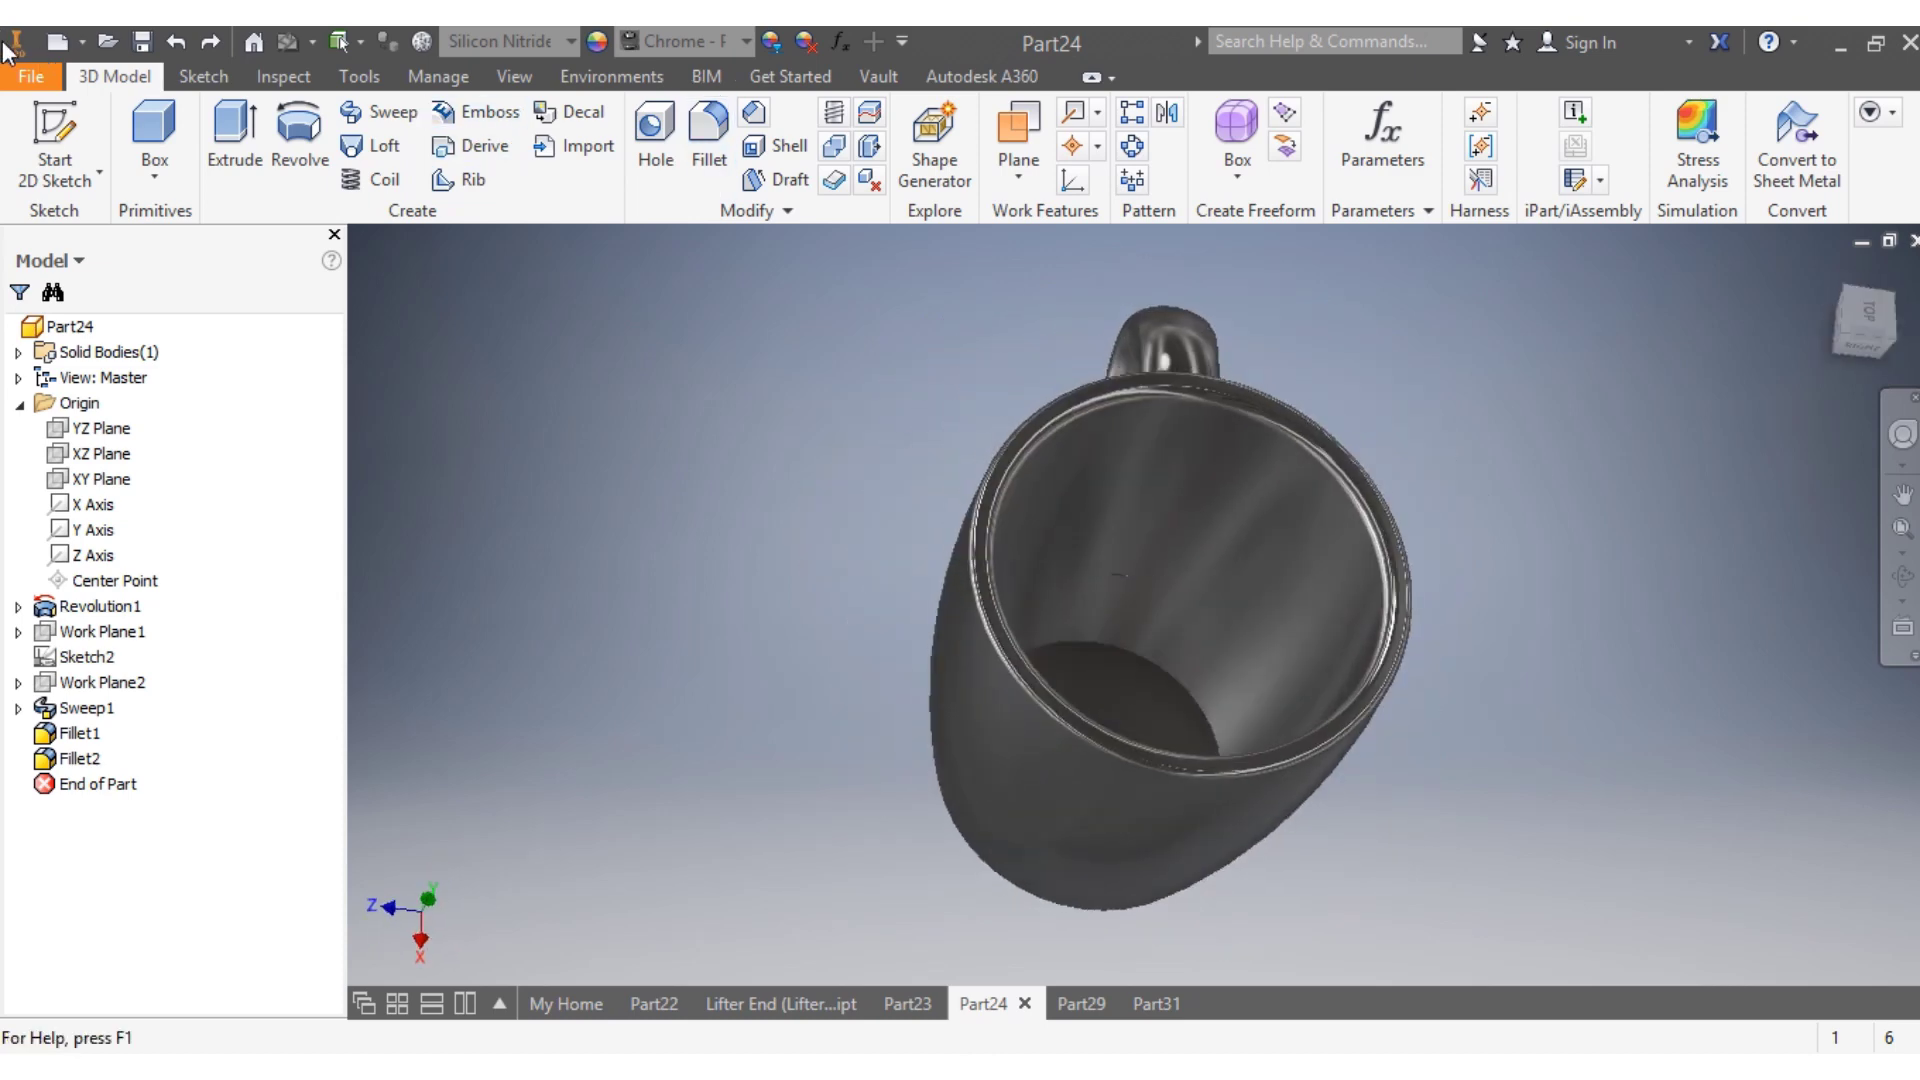
Create a metric Standard (mm) part and sketch a 250 mm vertical line from the origin
left_click(55, 42)
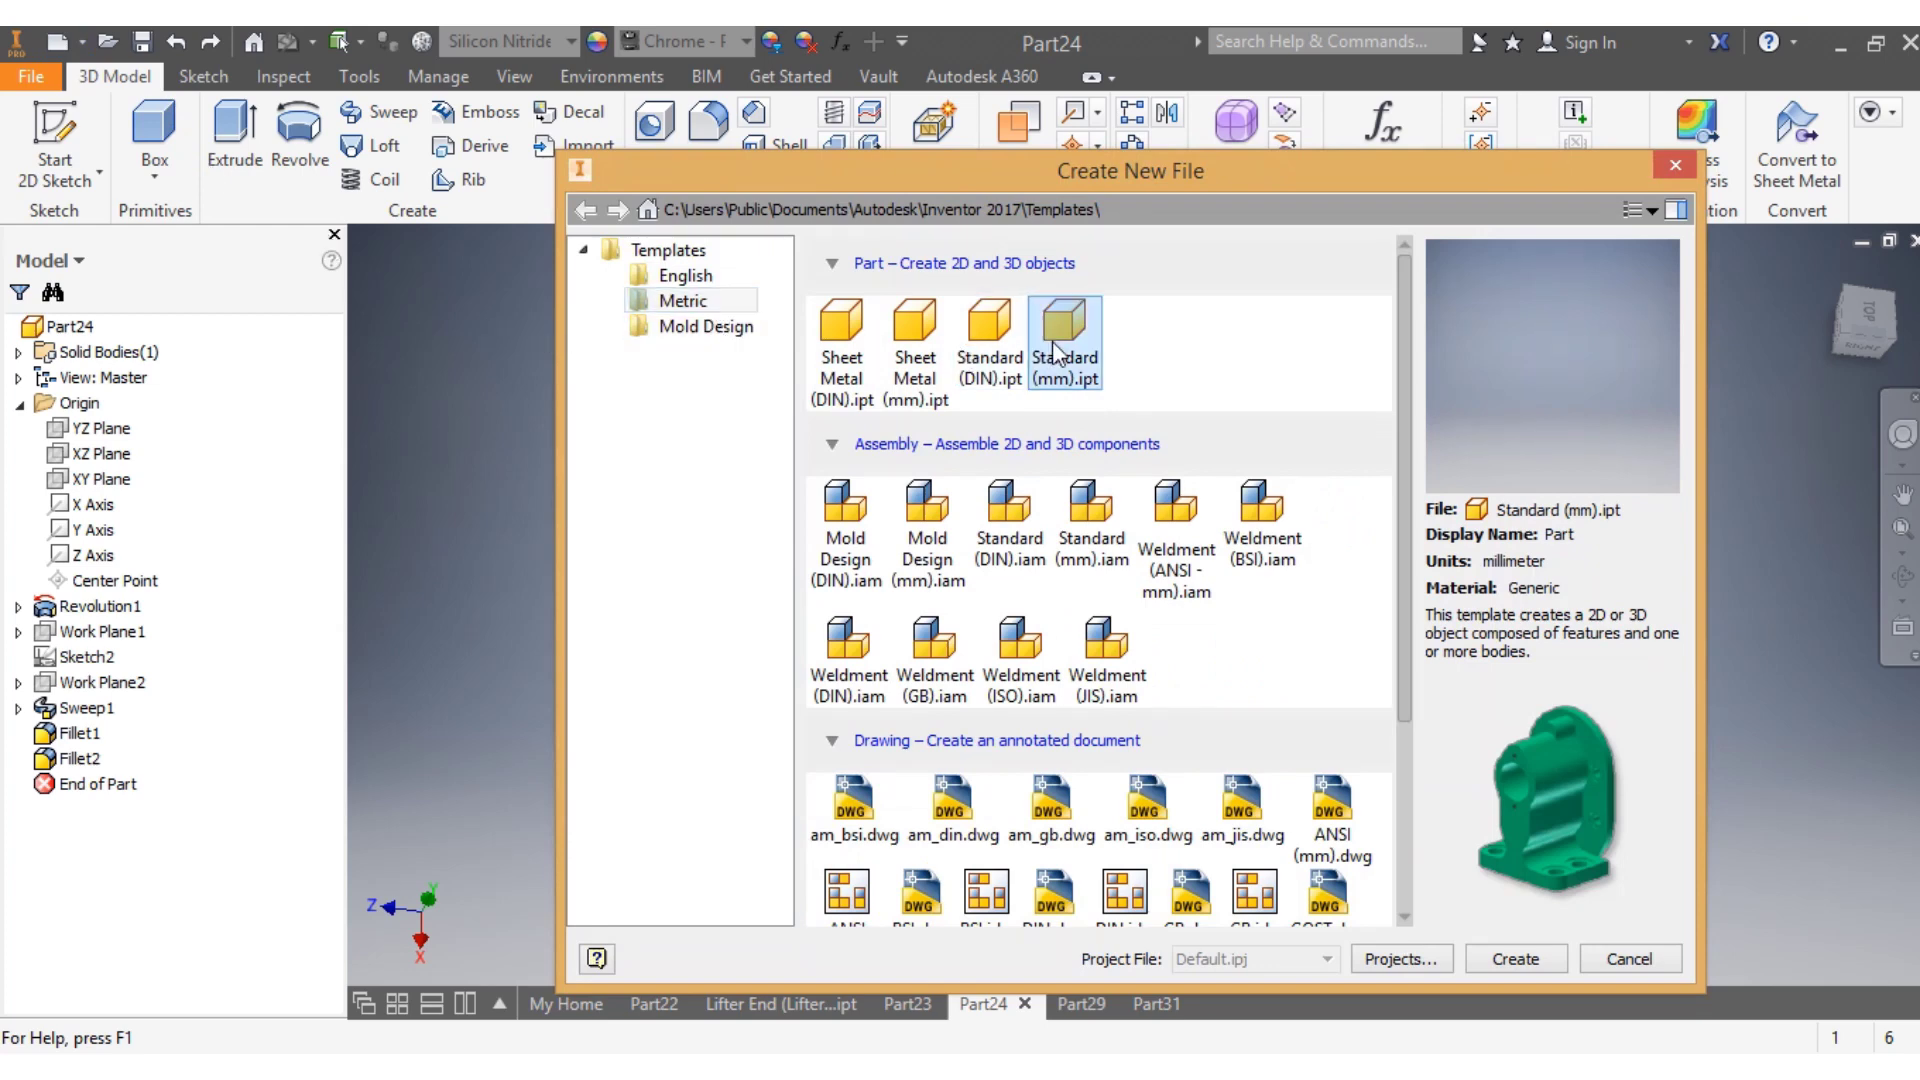
left_click(1506, 960)
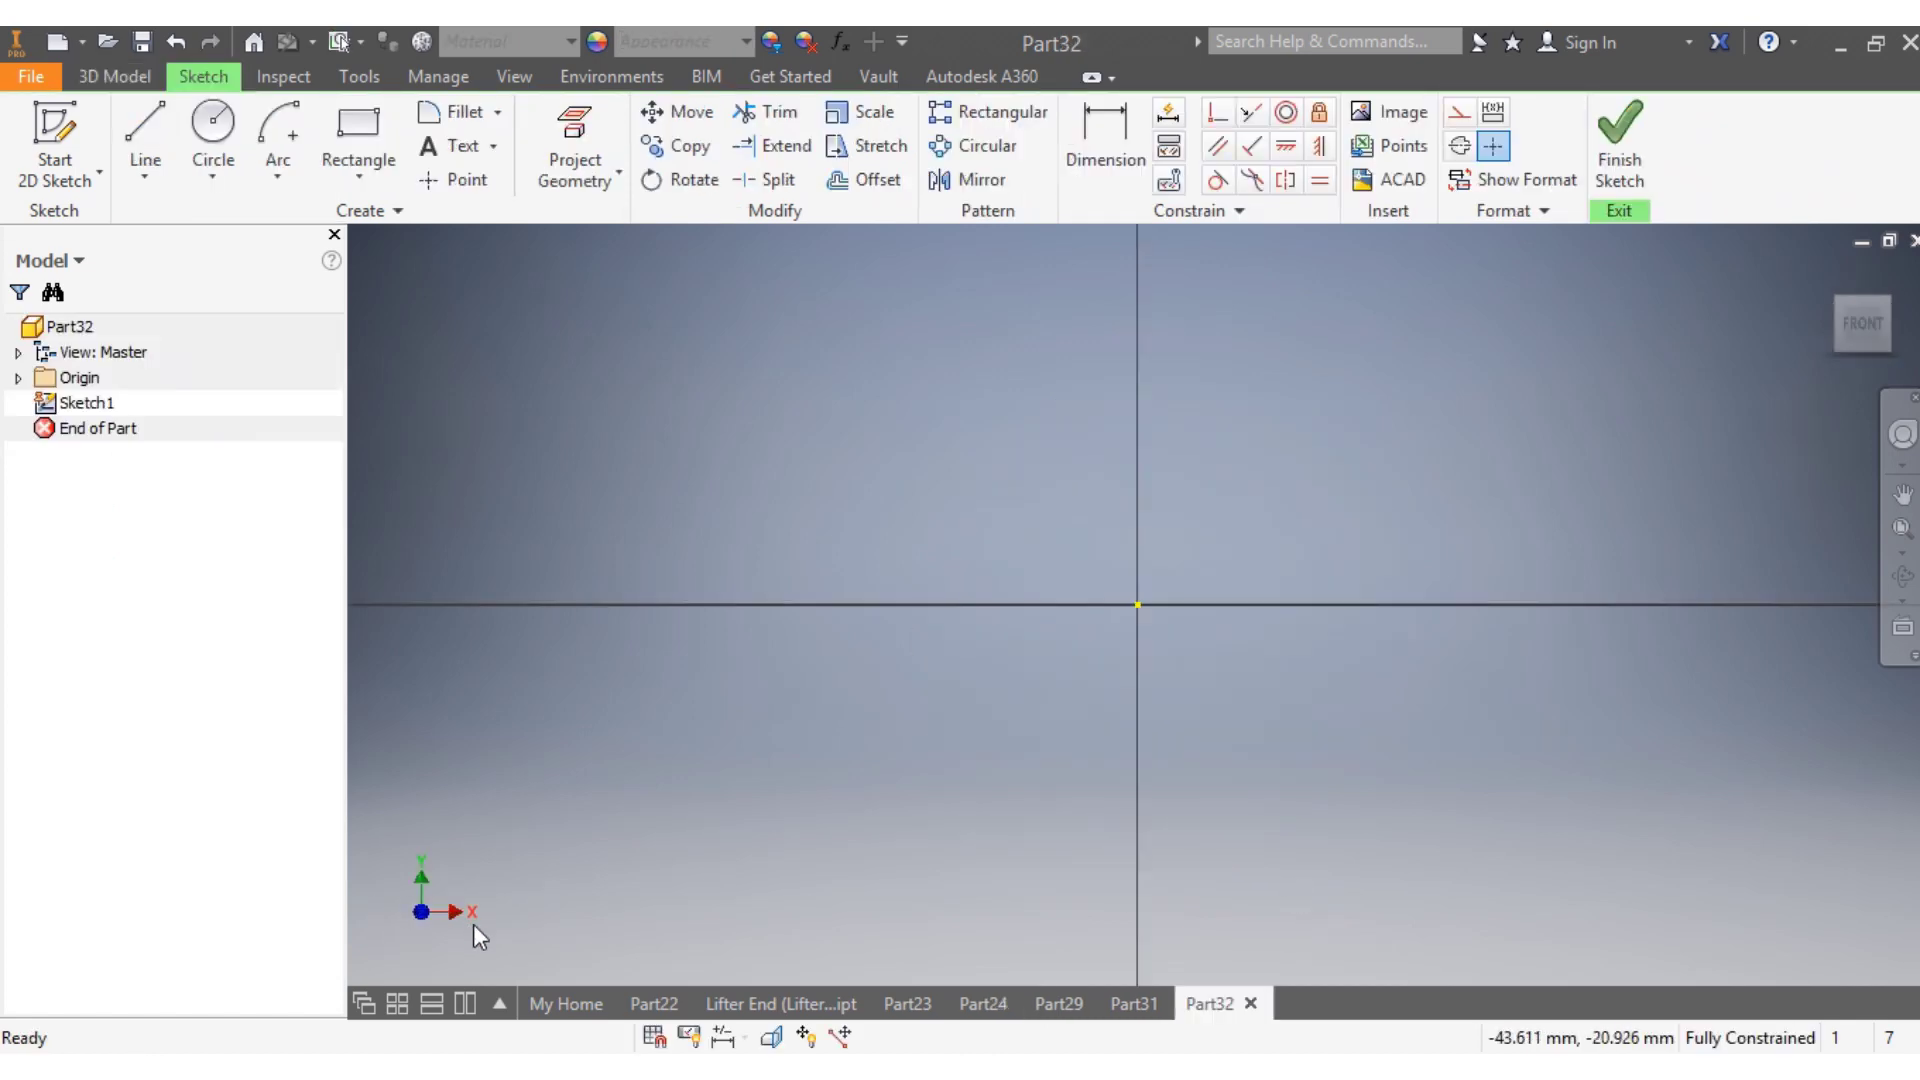
left_click(140, 138)
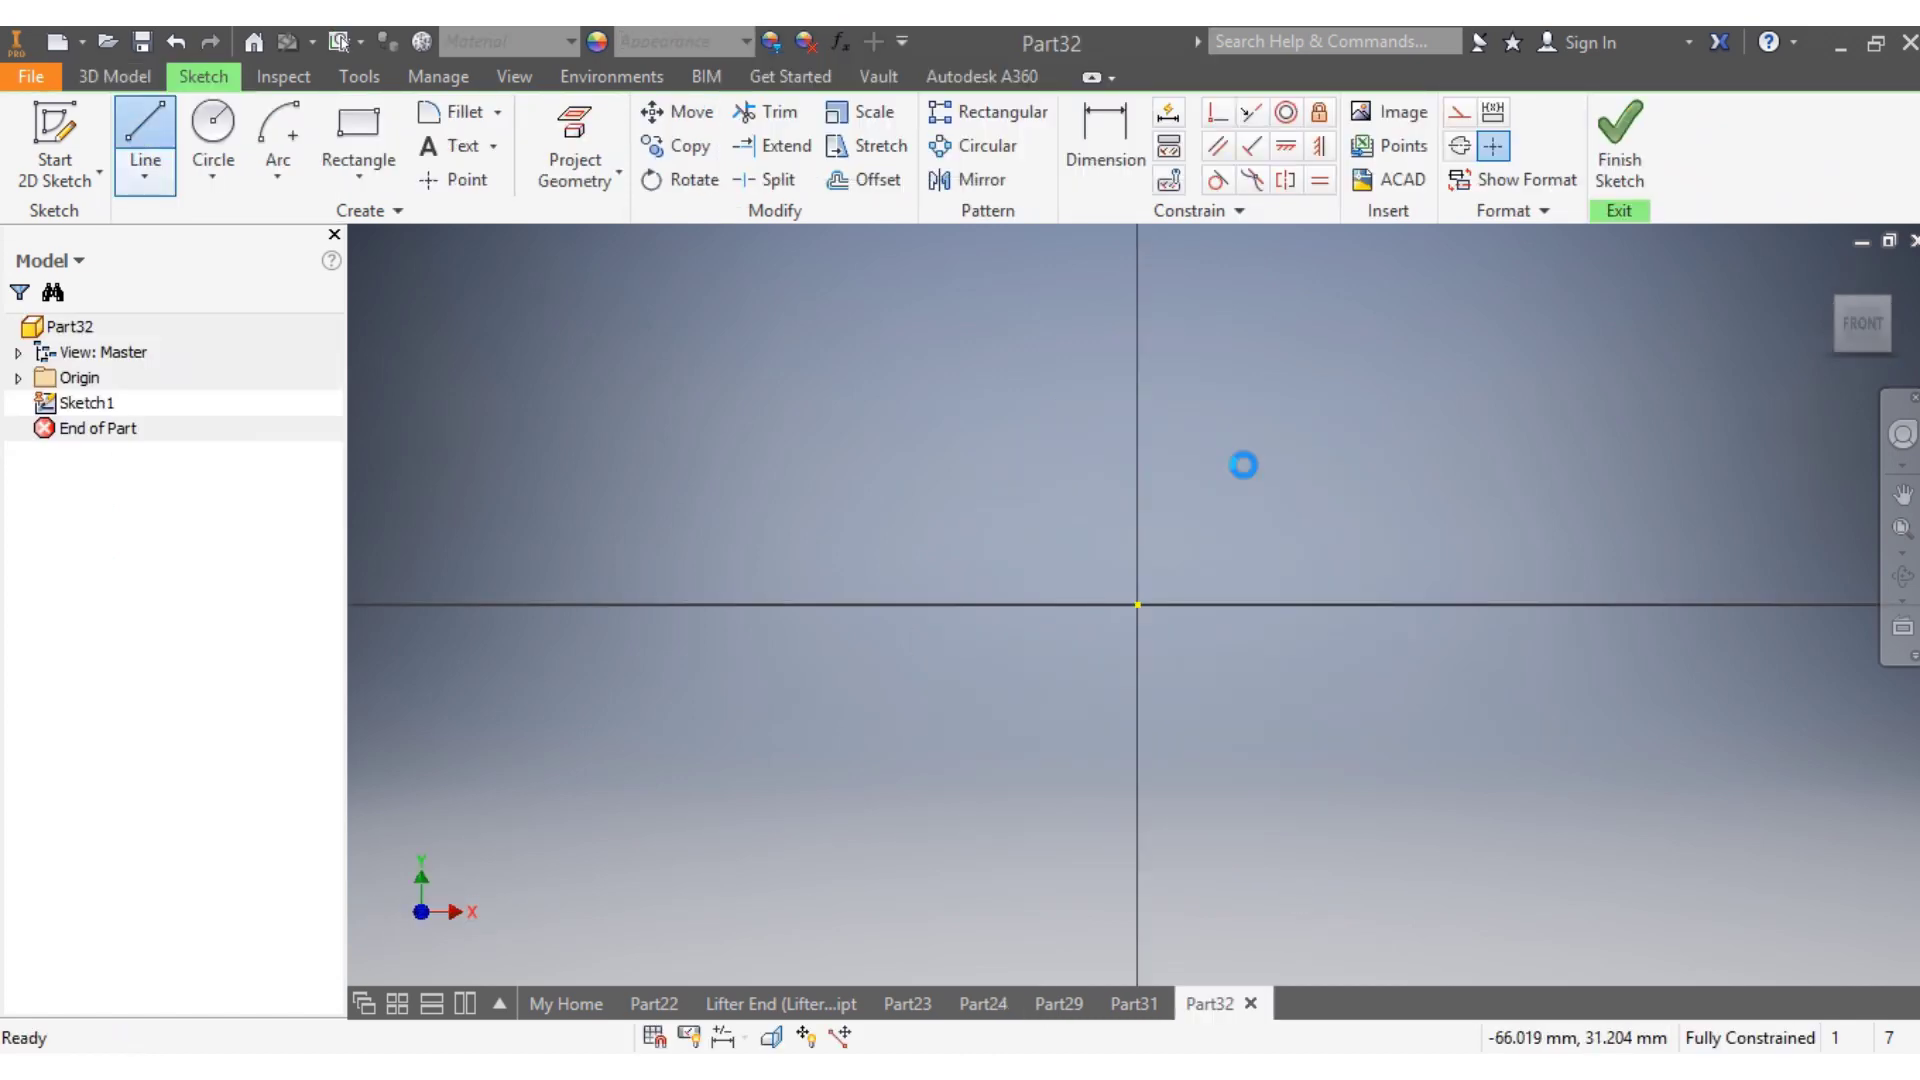
left_click(1133, 264)
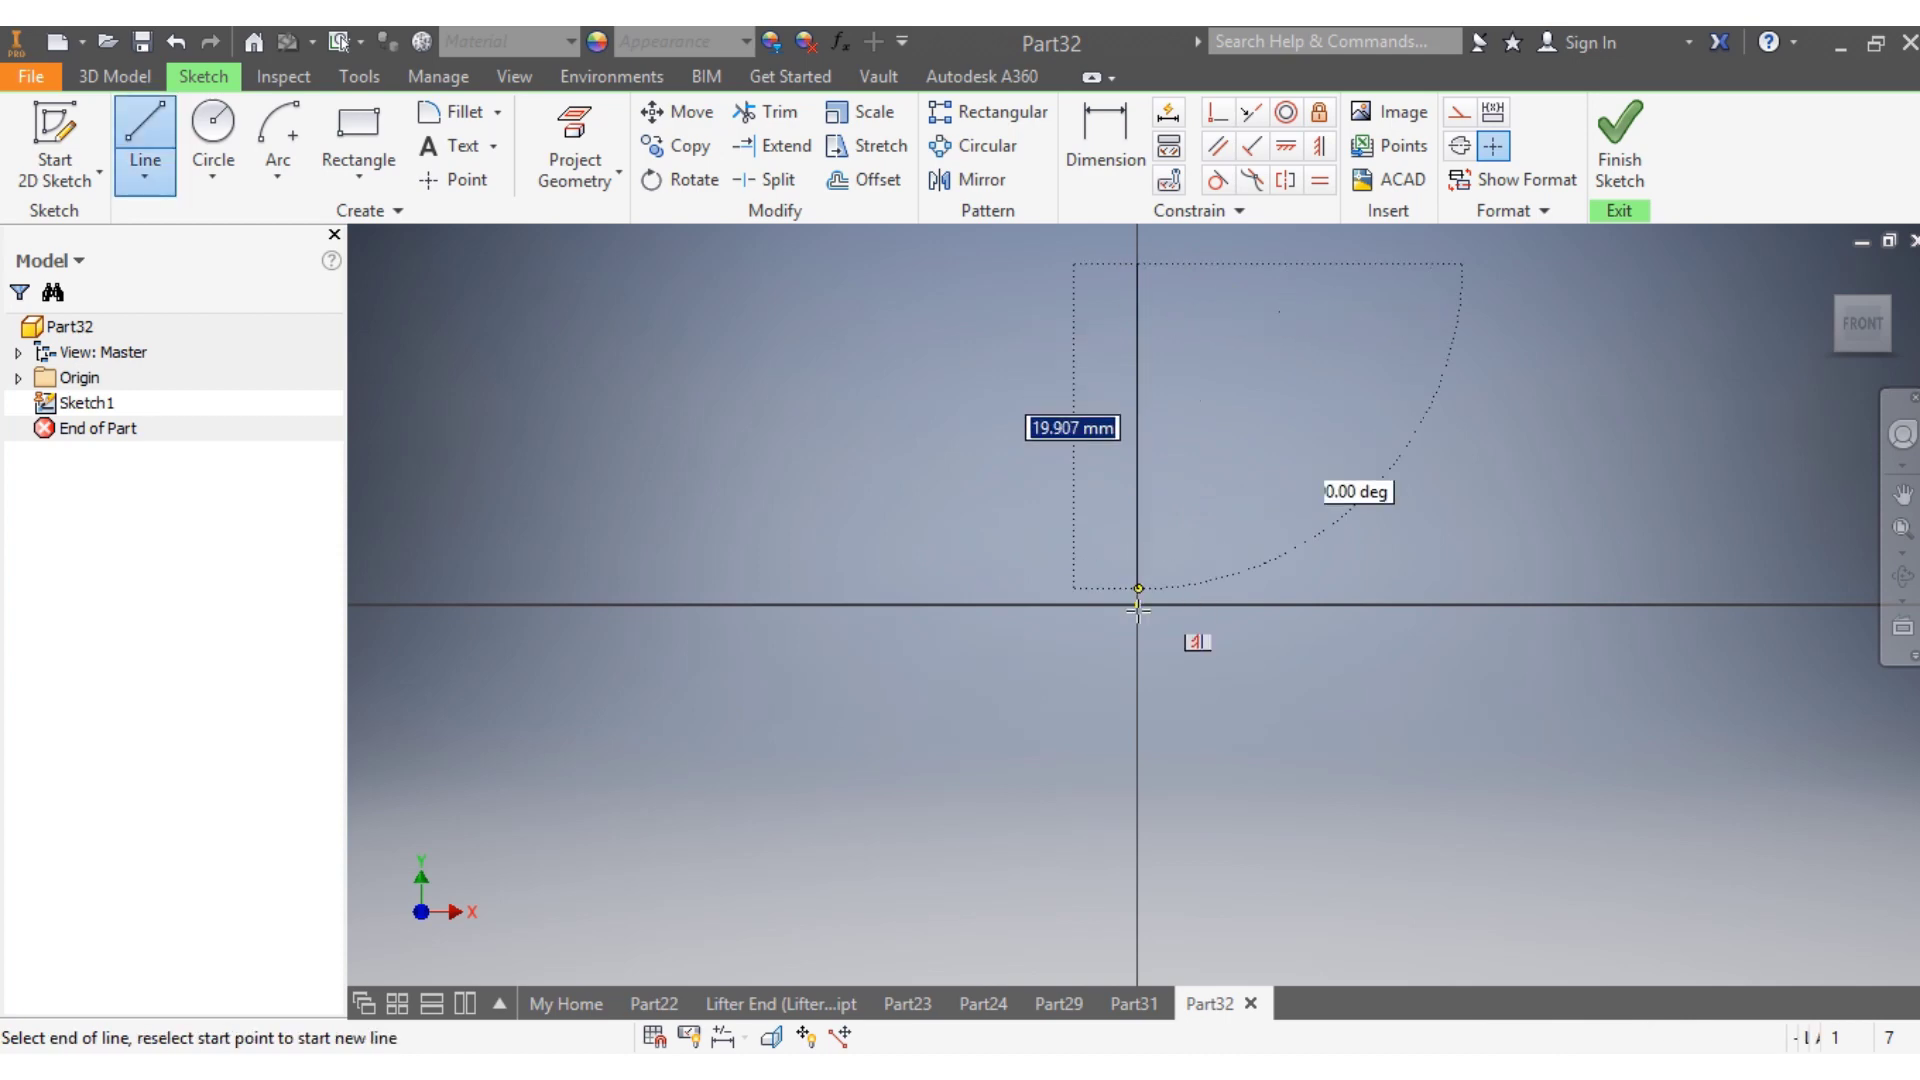
left_click(1125, 172)
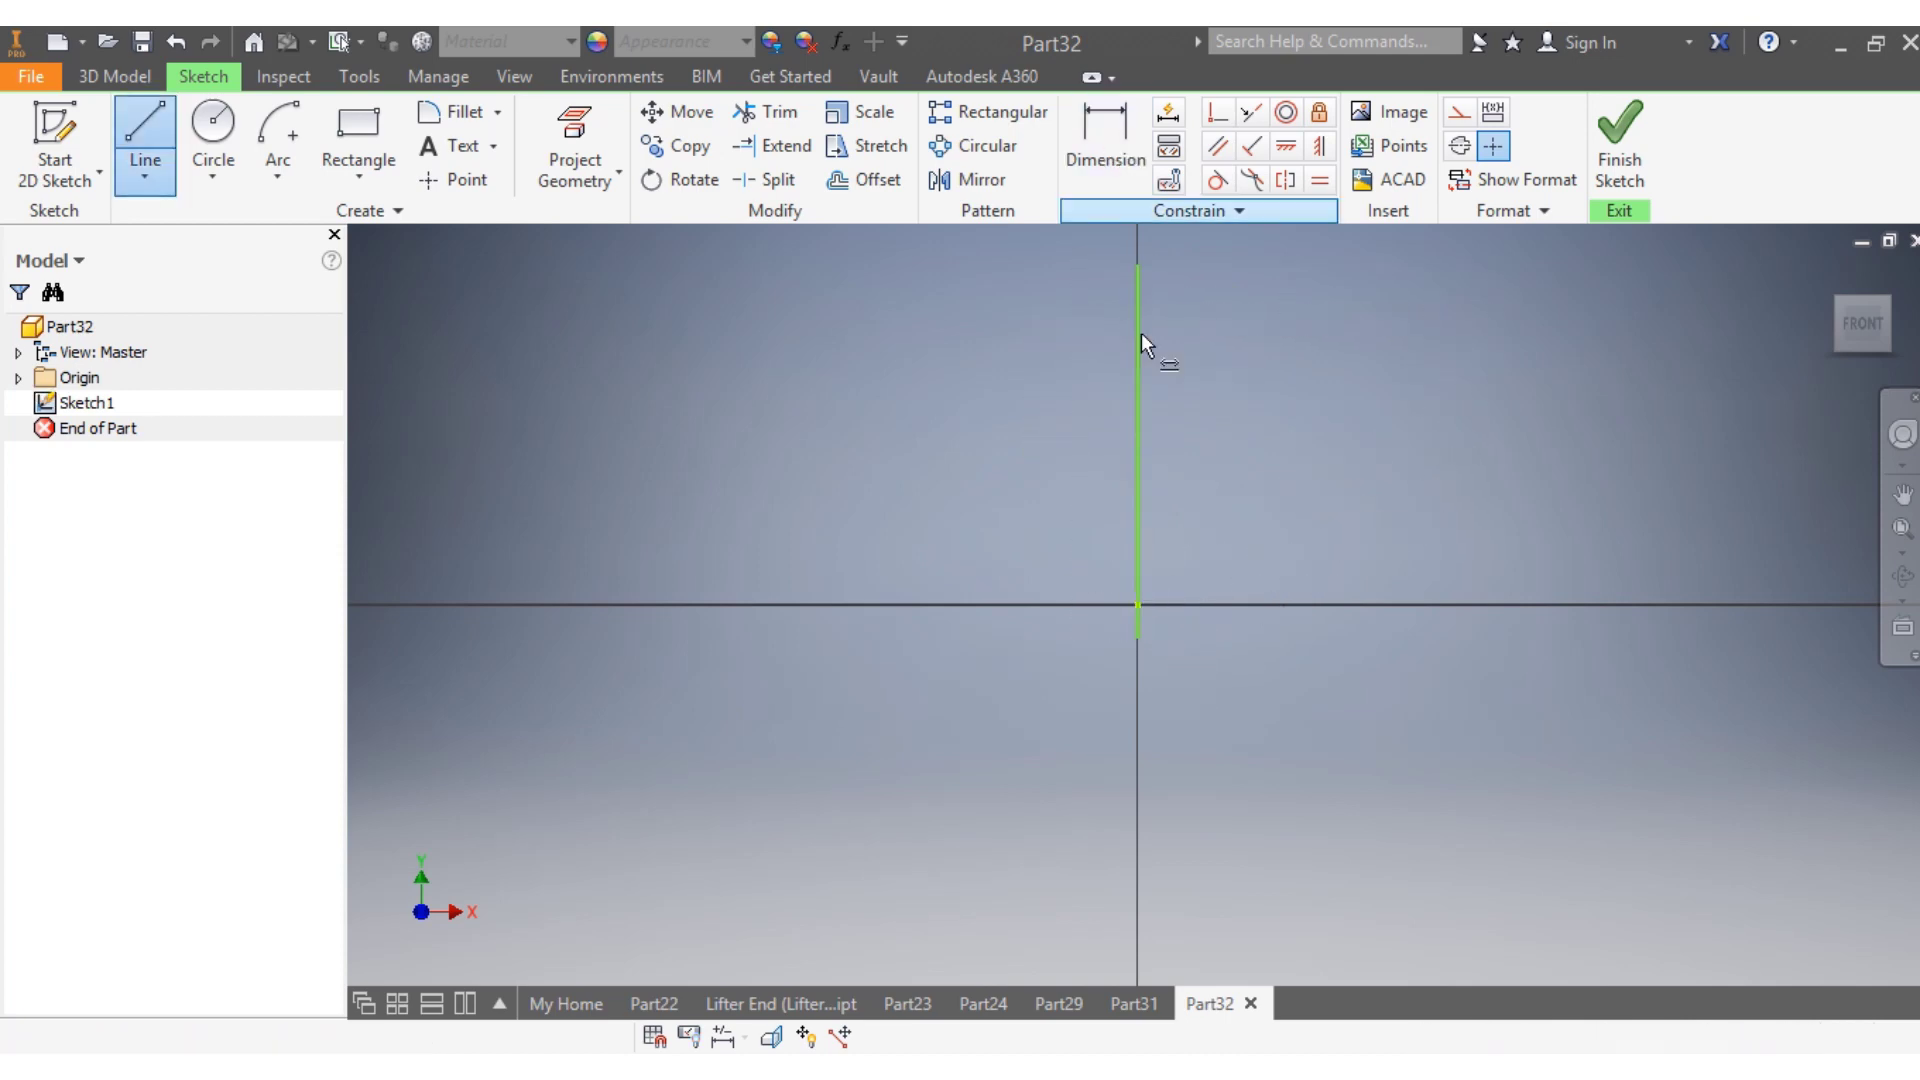
left_click(1140, 382)
left_click(1262, 399)
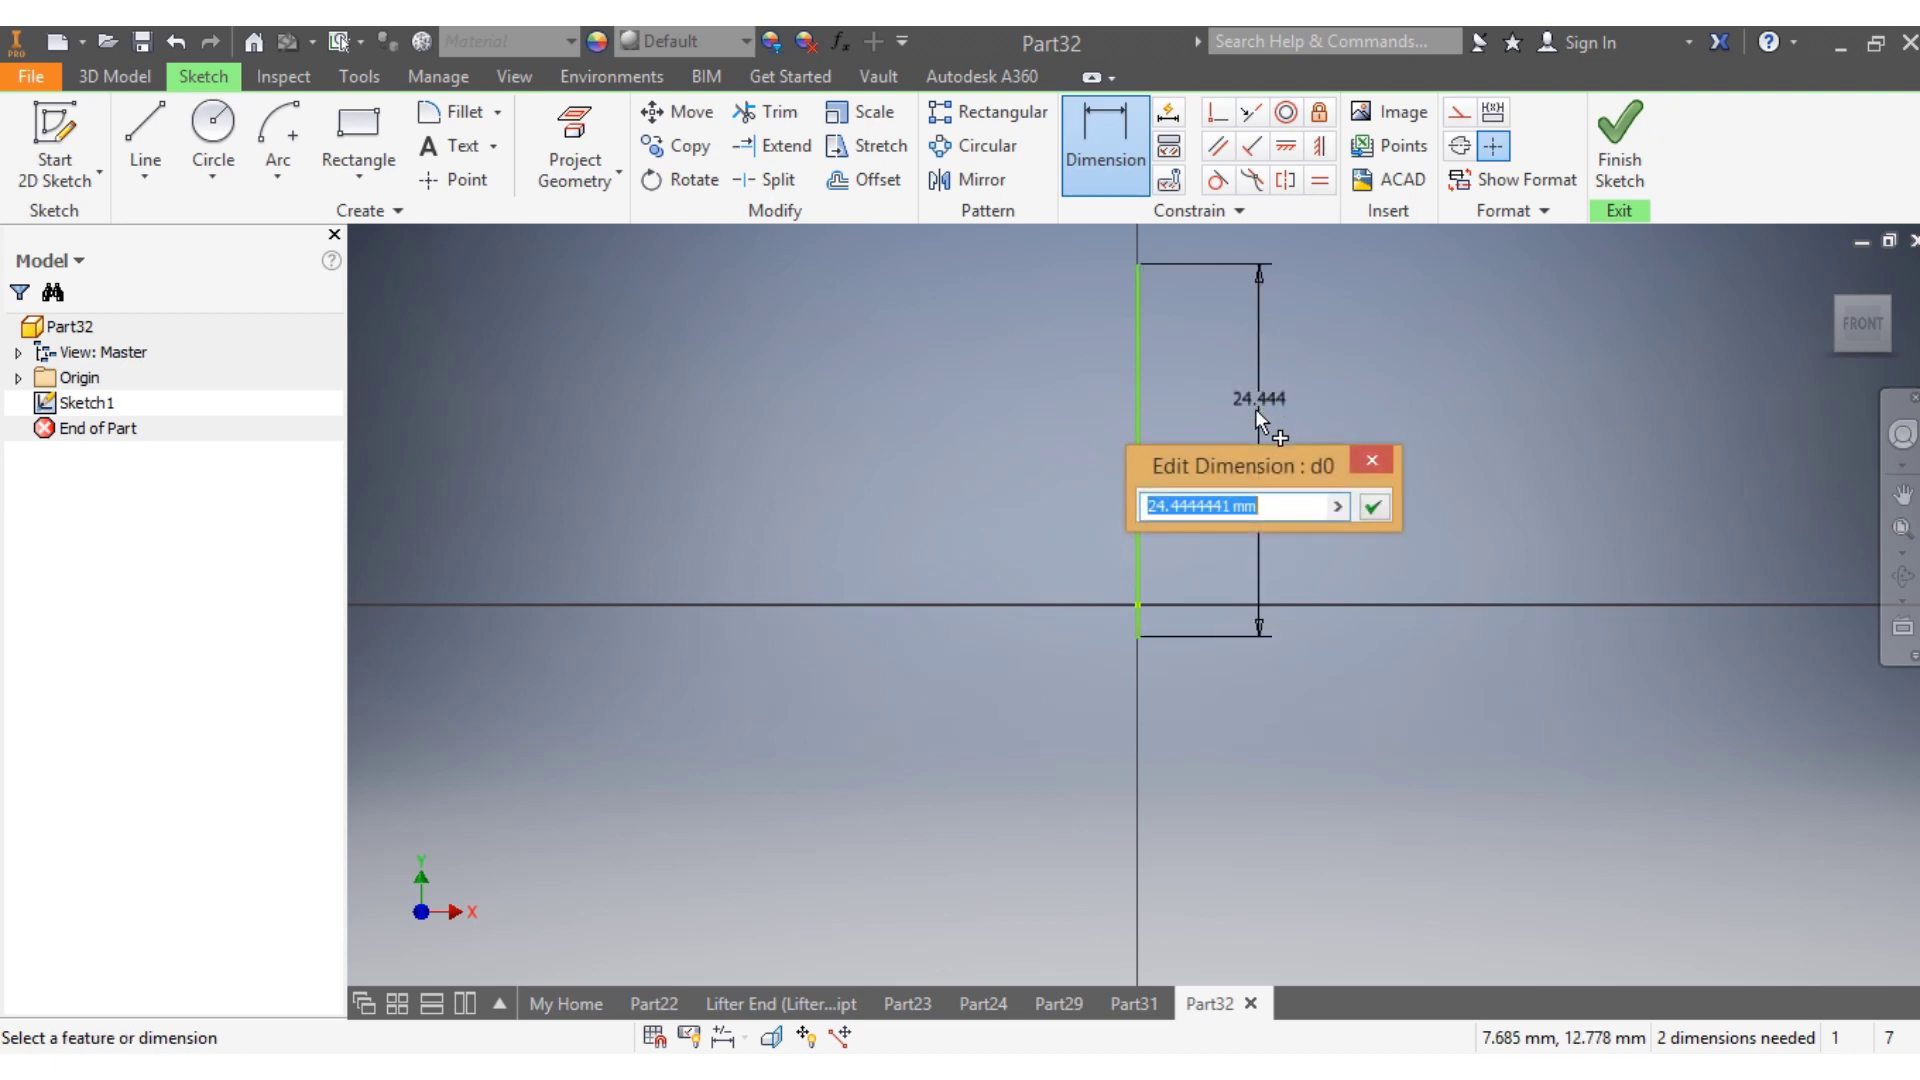
type("250")
key("Return")
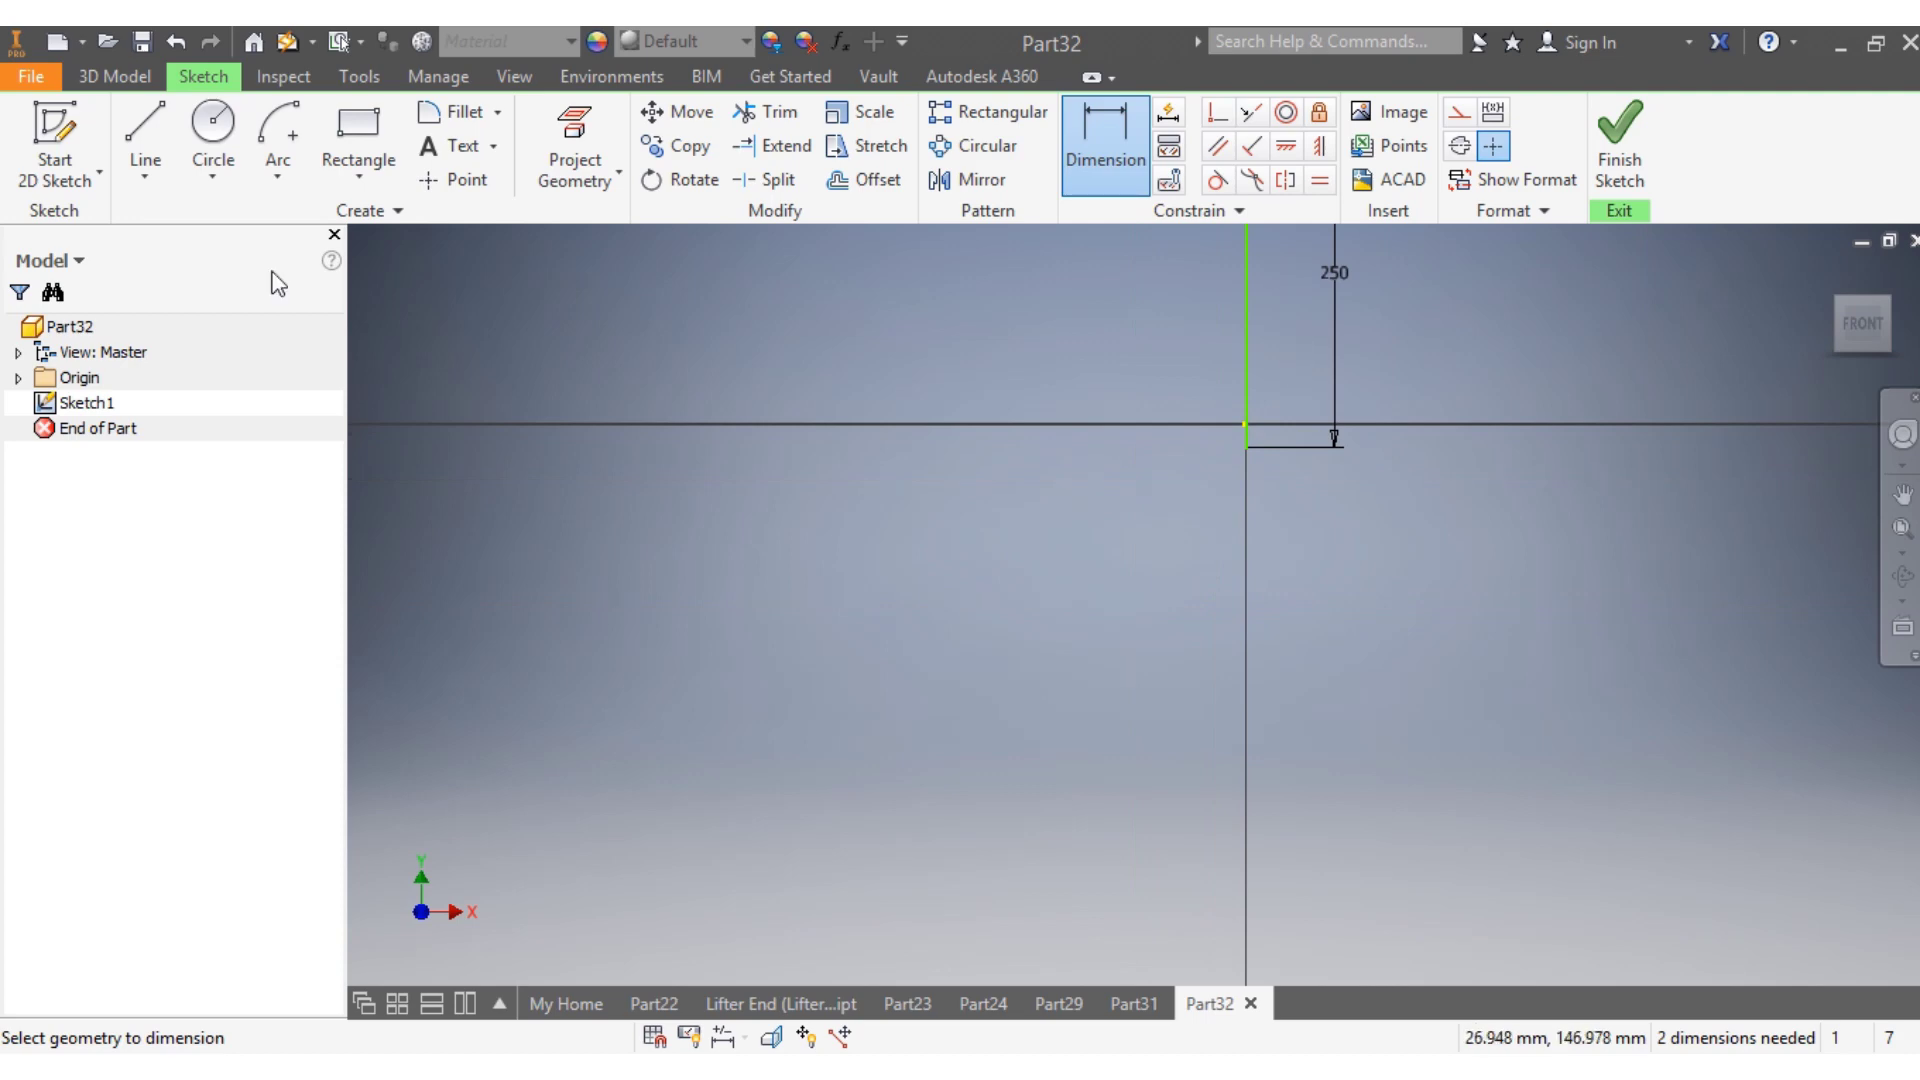
Draw a horizontal line along the X axis through the base of the vertical line
left_click(145, 128)
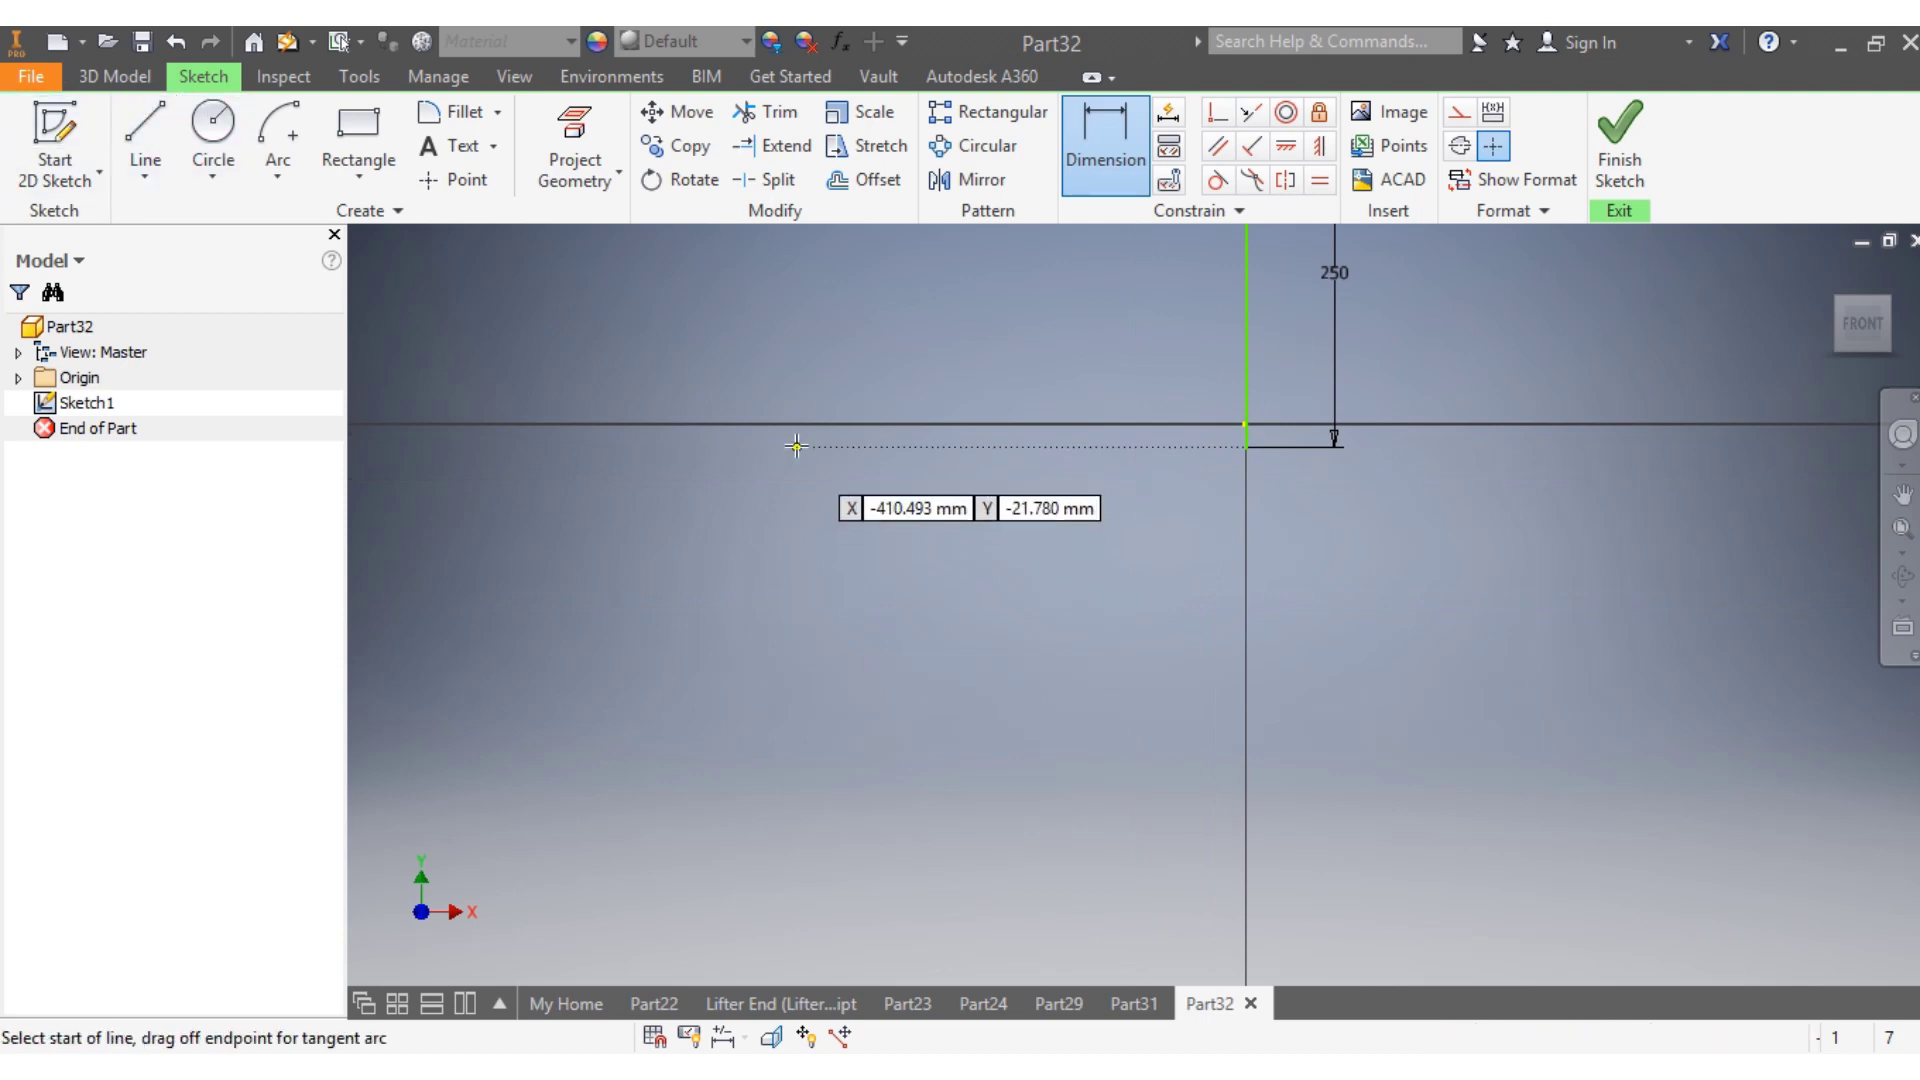
left_click(825, 423)
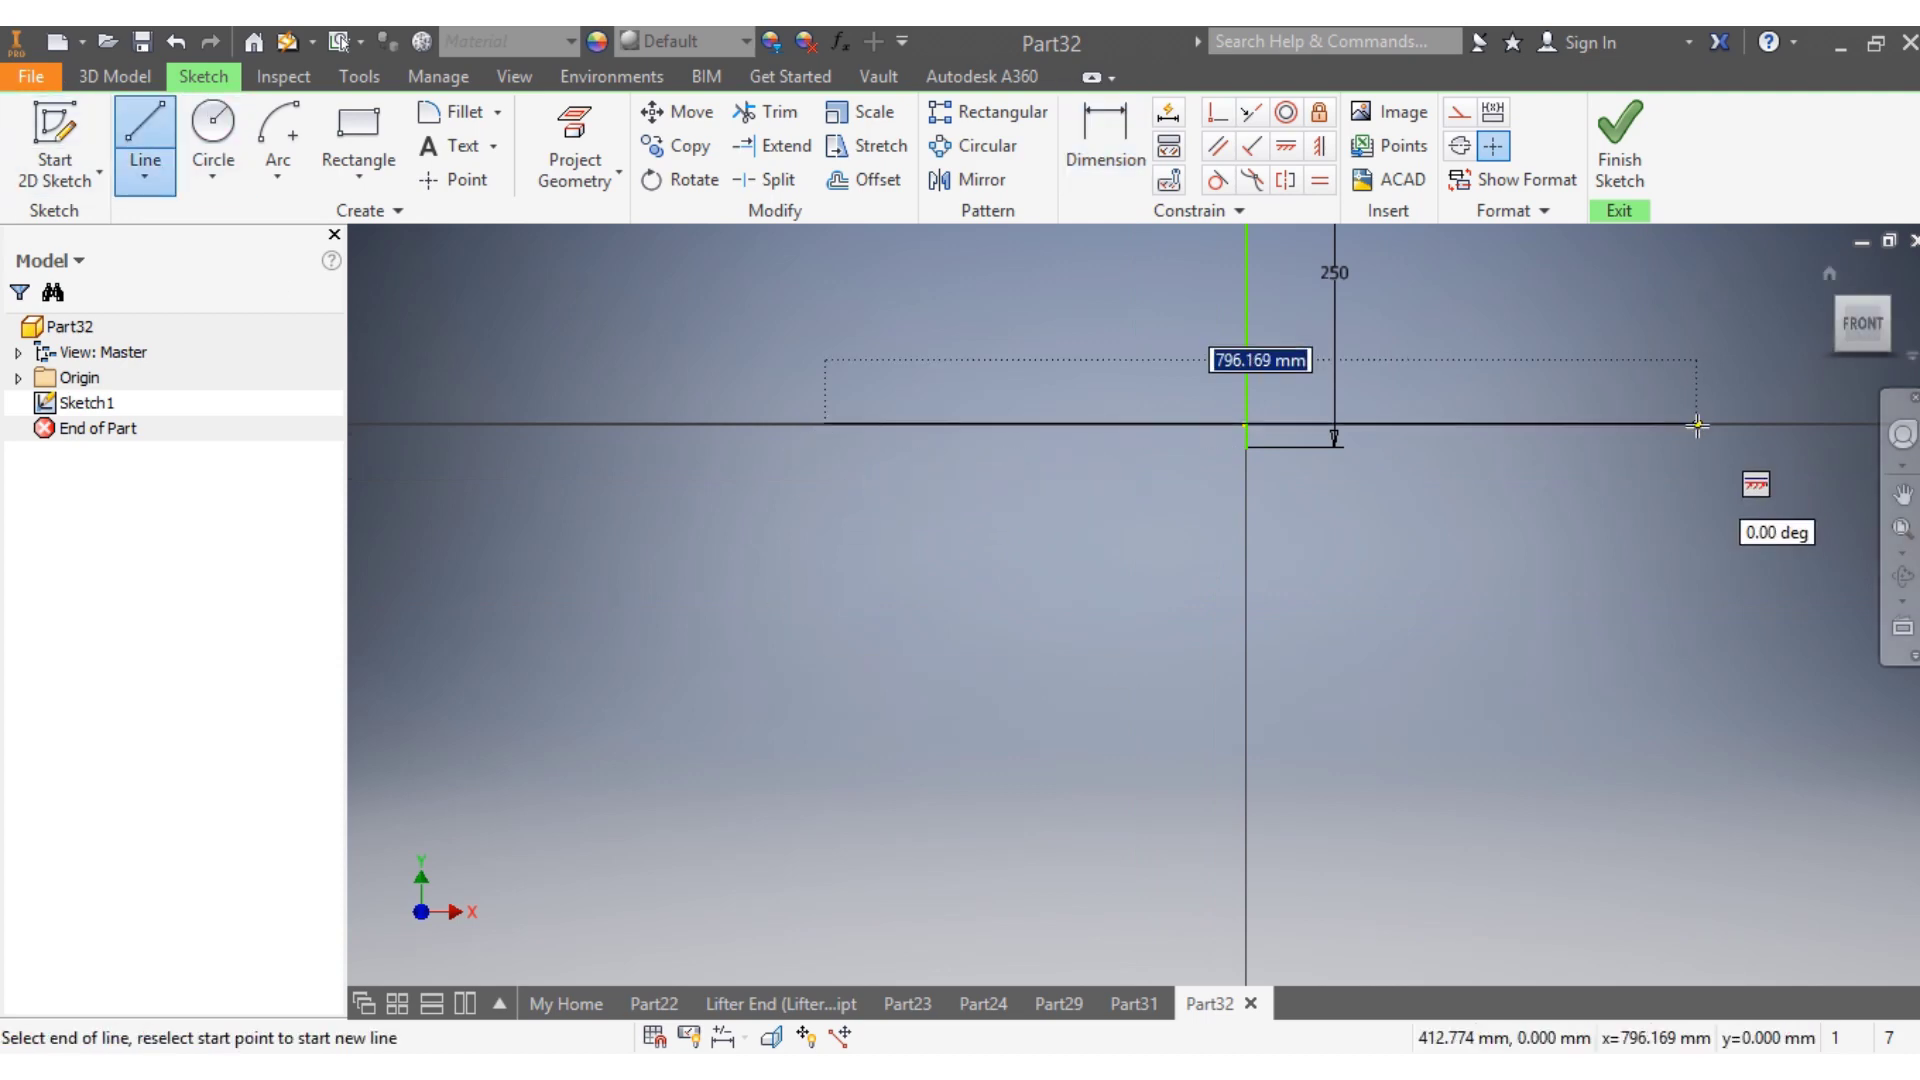
left_click(1696, 421)
key("Escape")
scroll(1509, 434, "up", 5)
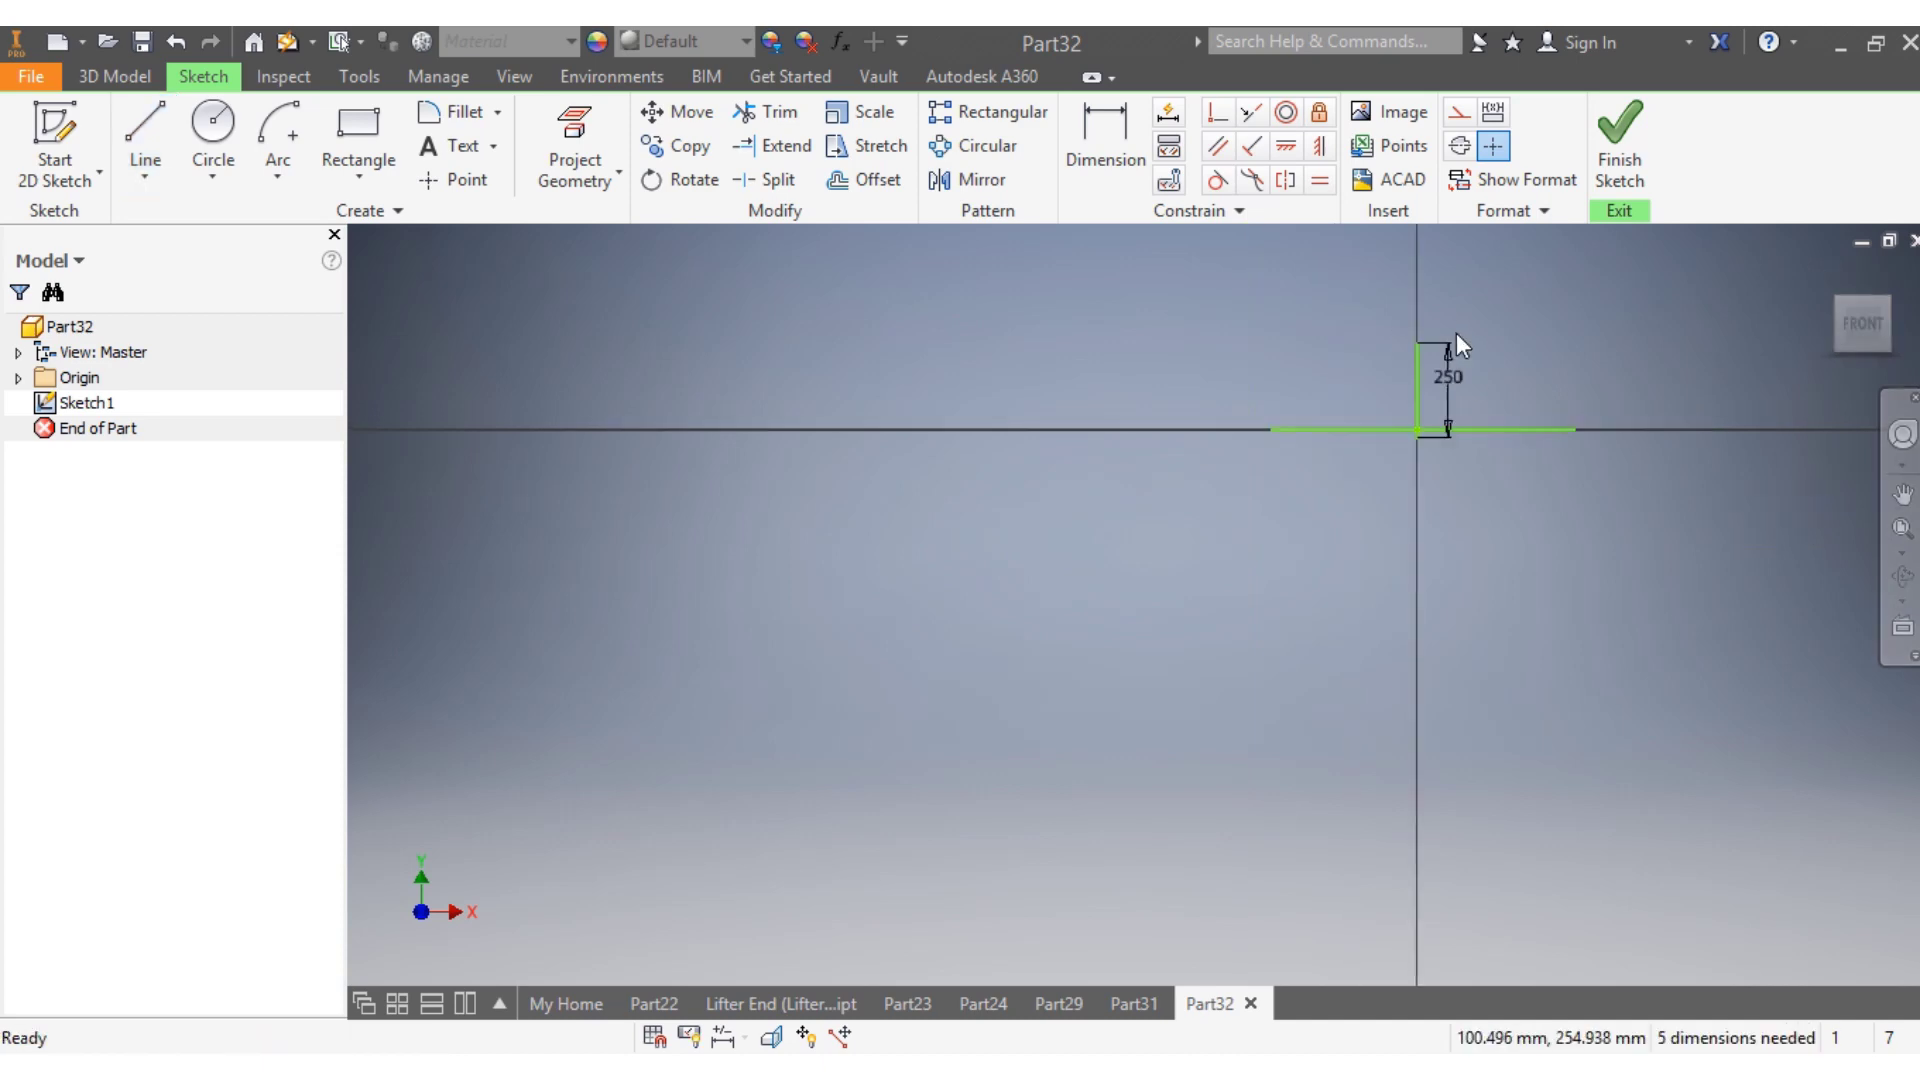
scroll(1456, 332, "down", 3)
scroll(1498, 518, "down", 3)
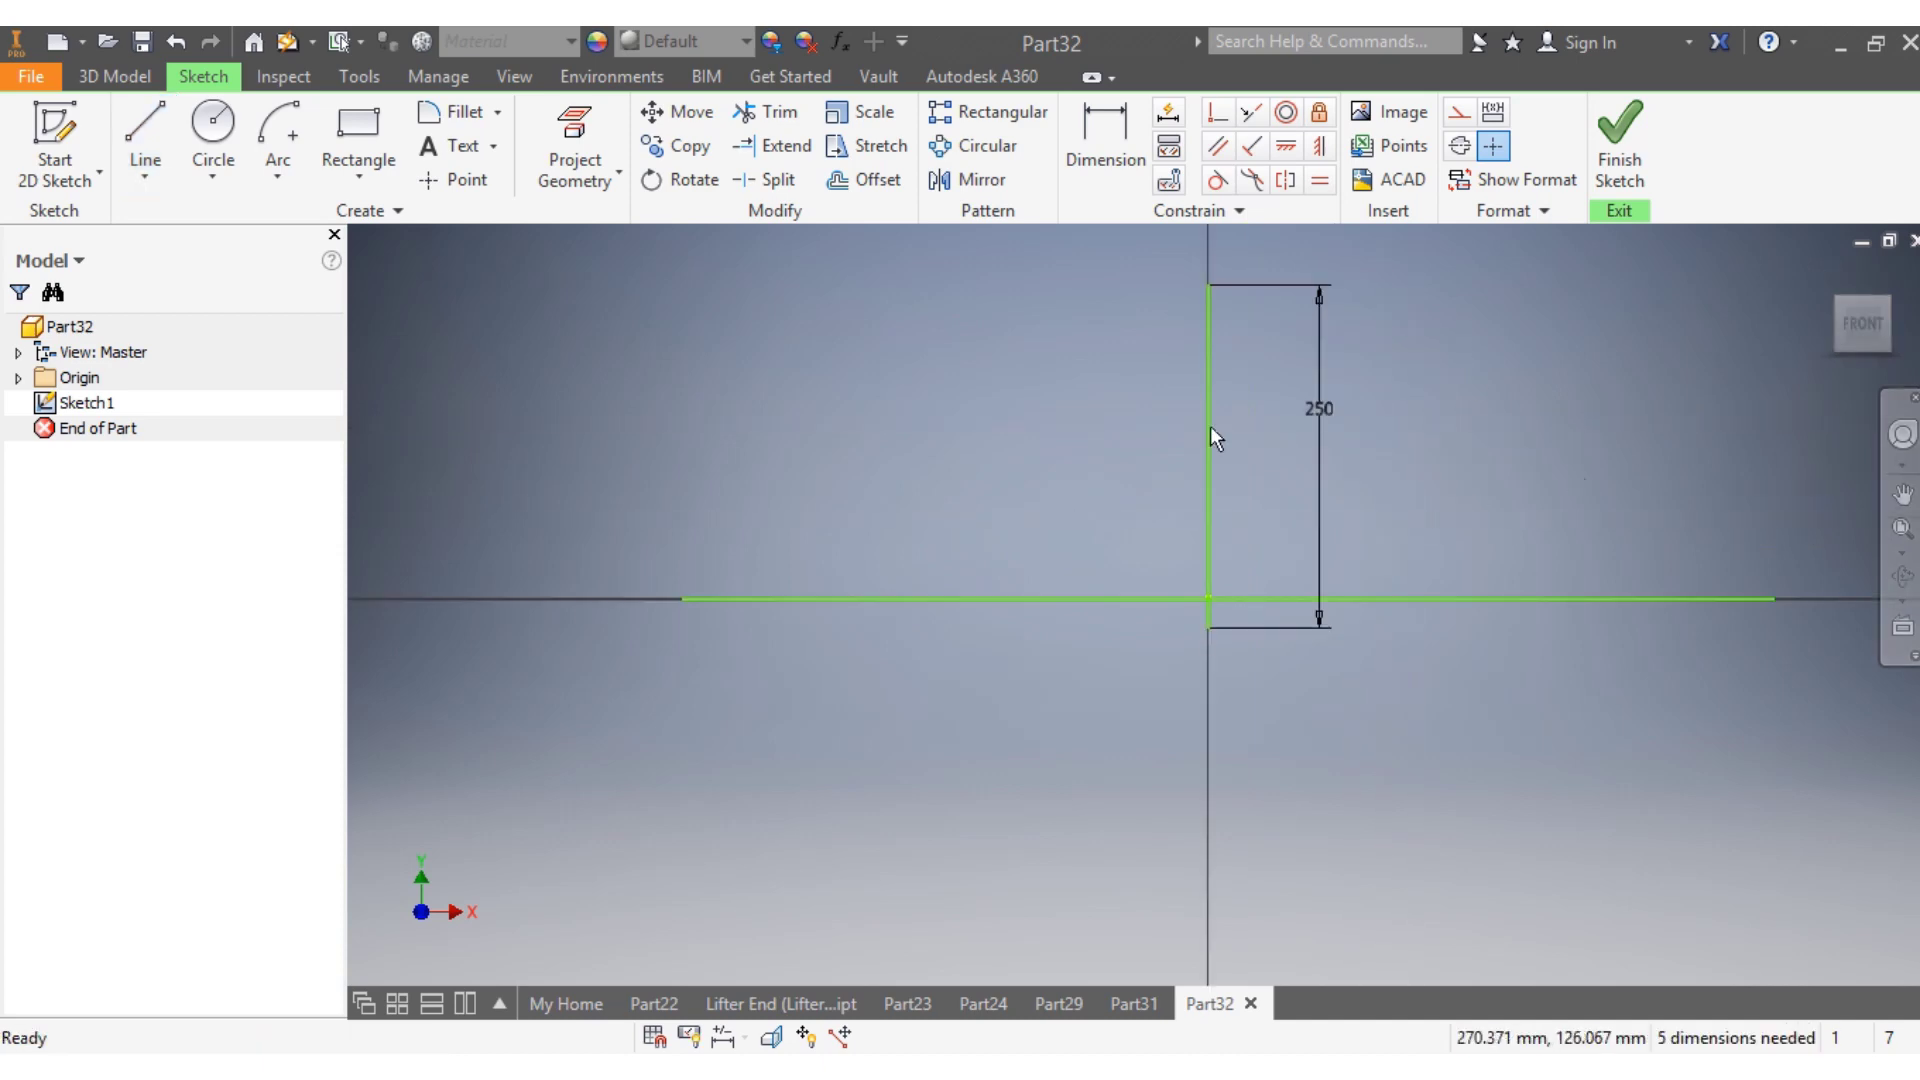
Draw two concentric circles sharing a centre above the origin
left_click(212, 130)
left_click(1432, 416)
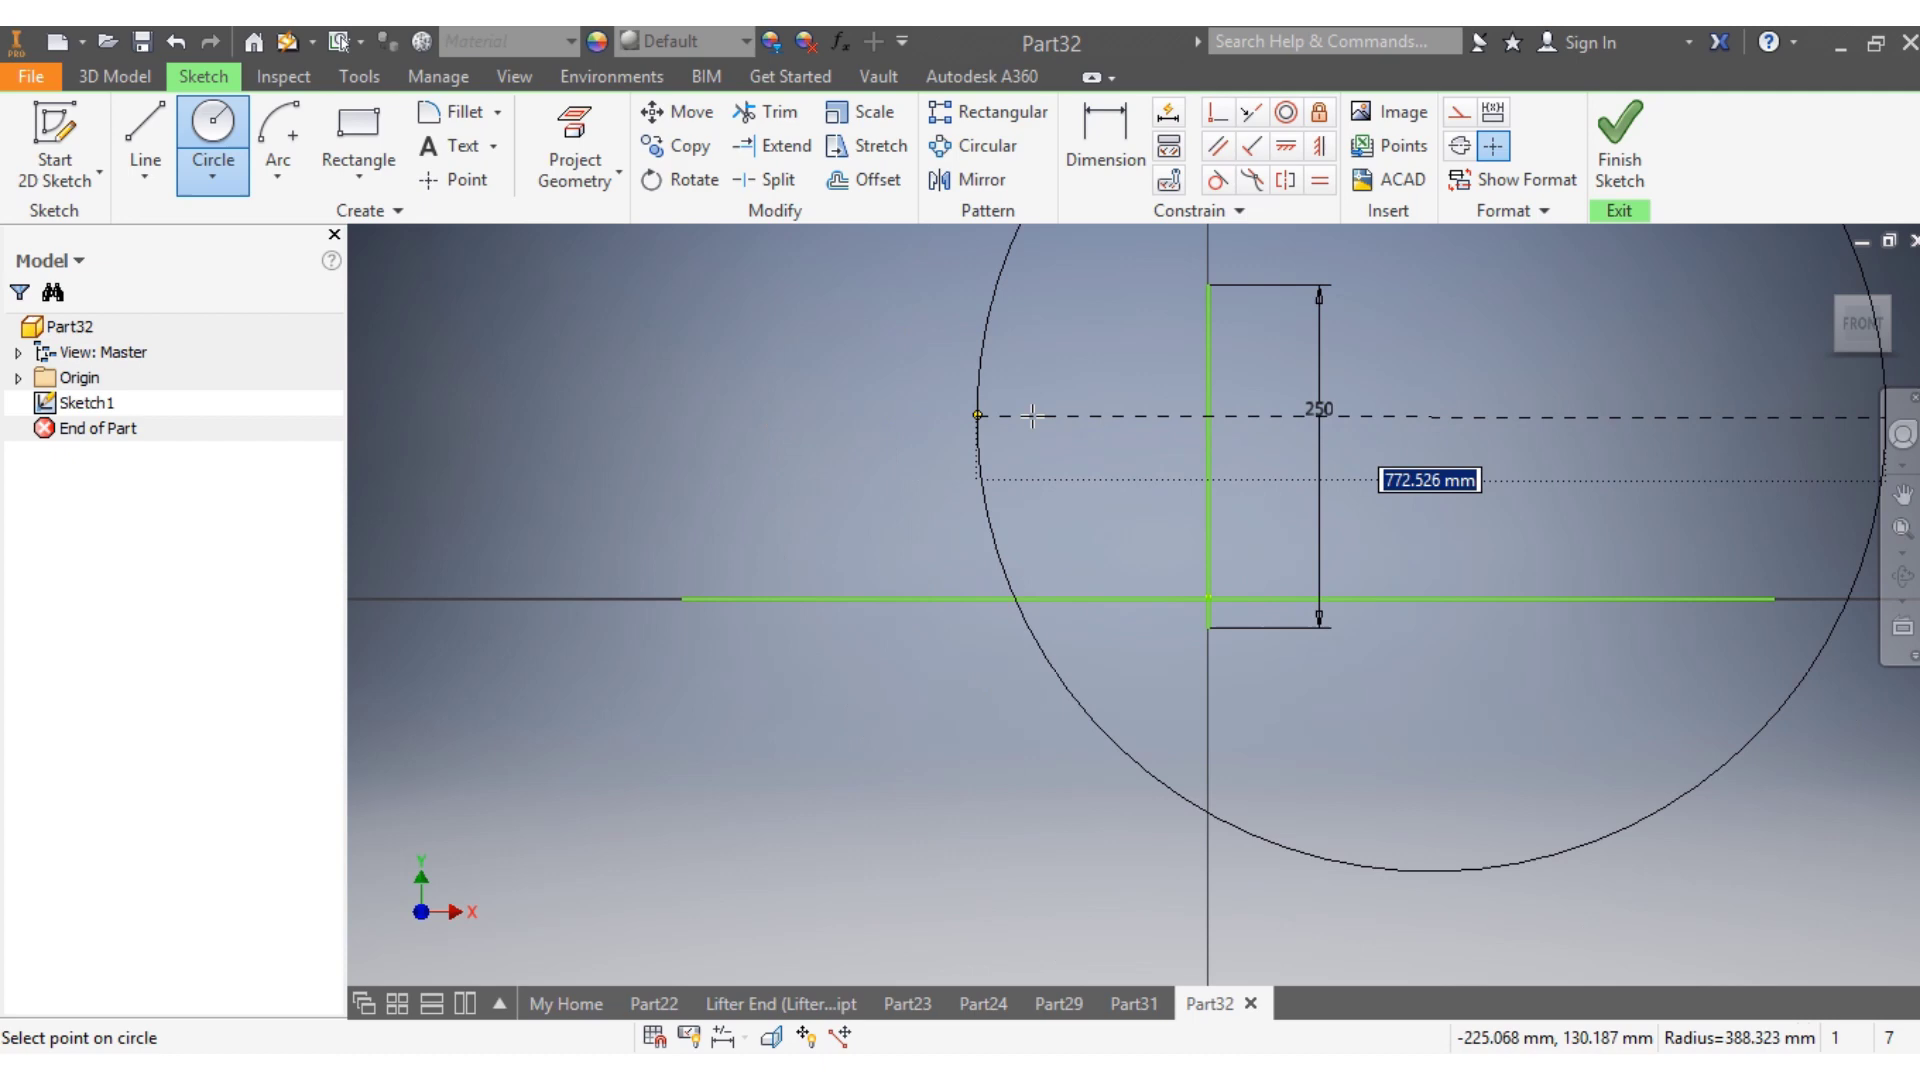
left_click(1088, 416)
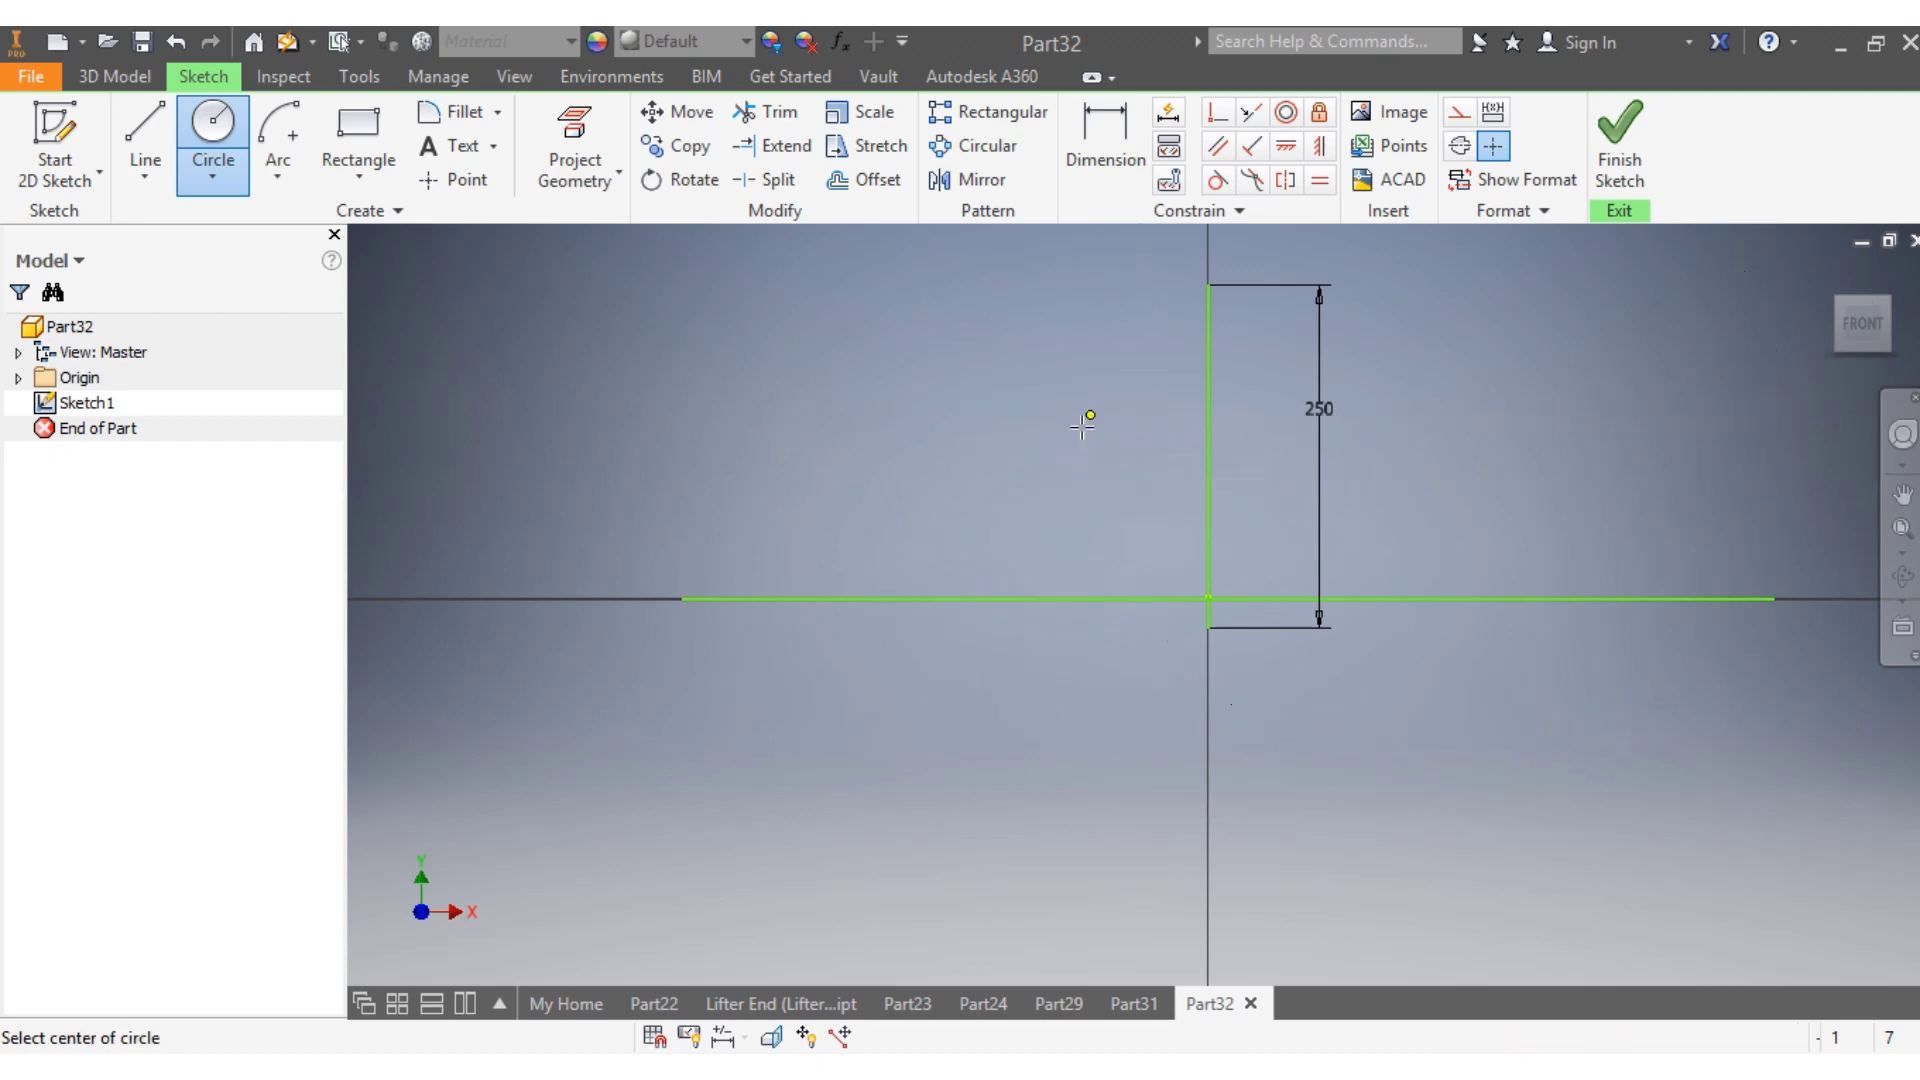
left_click(1431, 416)
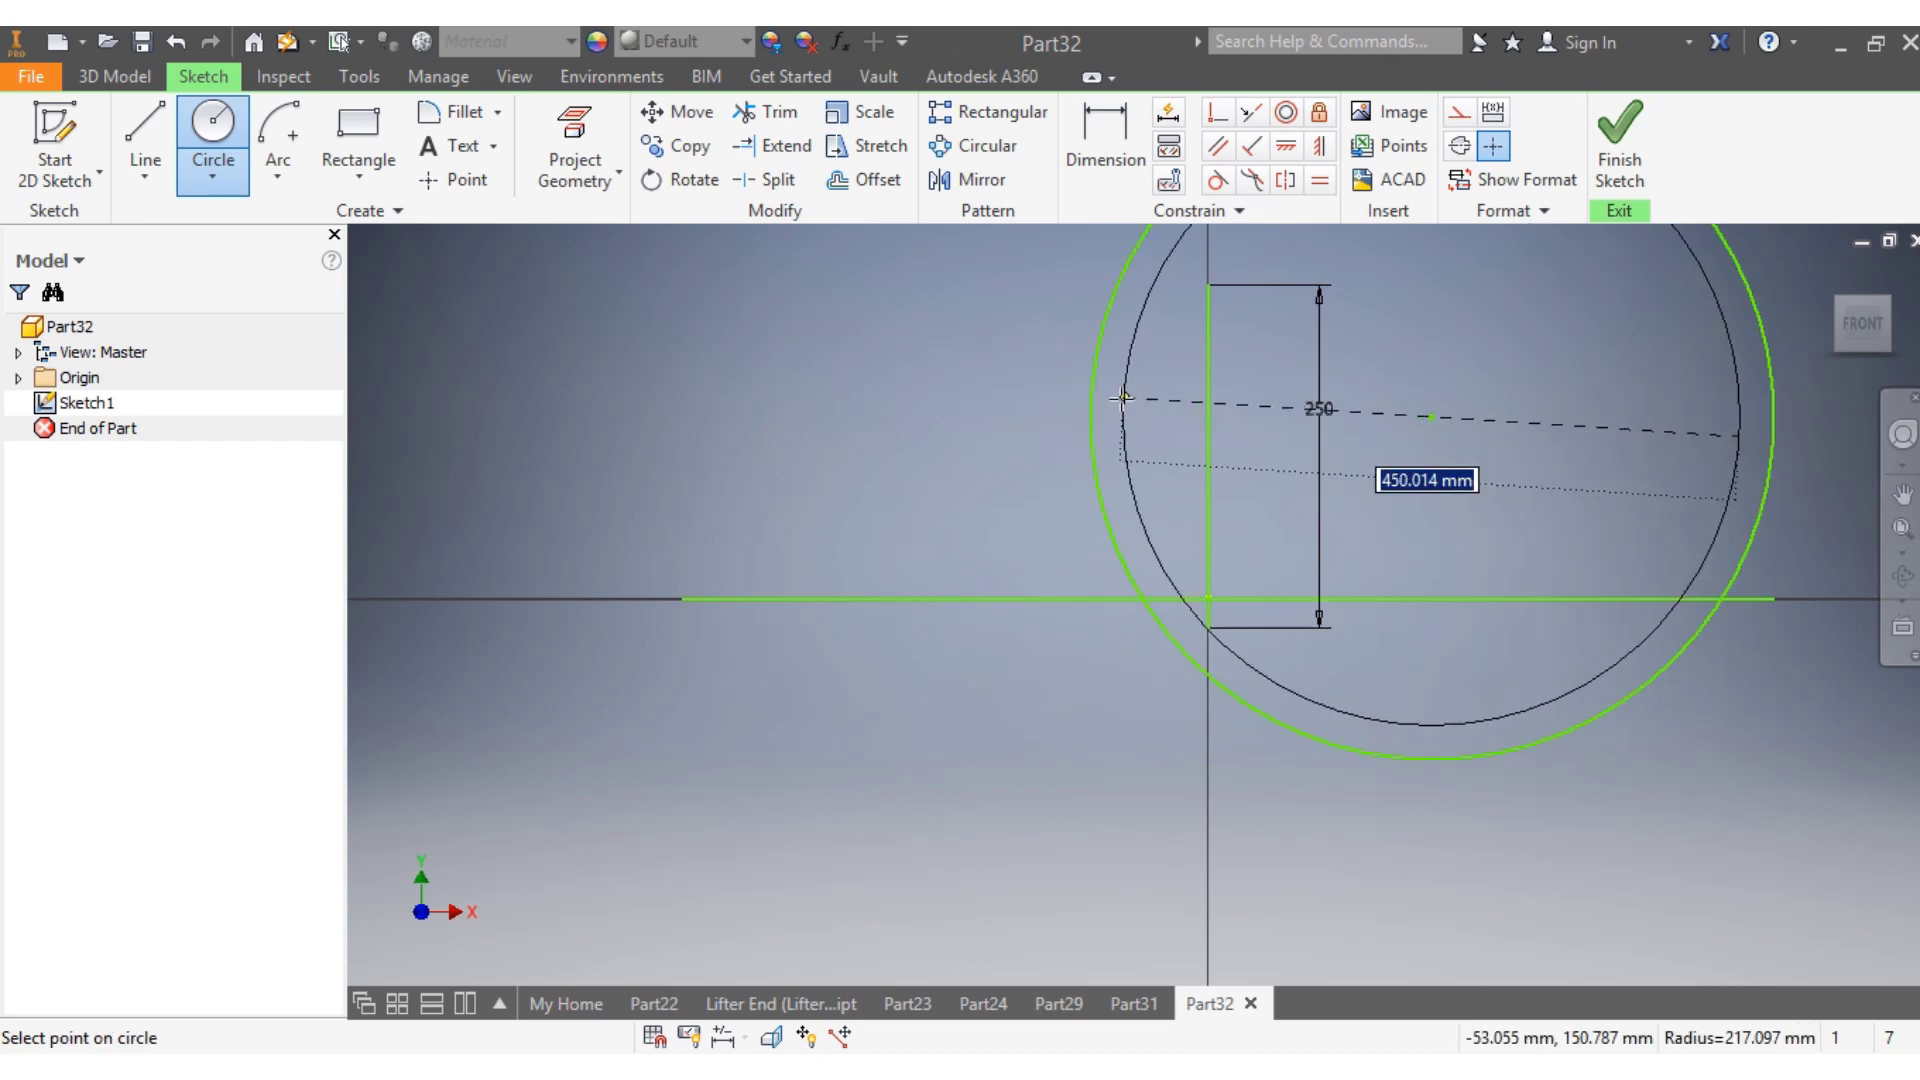
left_click(1121, 400)
Dimension the outer circle's diameter to 708 mm
left_click(1106, 133)
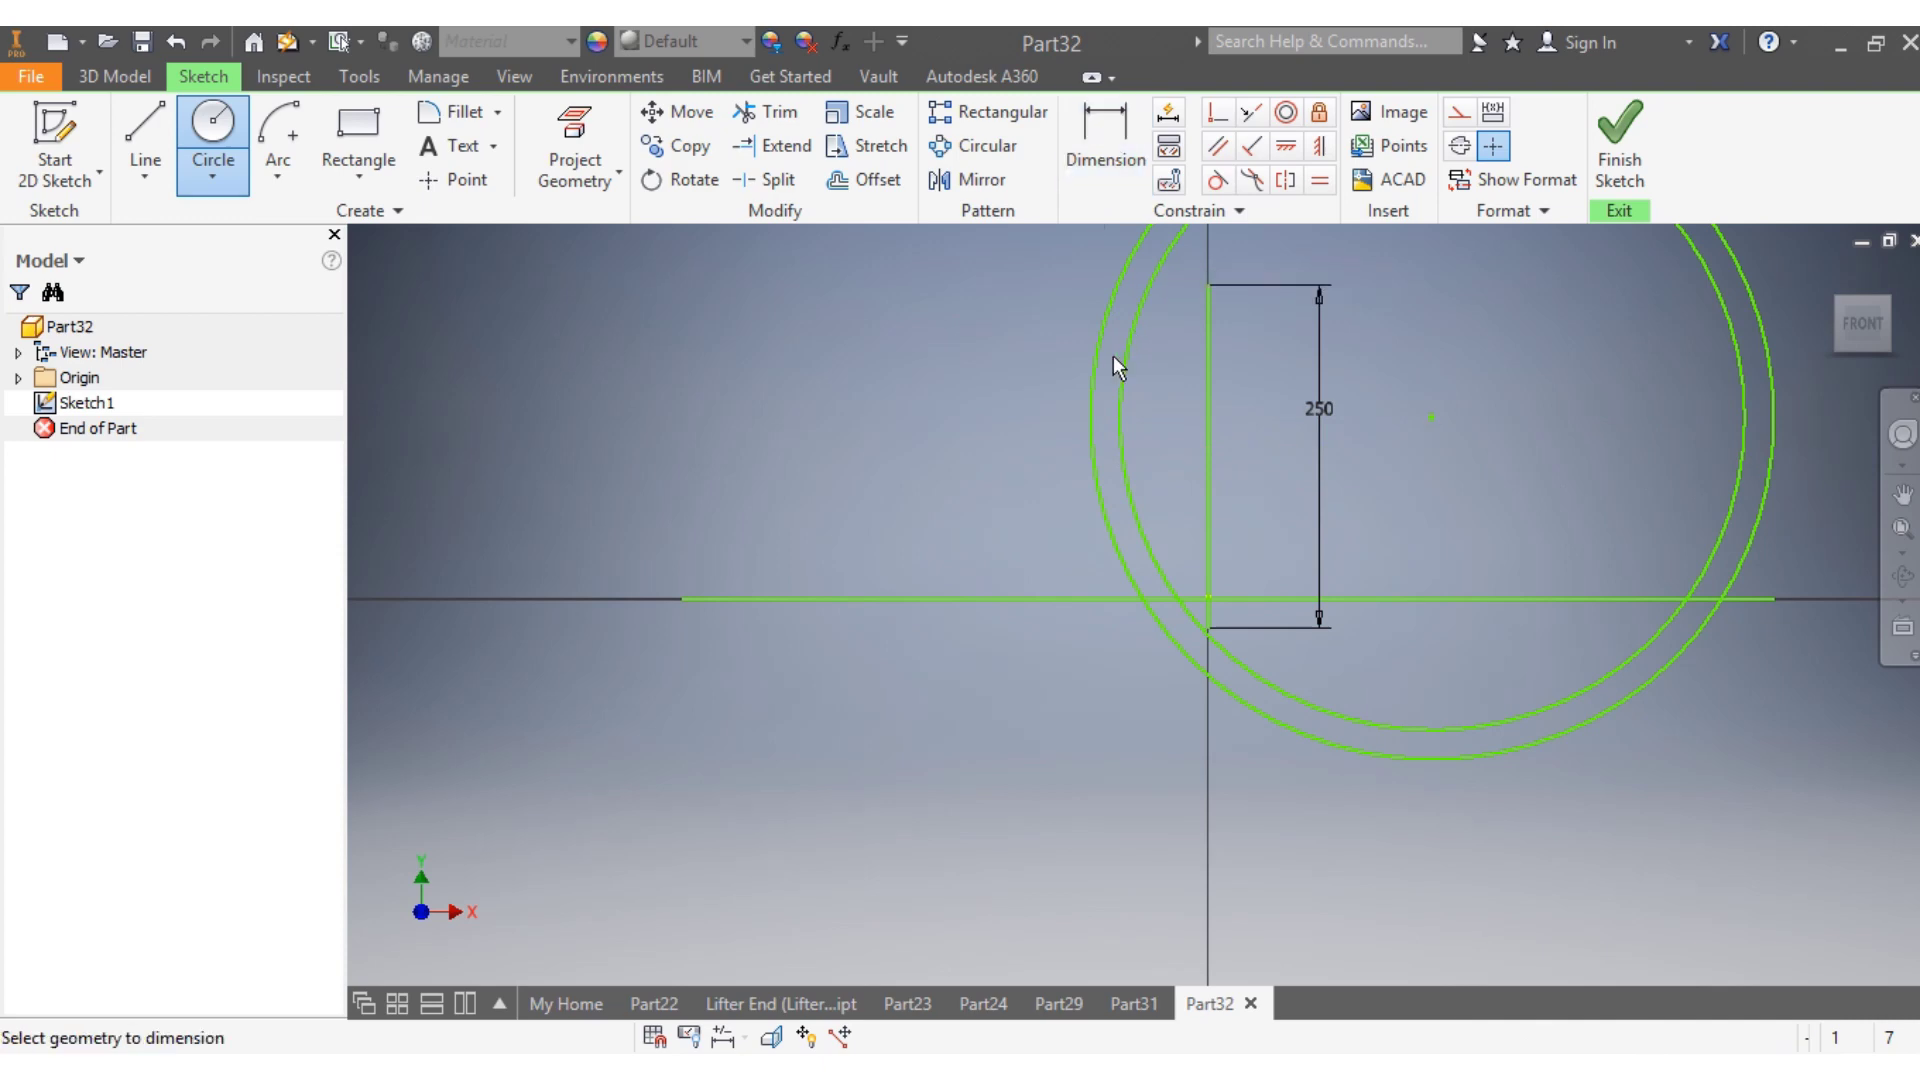
left_click(1094, 355)
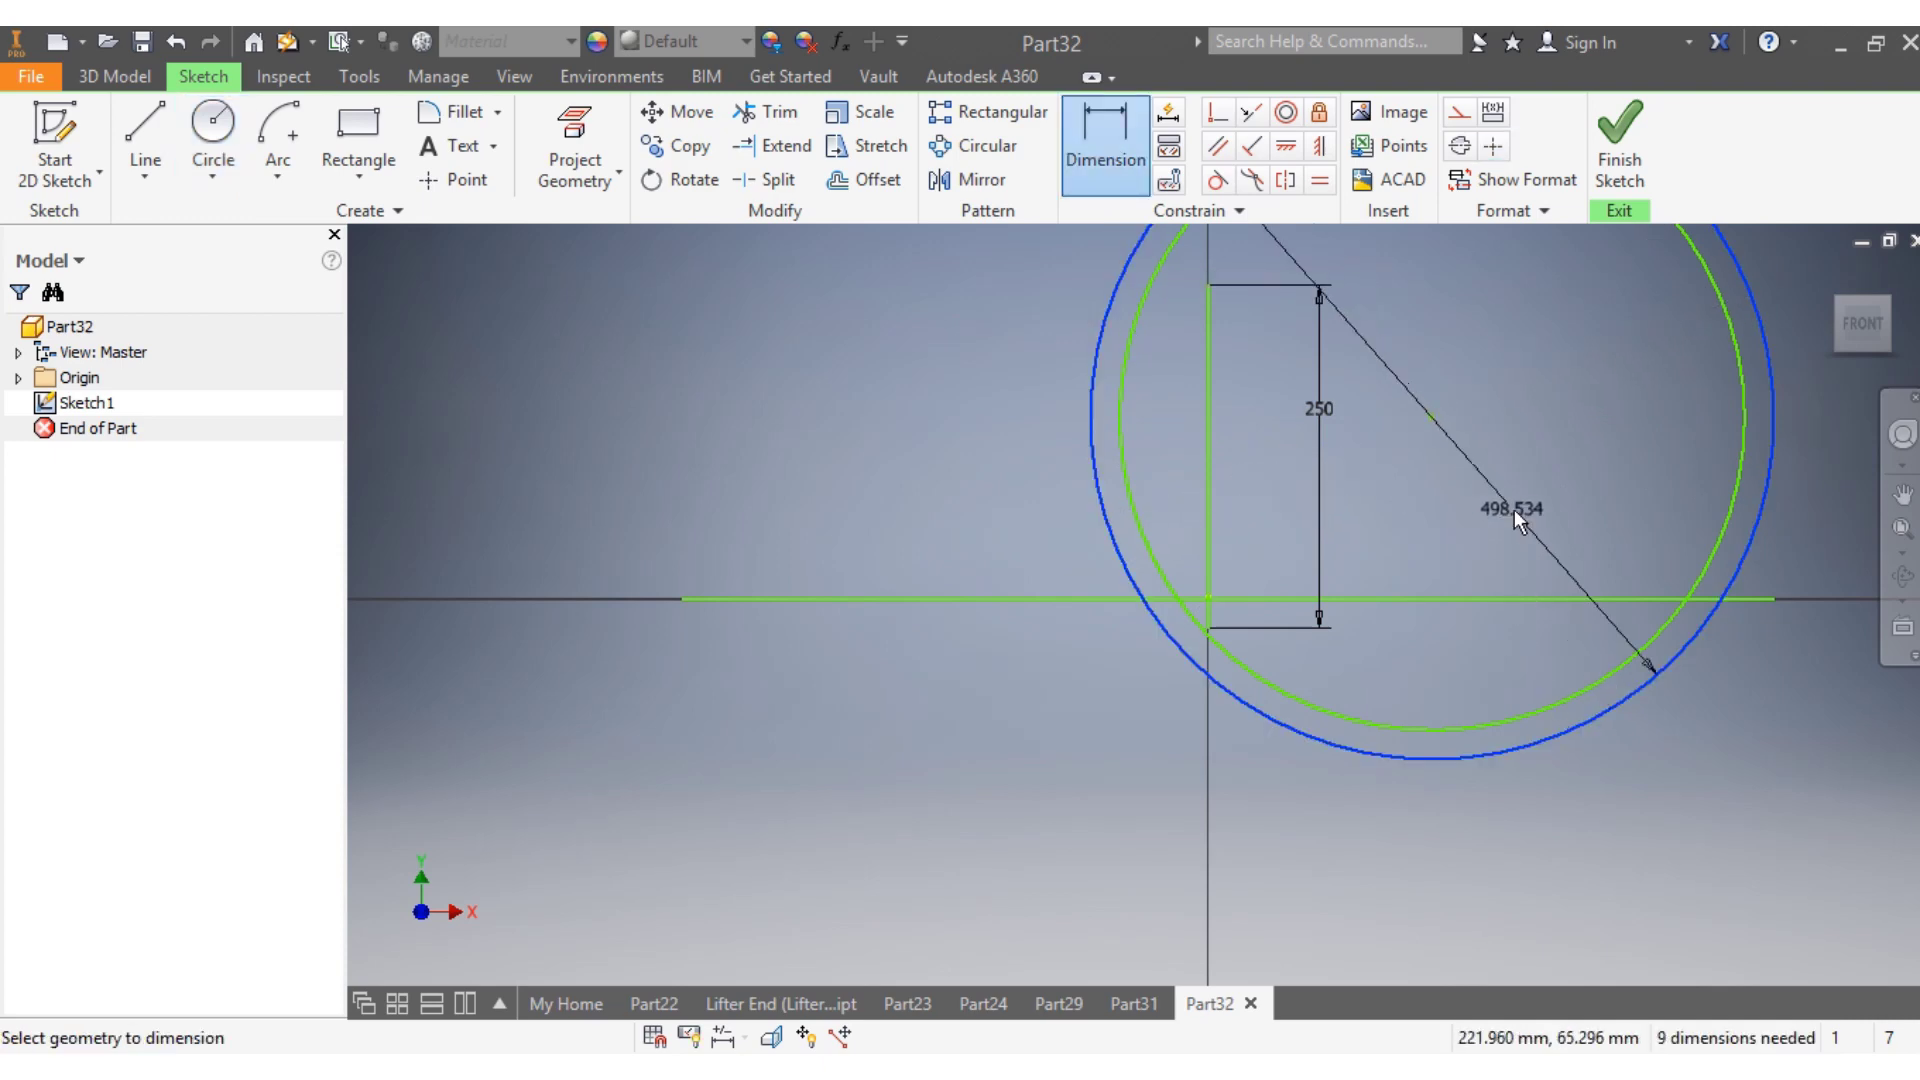
left_click(1514, 507)
left_click(1513, 508)
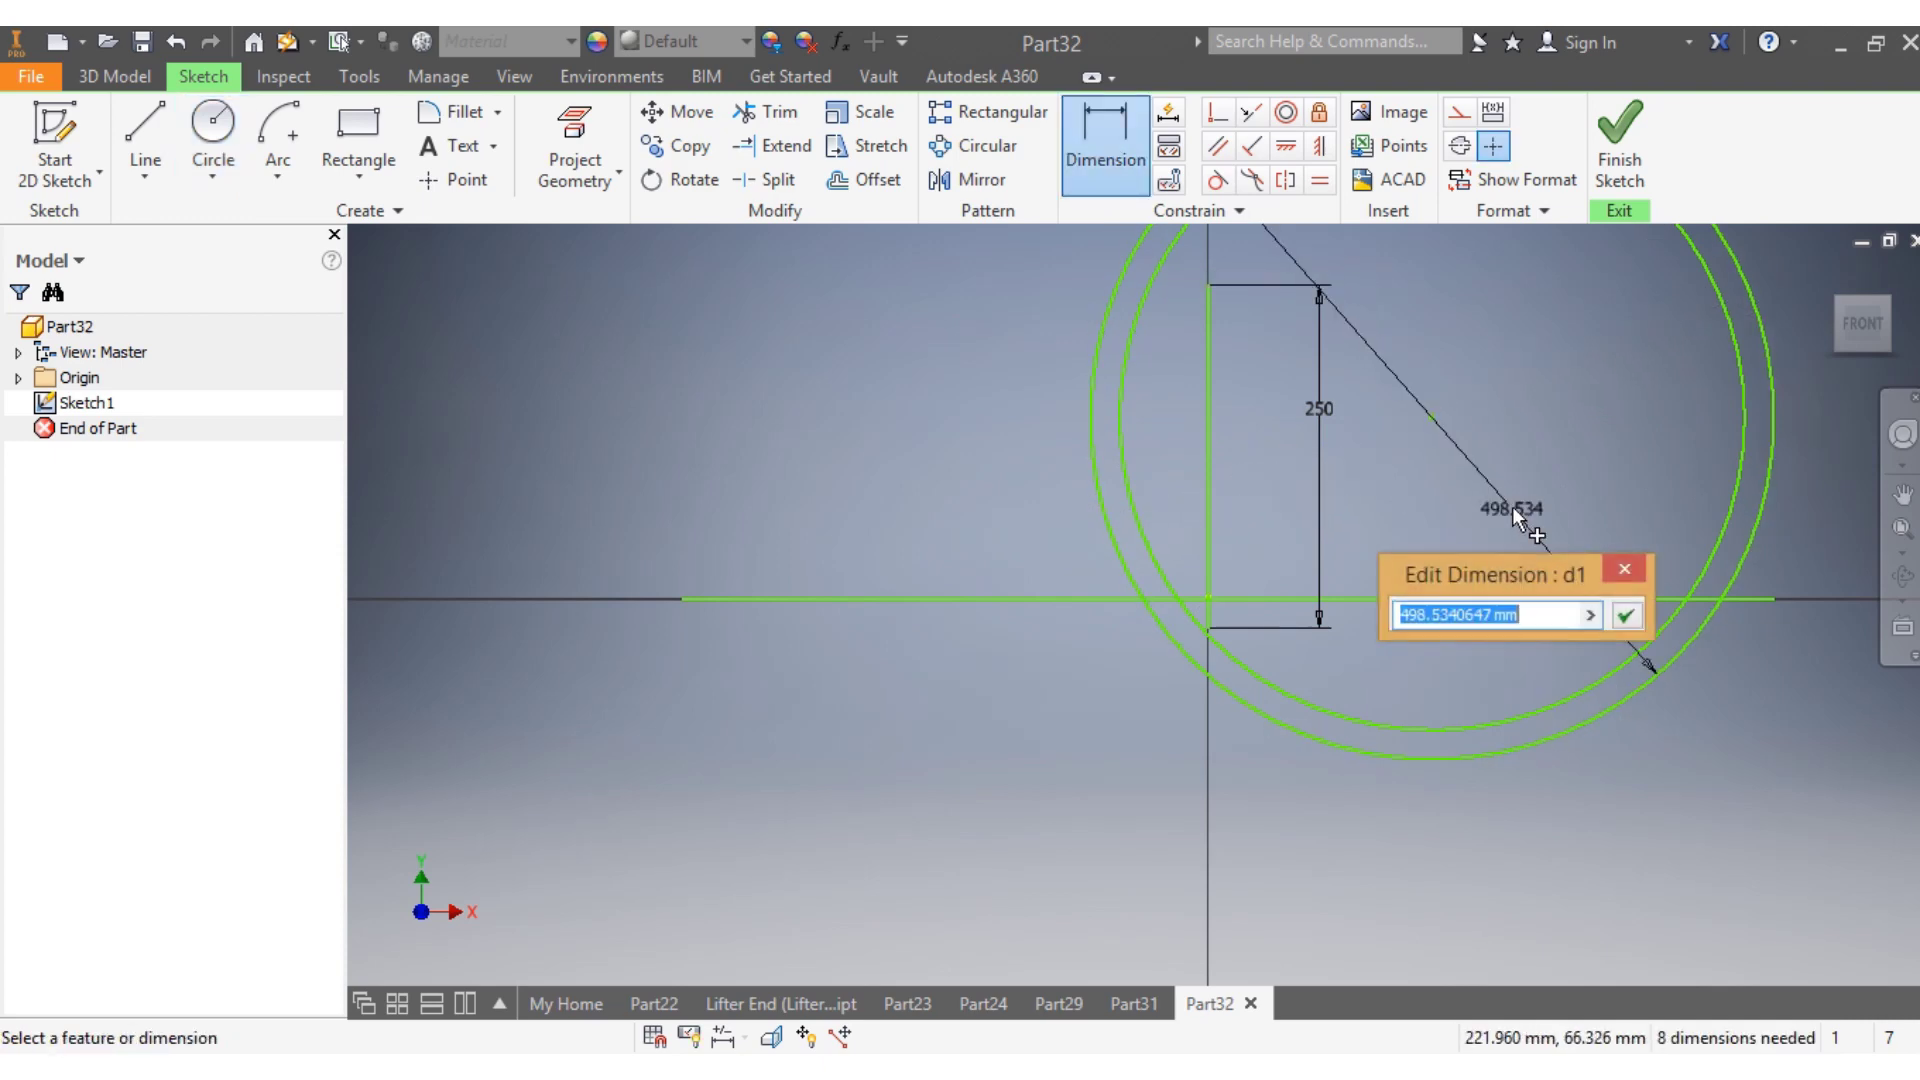
type("70")
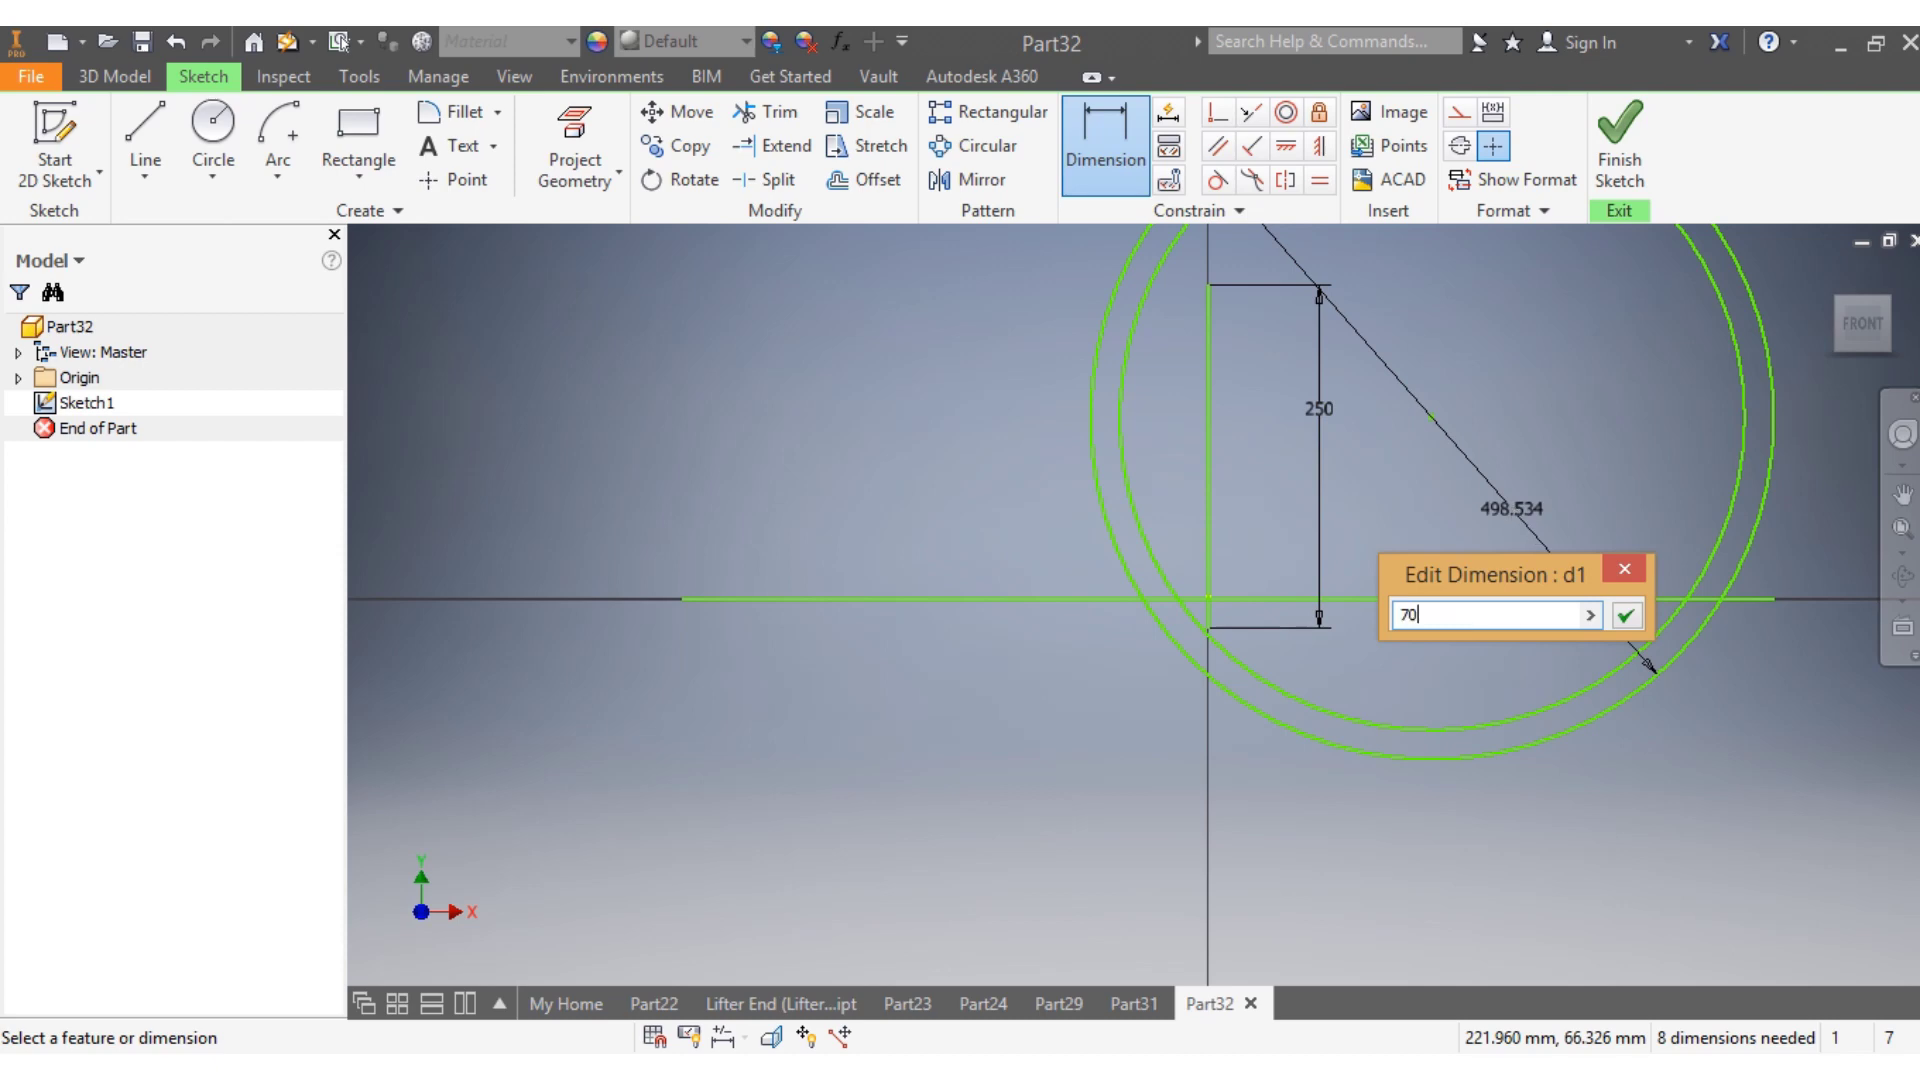
type("88")
key("BackSpace")
key("Return")
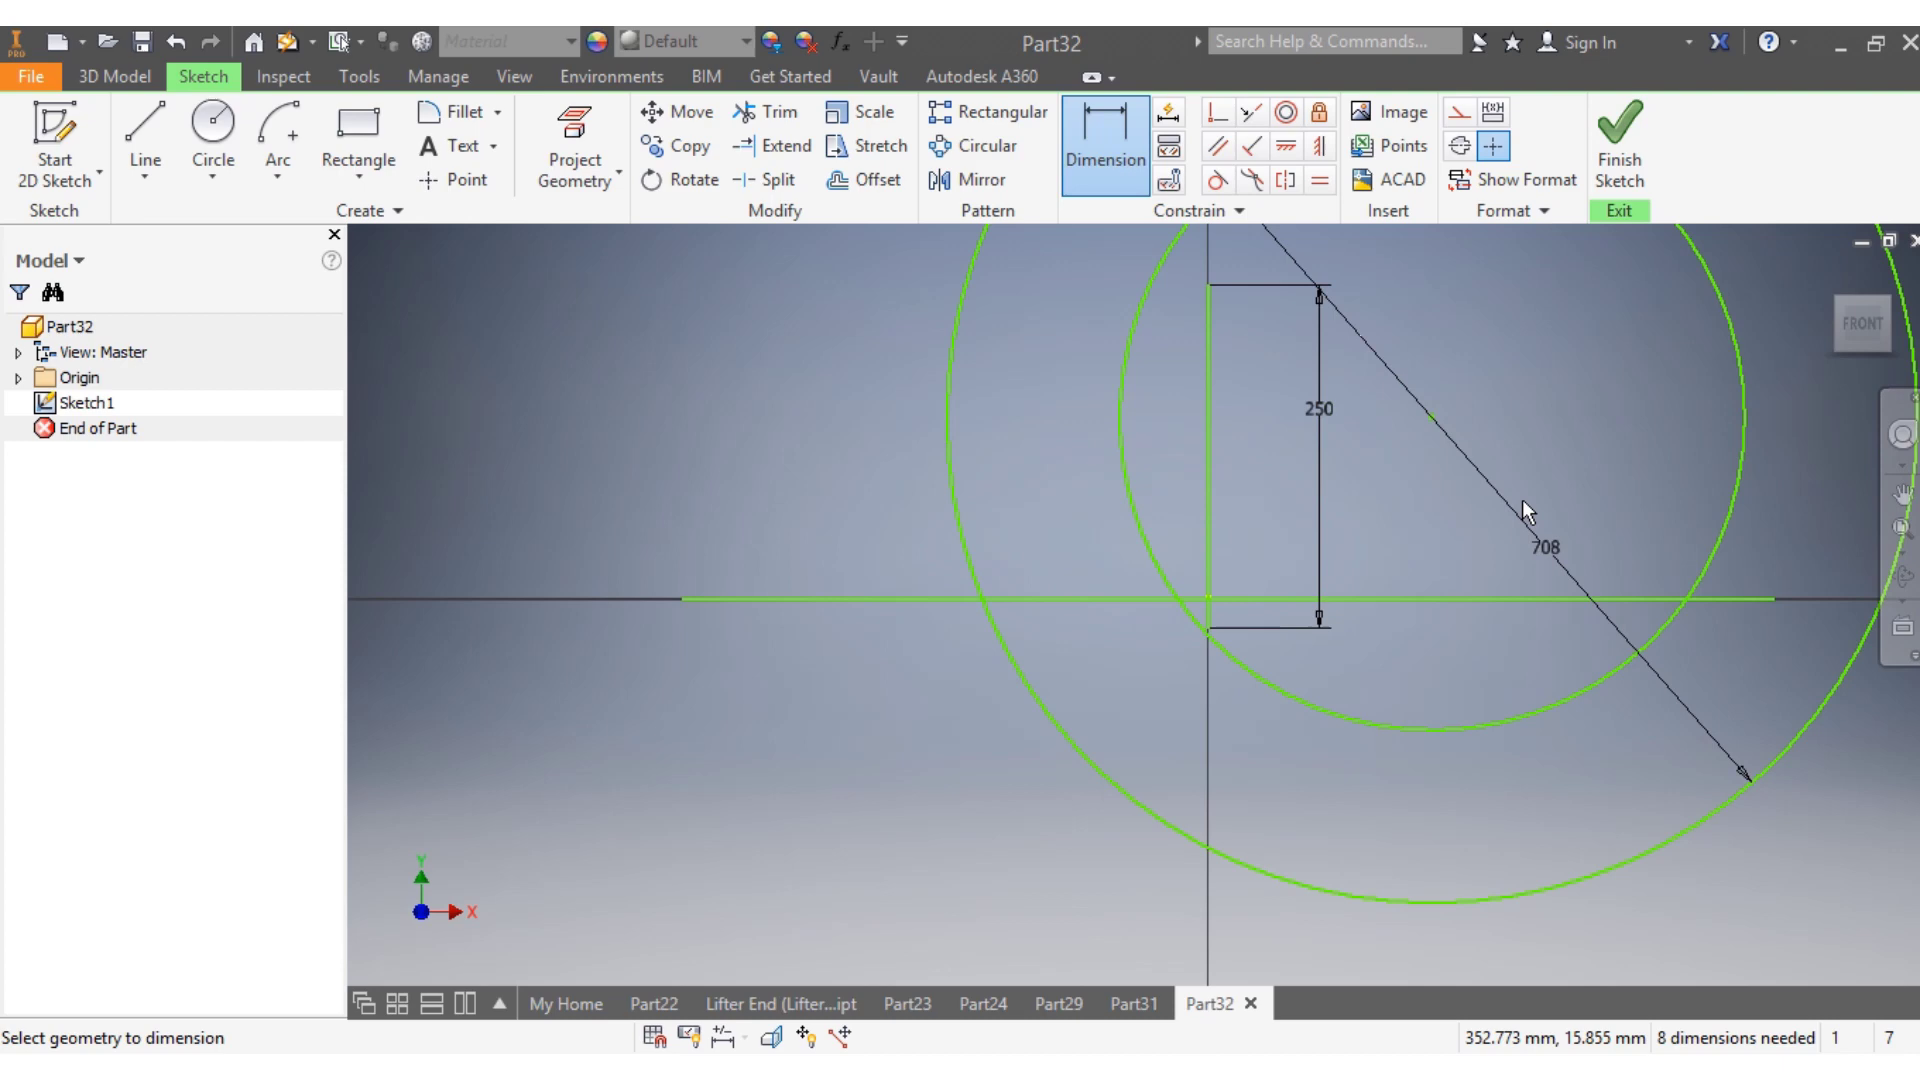
Dimension the inner circle's diameter, correcting it from 698 to 692 mm
left_click(1739, 399)
left_click(1587, 410)
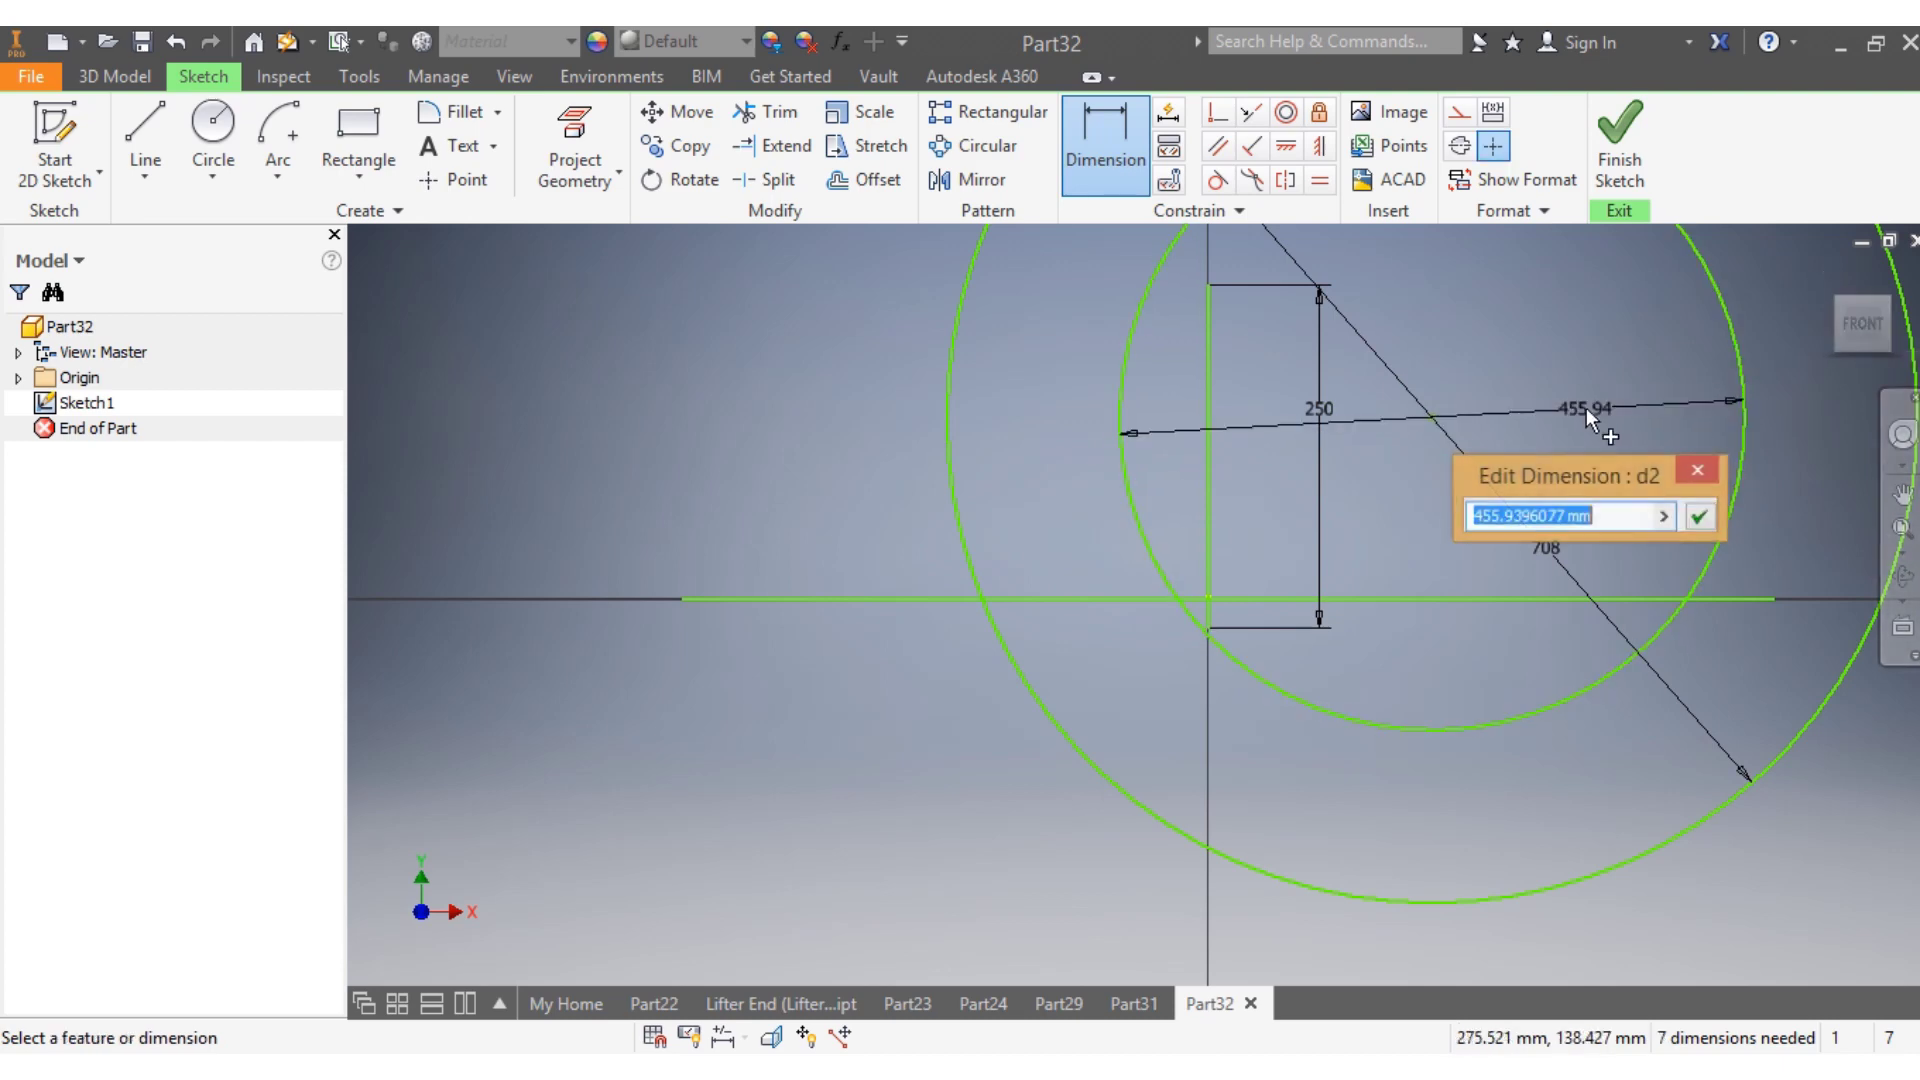
type("69")
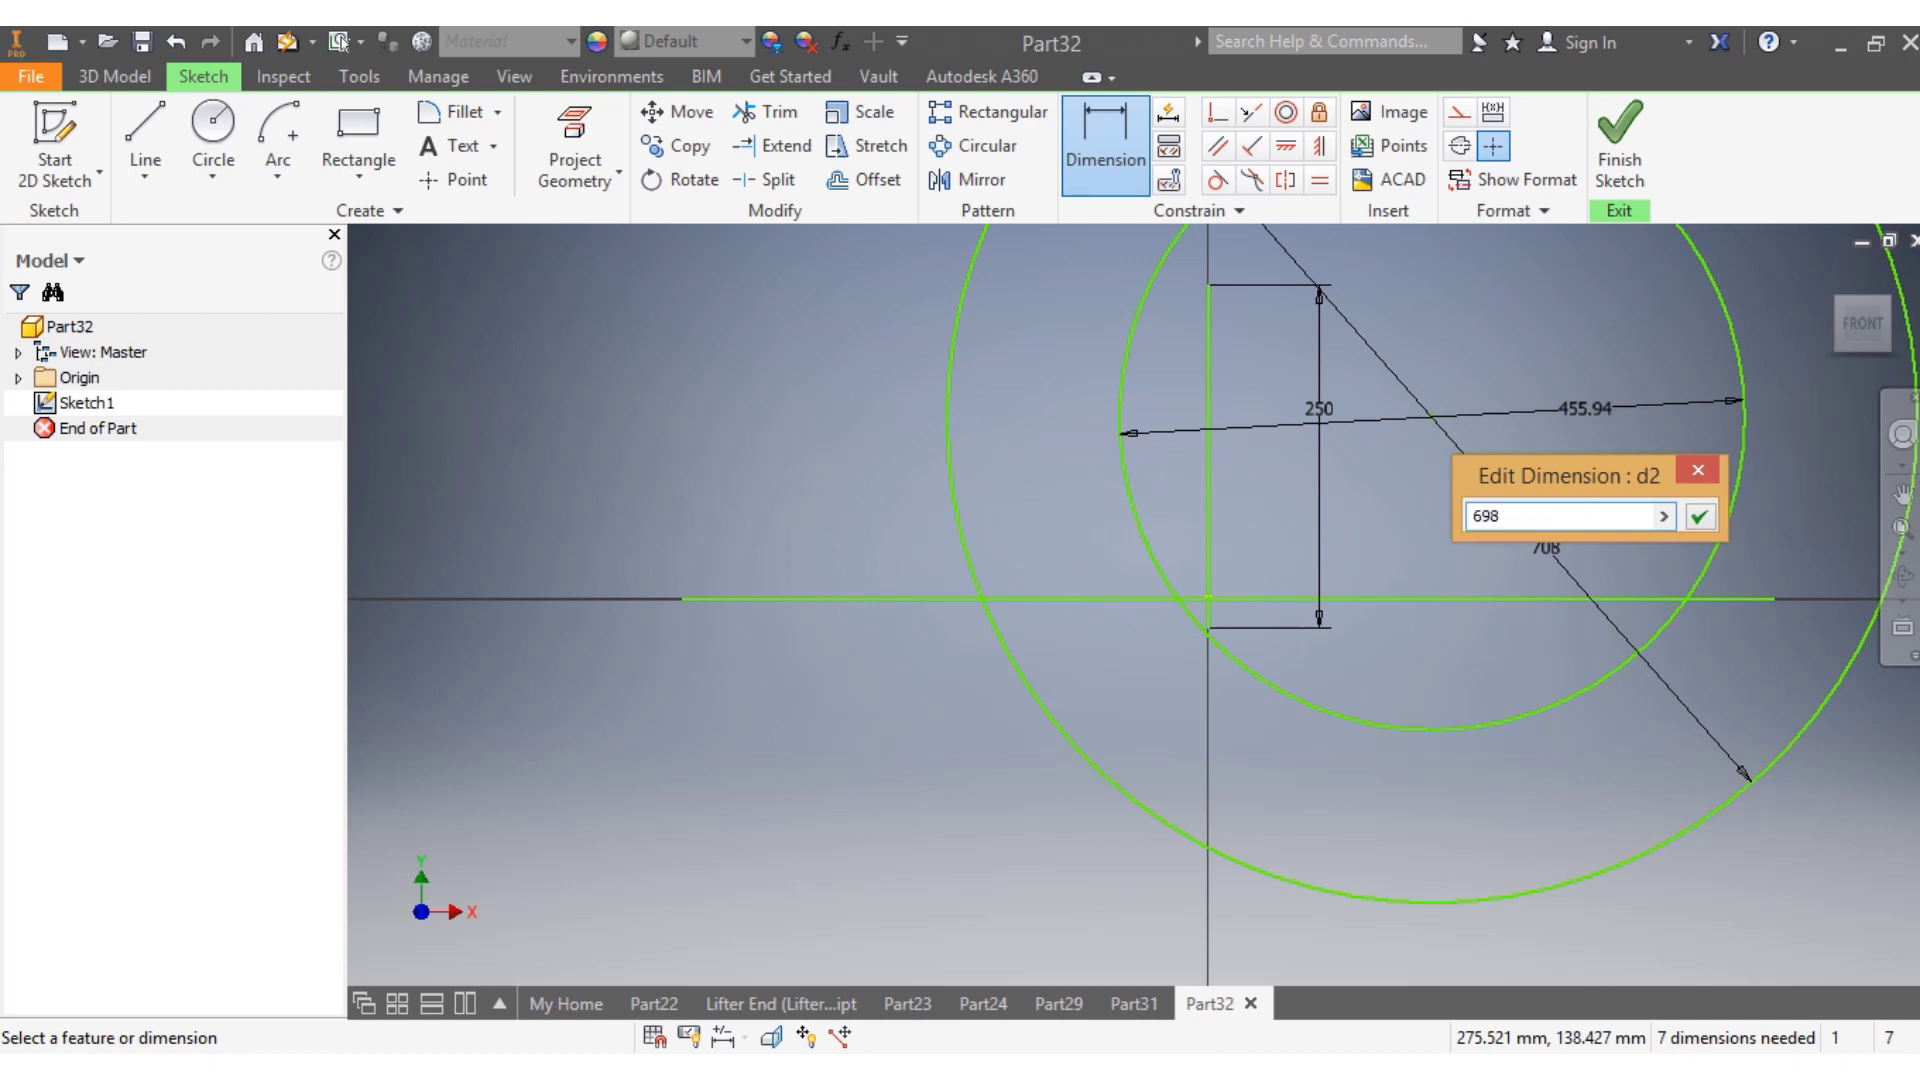
type("8")
key("Return")
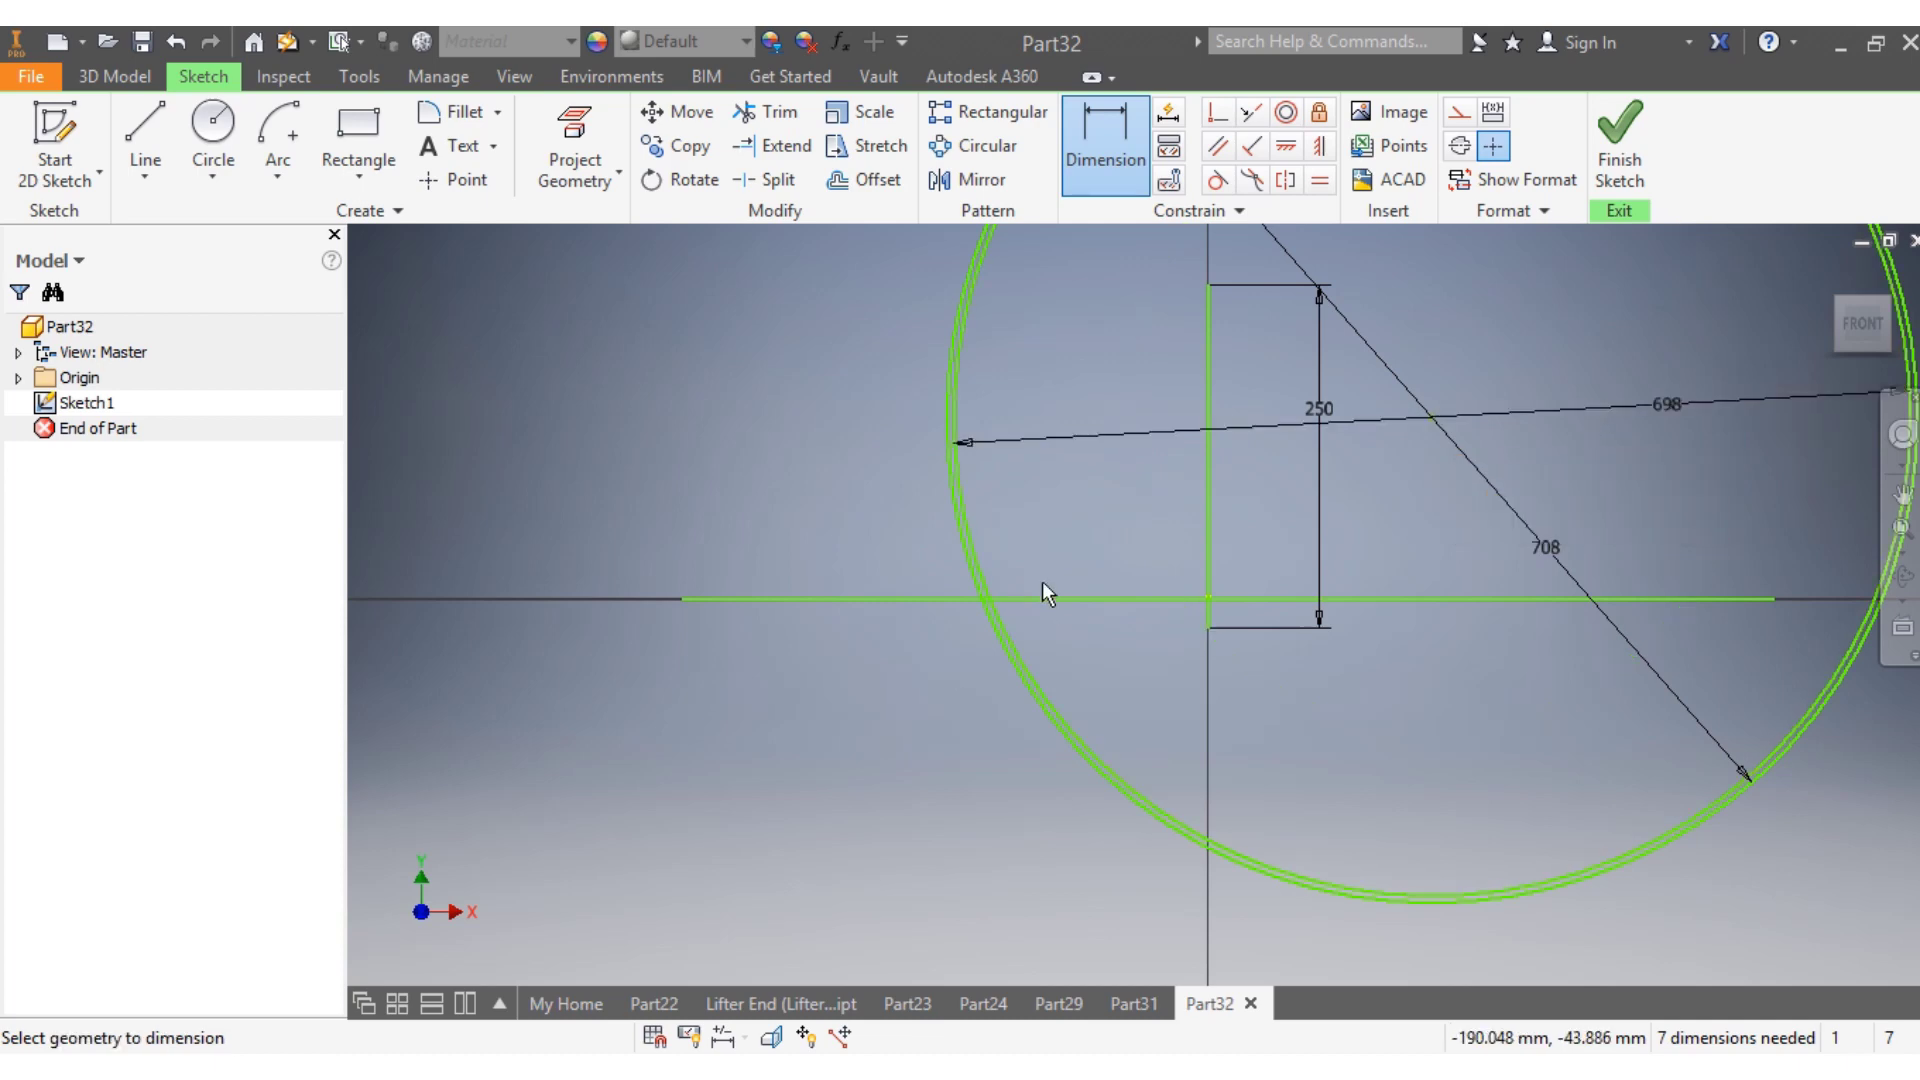
scroll(1042, 580, "down", 3)
scroll(1020, 560, "up", 4)
scroll(994, 536, "down", 3)
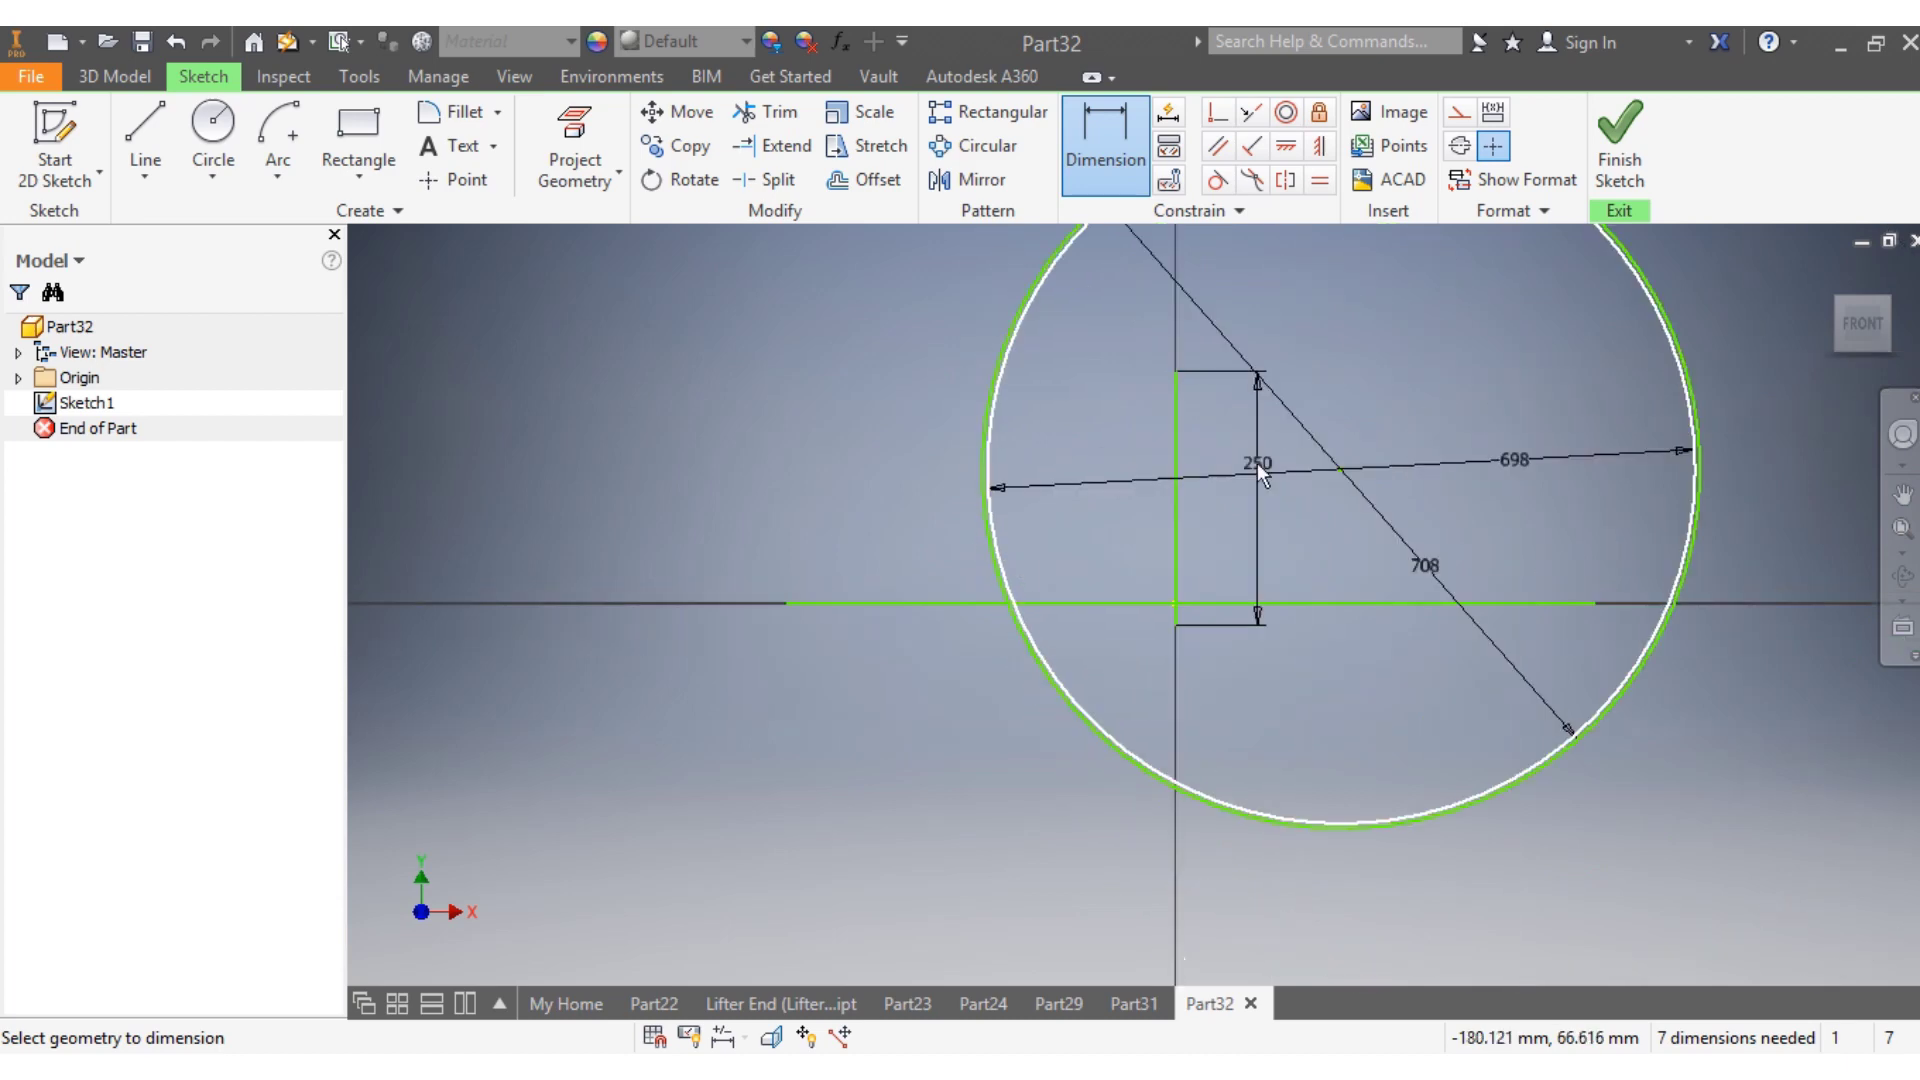
double_click(1515, 466)
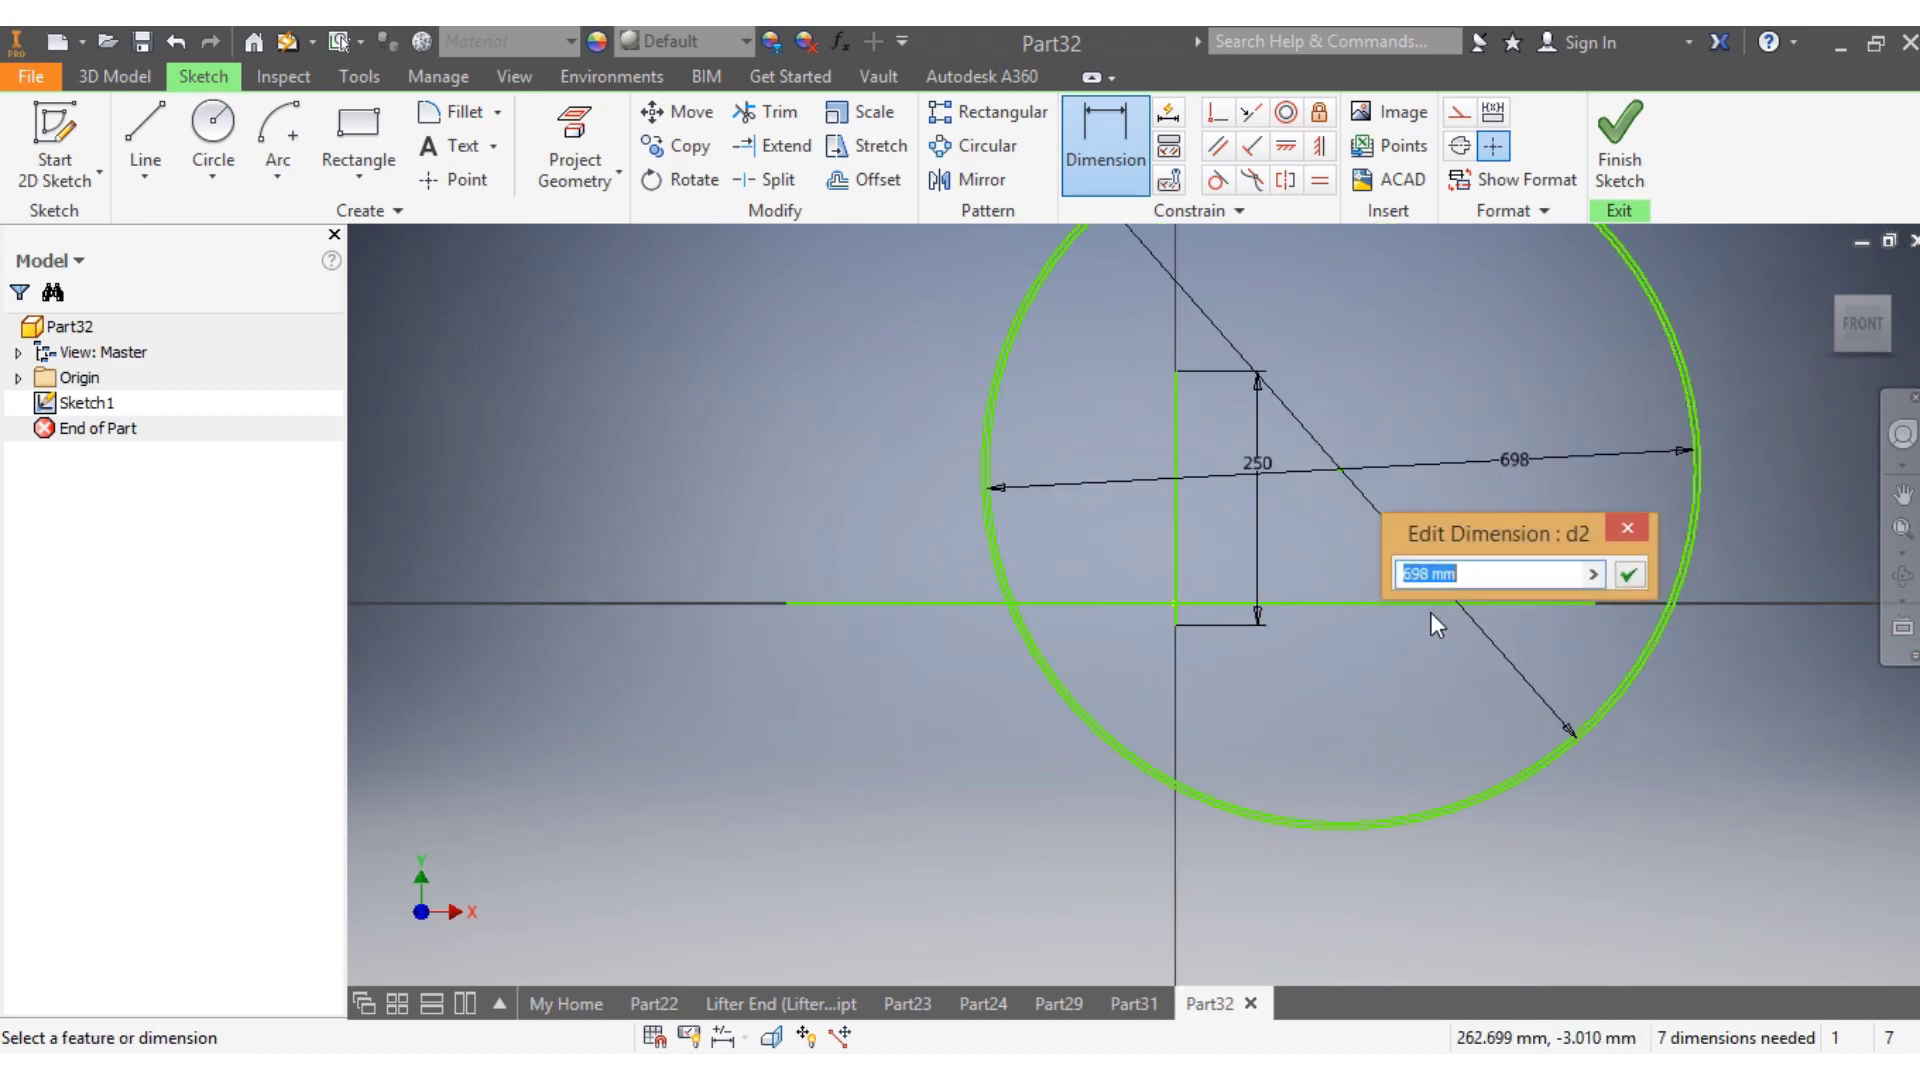
left_click(1431, 577)
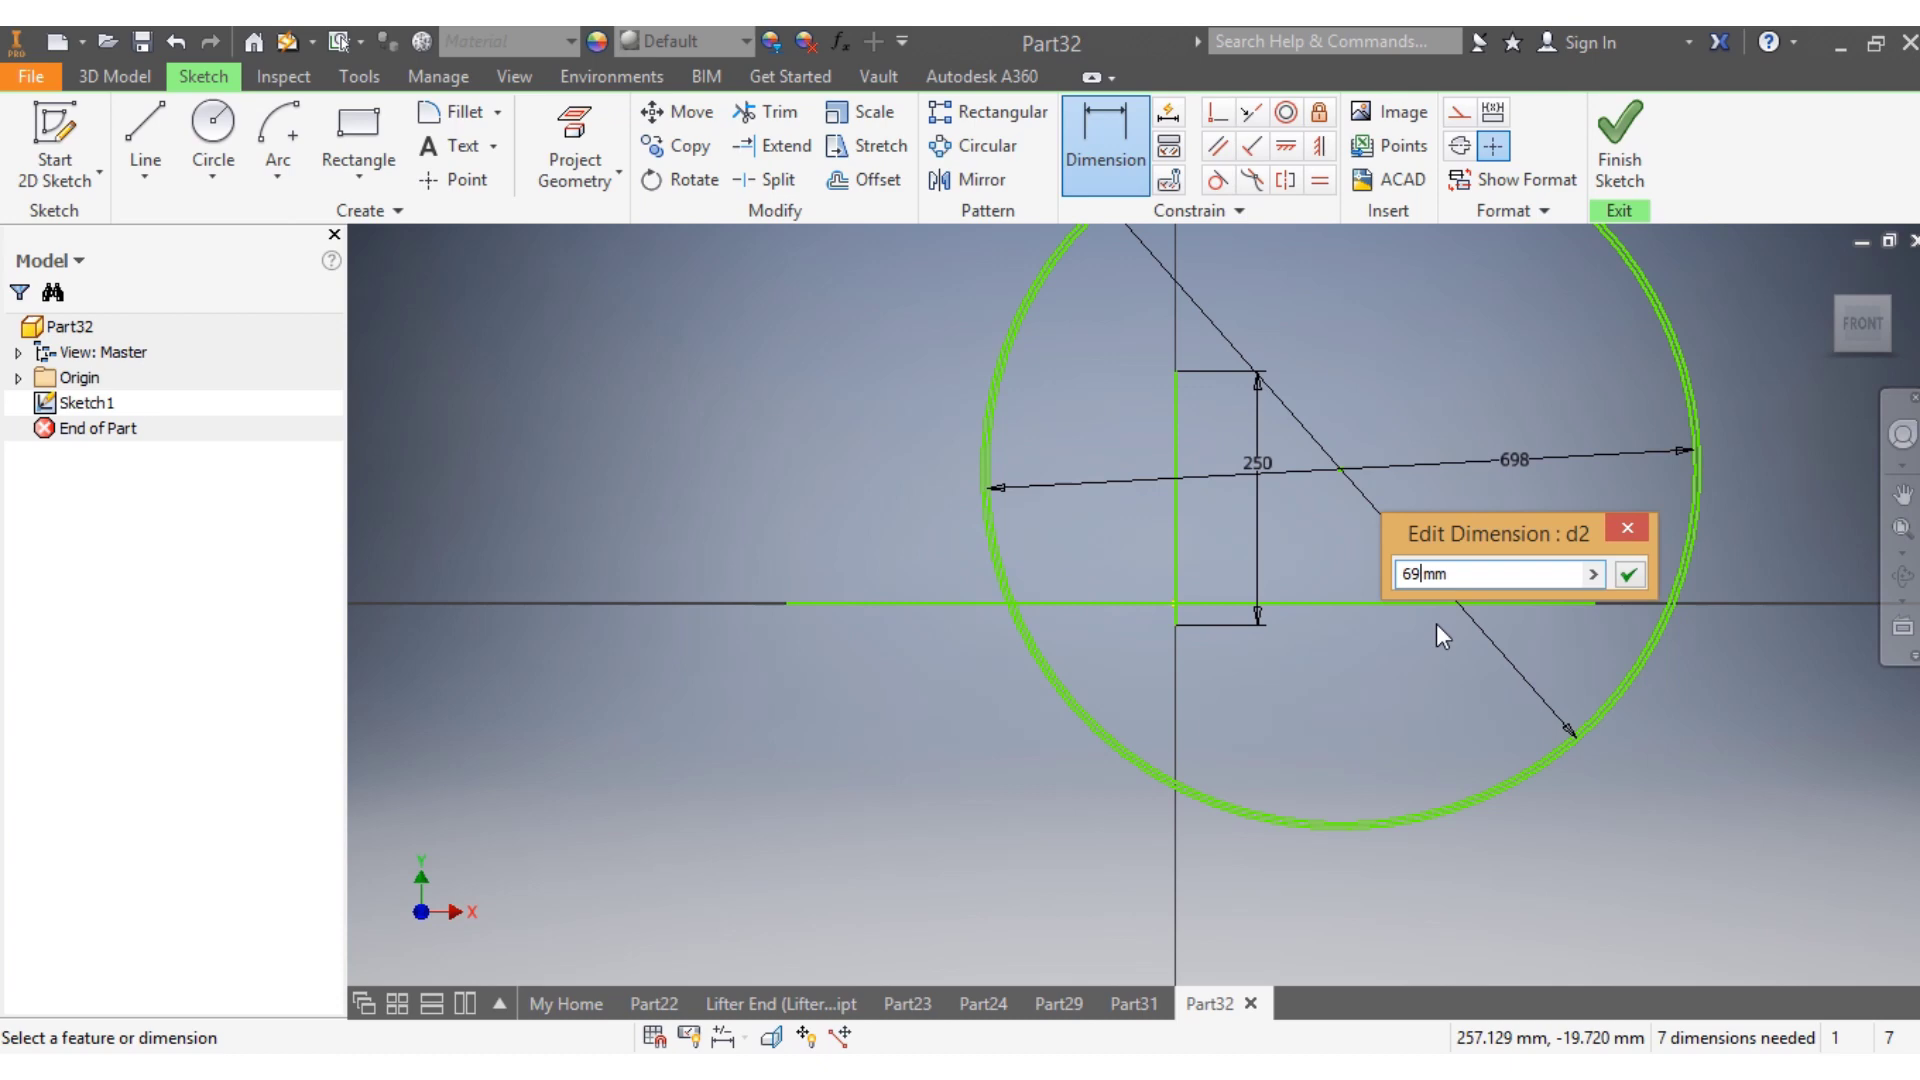
type("2")
key("Return")
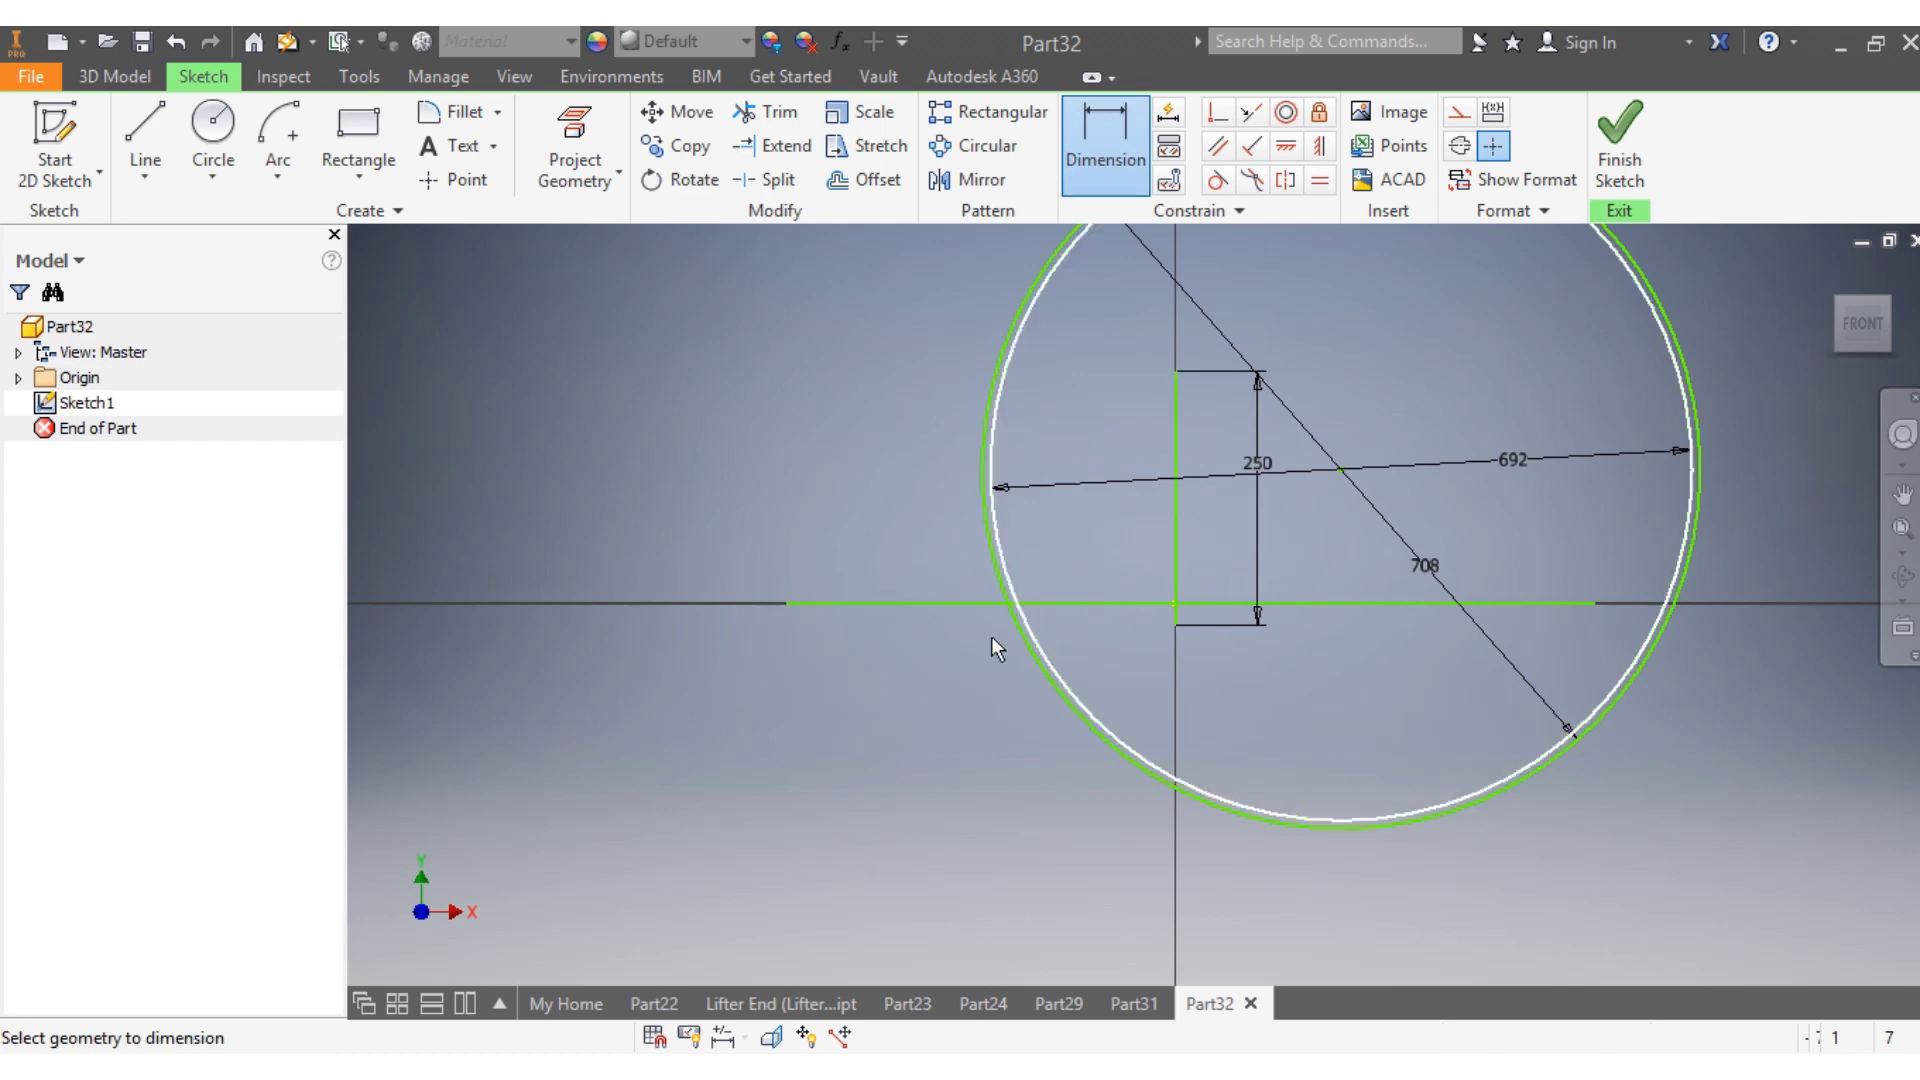
Dimension the circles' centre 120 mm above the horizontal line
scroll(1340, 600, "up", 3)
left_click(1334, 592)
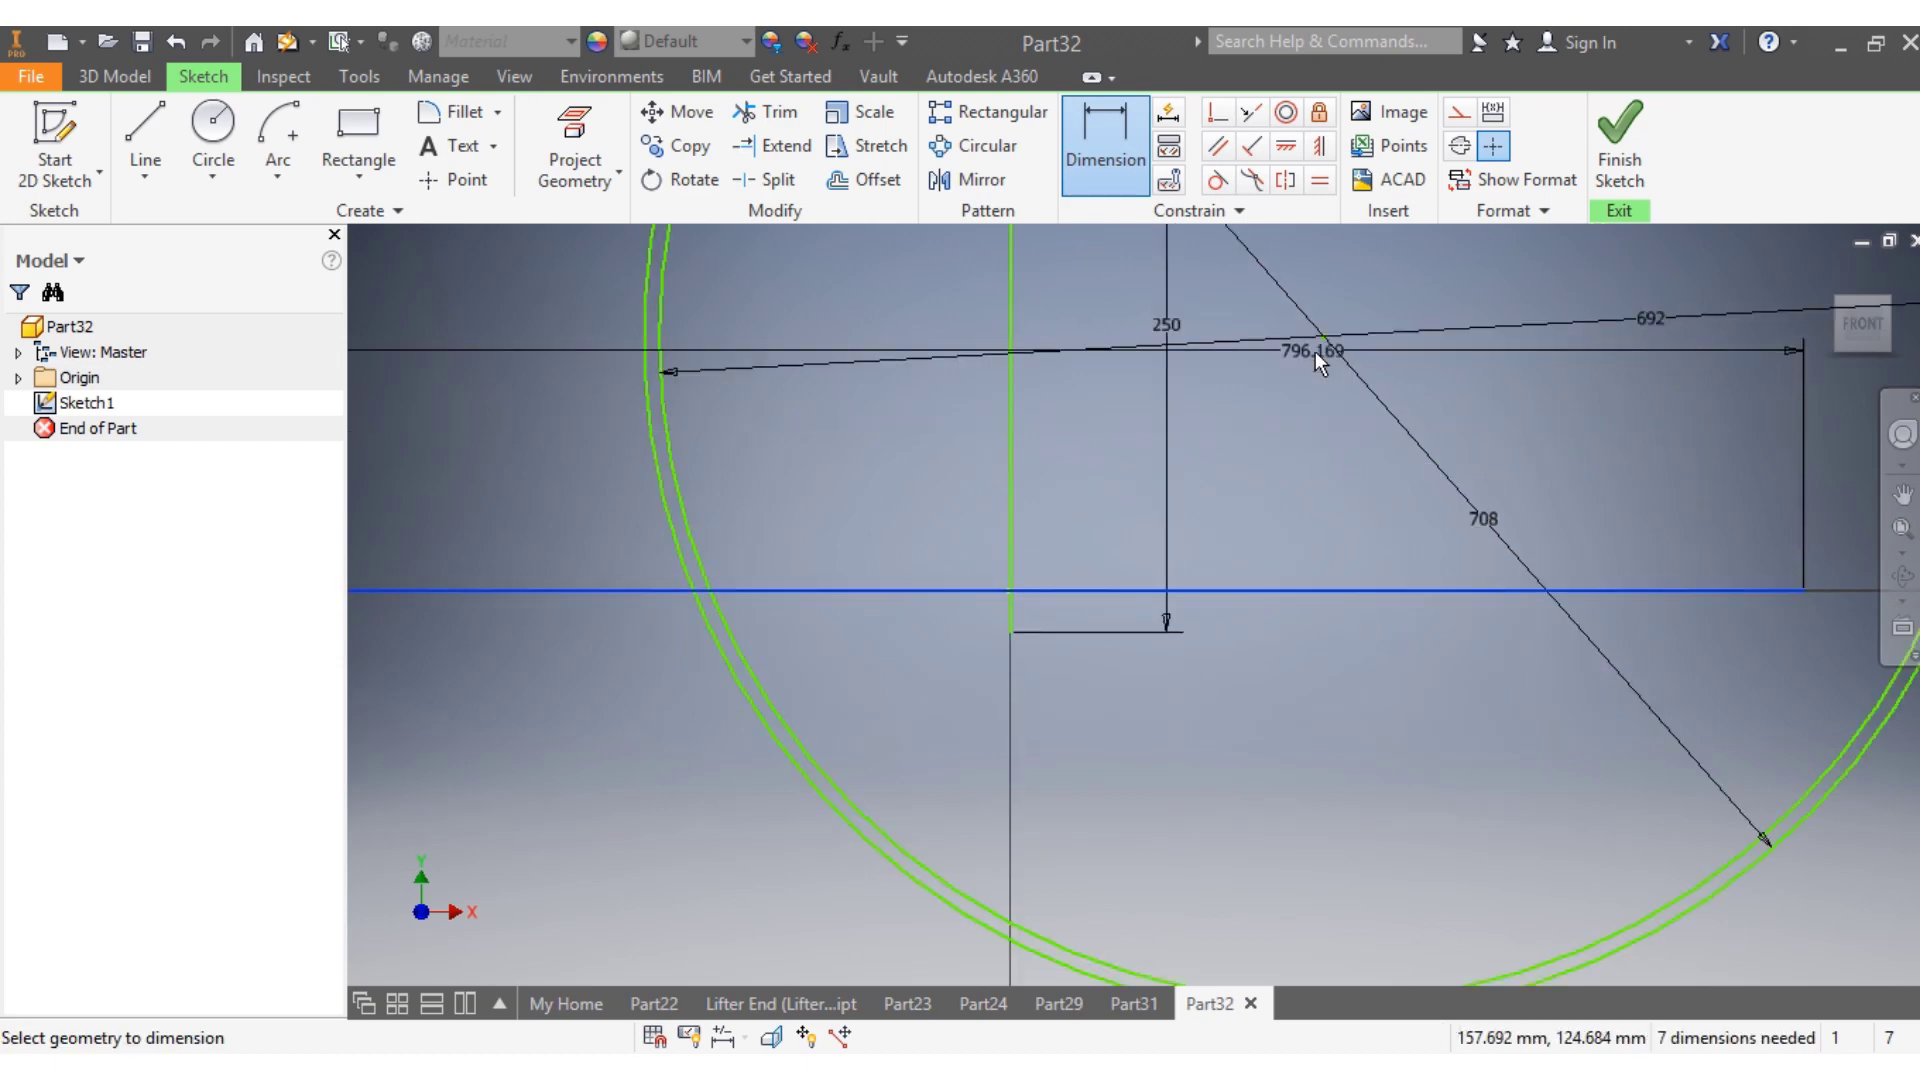
left_click(1322, 338)
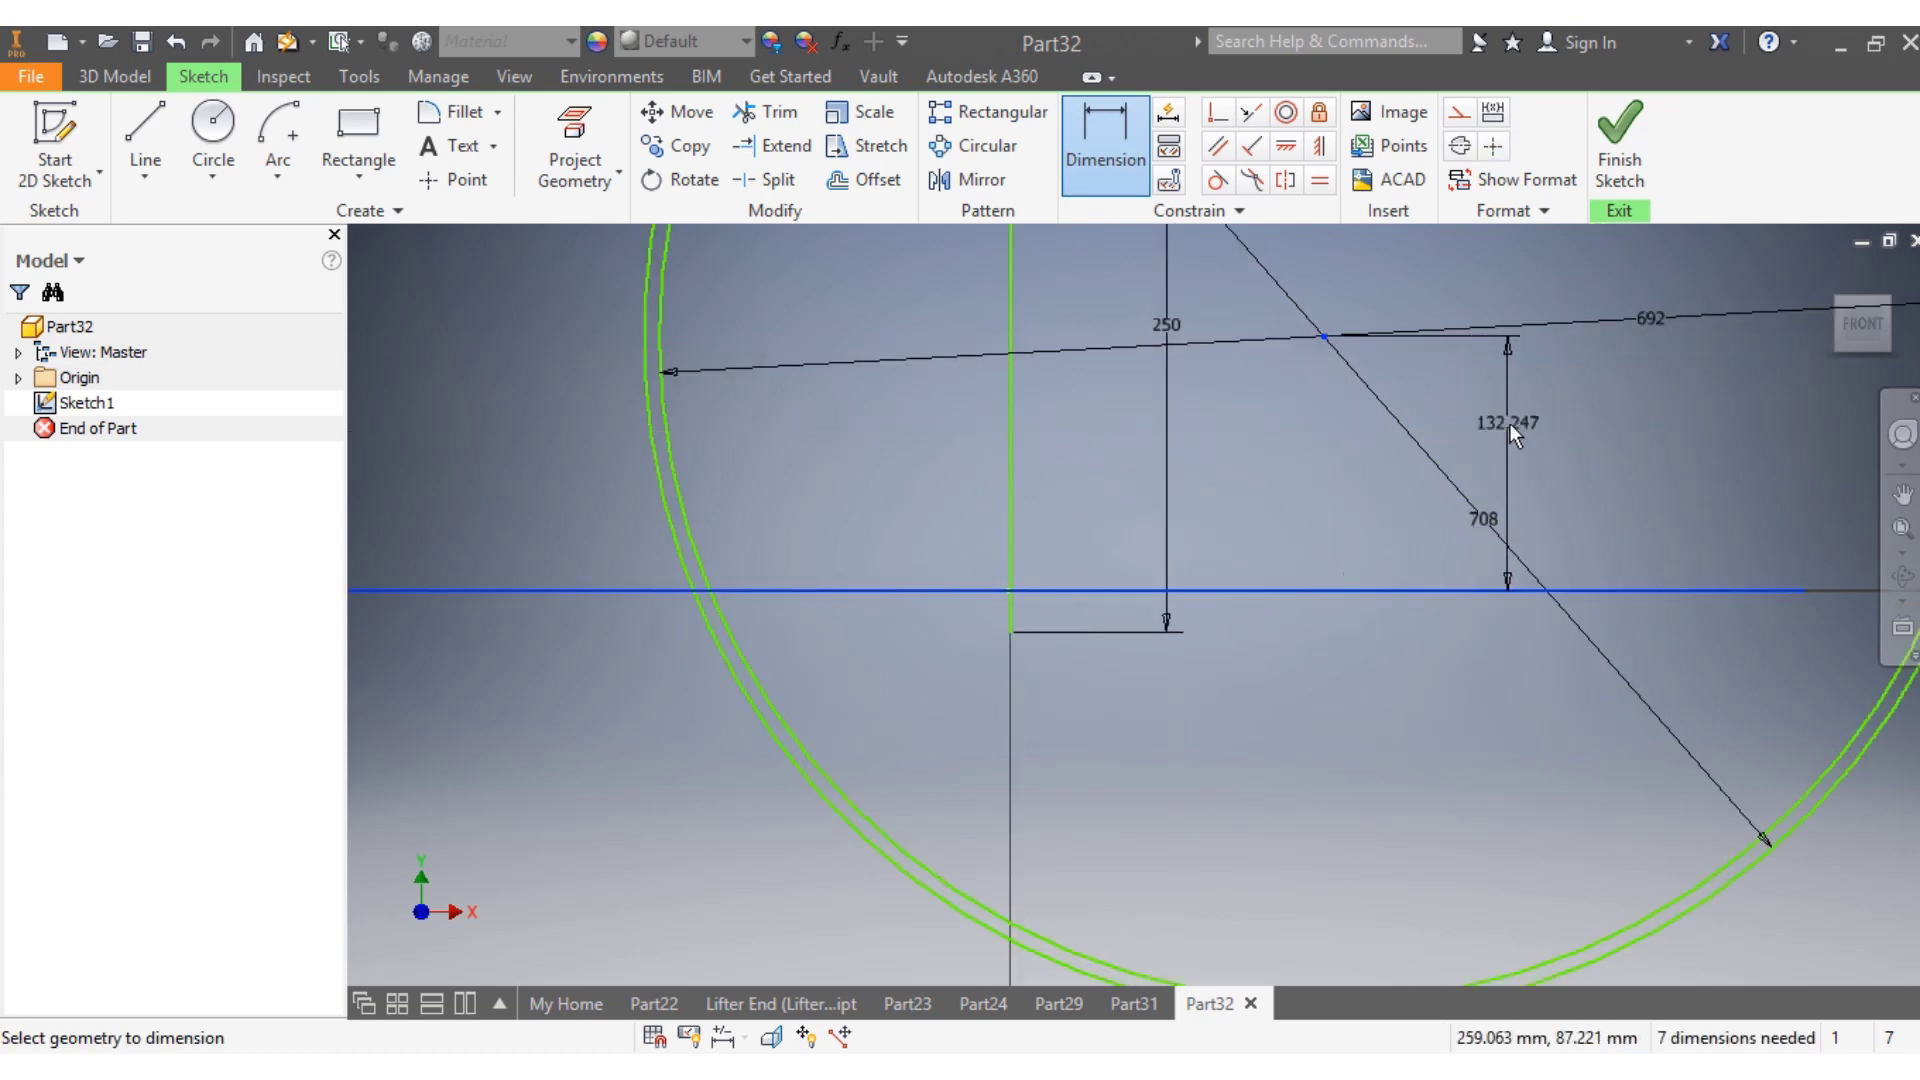
left_click(1509, 424)
type("1")
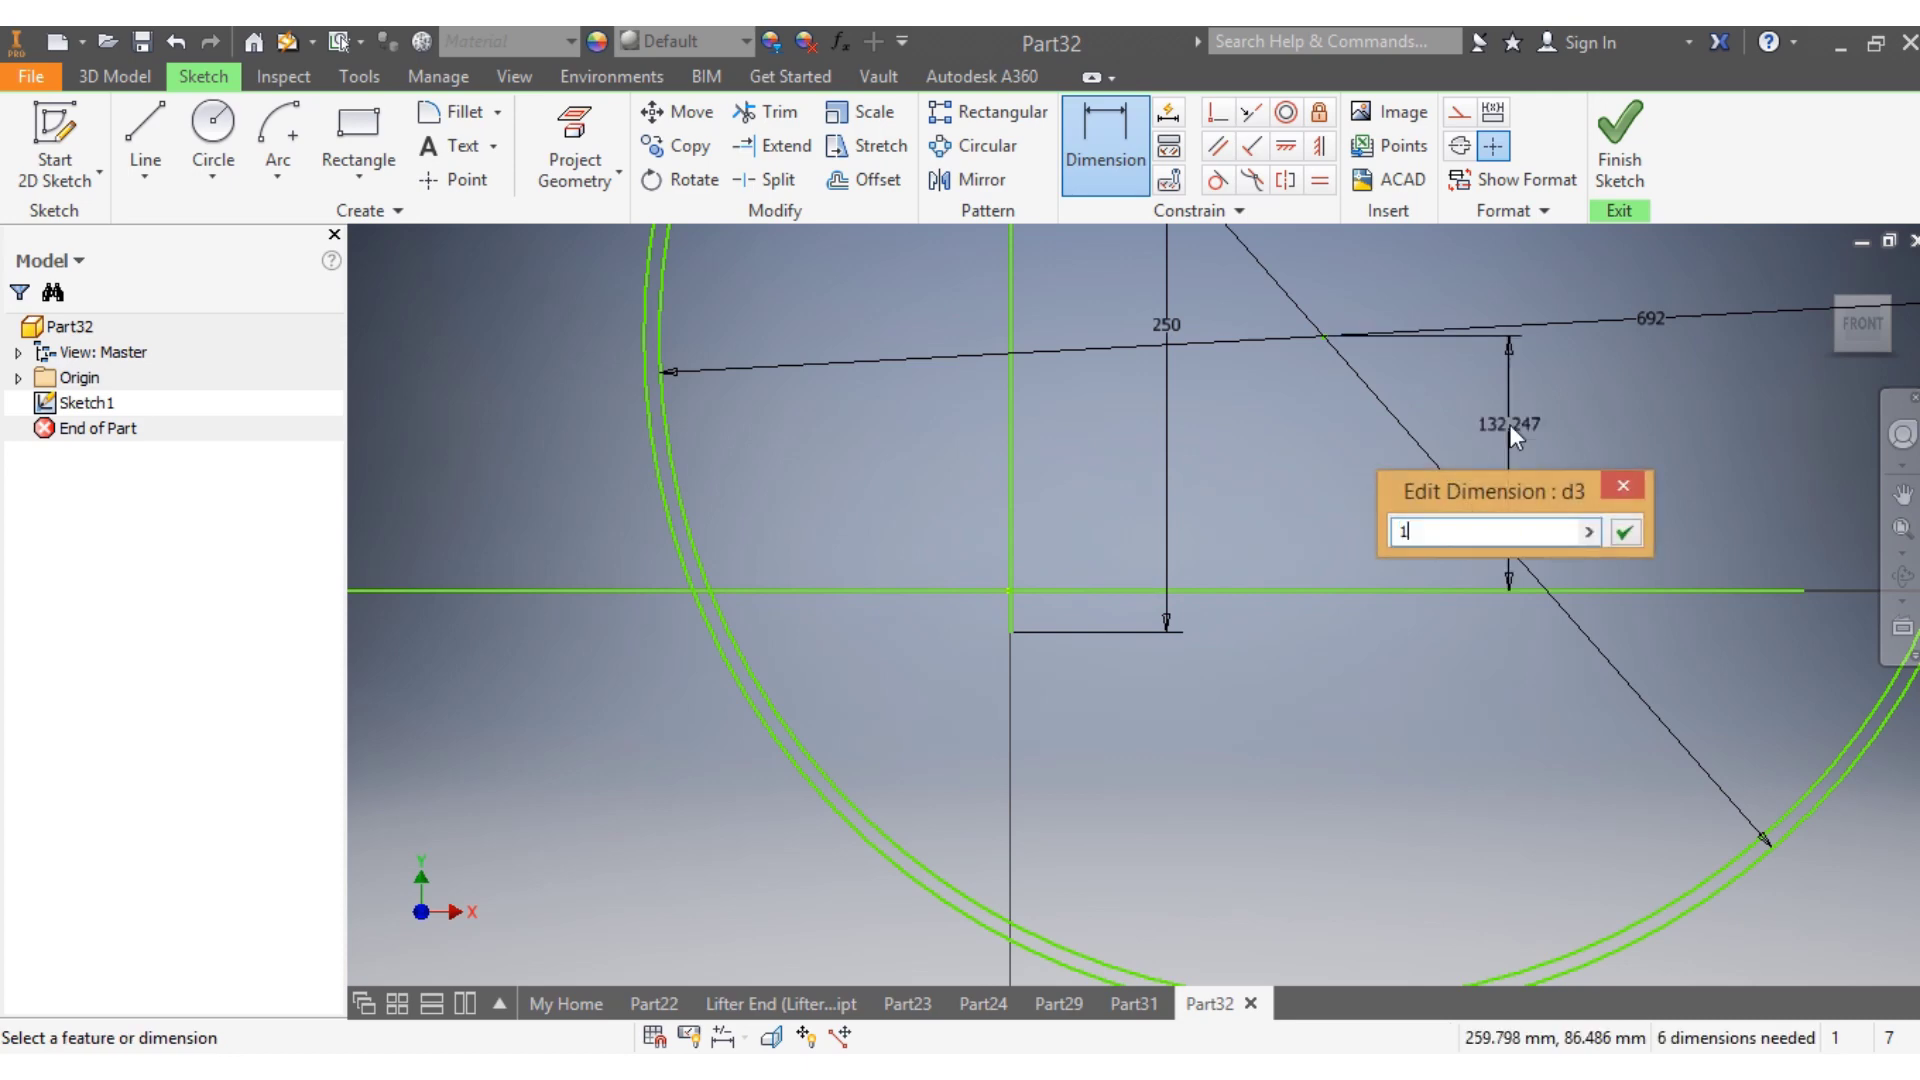
type("20")
key("Return")
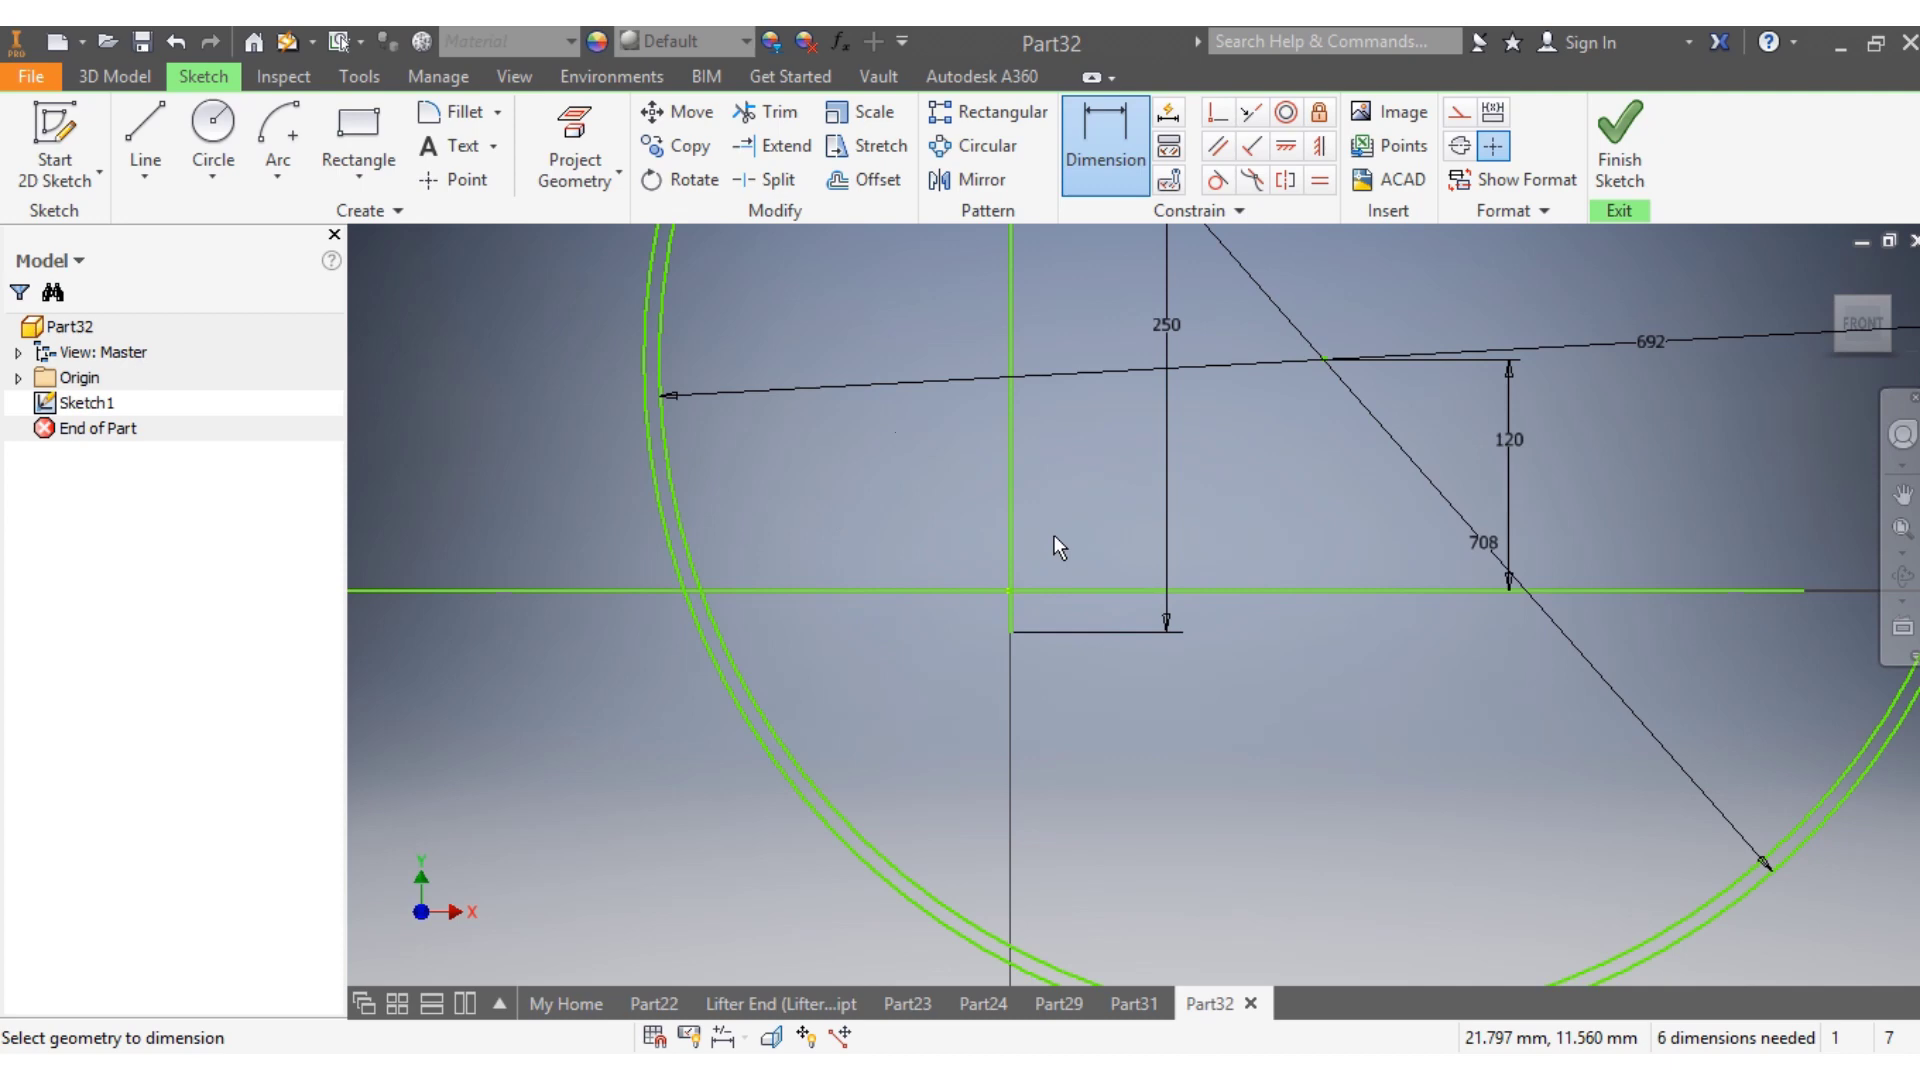
Dimension the centre point 292 mm horizontally from the vertical line
left_click(1011, 489)
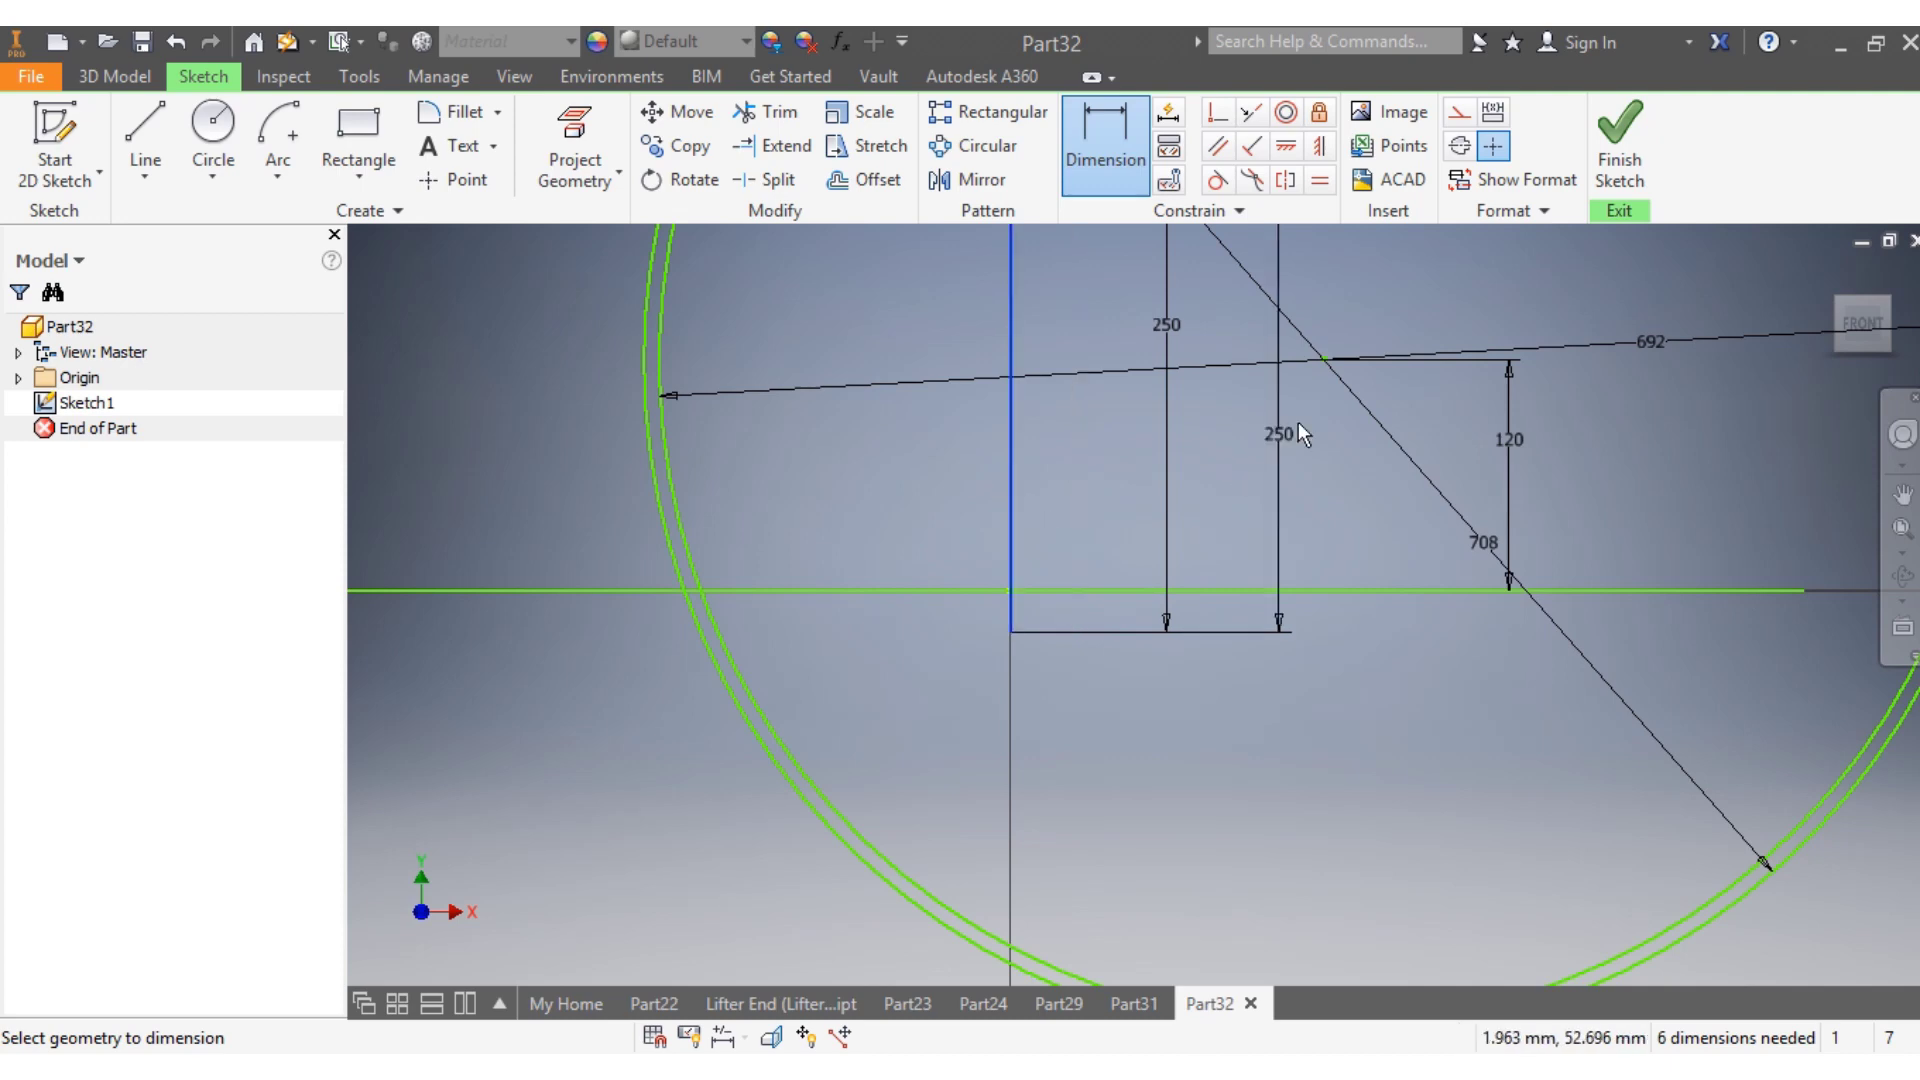
left_click(1322, 360)
left_click(1236, 472)
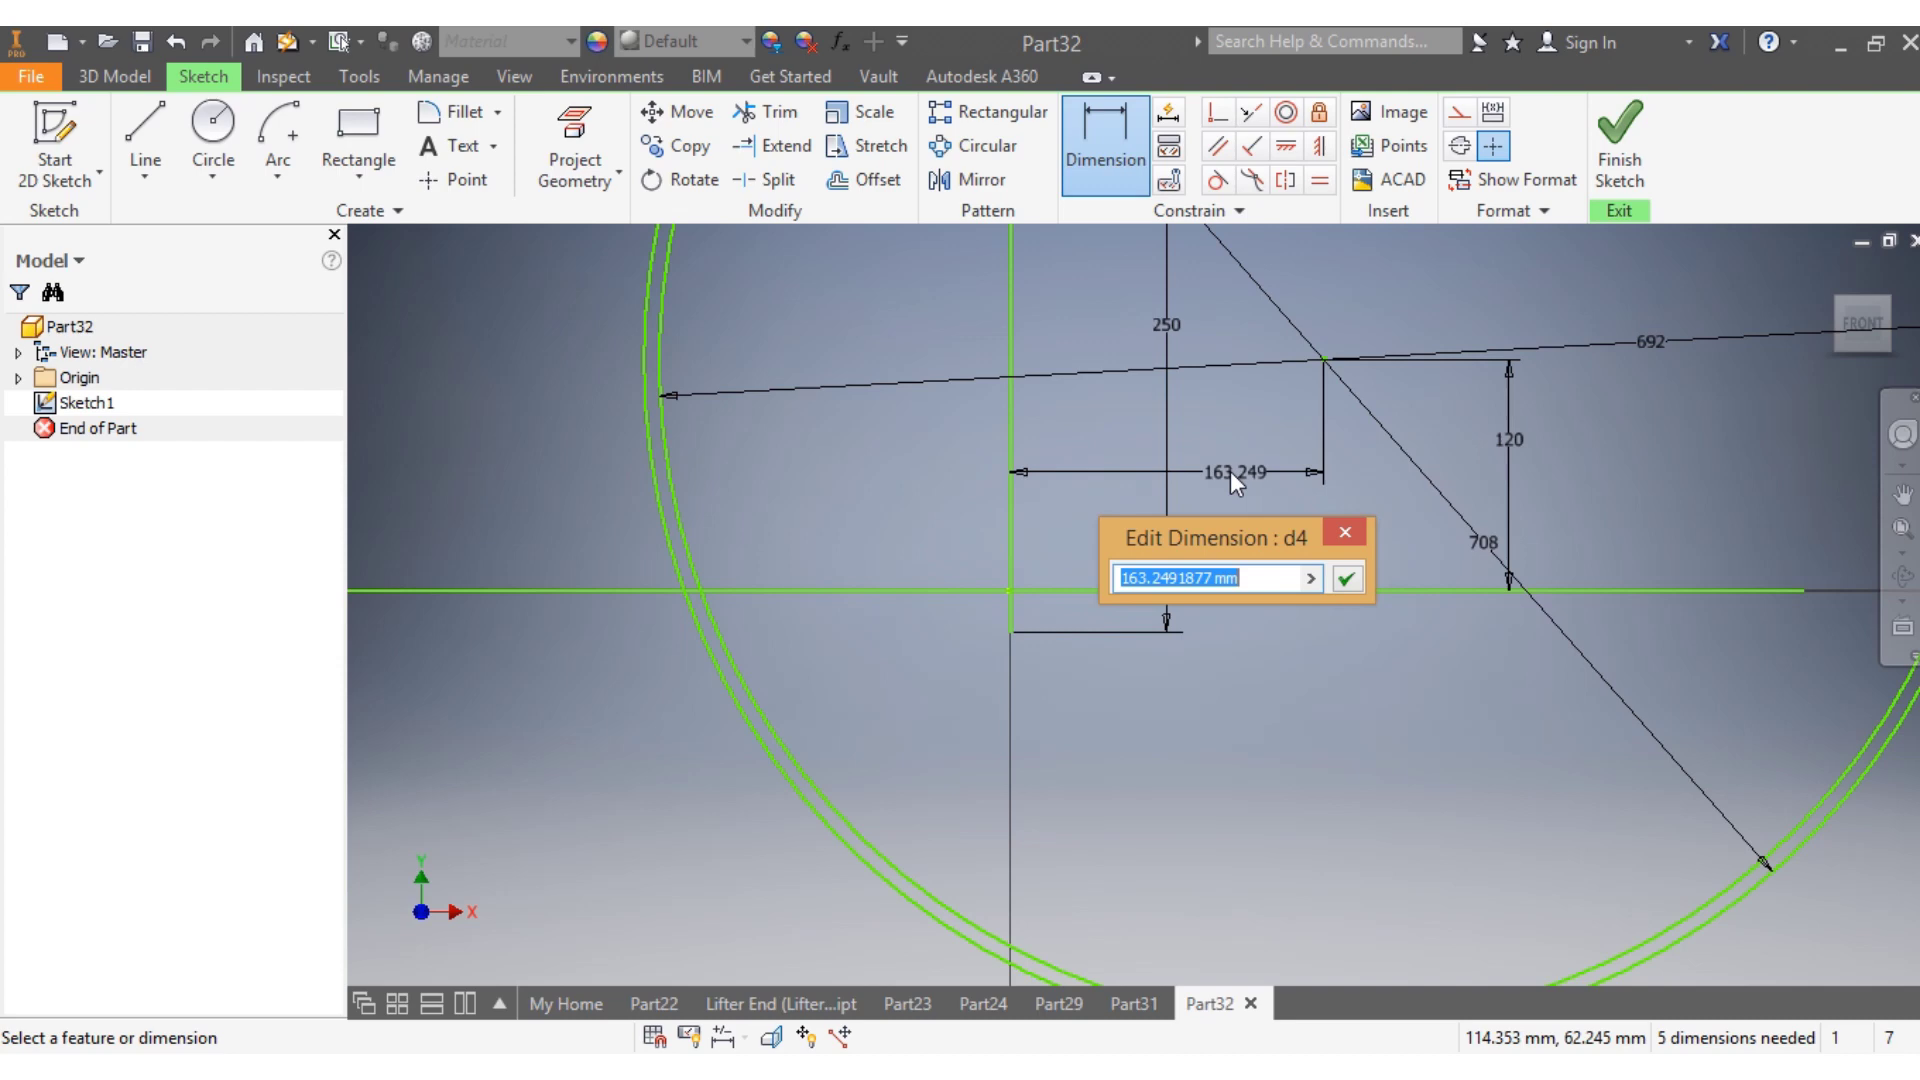
type("29")
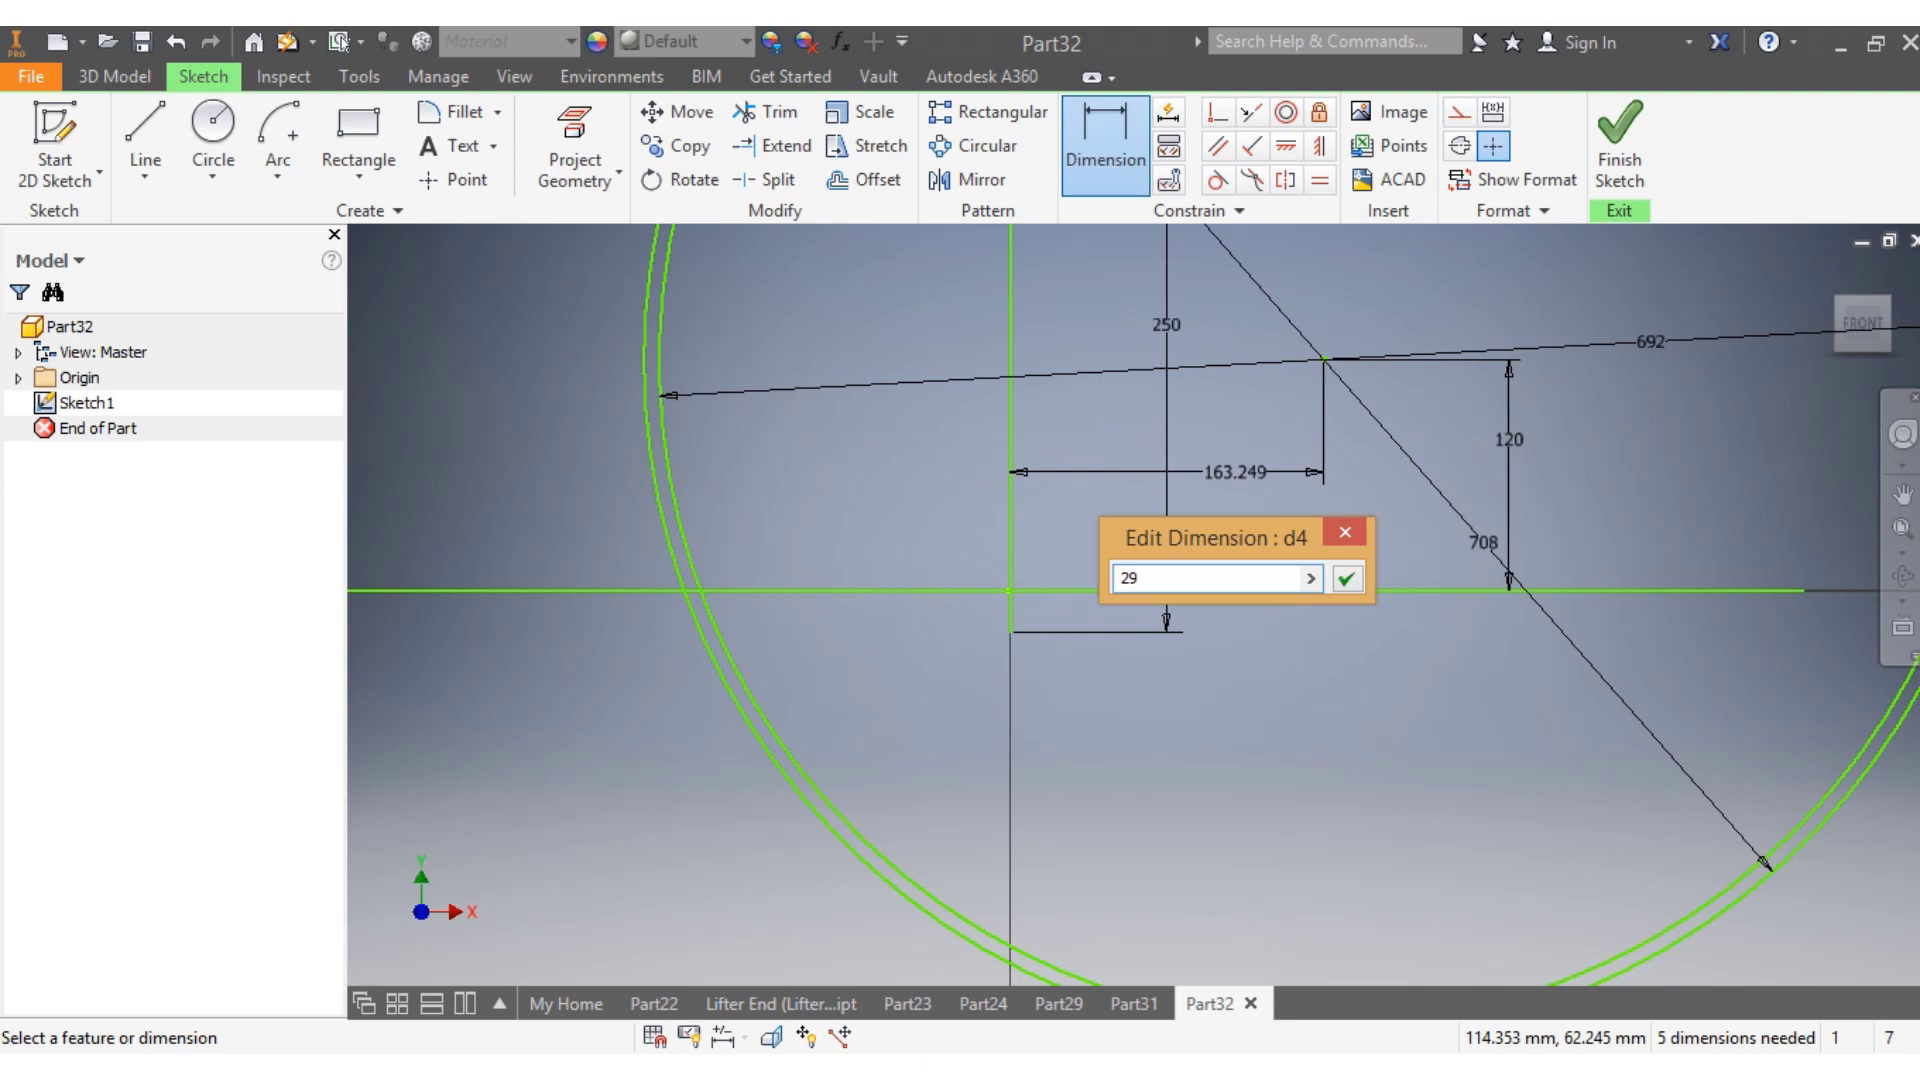
type("2")
key("Return")
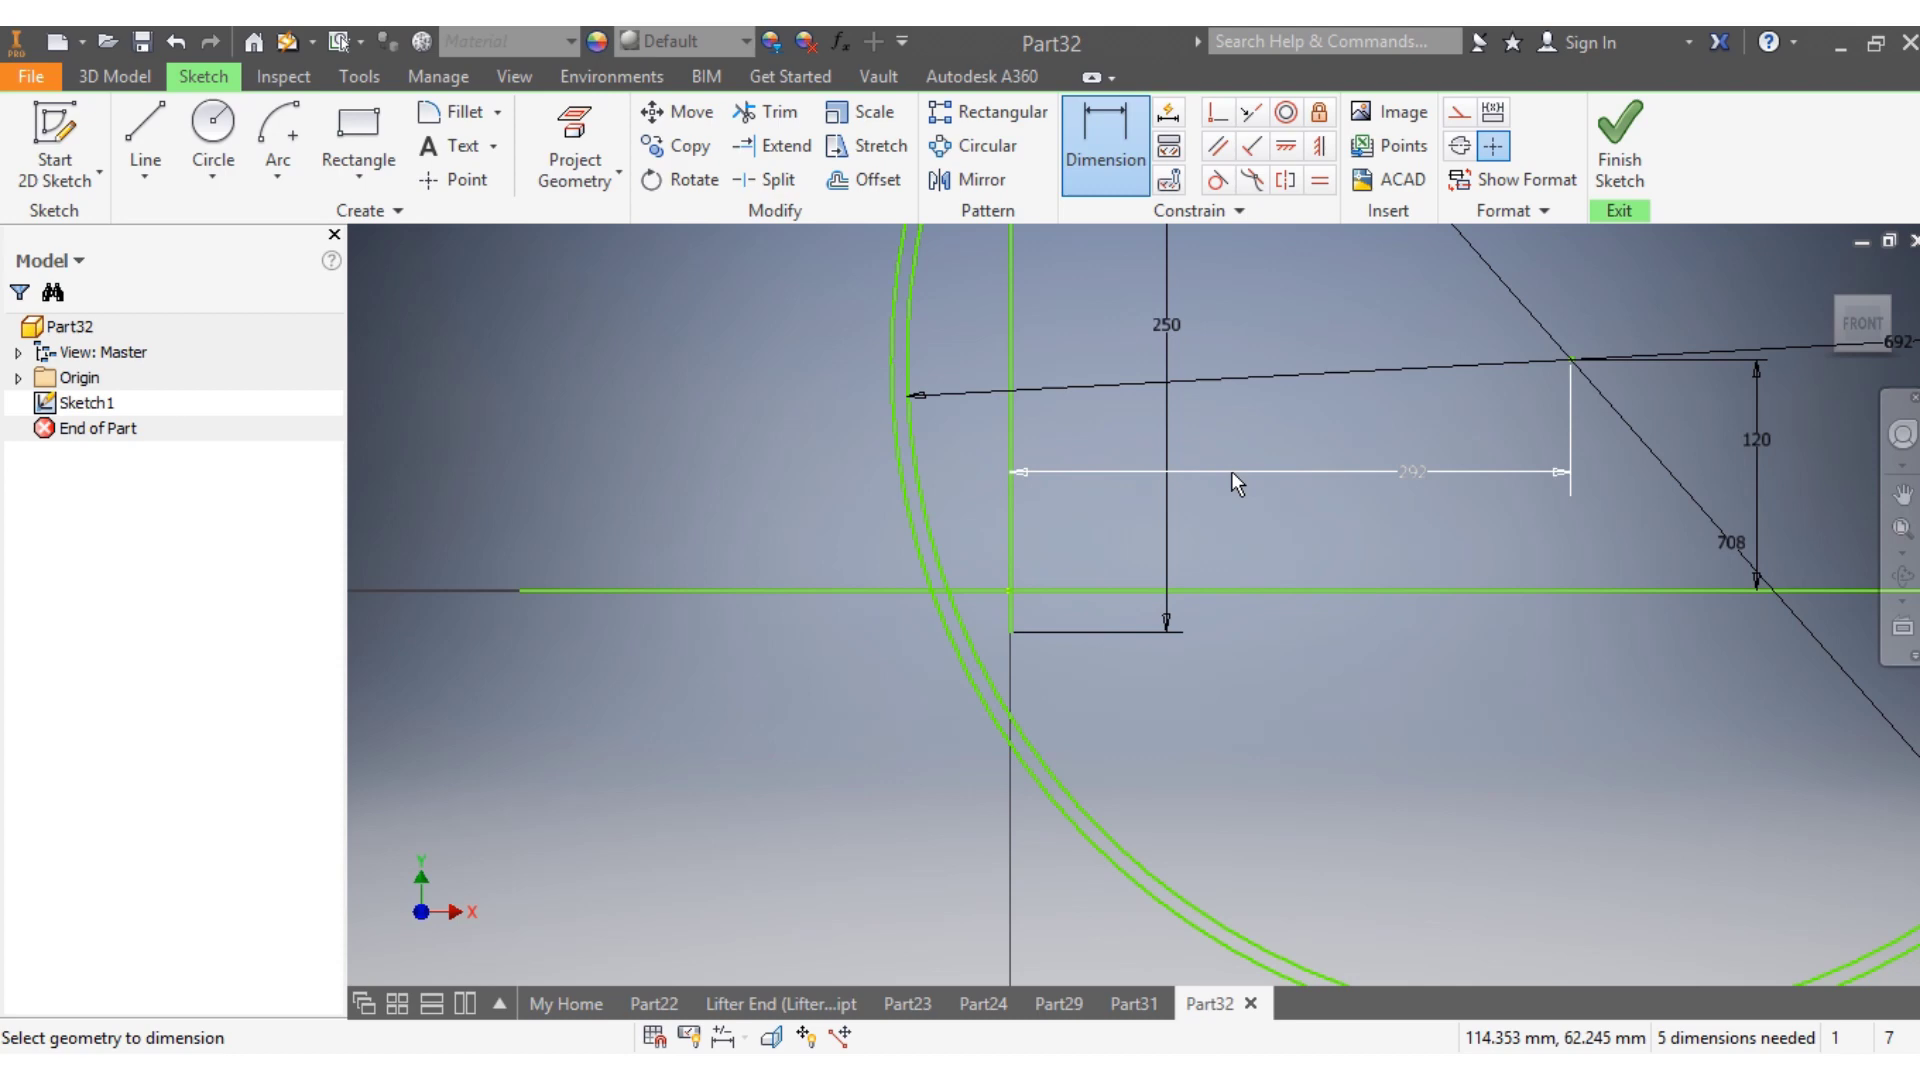
scroll(1268, 614, "up", 4)
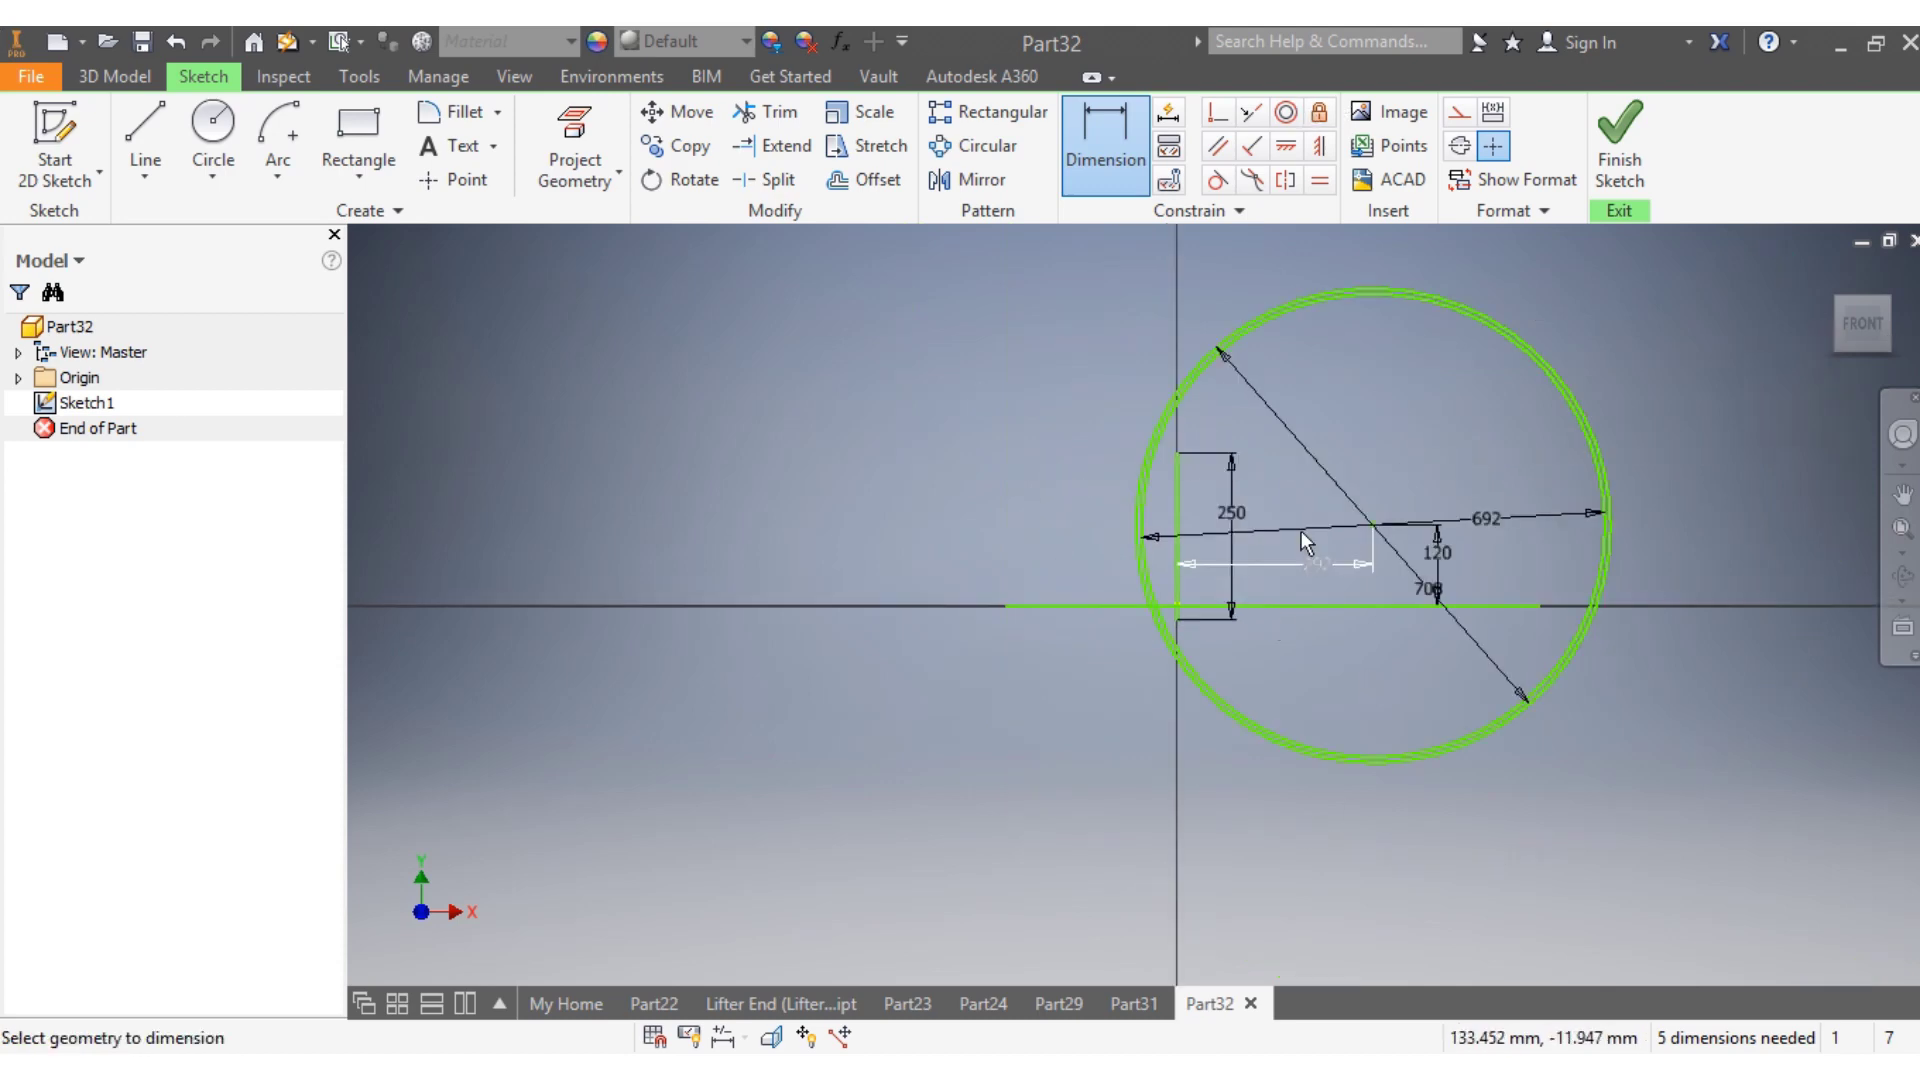
scroll(1294, 538, "down", 3)
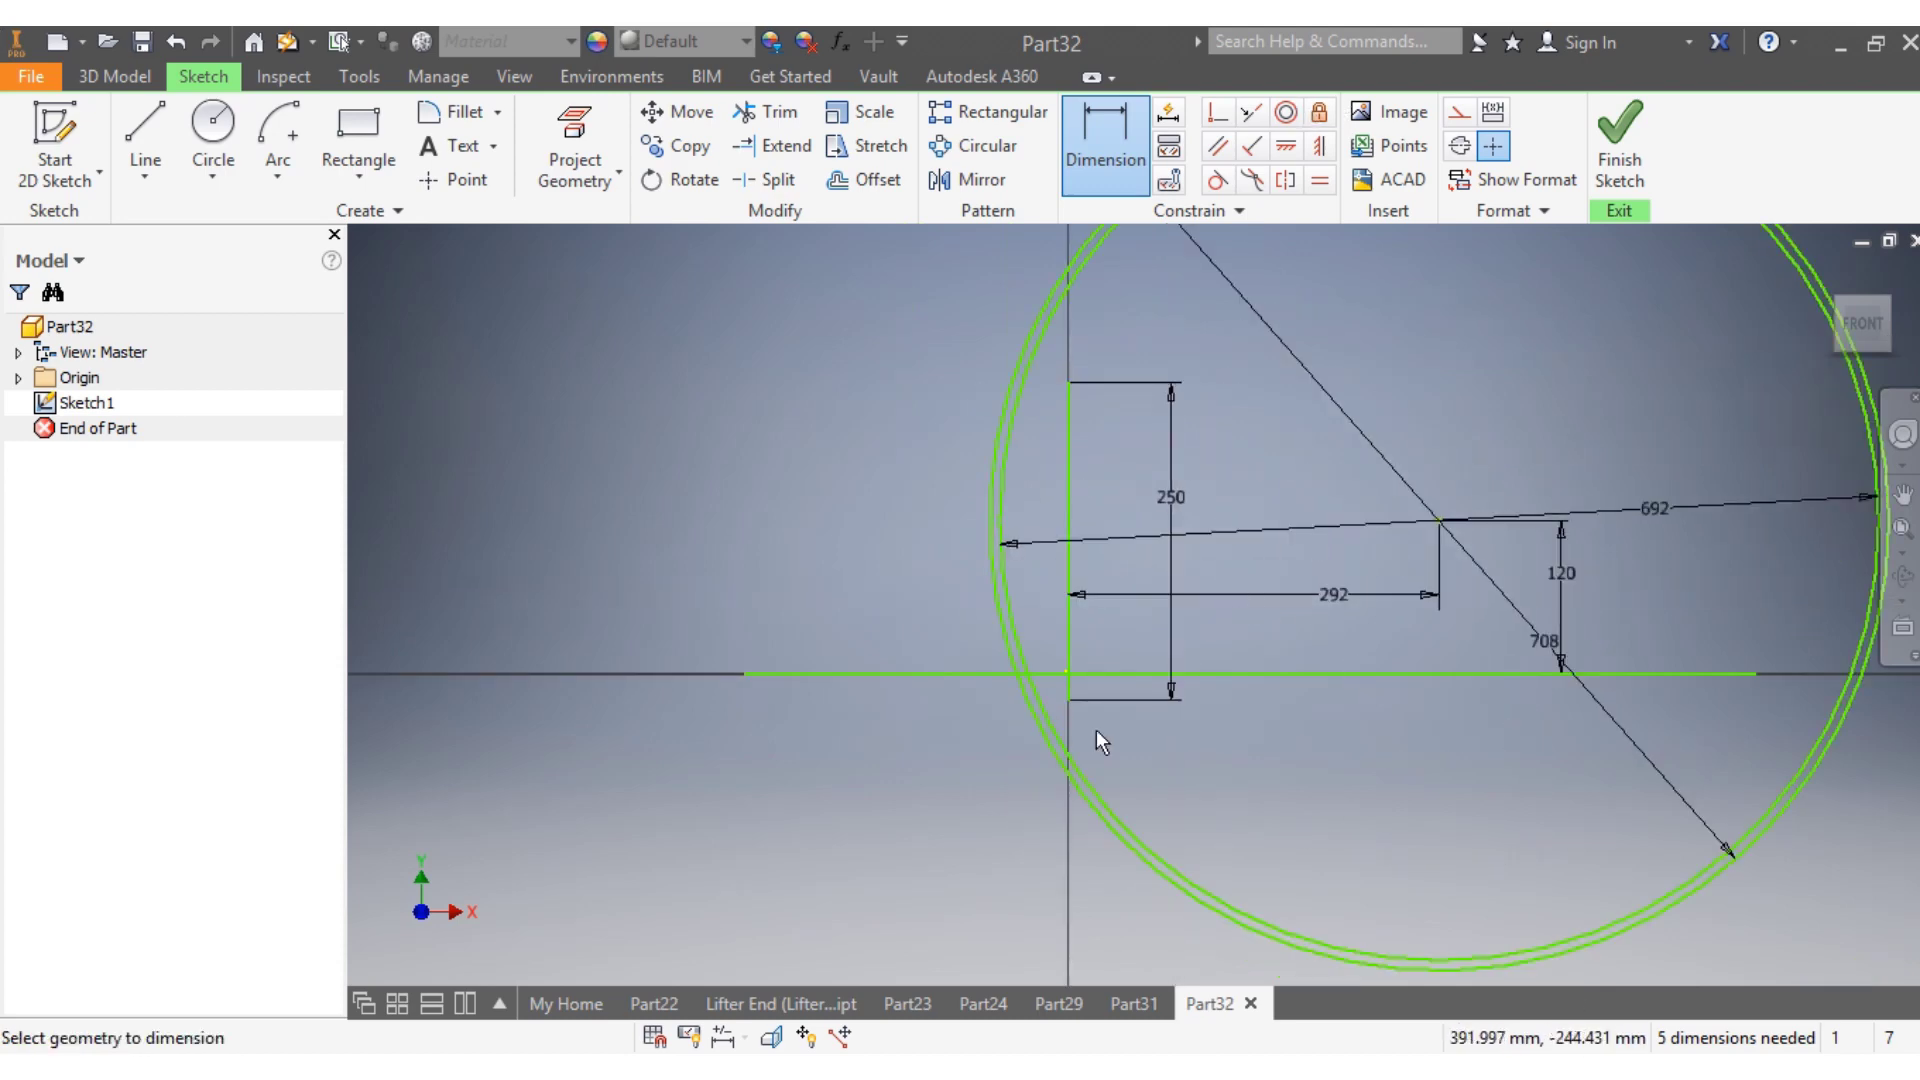
Draw a short horizontal line across the inner arc just above the long horizontal line
left_click(145, 135)
scroll(961, 668, "down", 3)
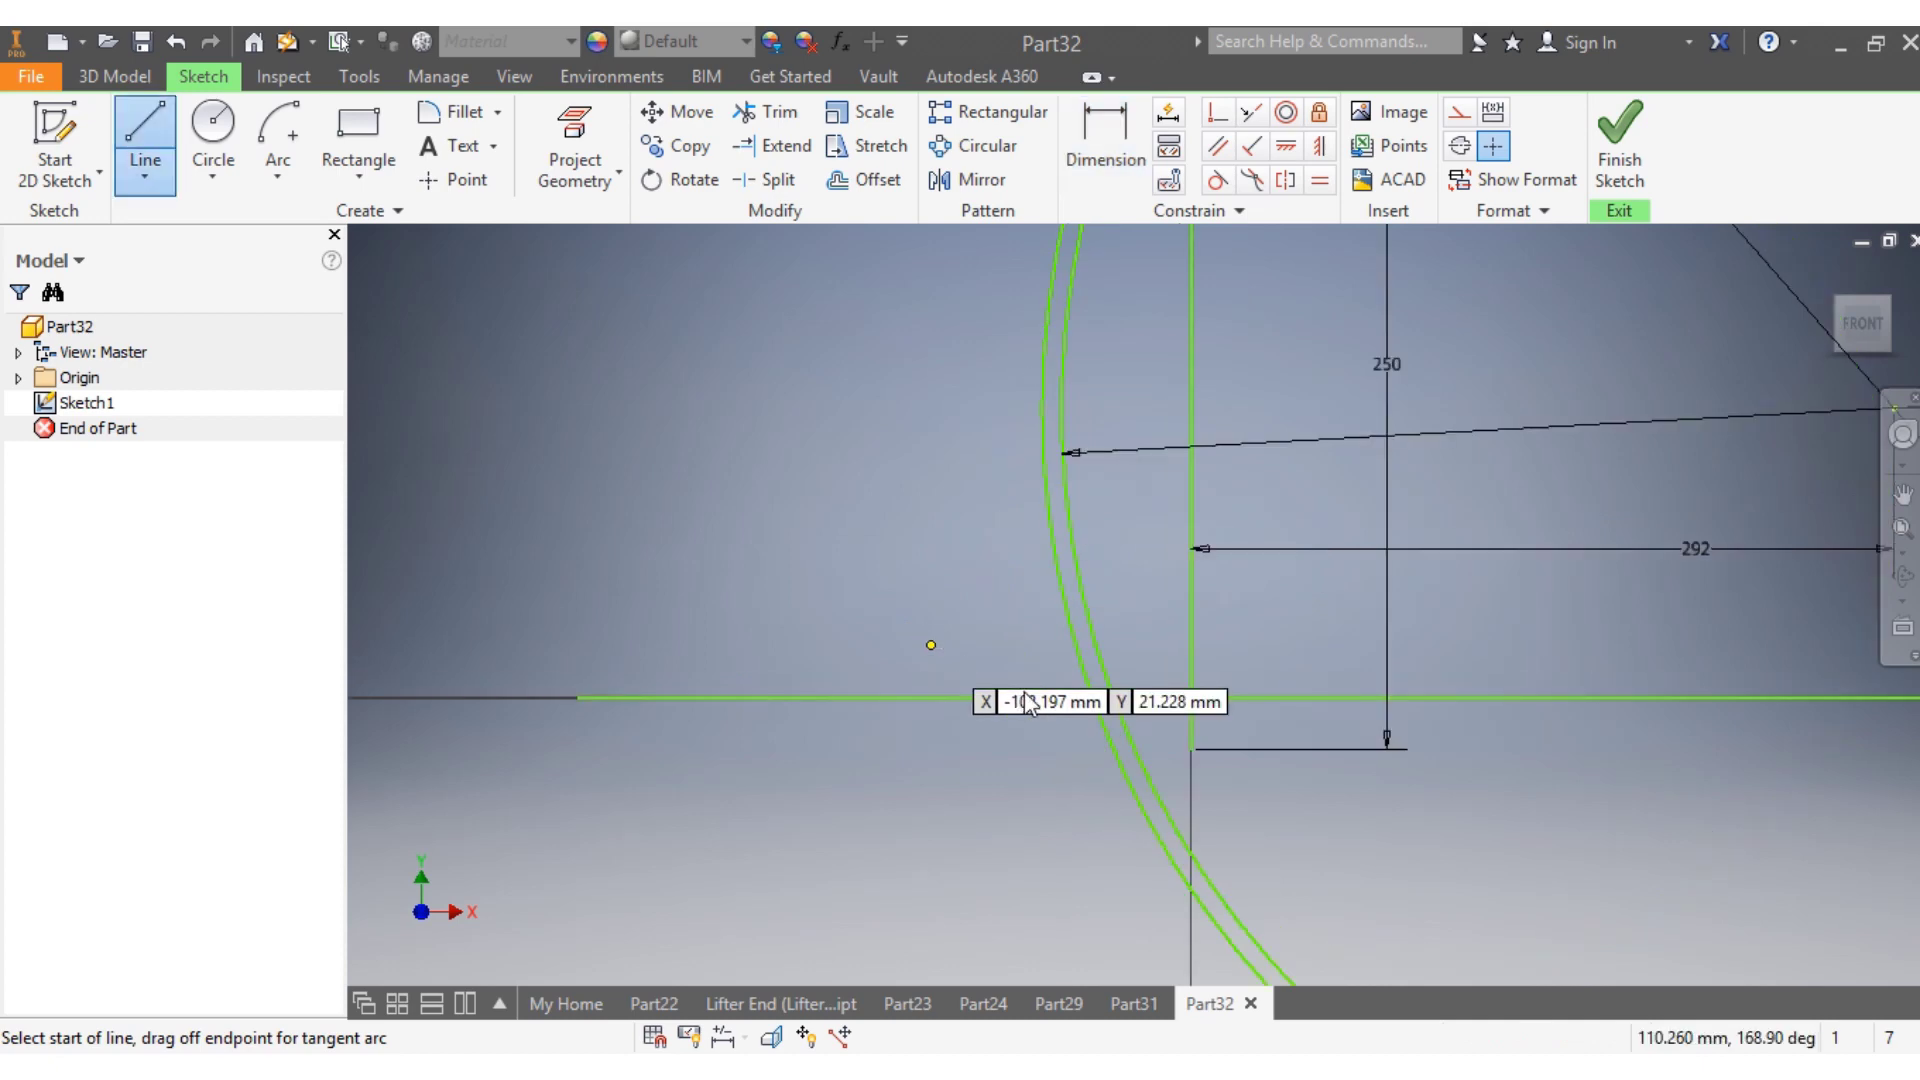
left_click(1061, 663)
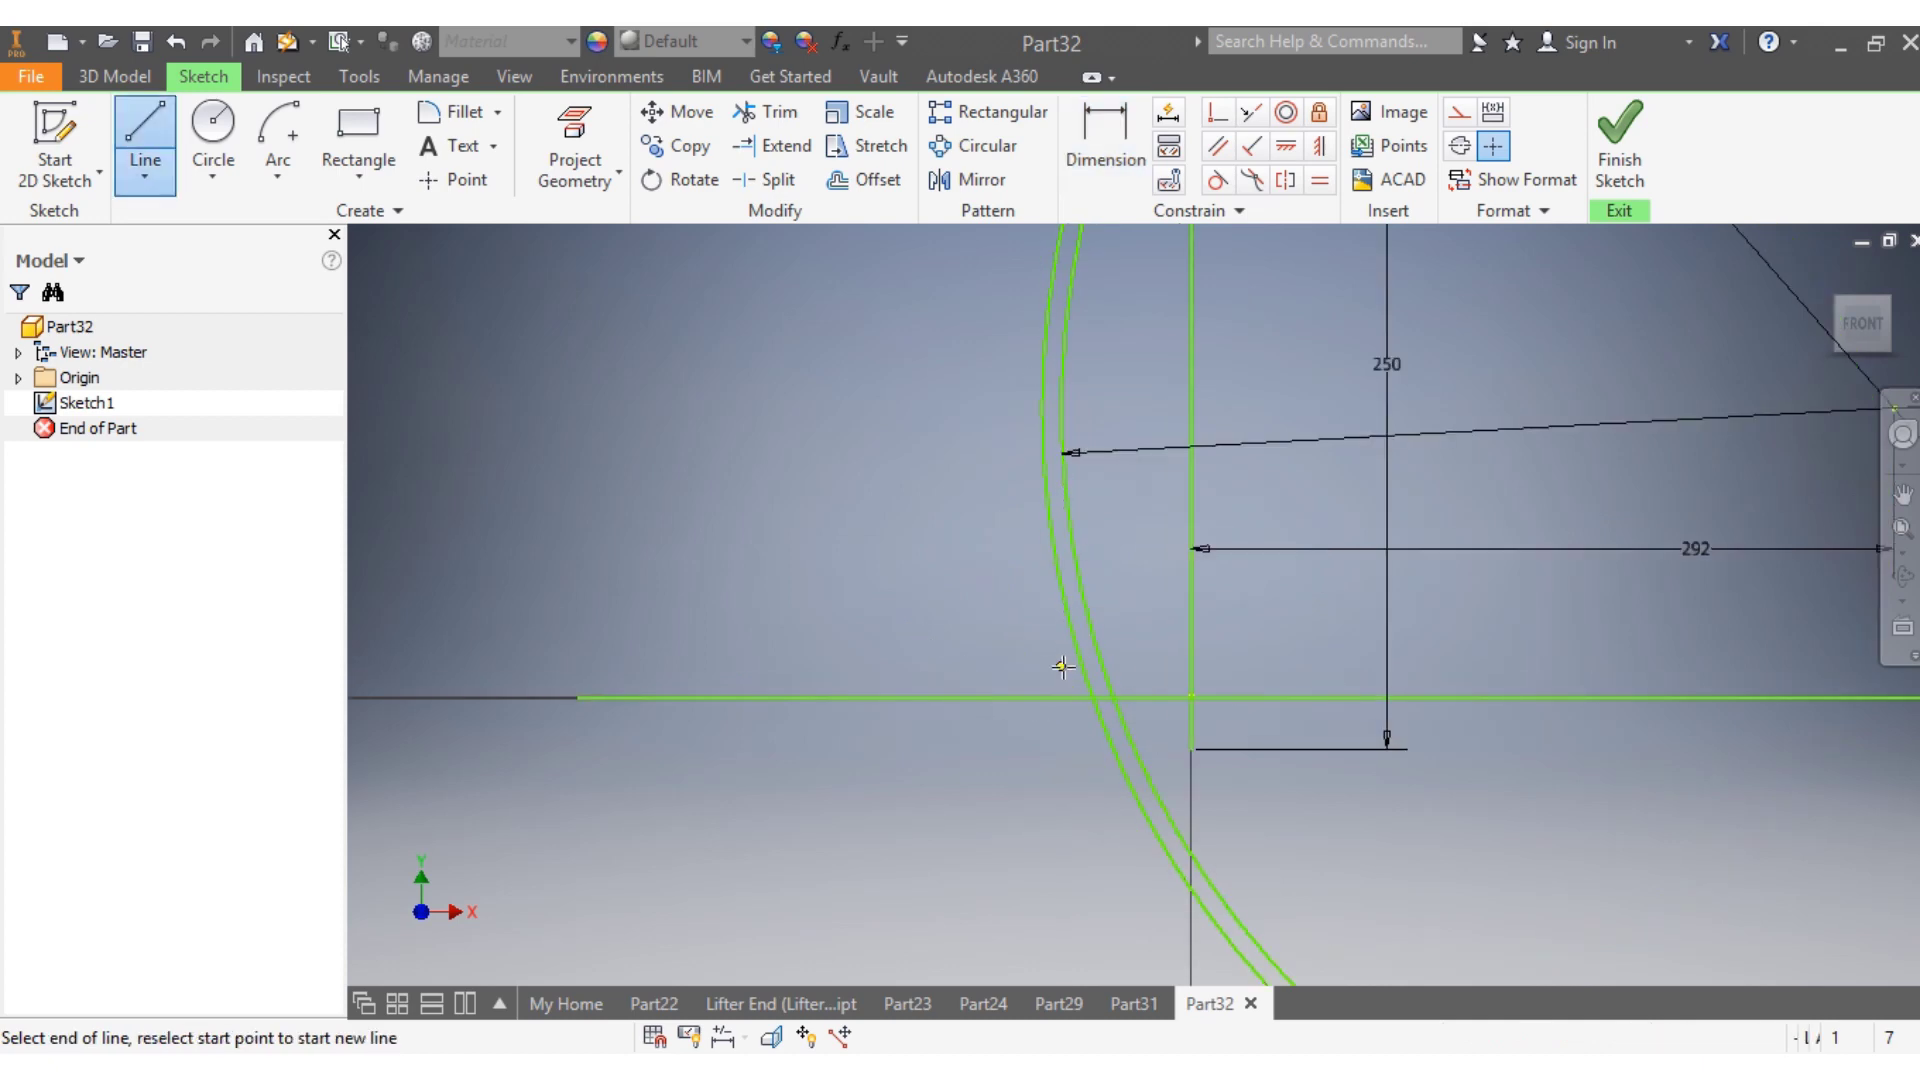
left_click(1158, 666)
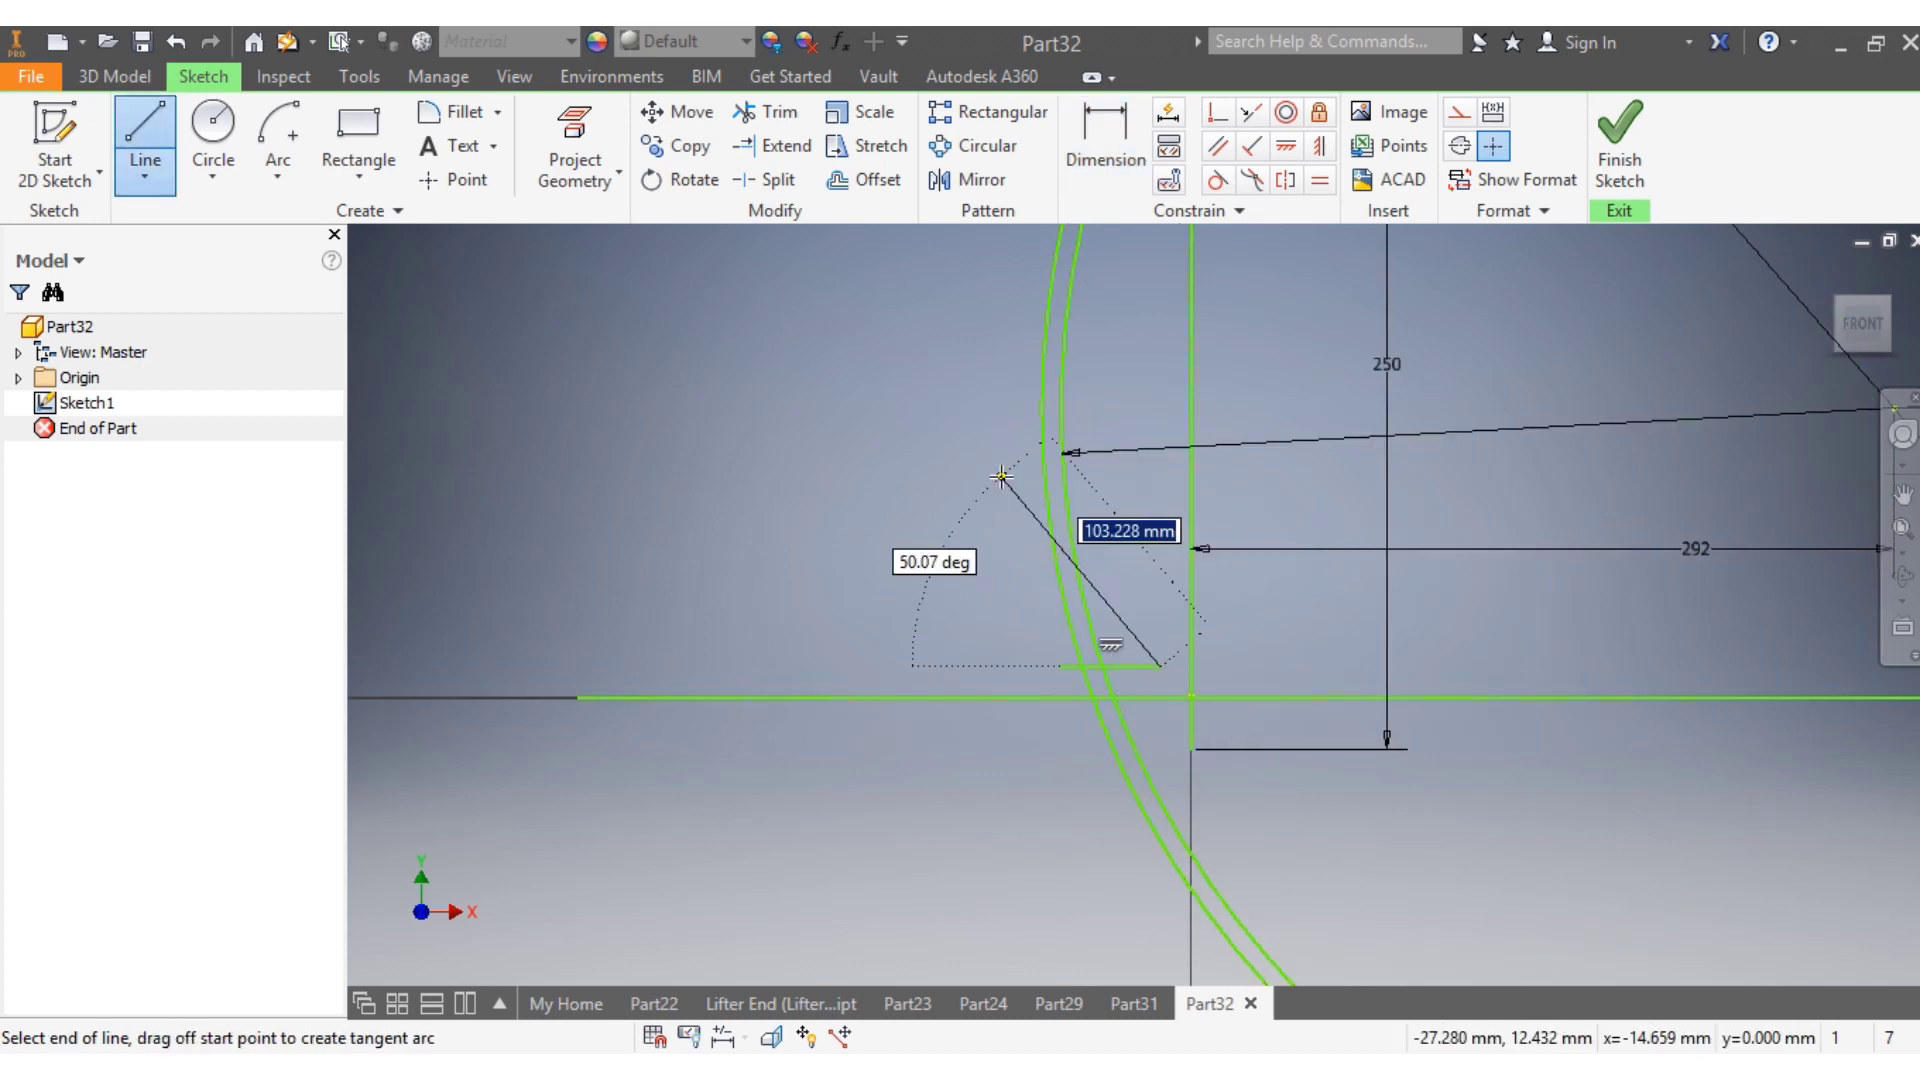
left_click(1219, 149)
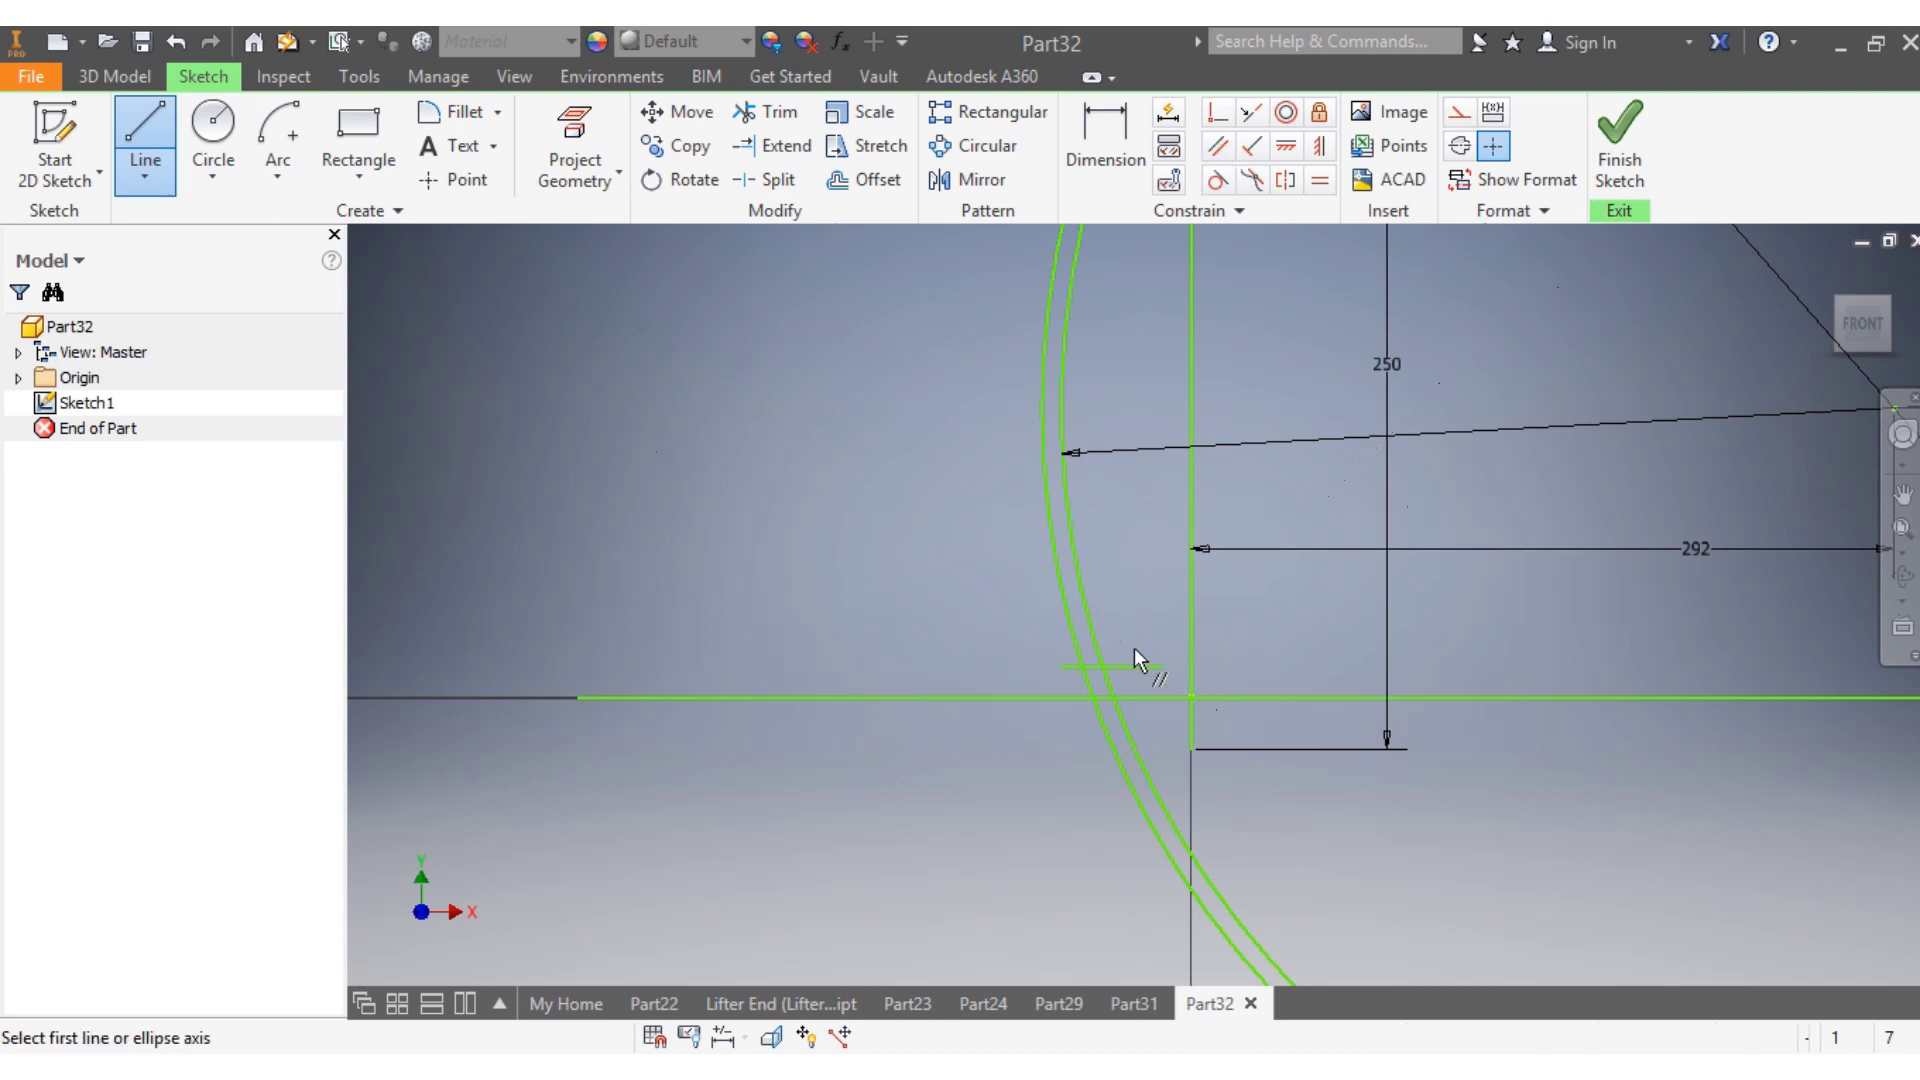
Make the short line parallel to the long horizontal line, then select and discard it
left_click(1134, 661)
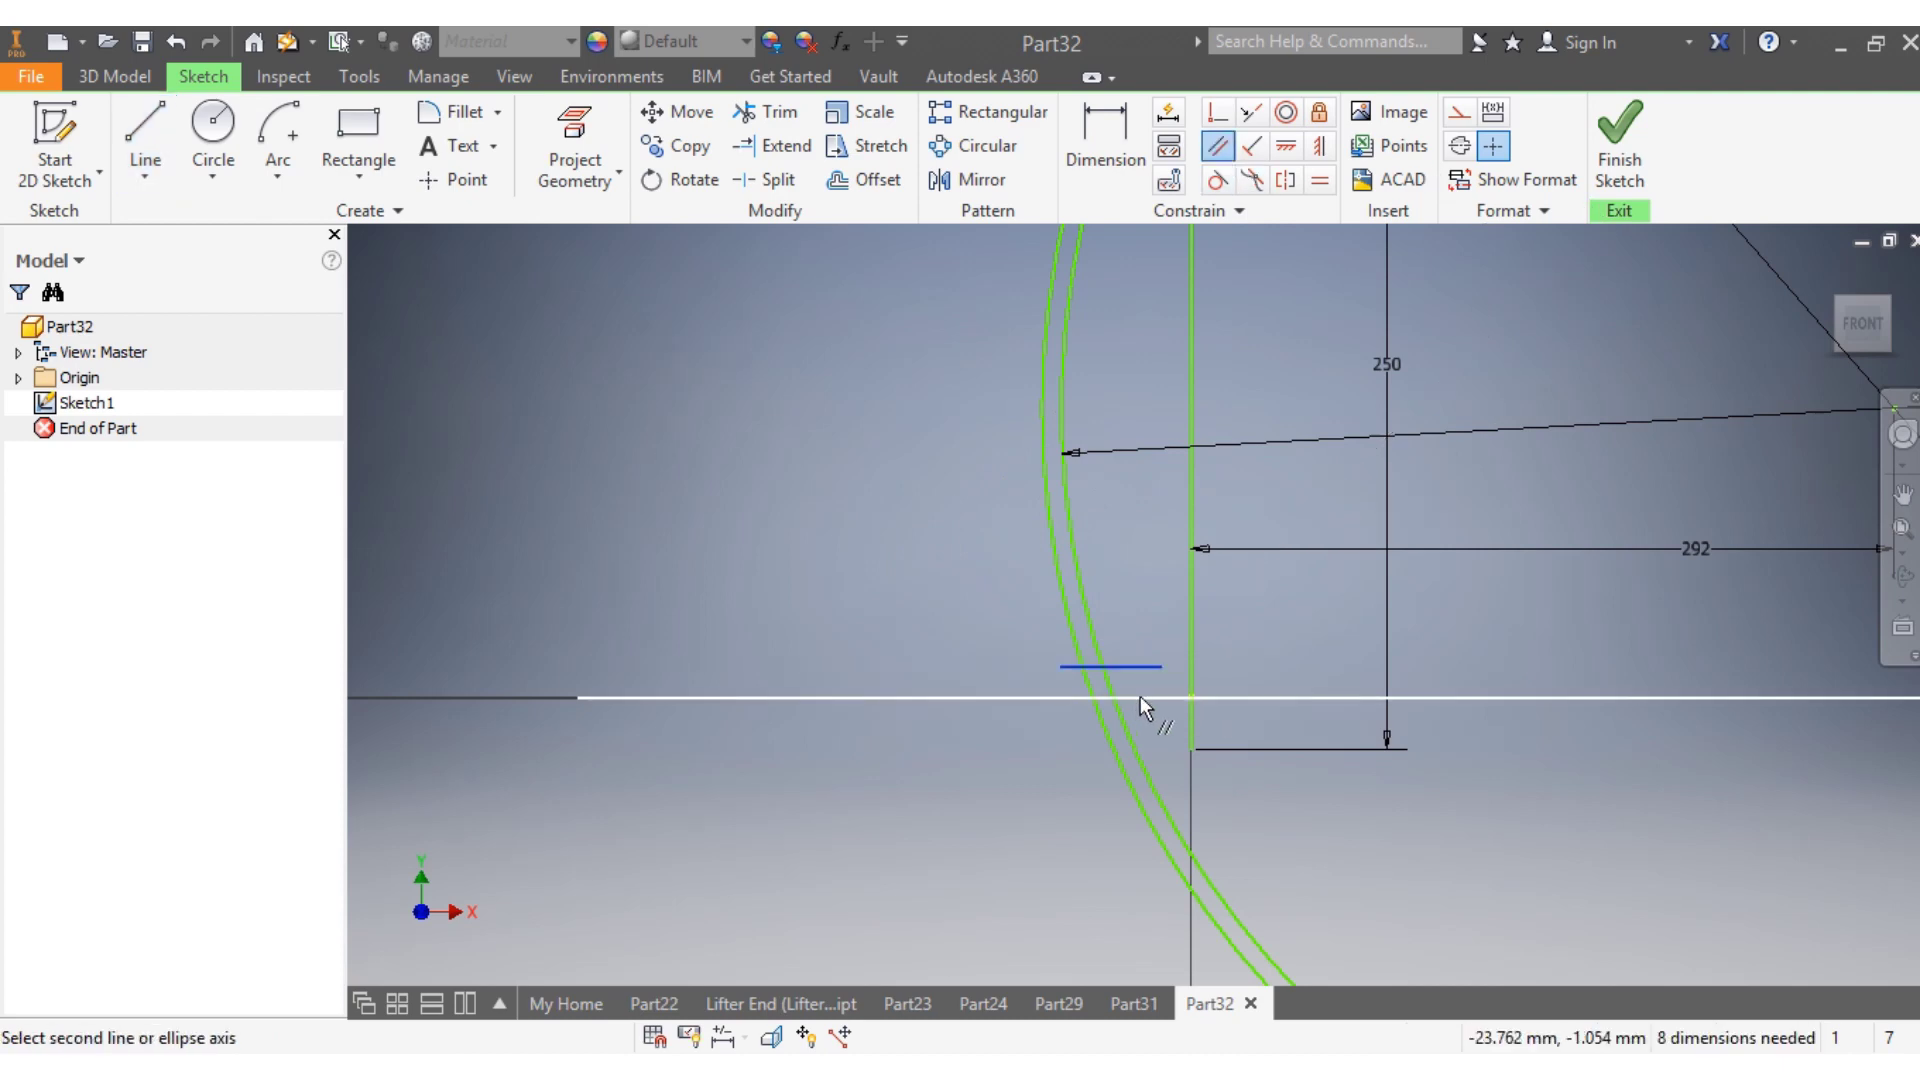
left_click(1141, 697)
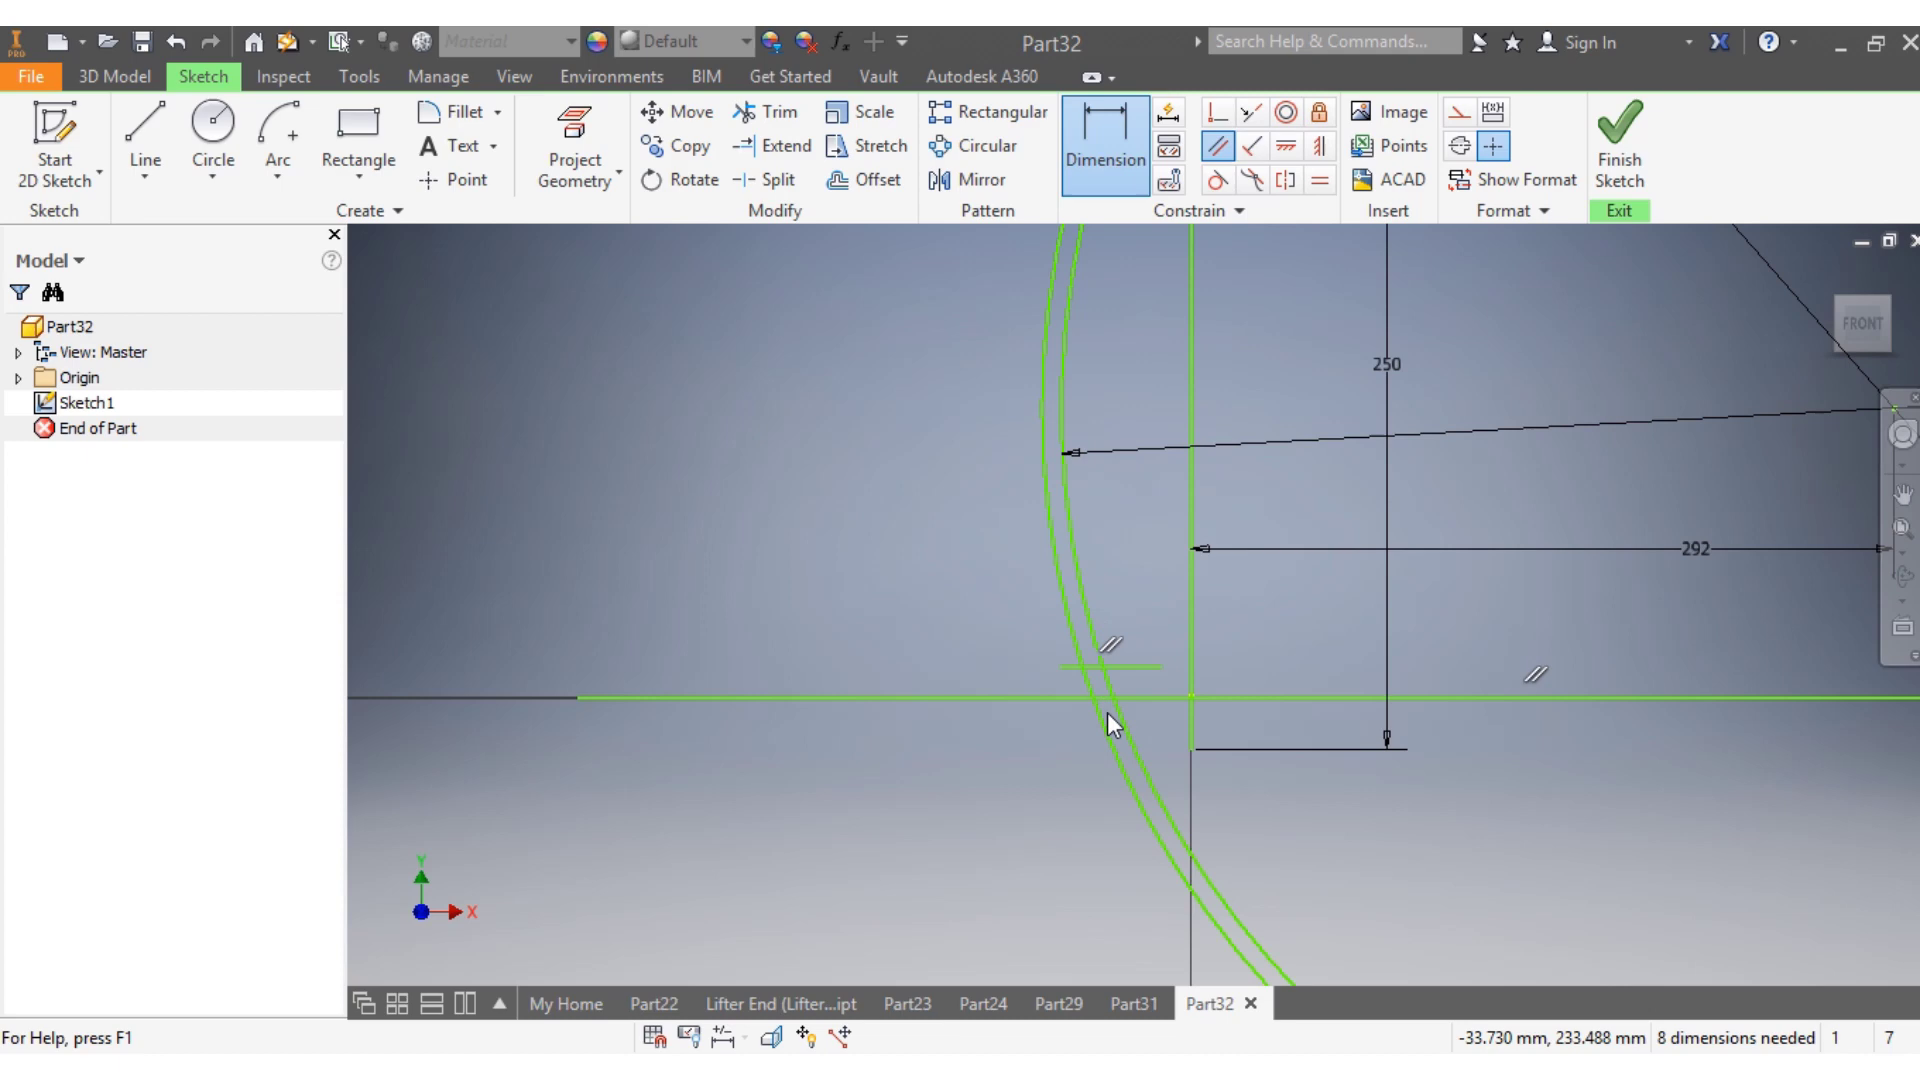
right_click(1110, 140)
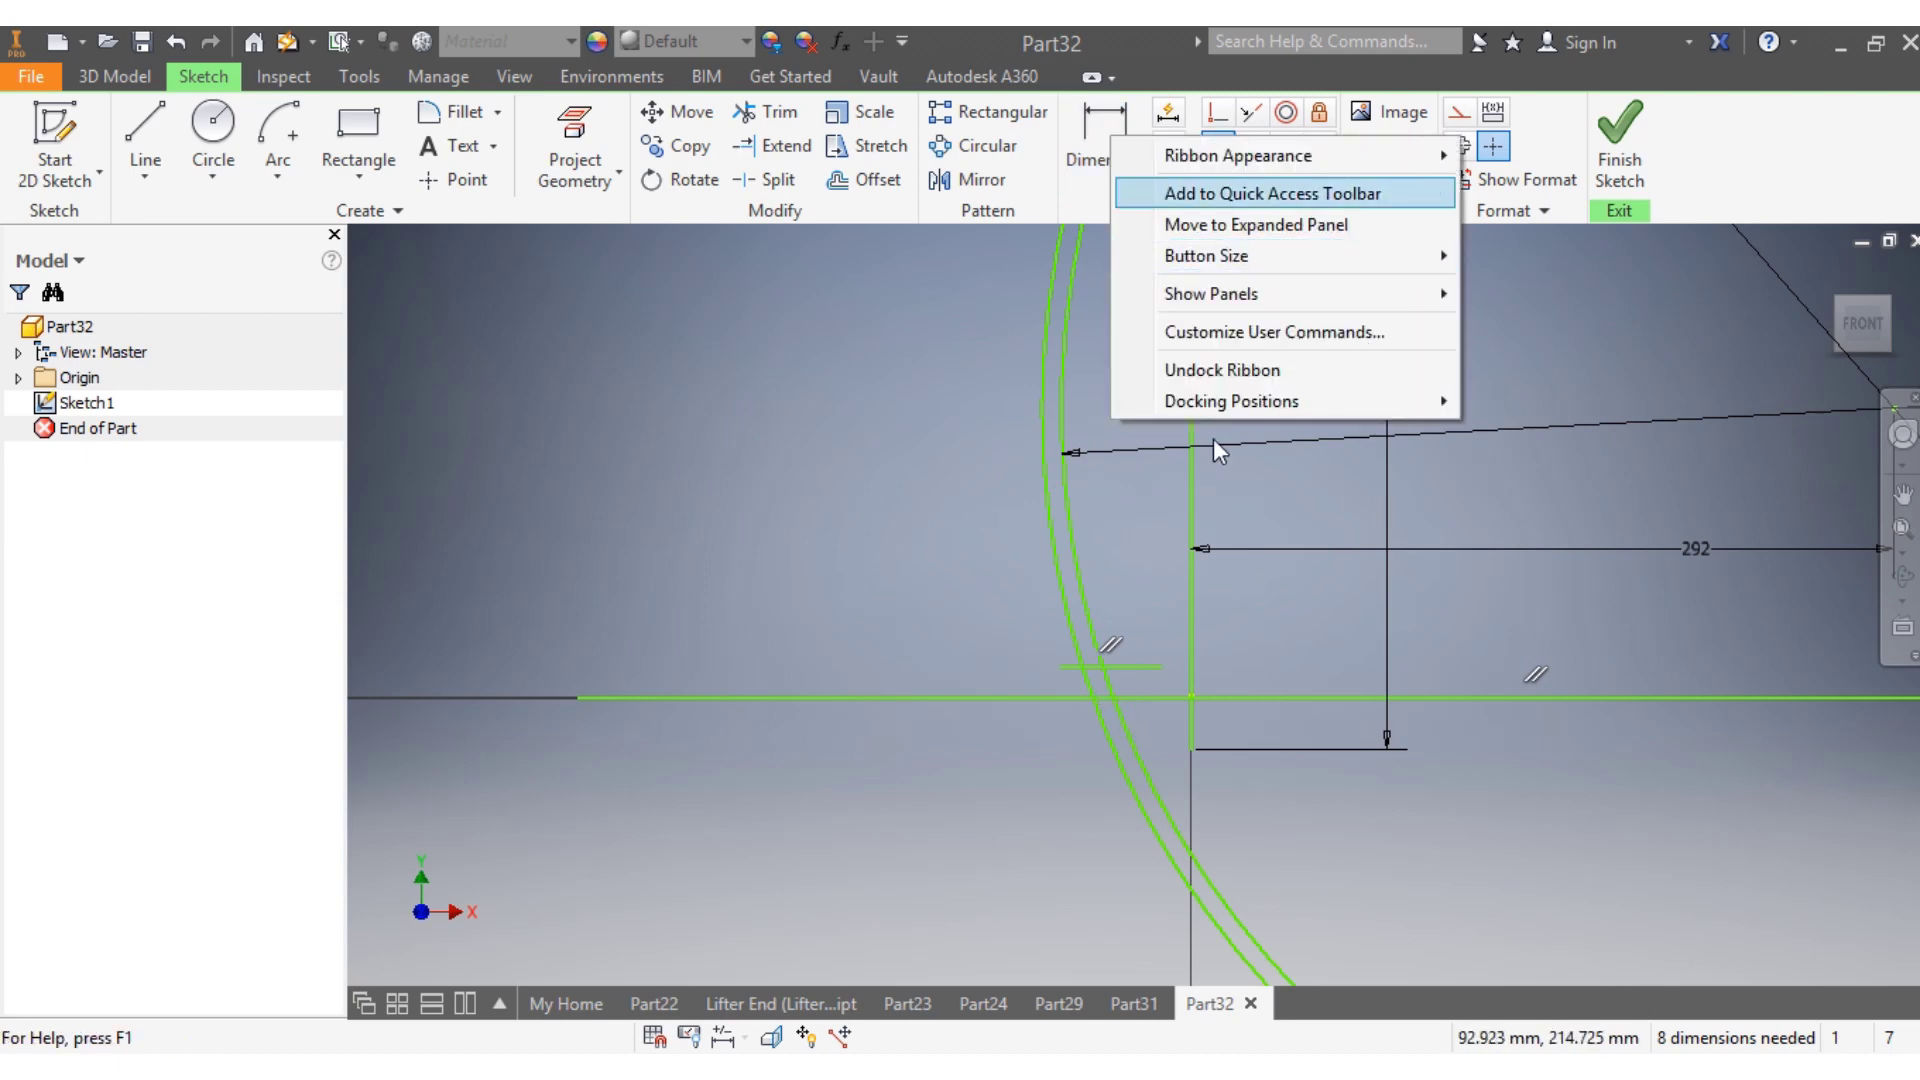
left_click(1215, 655)
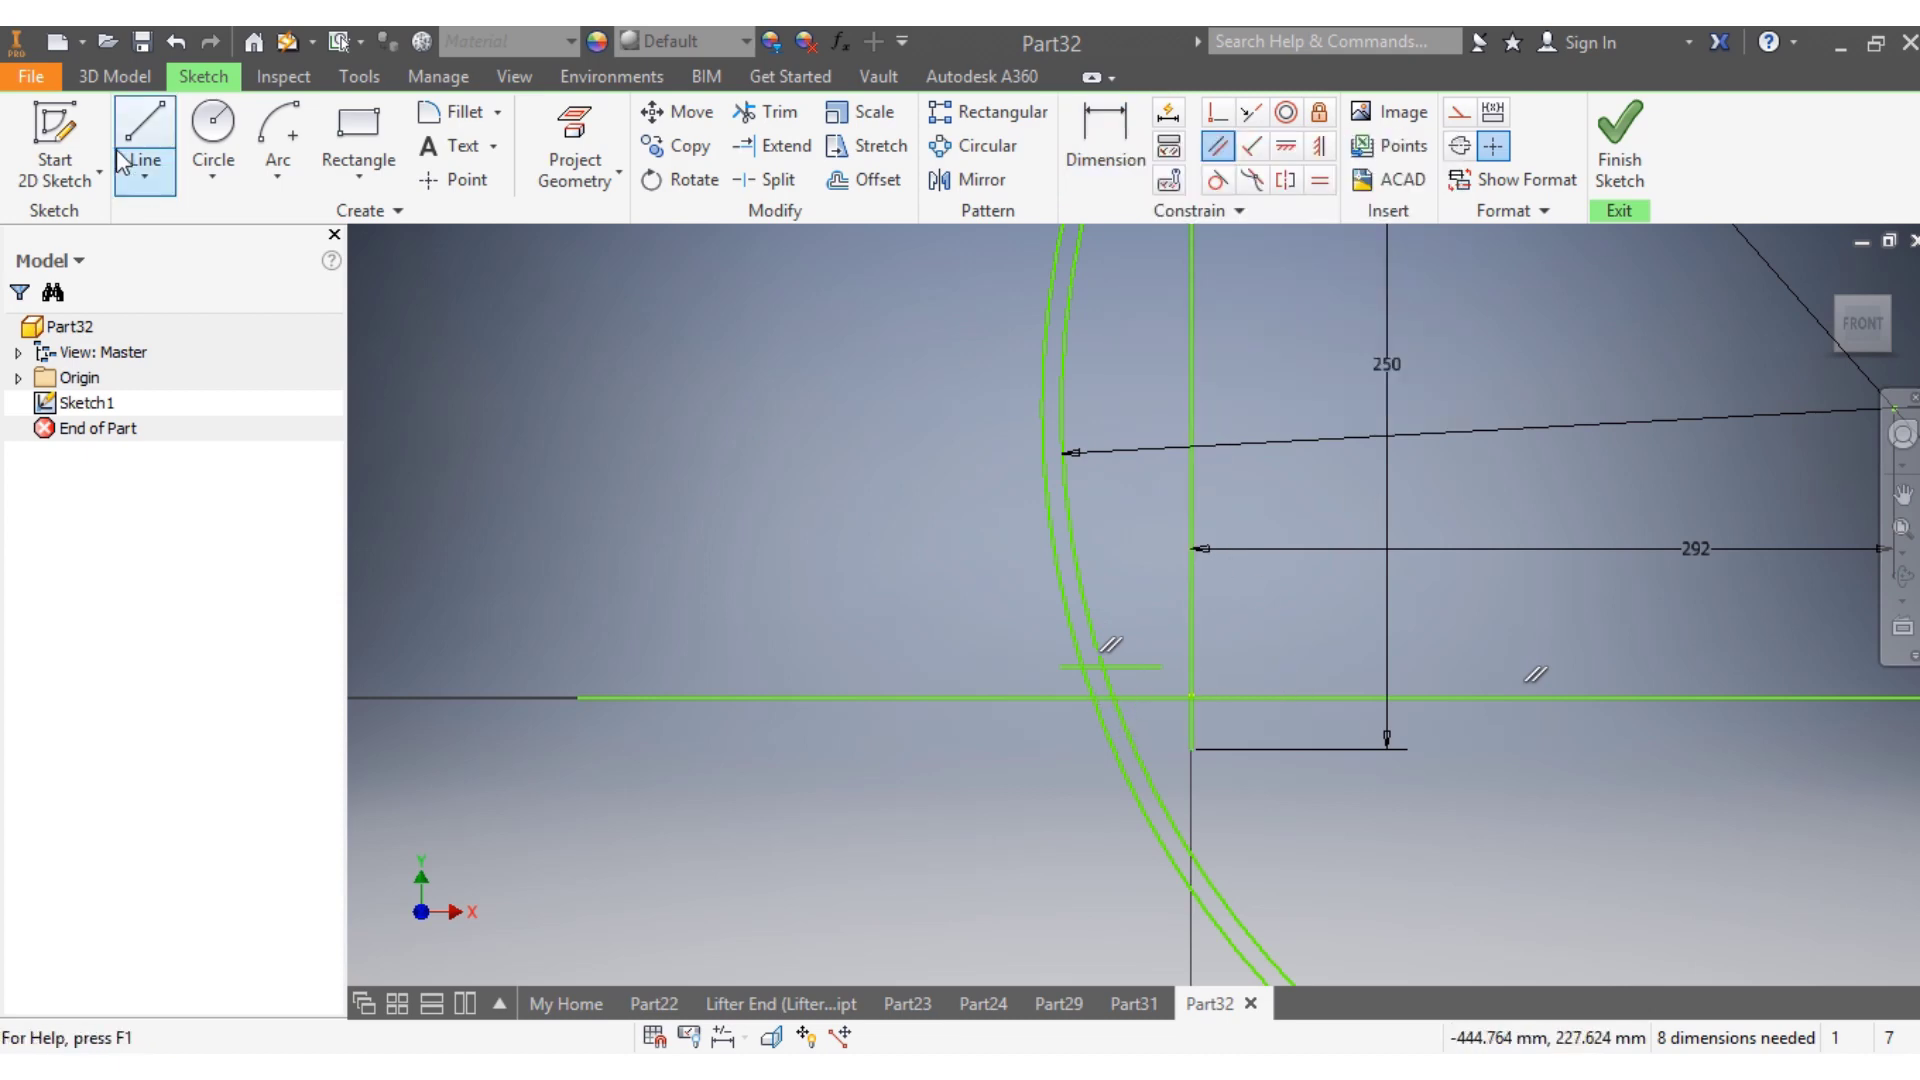
left_click(1138, 667)
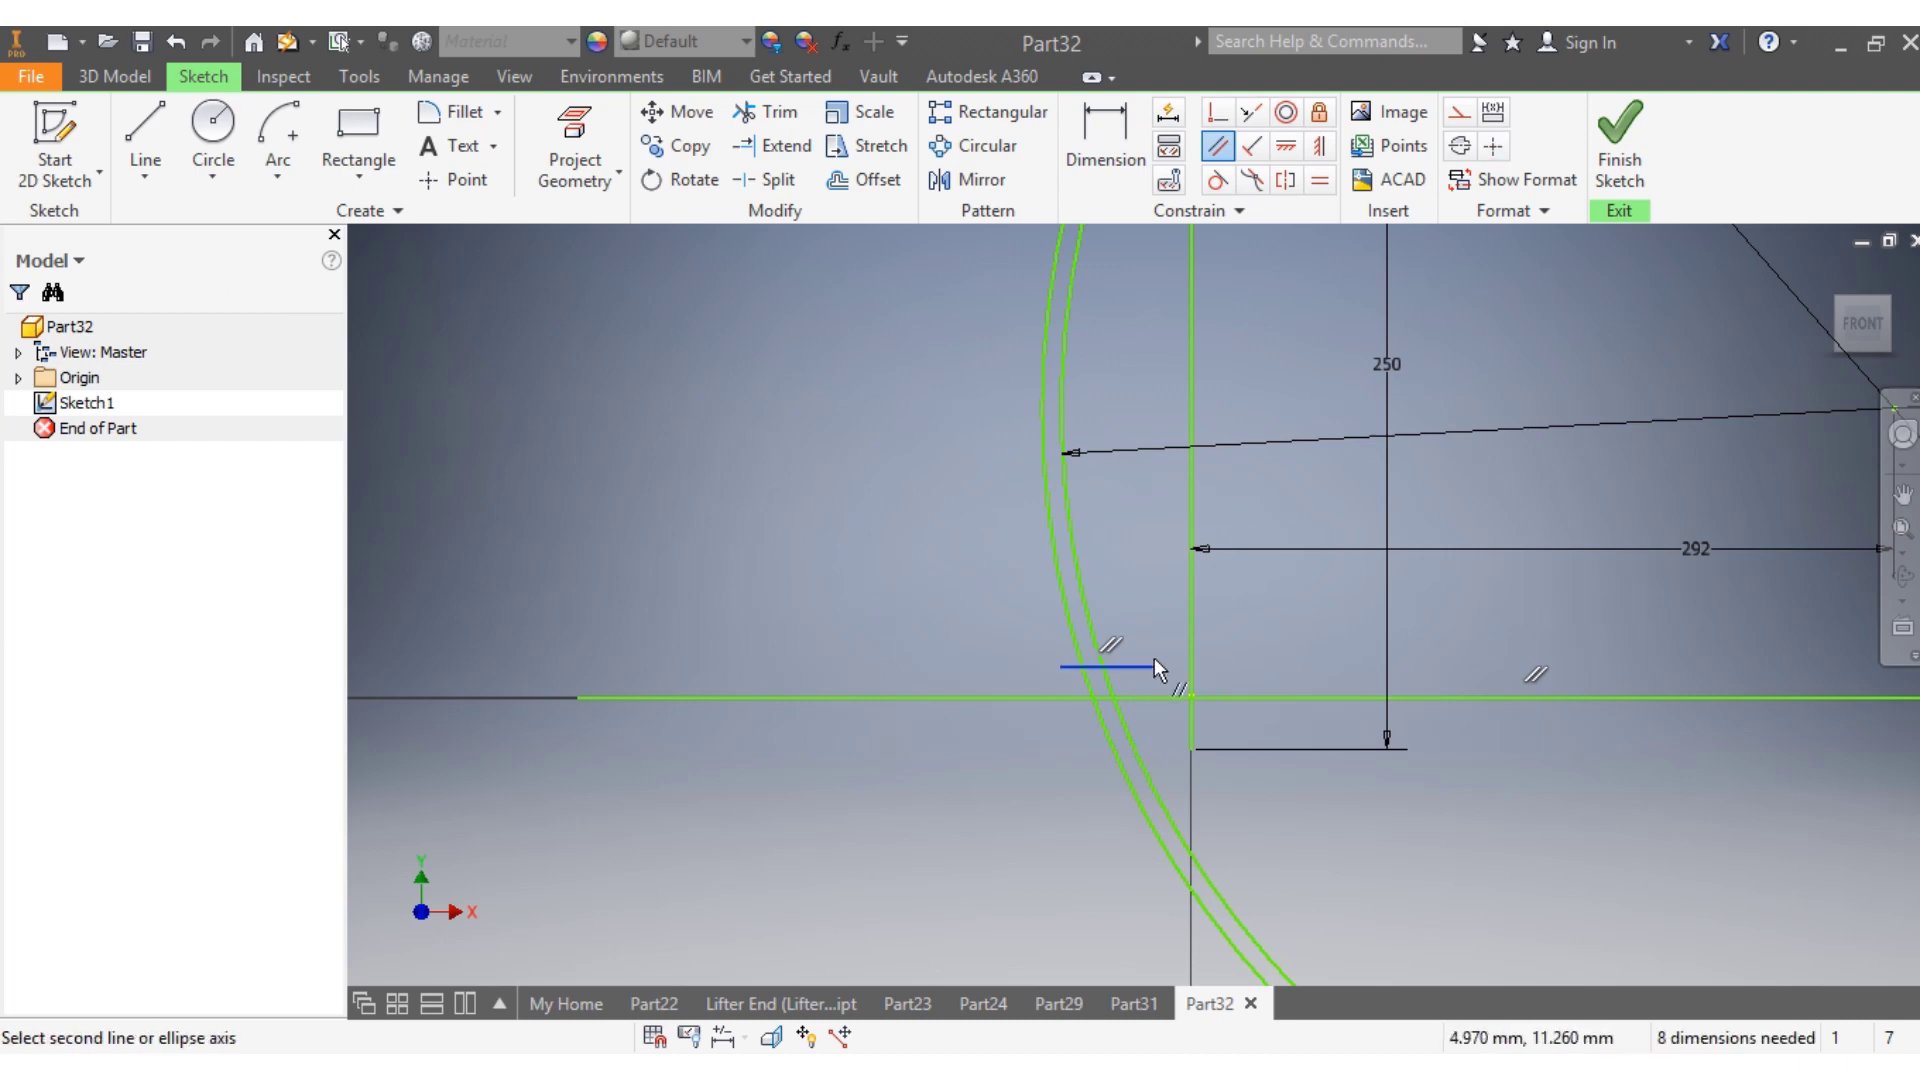
key("Escape")
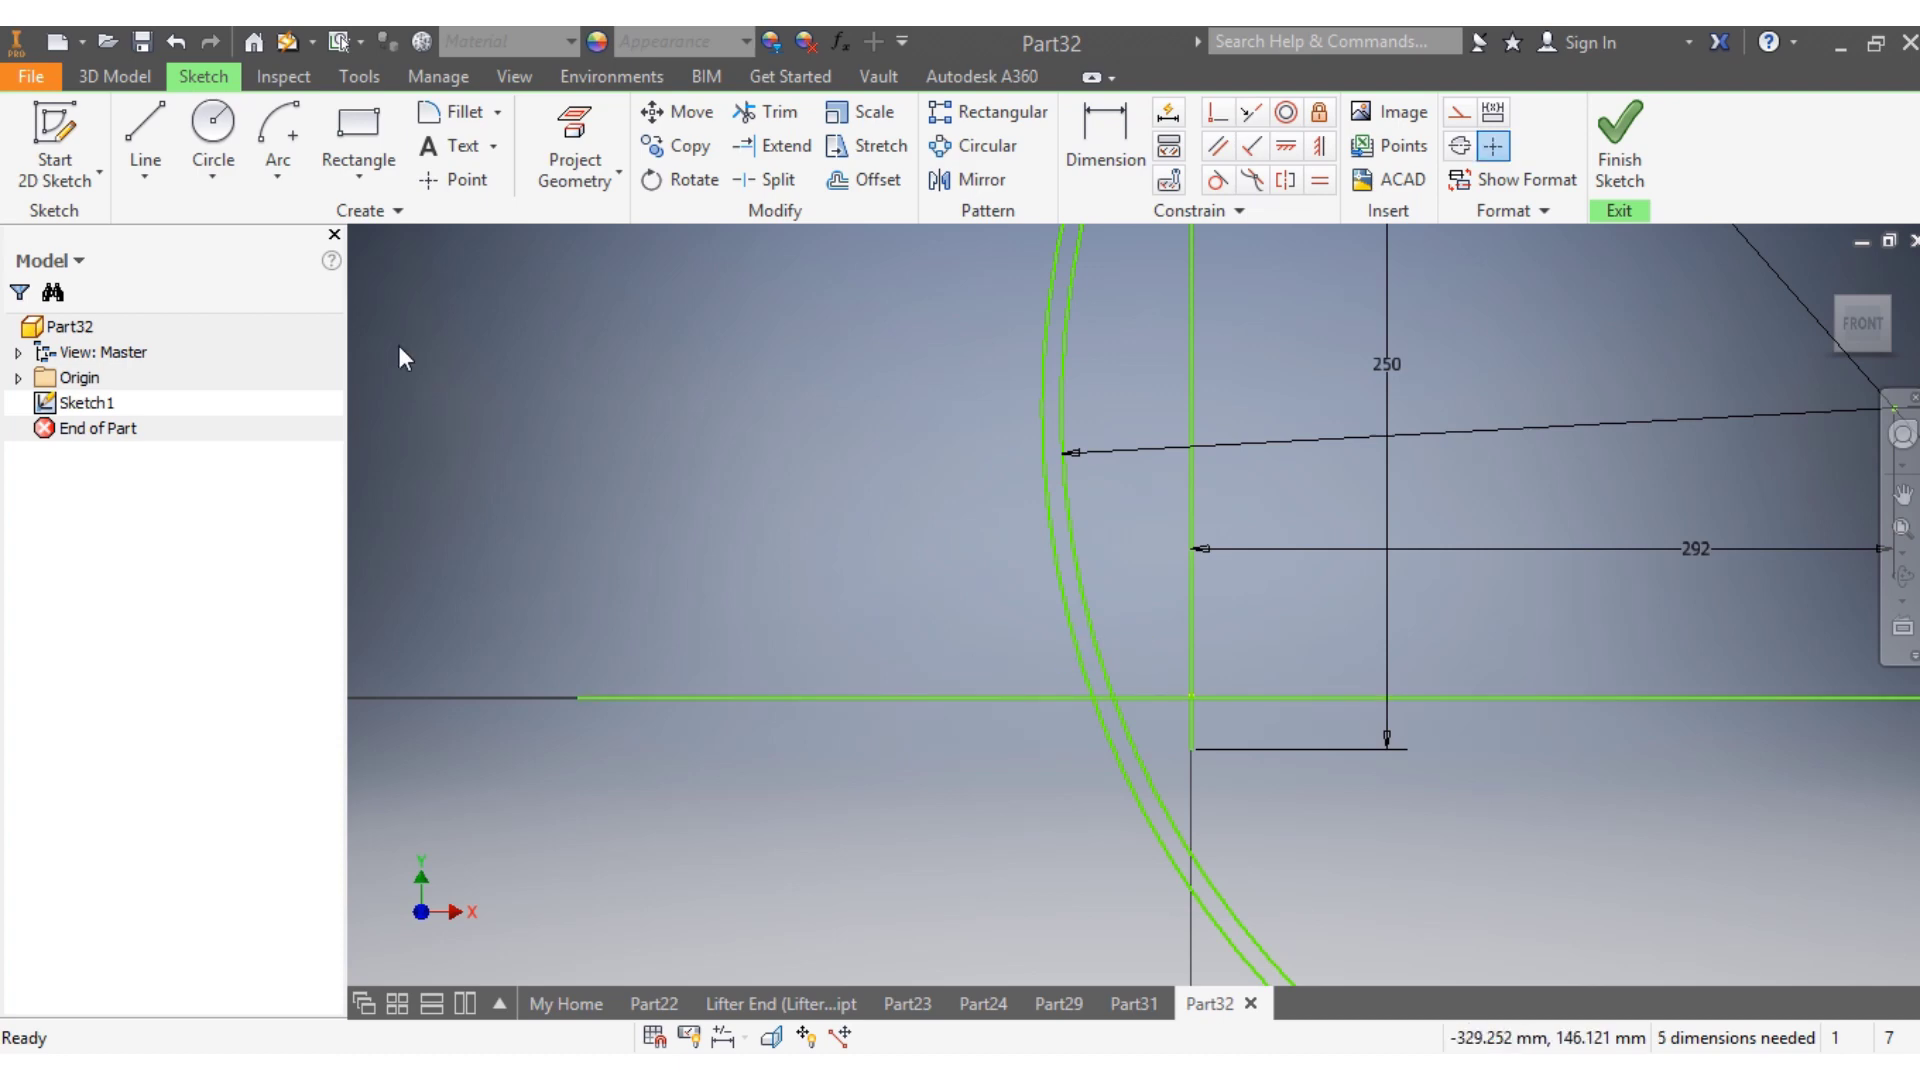
Draw a new line across both arcs, parallel to the long horizontal line
left_click(121, 150)
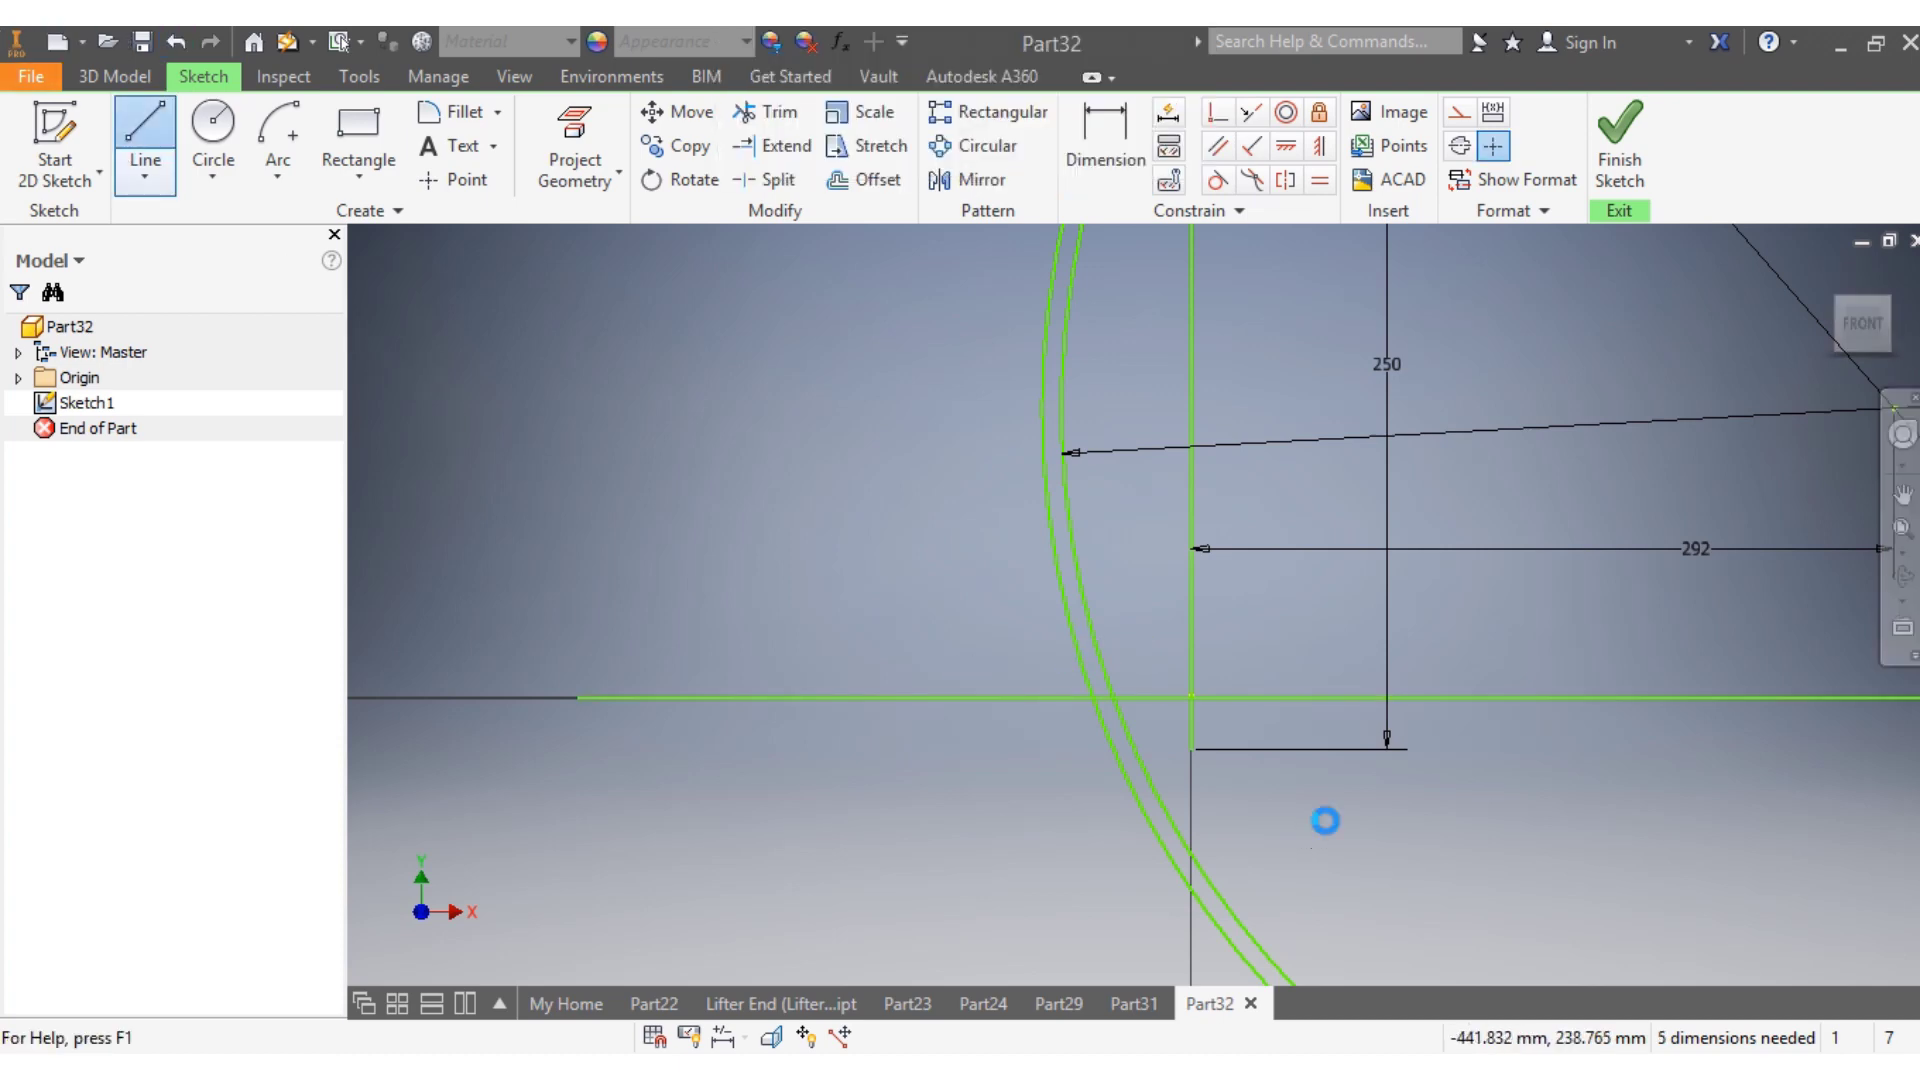
left_click(1040, 675)
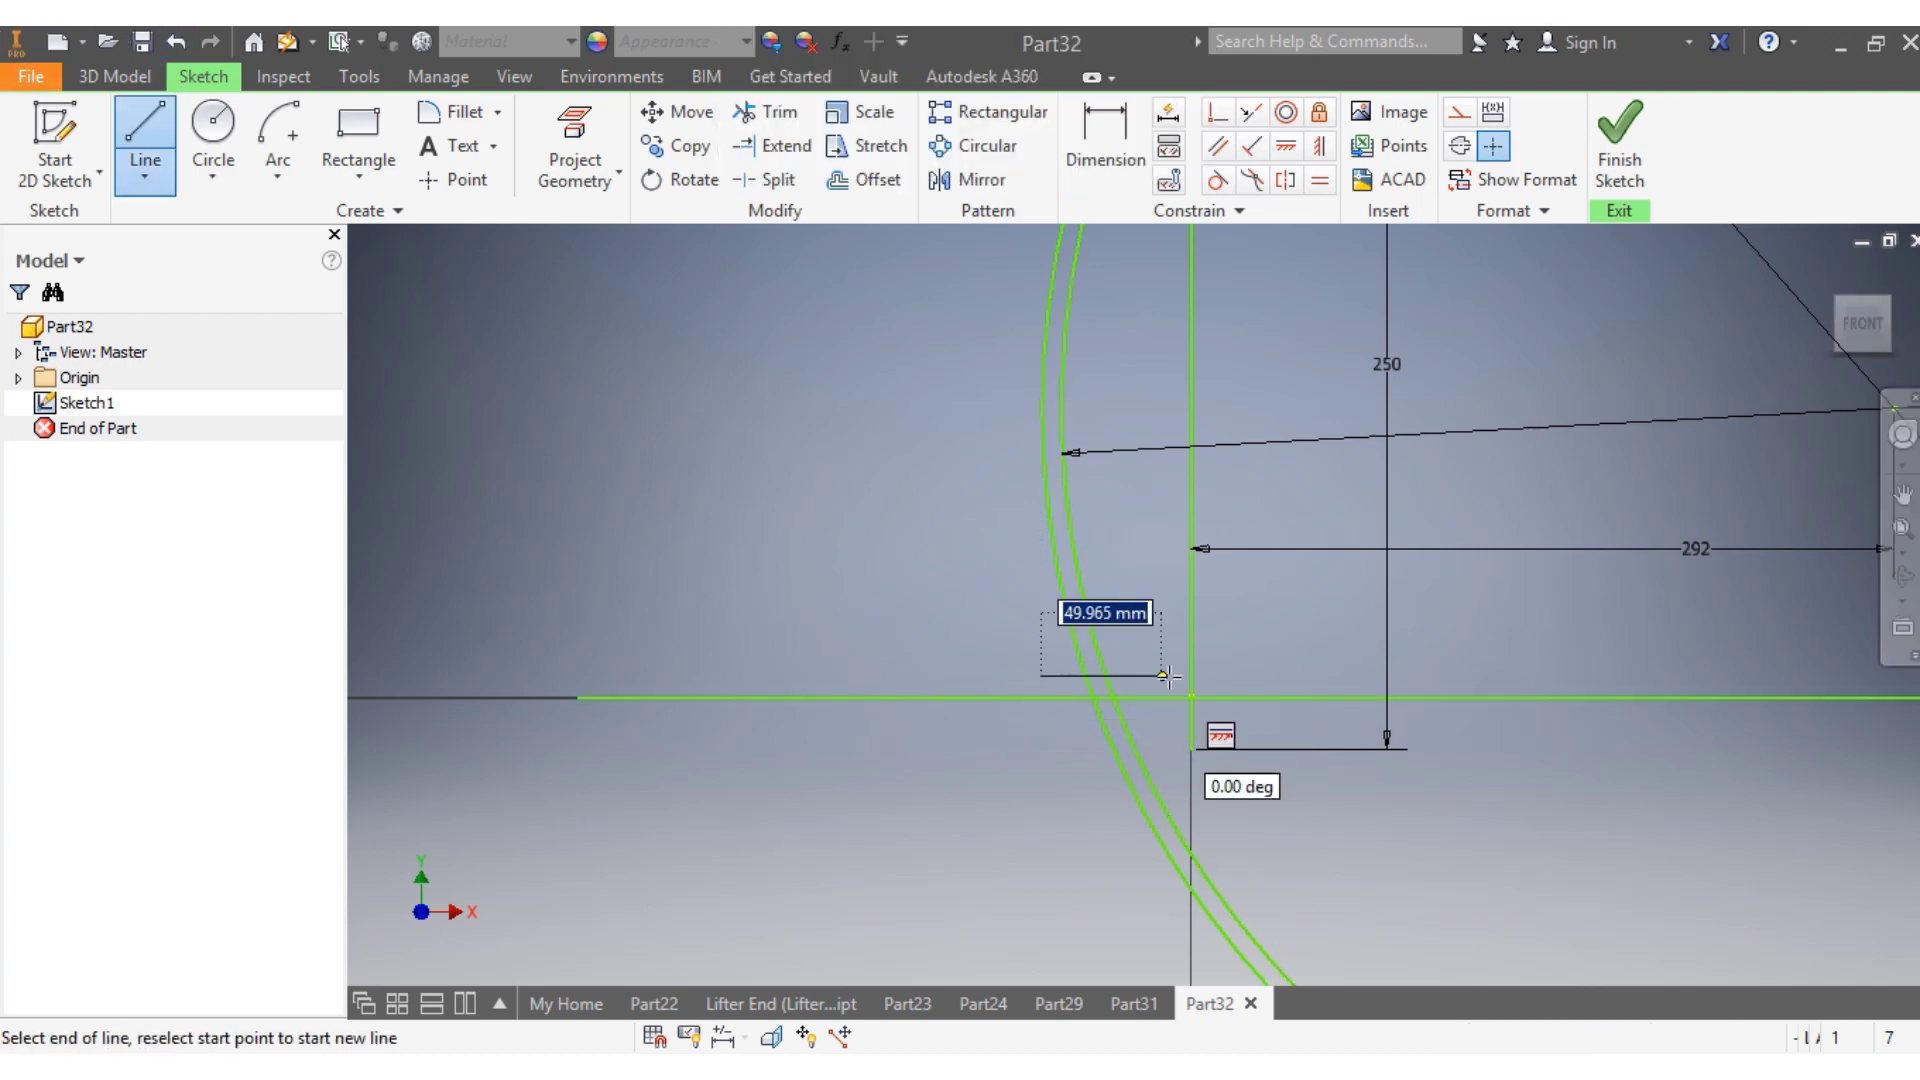
left_click(1228, 676)
left_click(1218, 148)
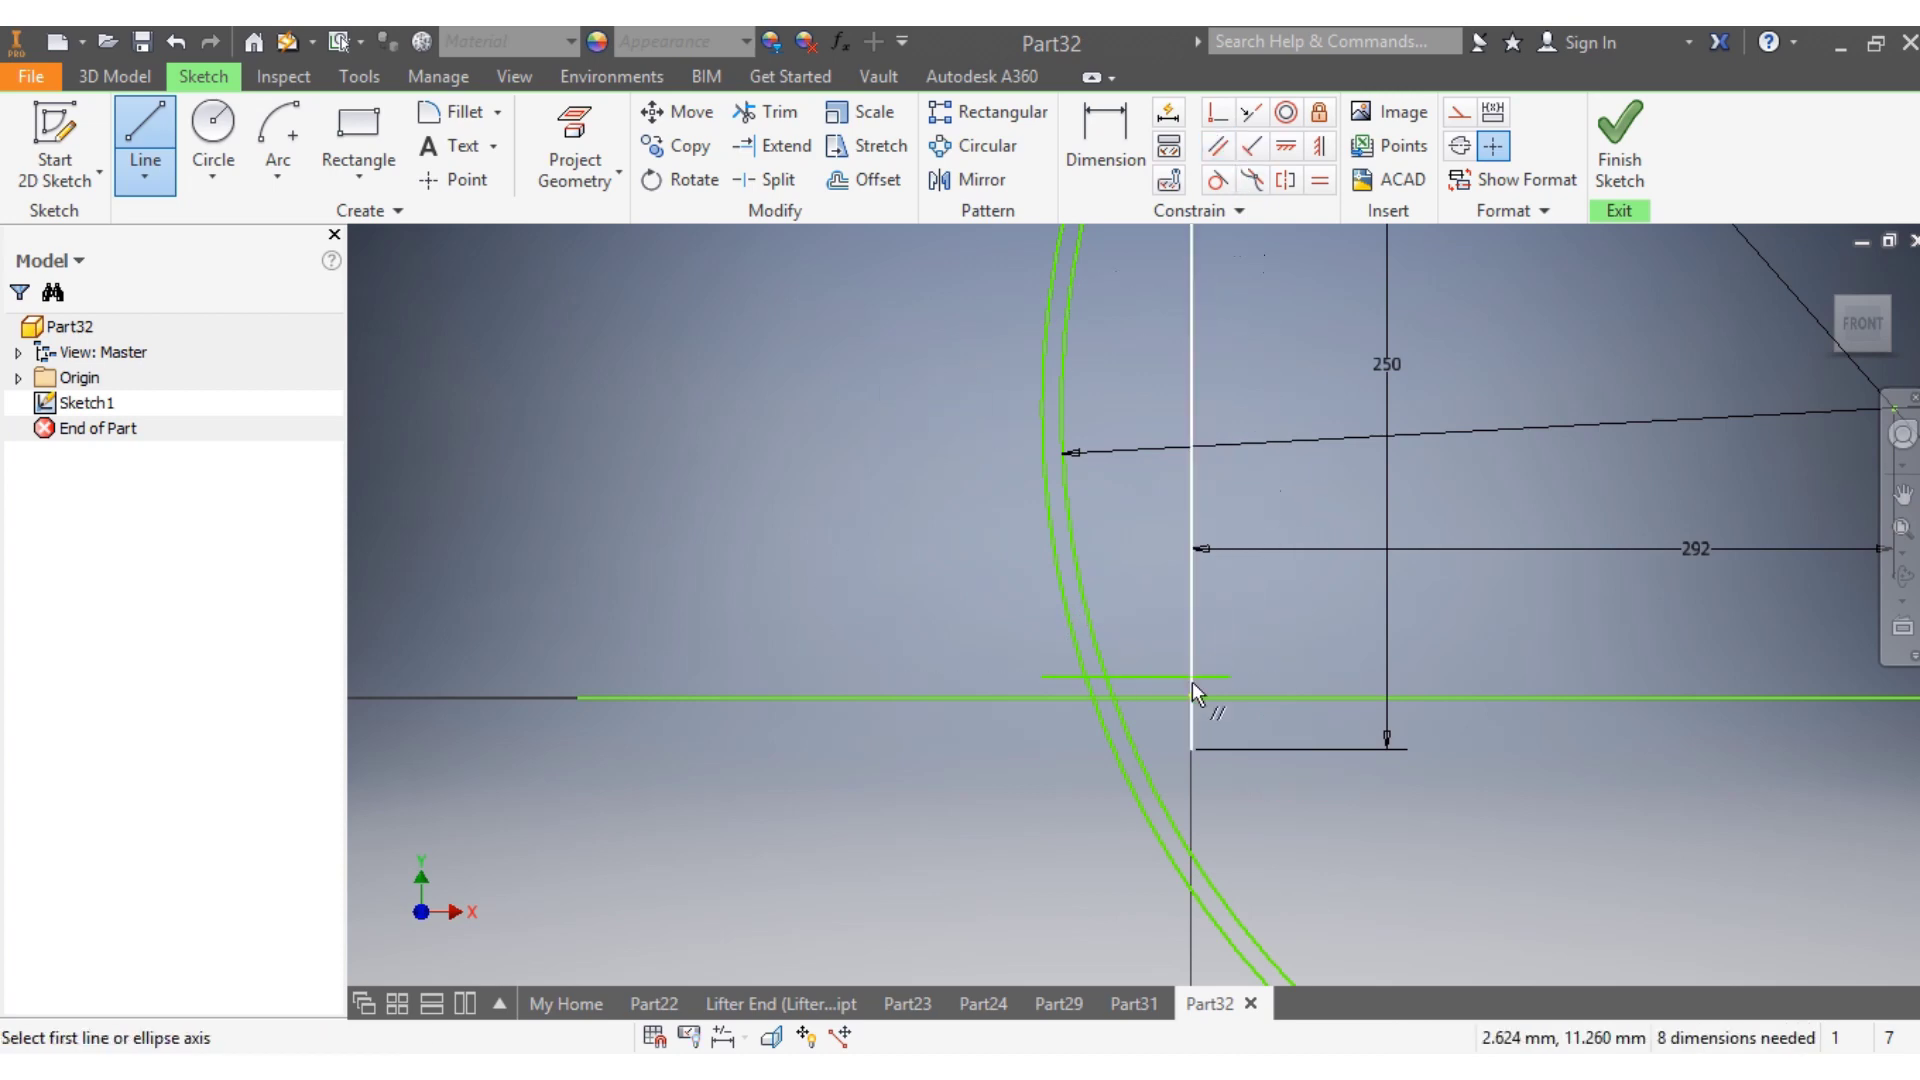
left_click(1154, 676)
left_click(1145, 698)
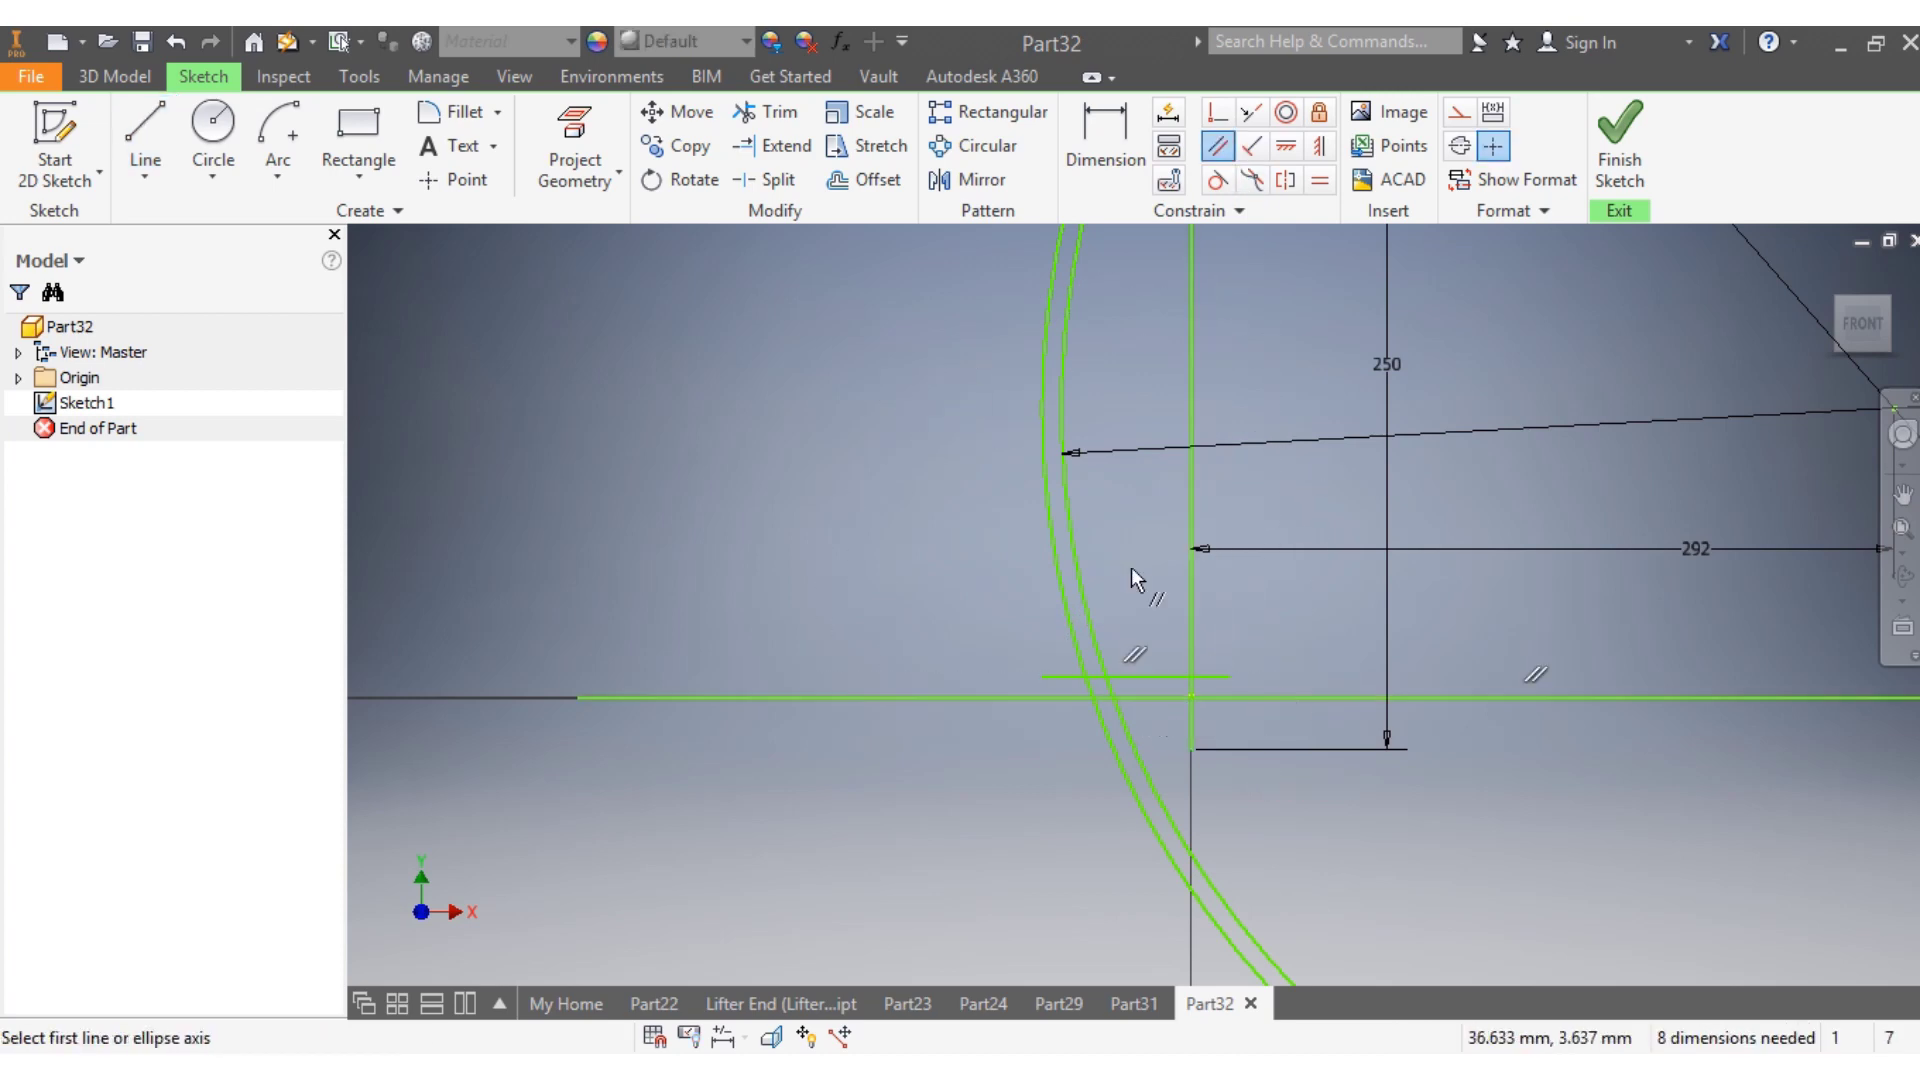
Dimension the gap between the new line and the horizontal line as 8 mm
left_click(1101, 146)
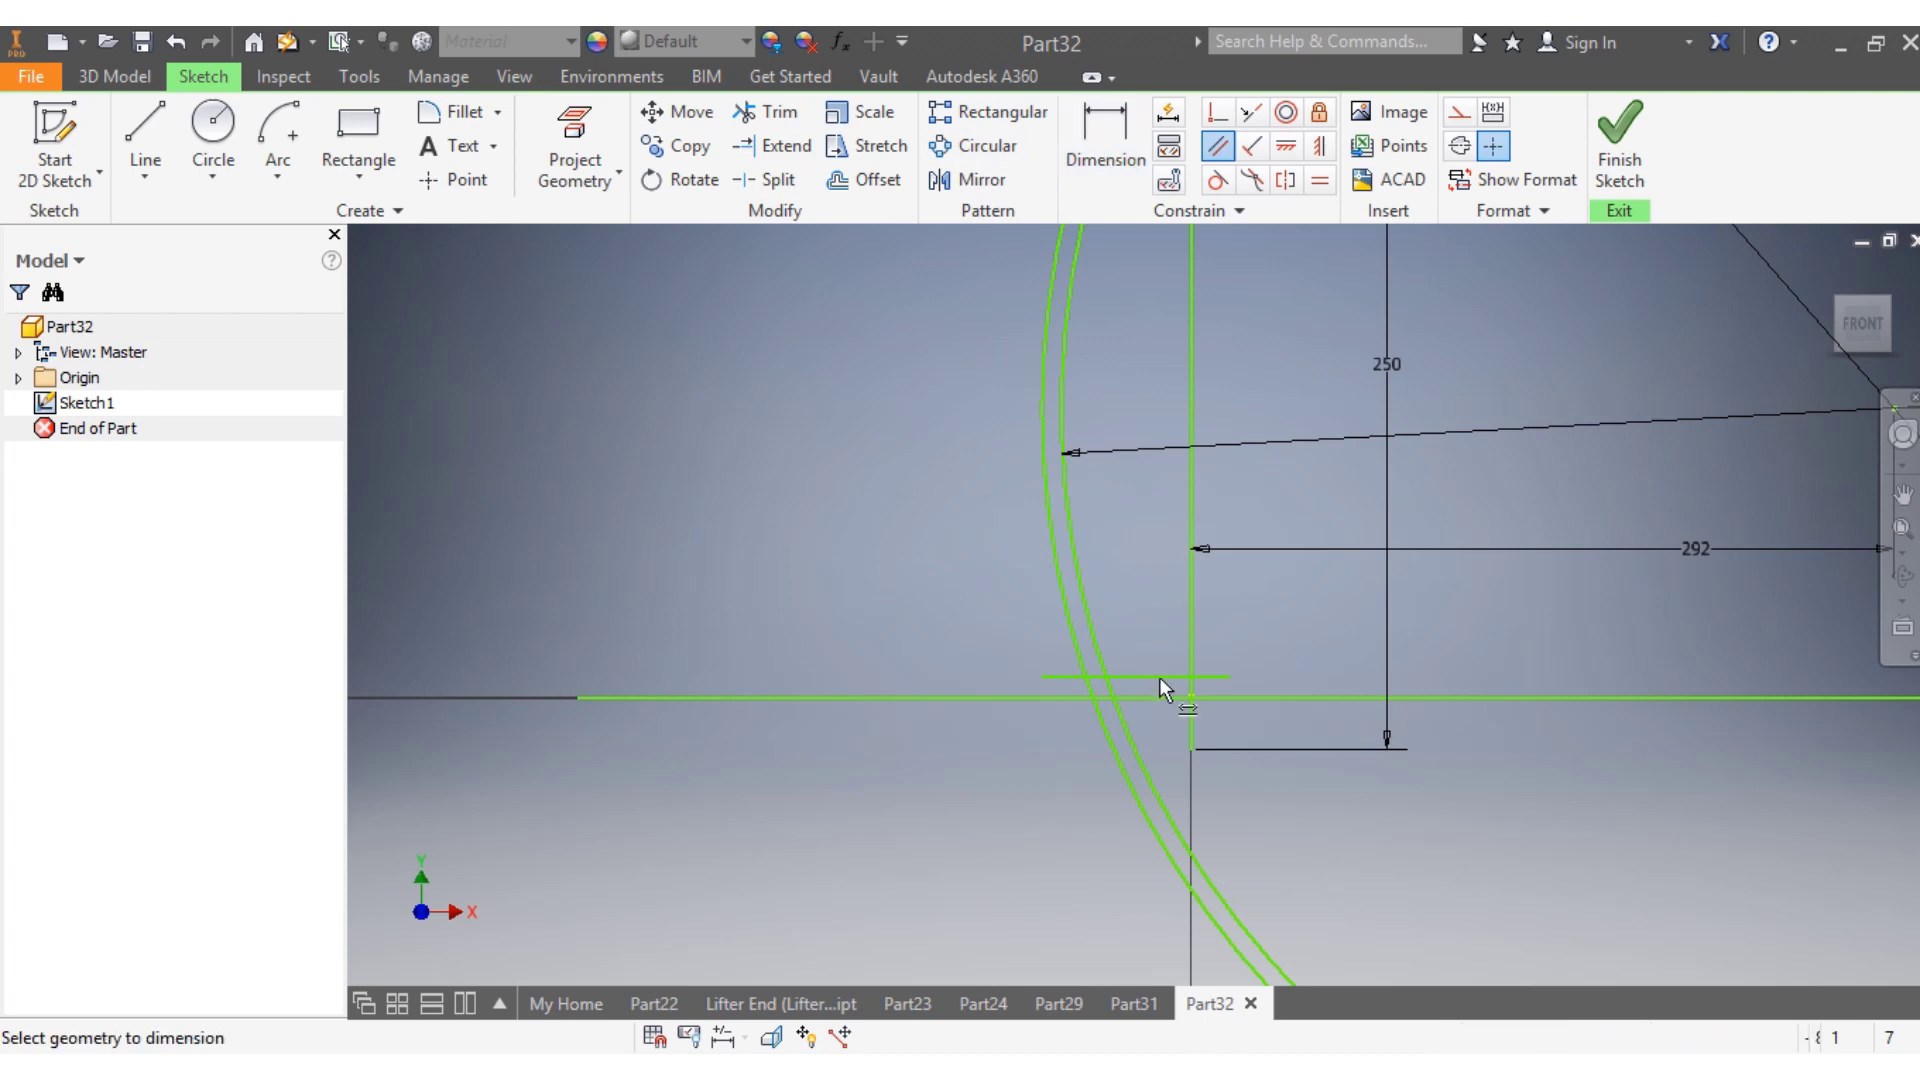
left_click(1158, 677)
left_click(1161, 697)
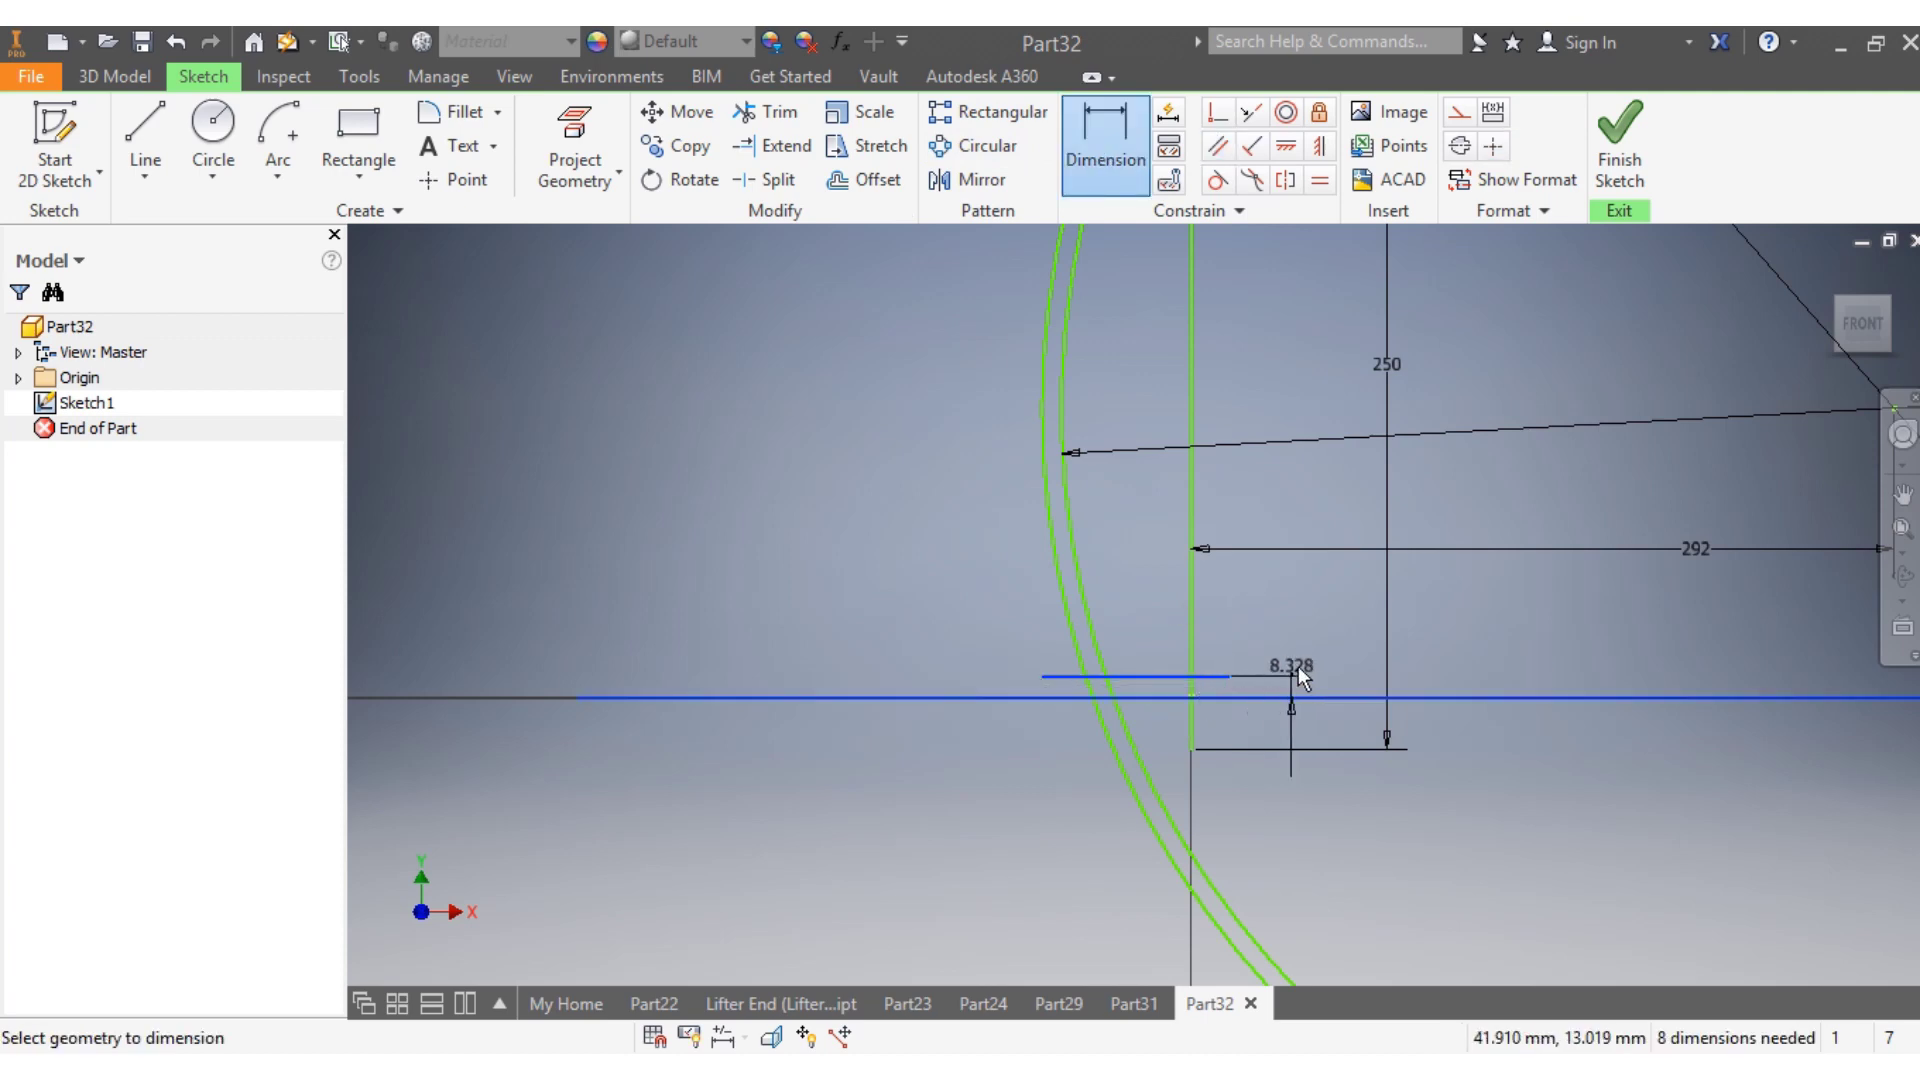
left_click(1300, 667)
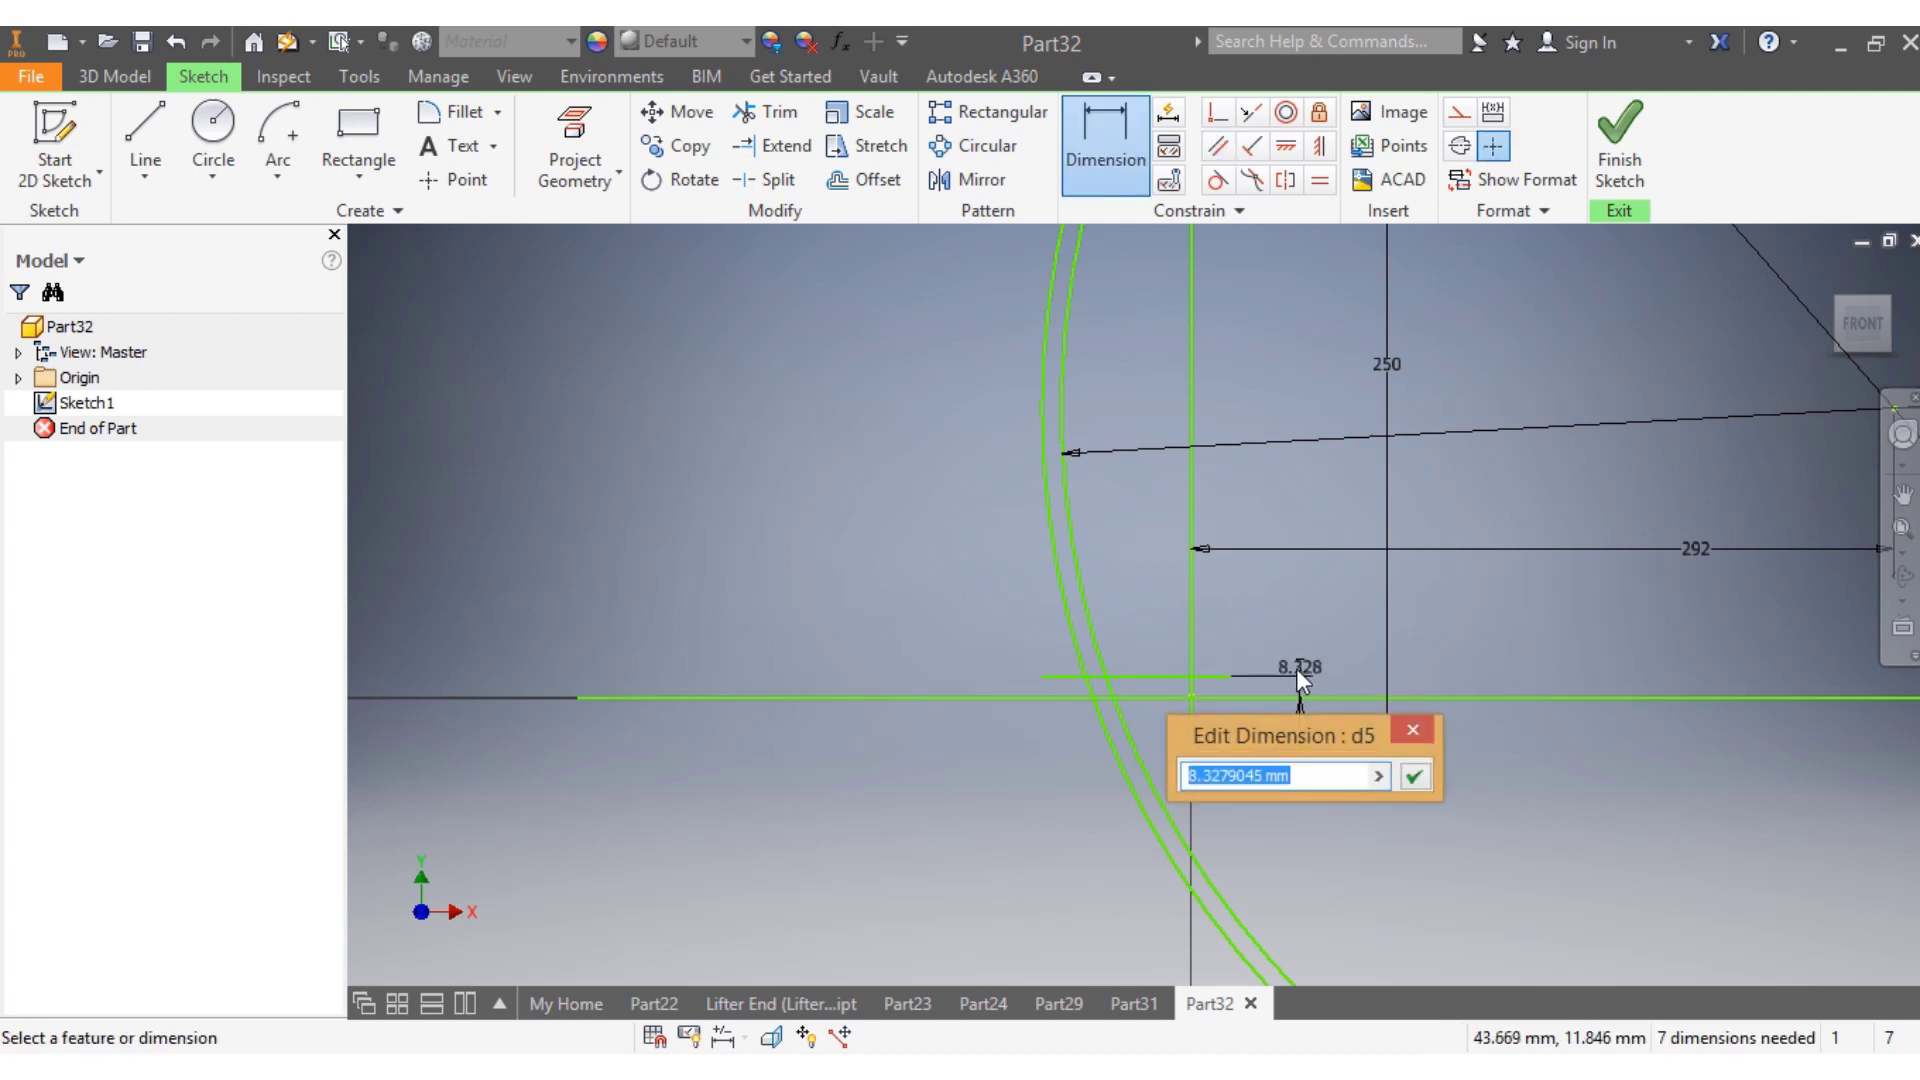
type("8")
key("Return")
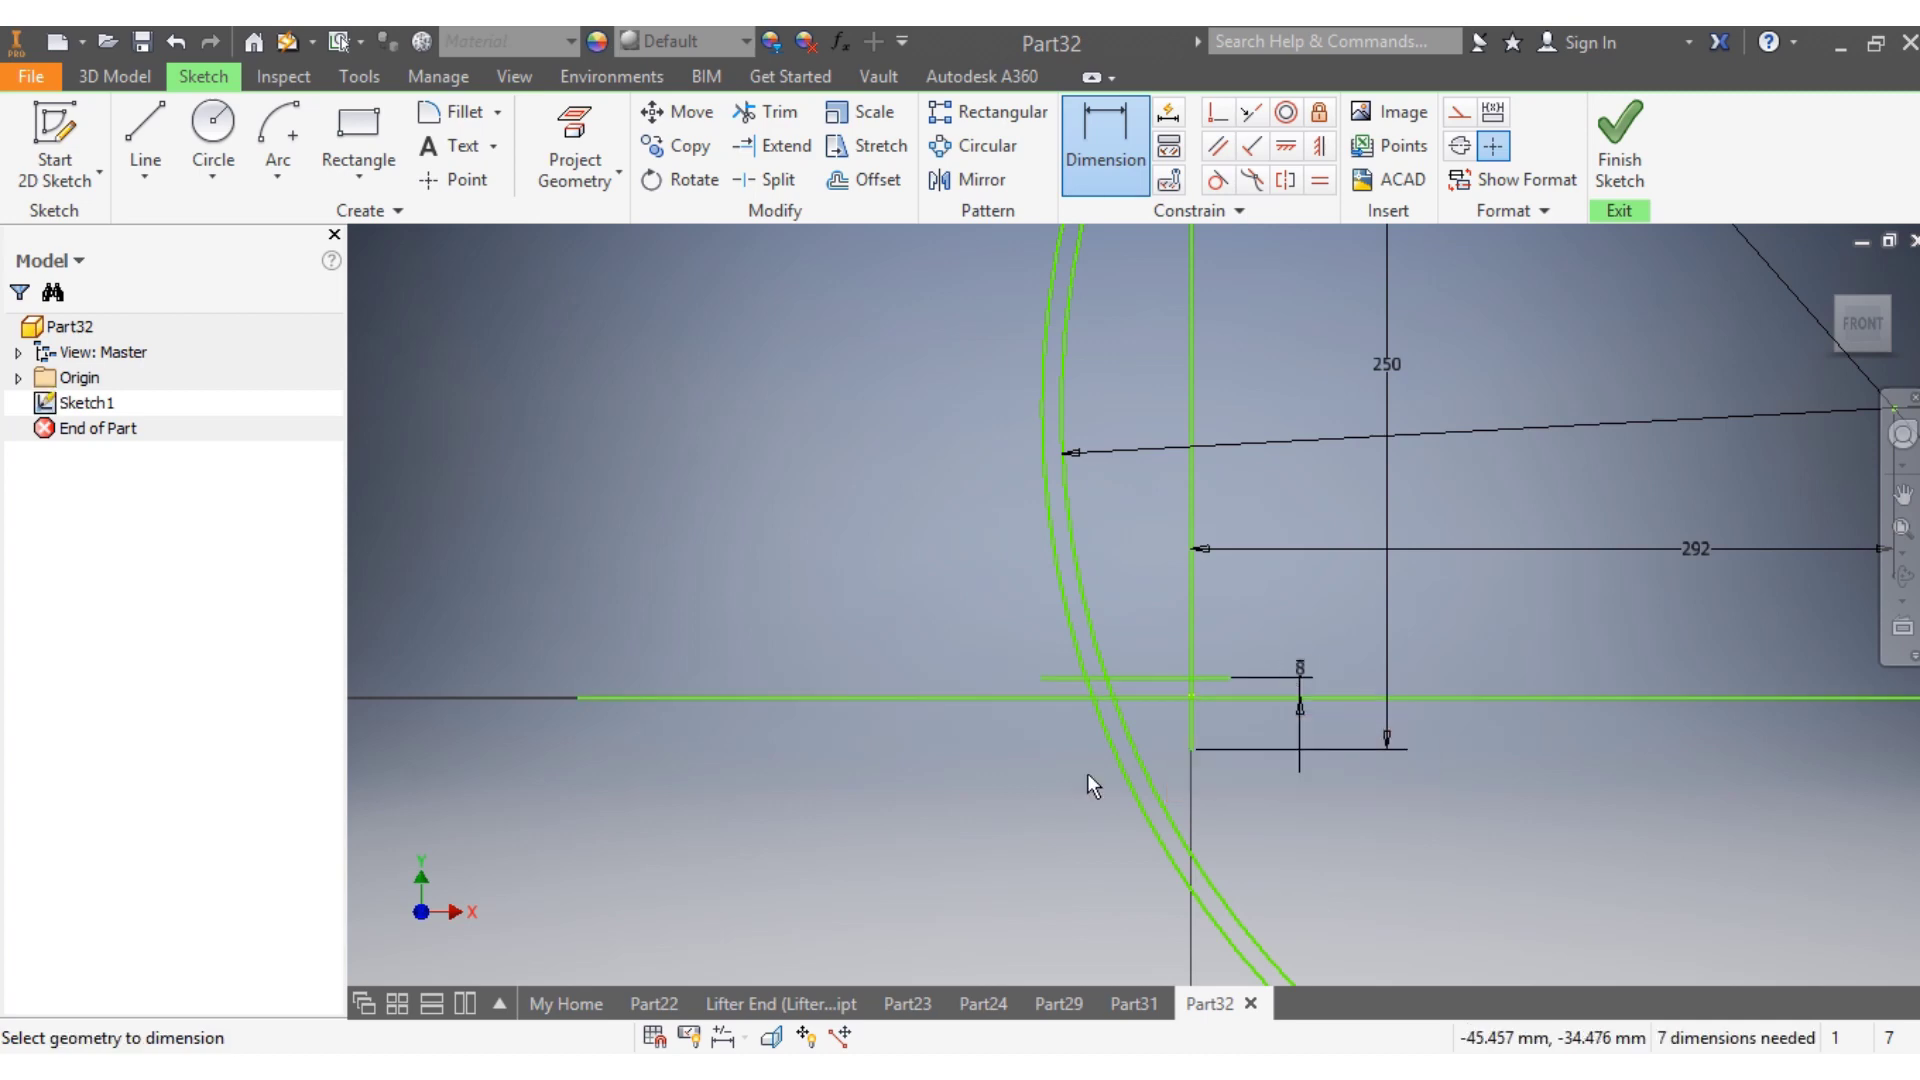
scroll(1120, 735, "up", 3)
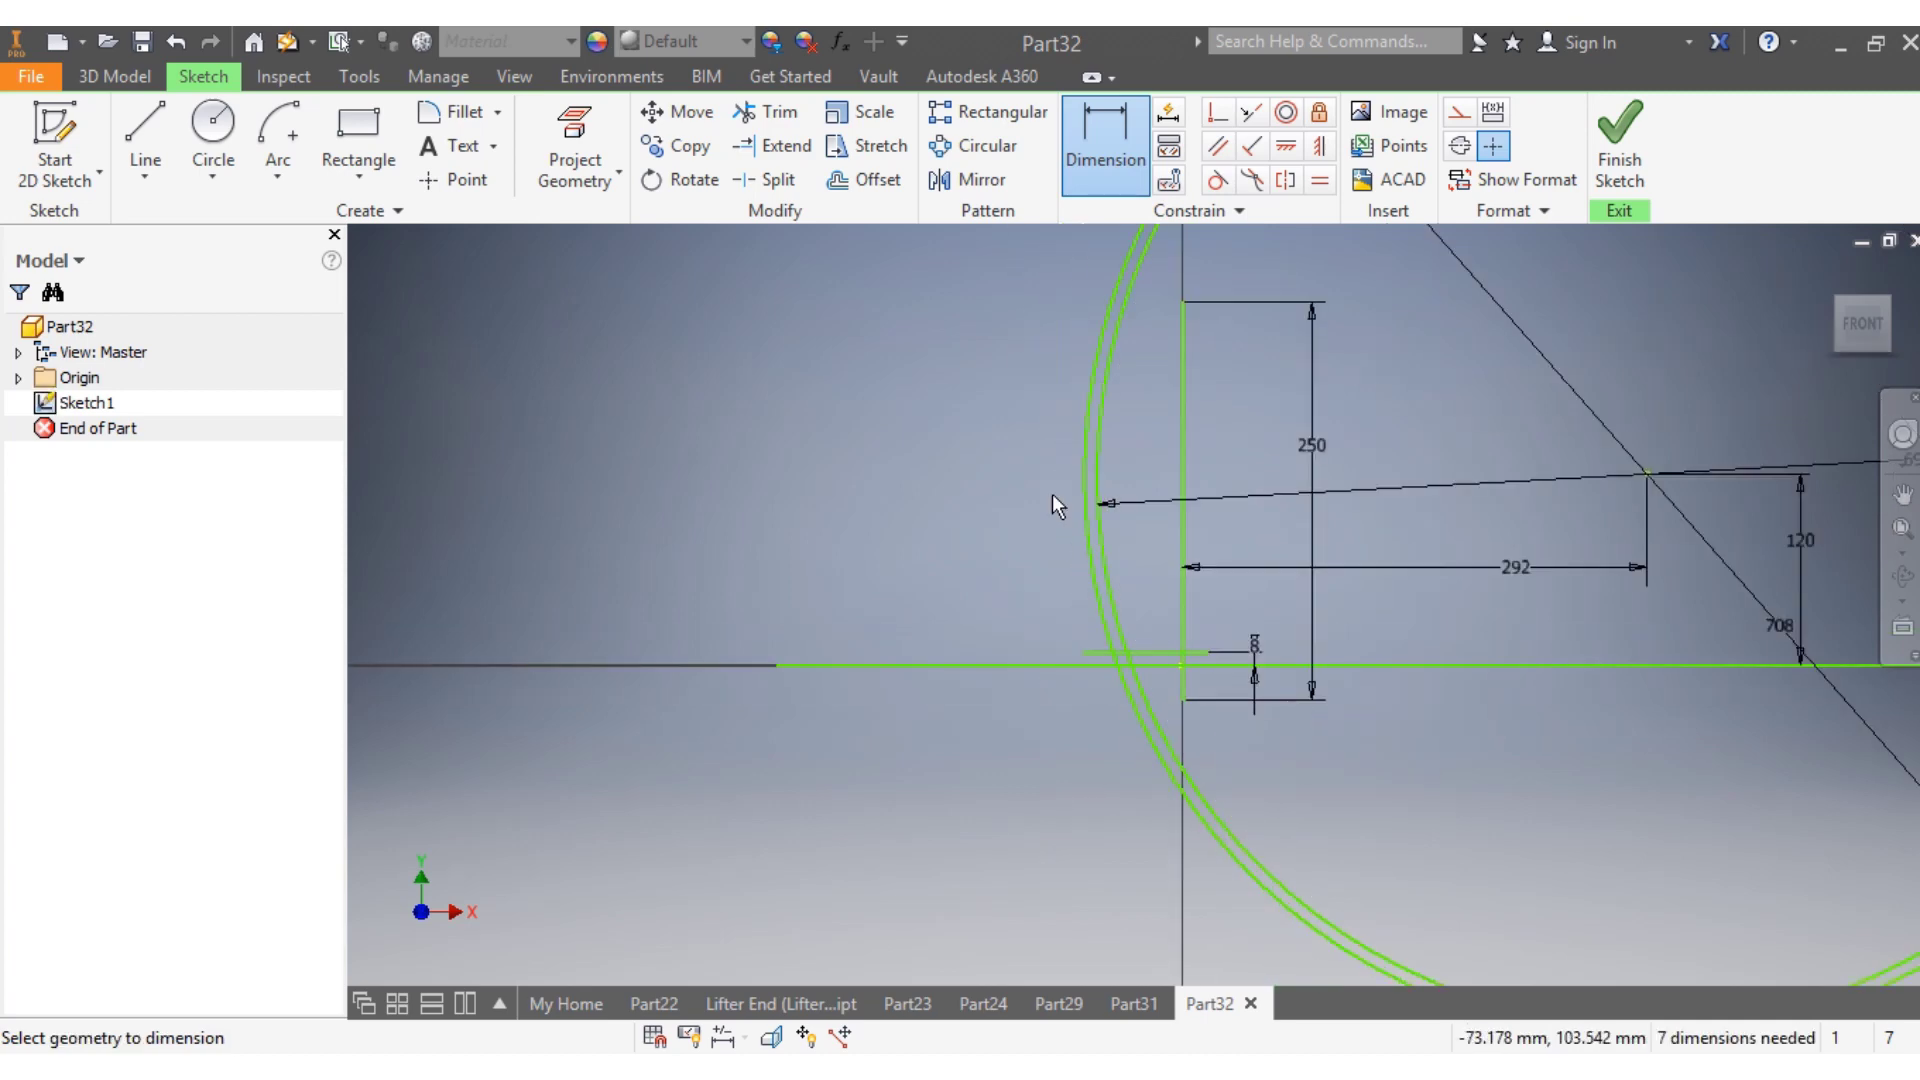
Draw a short upper line across the arcs, parallel to the long horizontal line
left_click(145, 135)
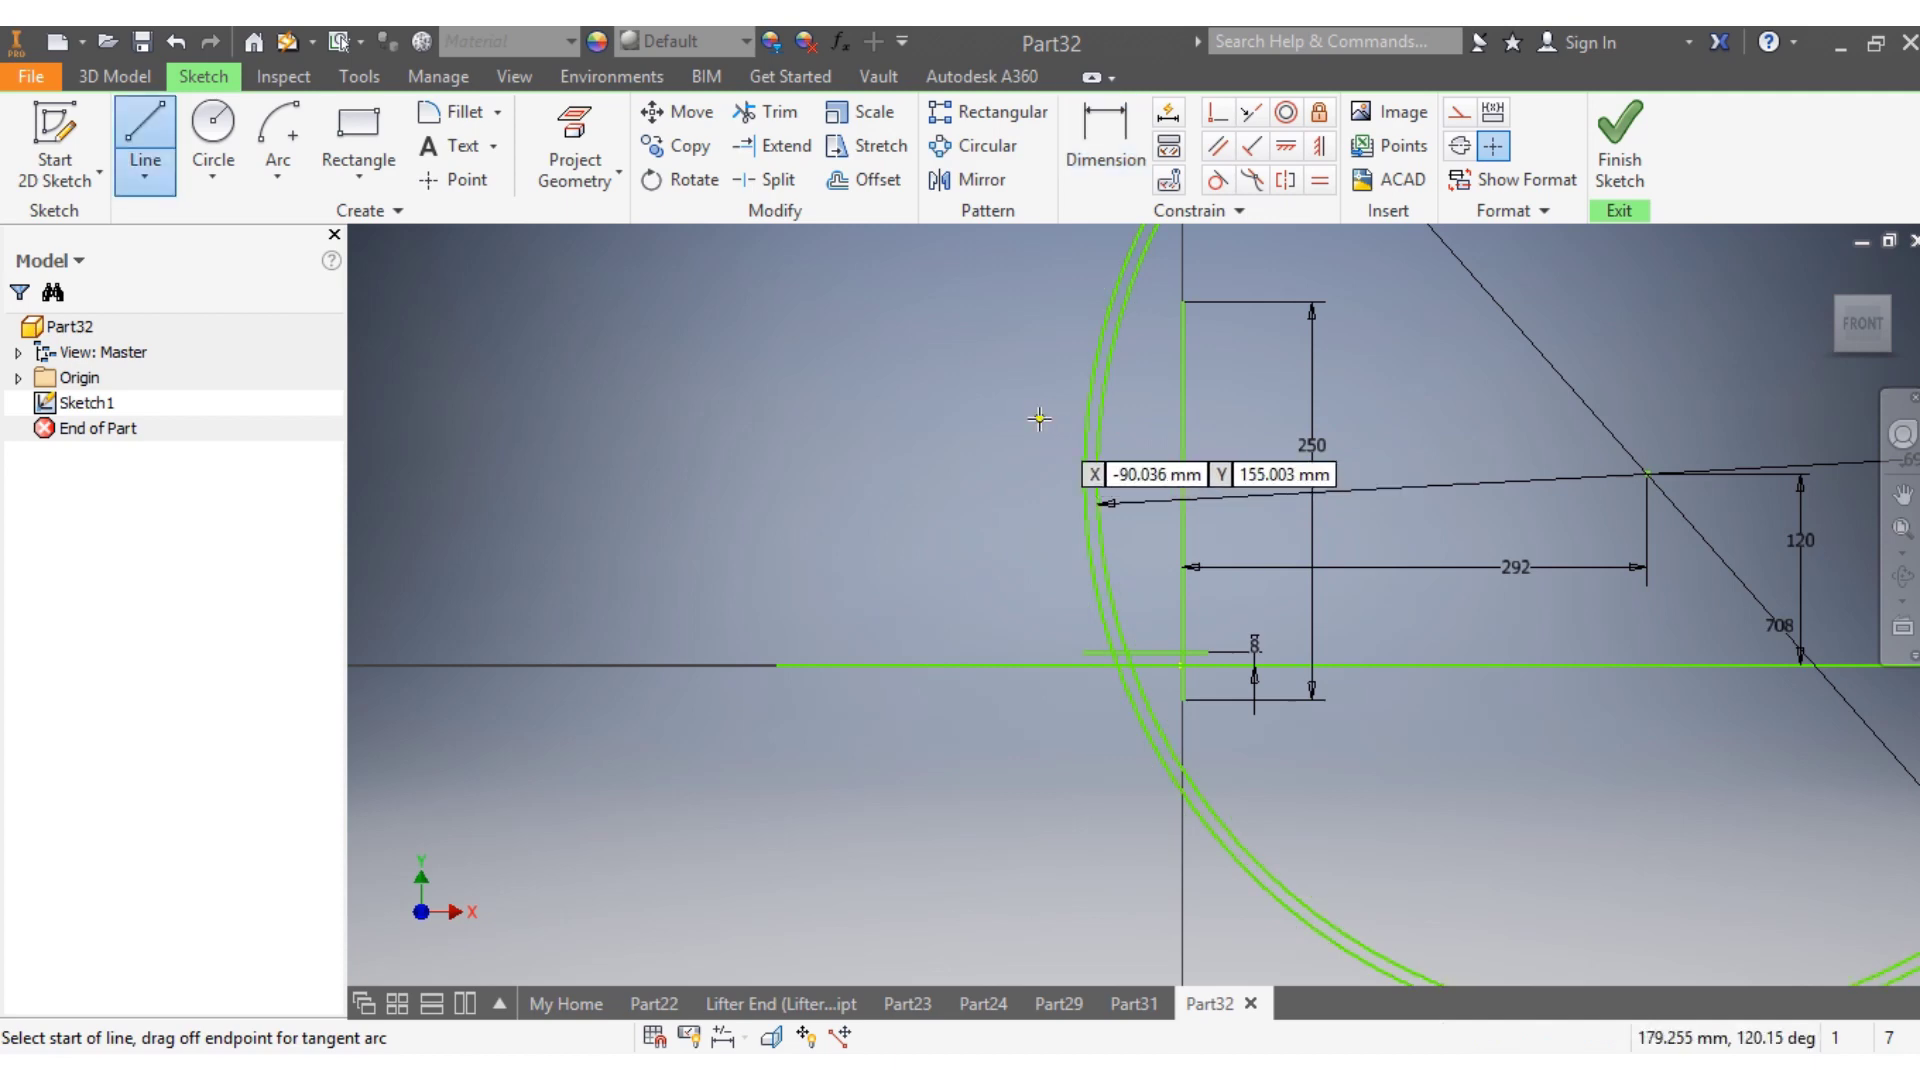
left_click(1039, 417)
left_click(1126, 418)
key("Escape")
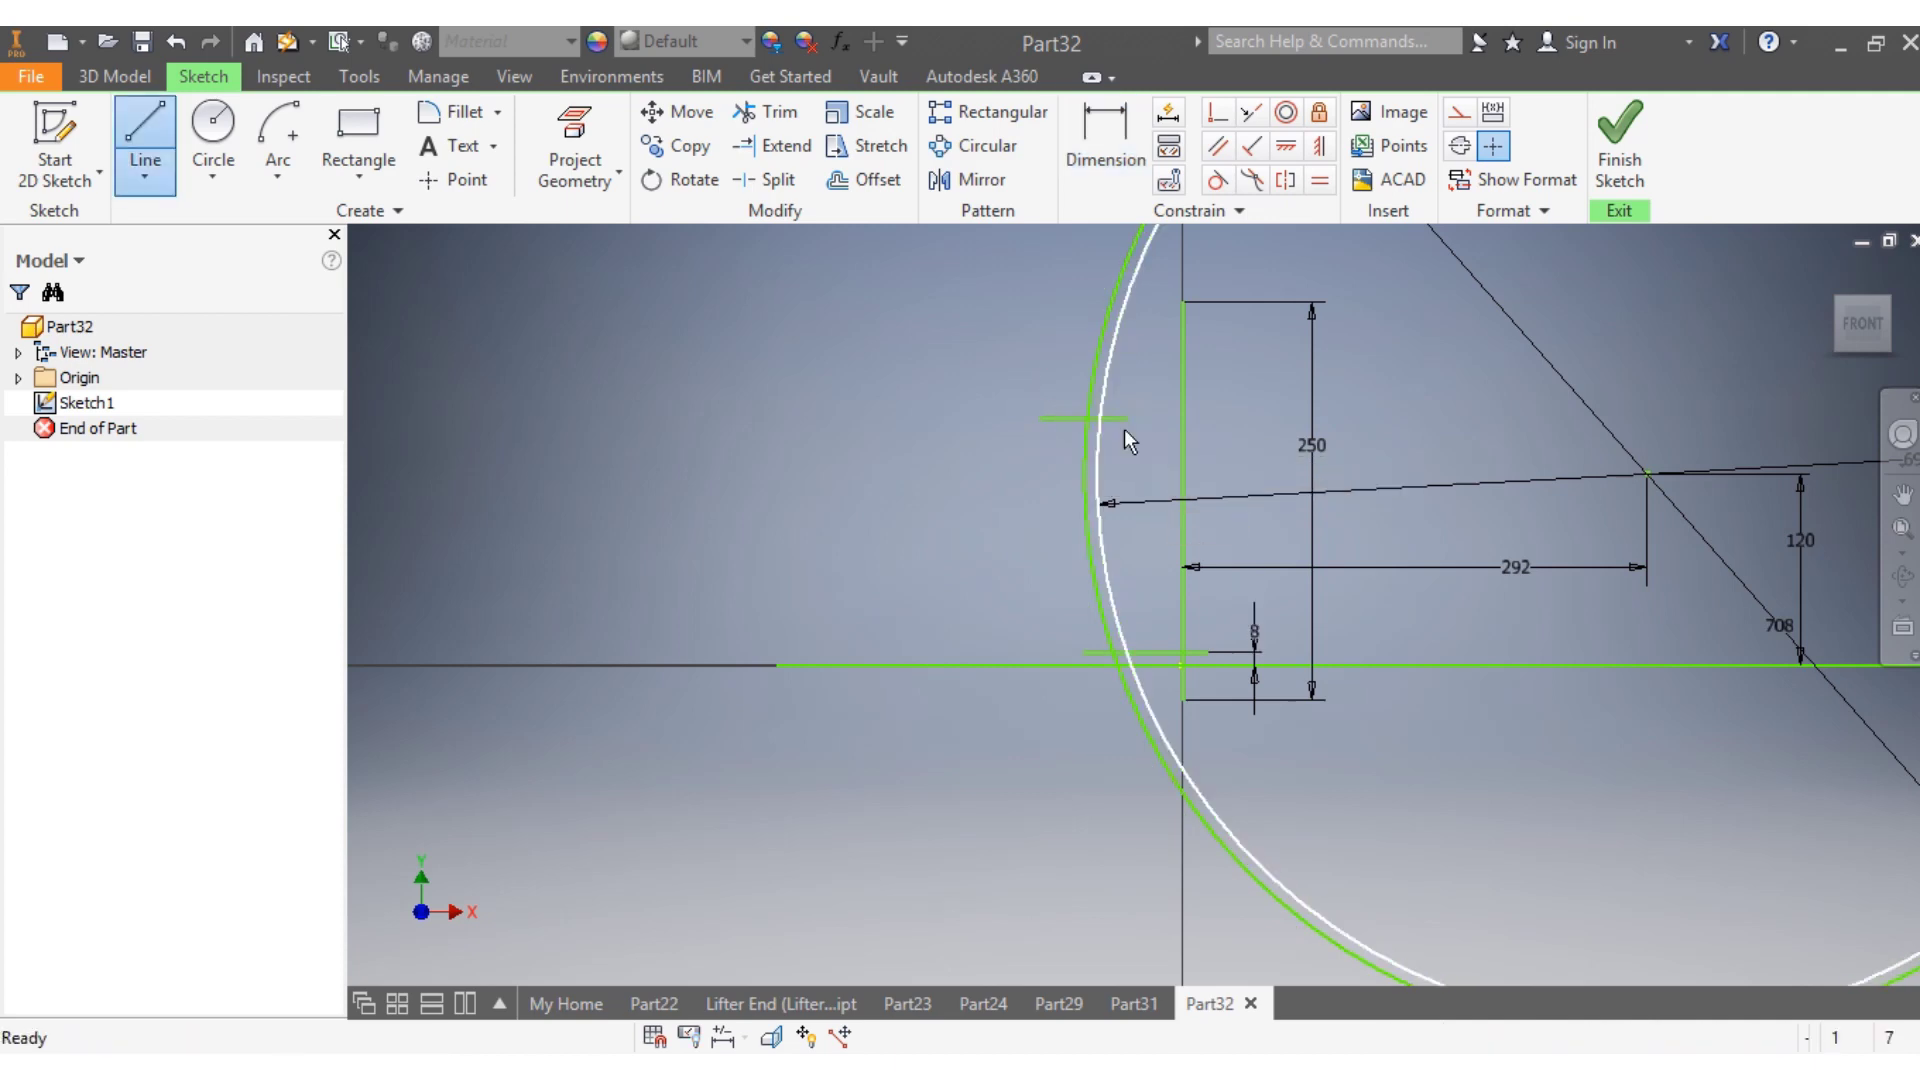
left_click(1217, 146)
left_click(1054, 418)
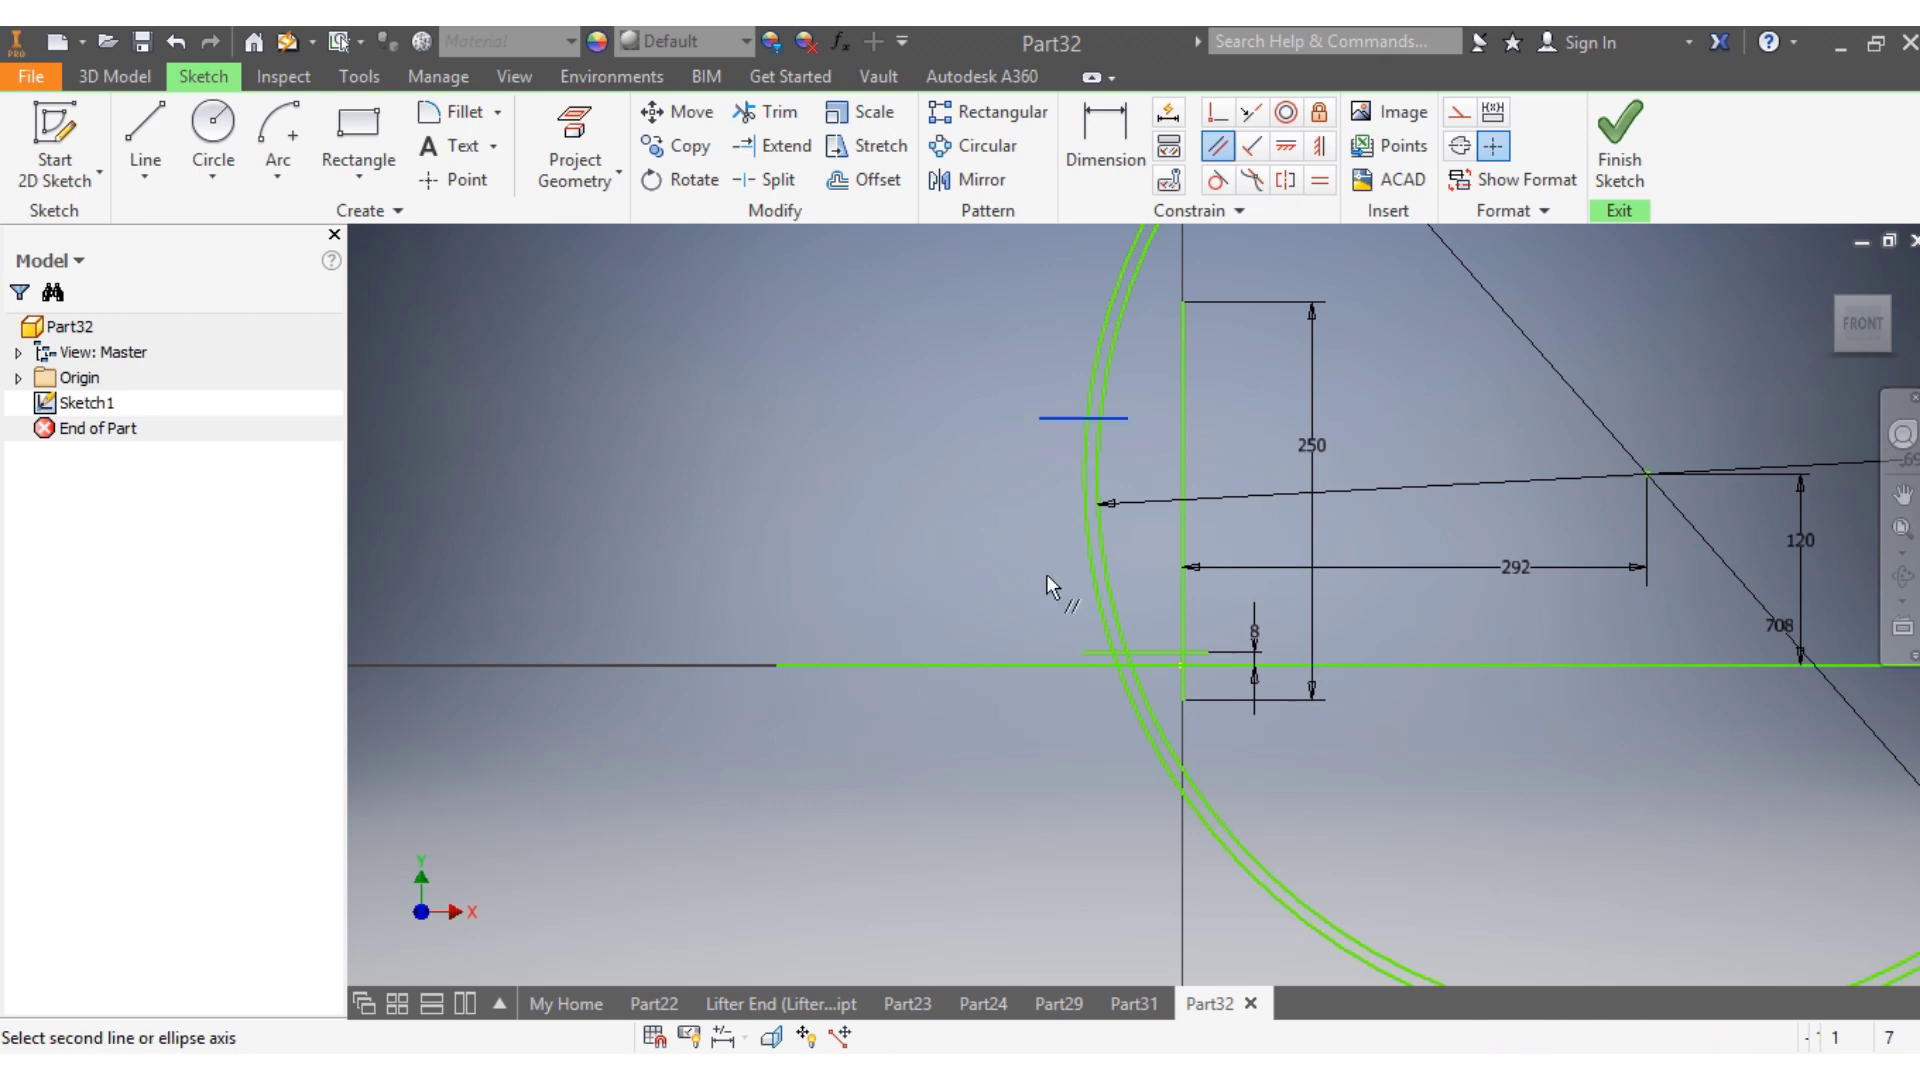
left_click(1035, 668)
Dimension the upper line 120 mm above the long horizontal line
left_click(1106, 128)
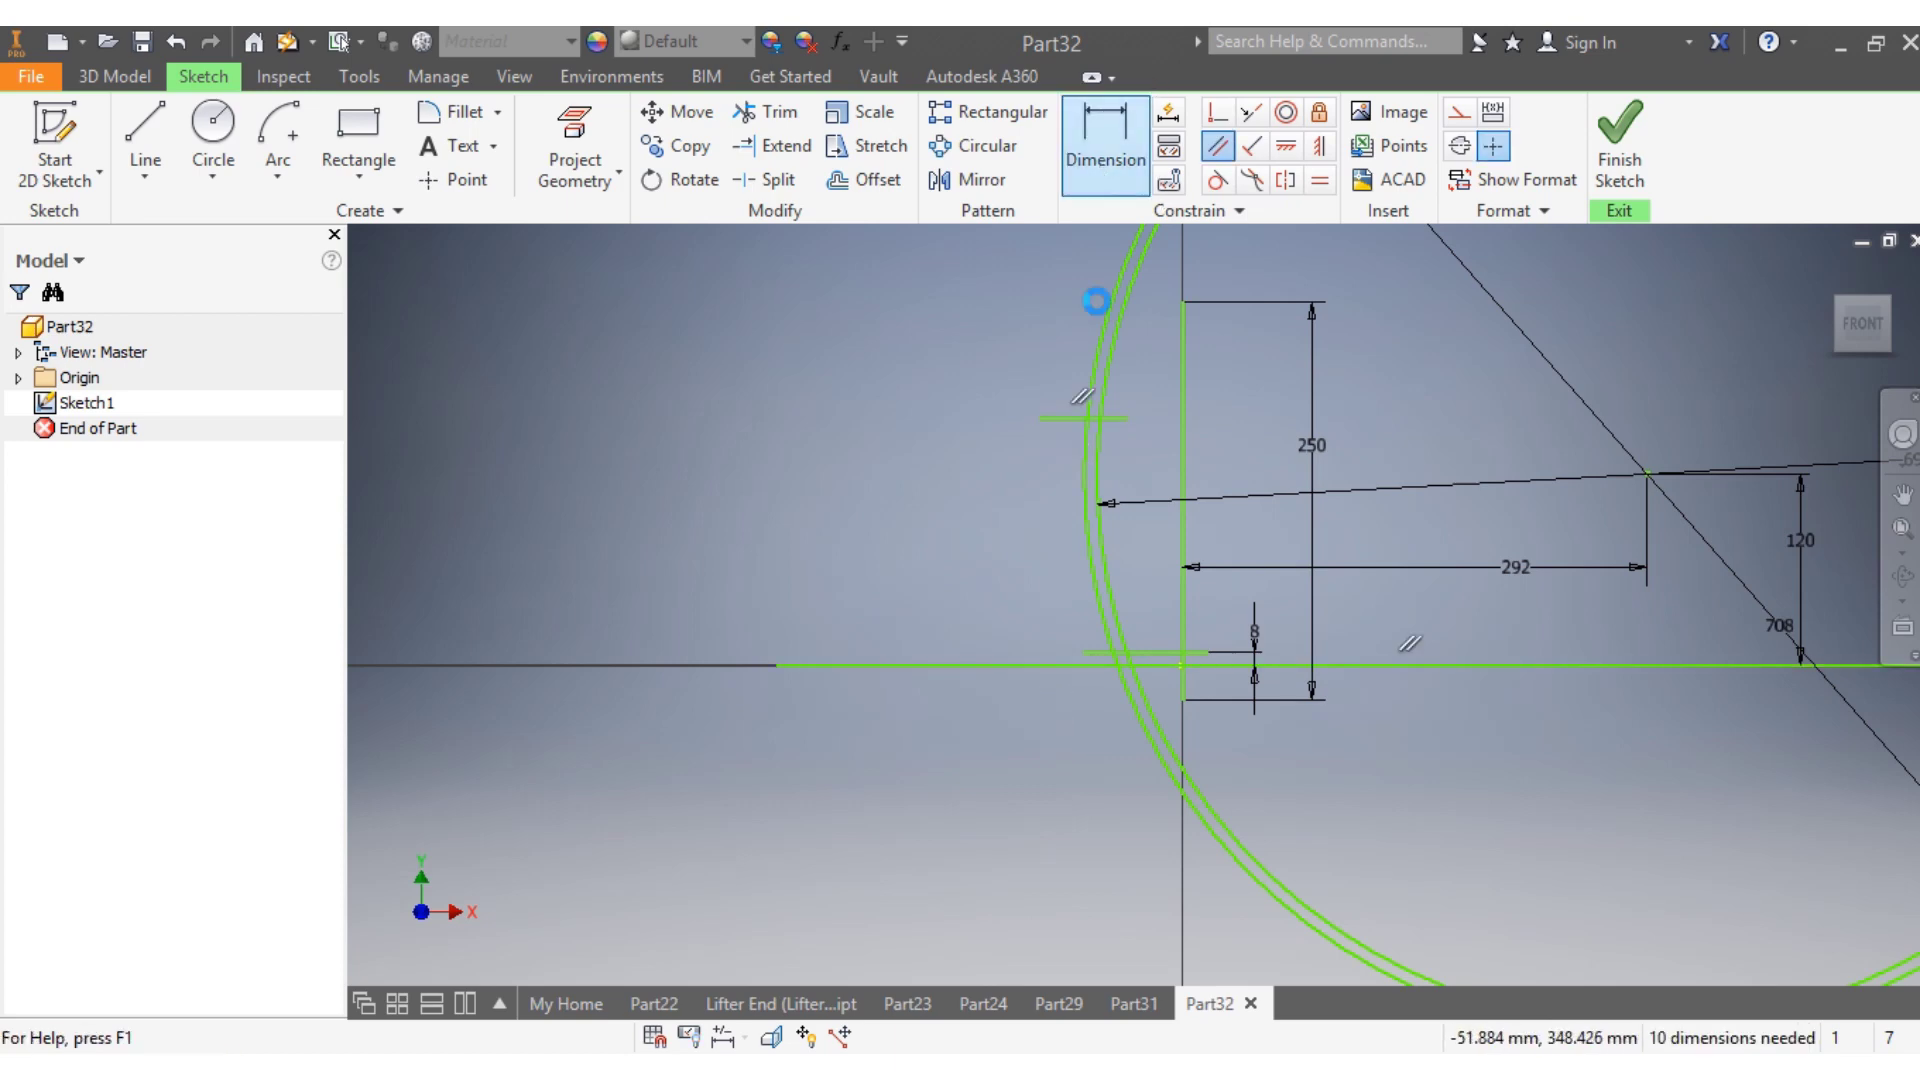
left_click(1070, 418)
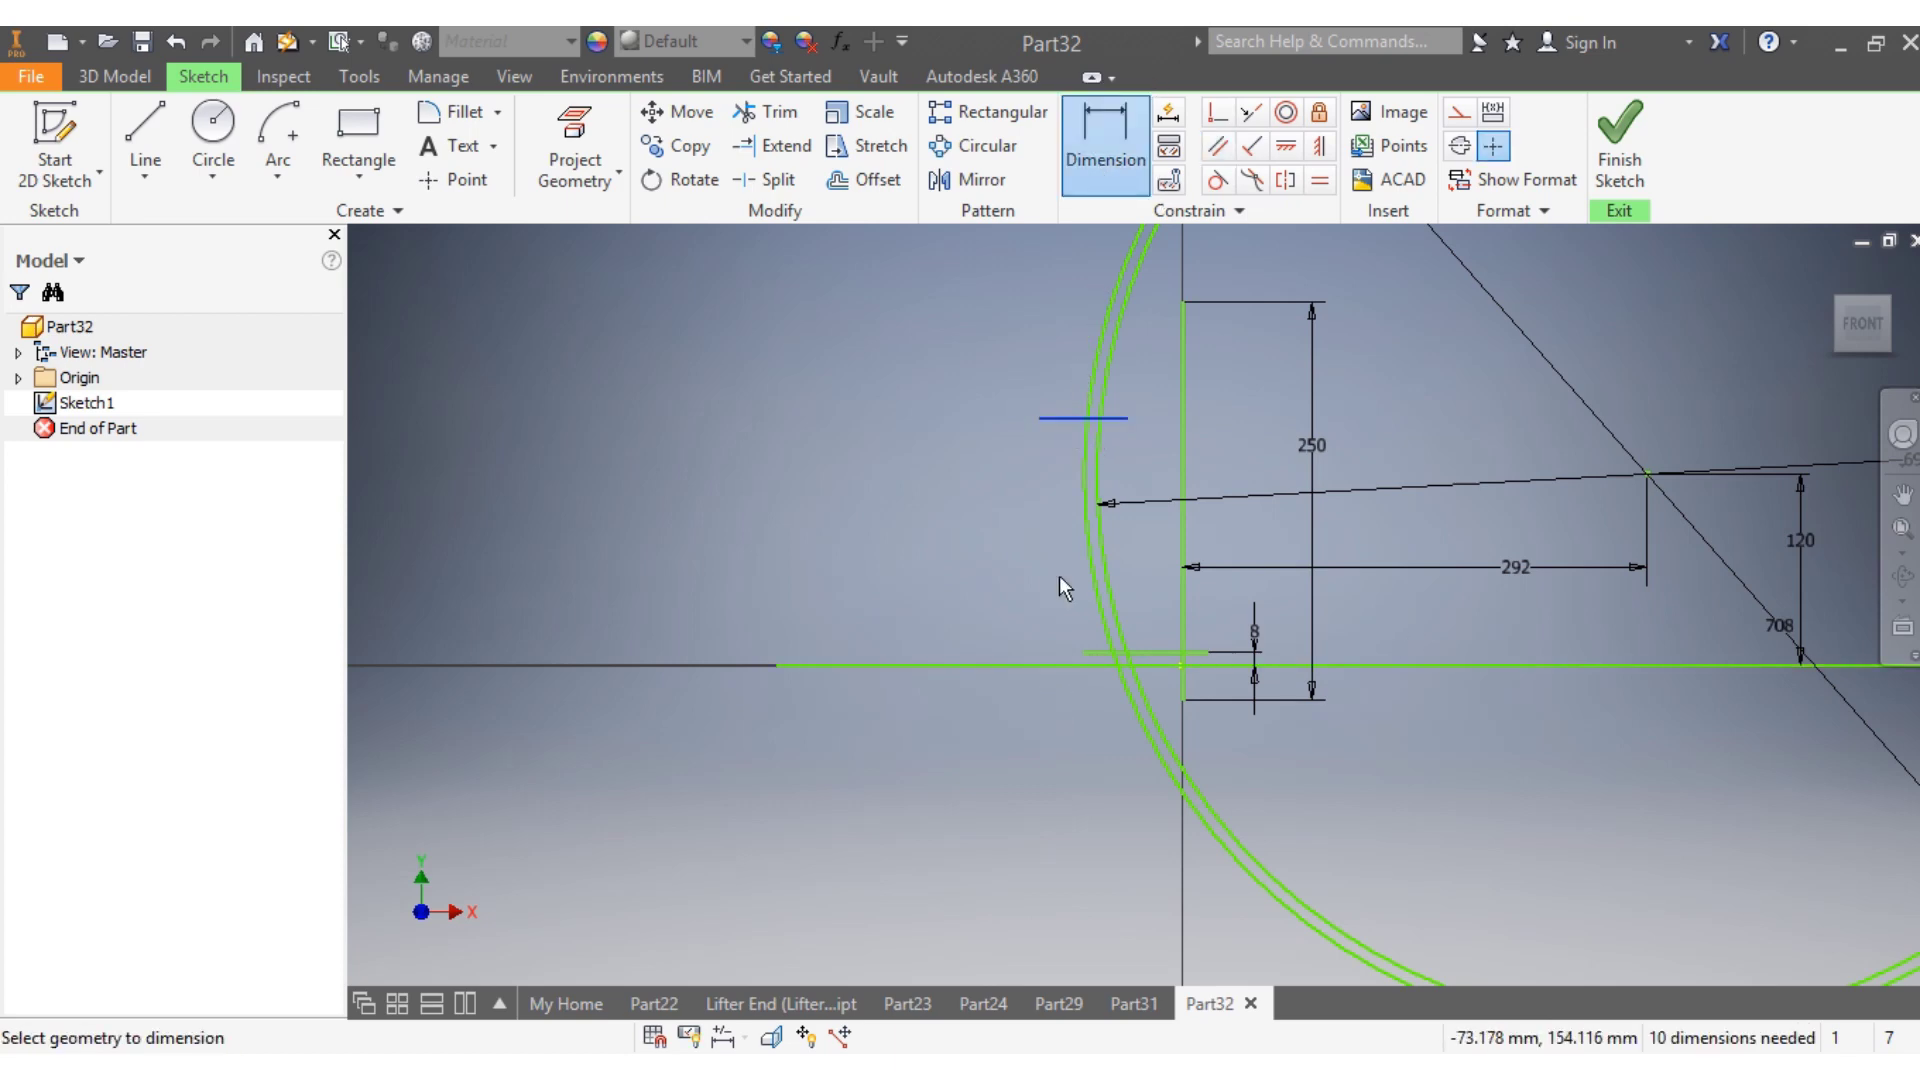
left_click(1048, 666)
left_click(842, 560)
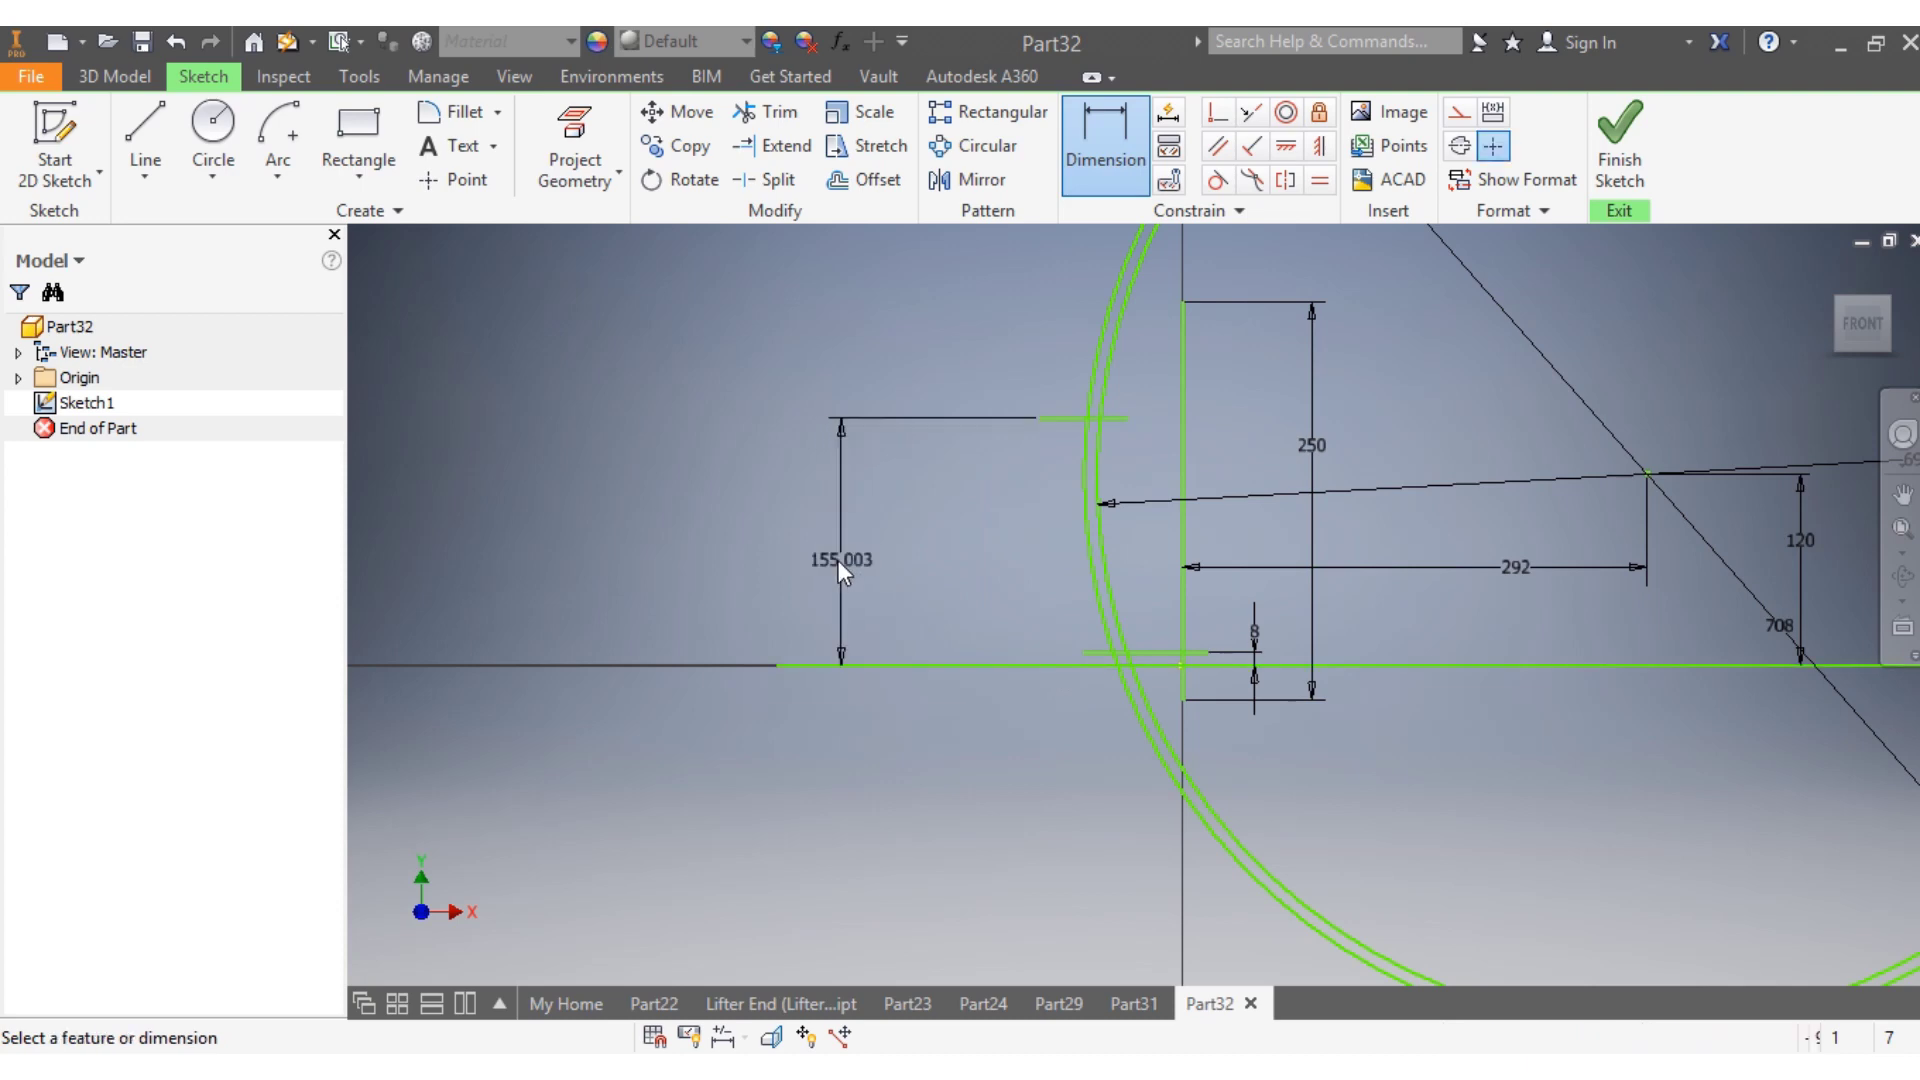
type("120")
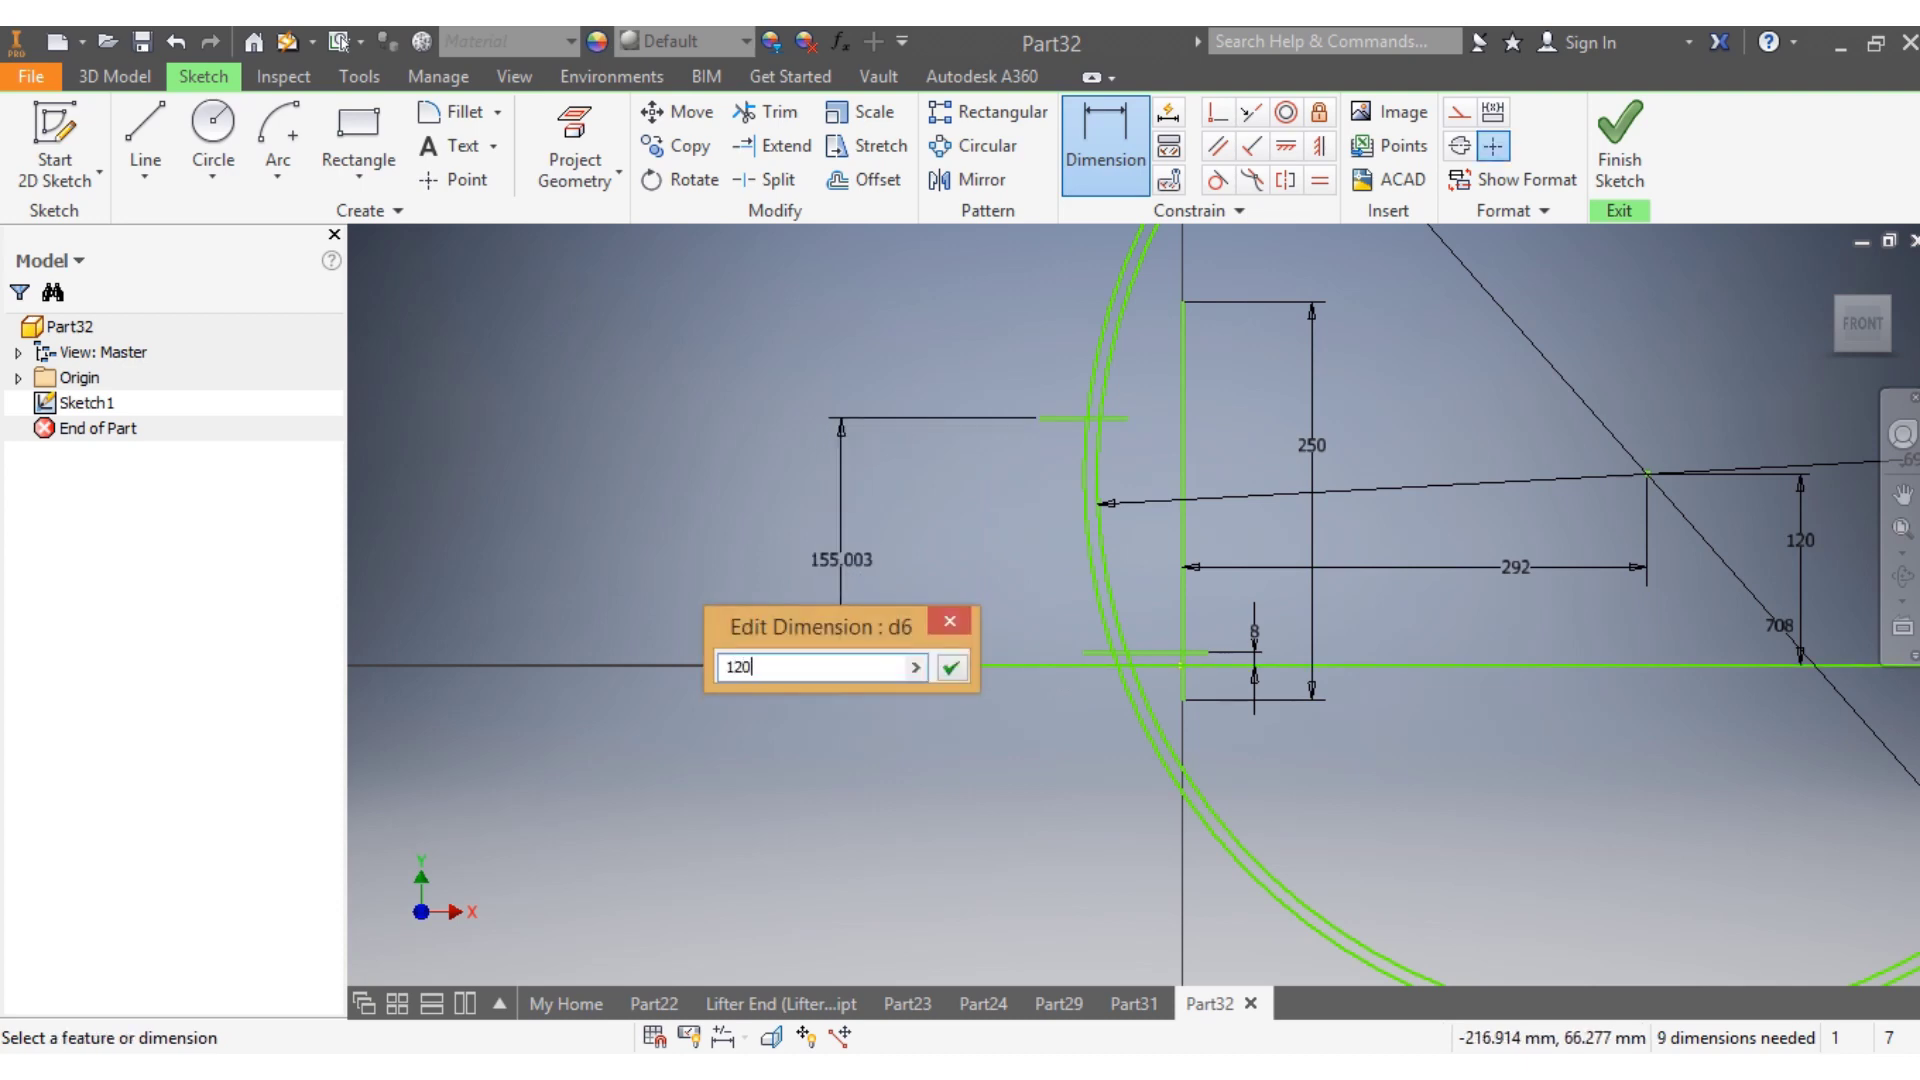
key("Return")
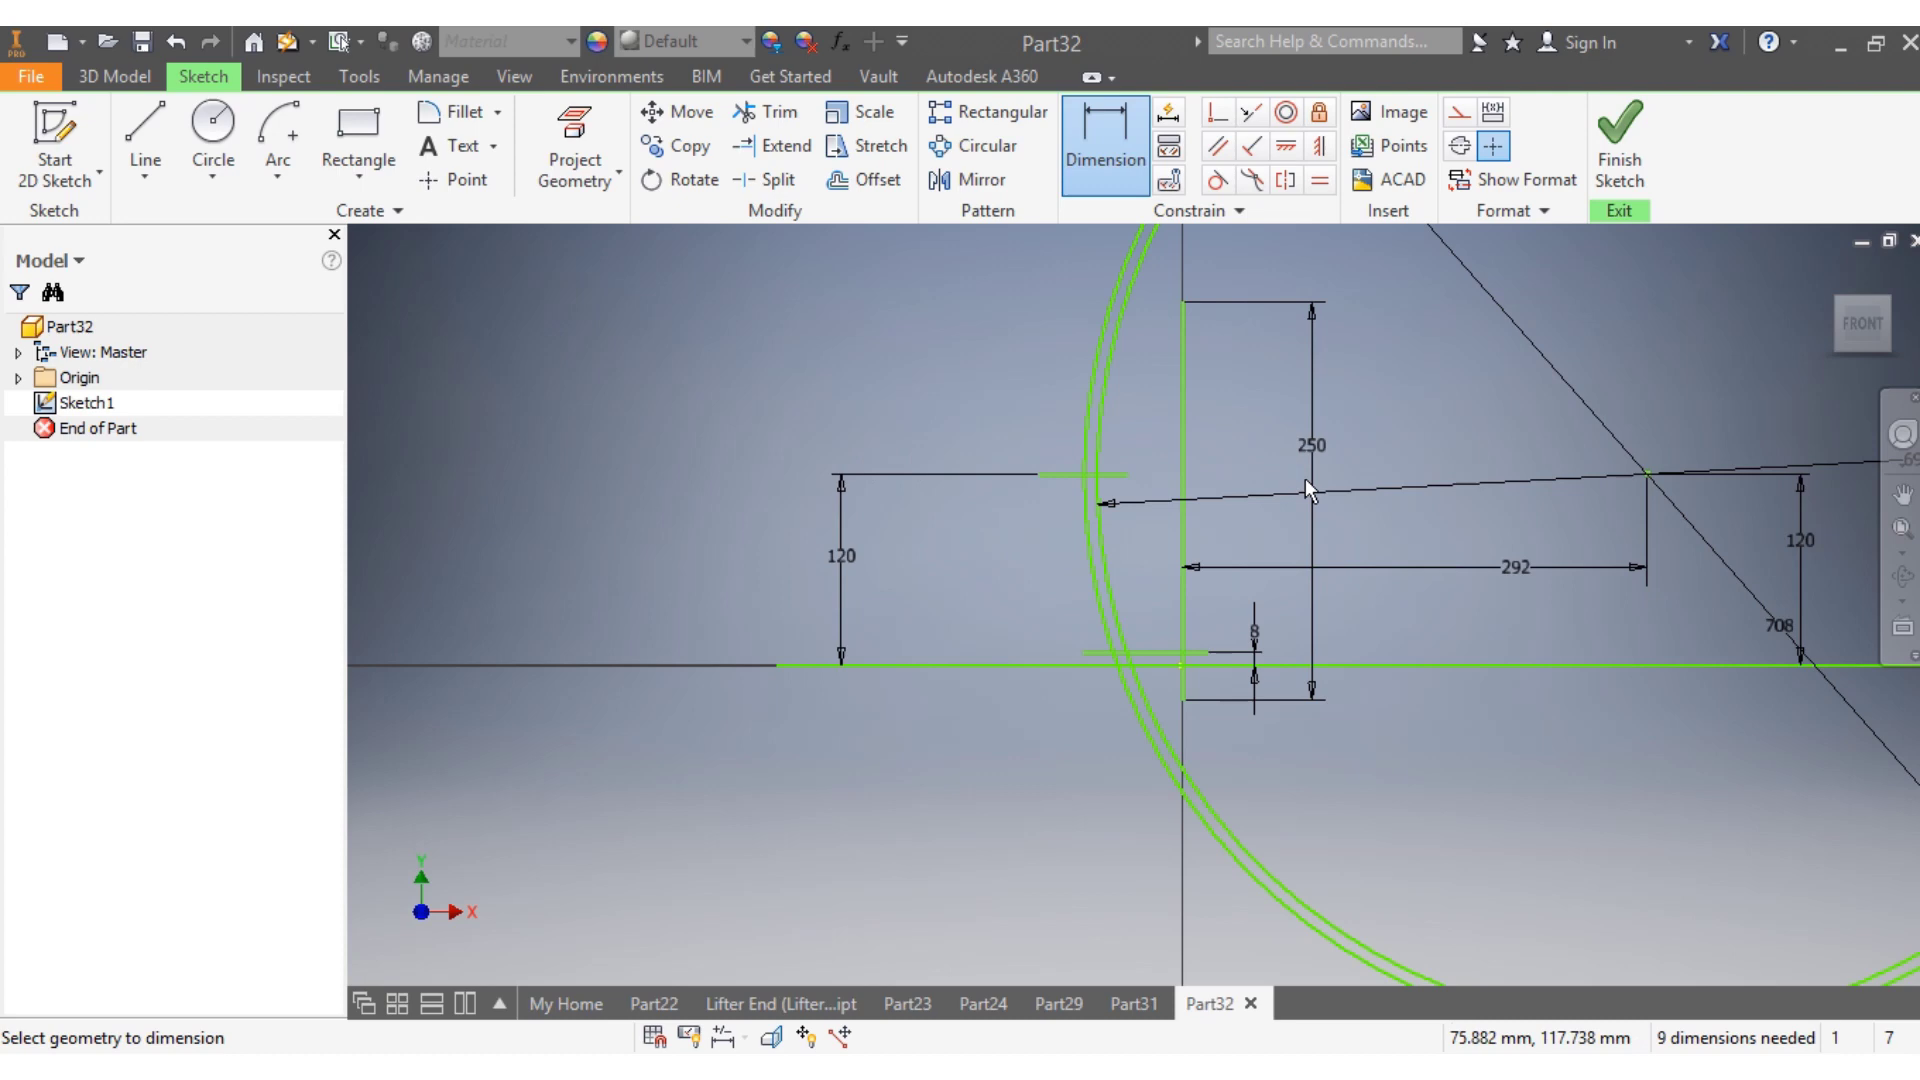
Trim away excess arc and line segments, leaving only the closed thin cup-wall profile with flat base
scroll(1201, 535, "up", 3)
key("Escape")
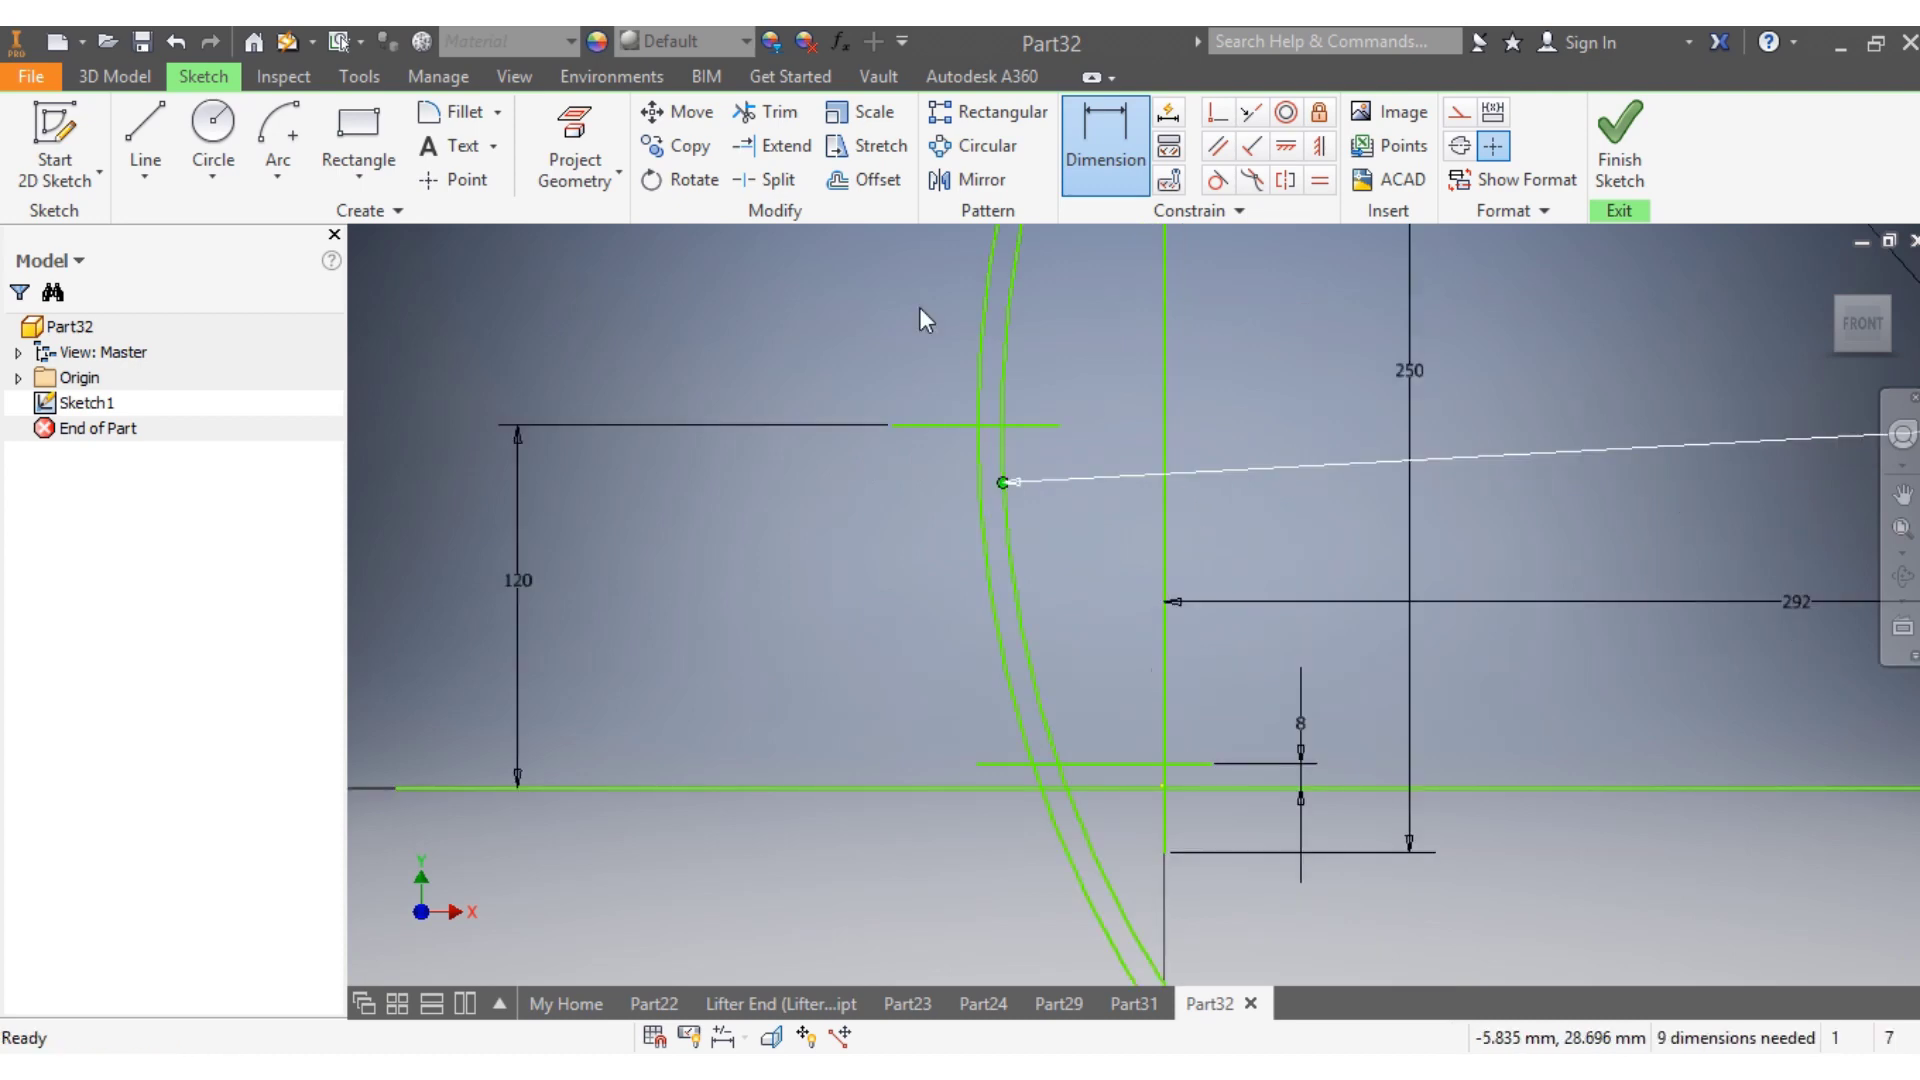
left_click(782, 117)
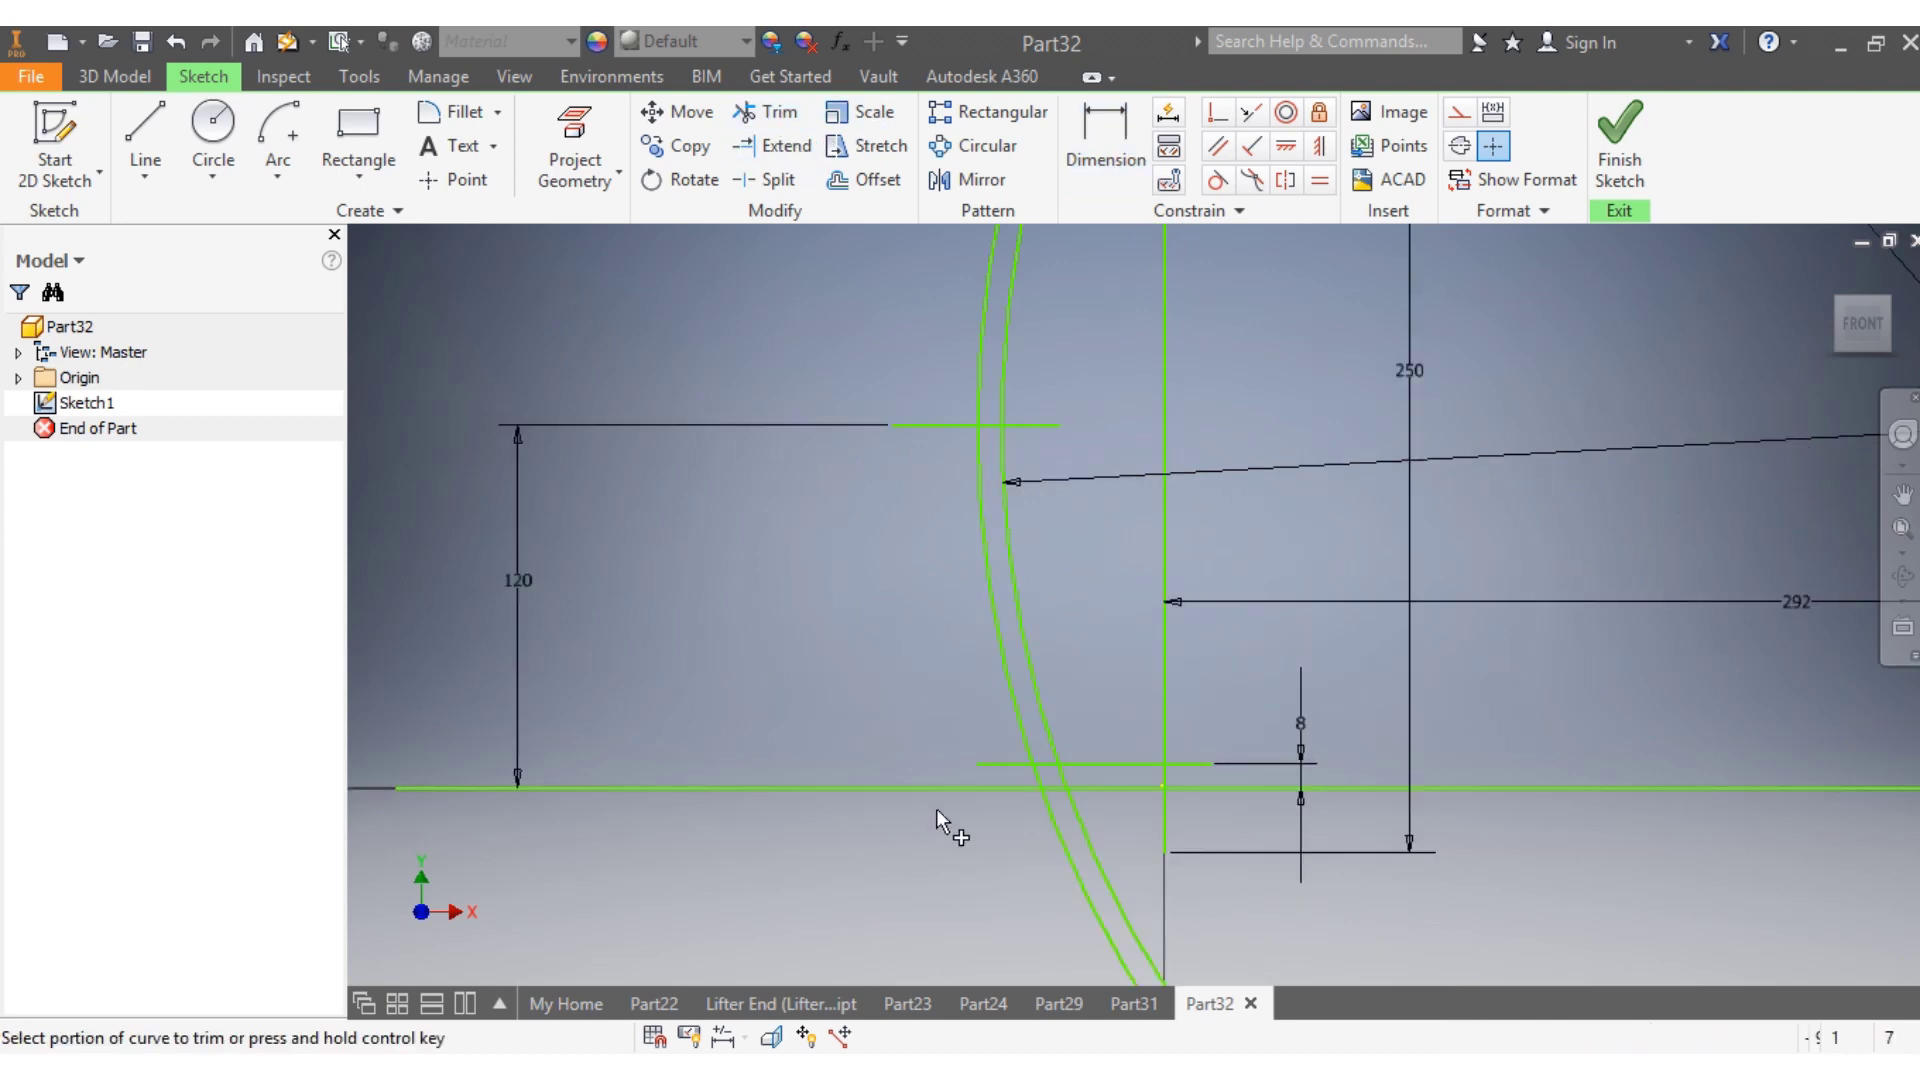
left_click(998, 766)
left_click(934, 427)
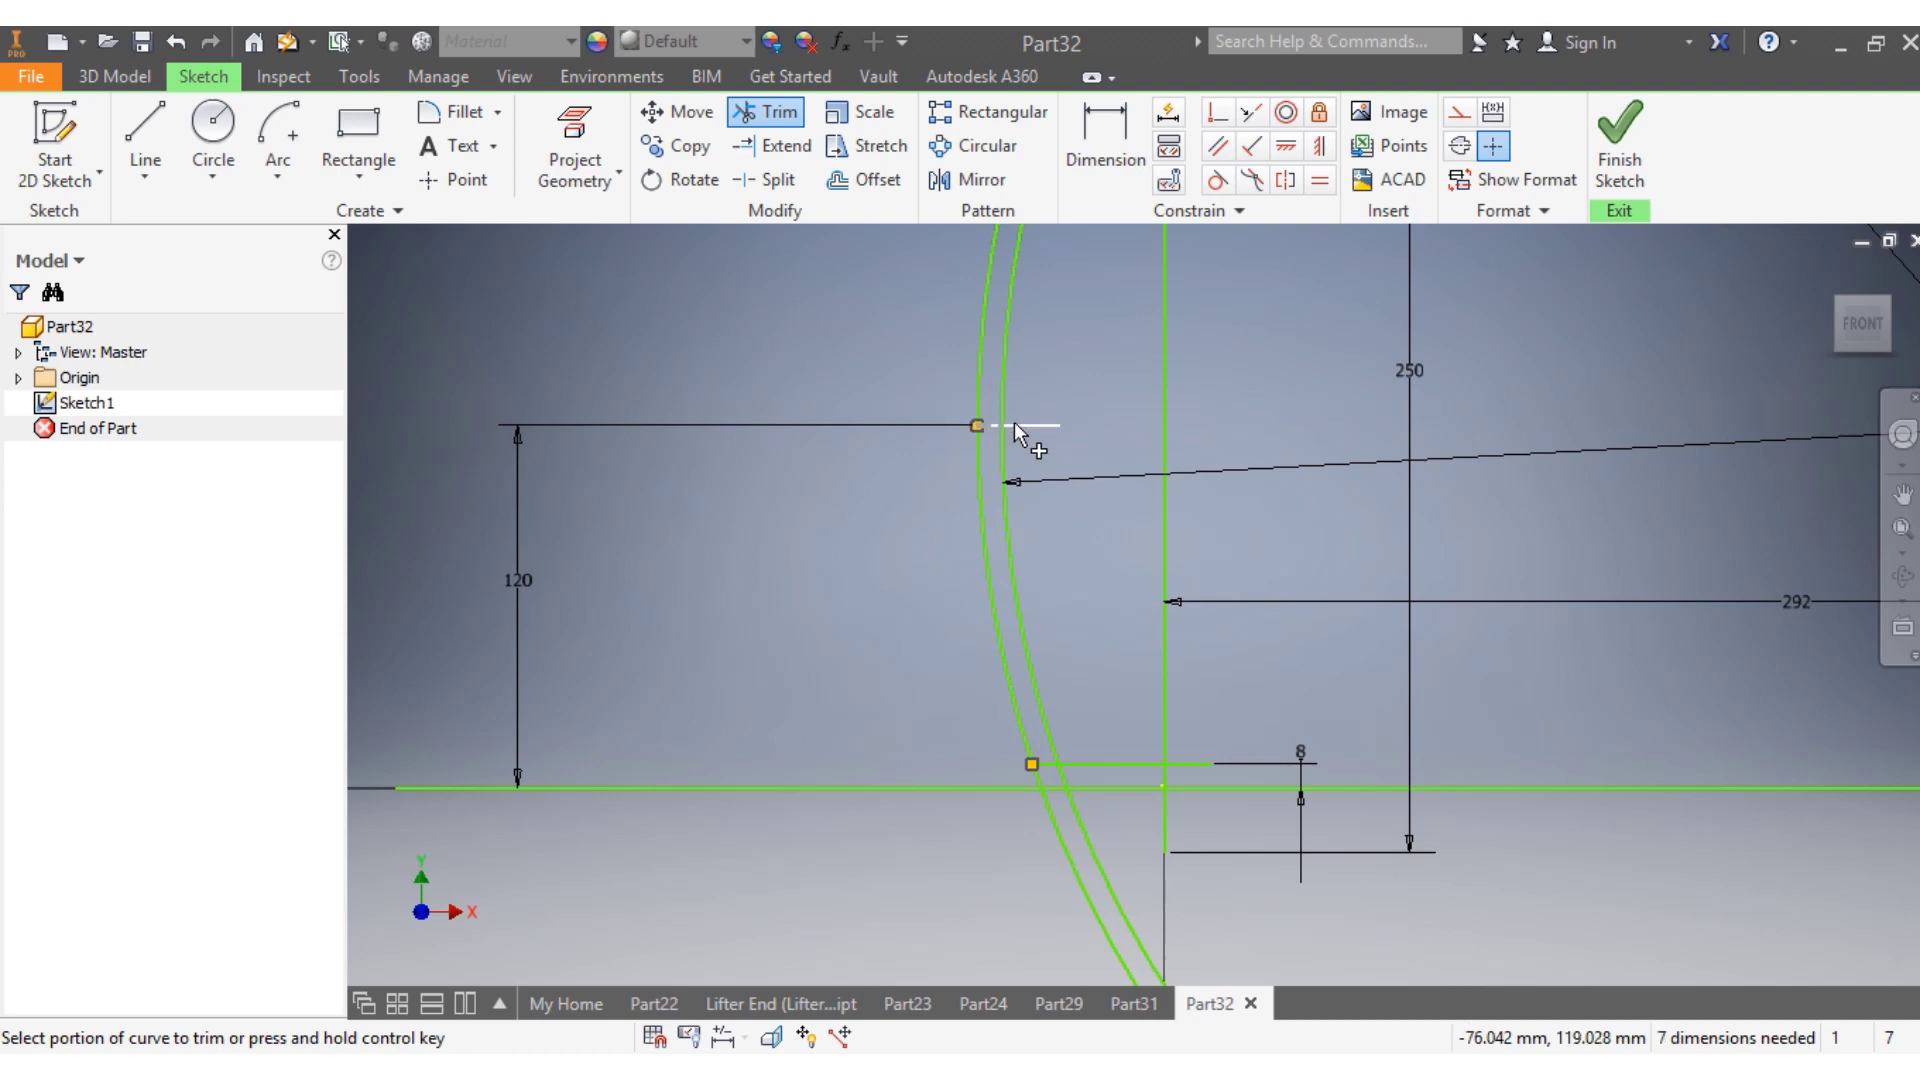
left_click(1030, 428)
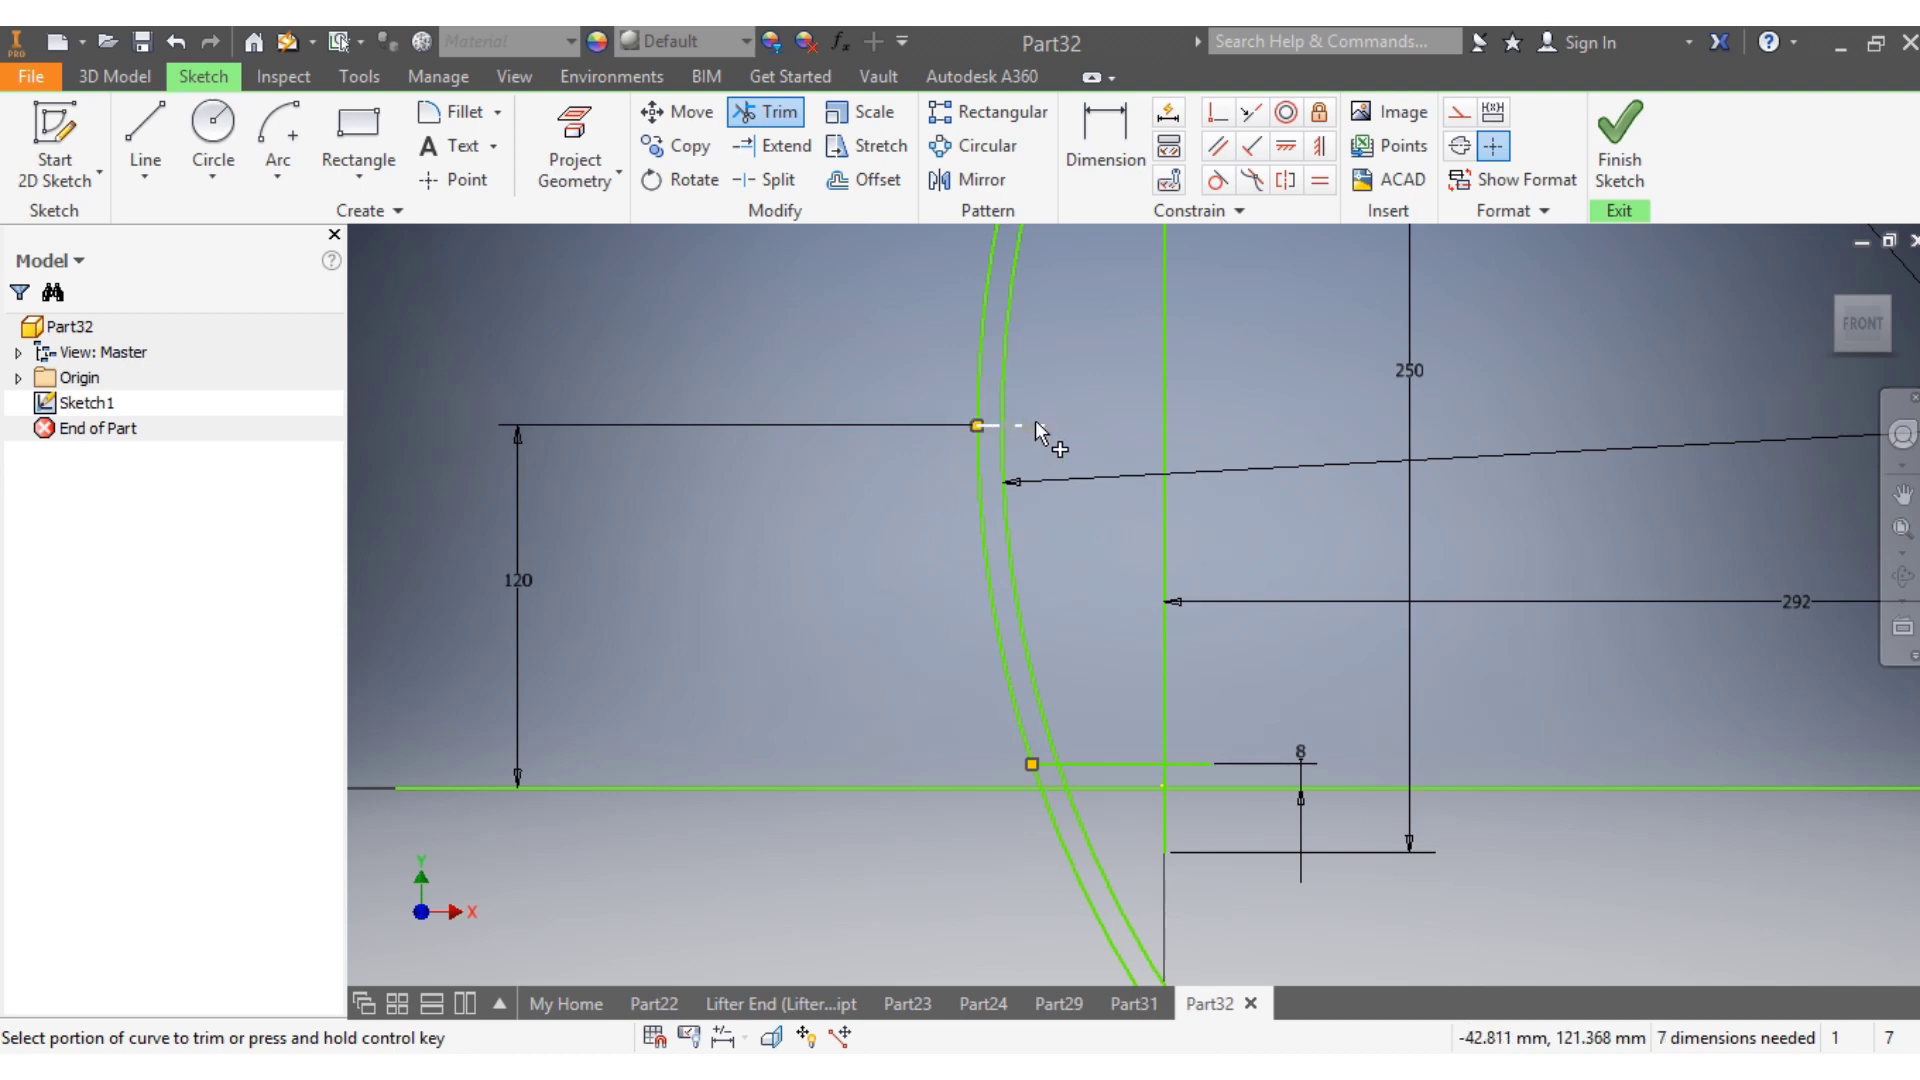
left_click(1046, 764)
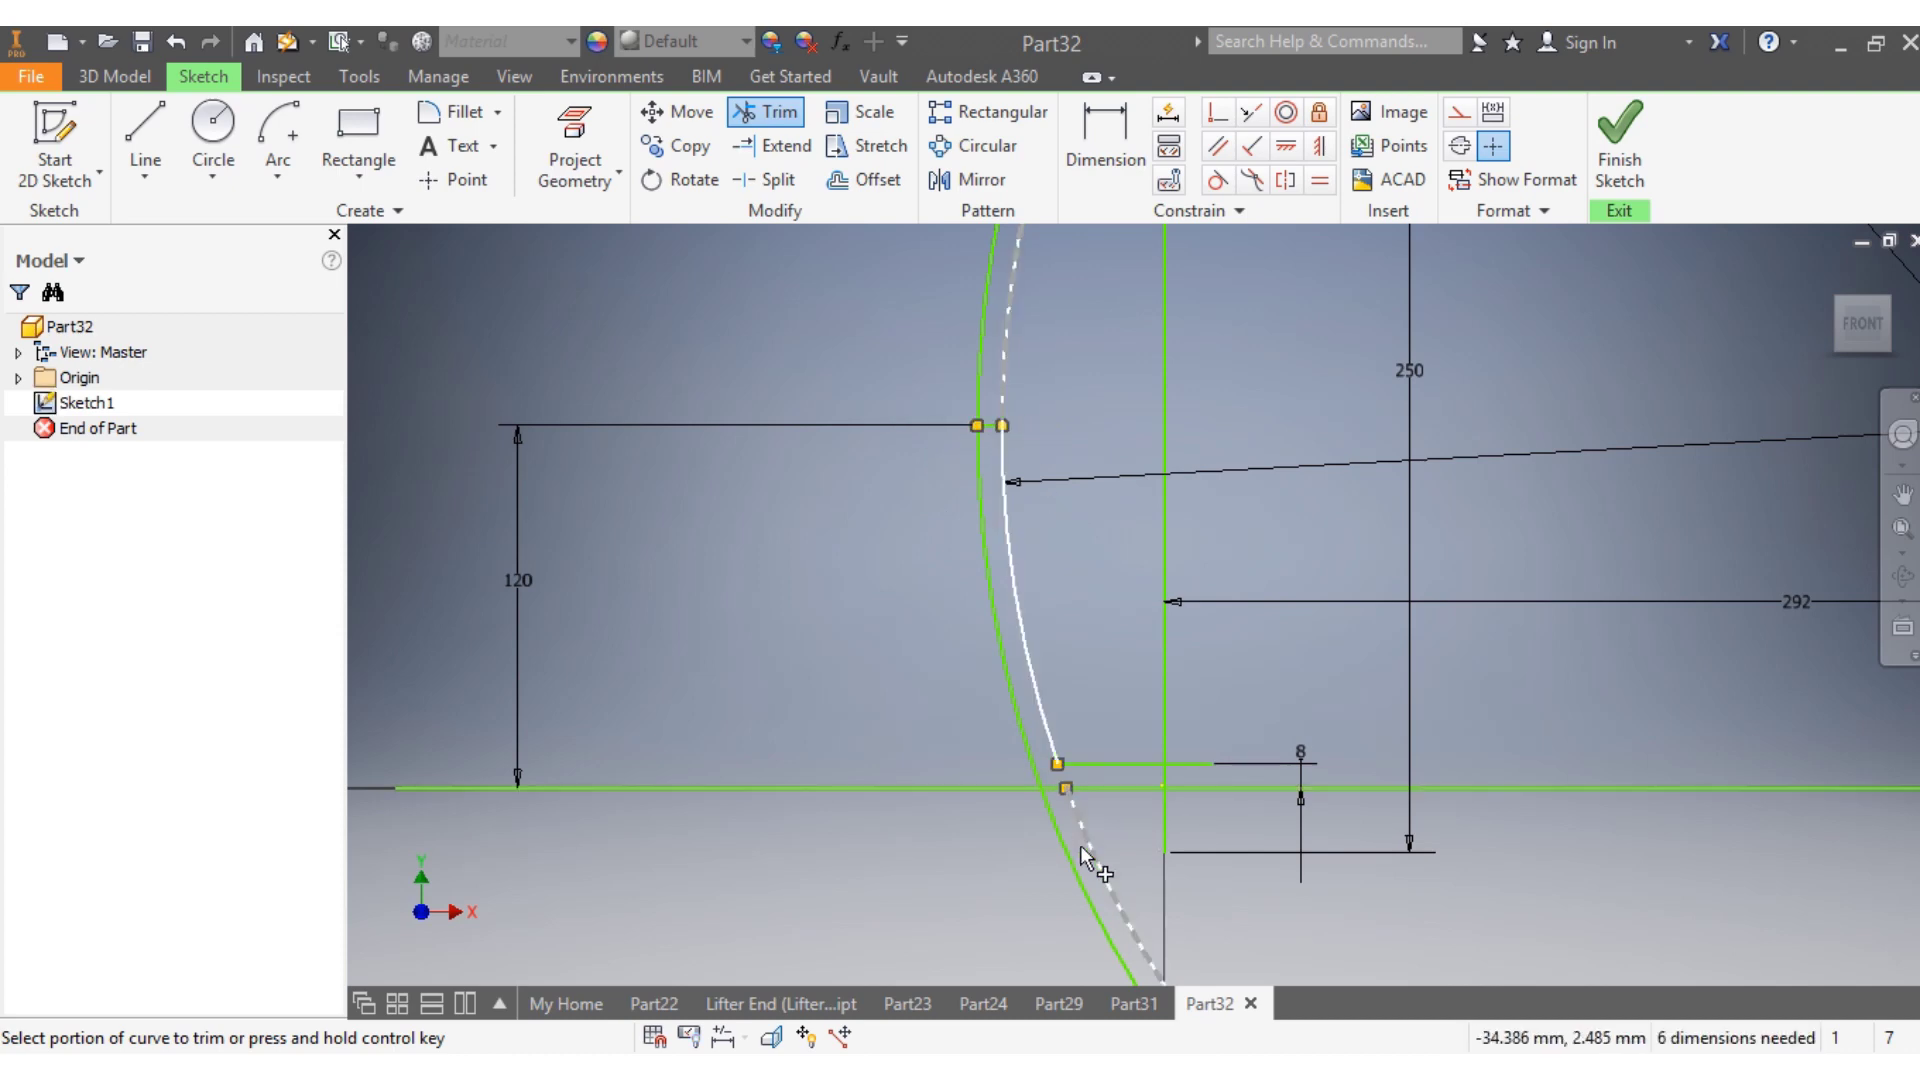
left_click(1205, 764)
scroll(1096, 883, "up", 3)
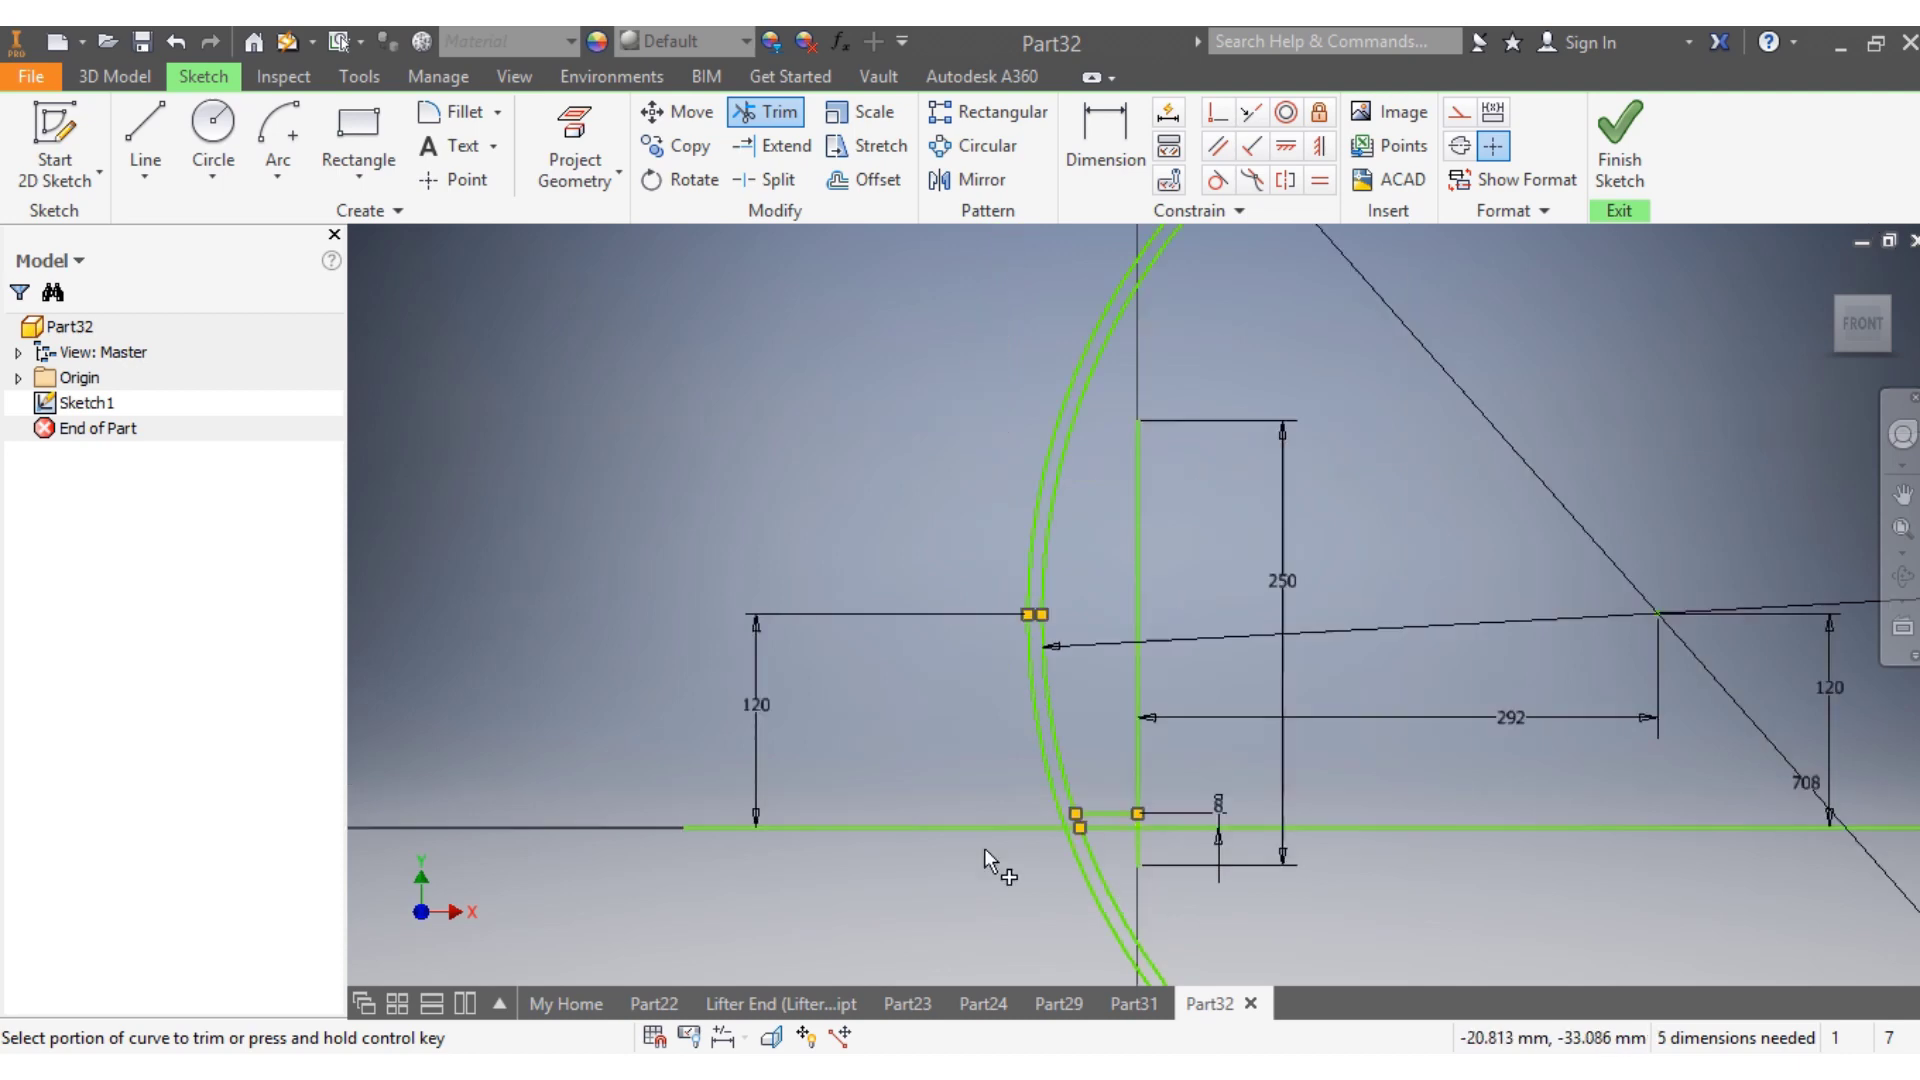
left_click(961, 830)
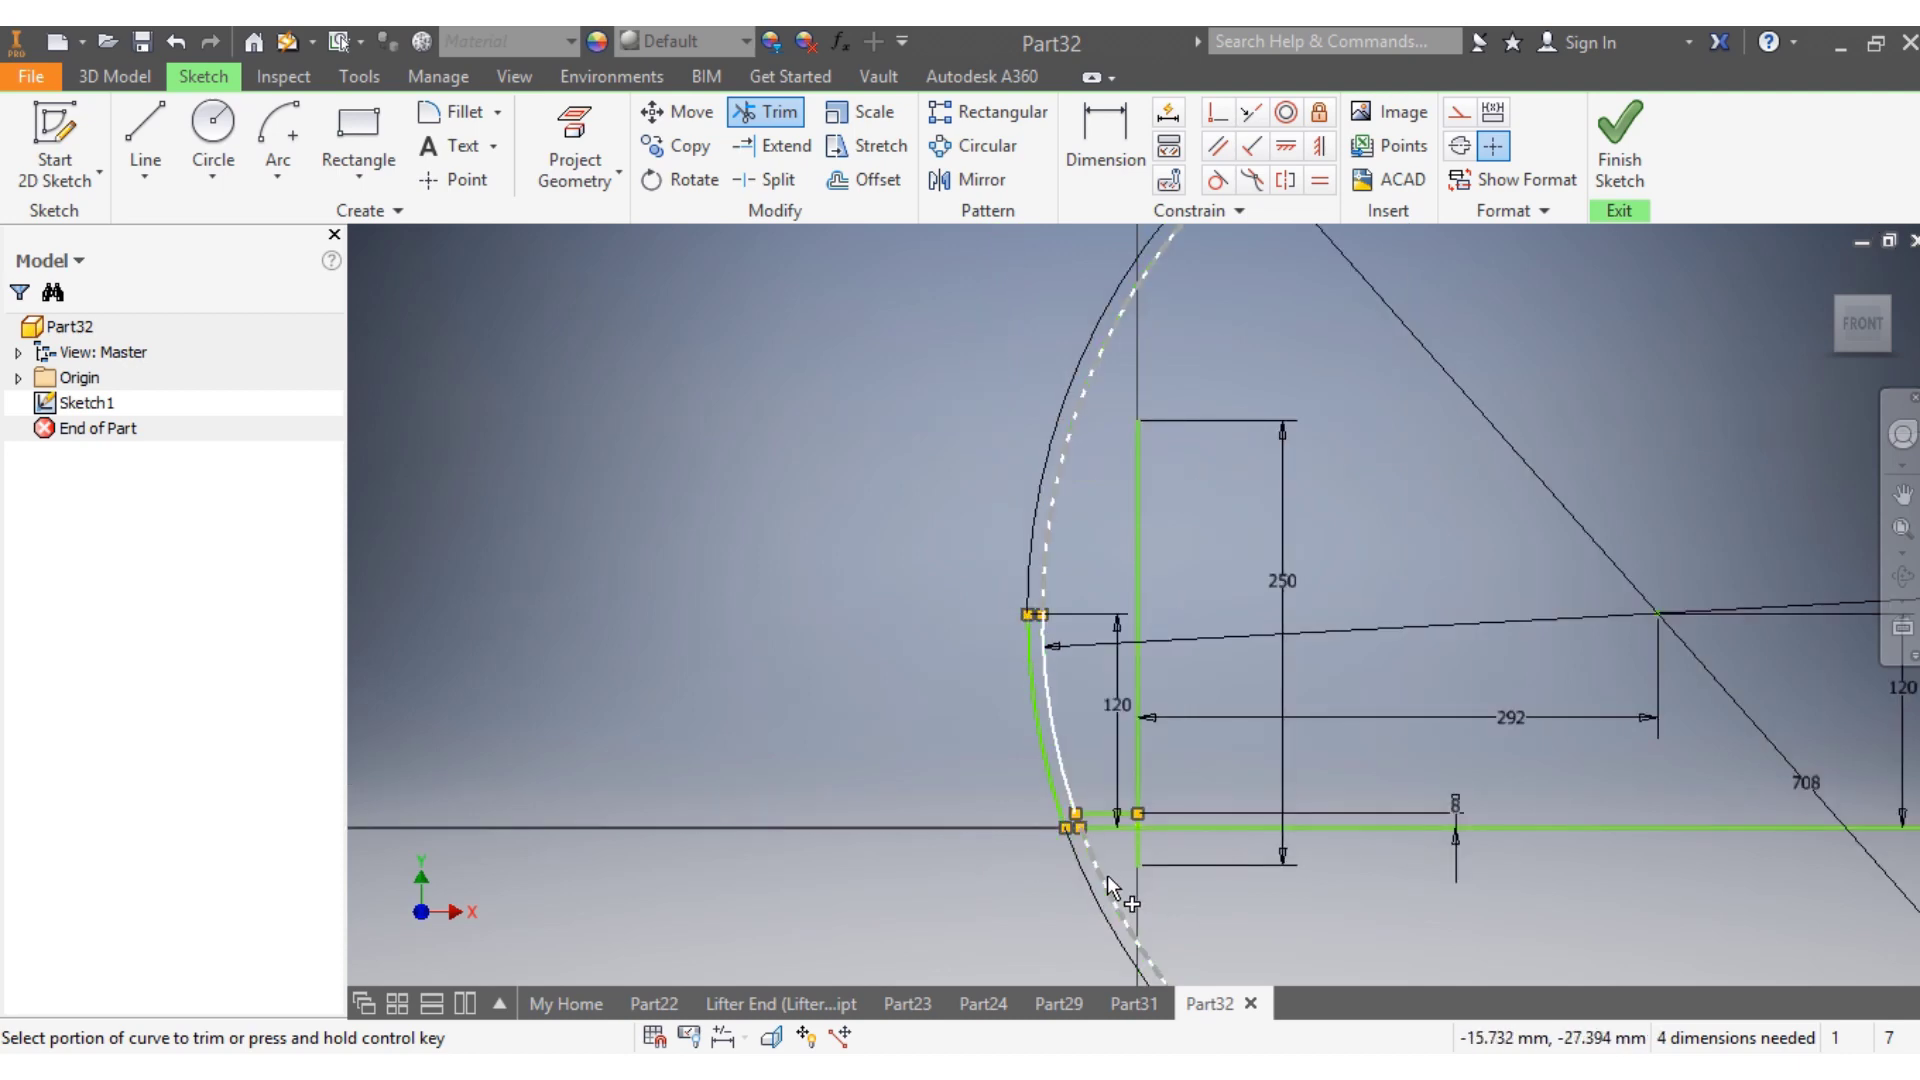
left_click(1107, 887)
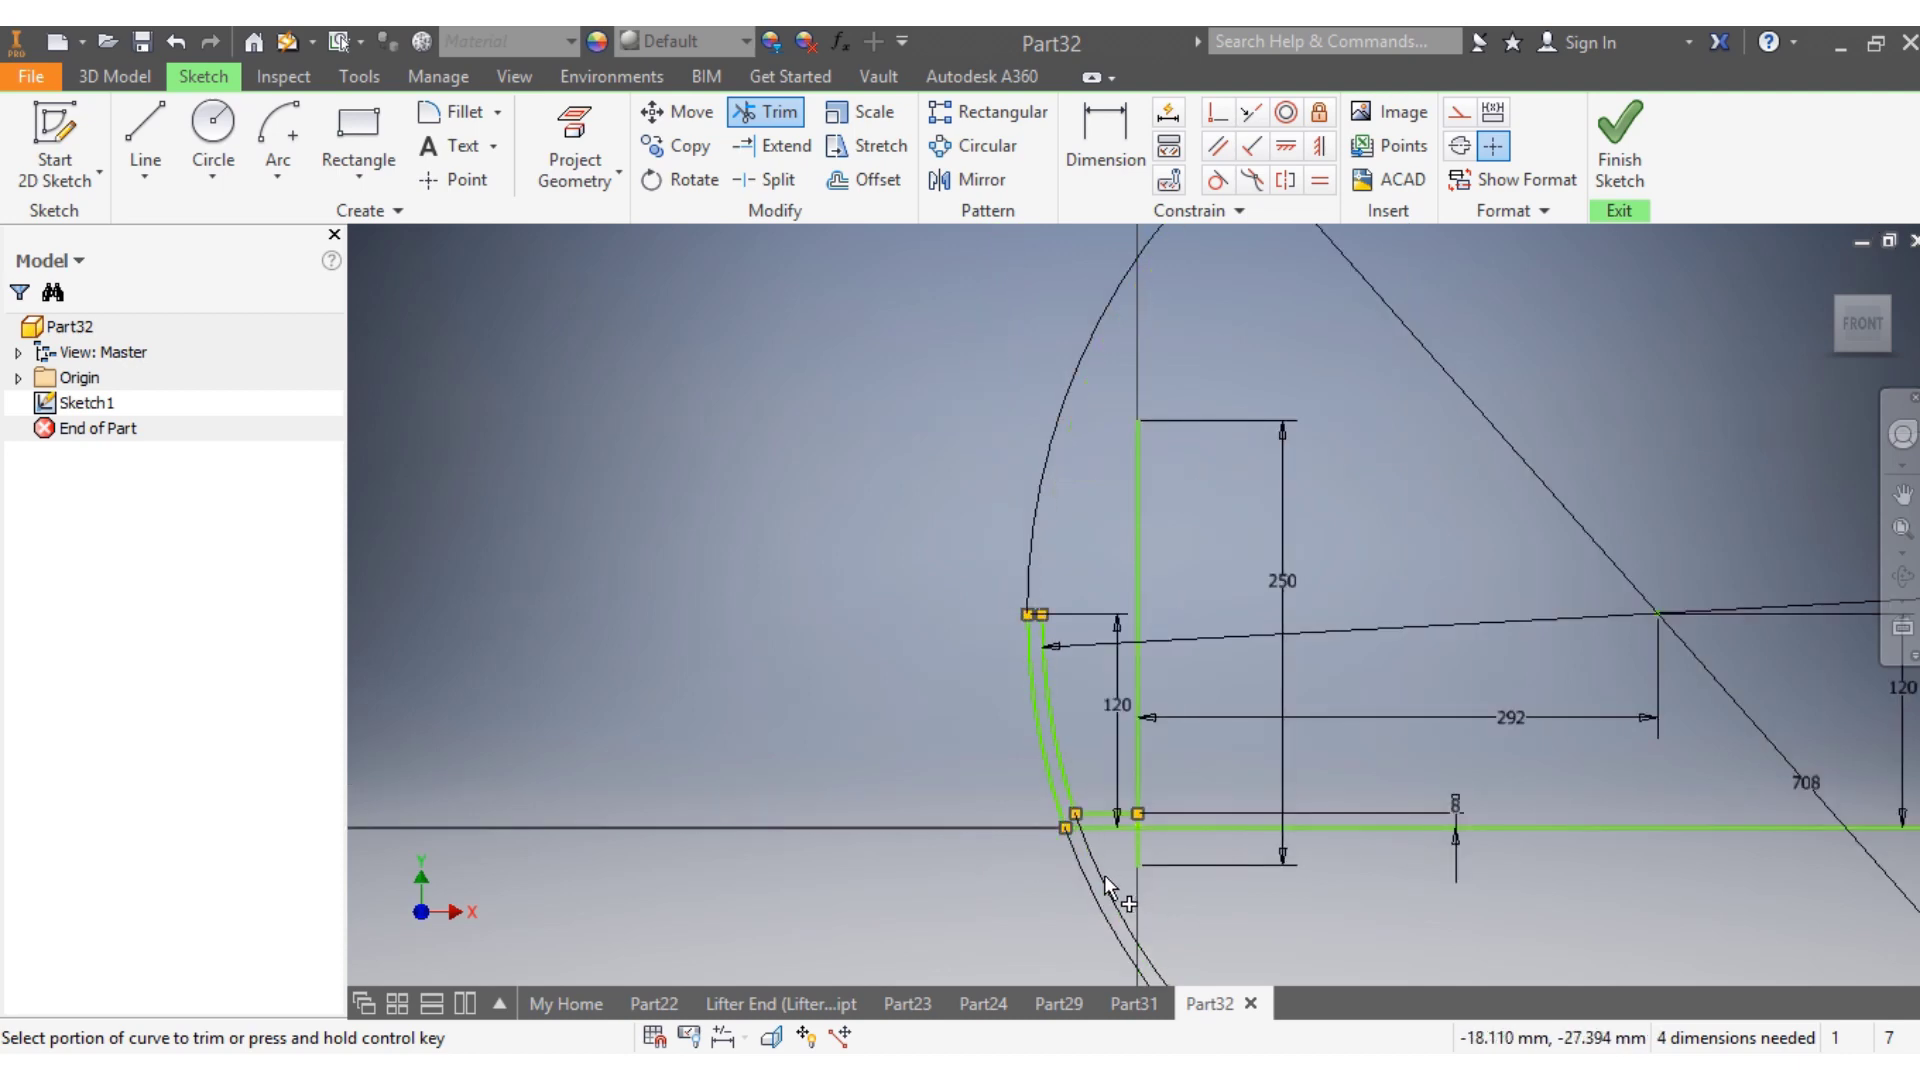
left_click(1306, 828)
scroll(1283, 931, "up", 2)
scroll(1254, 934, "down", 5)
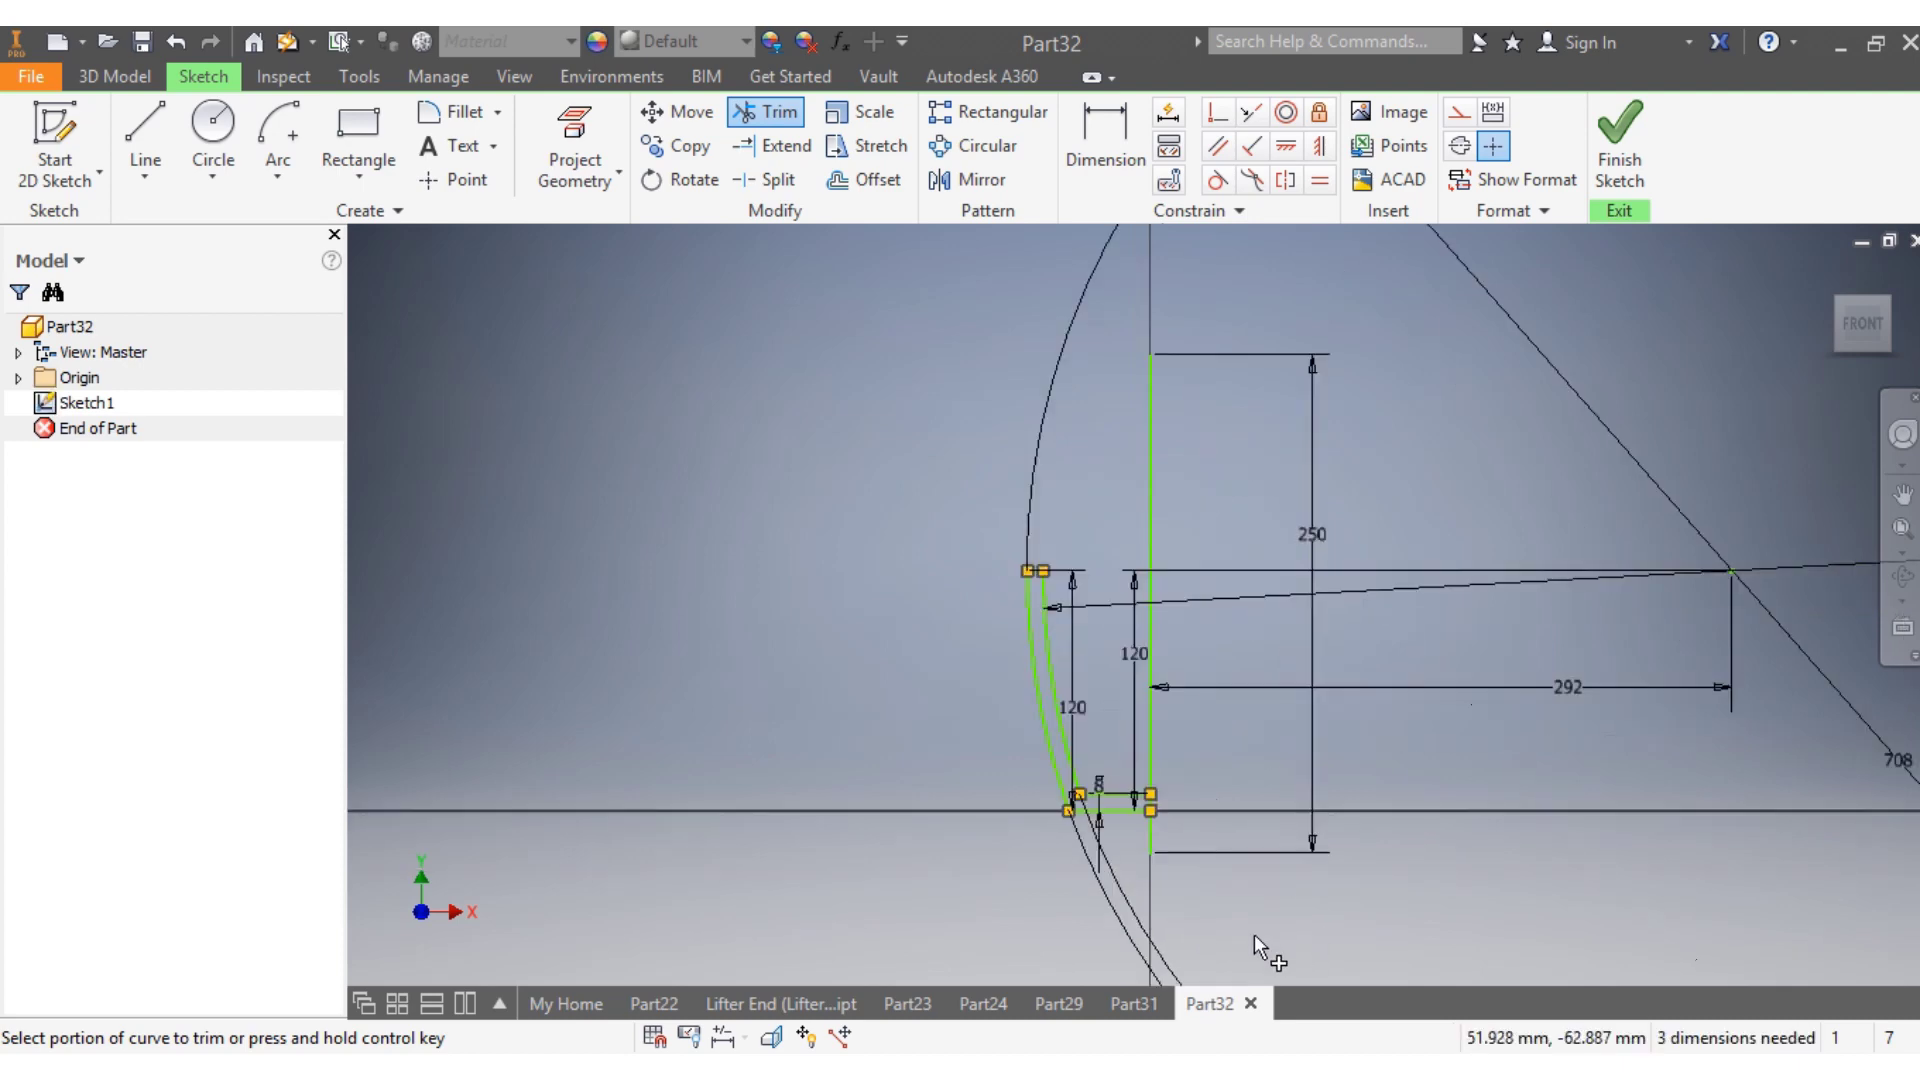
key("Escape")
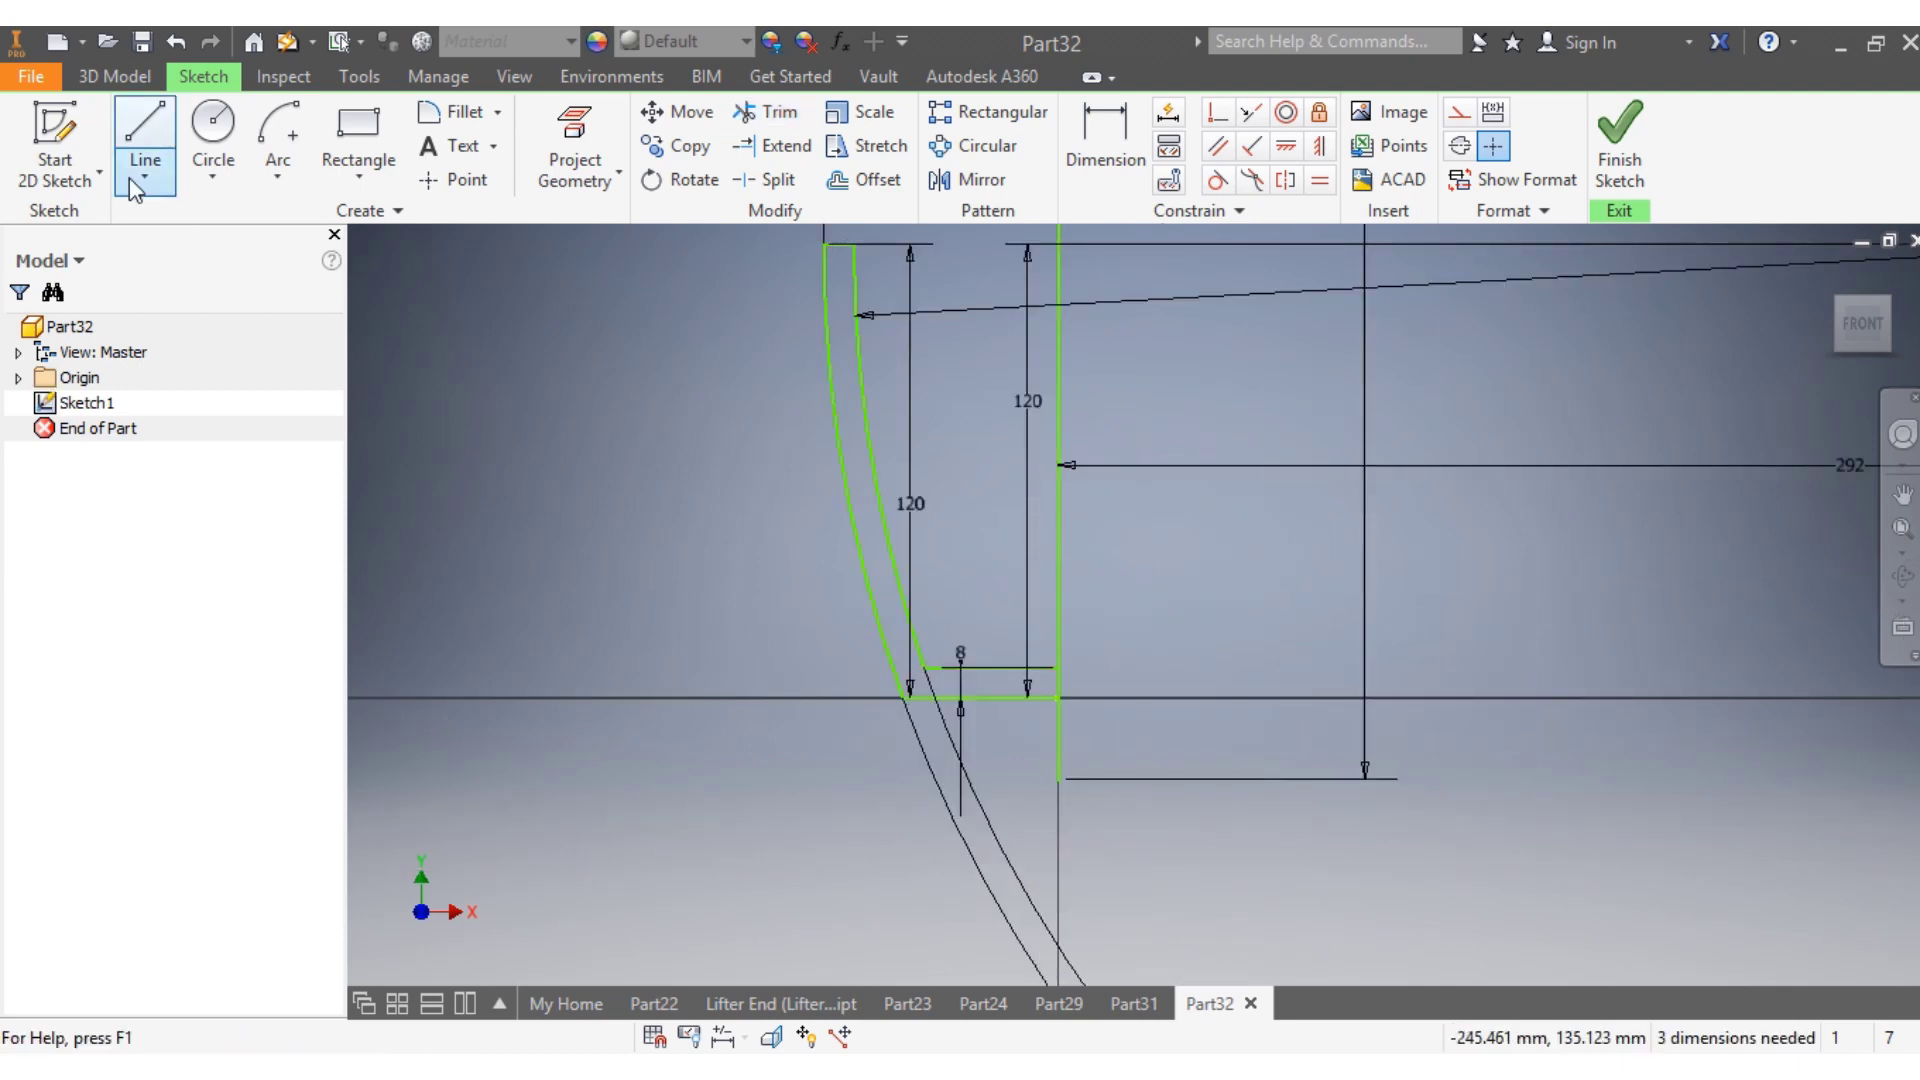
Revolve the wall profile a full turn about the centre line to create Revolution1
left_click(114, 76)
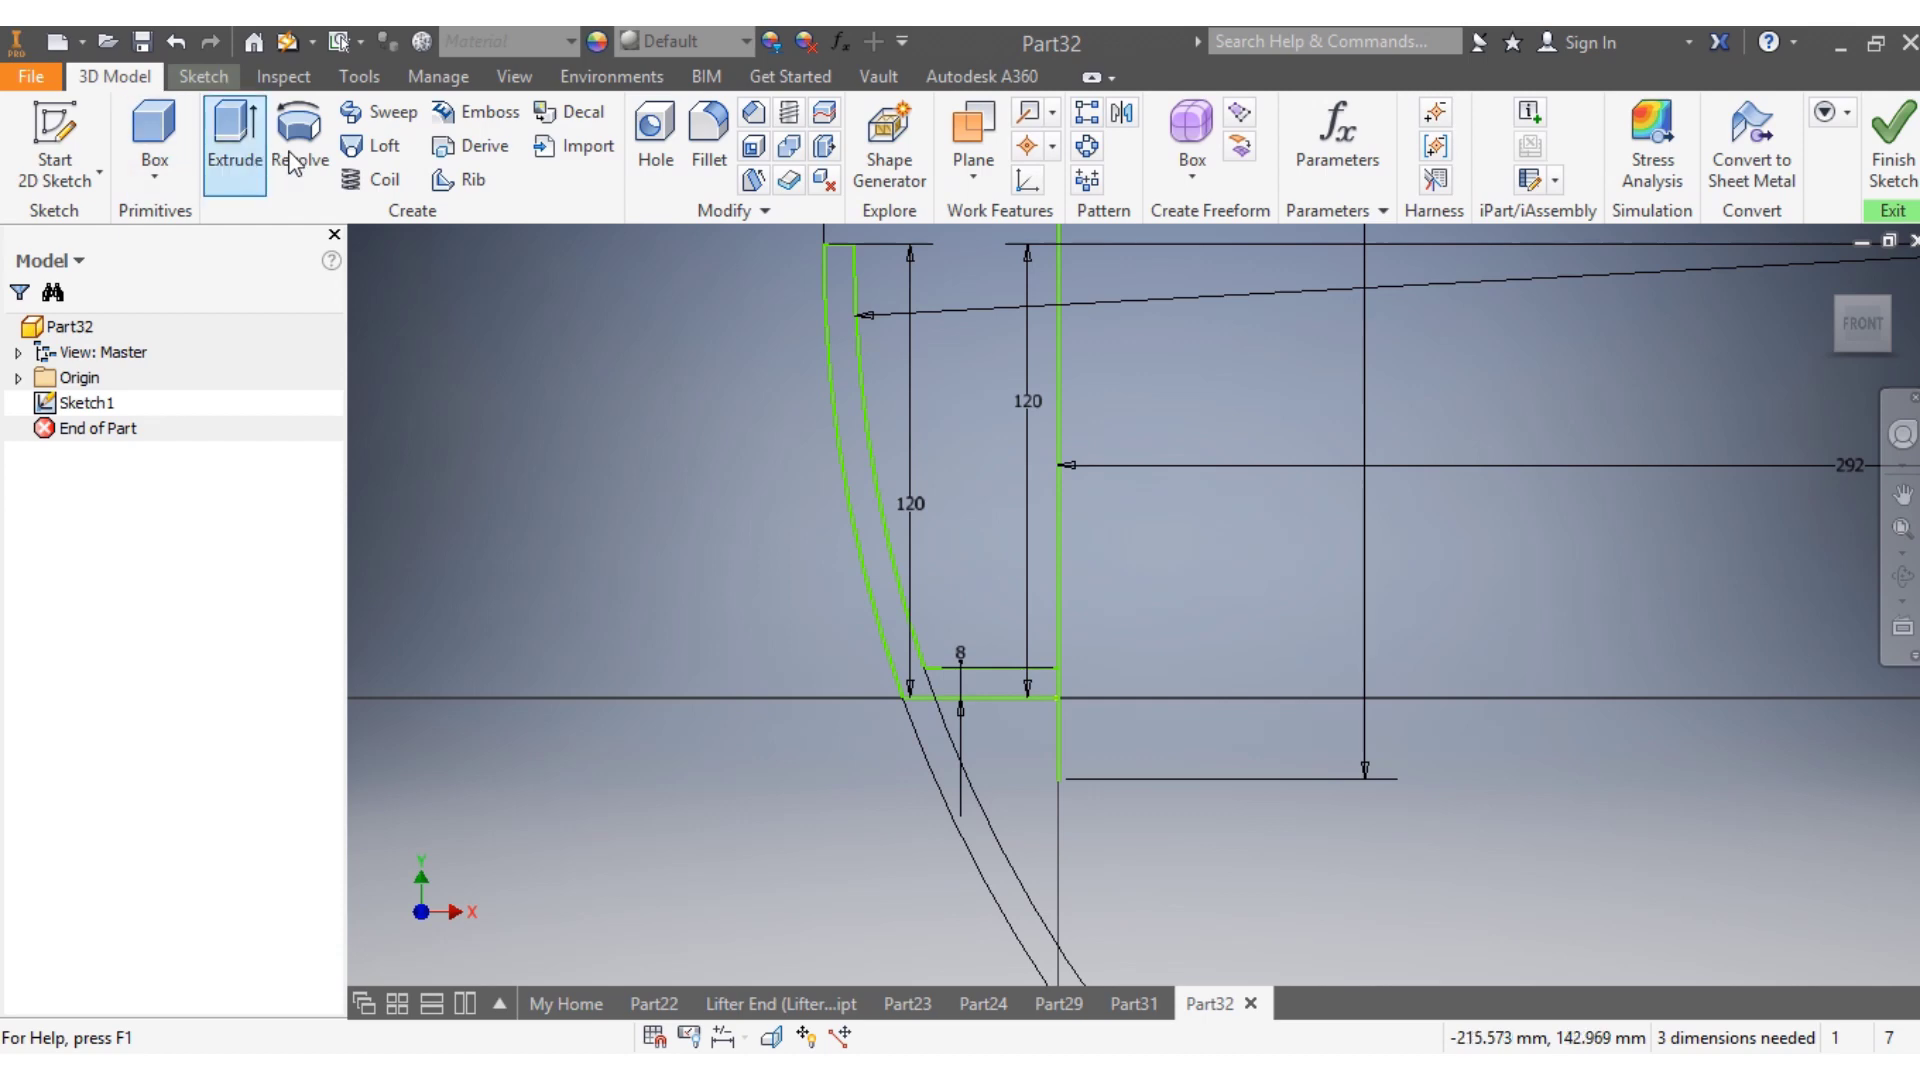
left_click(297, 150)
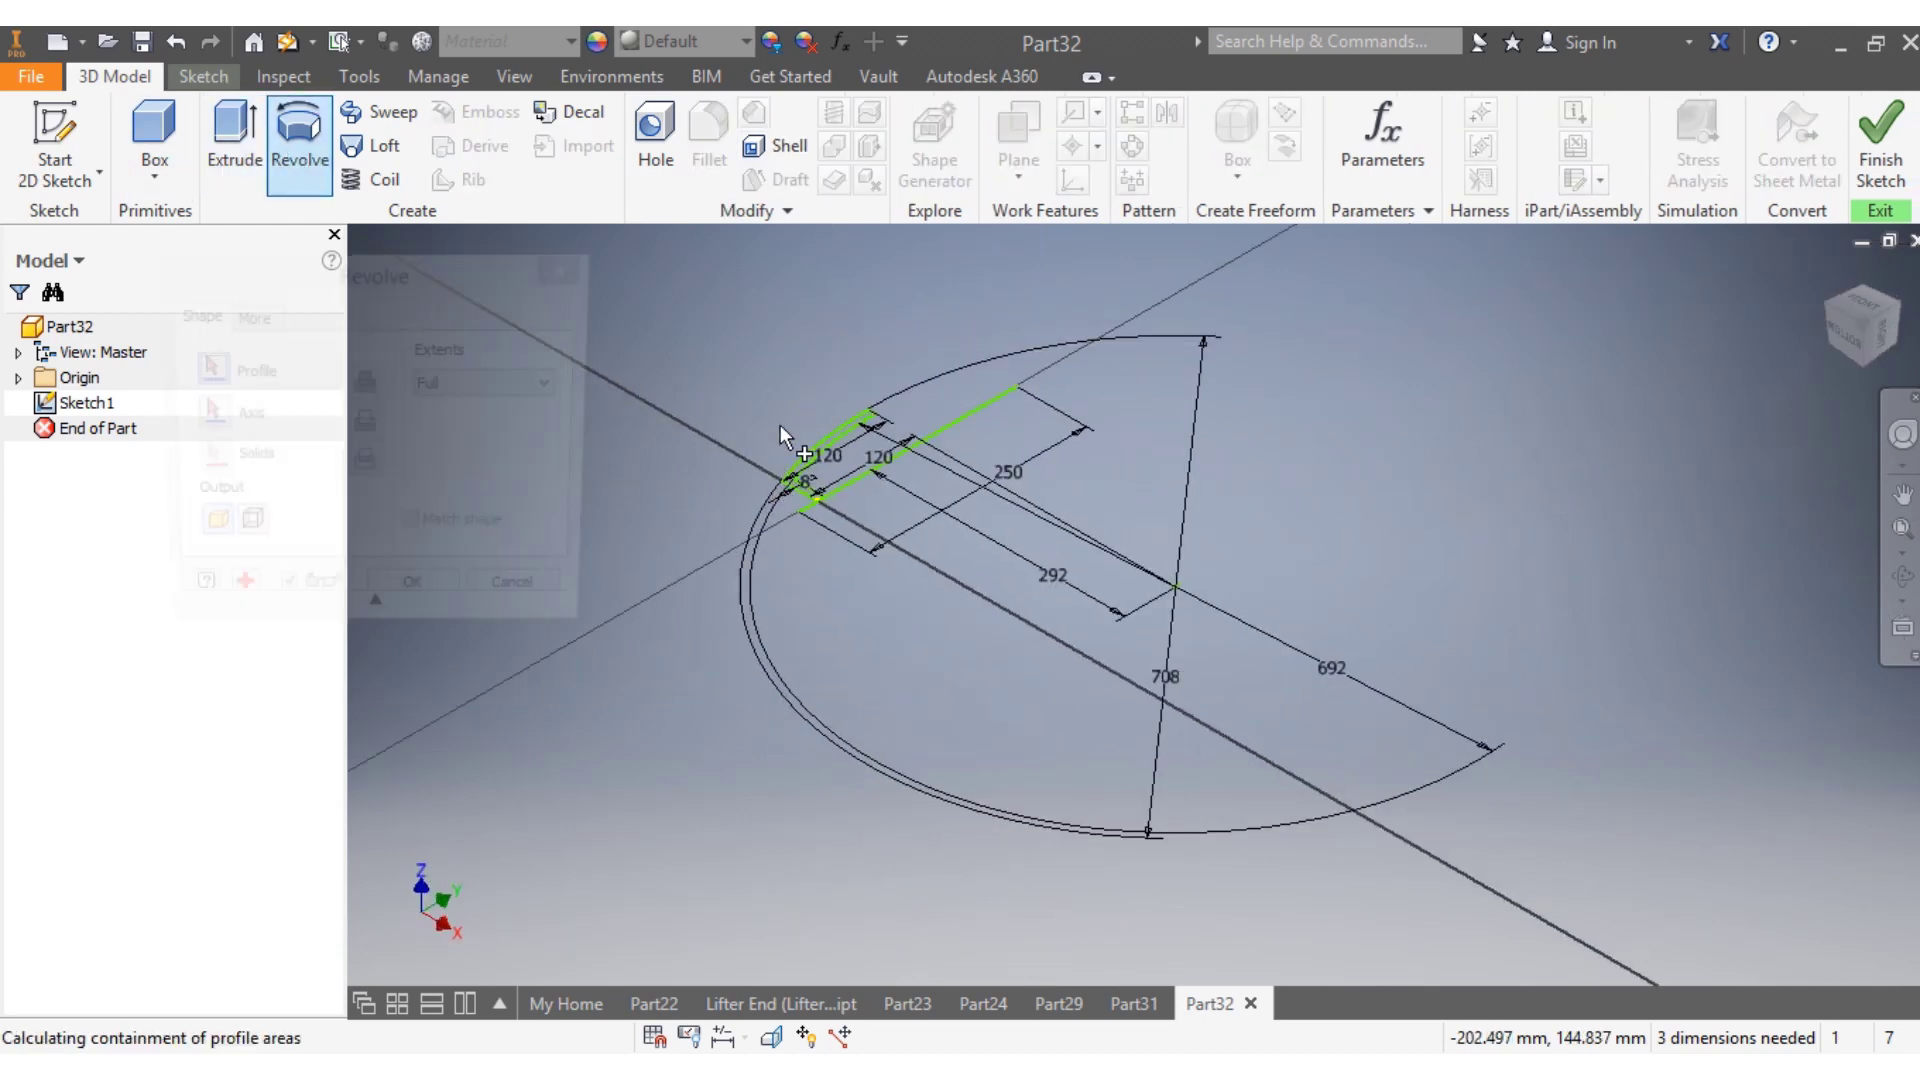
scroll(780, 424, "down", 2)
left_click(829, 483)
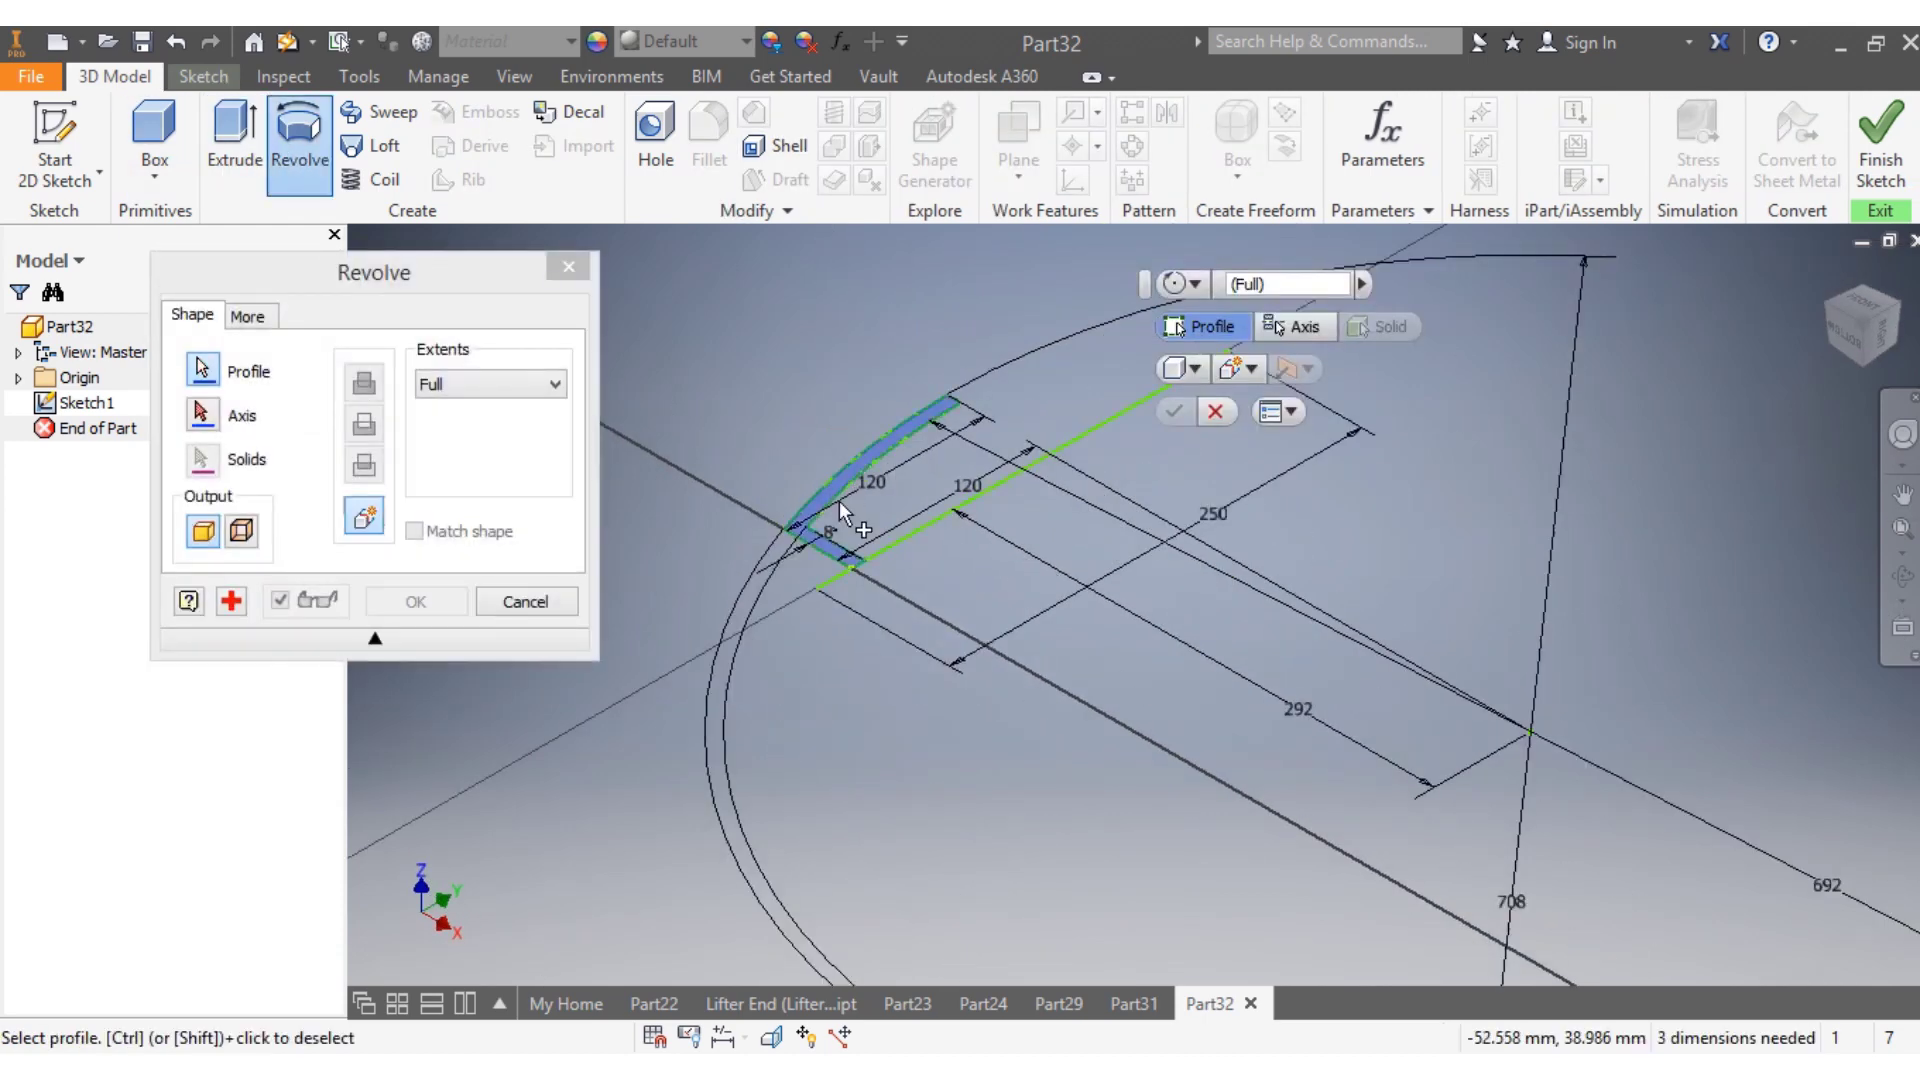
left_click(203, 413)
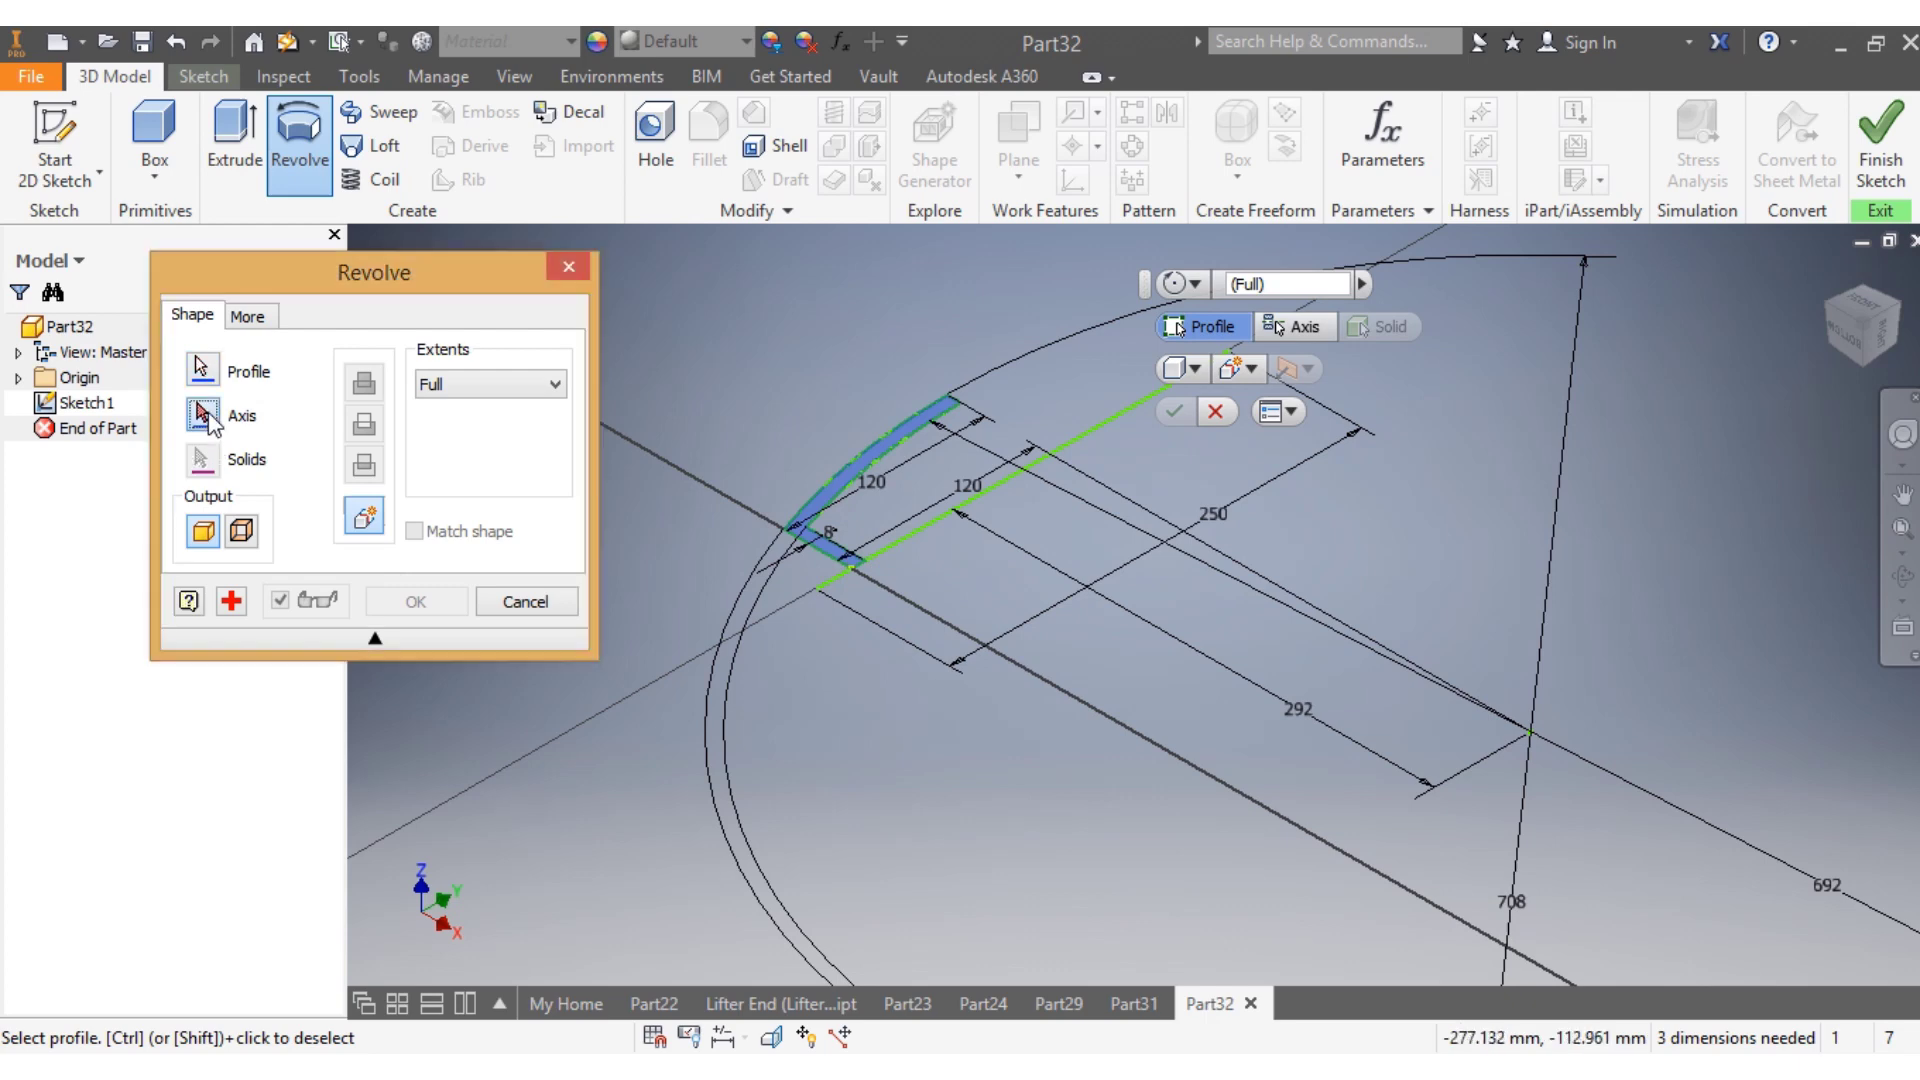
left_click(819, 581)
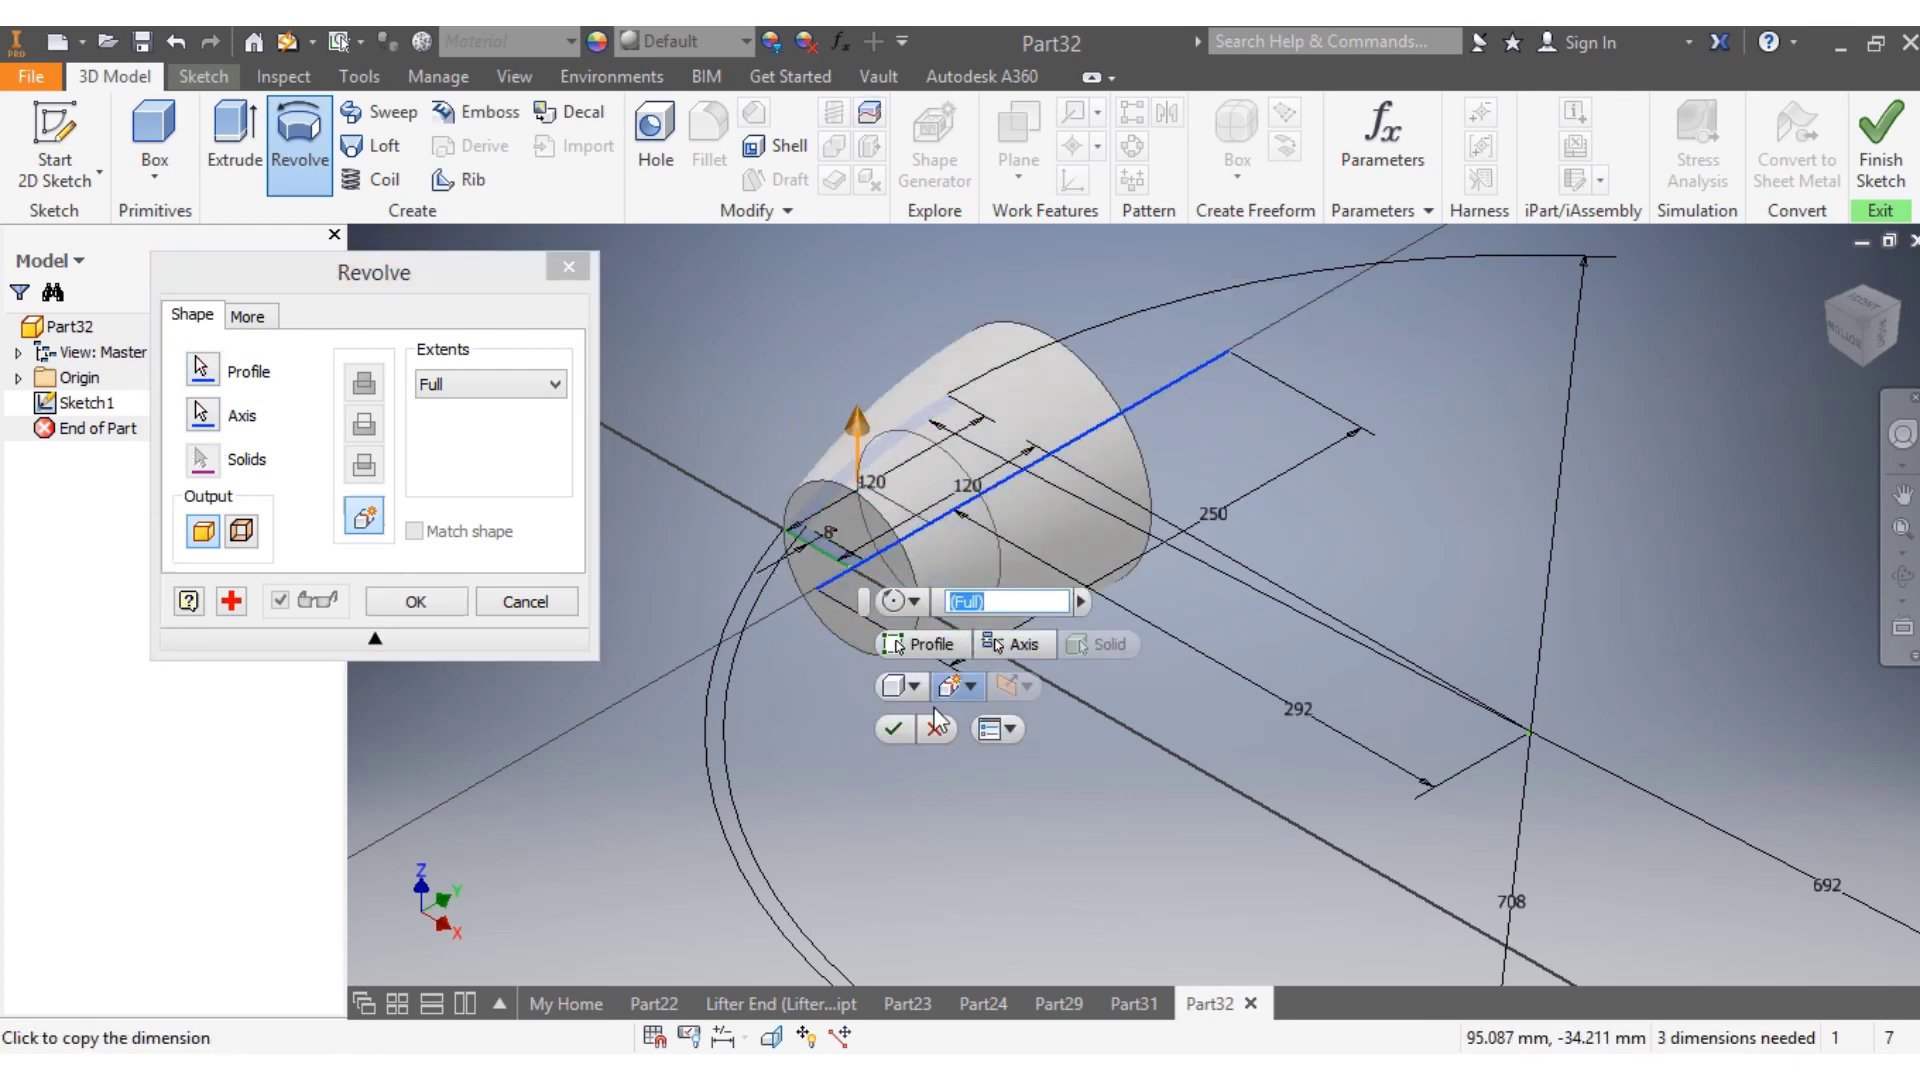
key("Return")
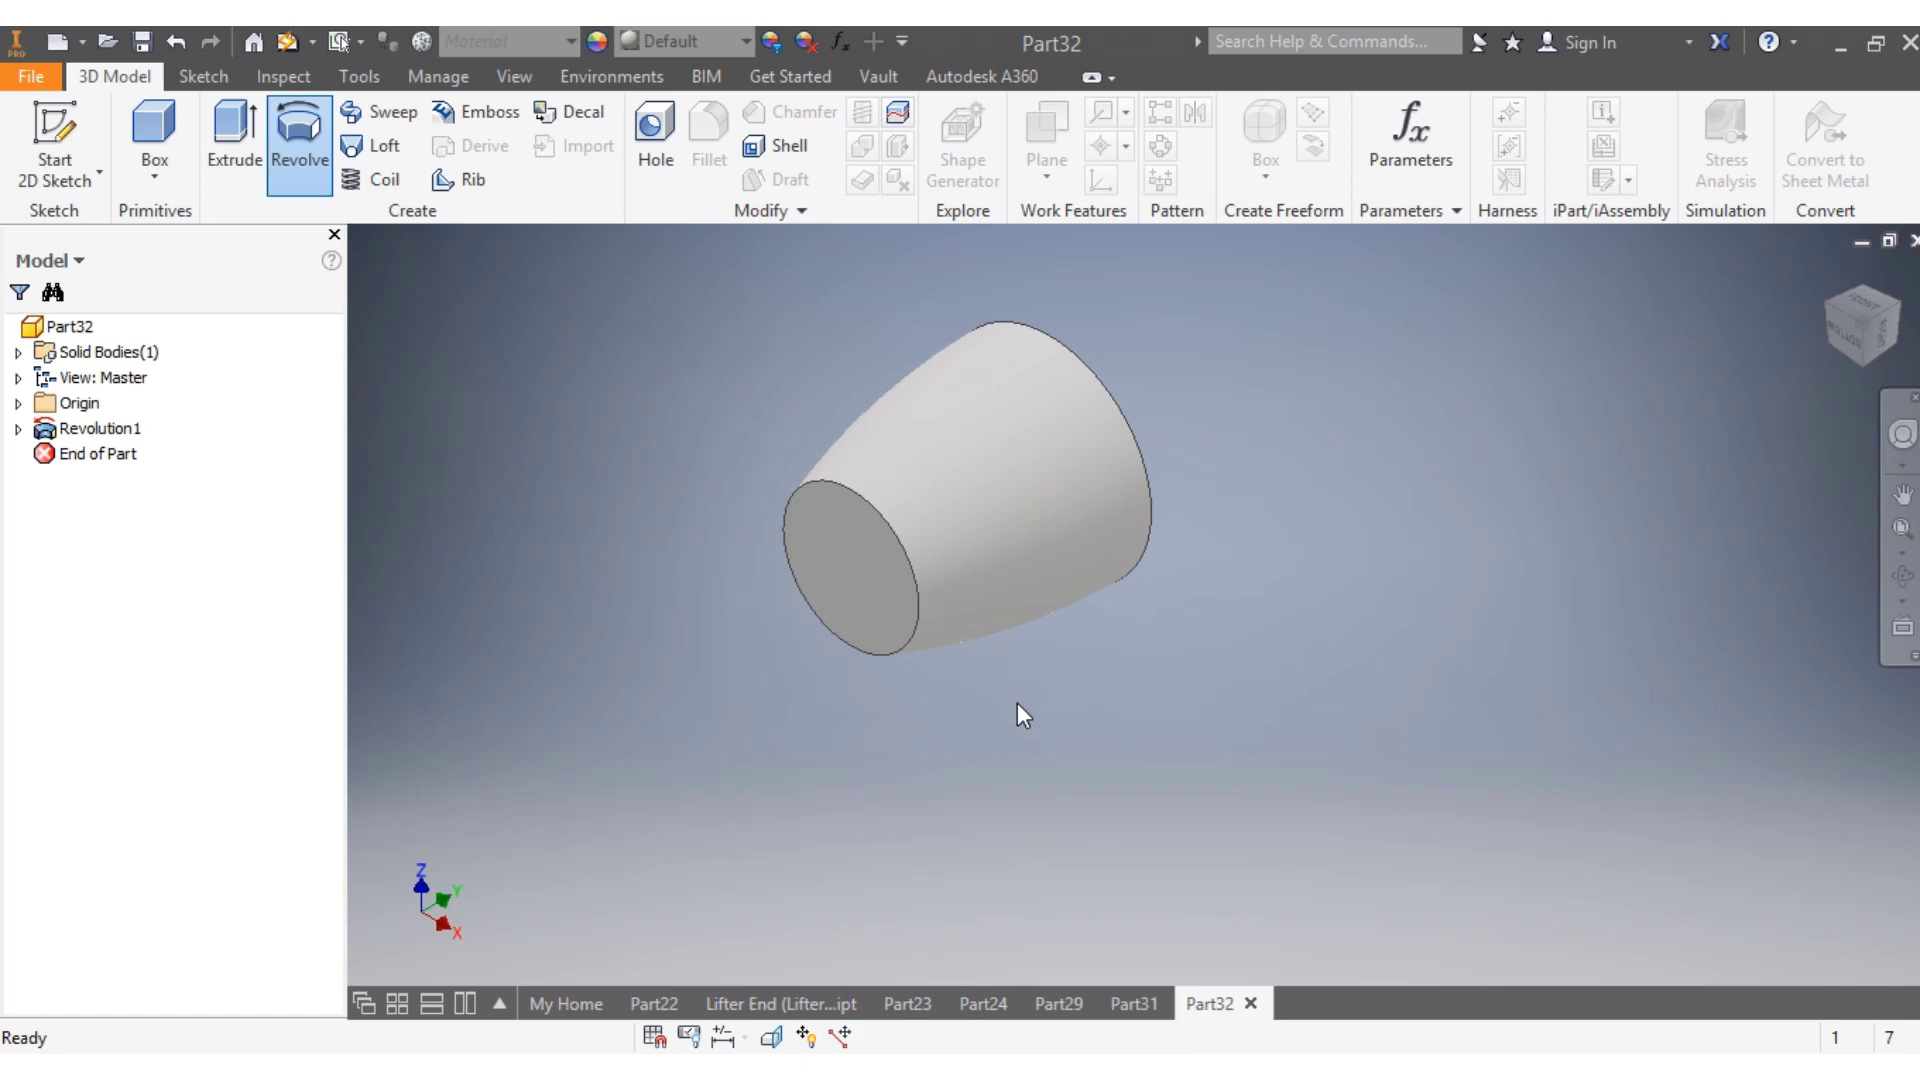
Set the Front view with the cup upright and show the origin planes
left_click(1858, 320)
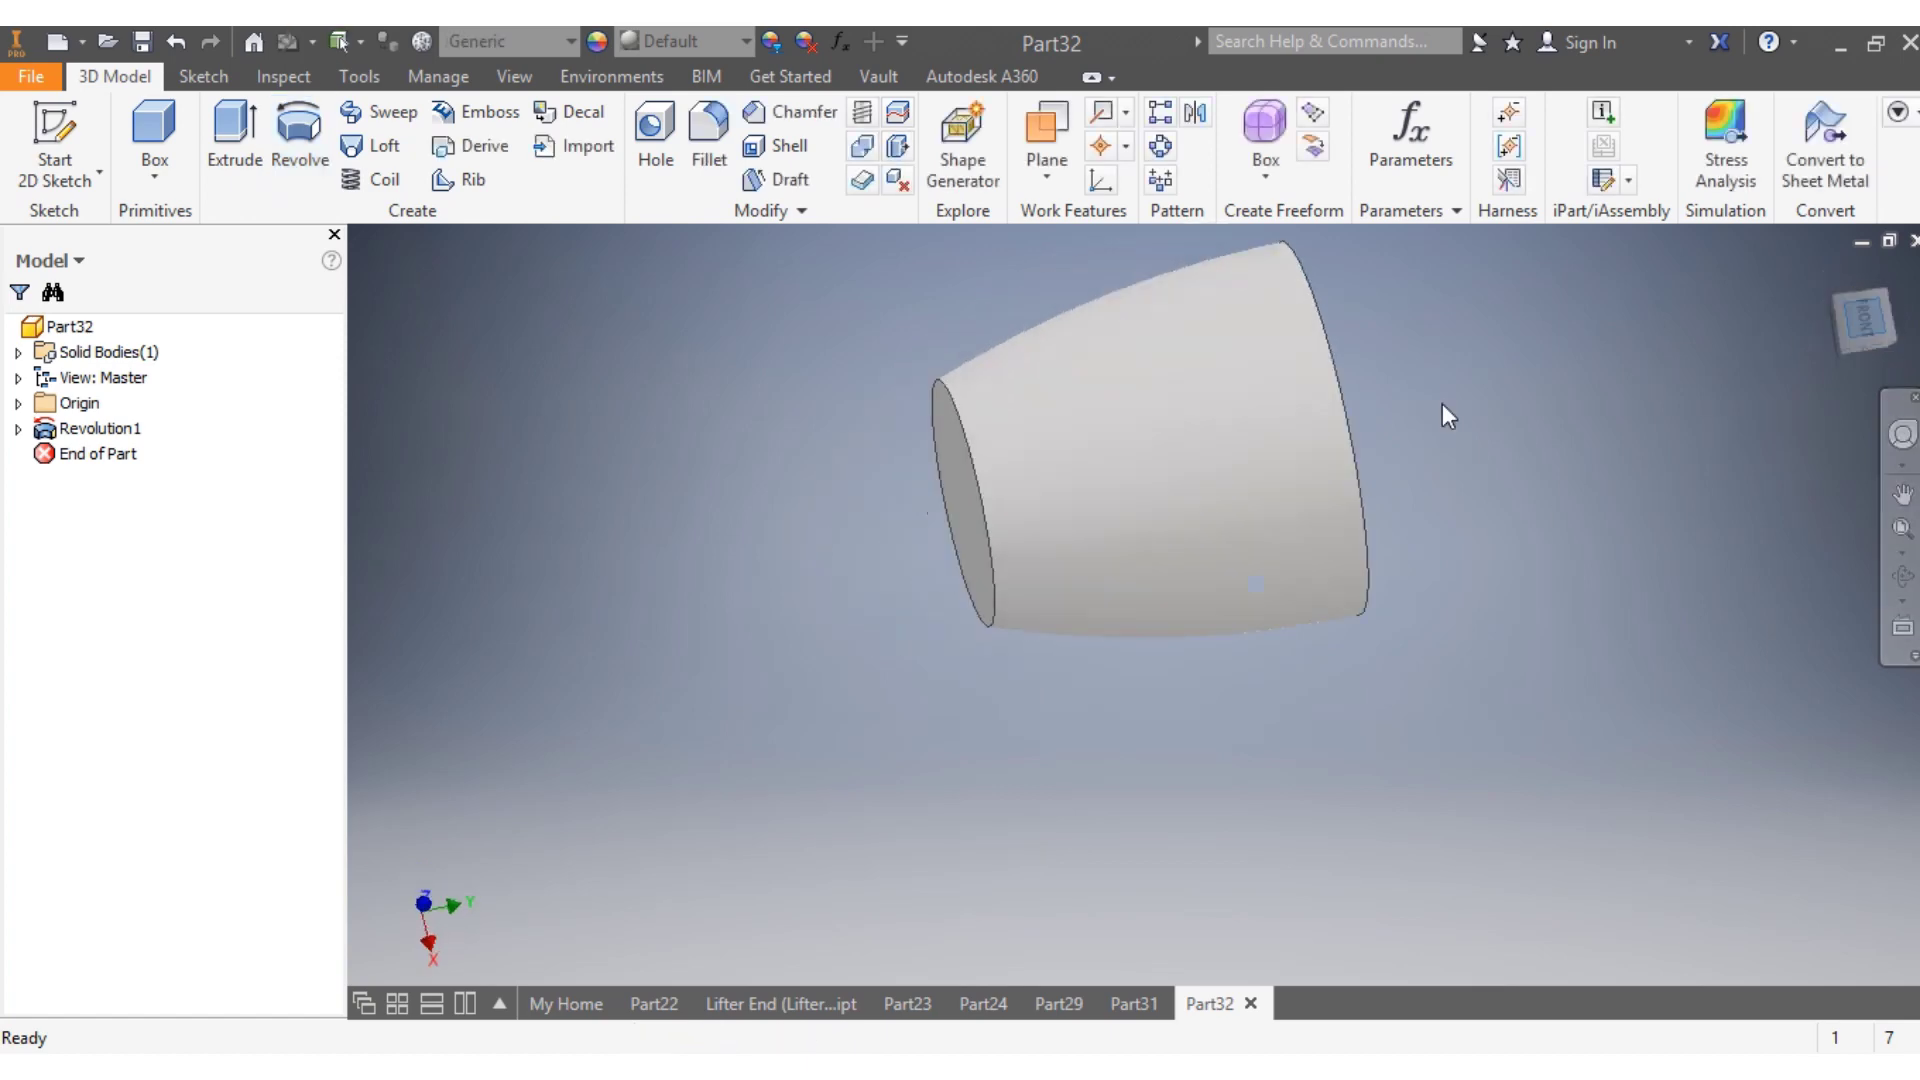
left_click(1893, 281)
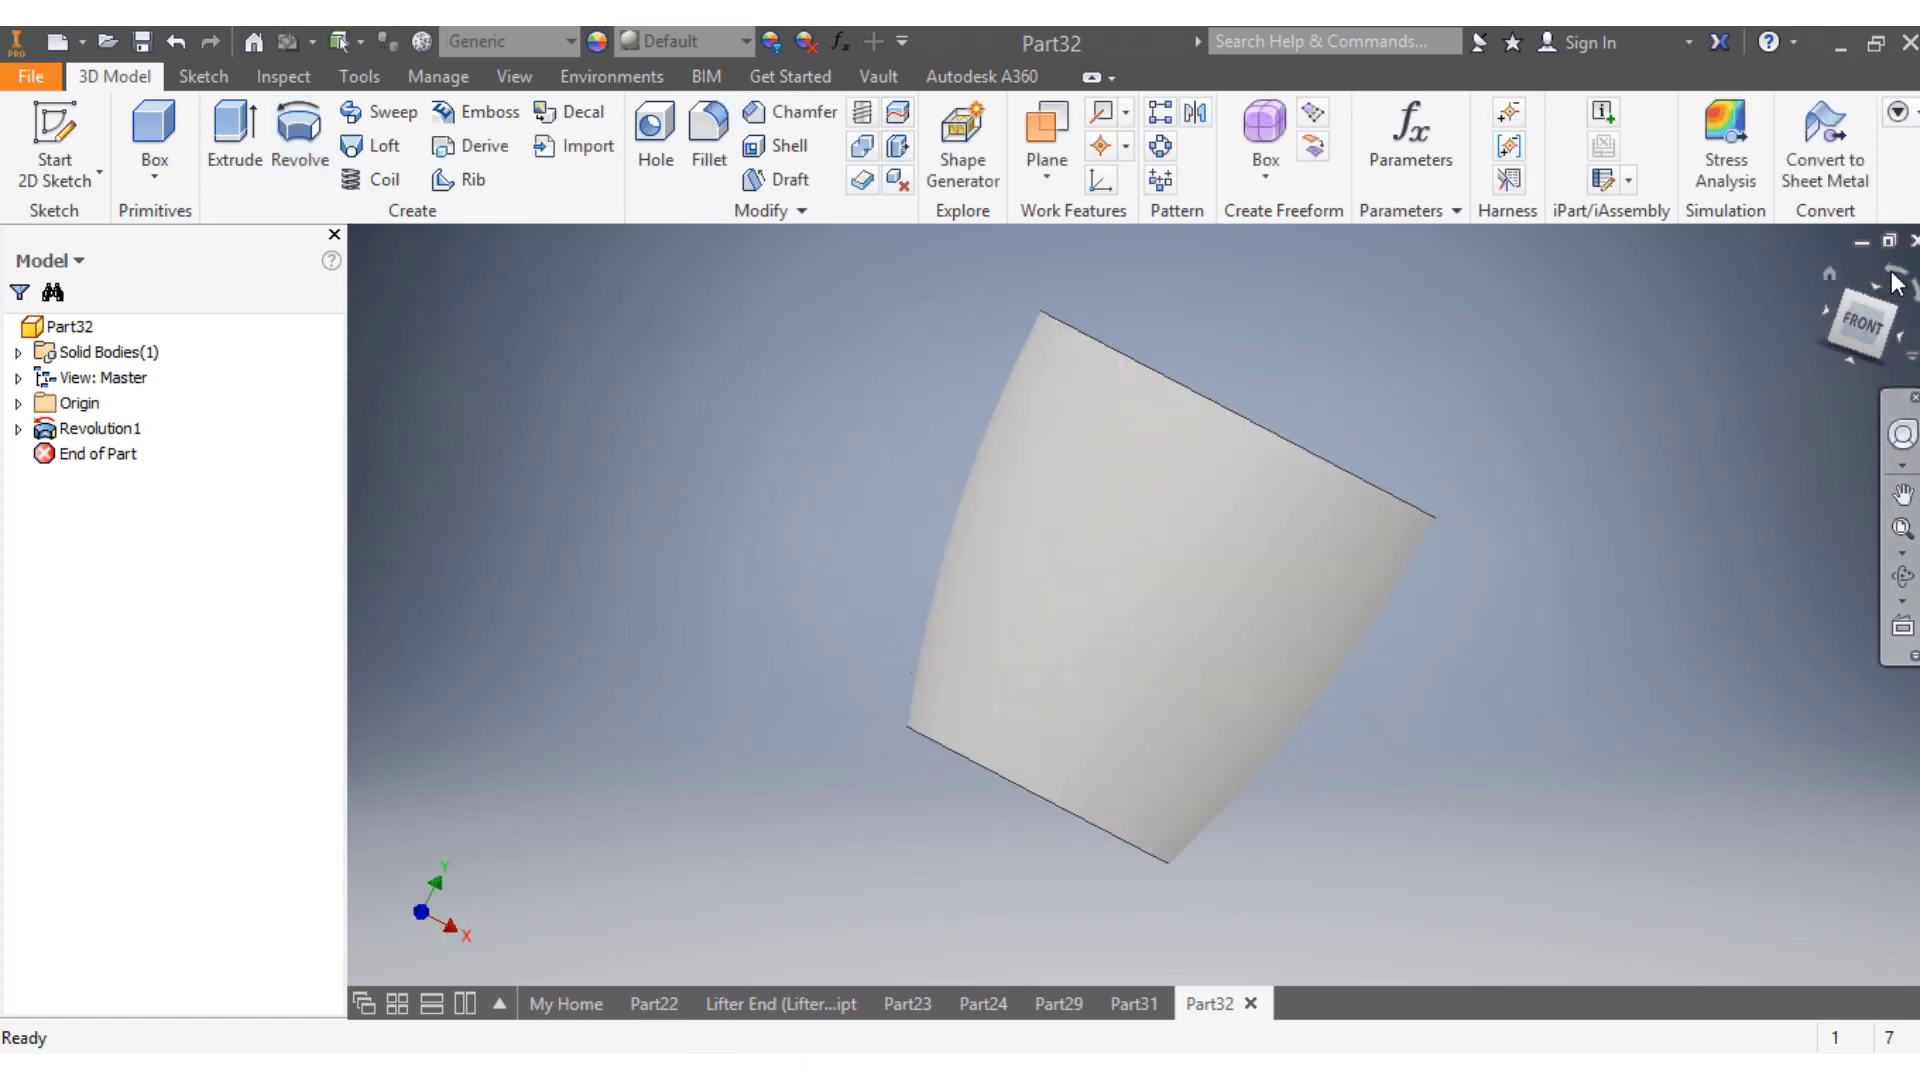
left_click(19, 407)
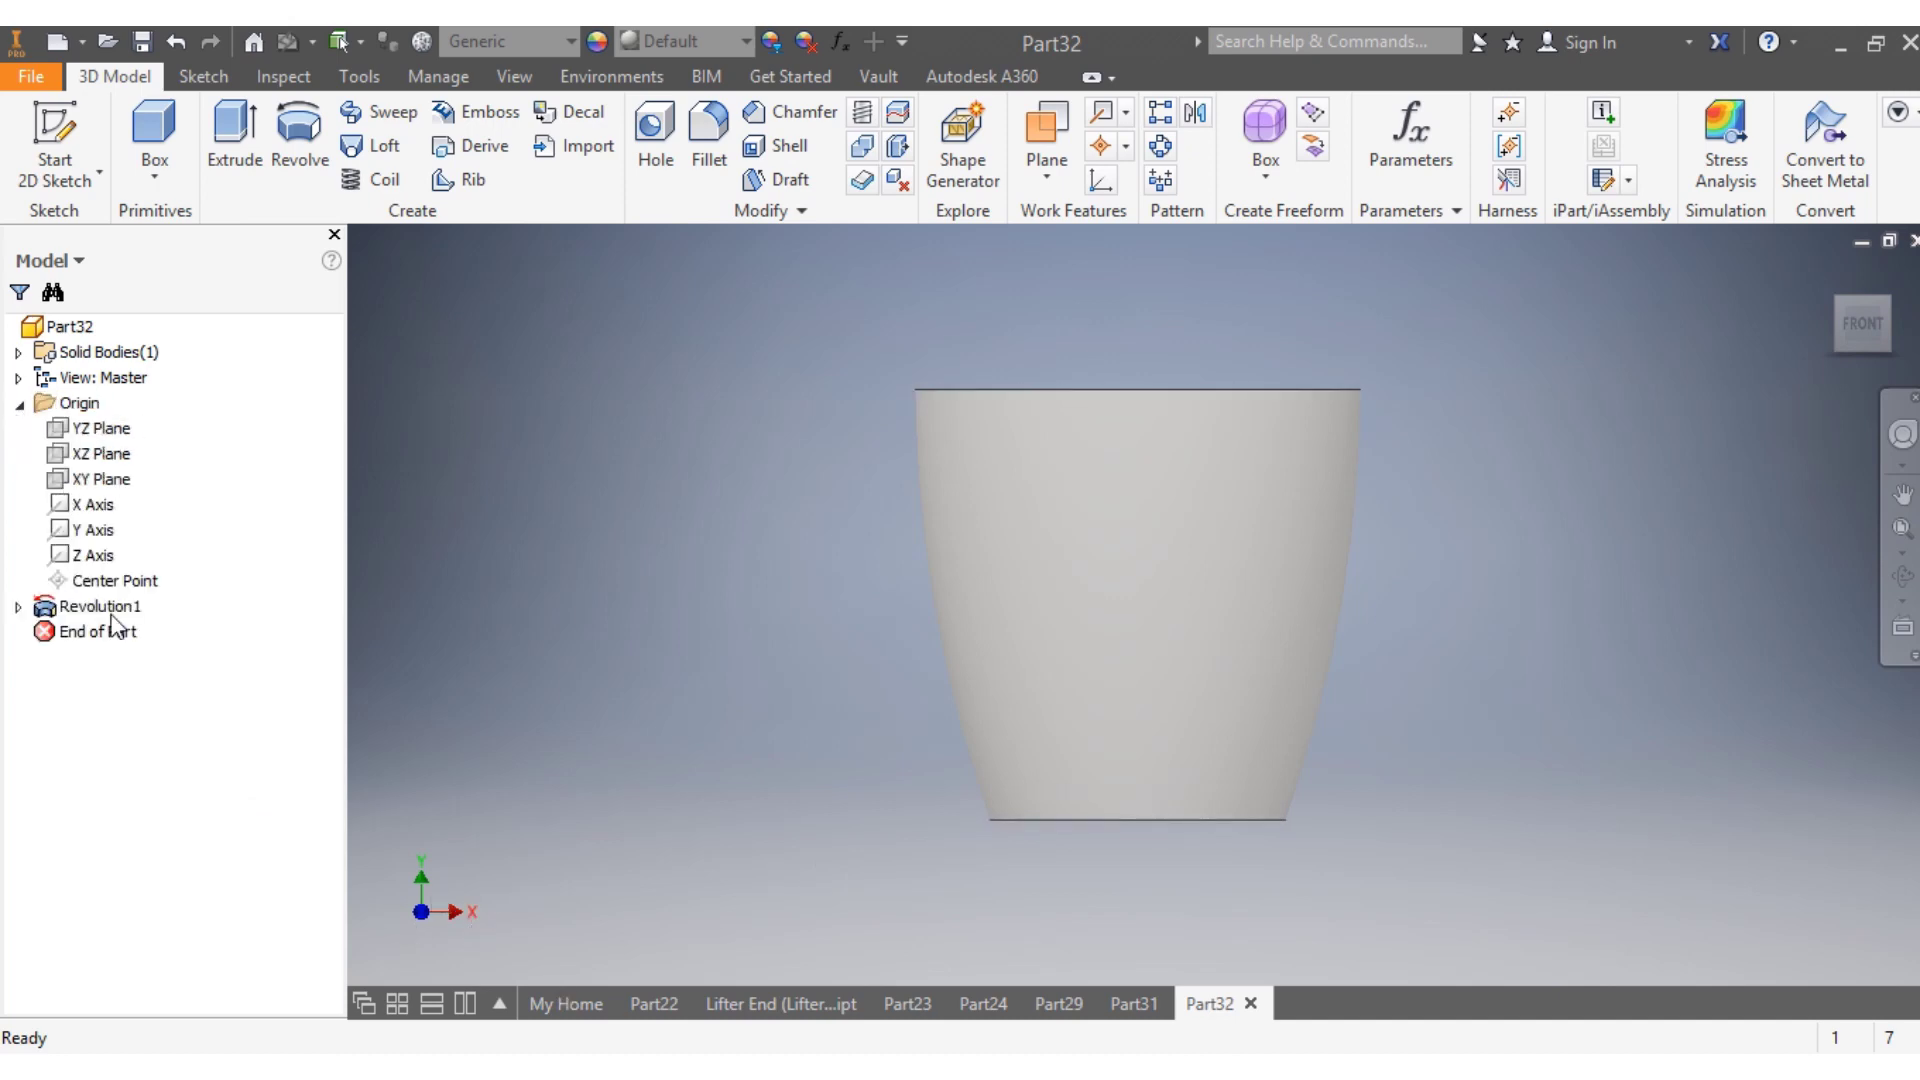
Add Work Plane1 based on the XY Plane and bring up its context options
left_click(100, 479)
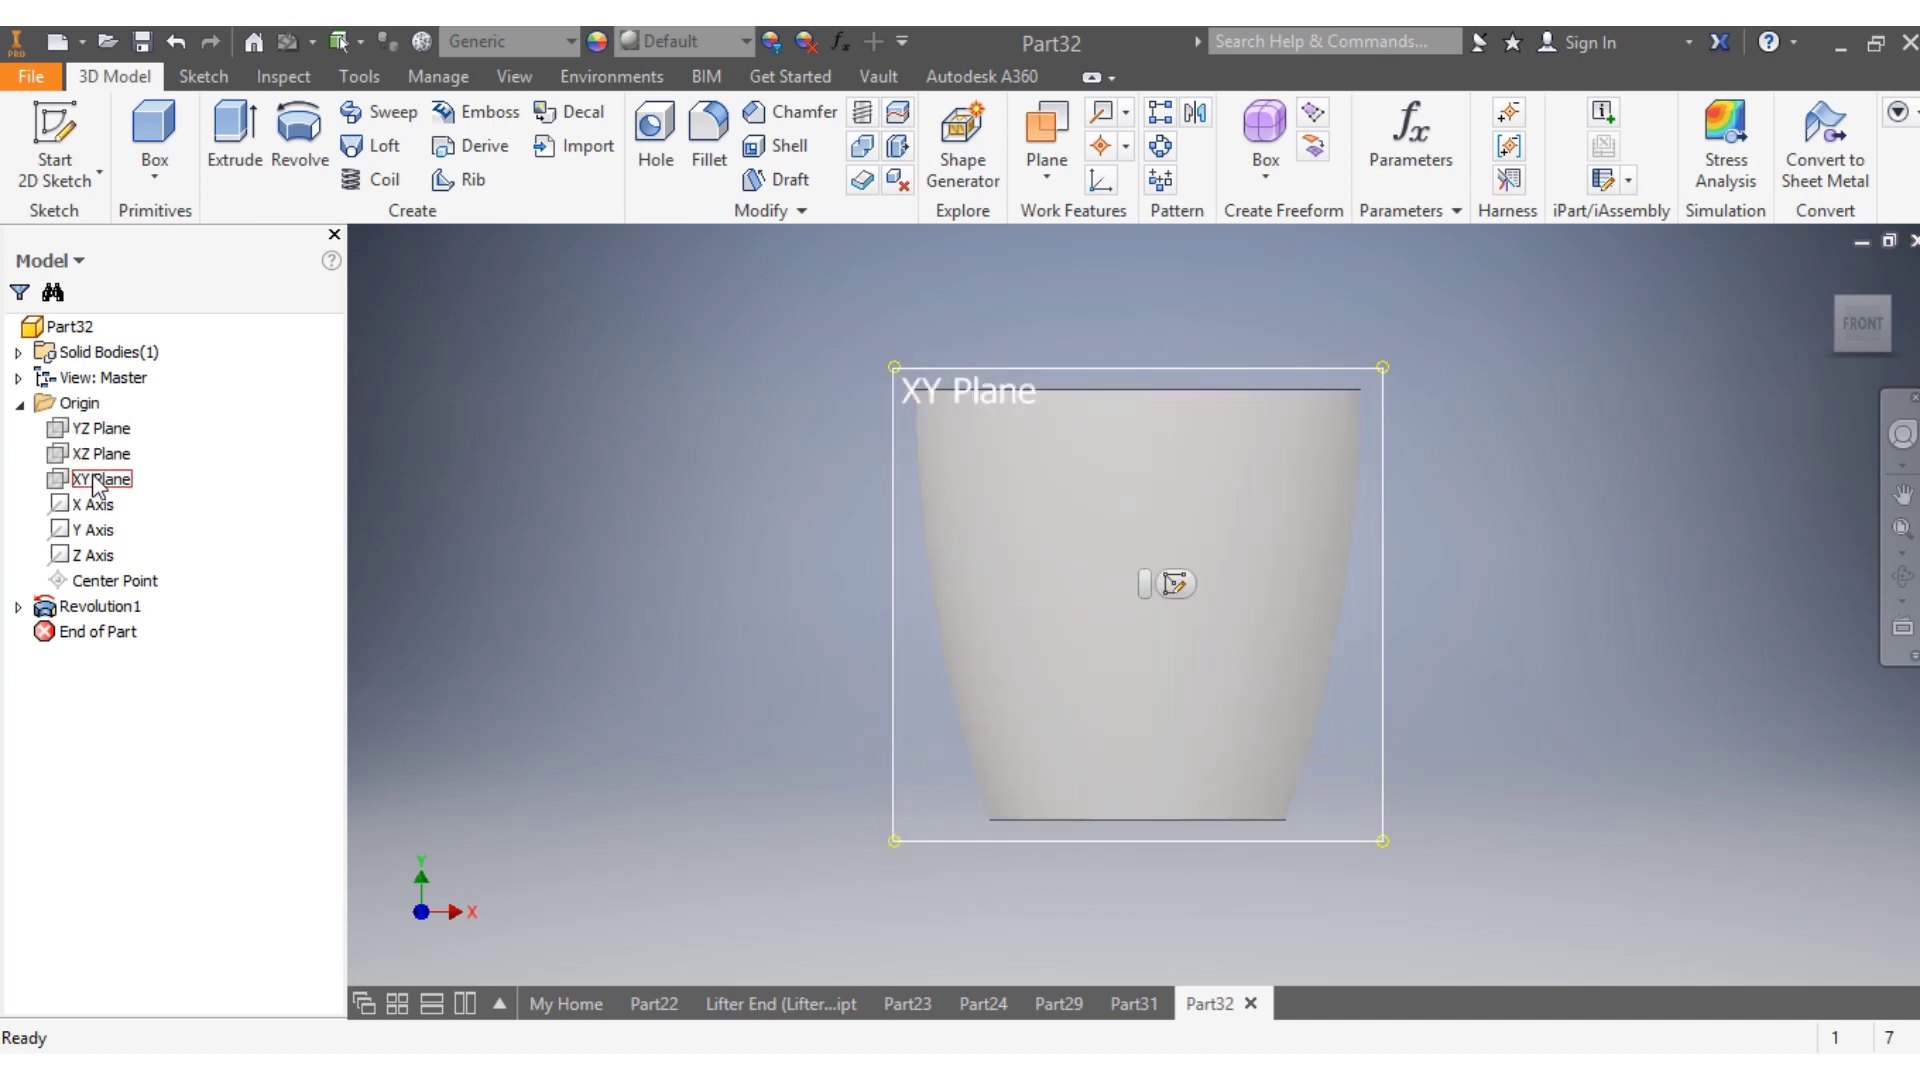
left_click(1046, 130)
left_click(1359, 831)
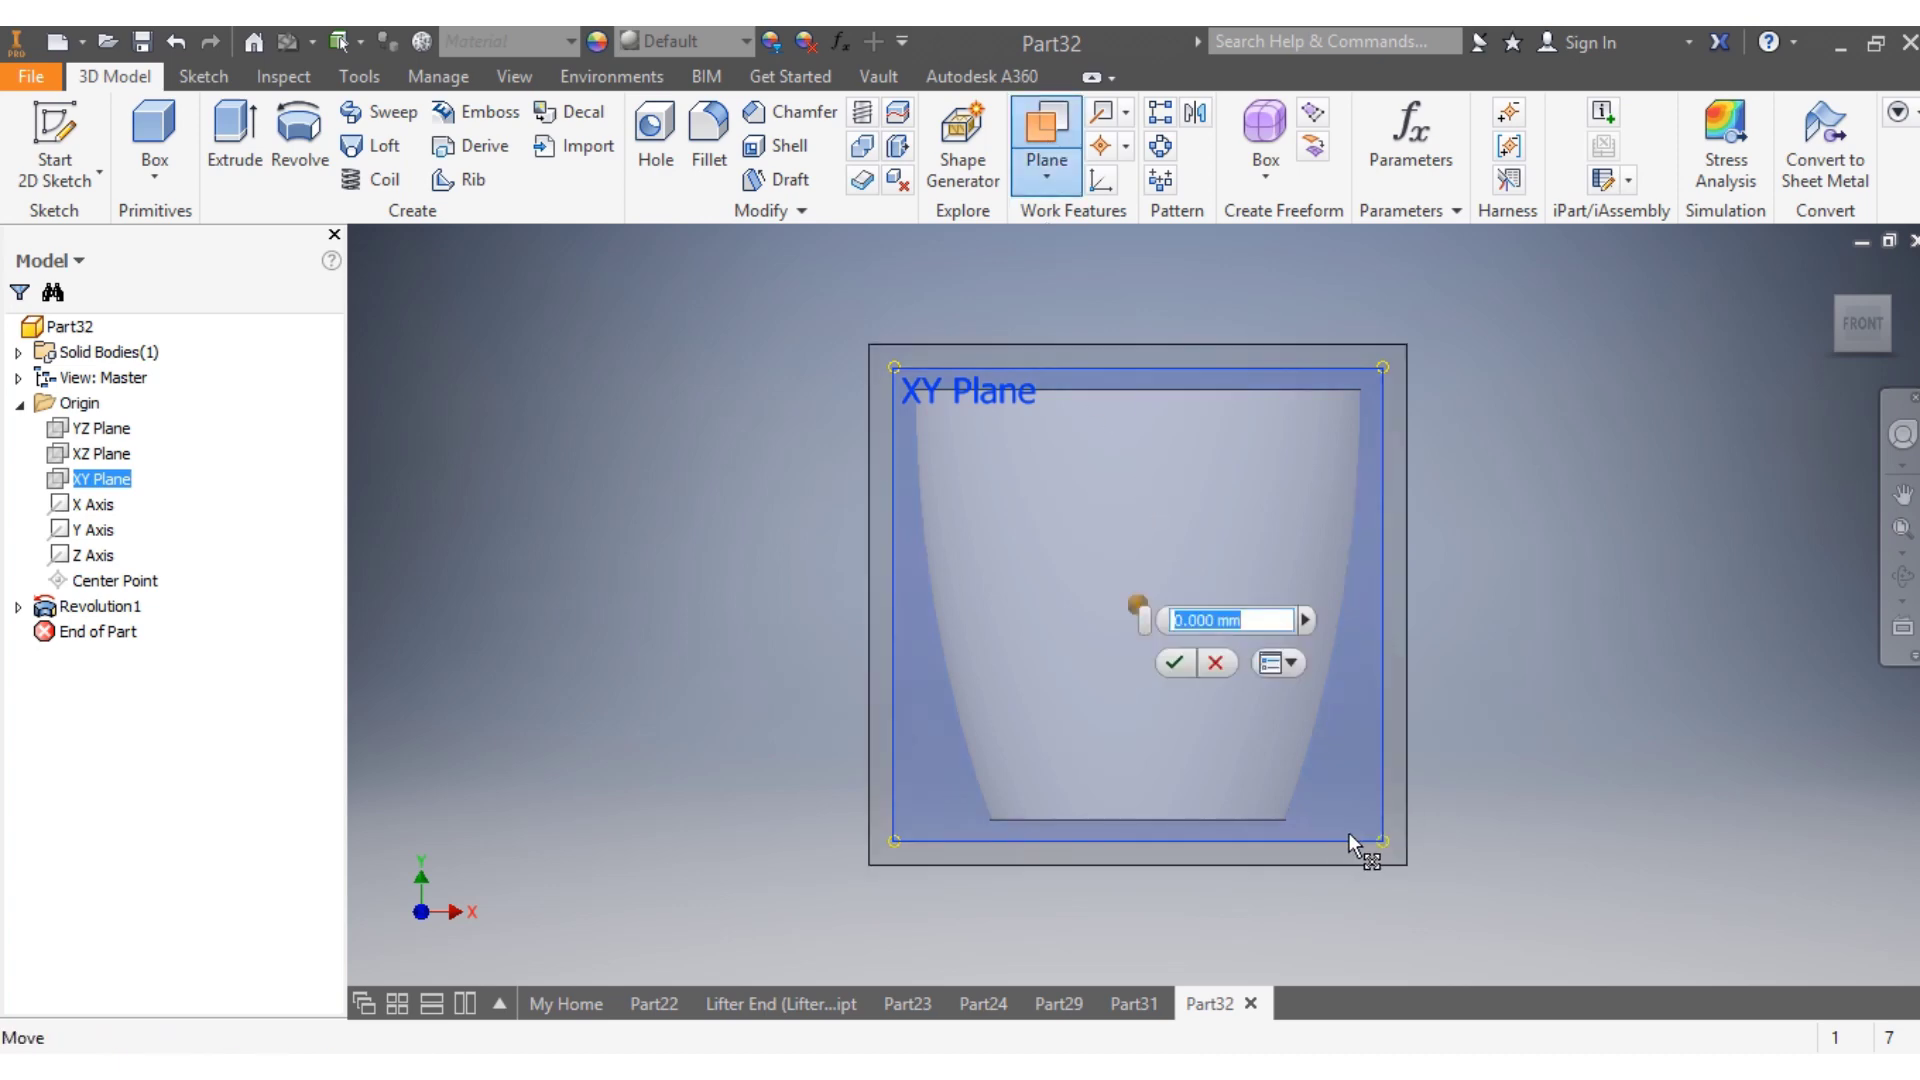
left_click(1166, 664)
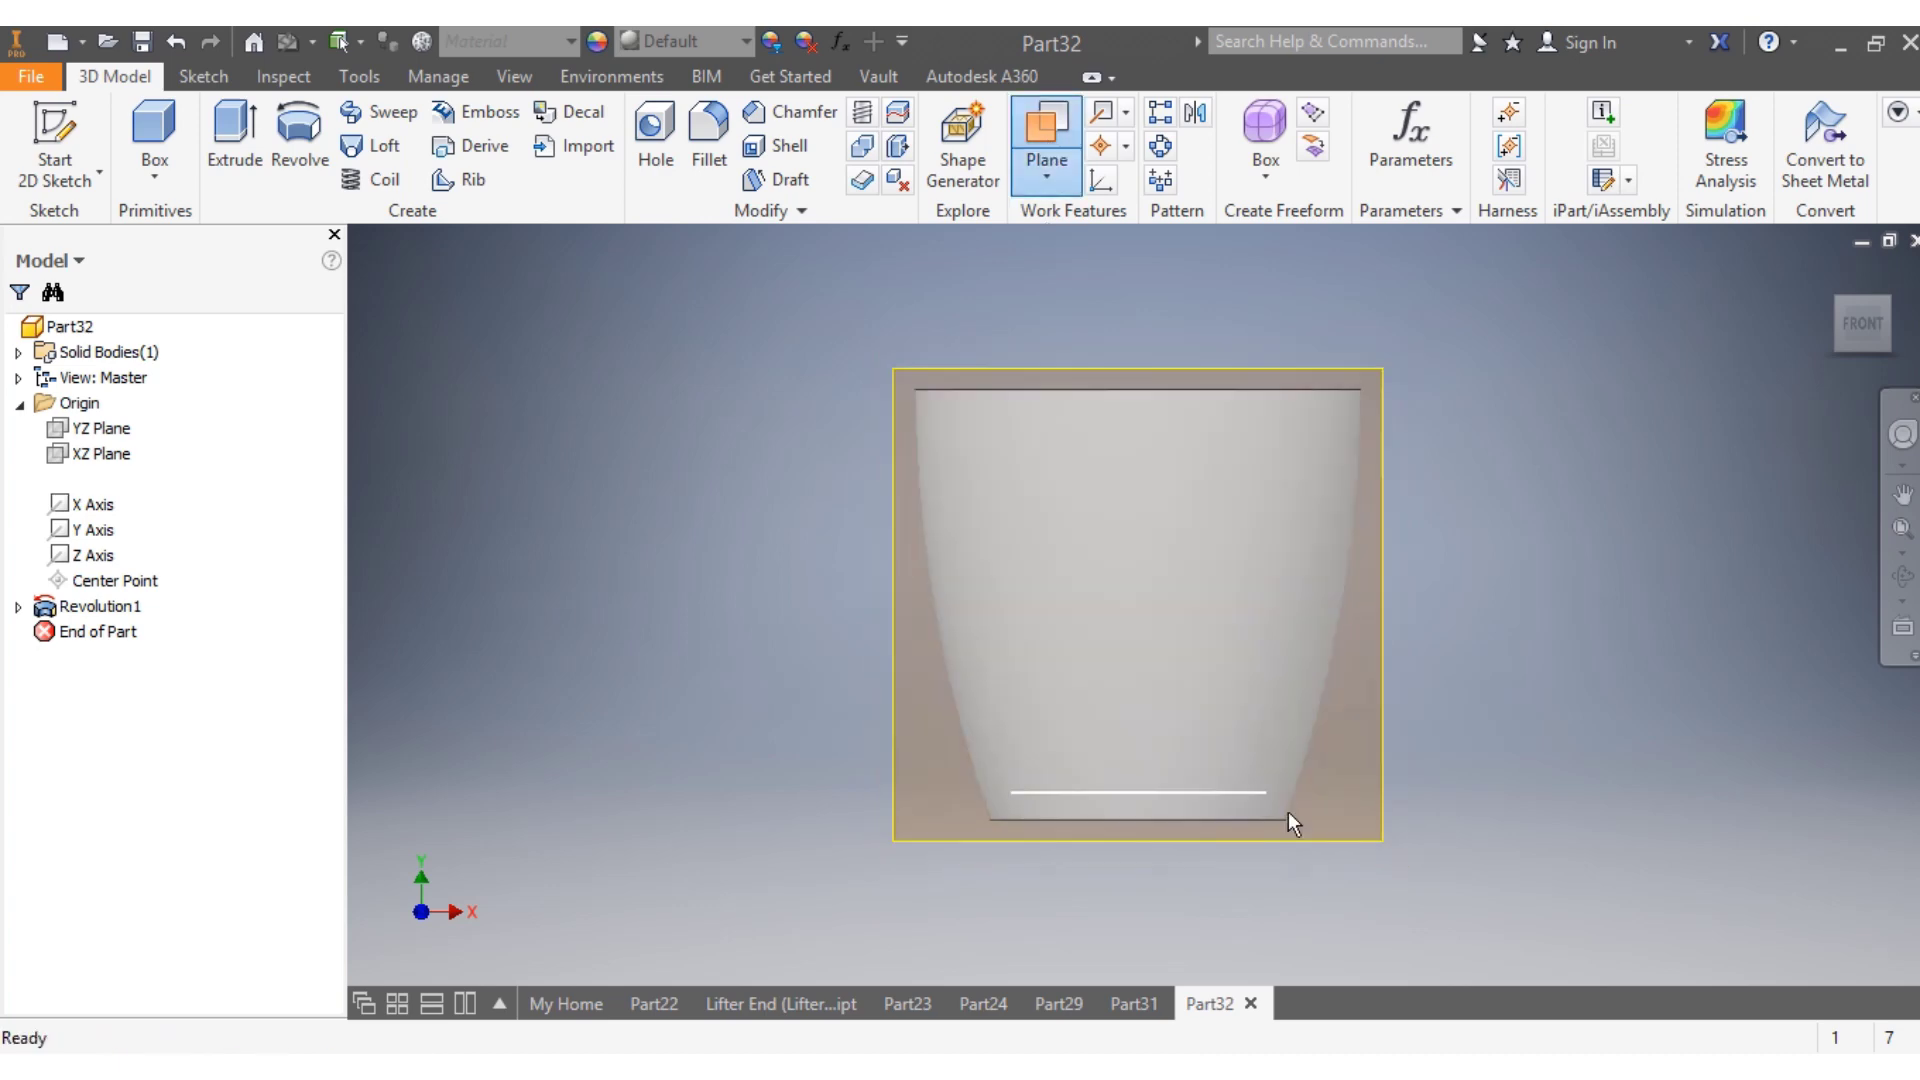
left_click(1371, 838)
right_click(1370, 838)
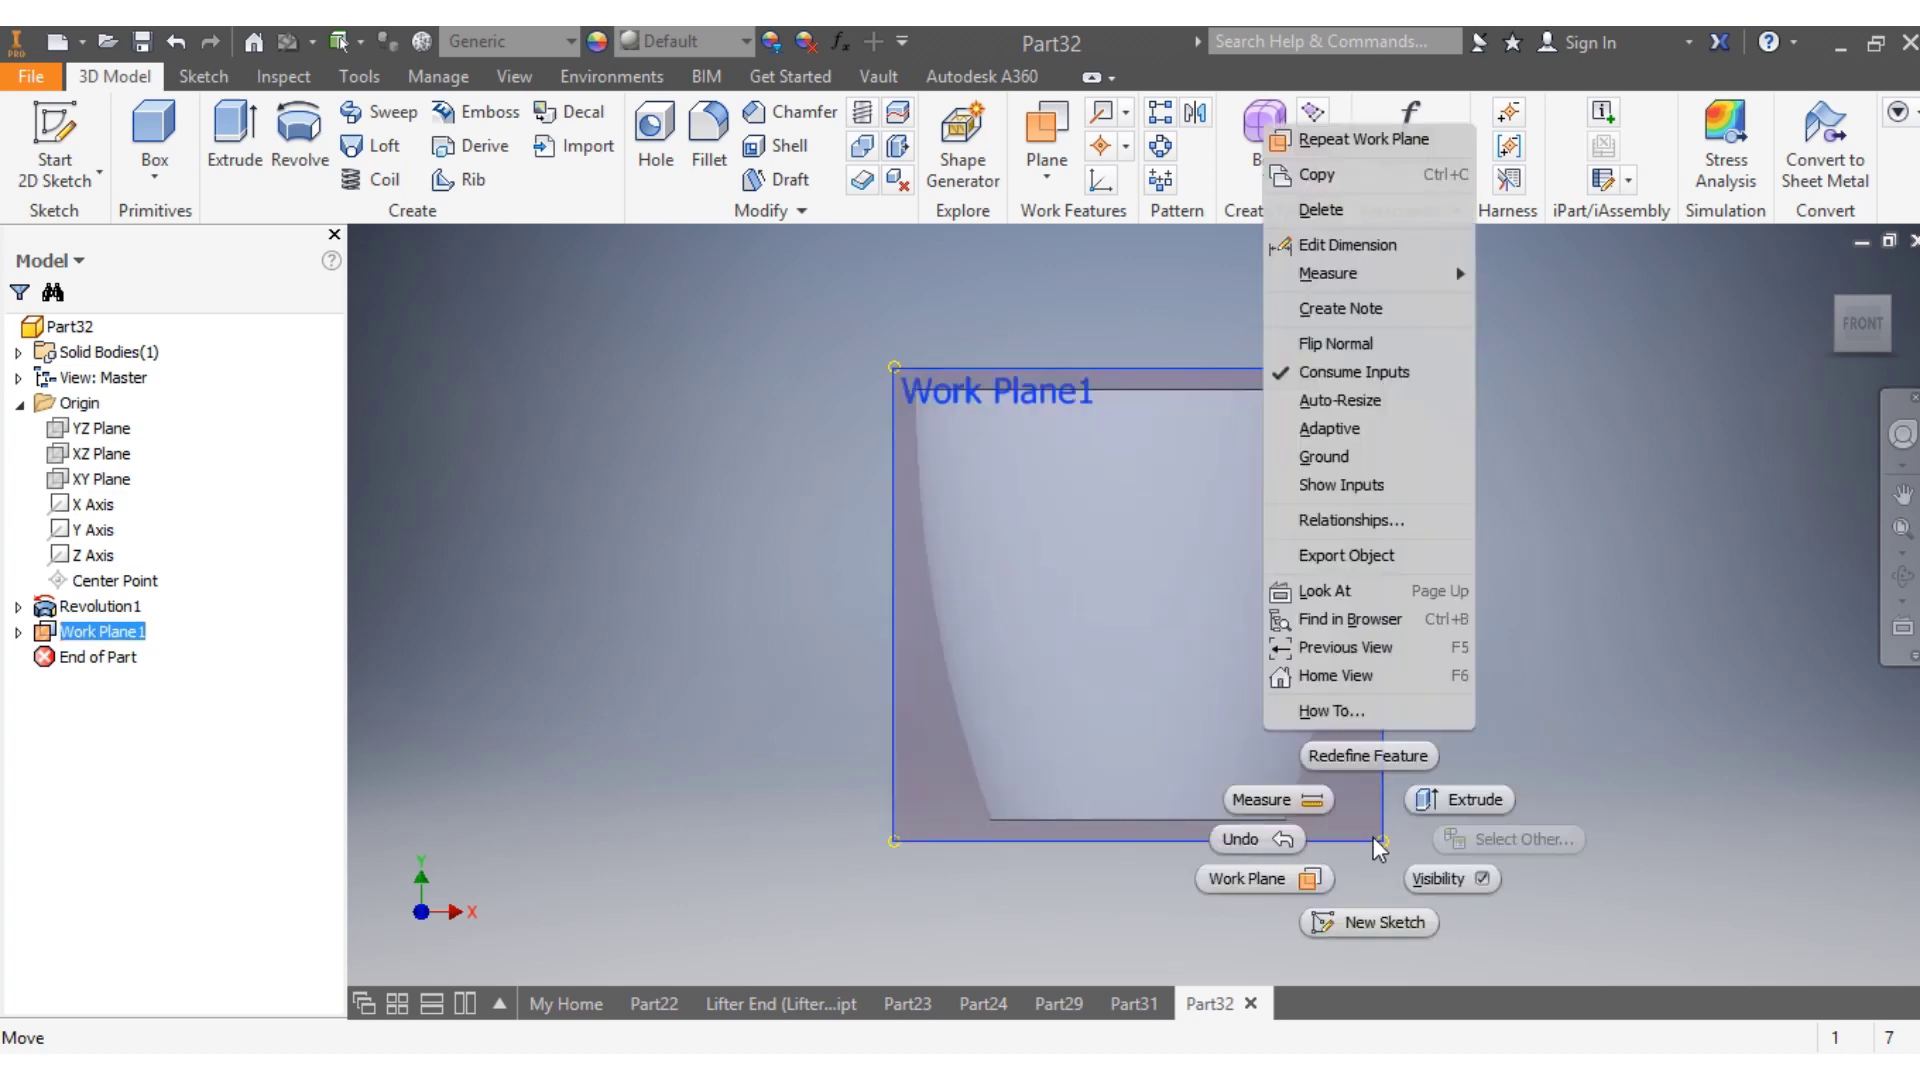
Start Sketch2 on Work Plane1 and slice the graphics to expose the mug's wall section
left_click(1382, 922)
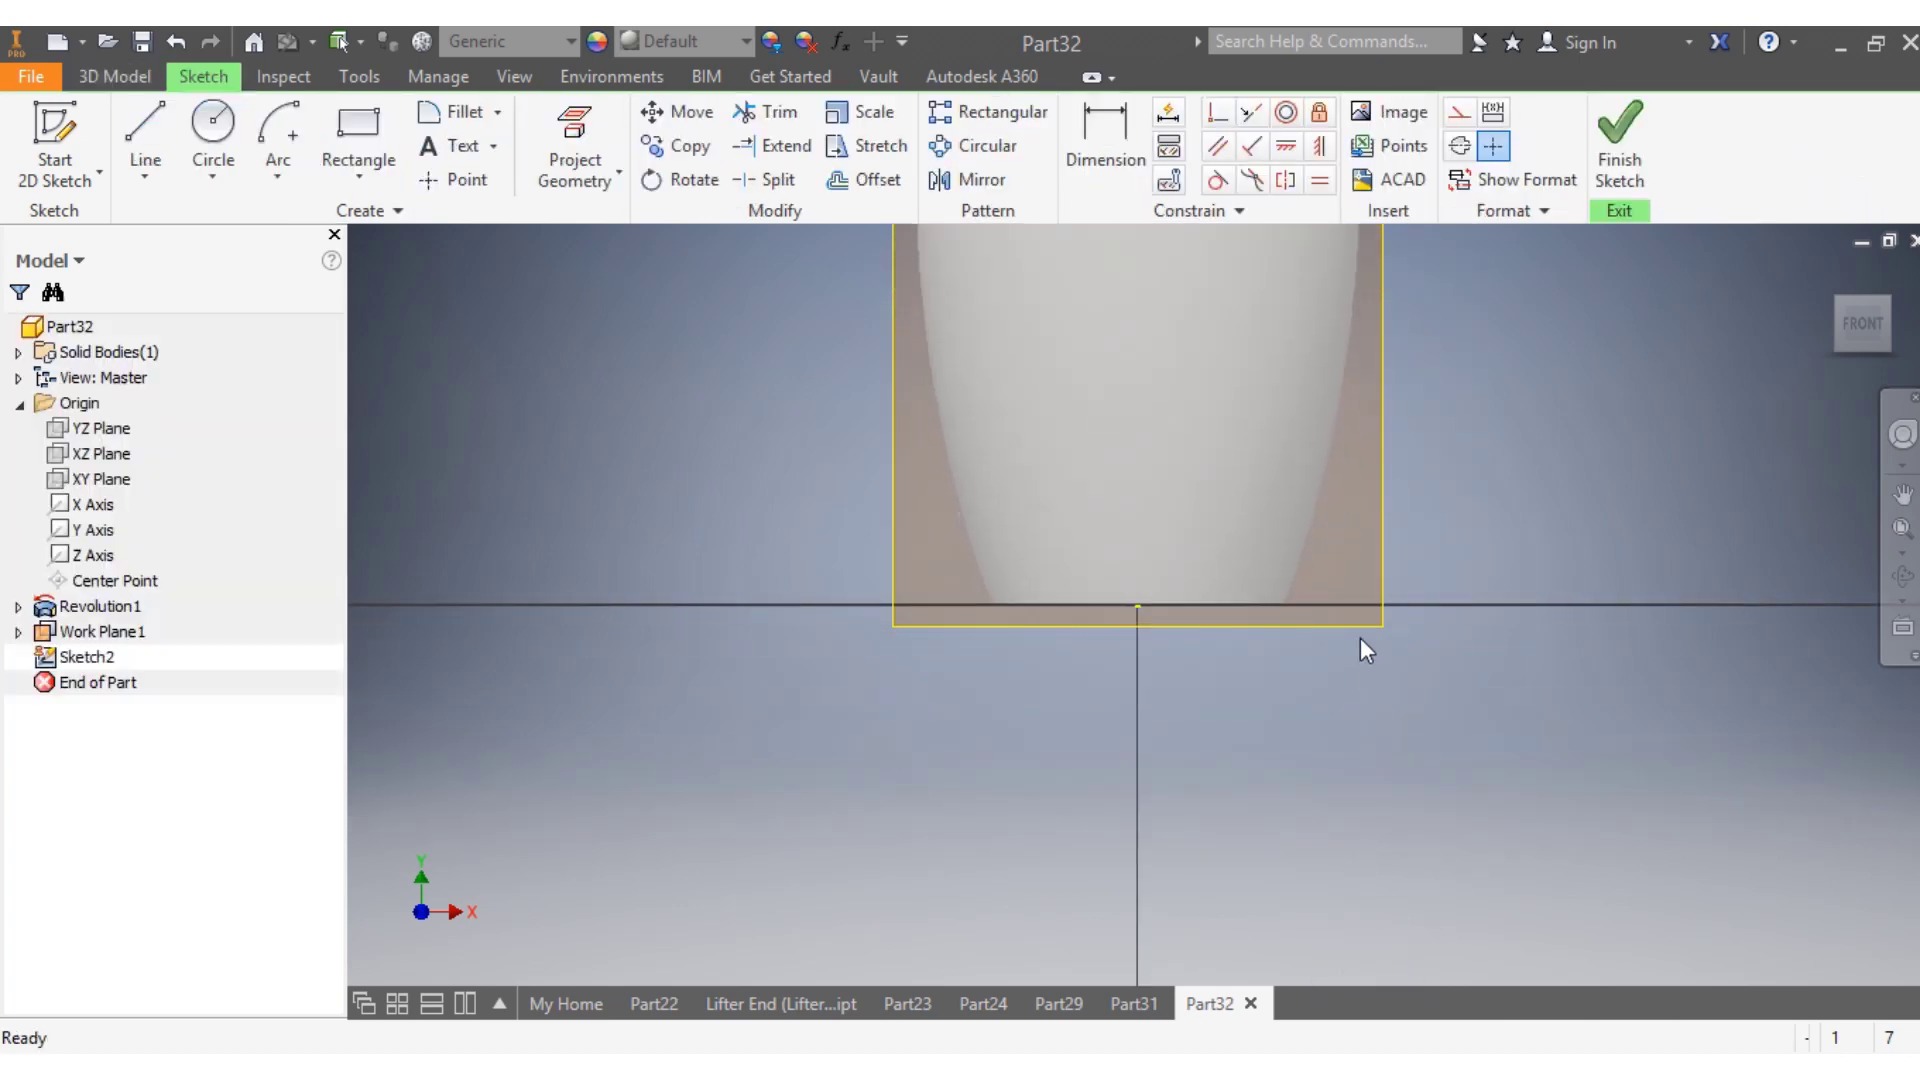
right_click(1378, 626)
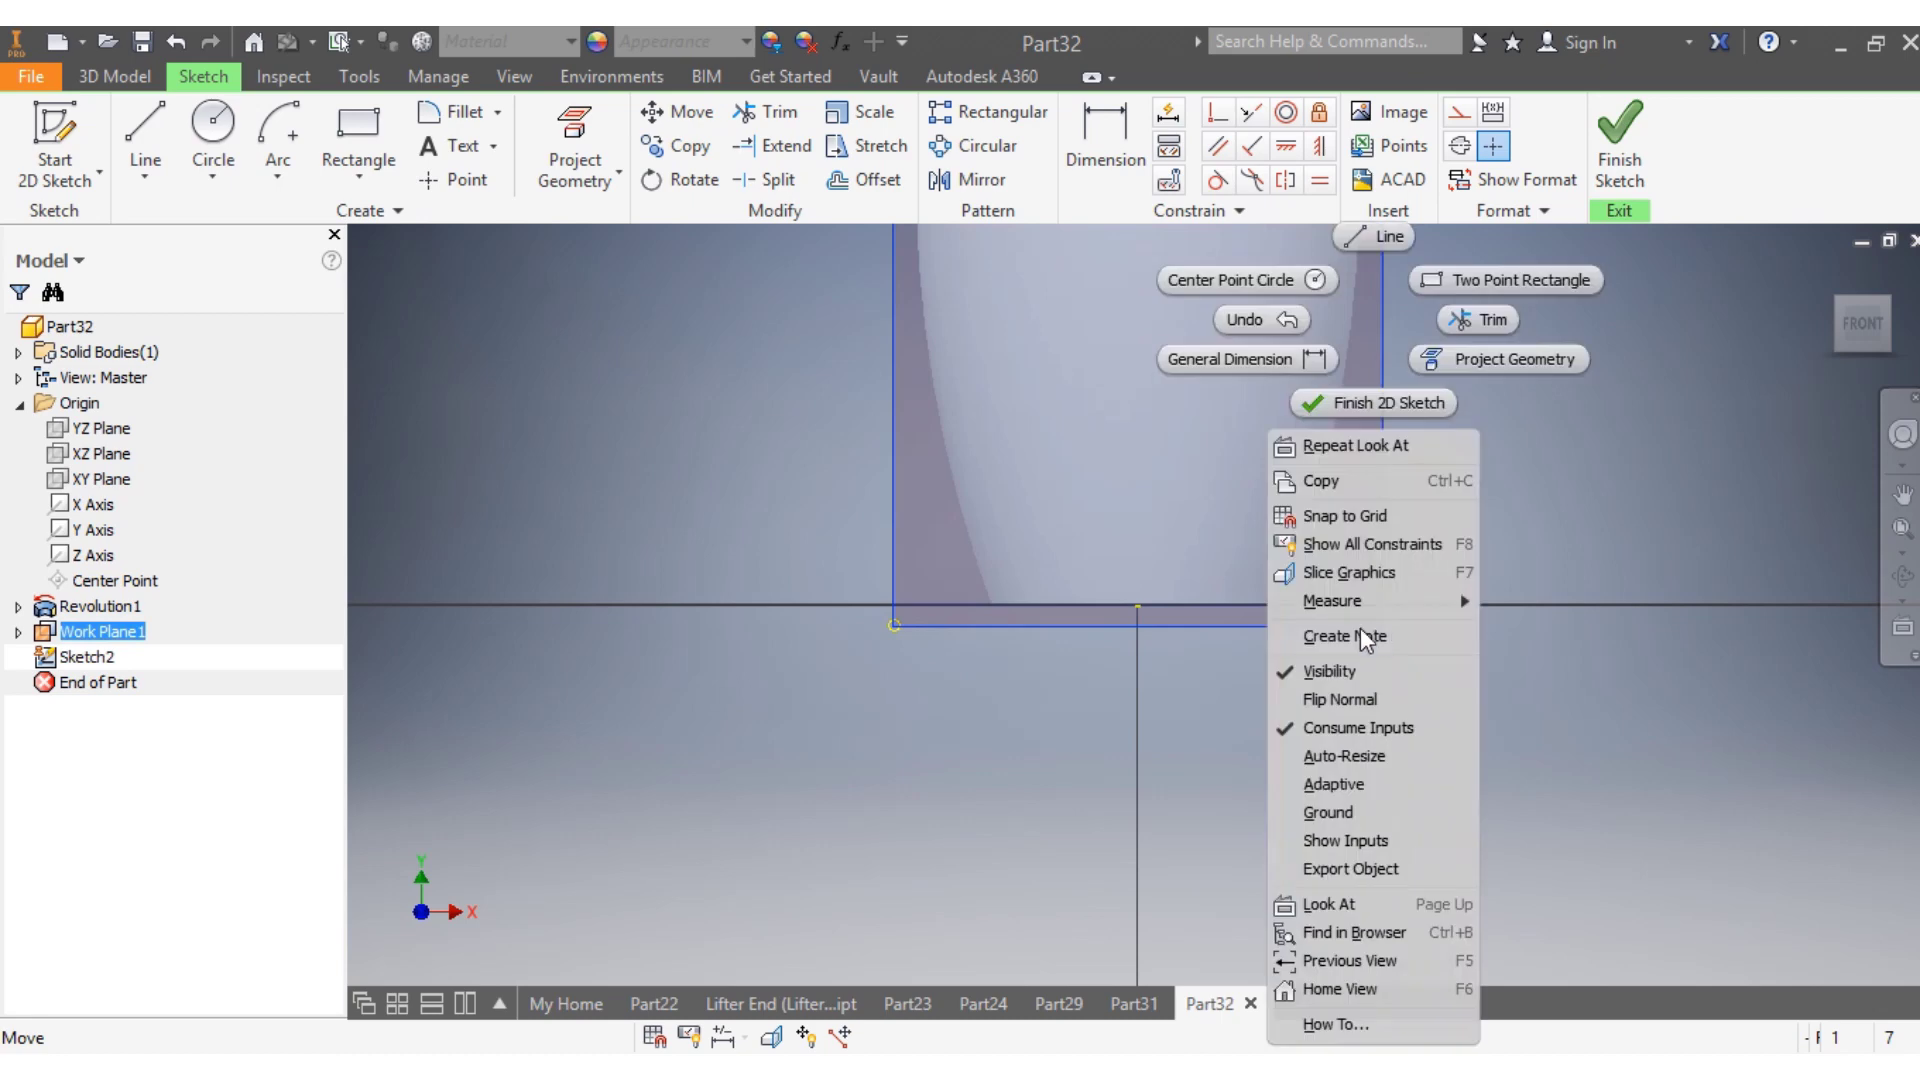
left_click(1390, 574)
scroll(1072, 632, "down", 5)
scroll(1010, 478, "up", 3)
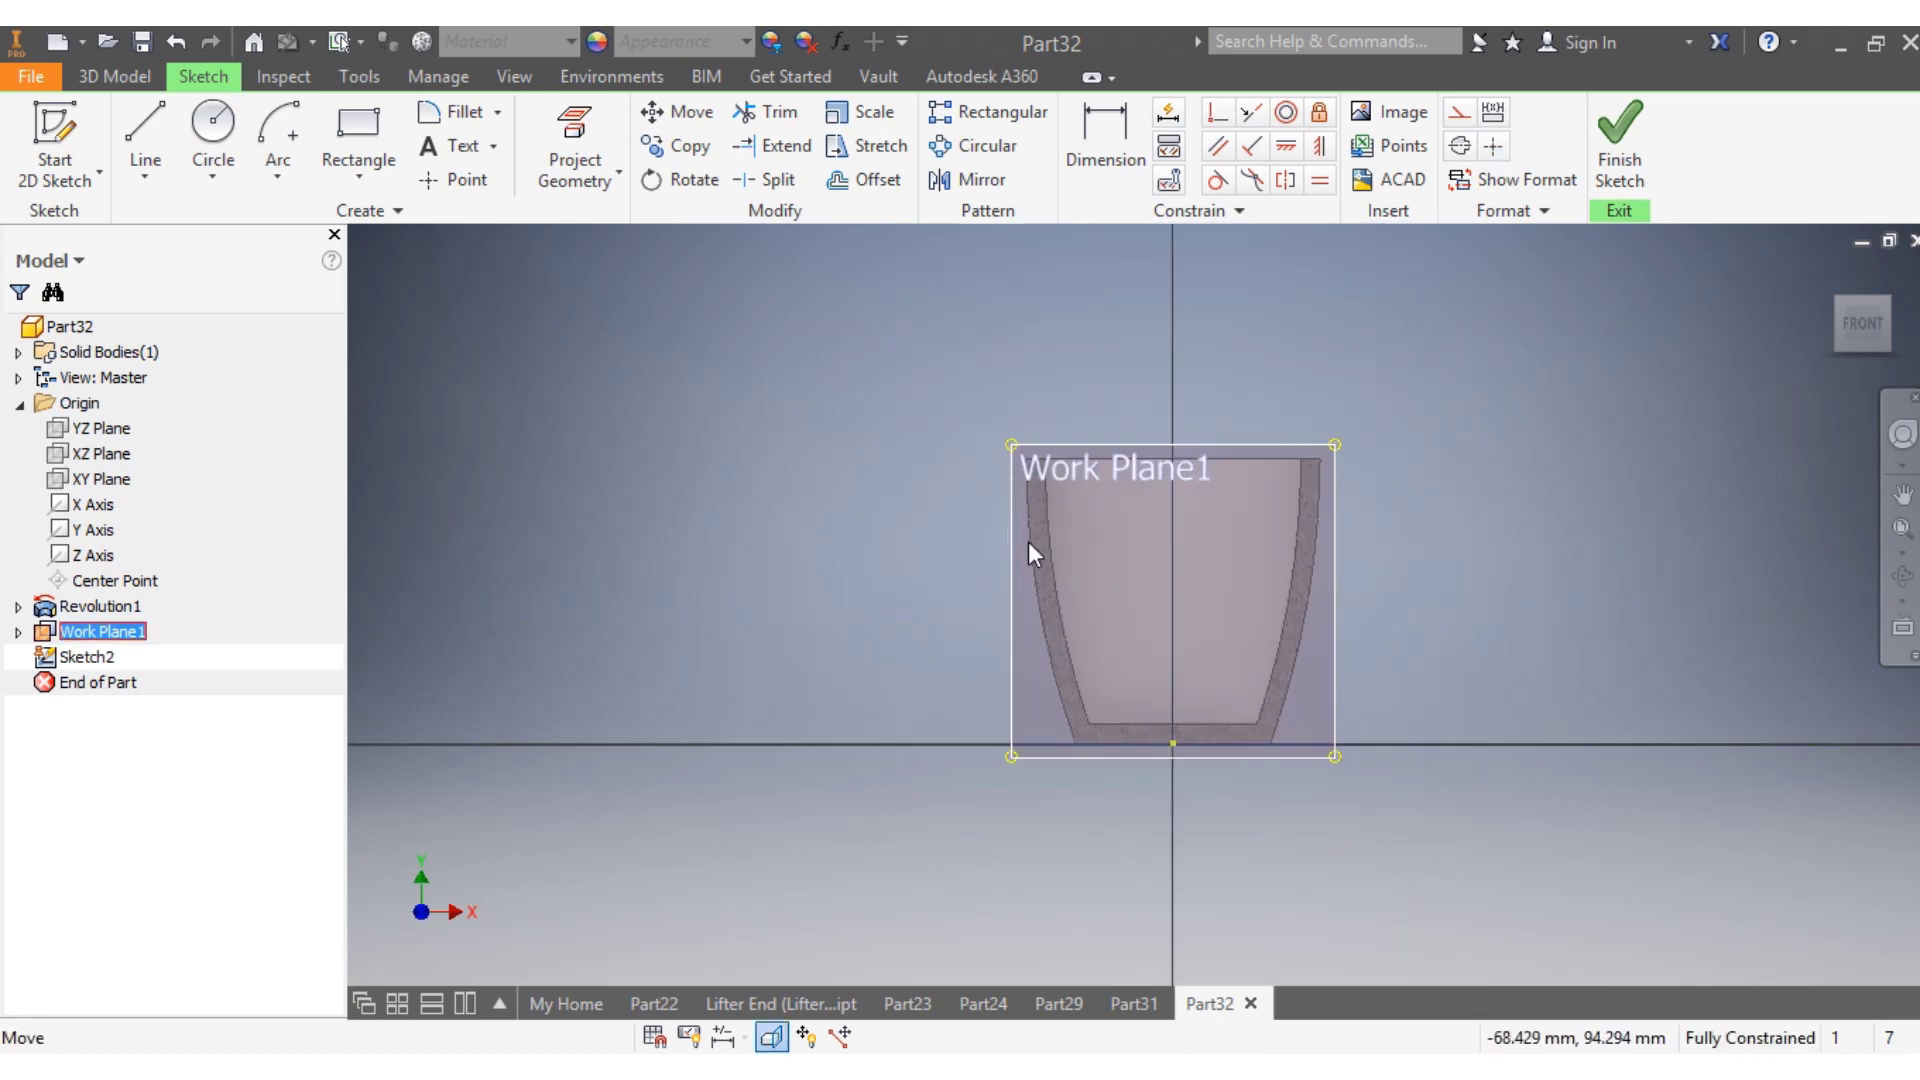
scroll(1085, 585, "up", 3)
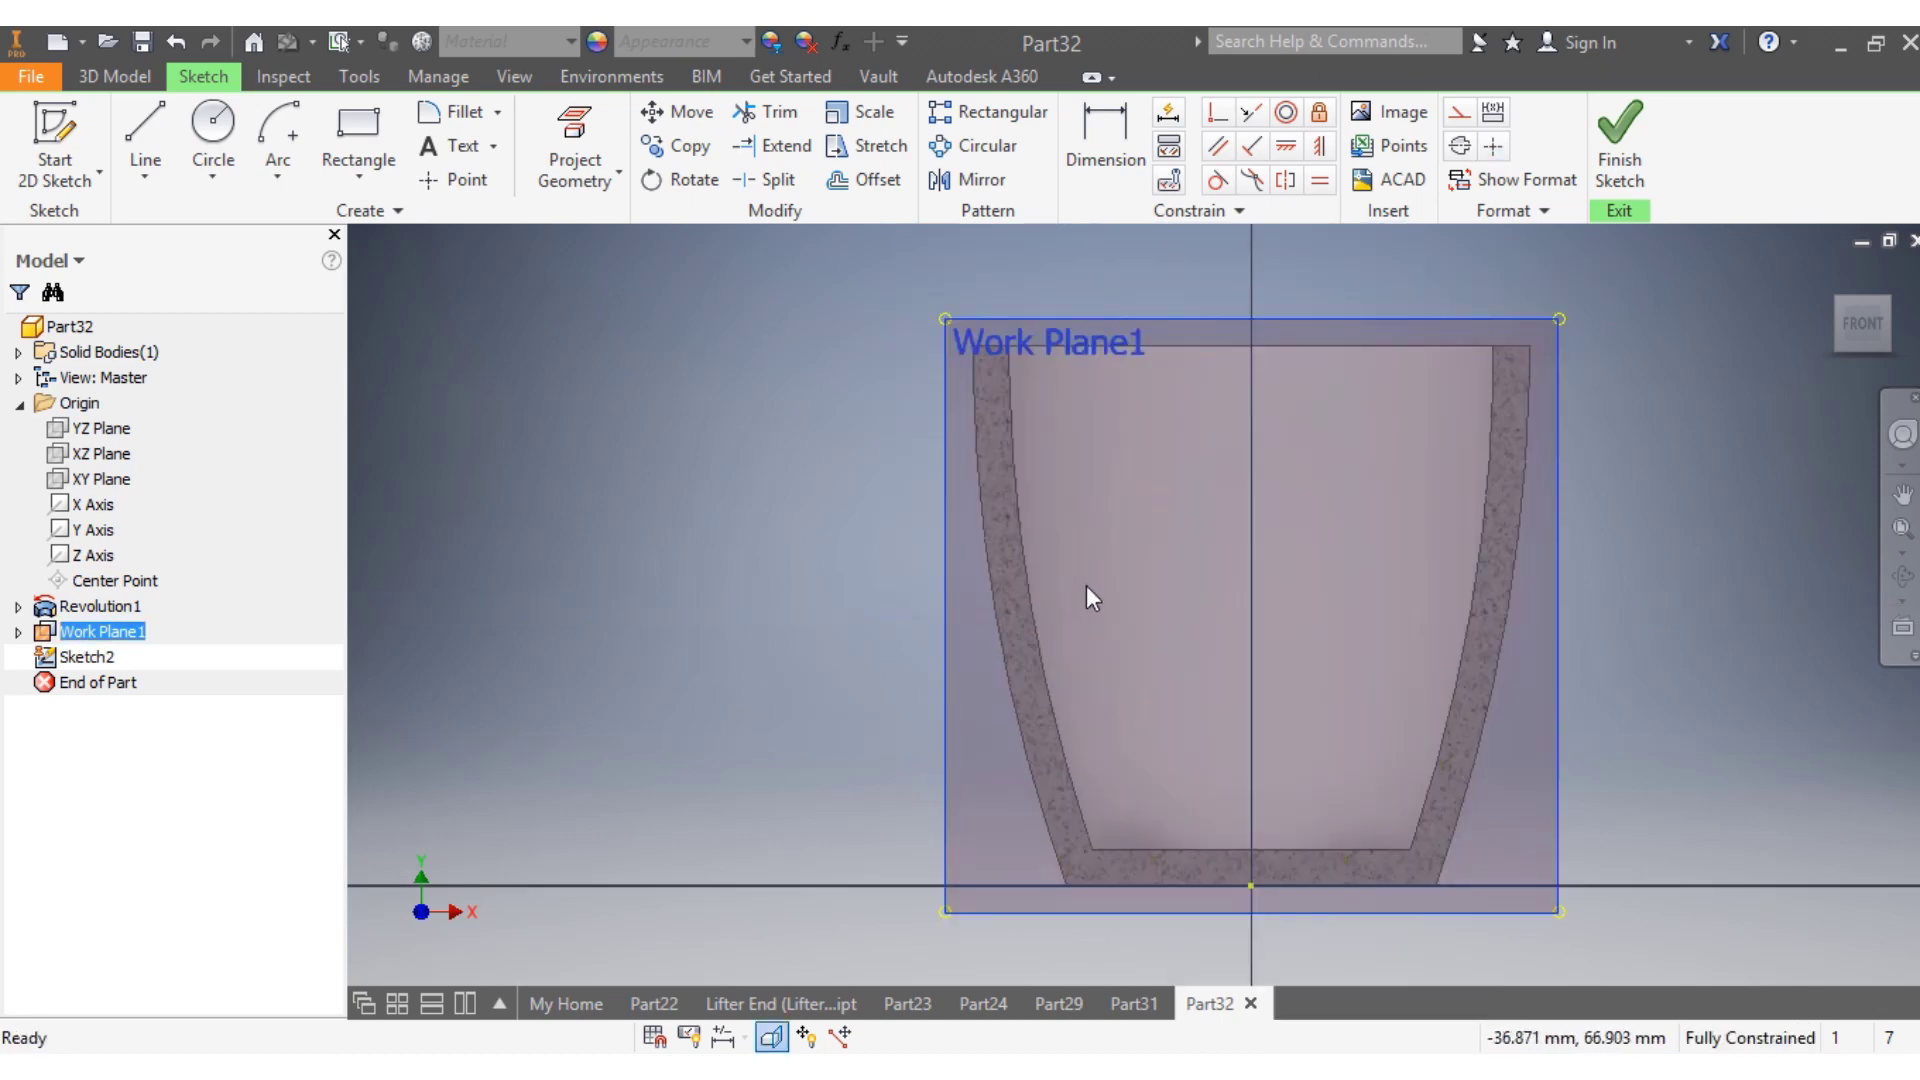
Draw a circle left of the mug wall, sized through a point on the wall
left_click(215, 128)
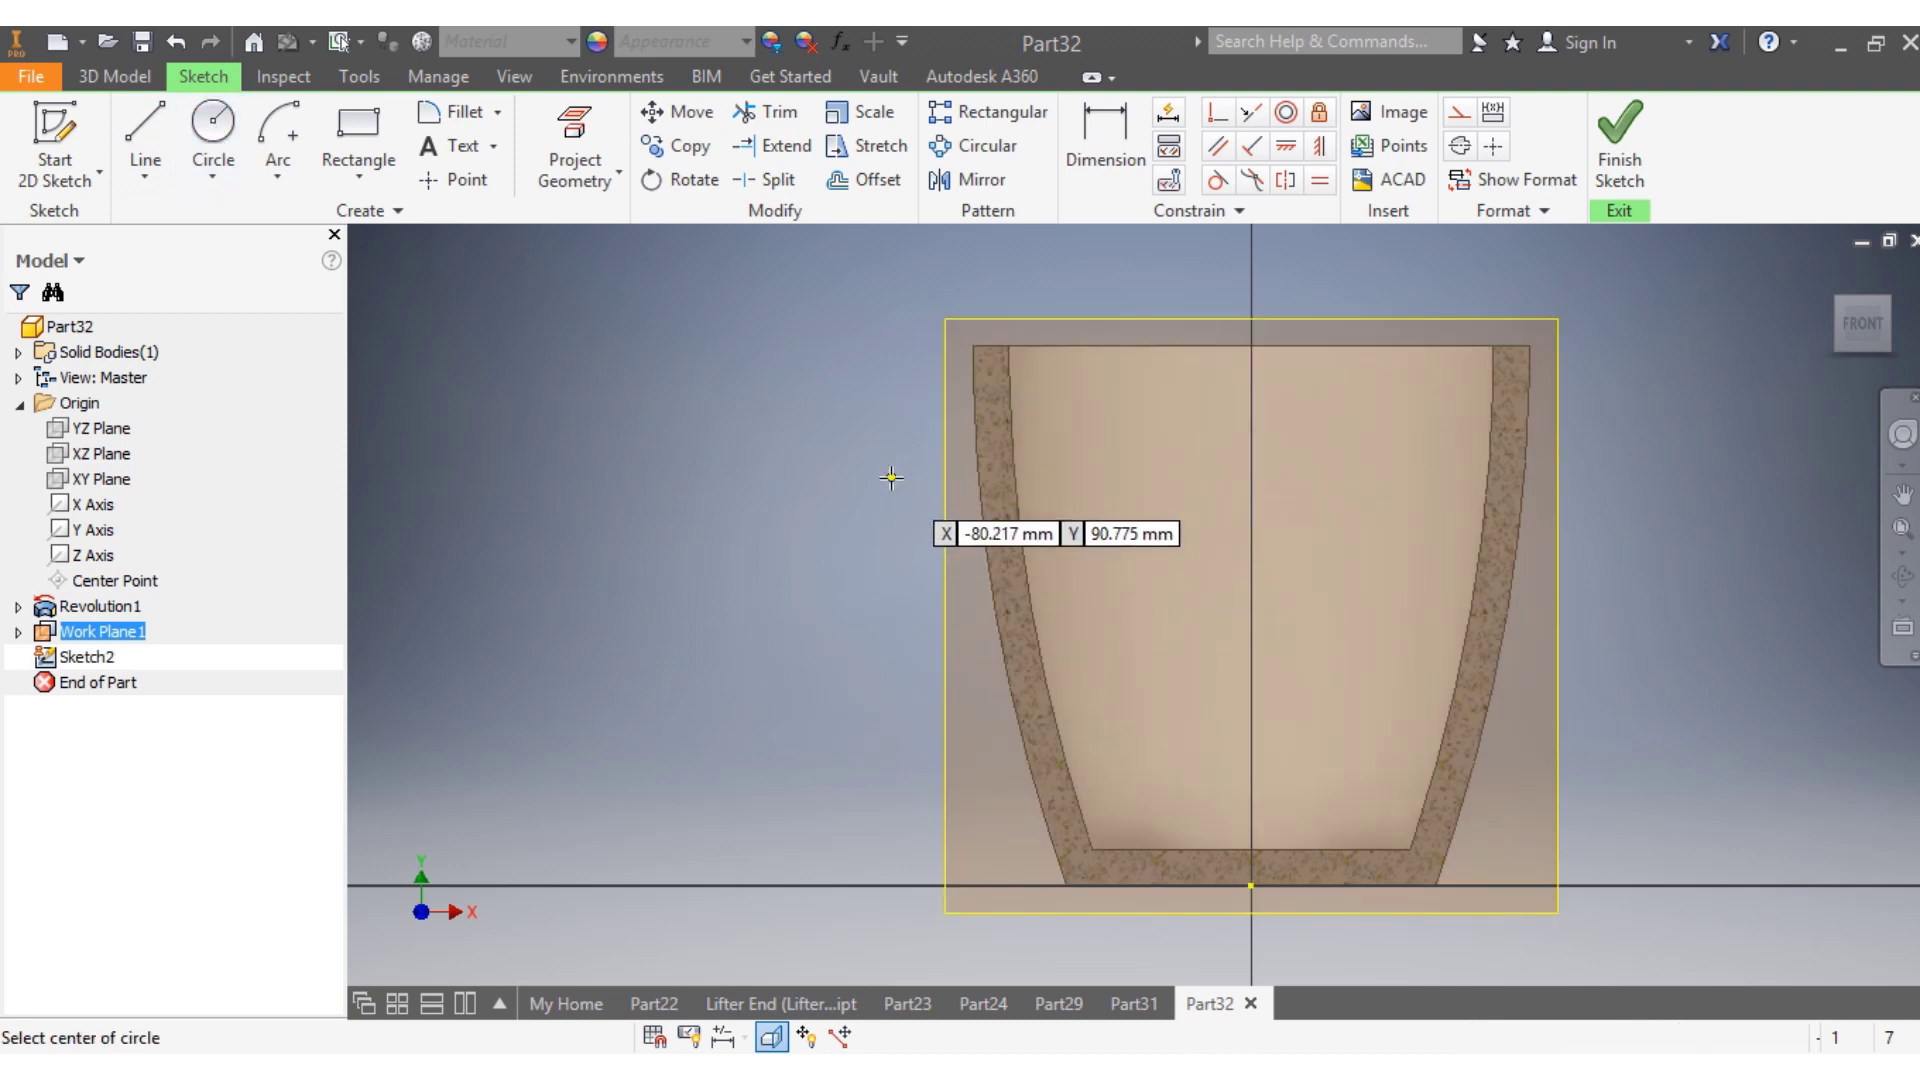
left_click(890, 478)
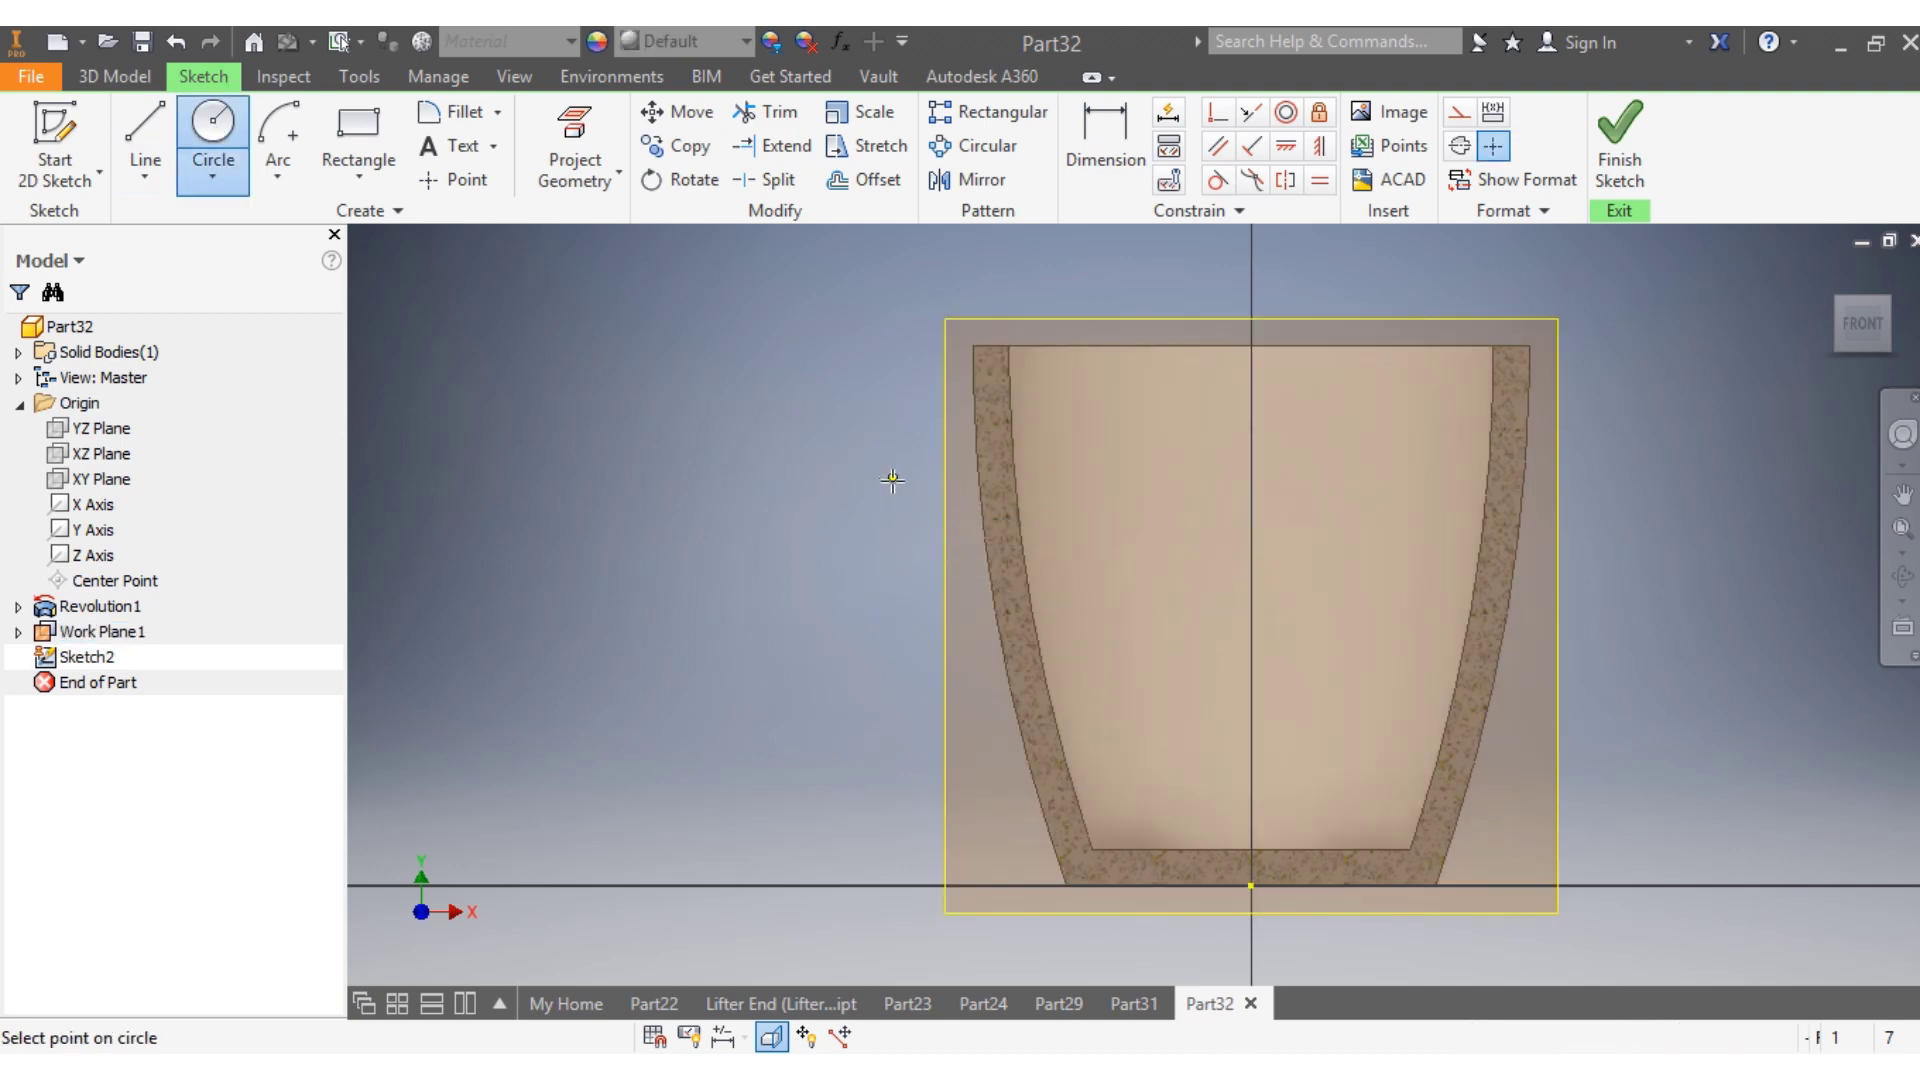
left_click(1027, 497)
key("Escape")
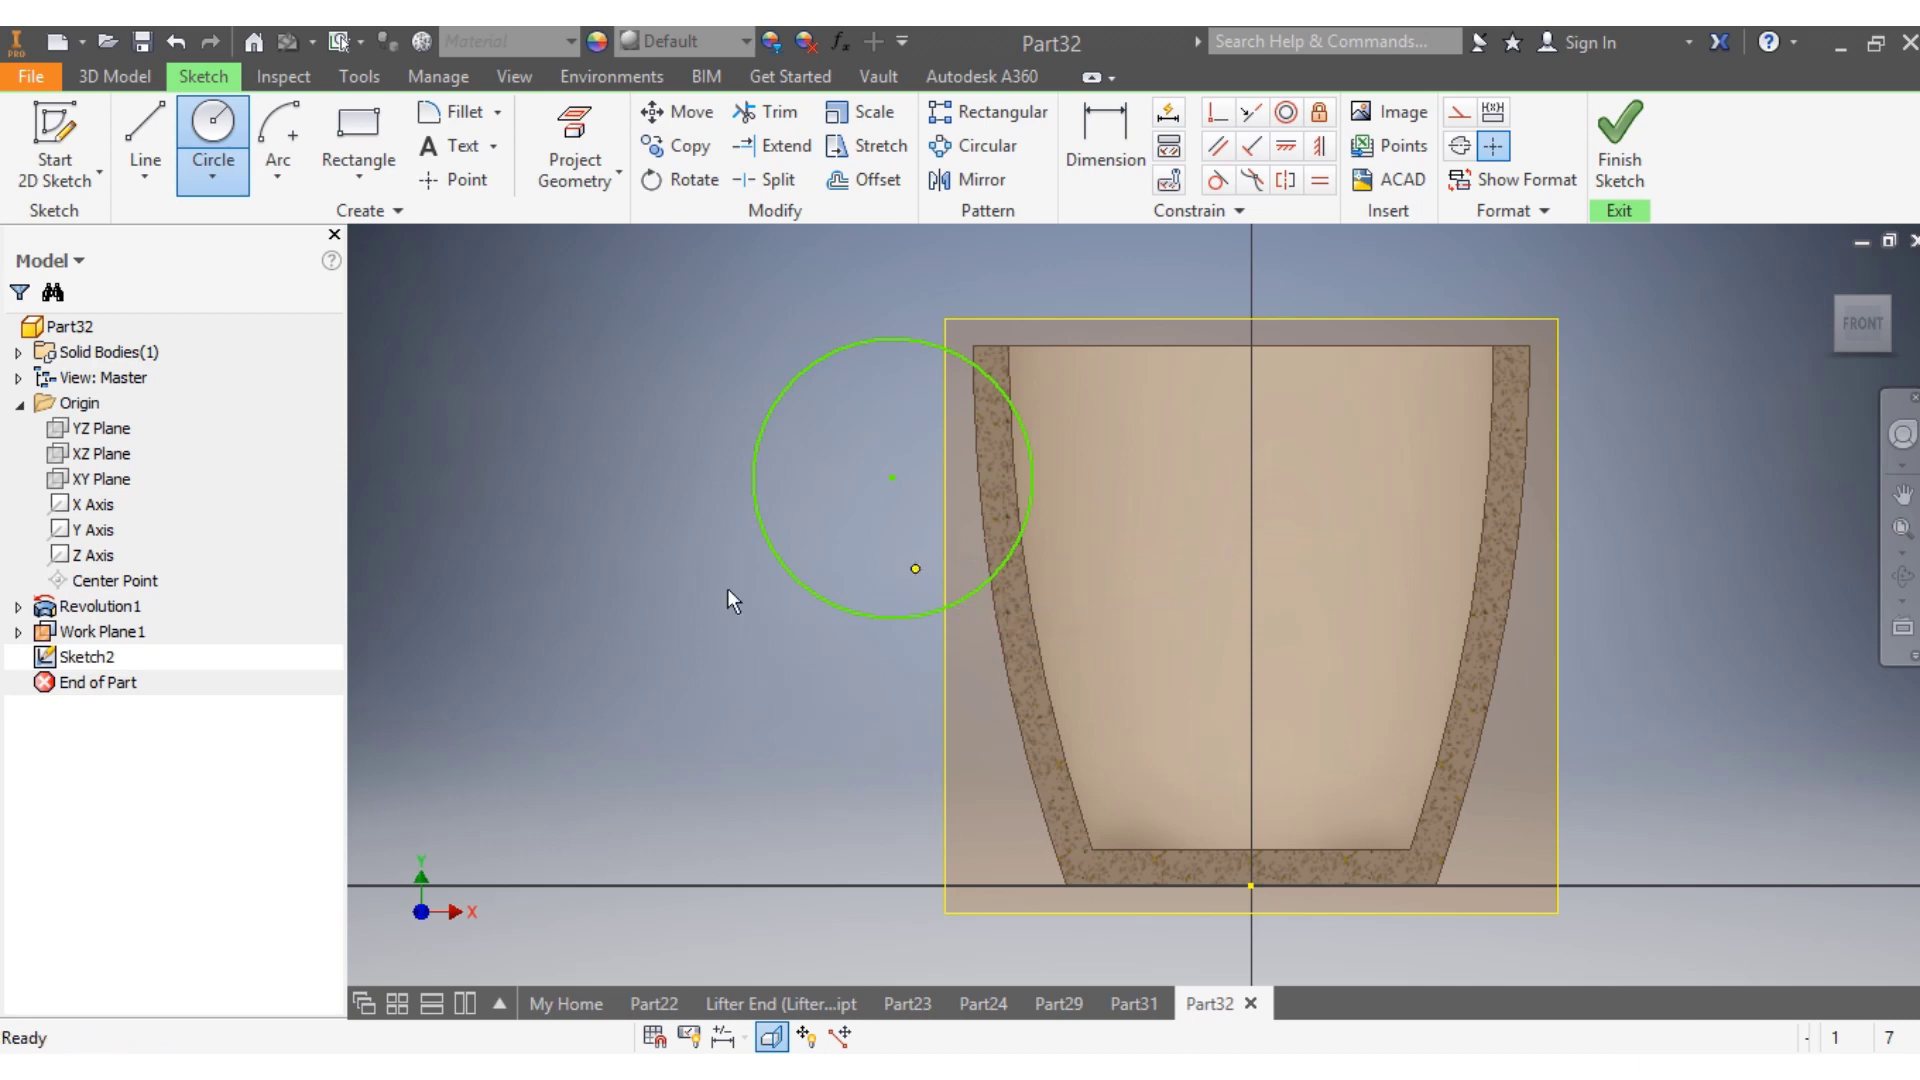
Draw a horizontal line across the mug base and a vertical centreline
left_click(145, 128)
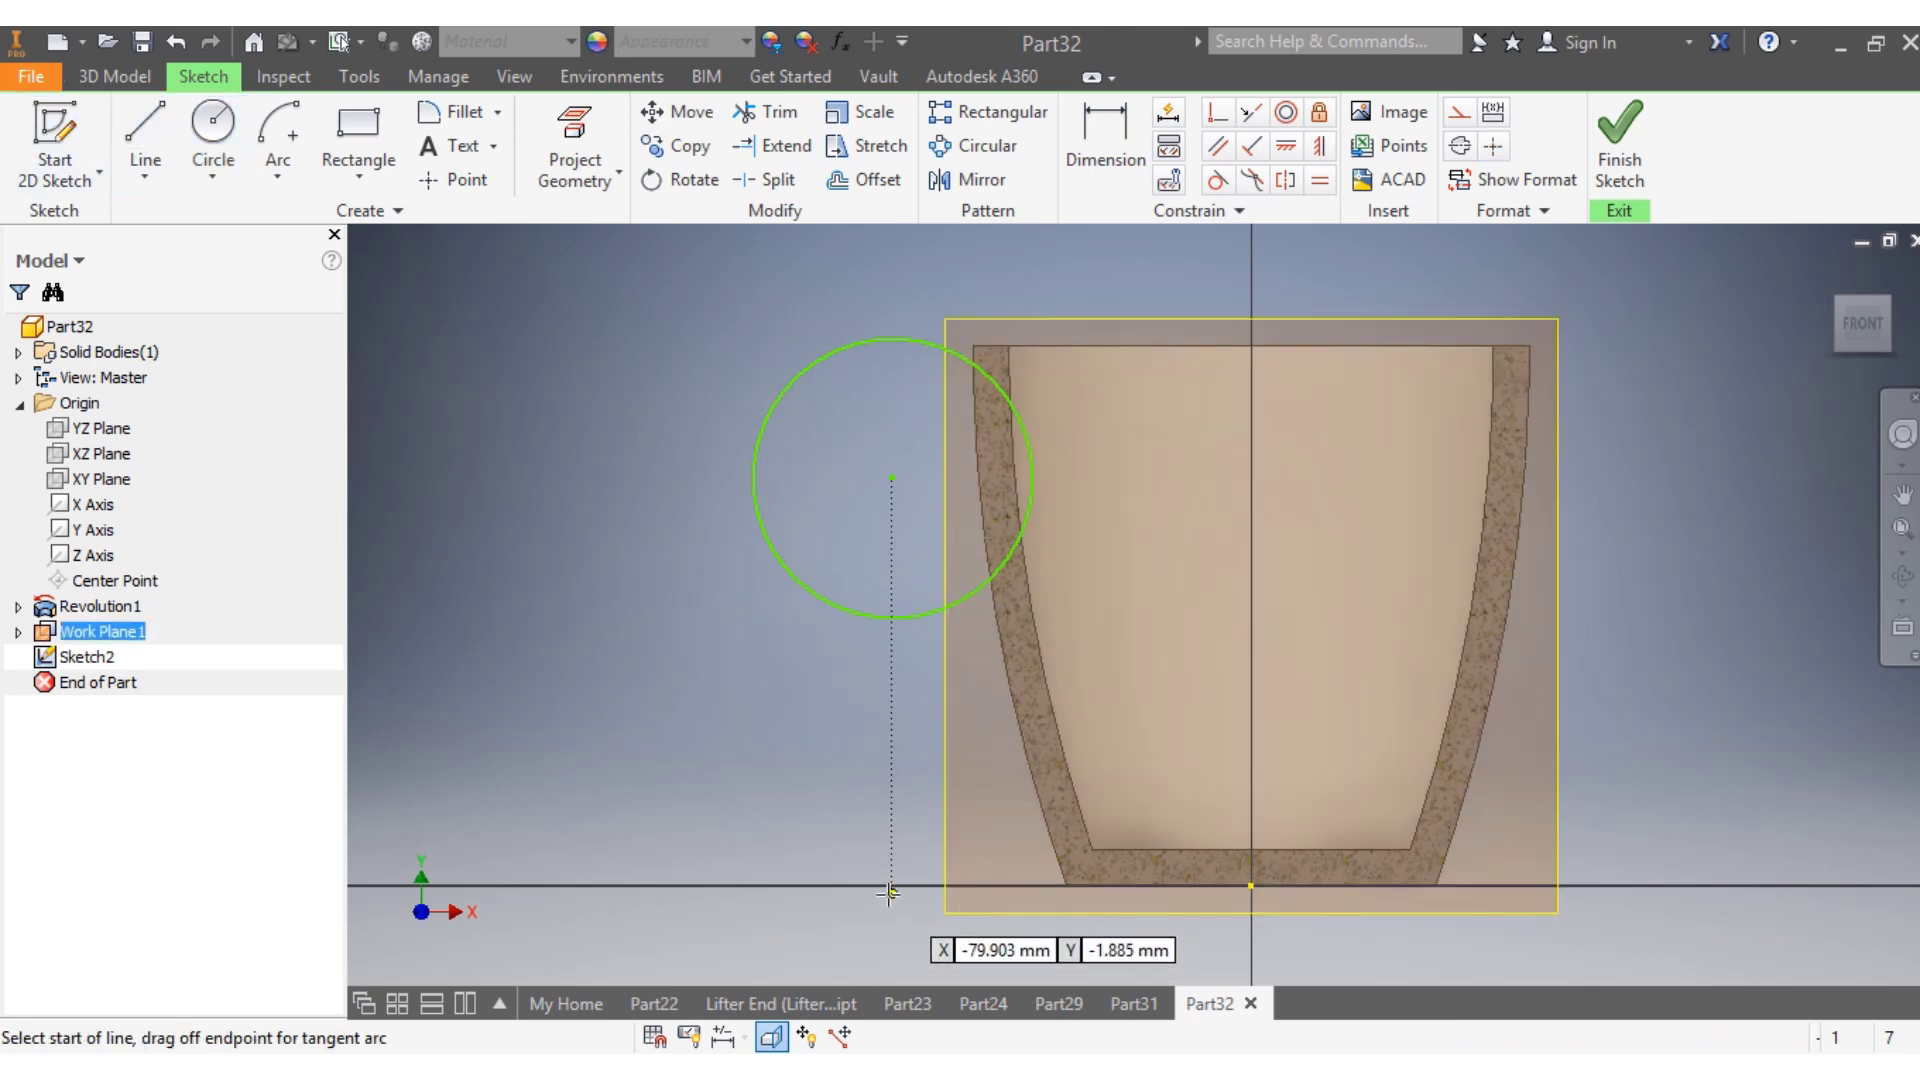
left_click(890, 888)
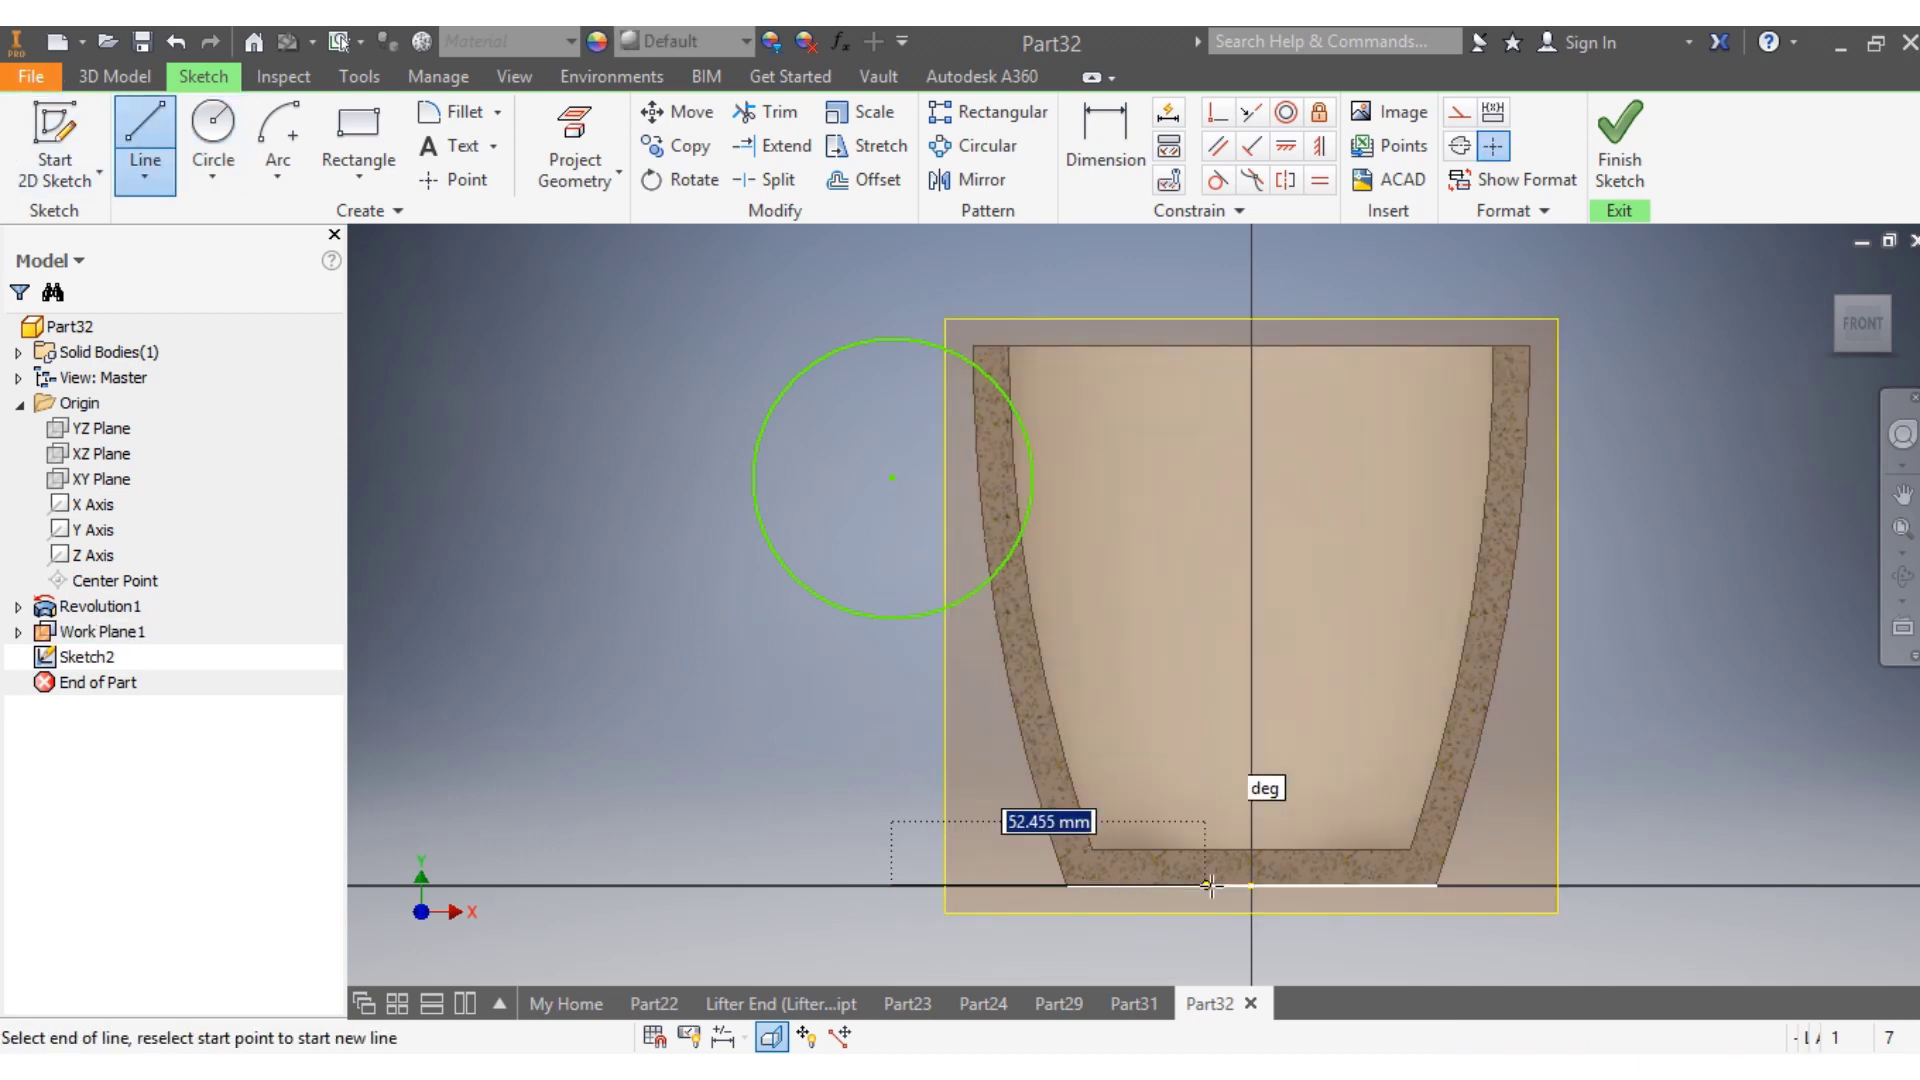
left_click(1365, 885)
key("Escape")
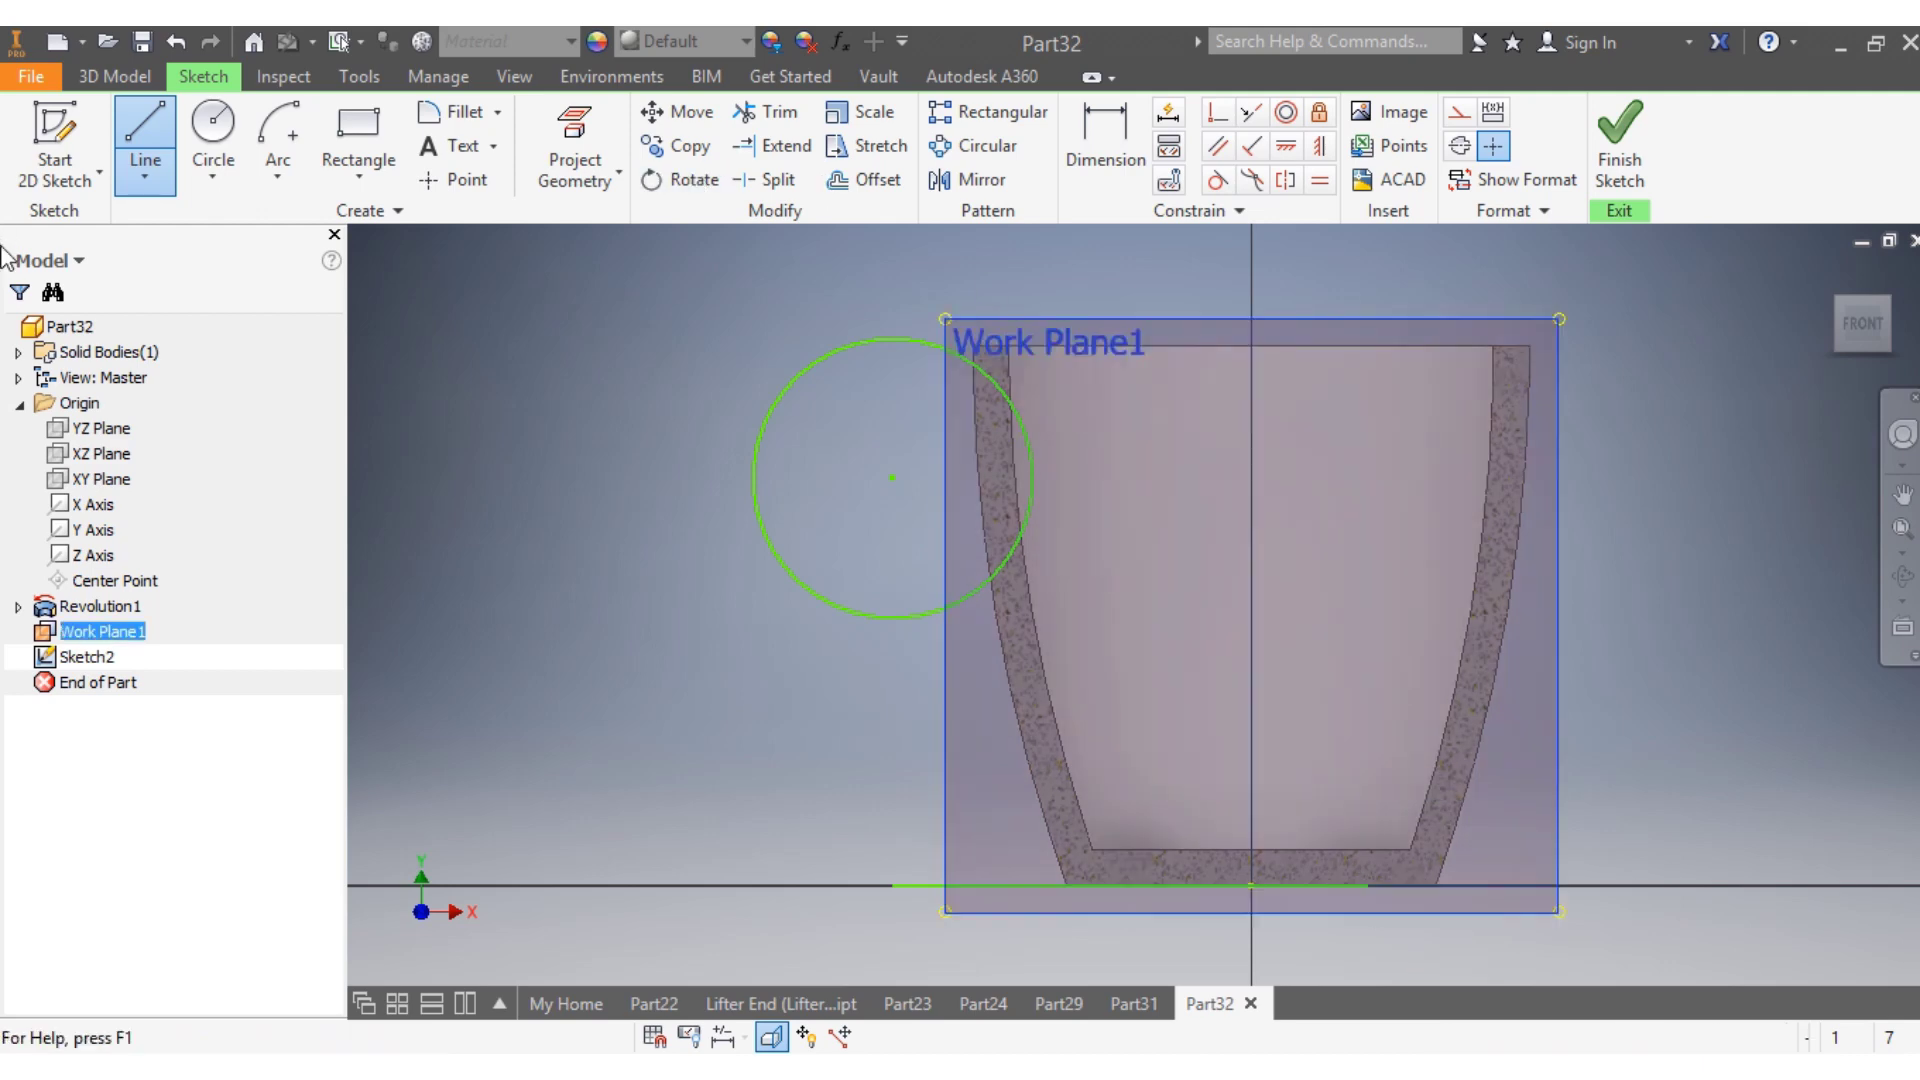
left_click(130, 128)
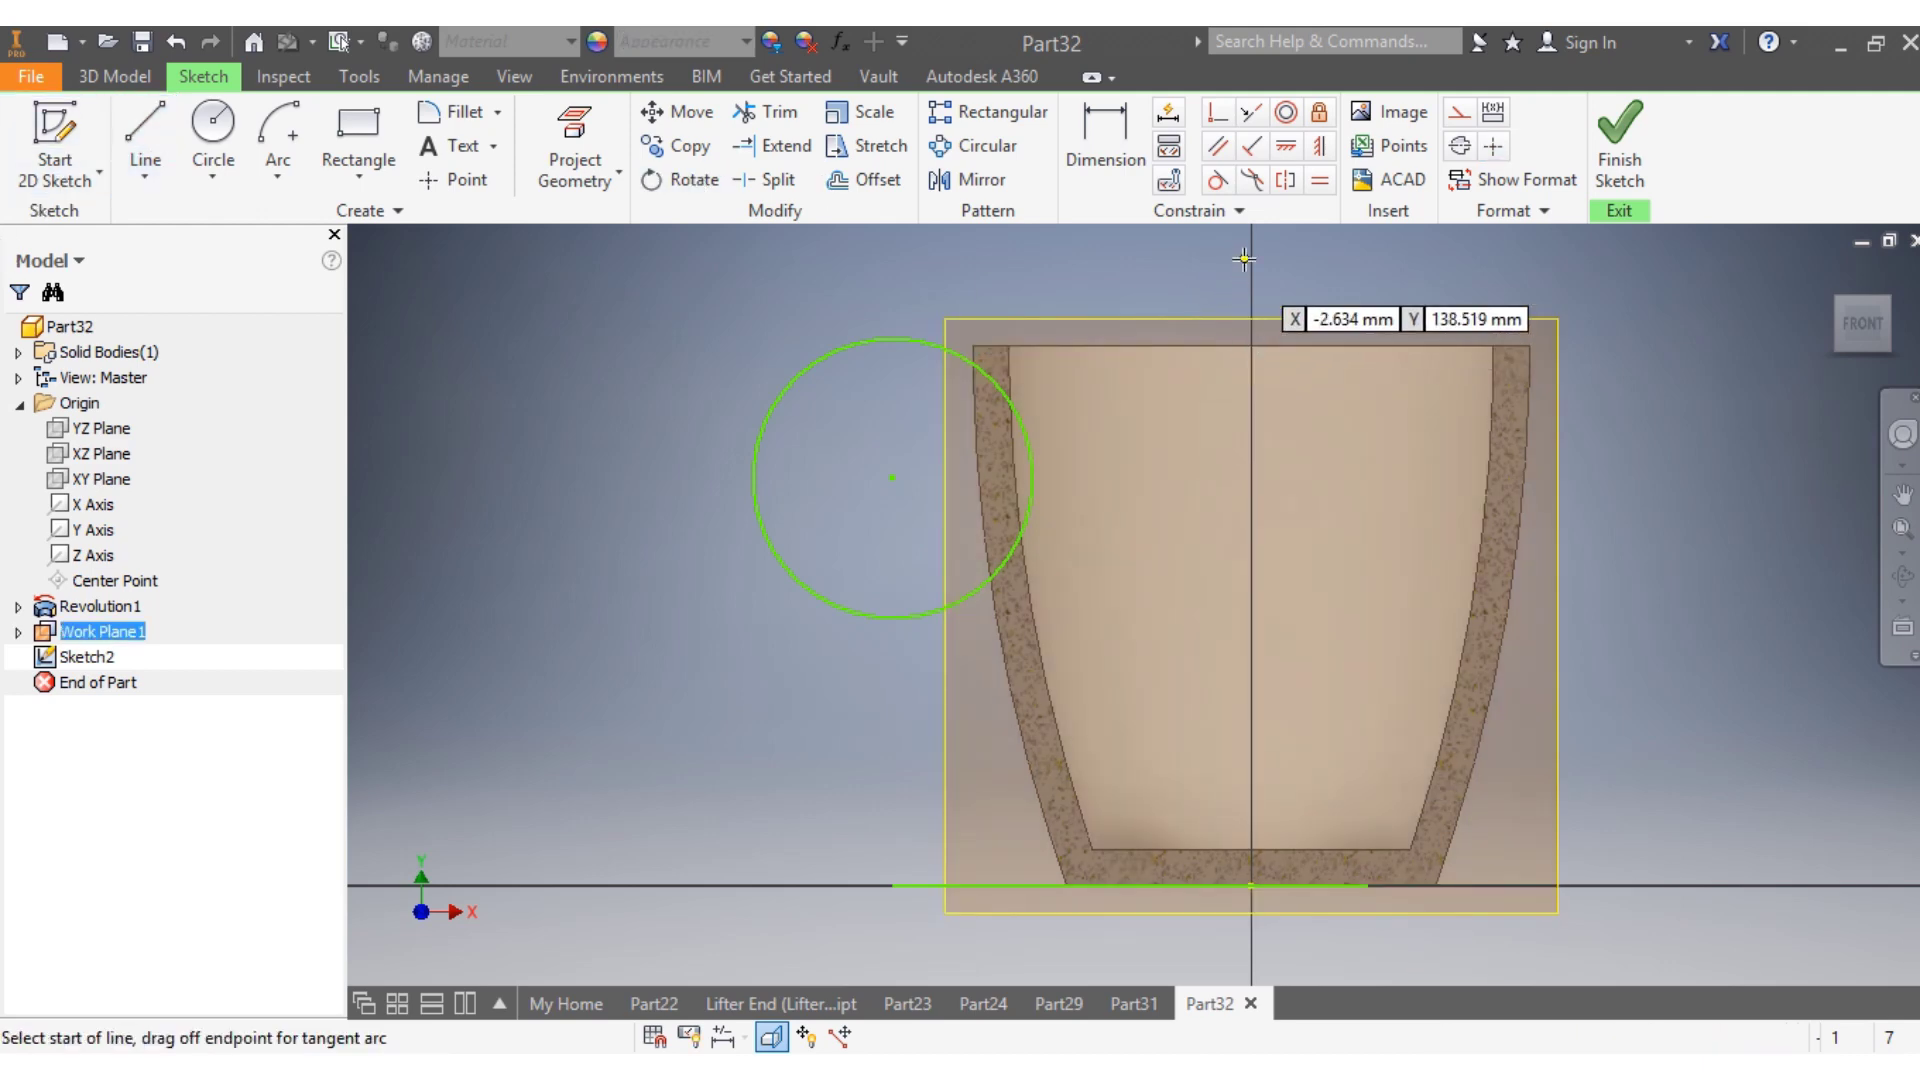
left_click(1251, 305)
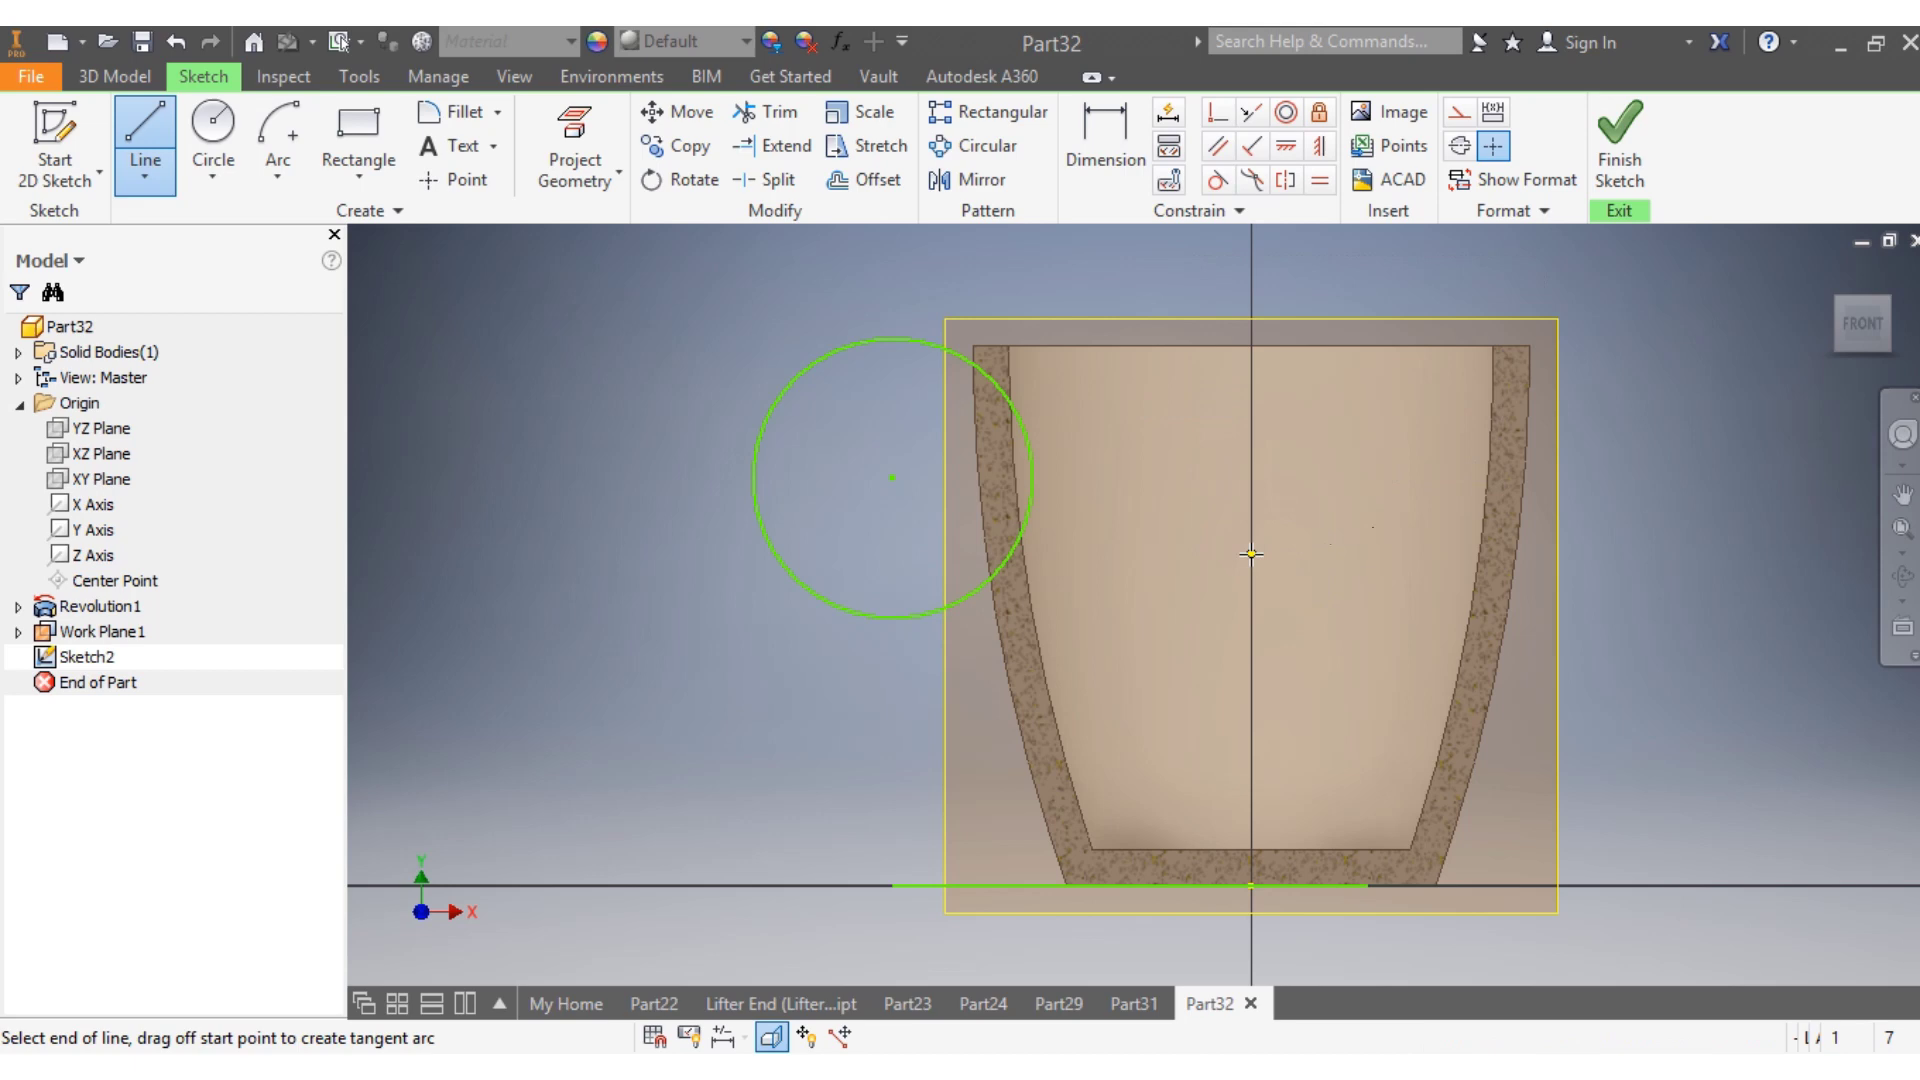
left_click(1251, 553)
Dimension the circle centre 75 above the base line
key("Escape")
left_click(1100, 135)
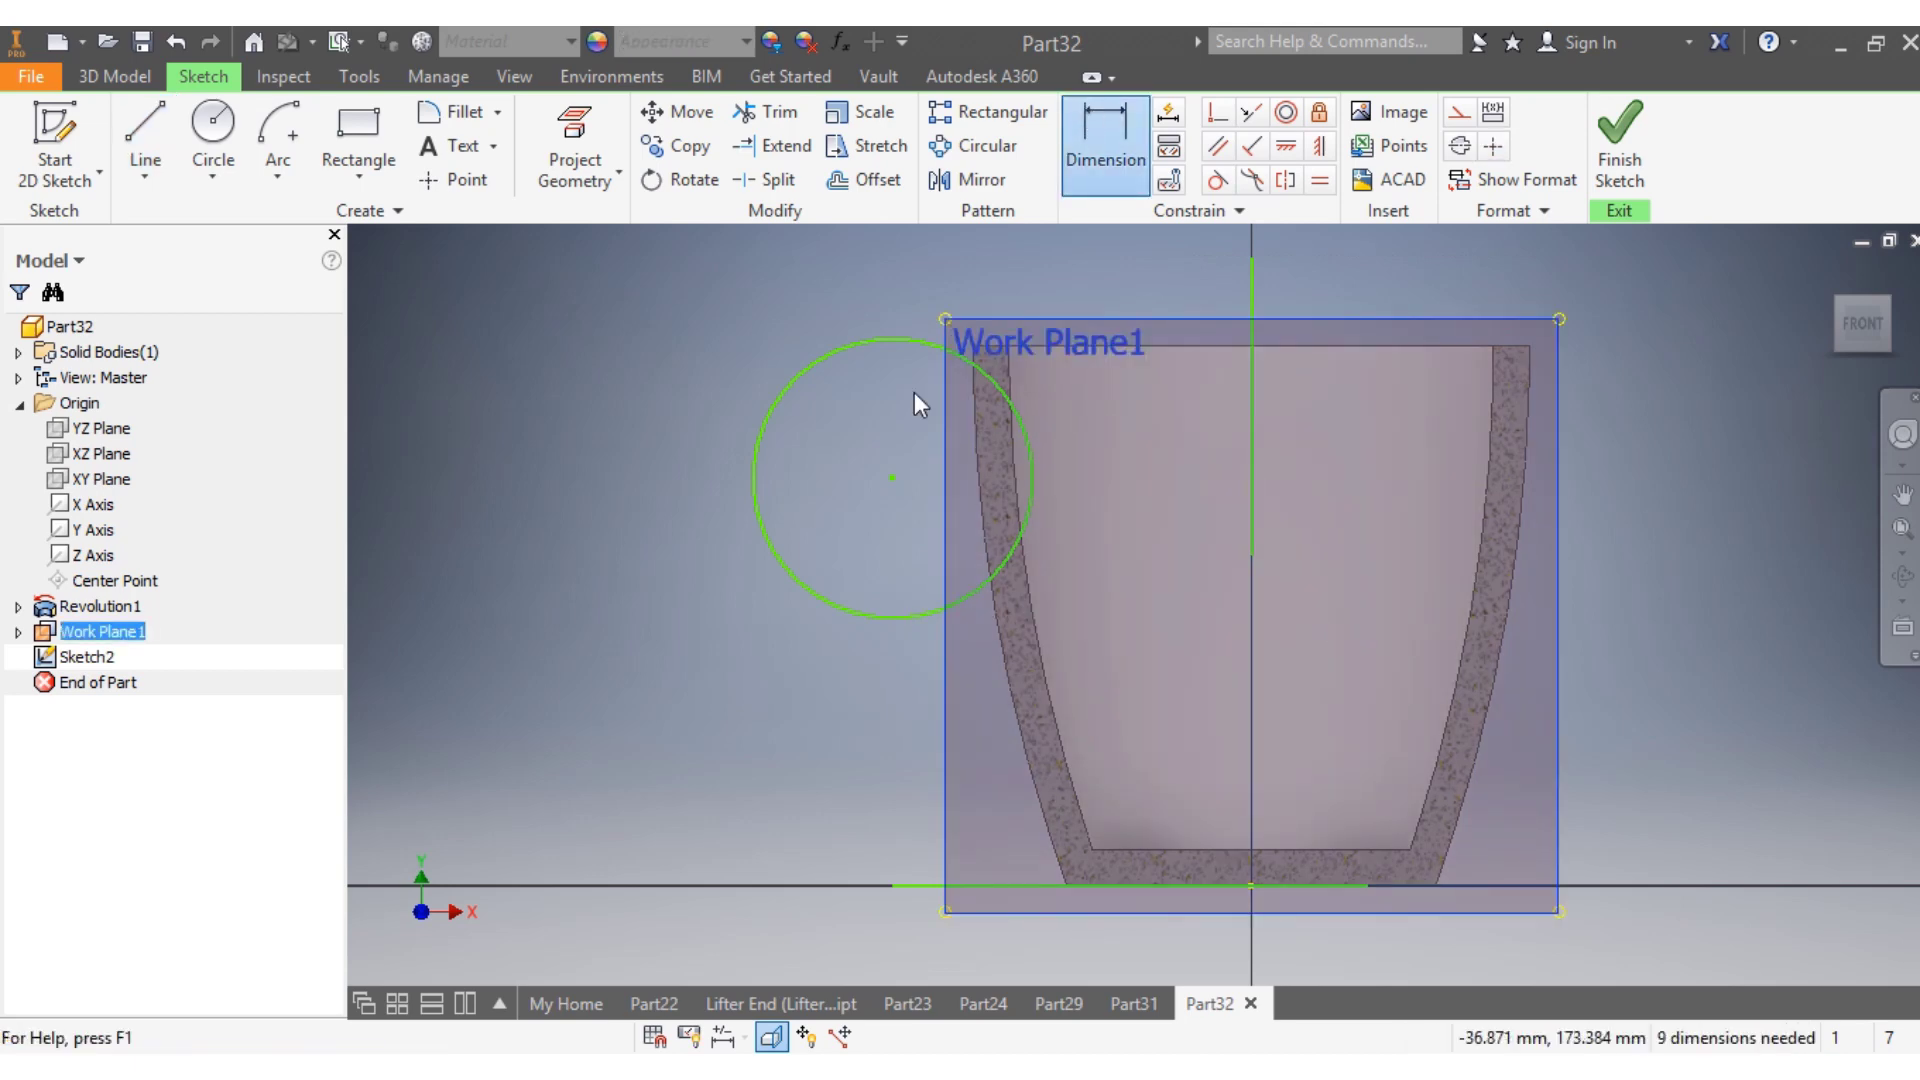
left_click(892, 479)
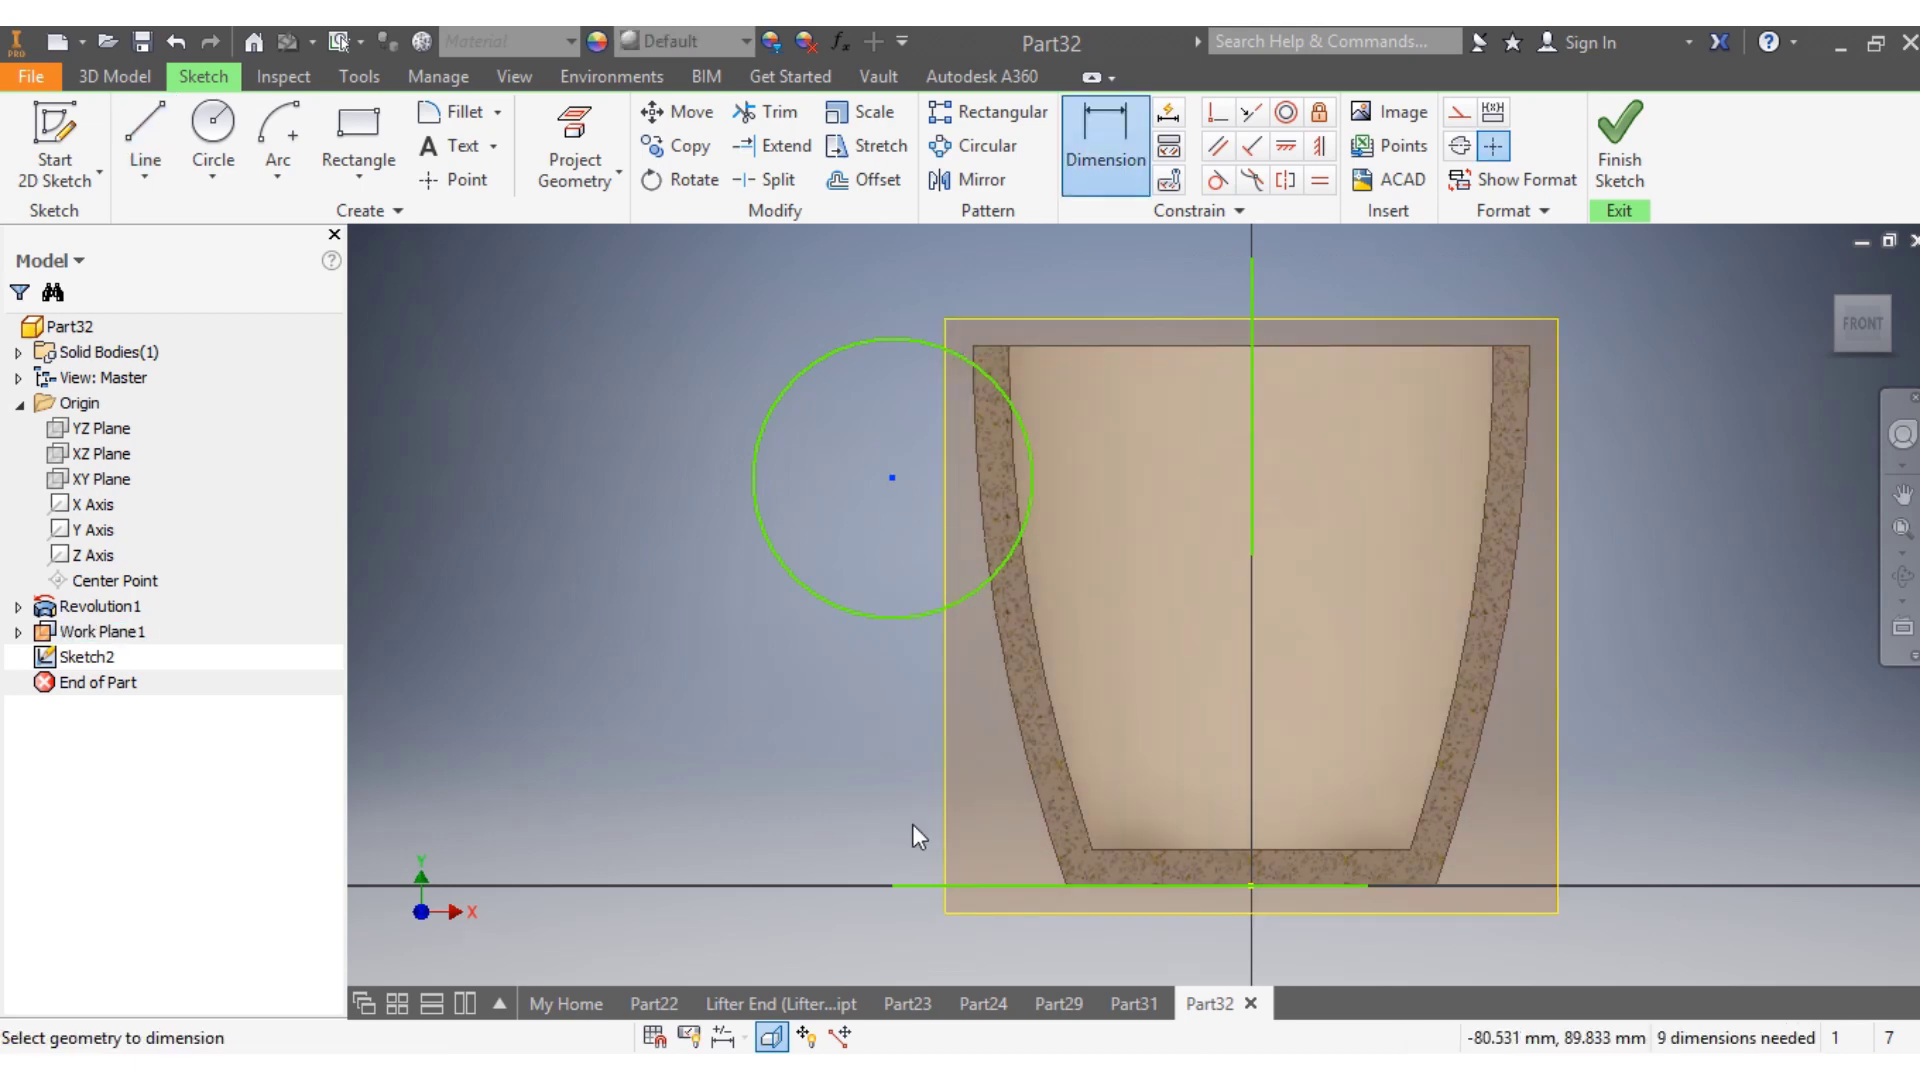
left_click(906, 882)
left_click(719, 822)
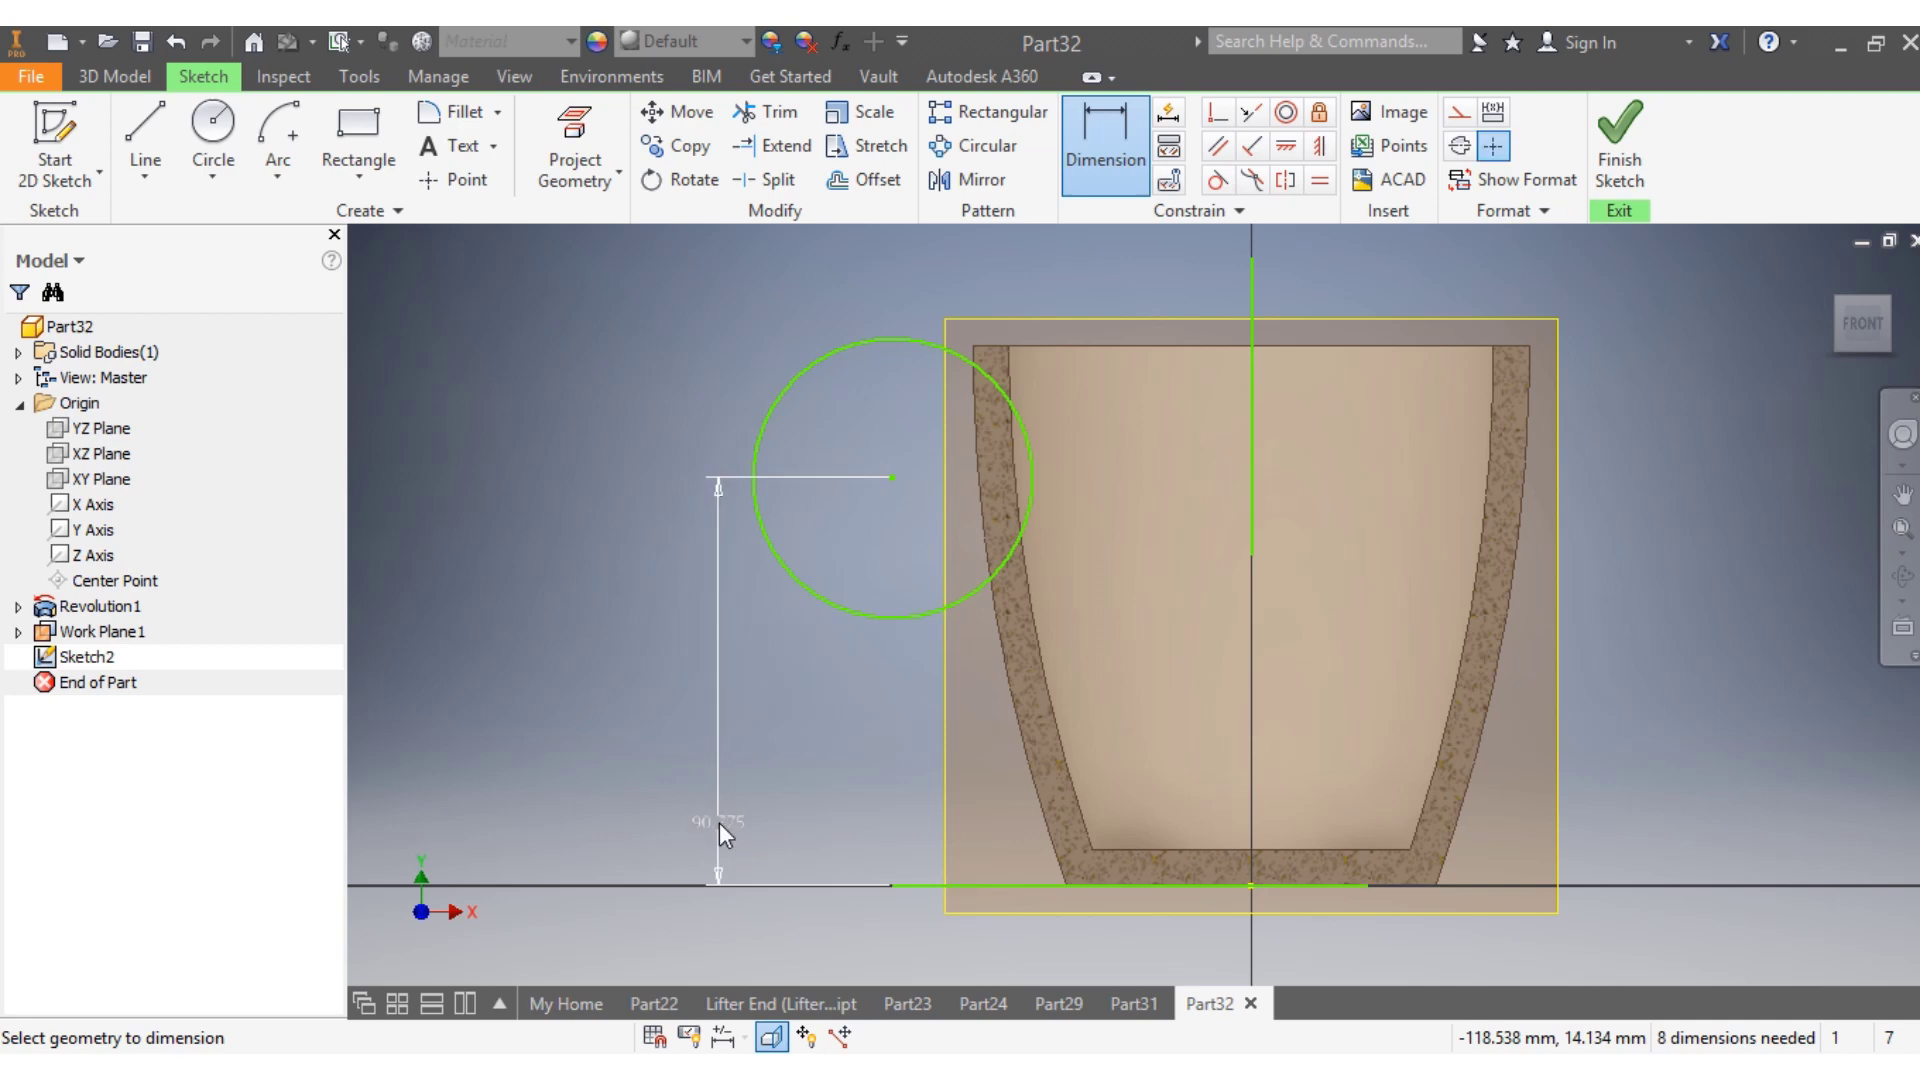
type("75")
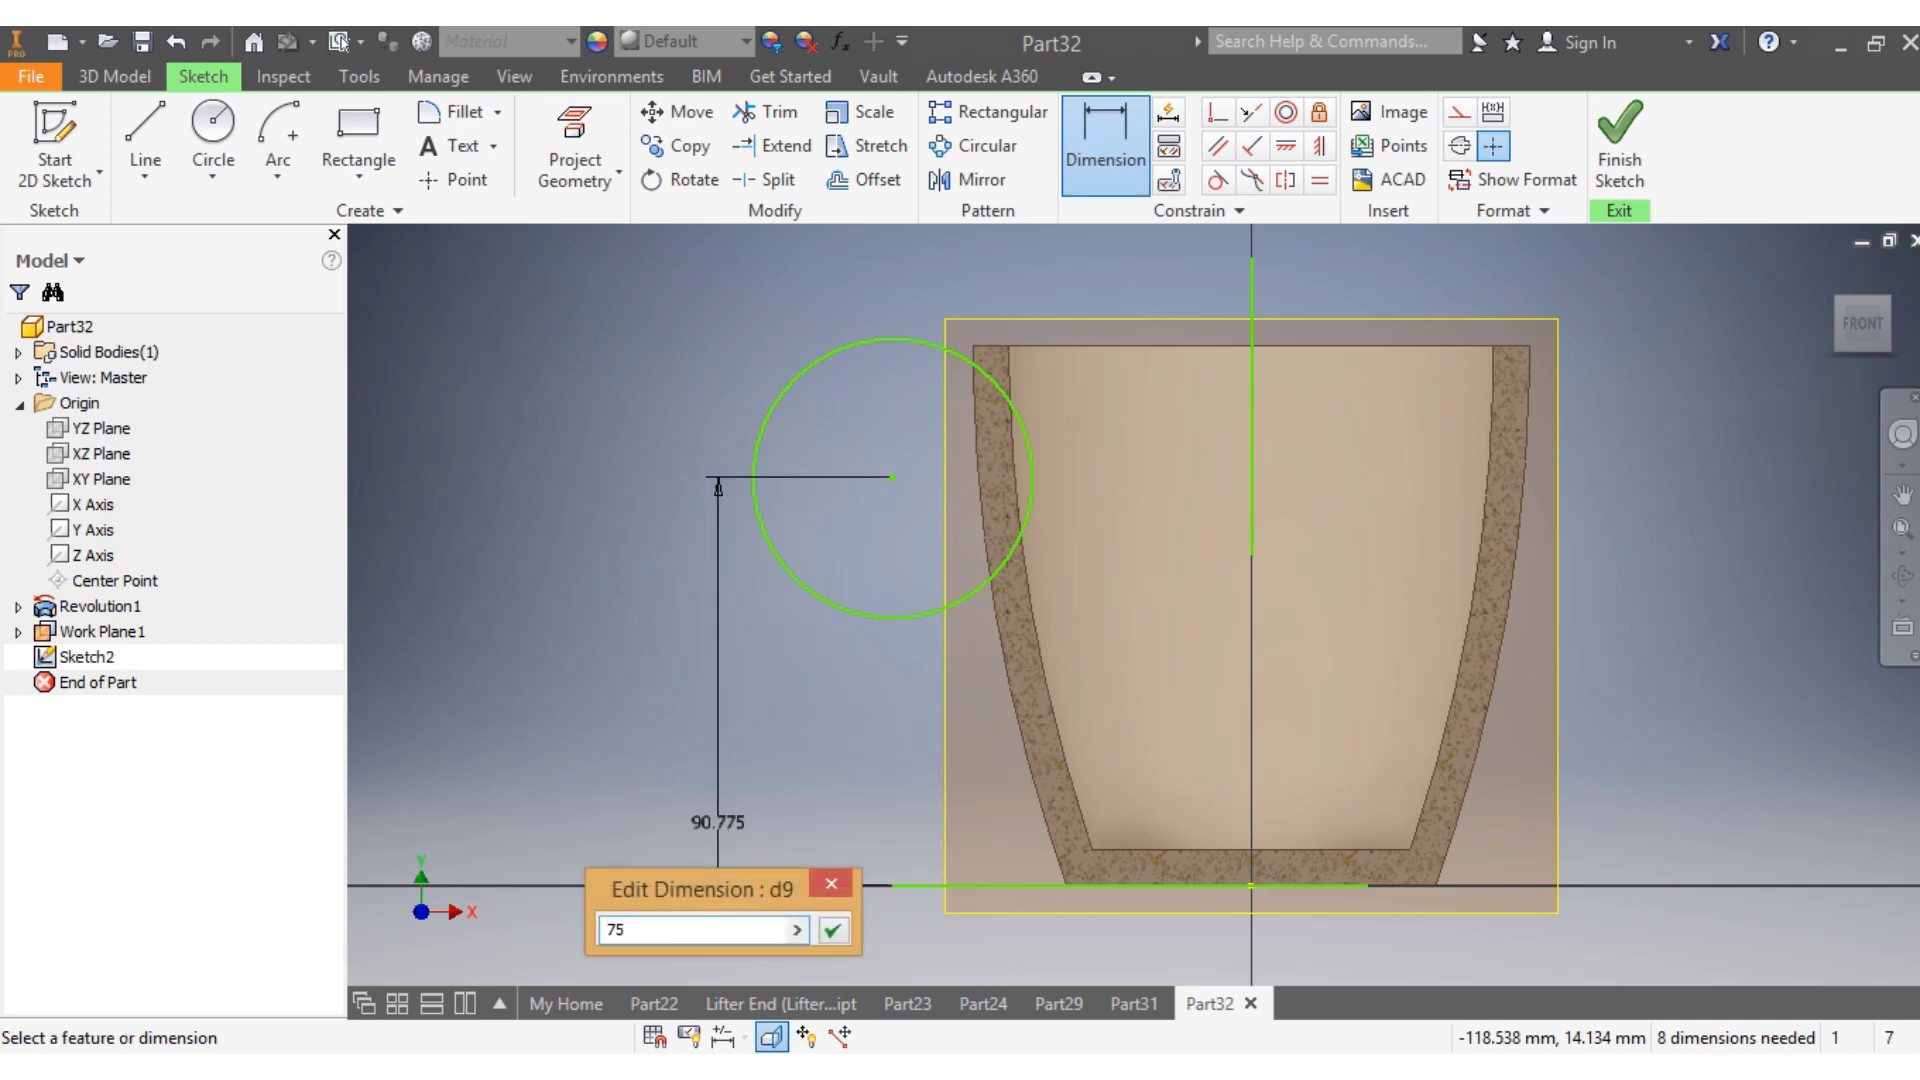
key("Return")
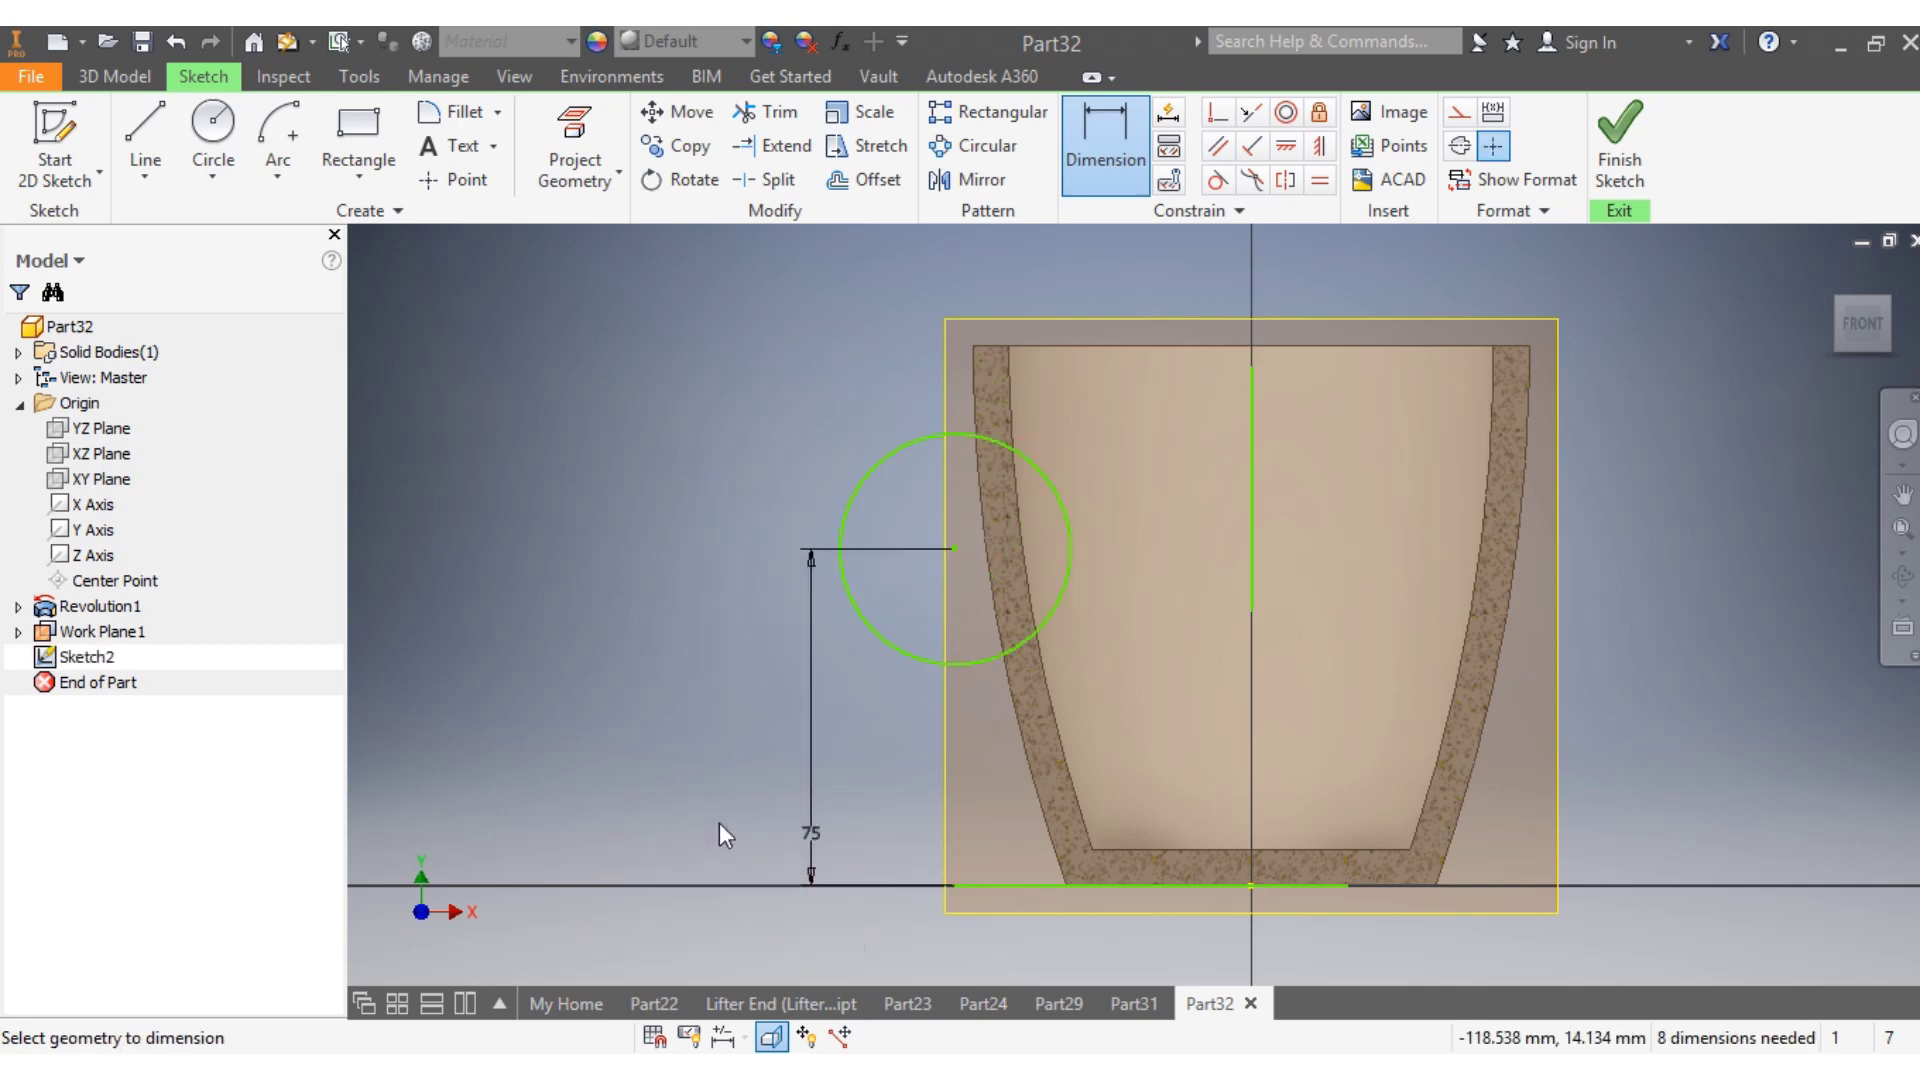
Set the circle centre 70 from the vertical centreline
left_click(954, 552)
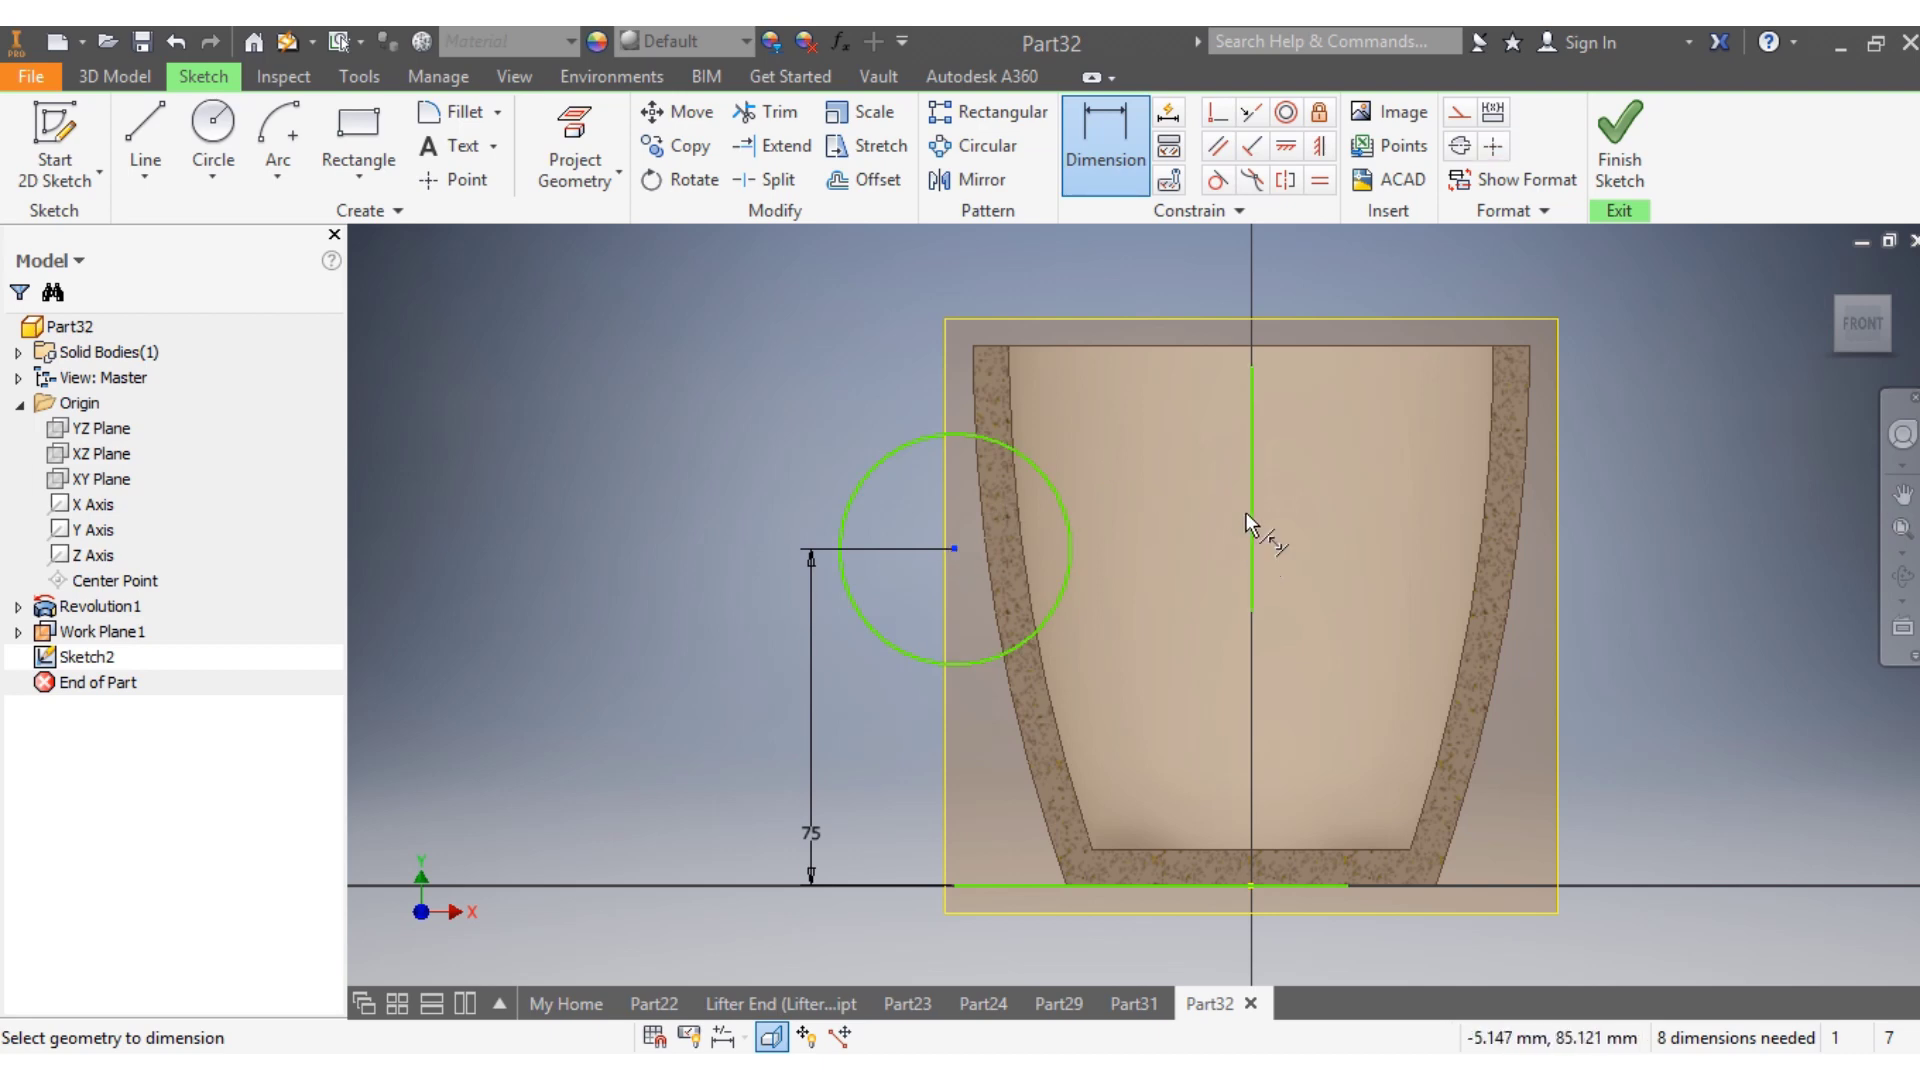
left_click(1248, 516)
left_click(1161, 495)
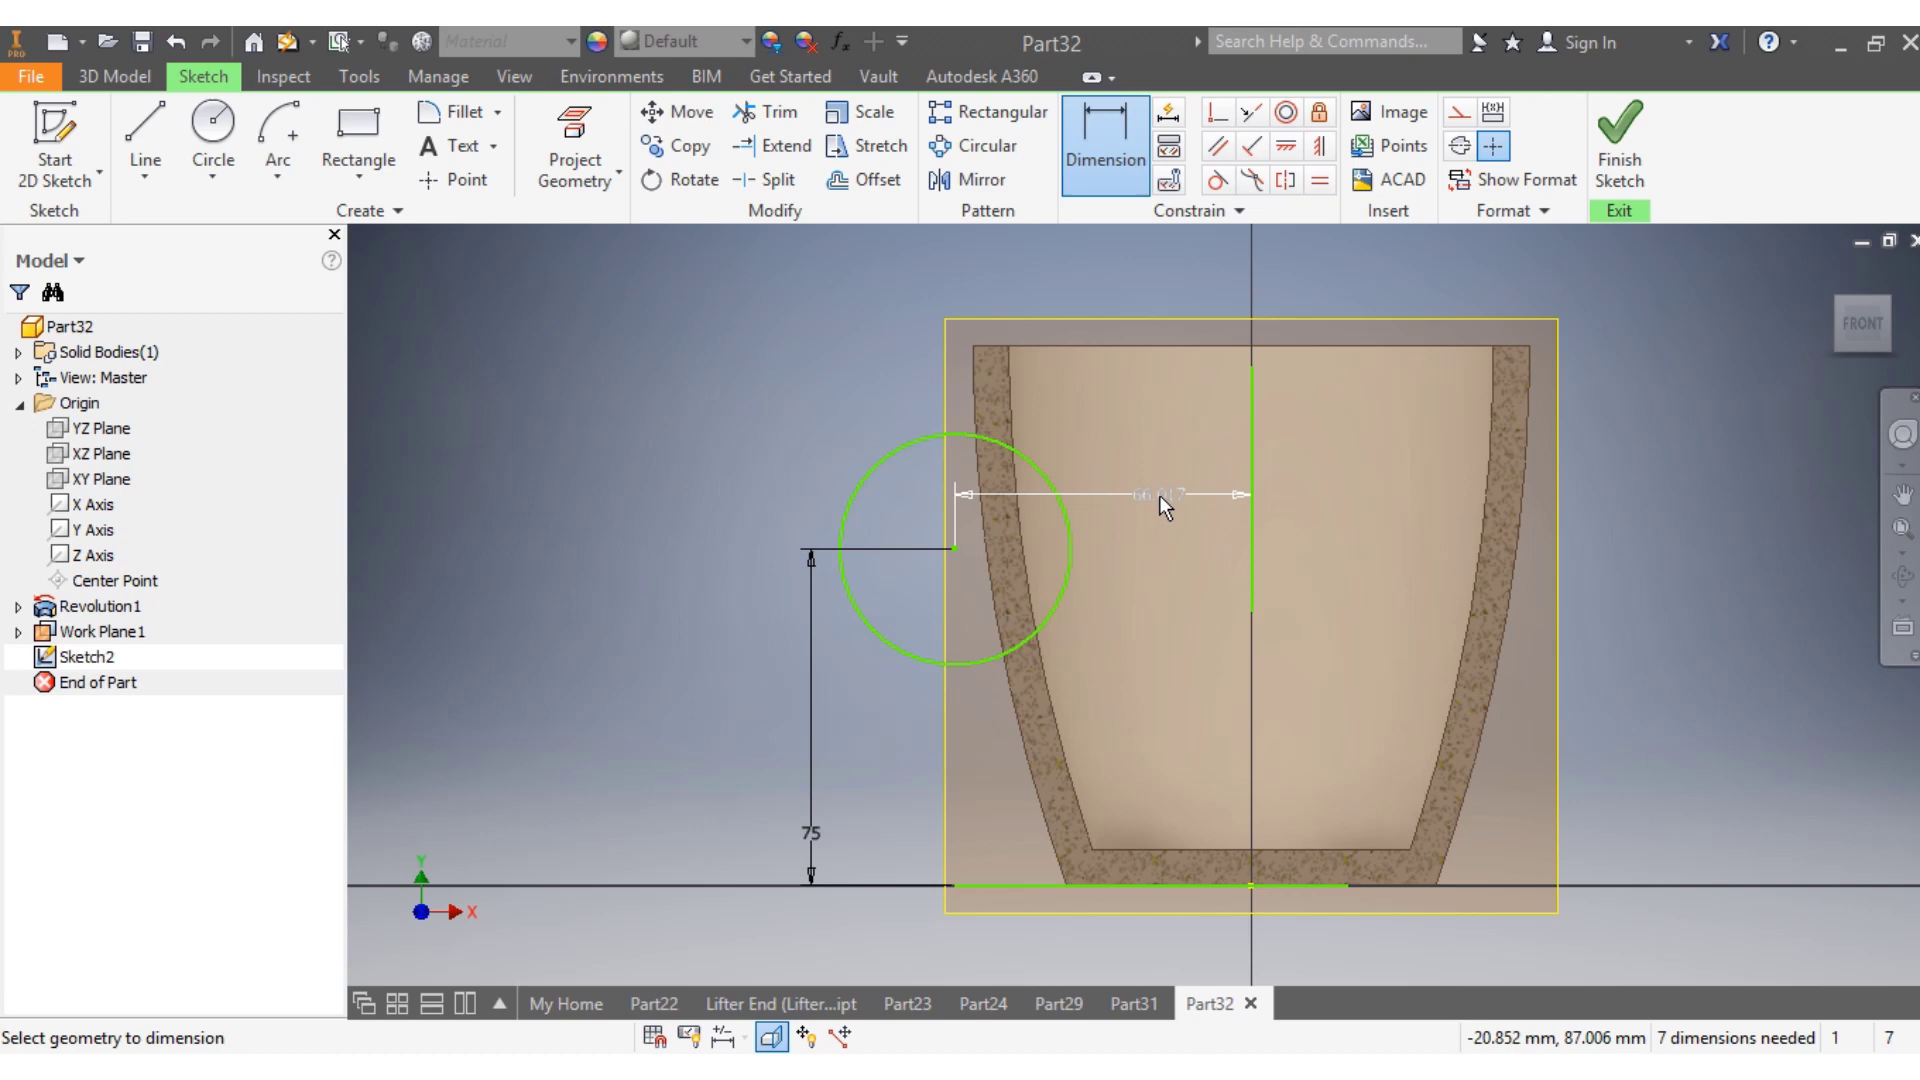
left_click(1159, 495)
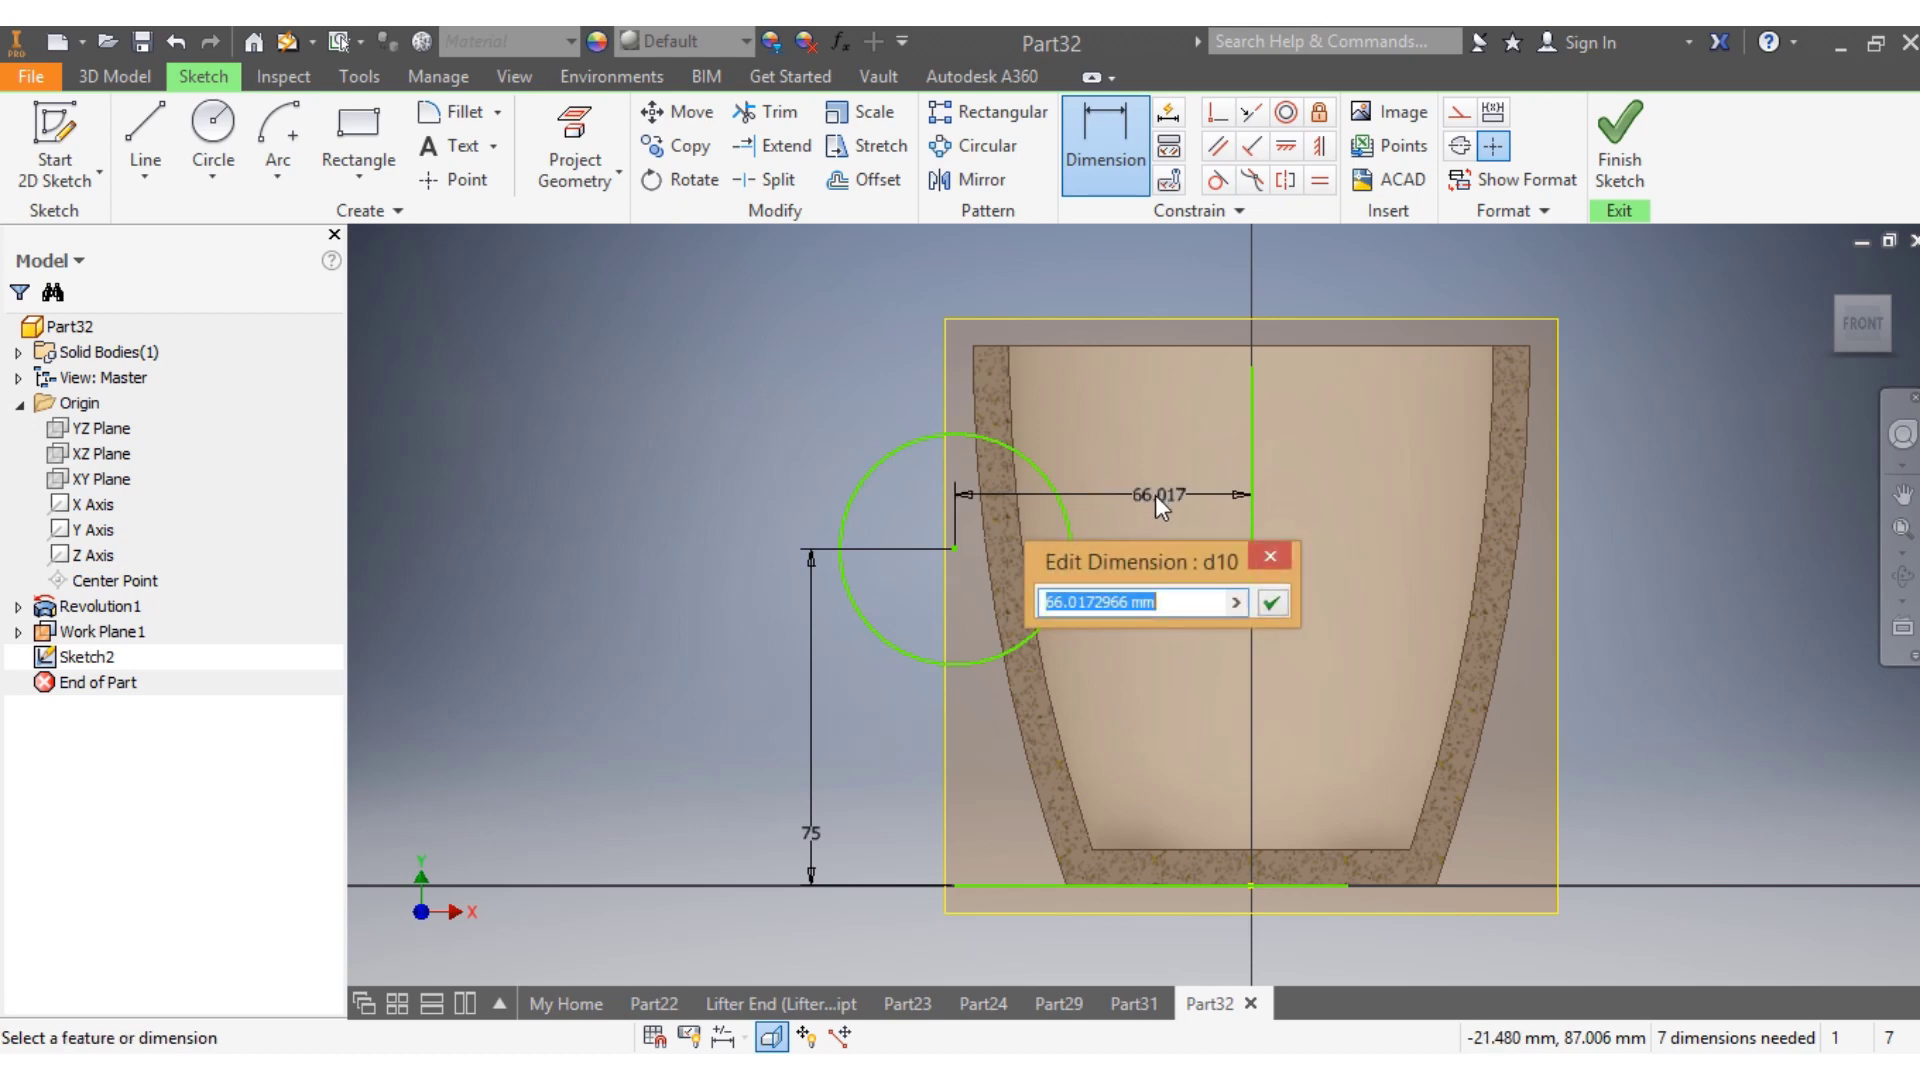
type("70")
key("Return")
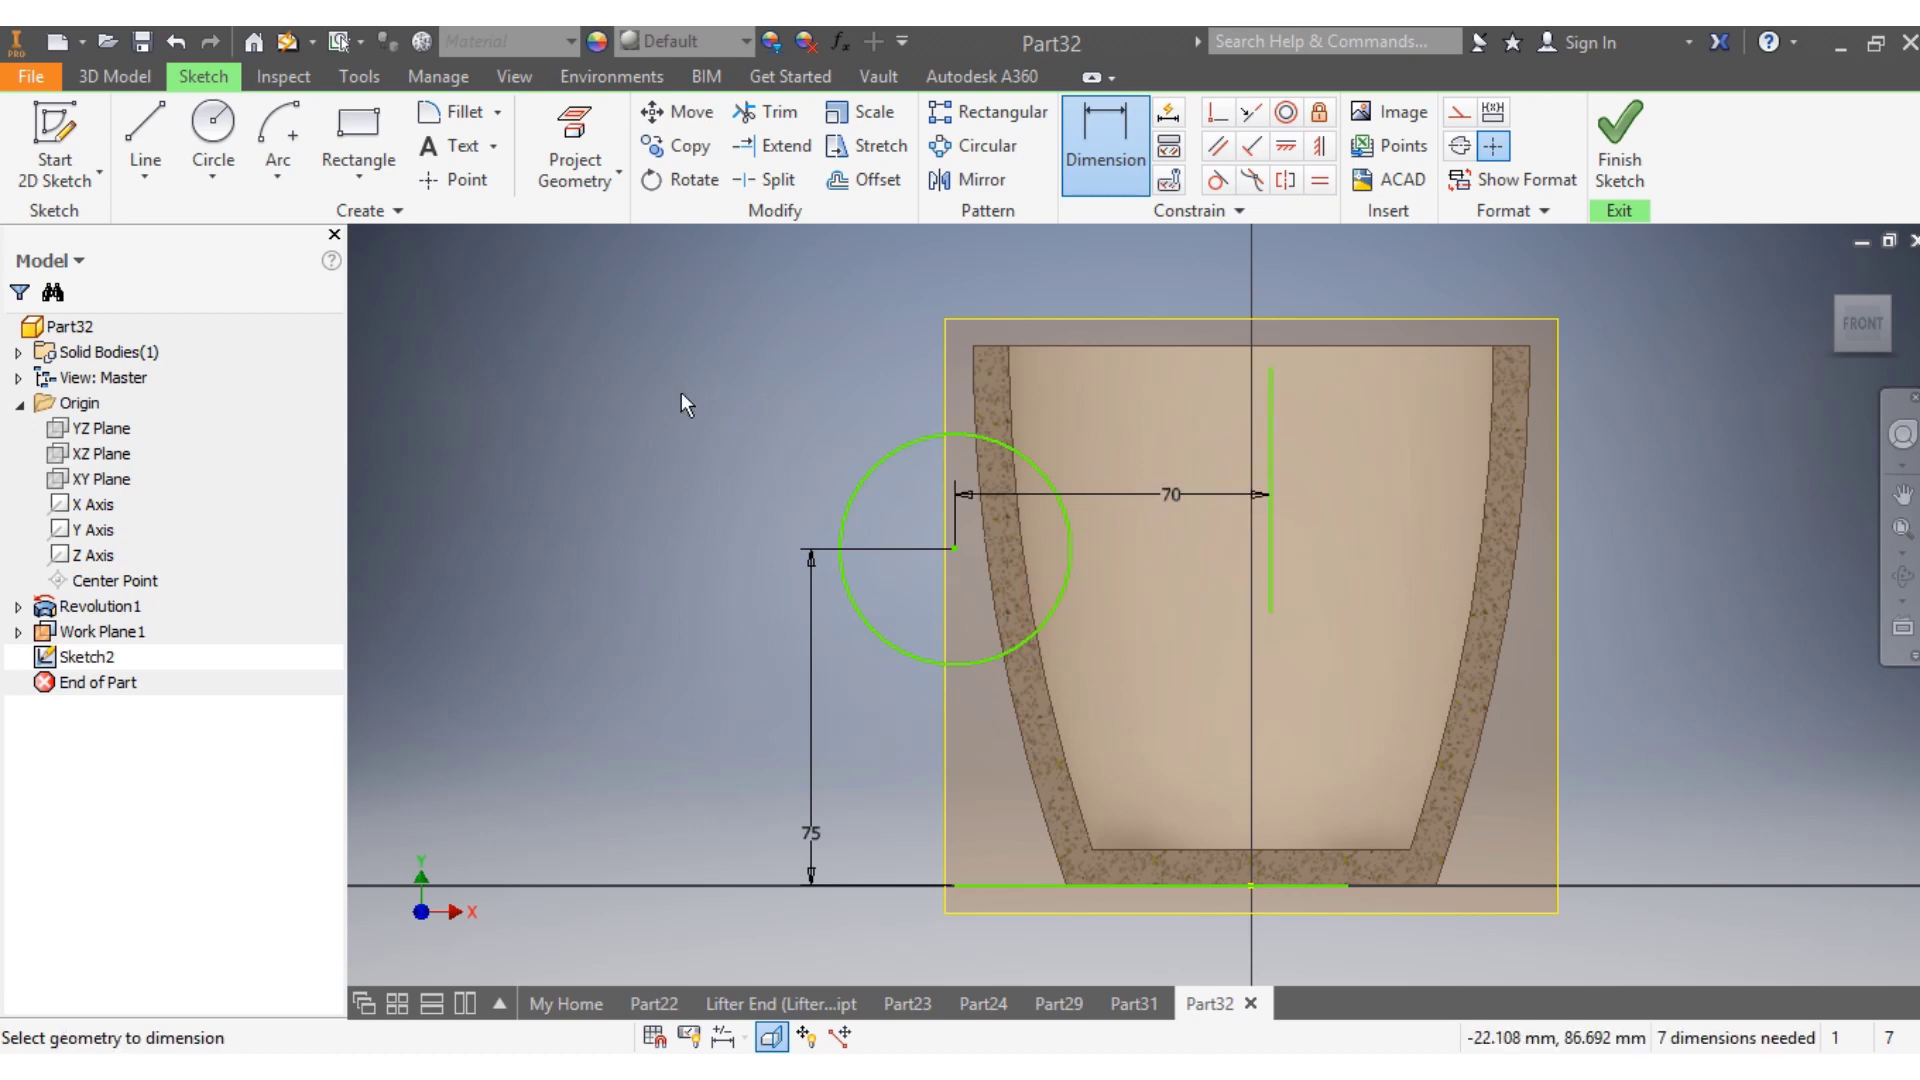
Give the circle a diameter of 50
left_click(880, 458)
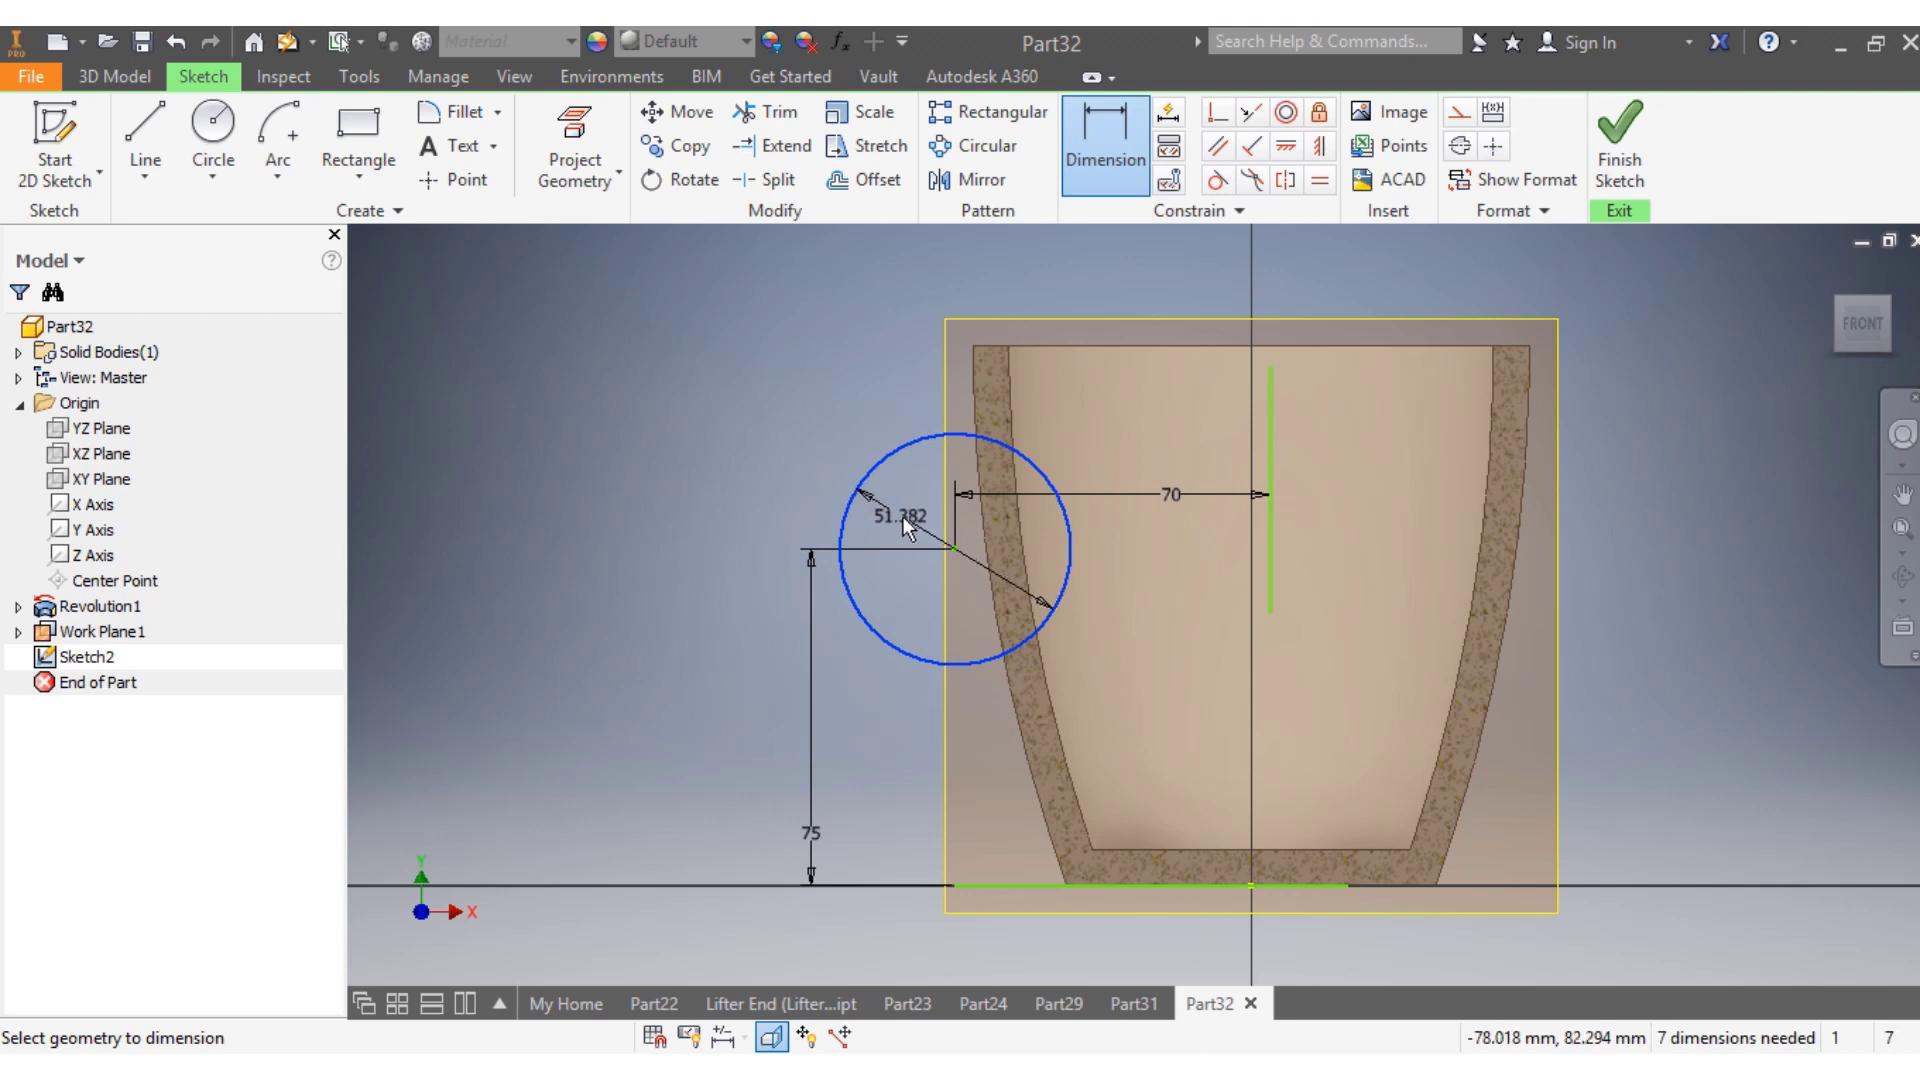
left_click(902, 516)
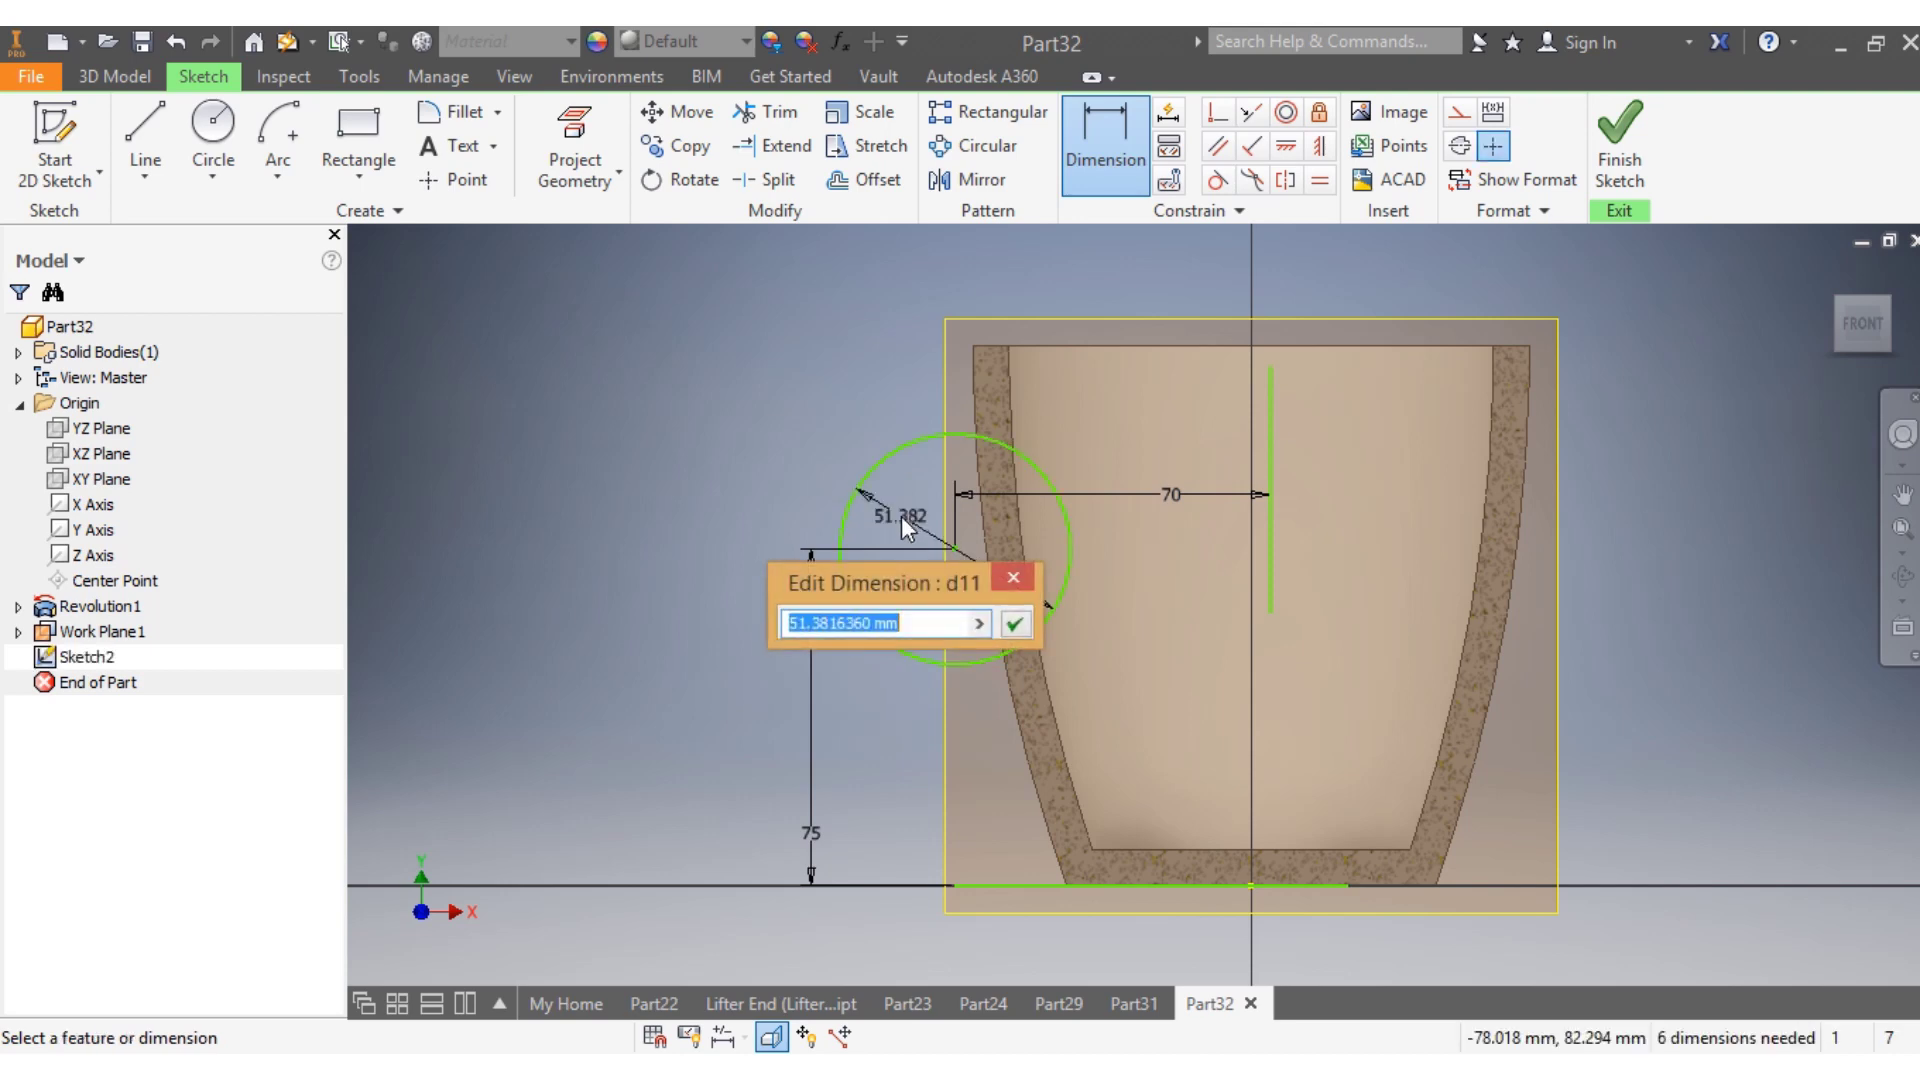
type("50")
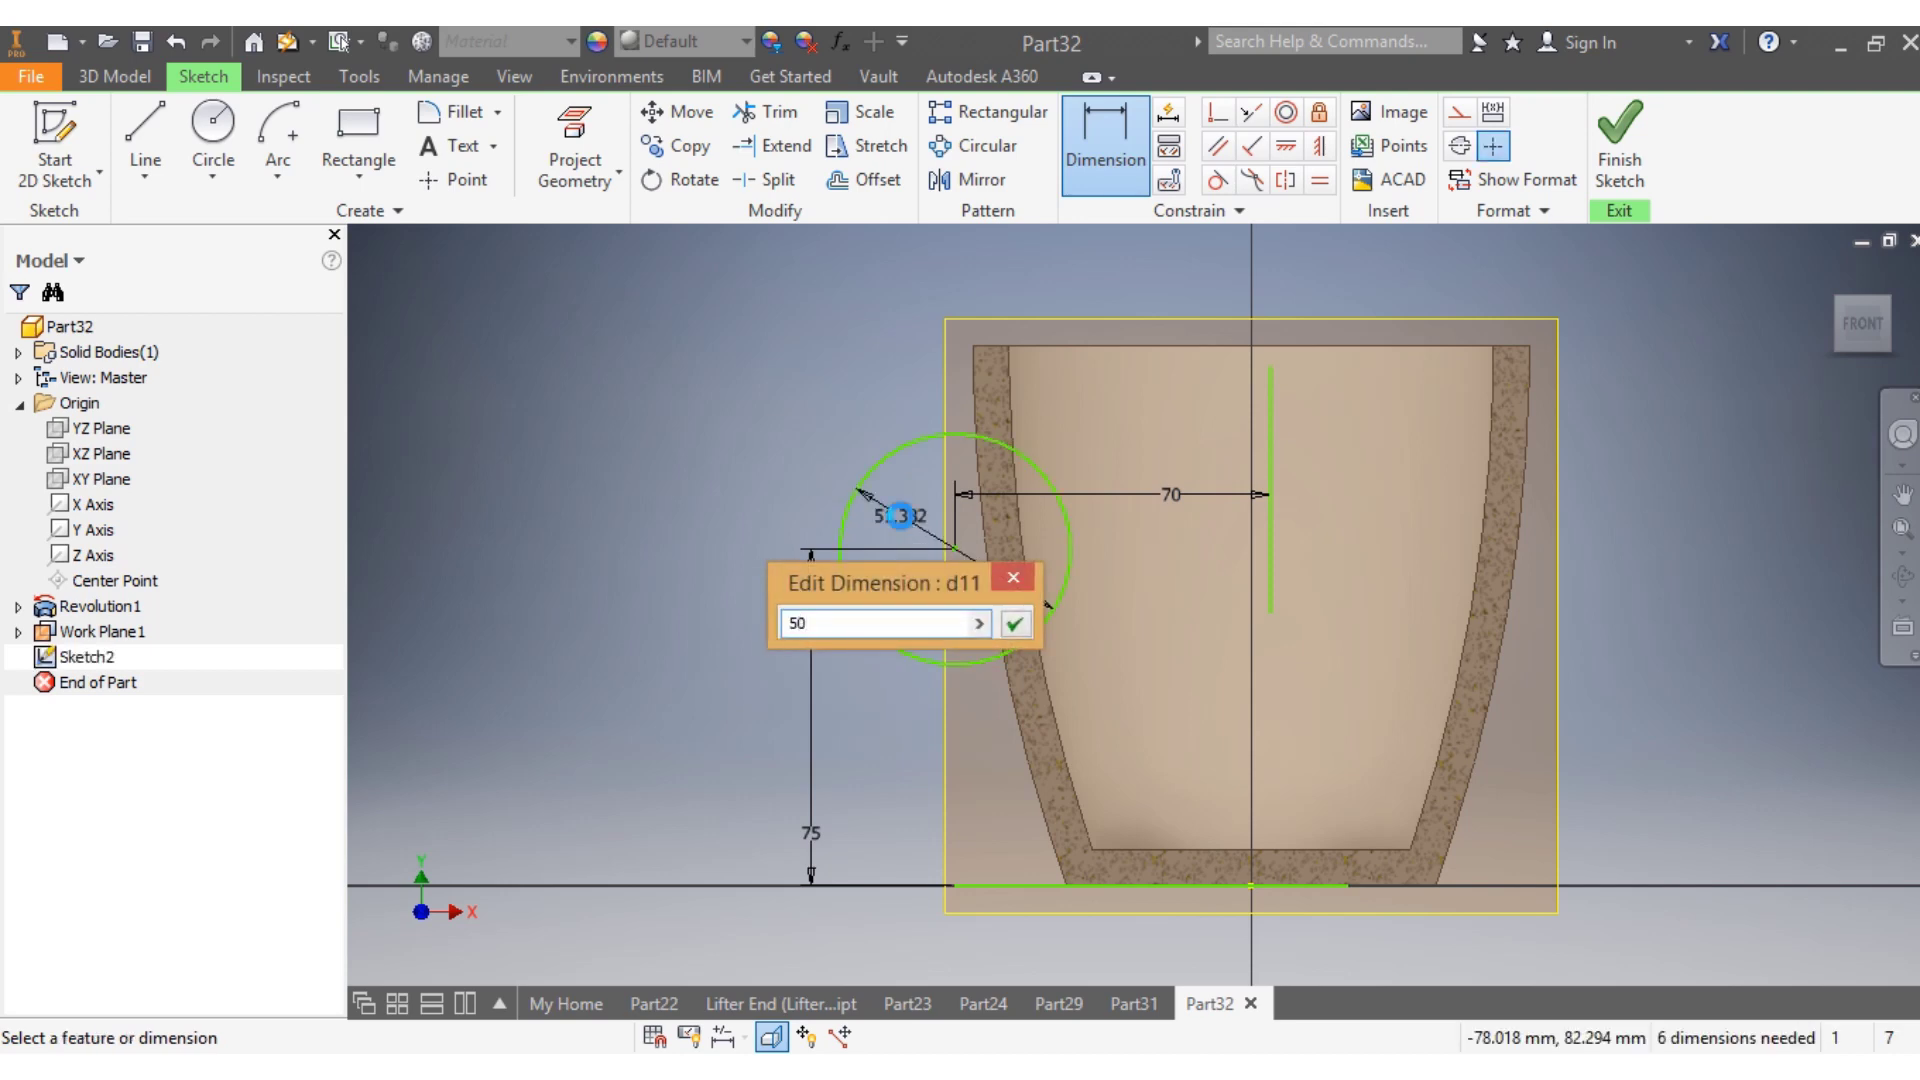
key("Return")
scroll(994, 554, "down", 3)
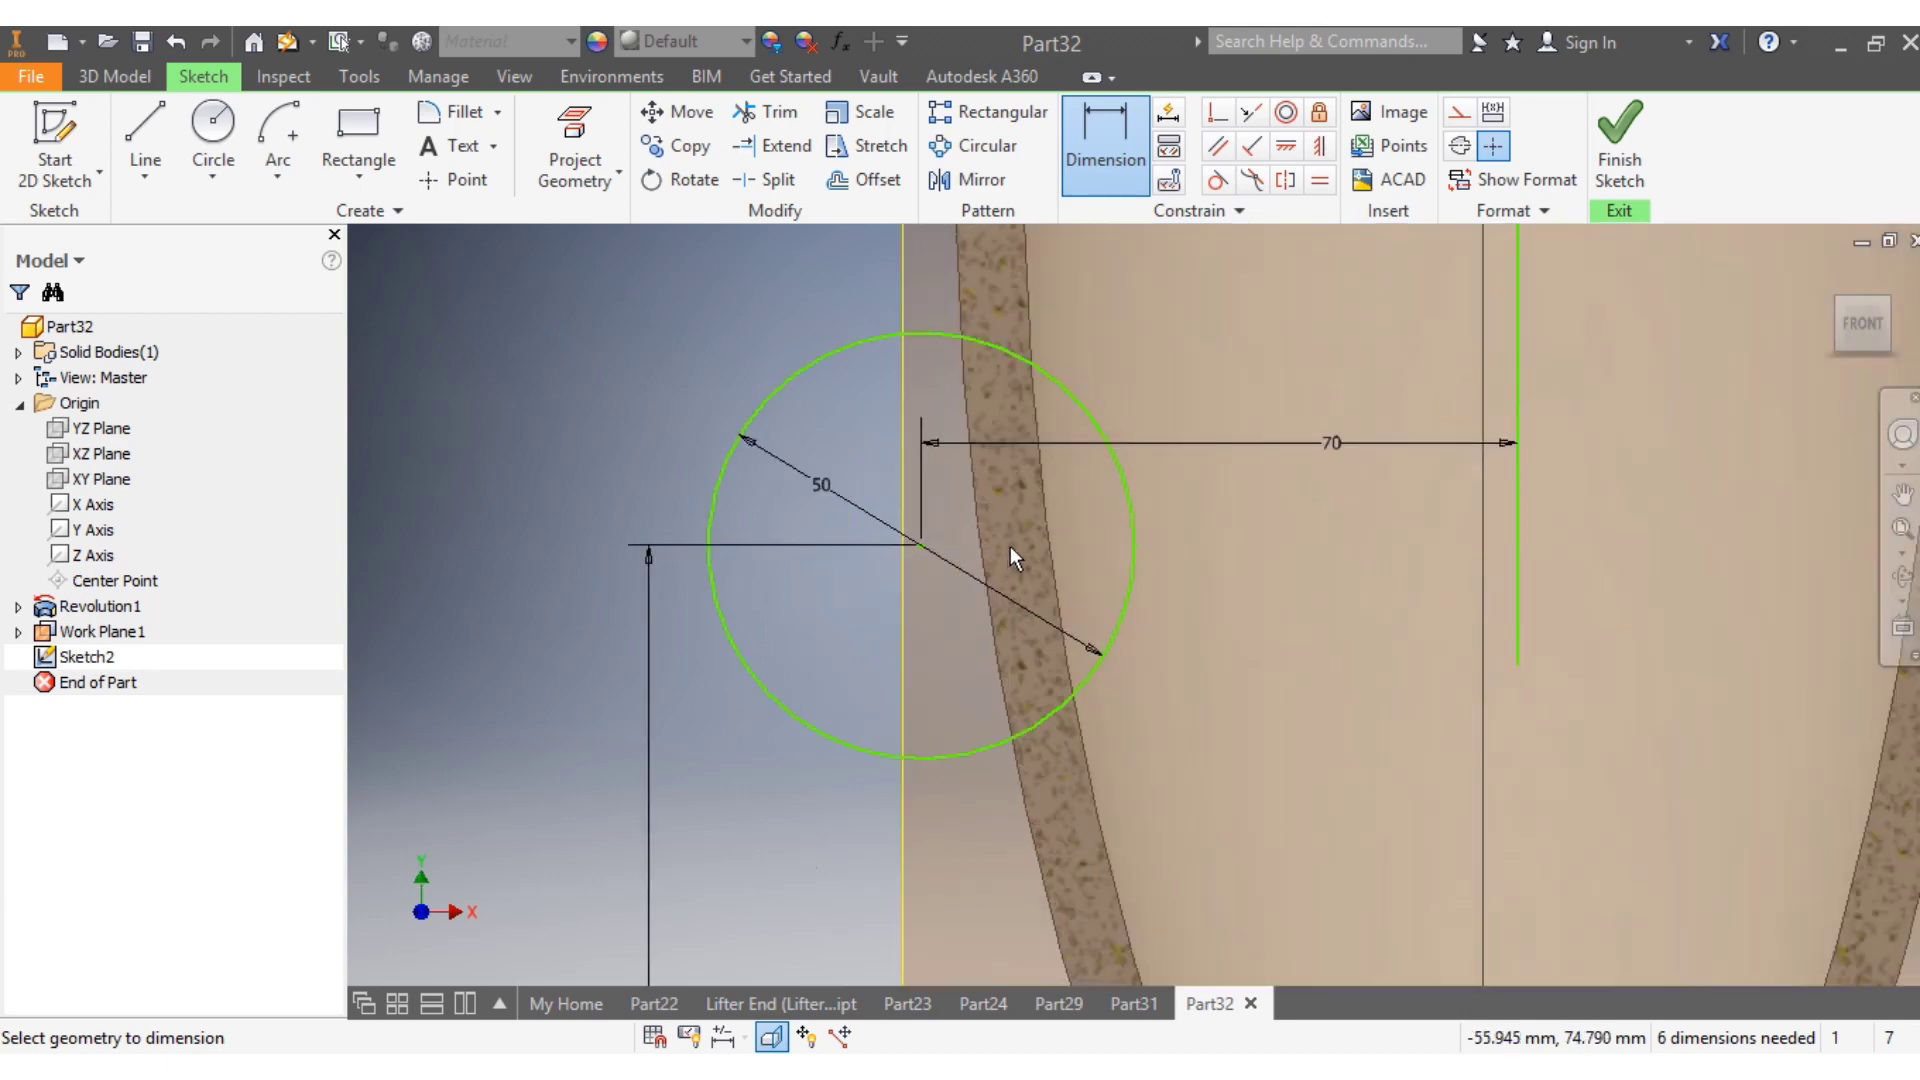
scroll(1010, 546, "up", 2)
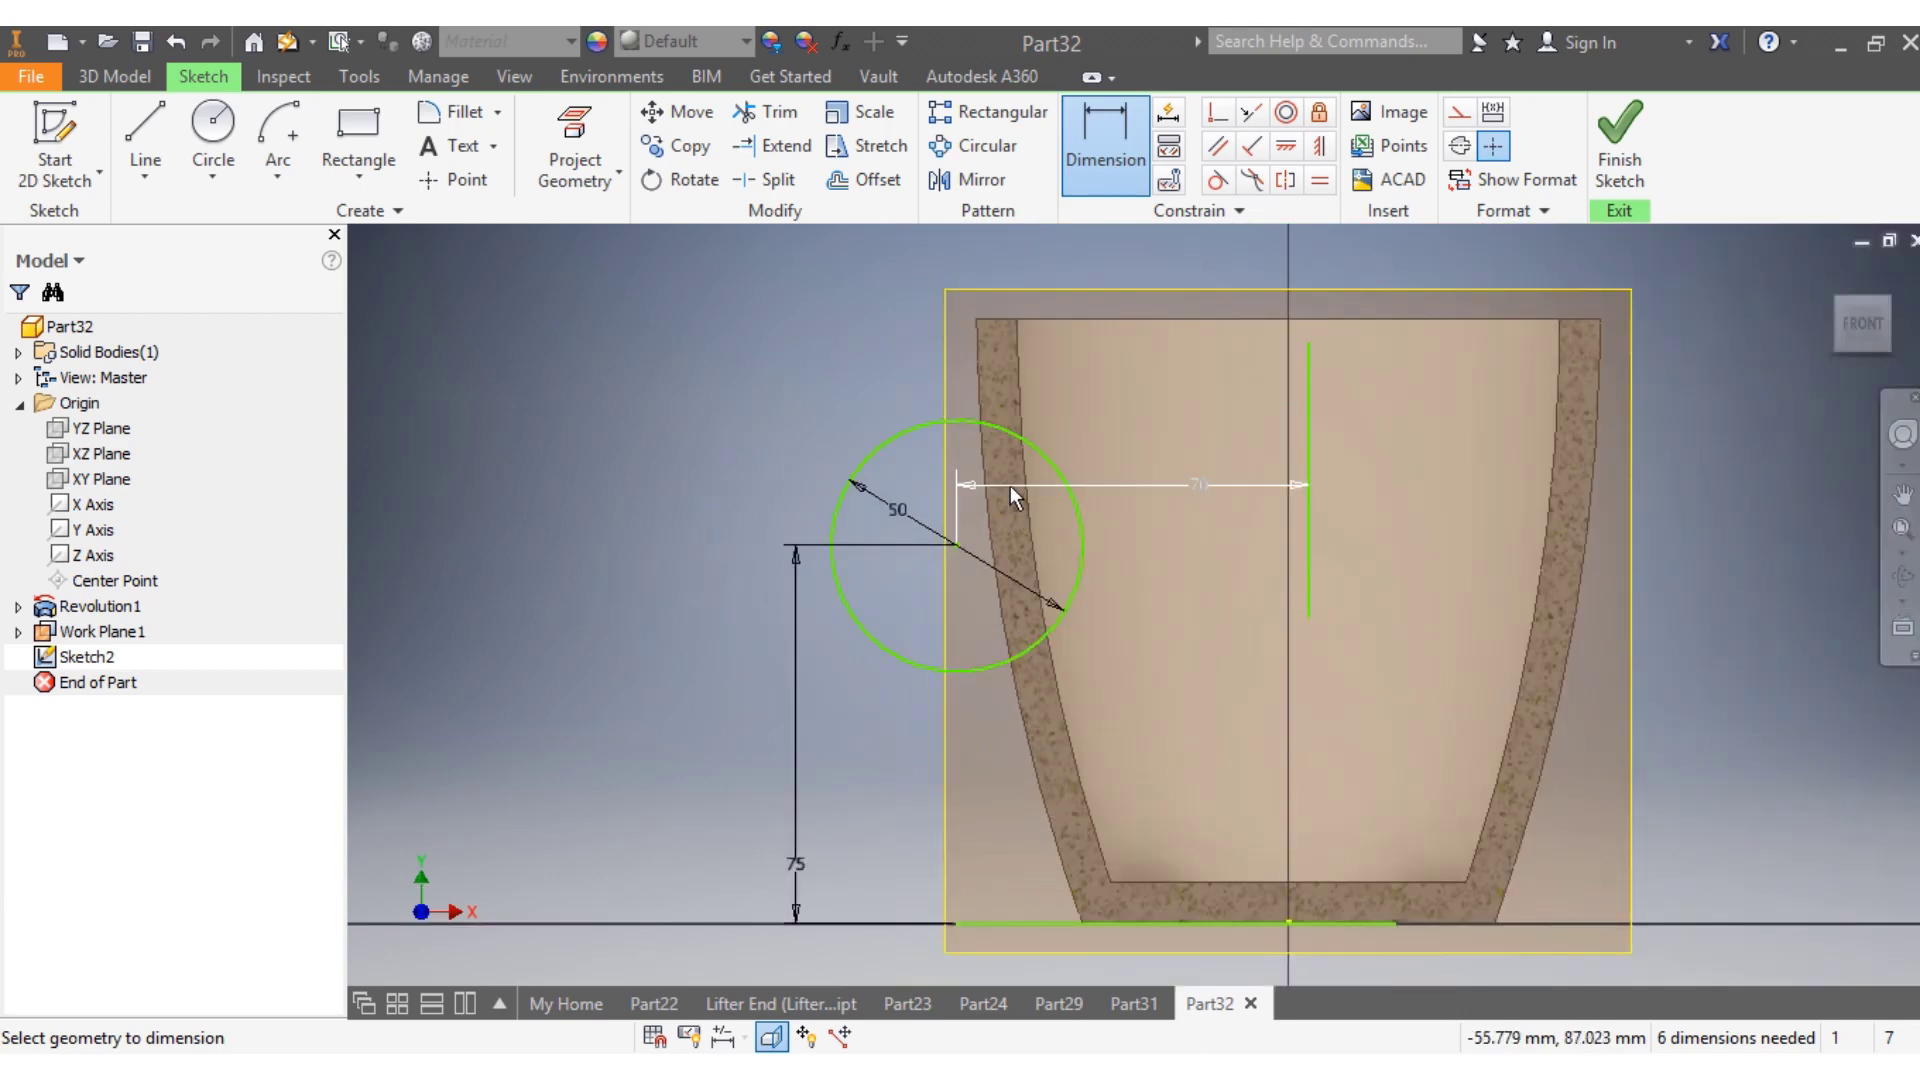
Draw a short vertical line down from the circle's top edge
left_click(145, 140)
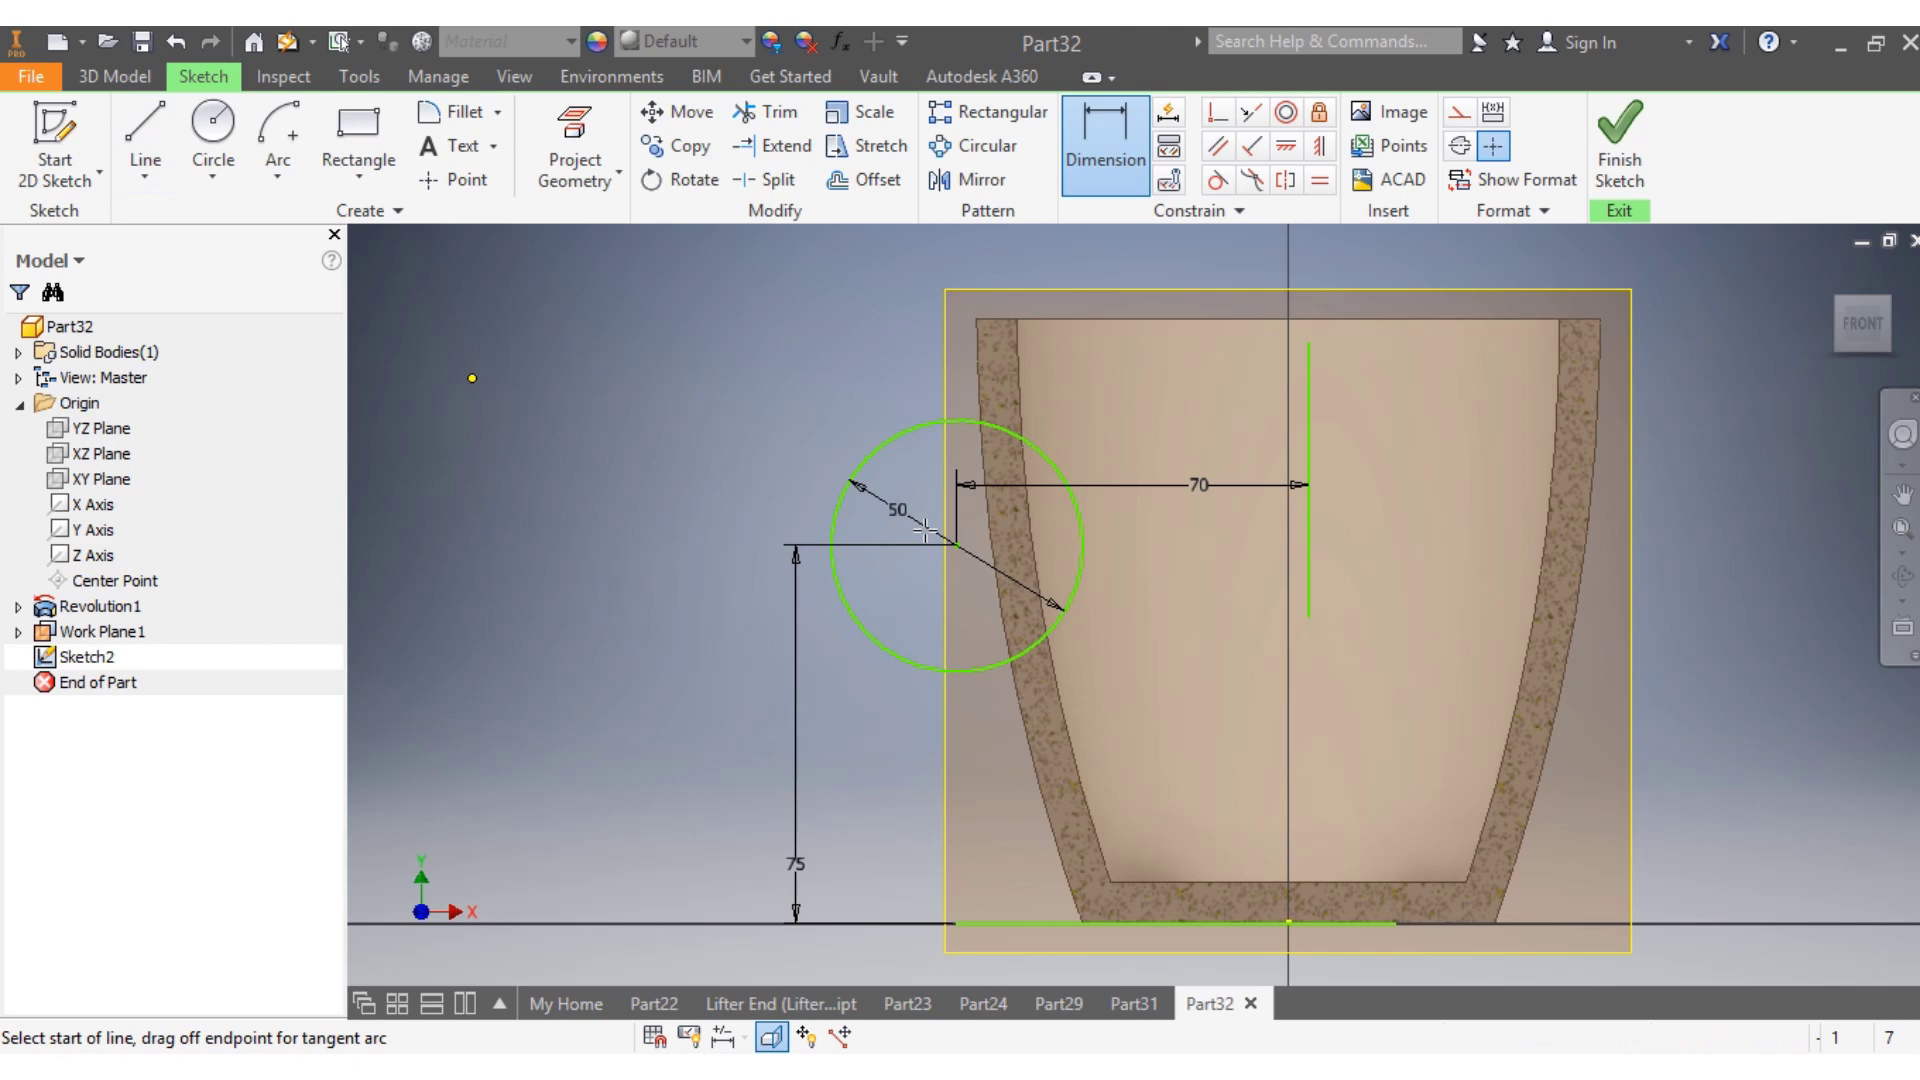
scroll(978, 465, "down", 3)
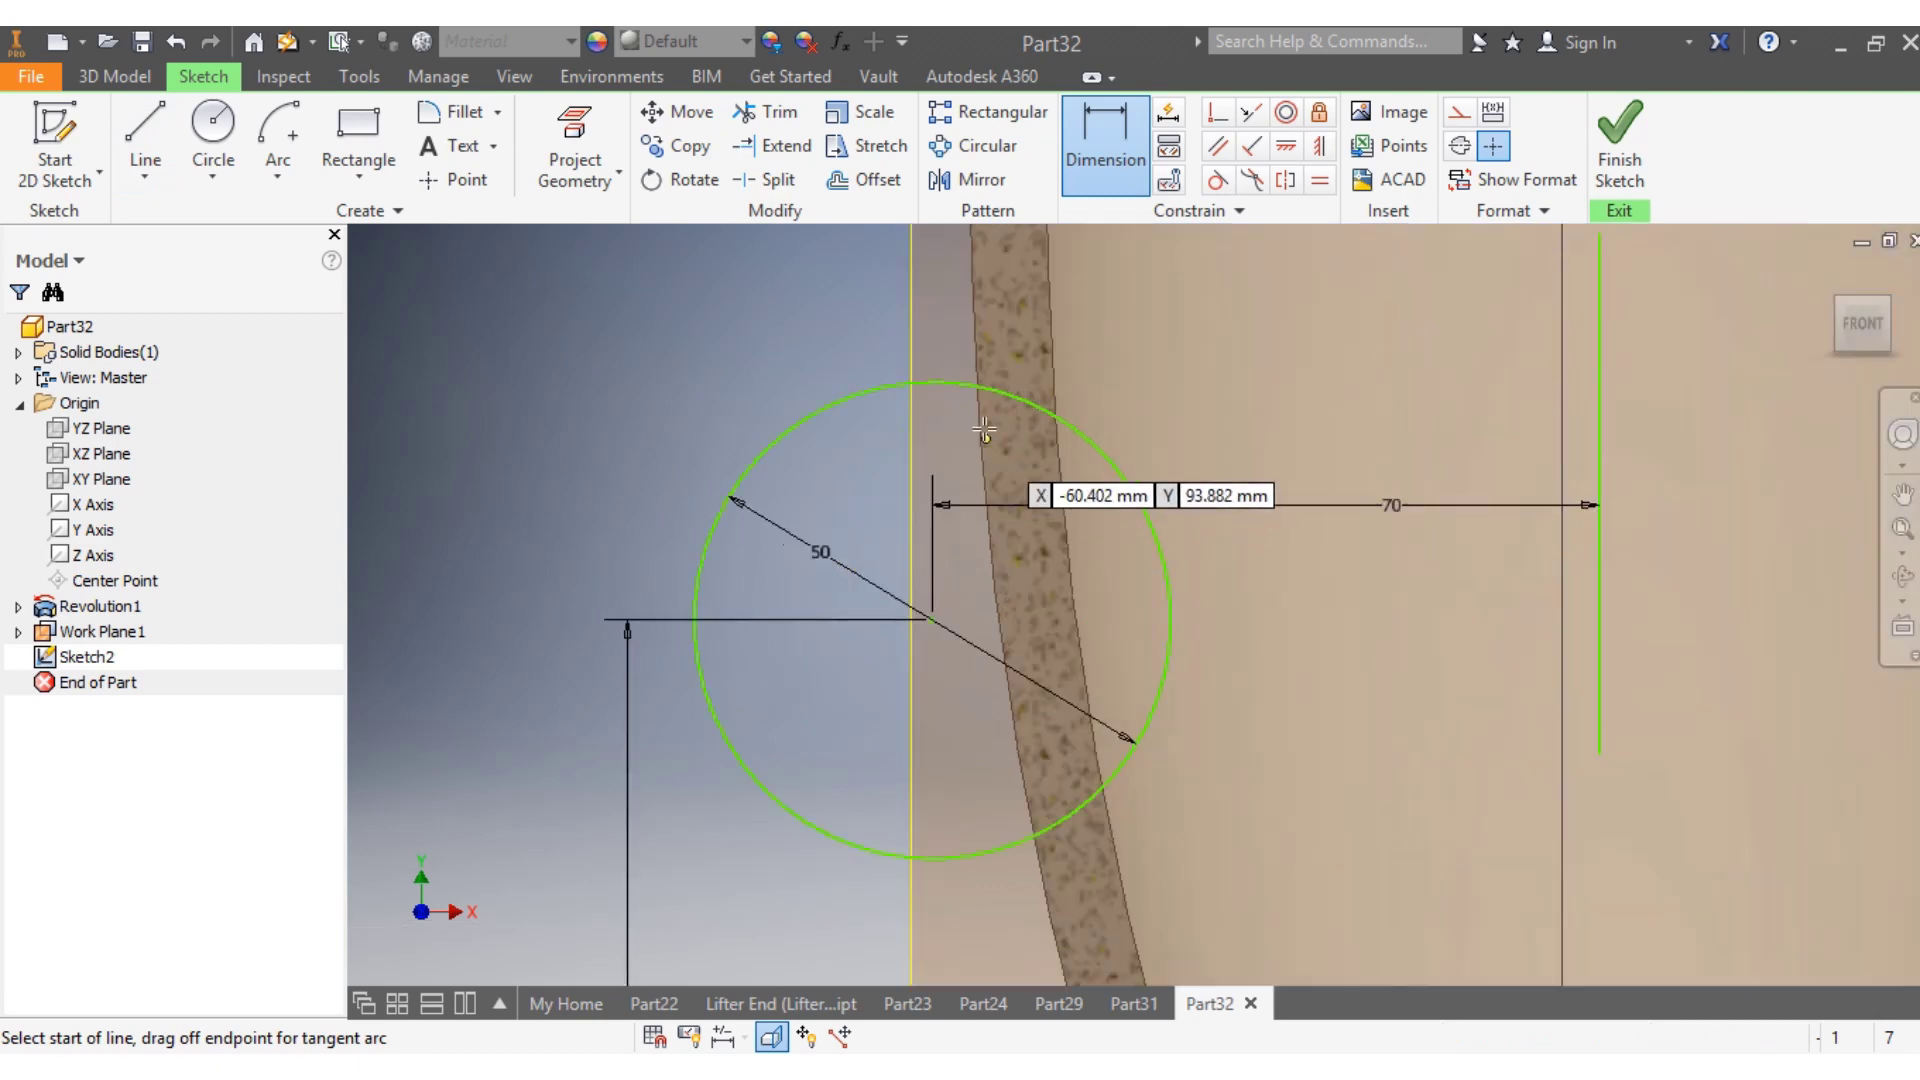
left_click(1013, 368)
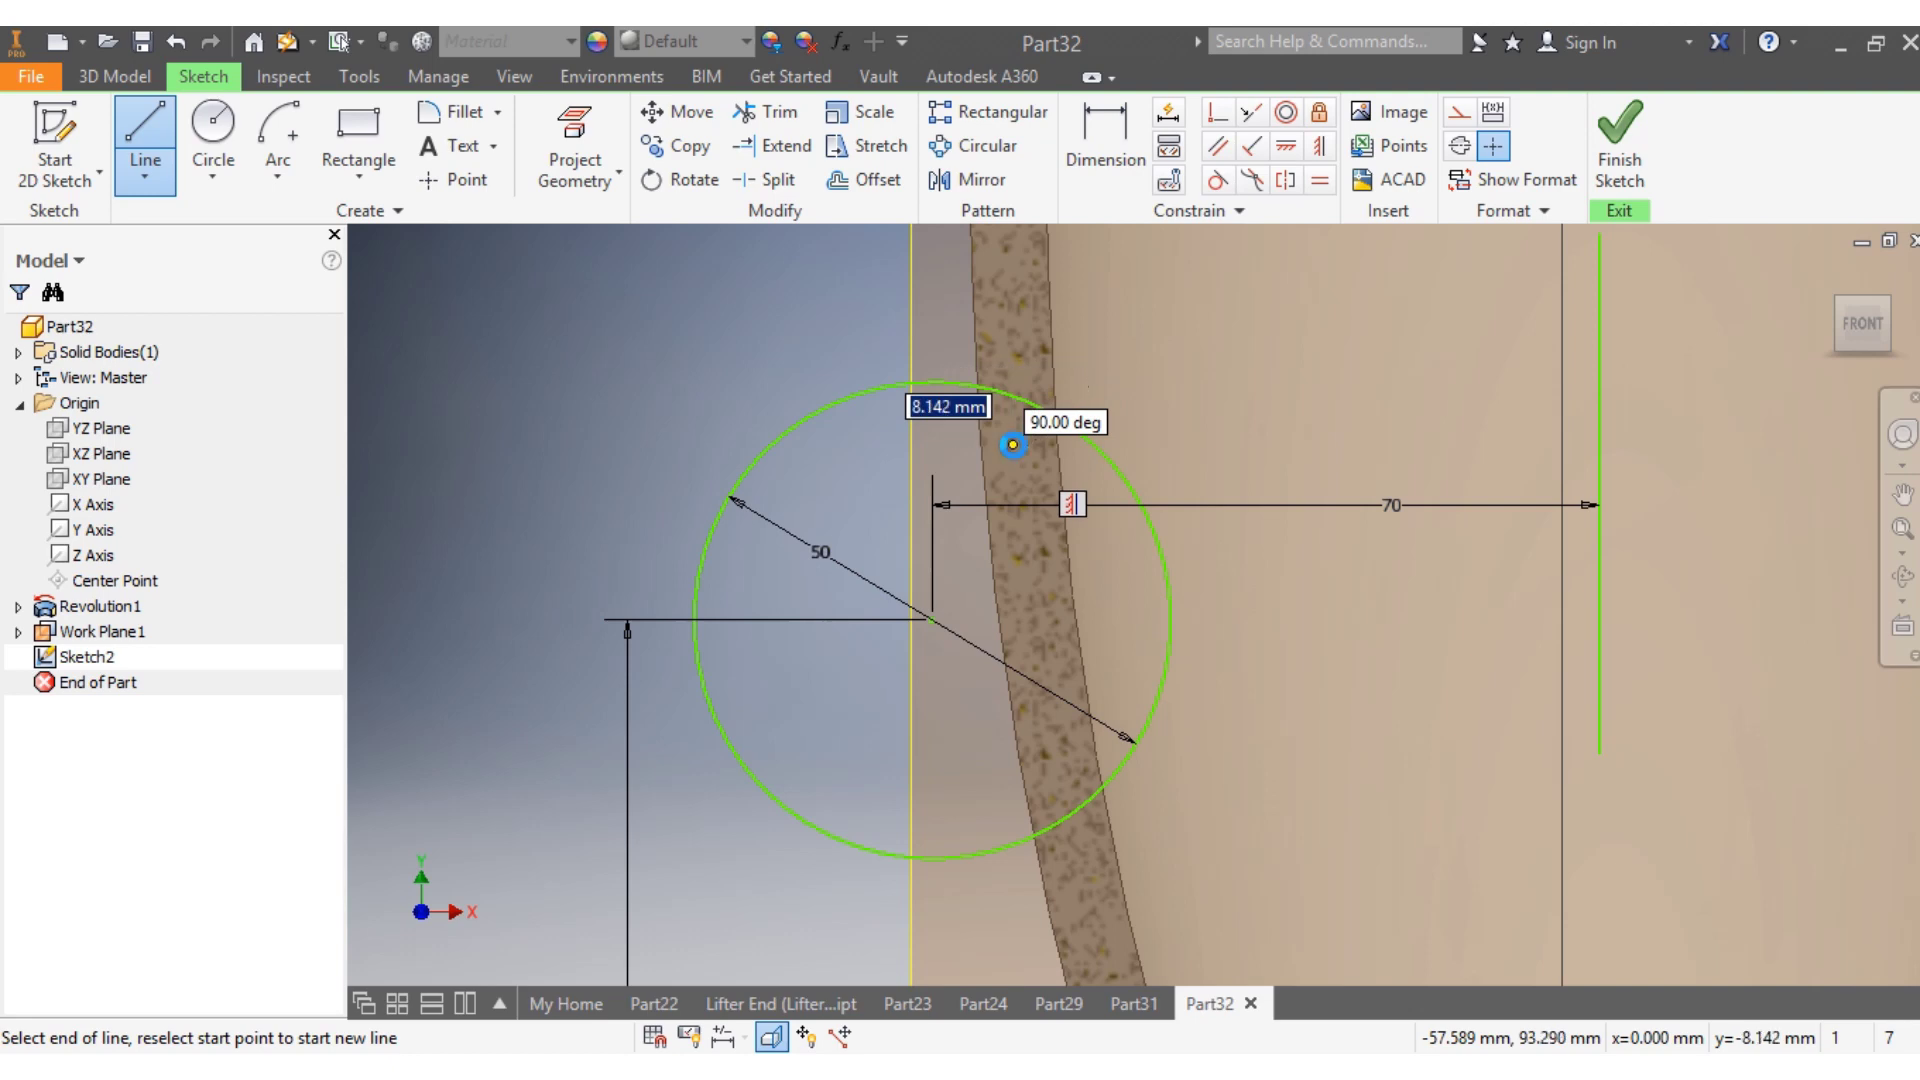
left_click(1013, 445)
scroll(1126, 615, "down", 5)
key("Escape")
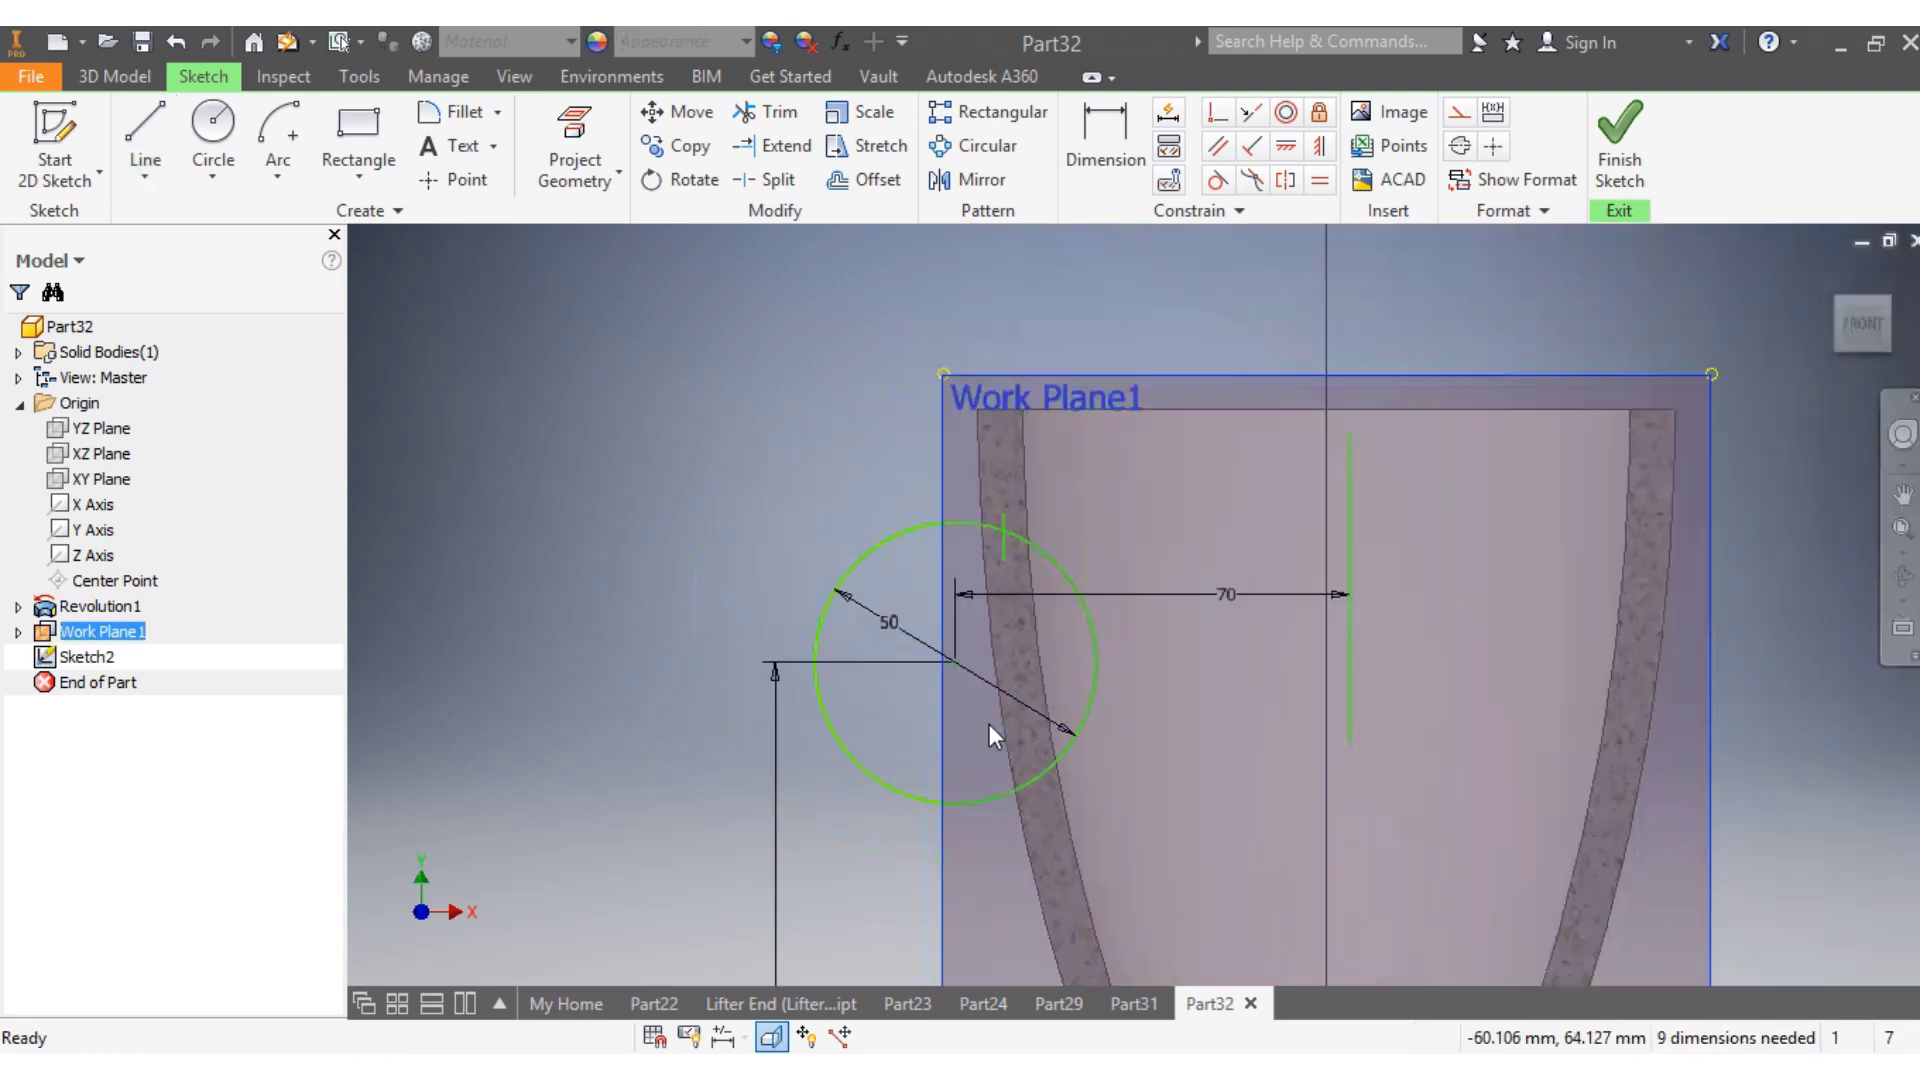
Draw a diagonal line from the circle's left edge down to the cup's outer wall
left_click(145, 140)
scroll(796, 875, "up", 3)
scroll(995, 686, "down", 3)
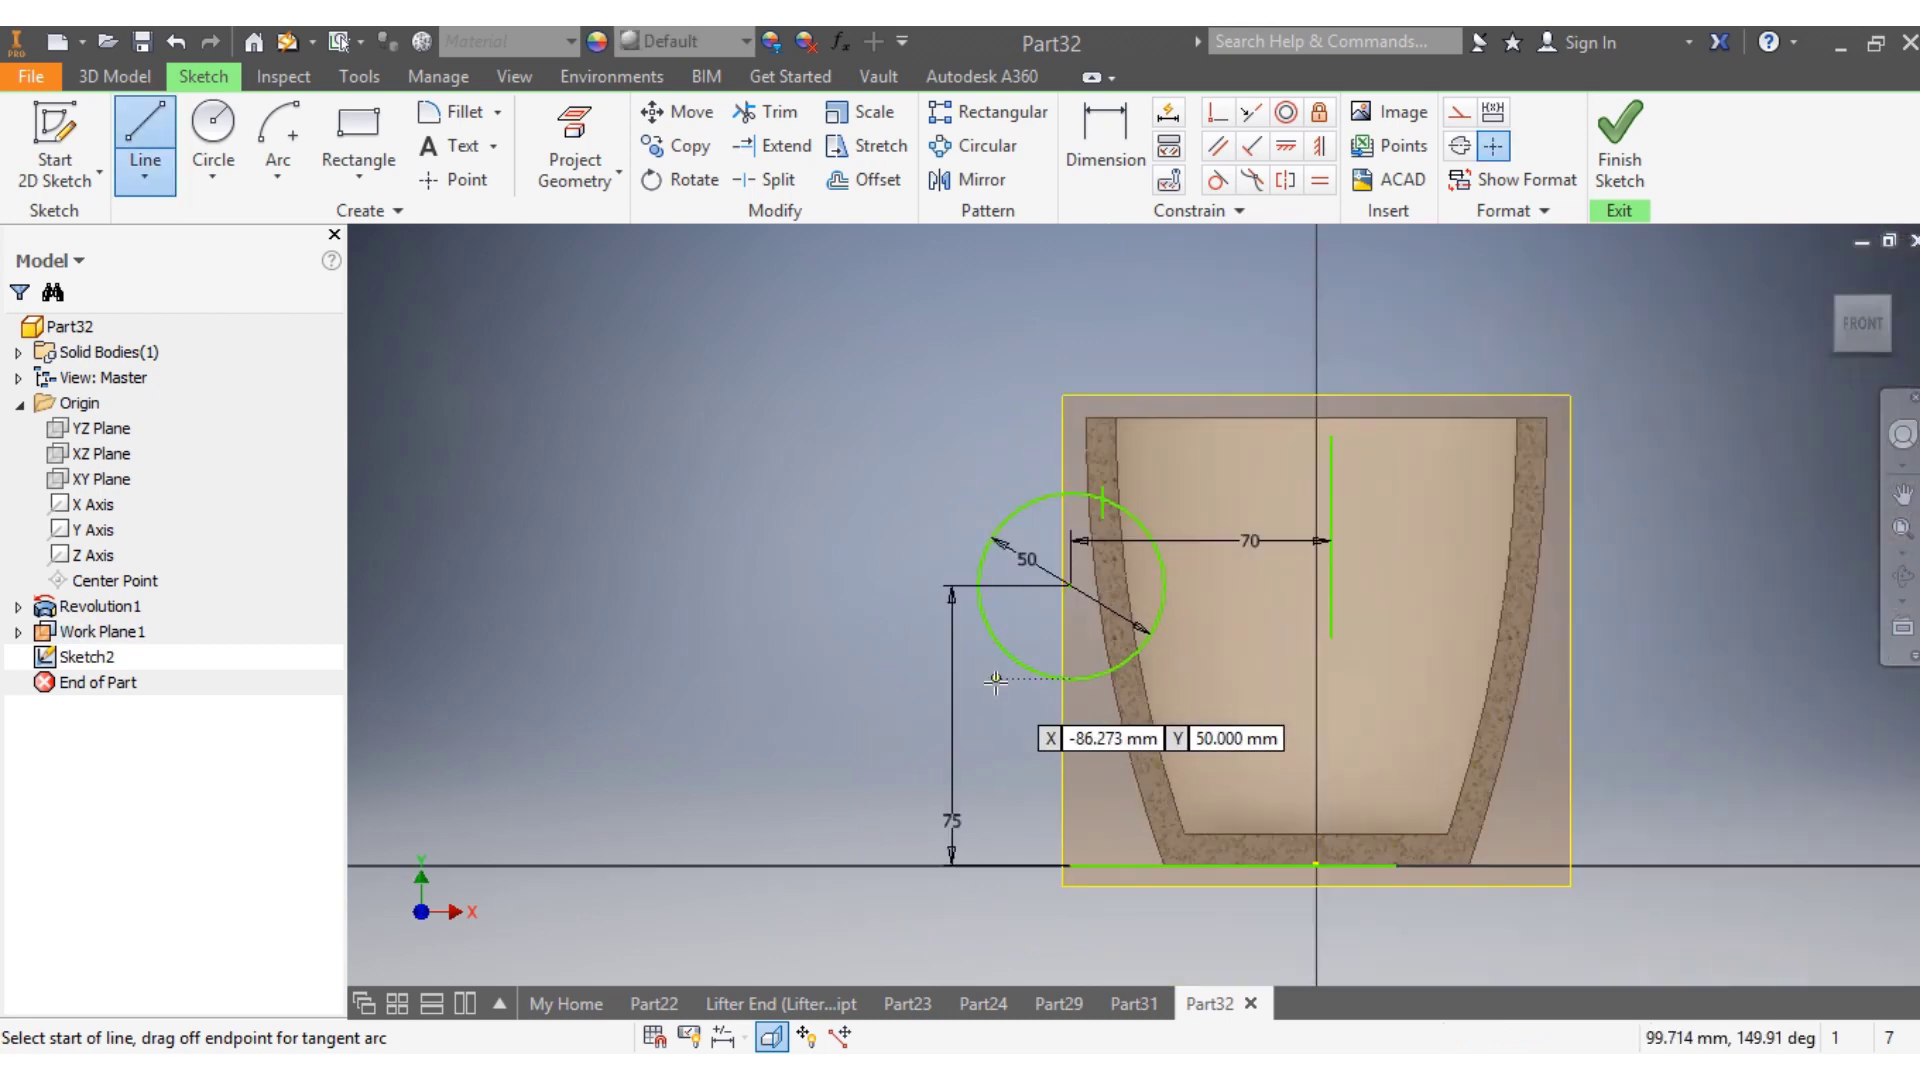
left_click(985, 627)
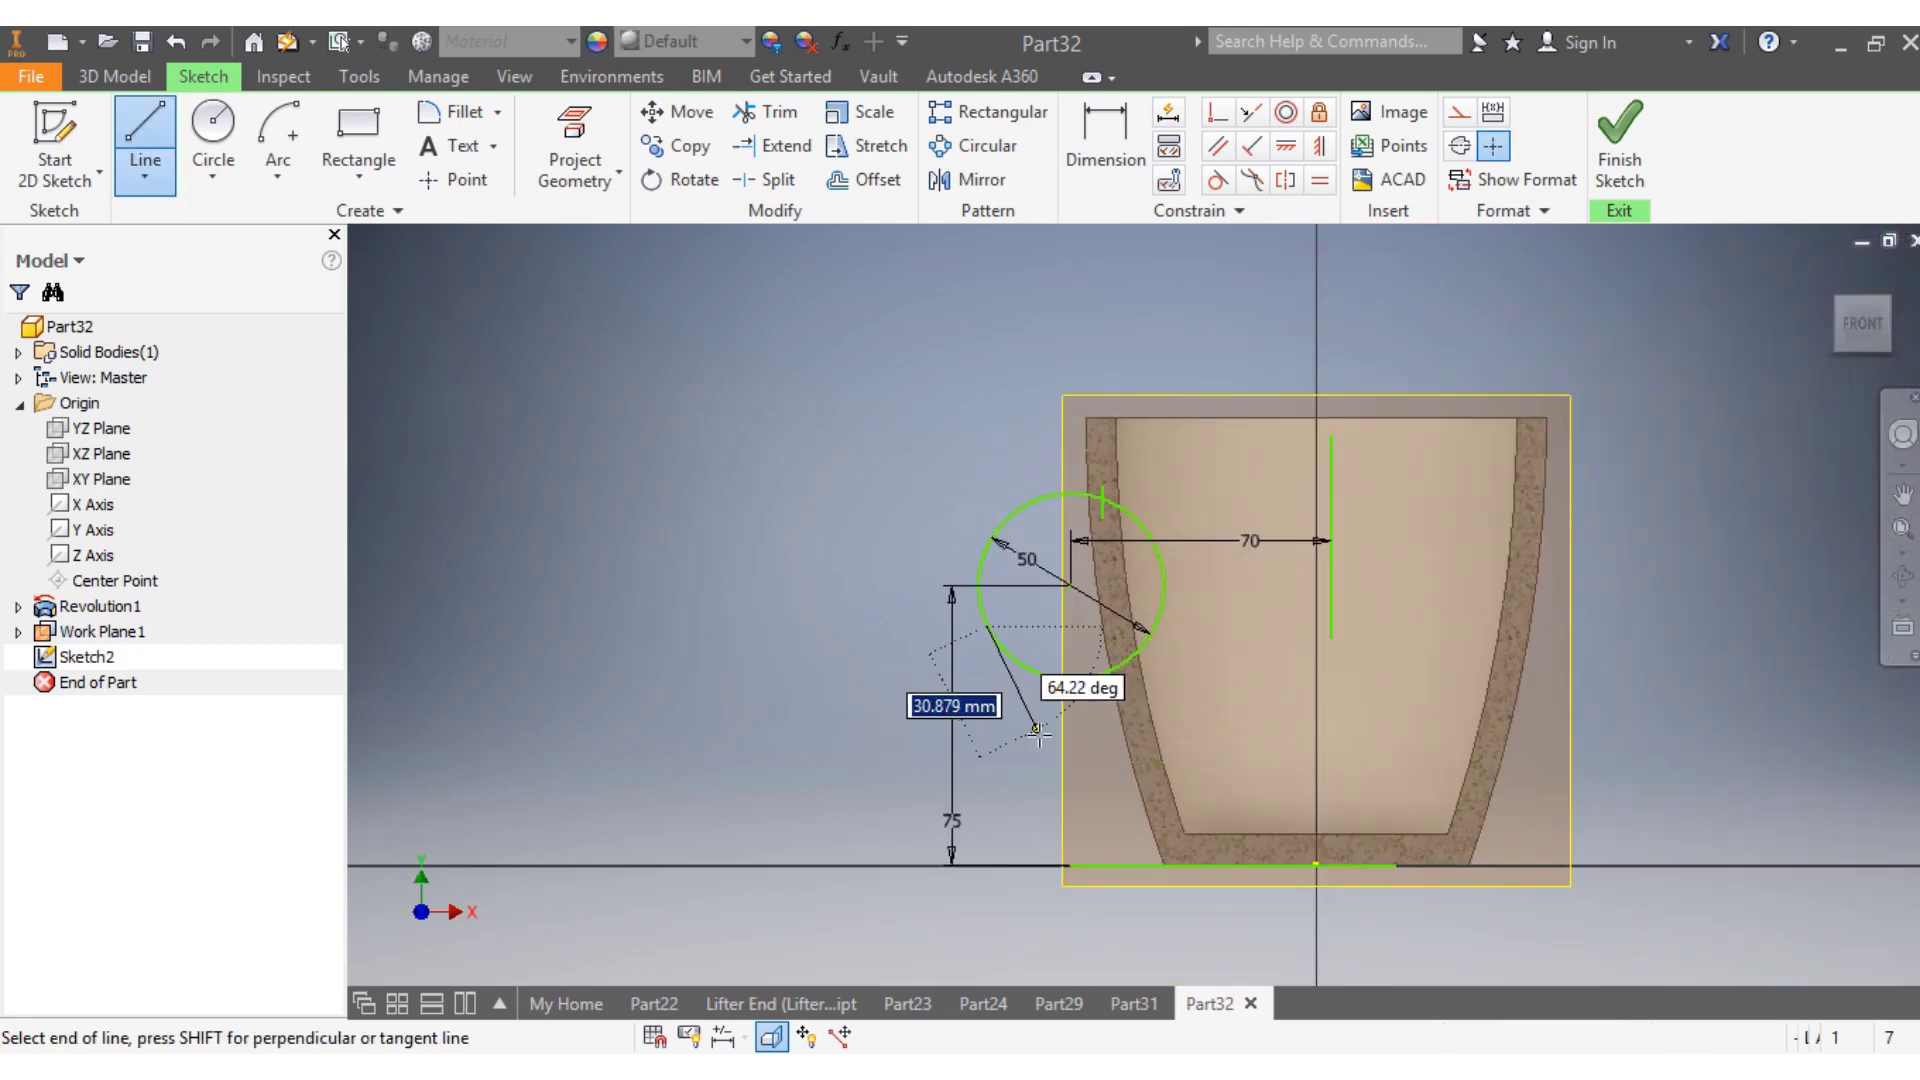
left_click(1150, 772)
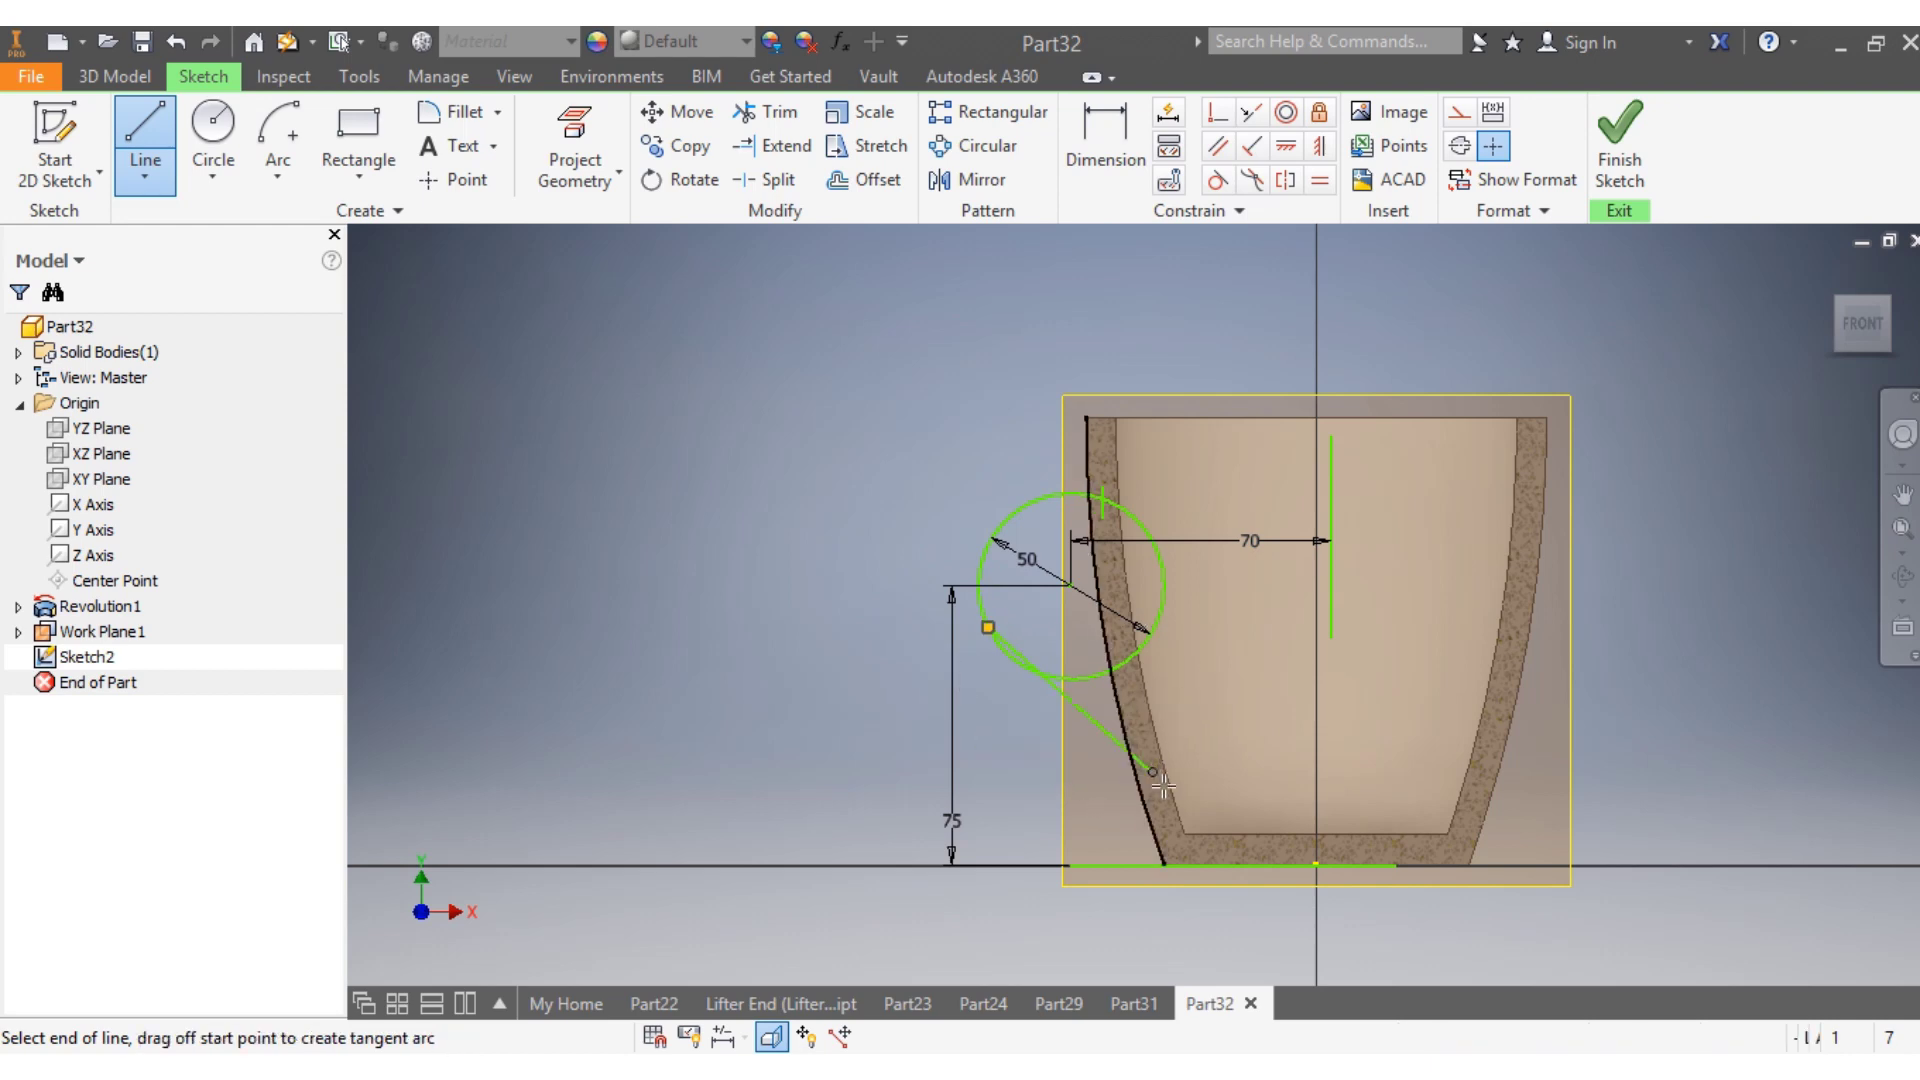
scroll(1160, 788, "up", 3)
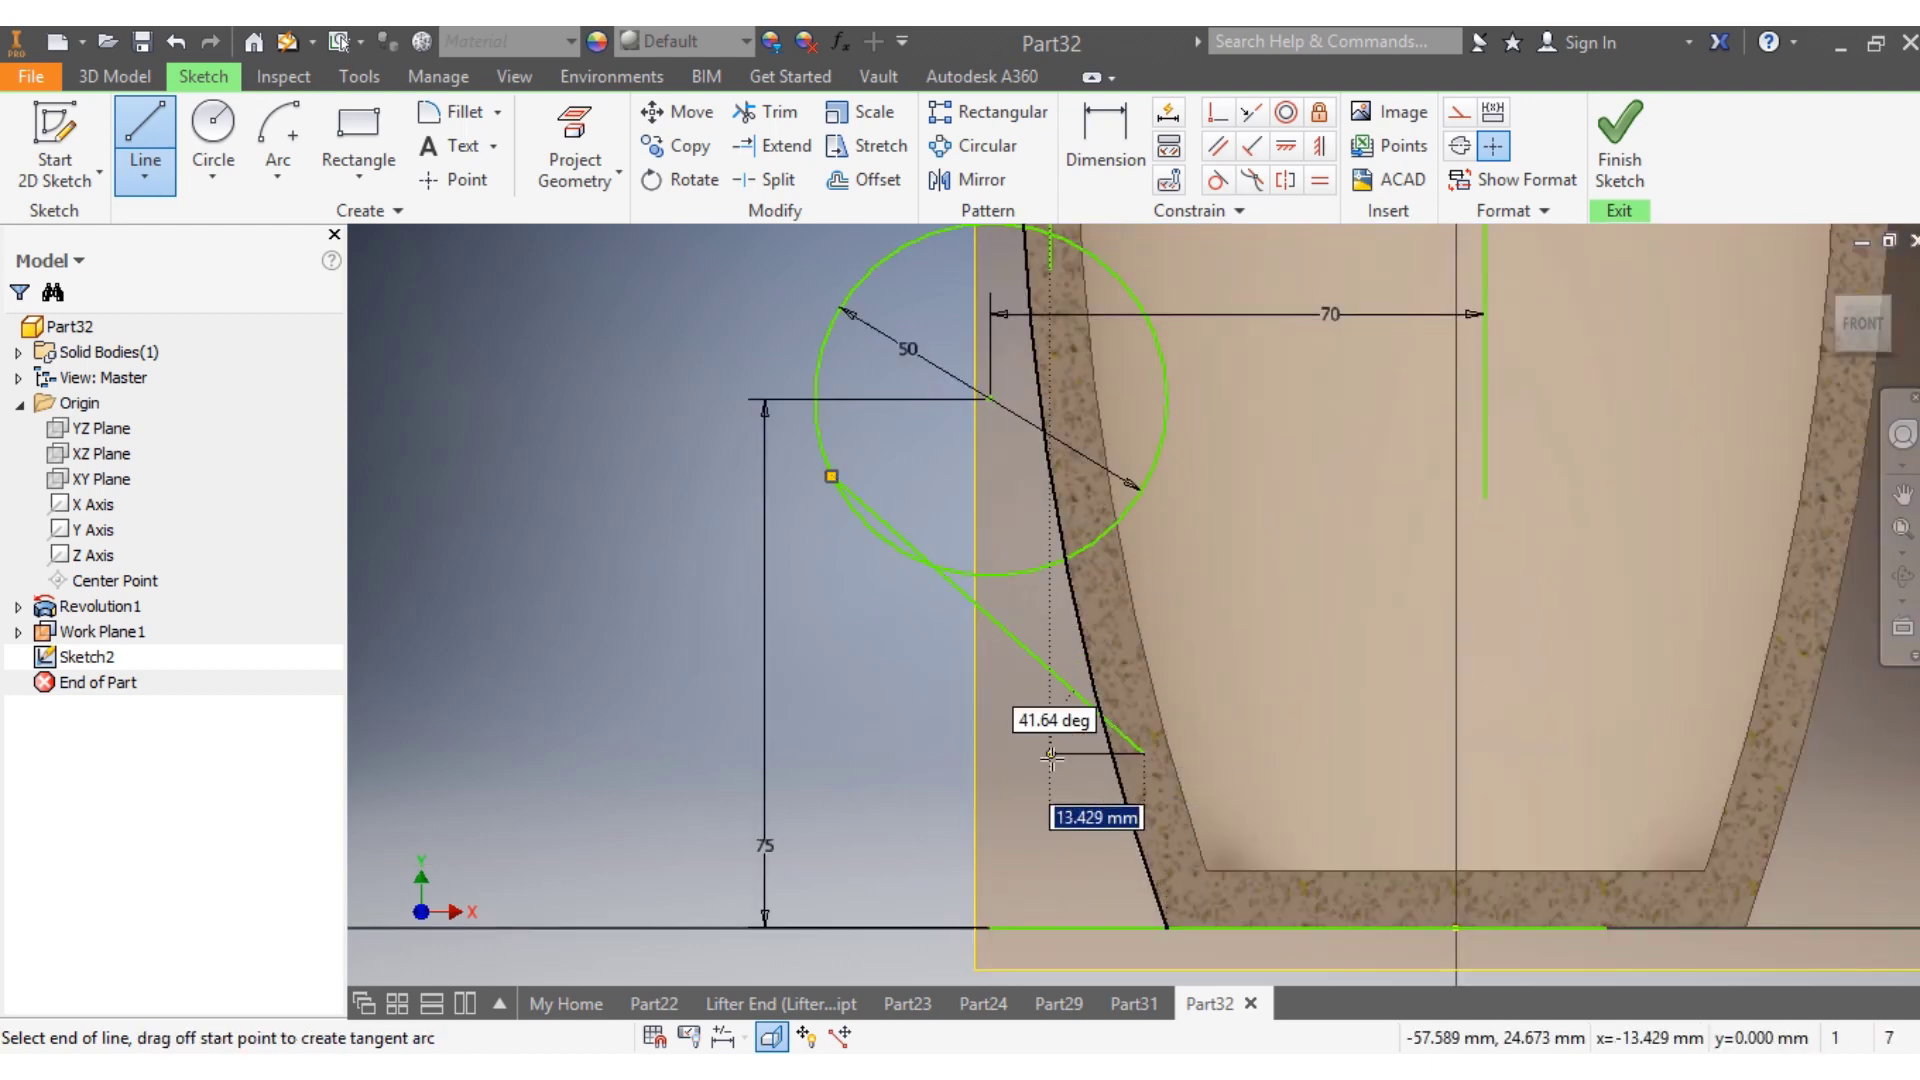
key("Escape")
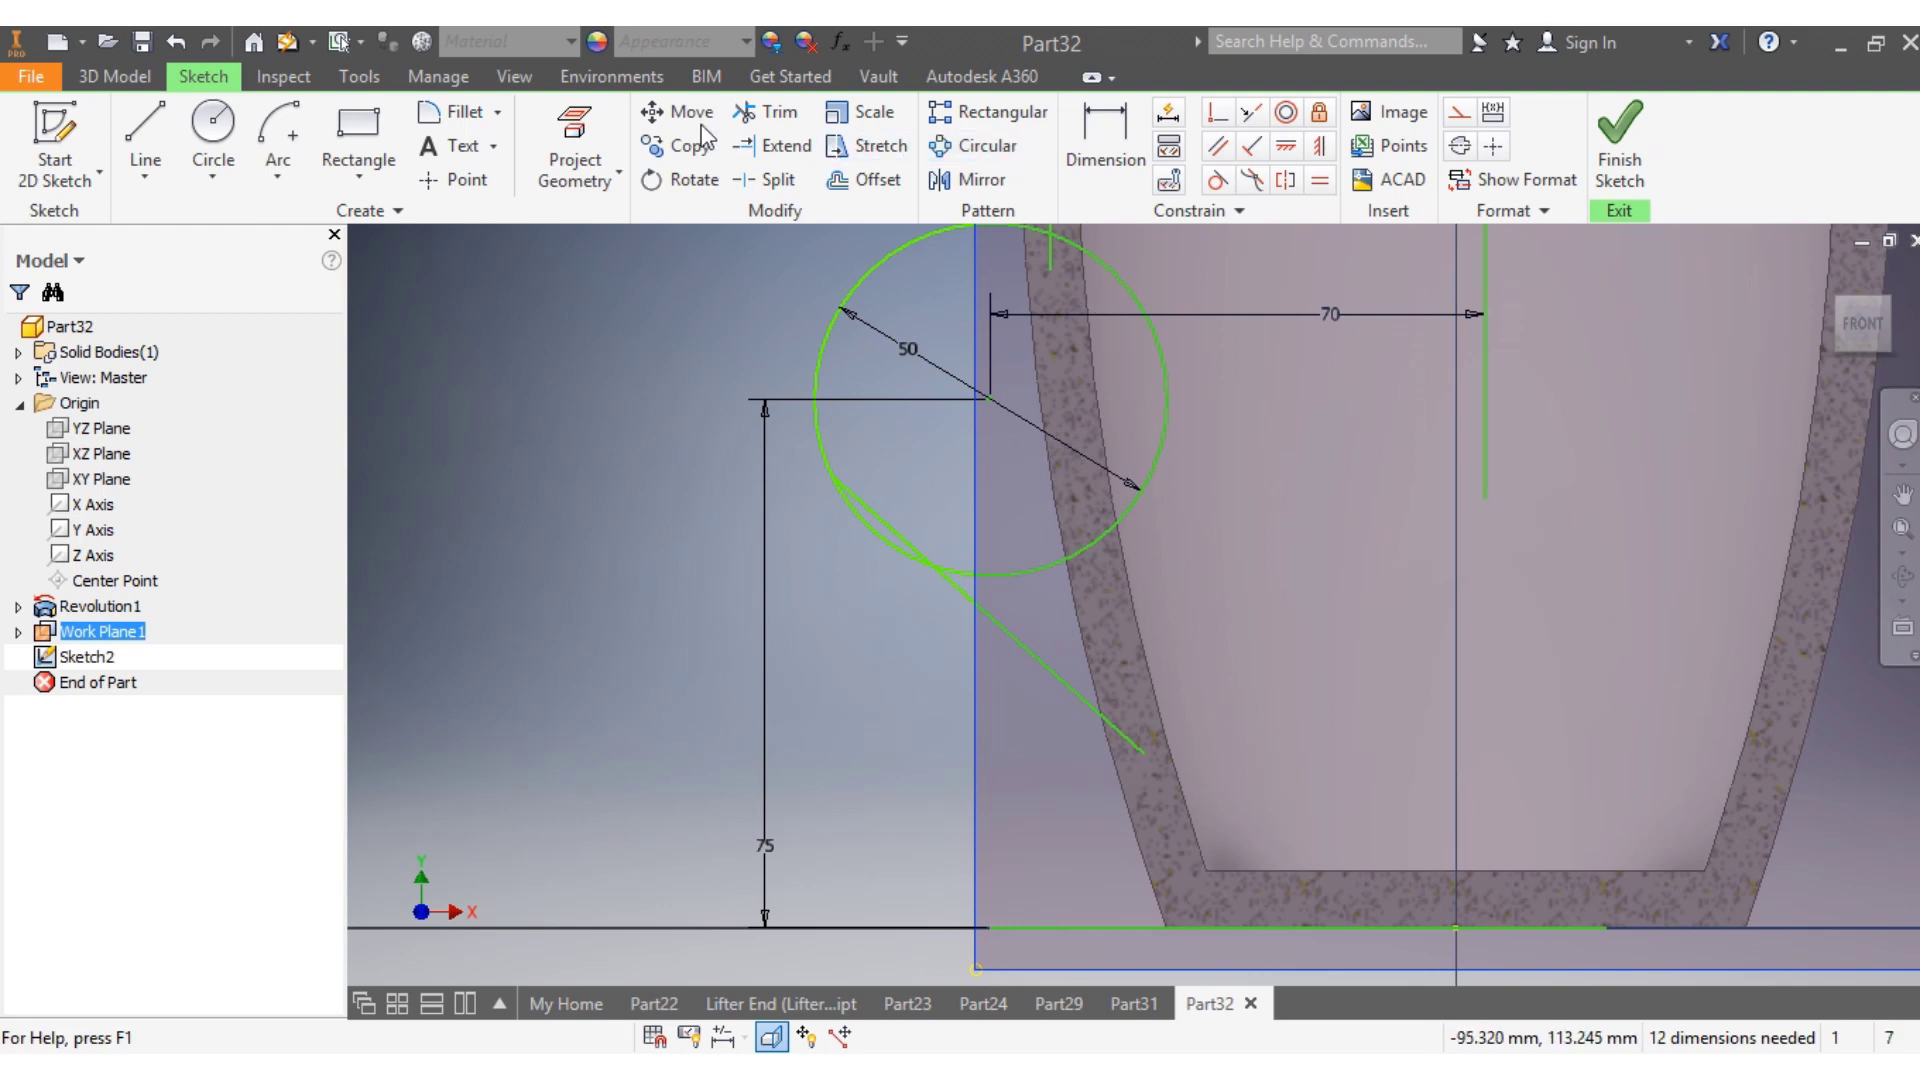
Trim away the circle's lower-left arc and the arc inside the cup wall
left_click(770, 112)
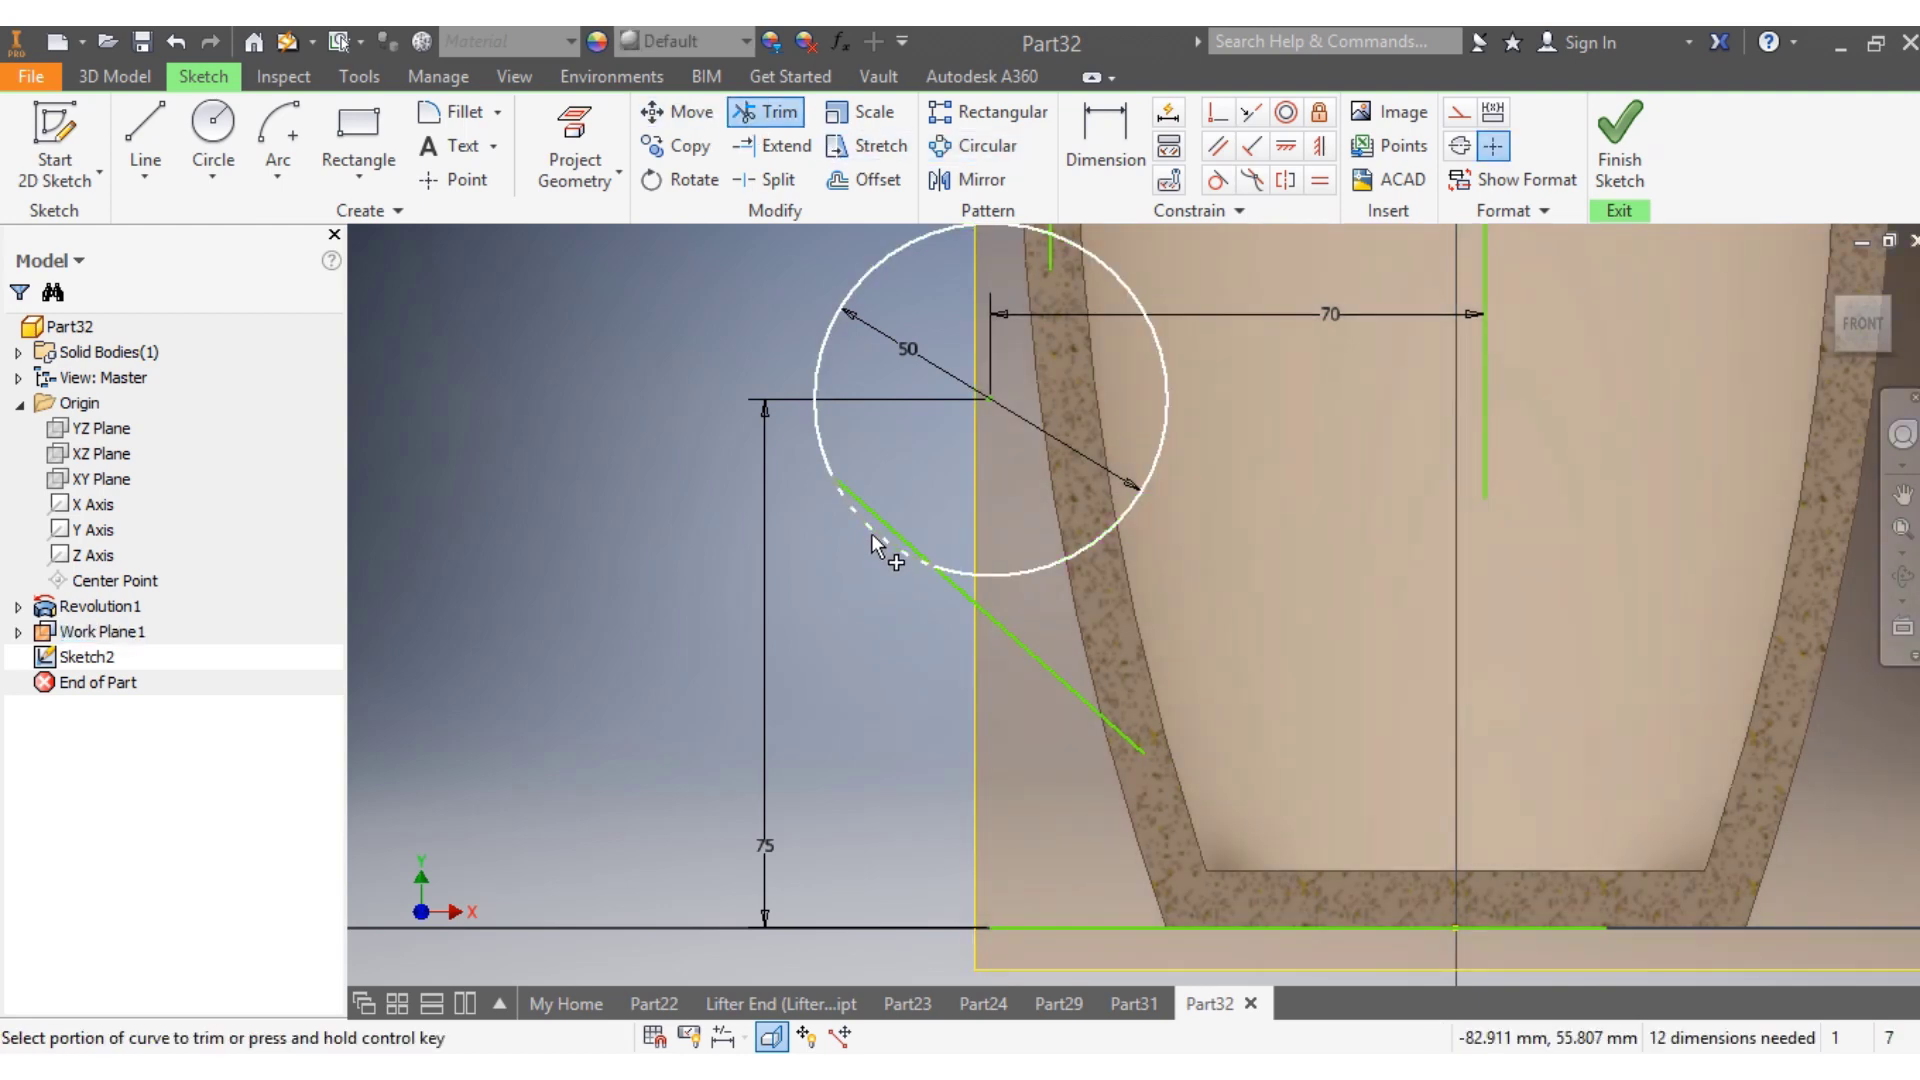
left_click(872, 532)
scroll(1068, 608, "down", 2)
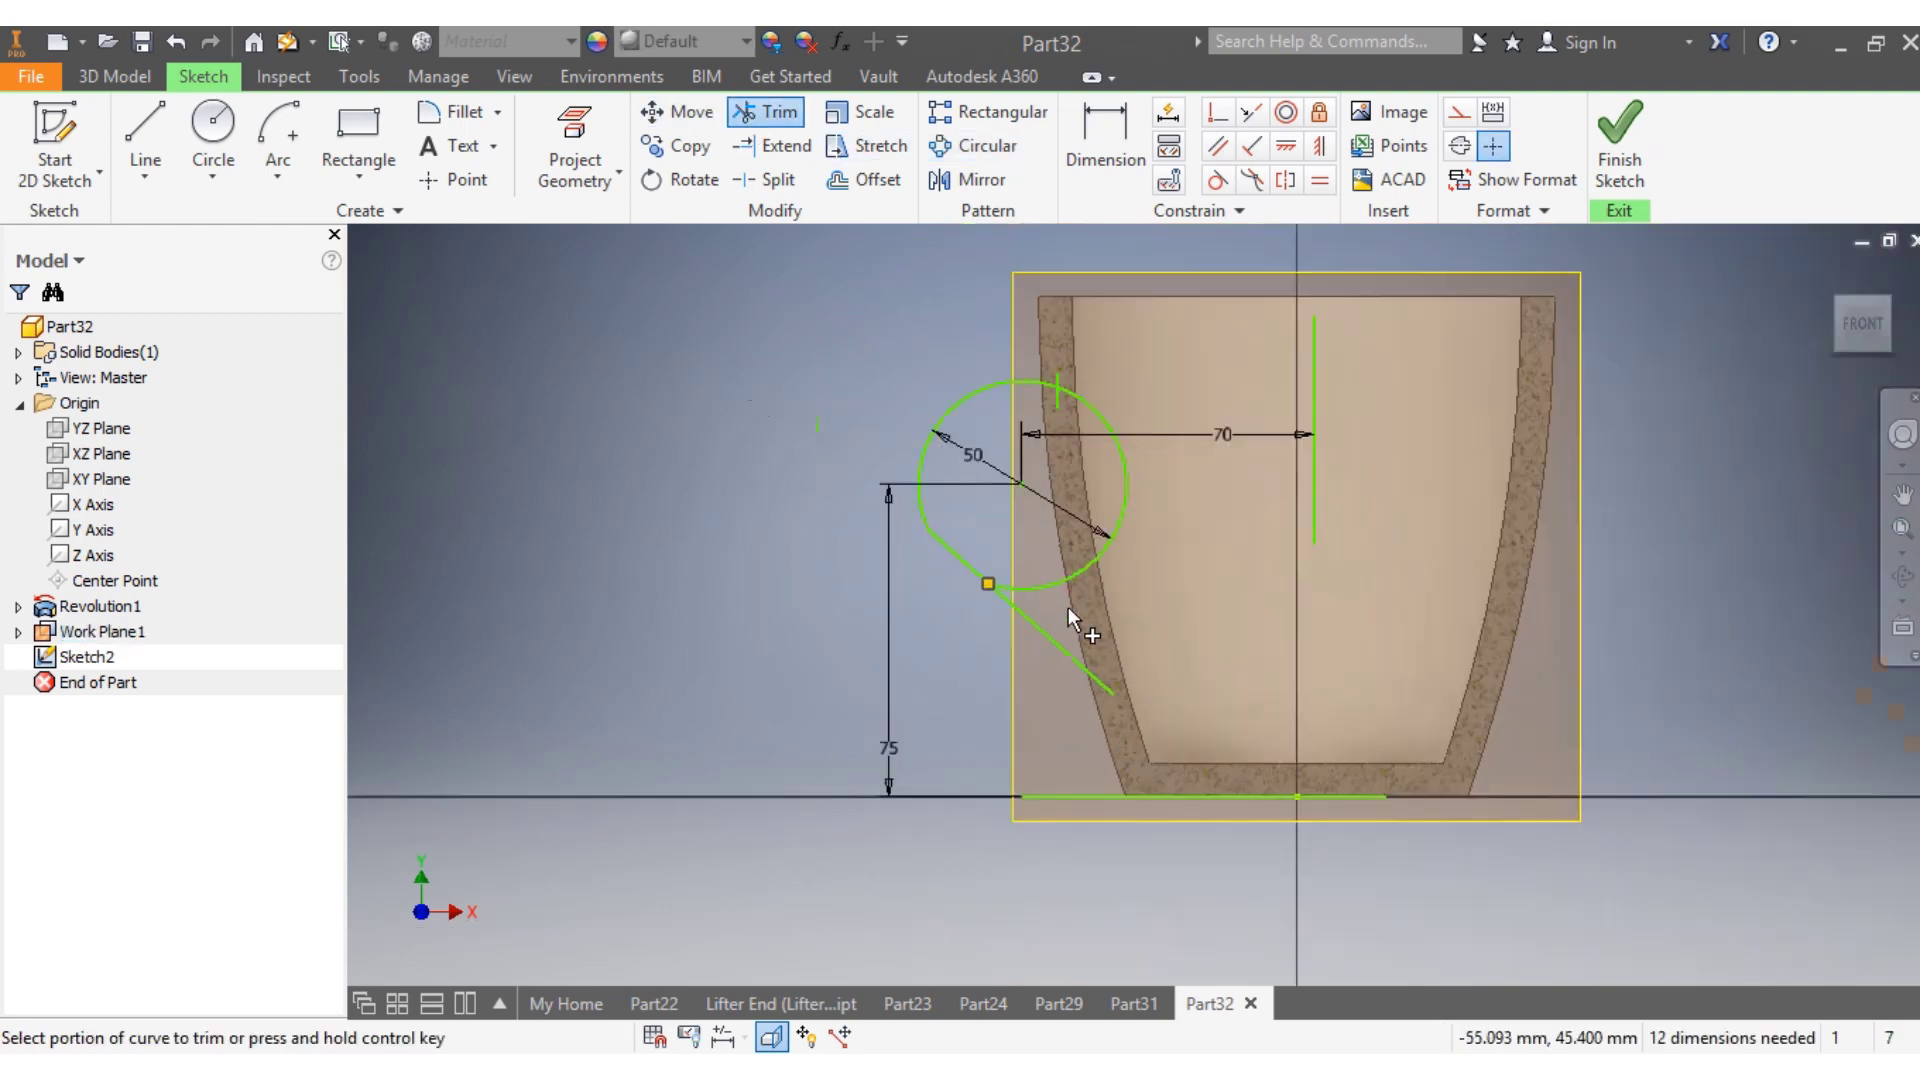
left_click(1120, 515)
scroll(1124, 514, "down", 2)
scroll(1120, 516, "up", 2)
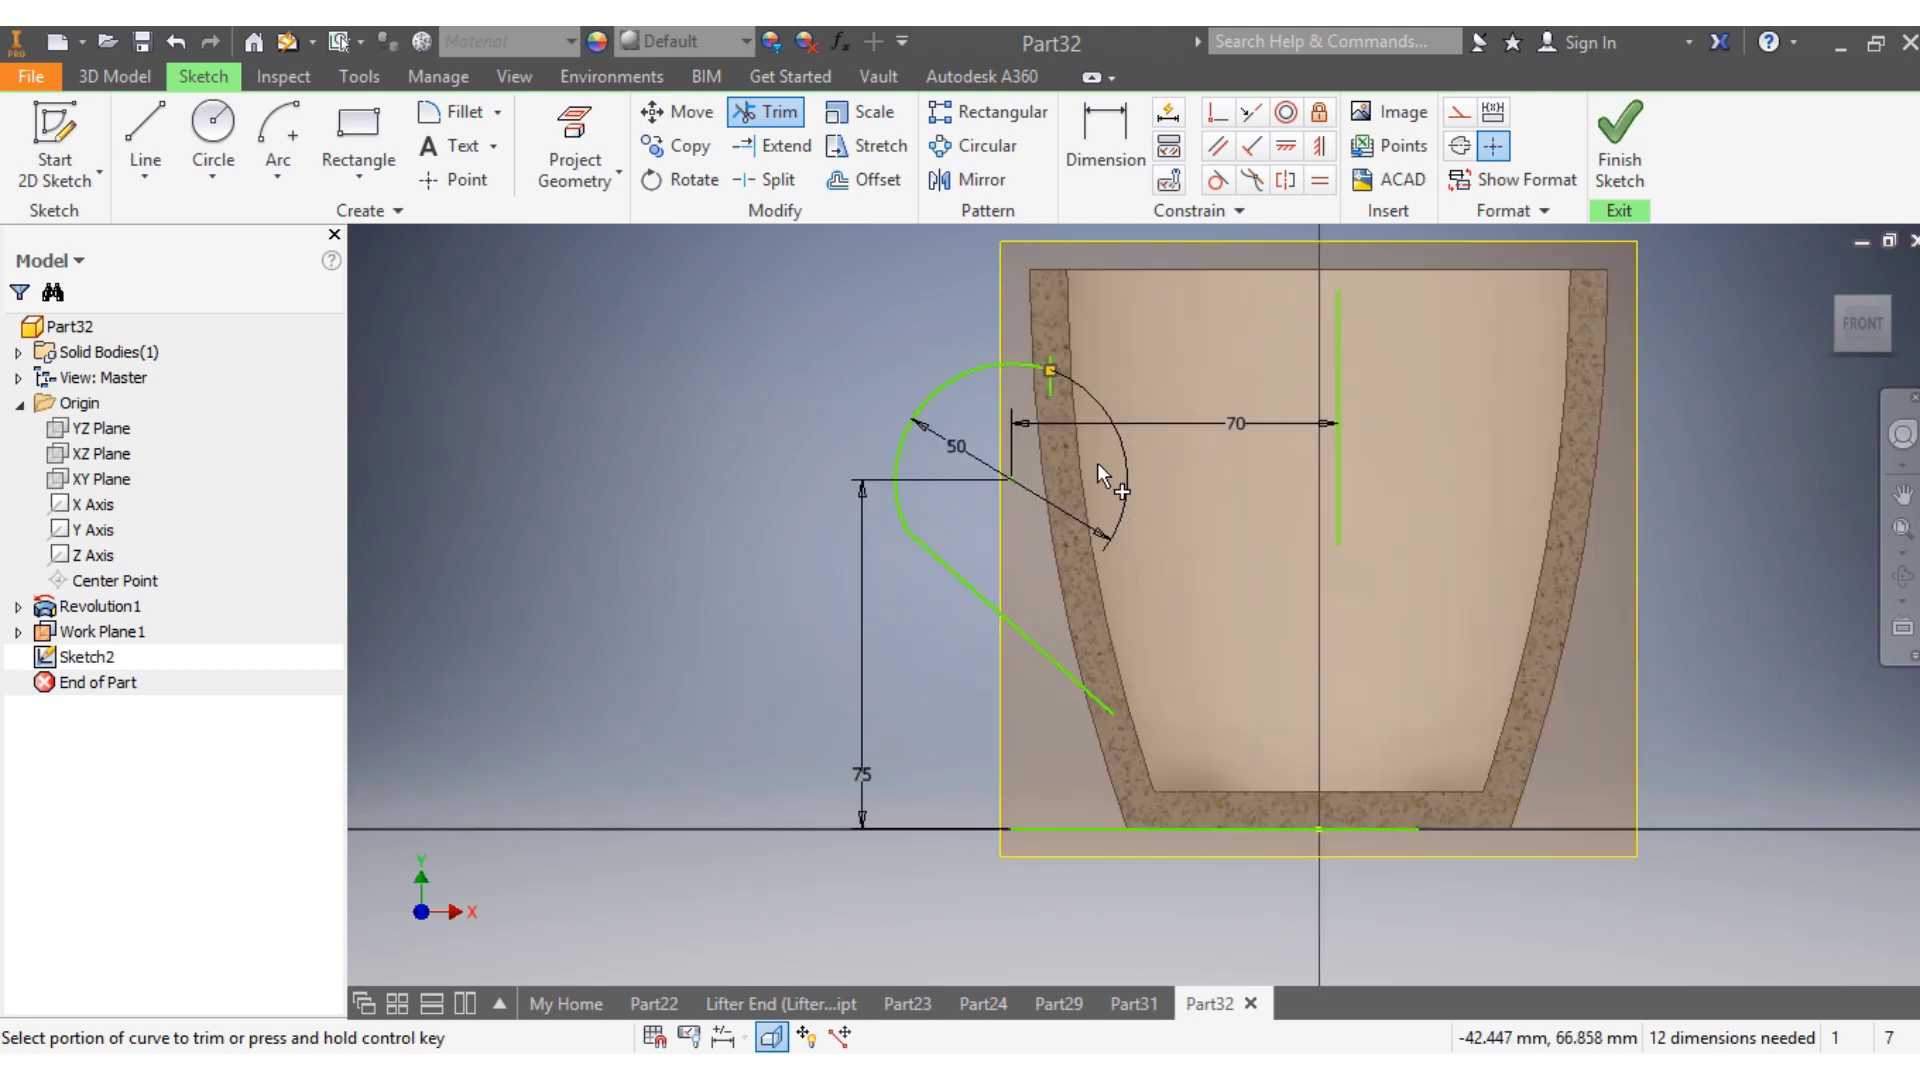
left_click(1100, 135)
scroll(1059, 378, "up", 2)
left_click(1066, 354)
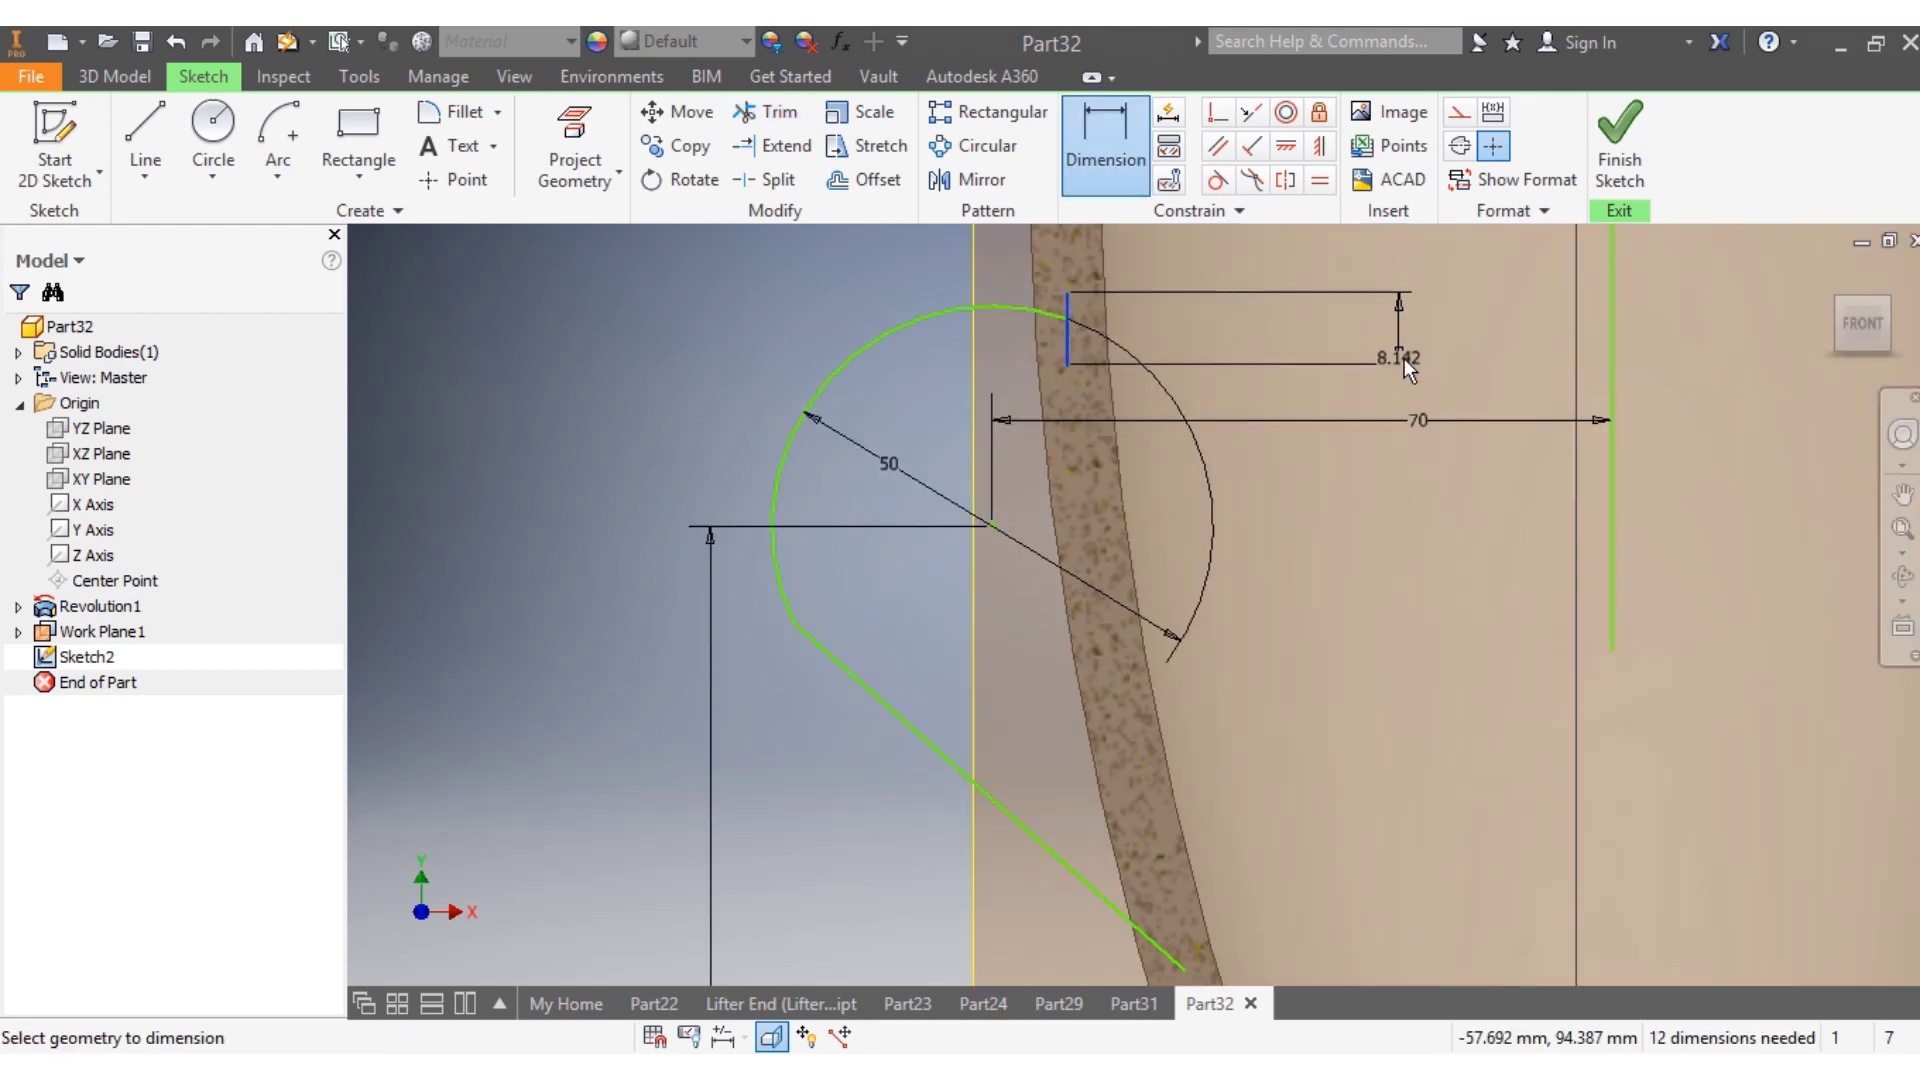
left_click(1609, 362)
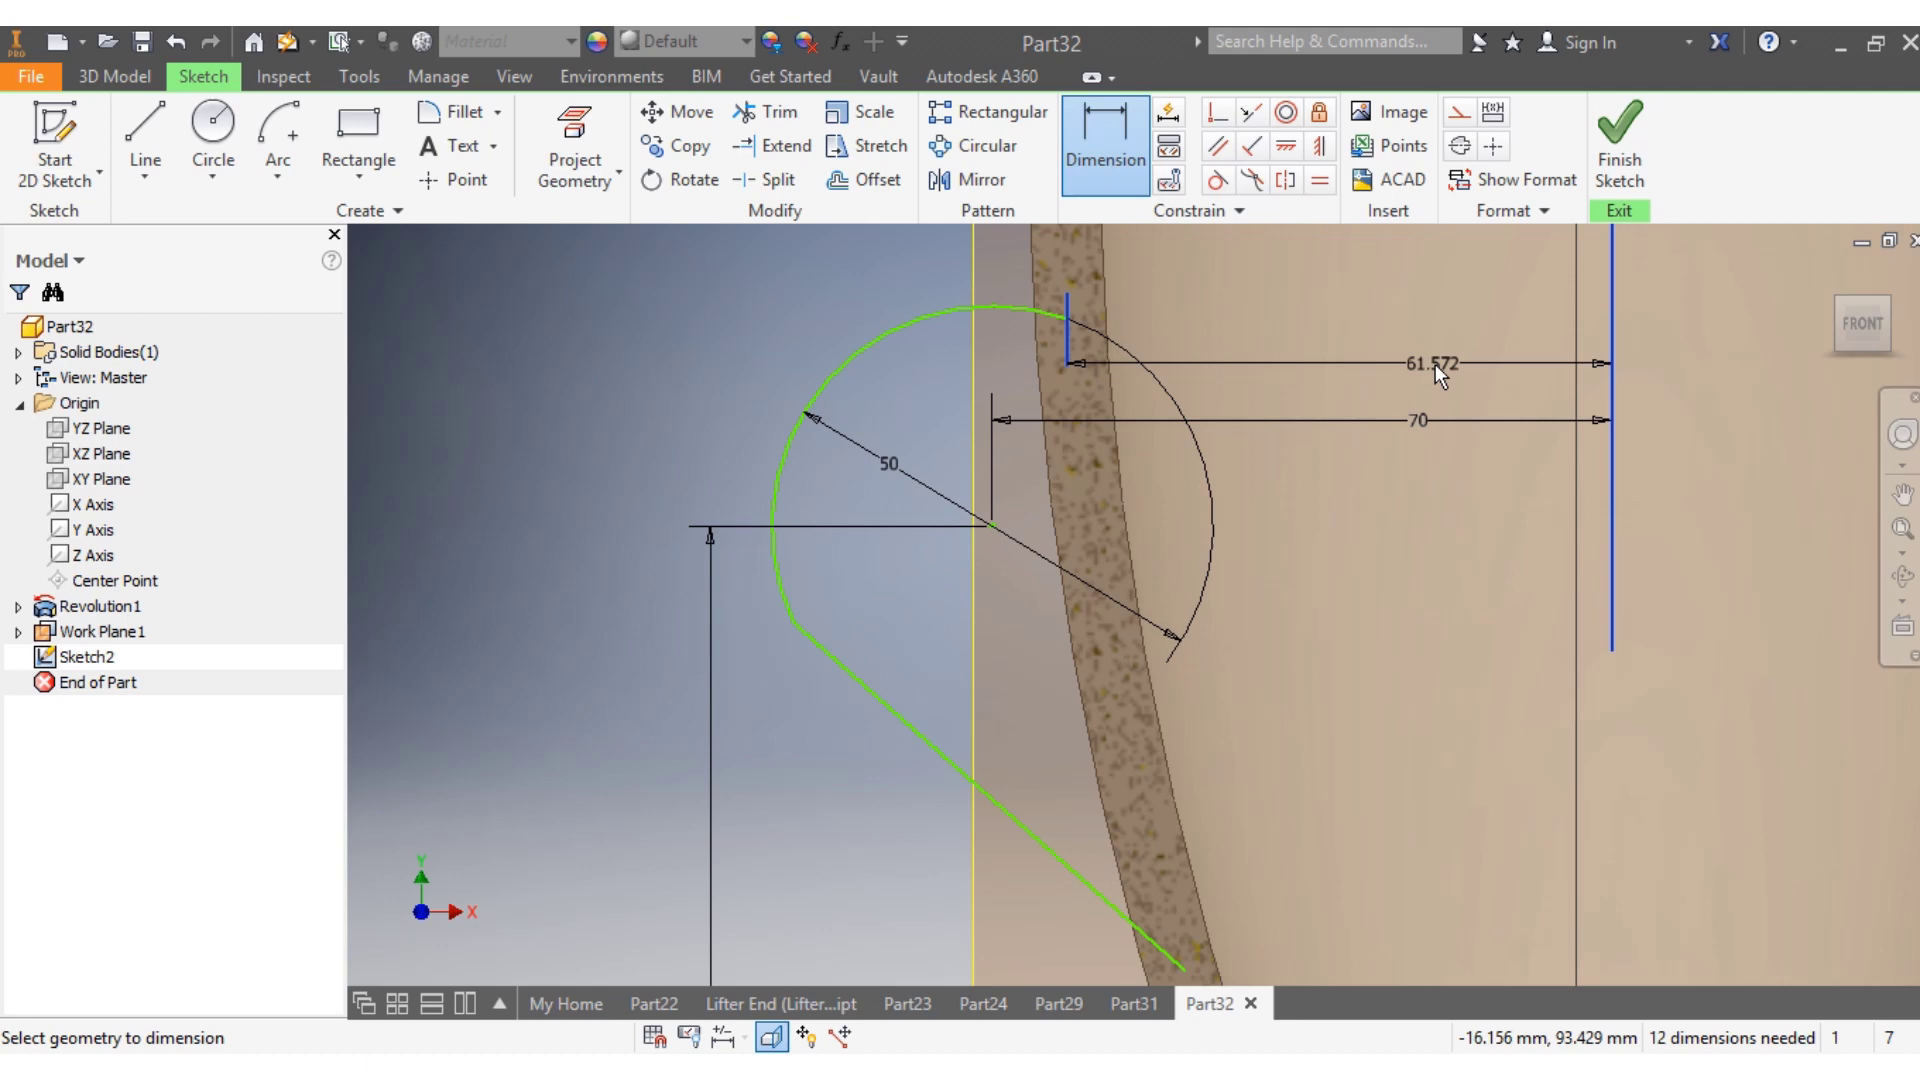
left_click(1432, 359)
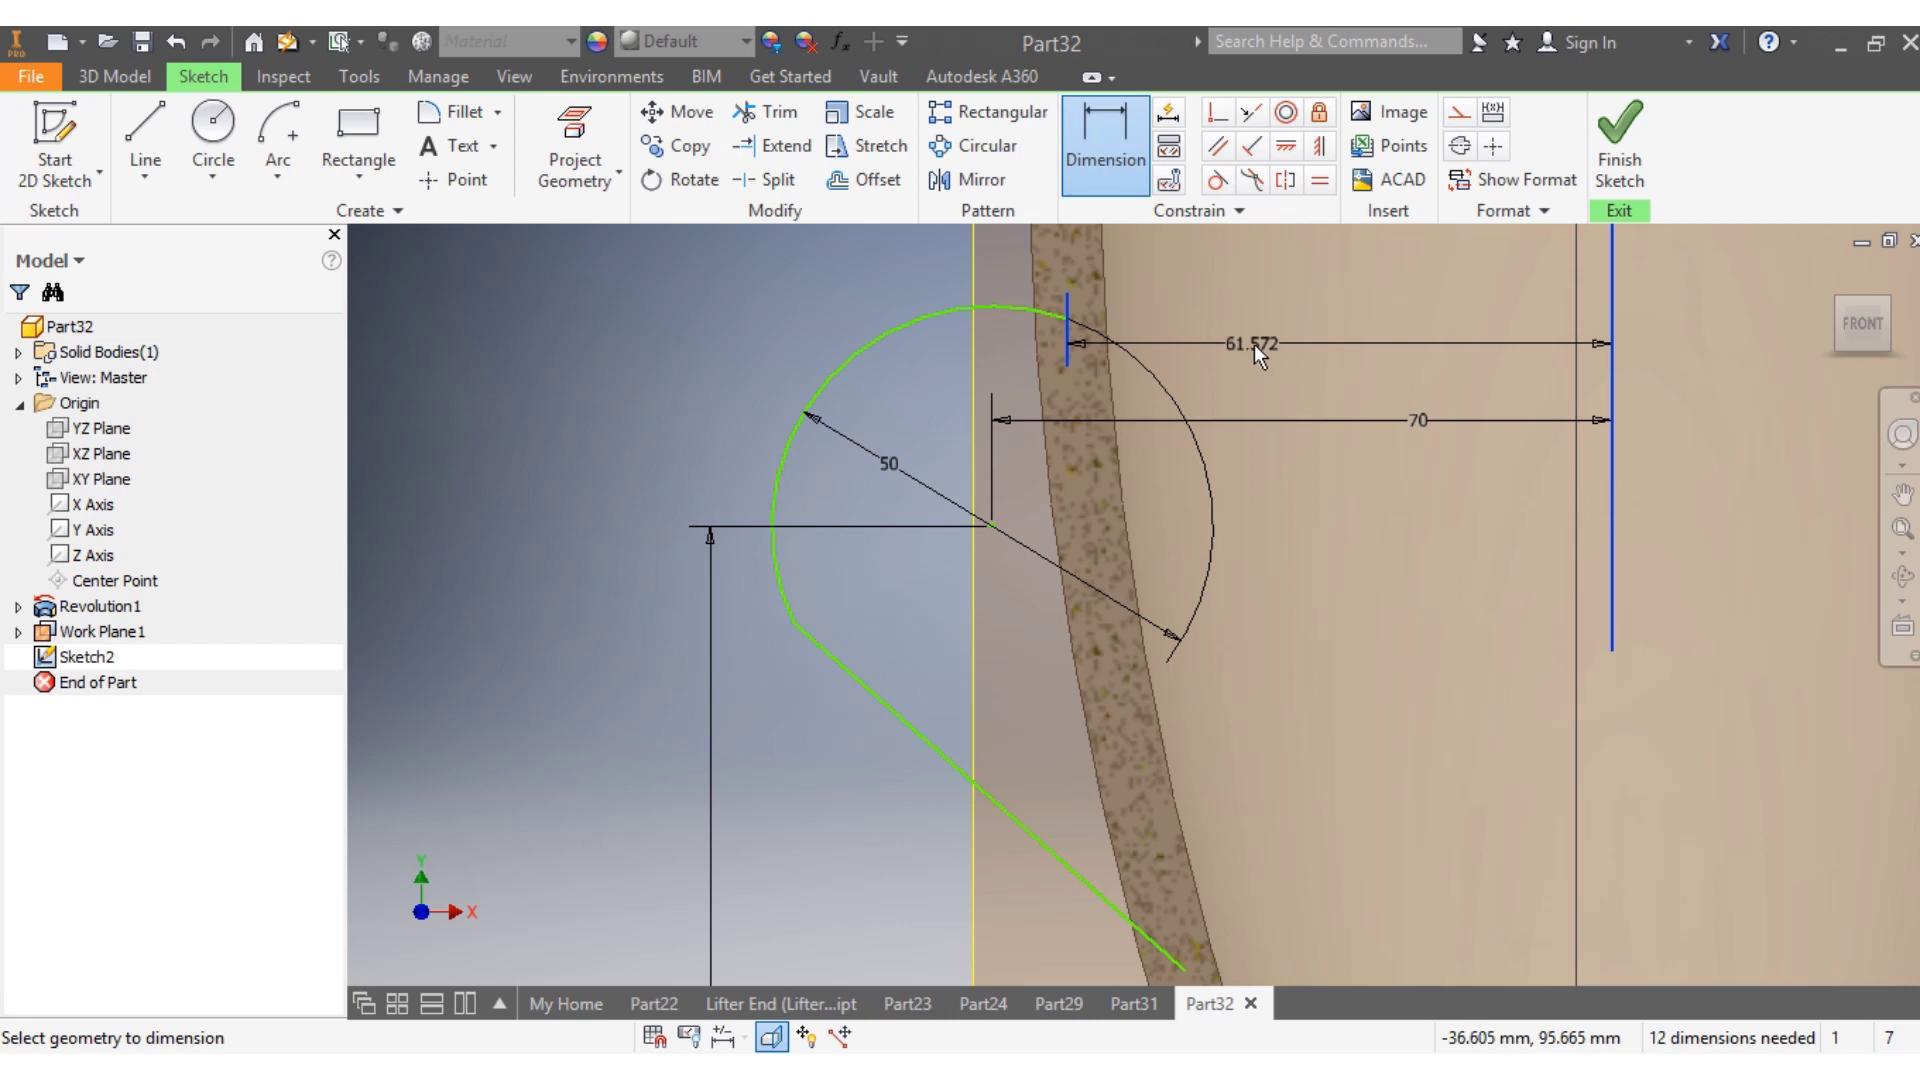
key("Escape")
key("Escape")
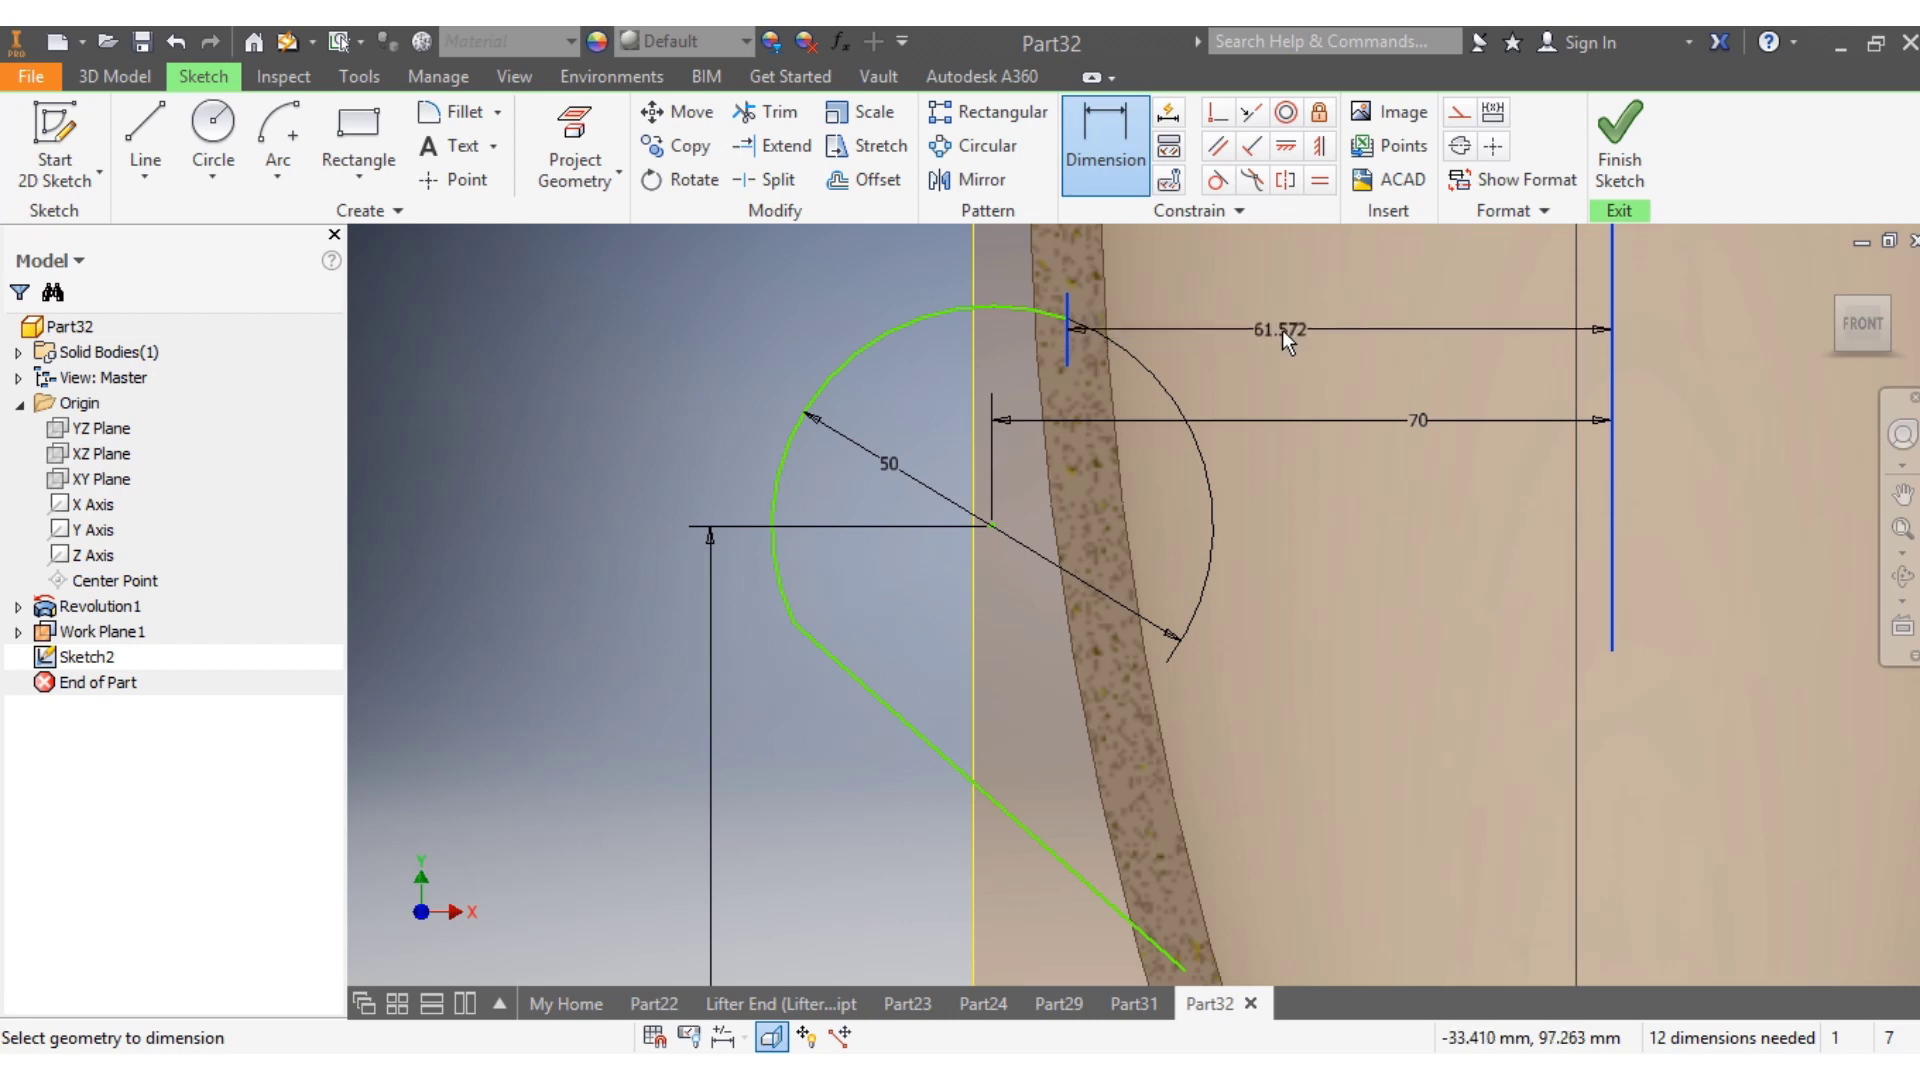
scroll(1236, 618, "down", 3)
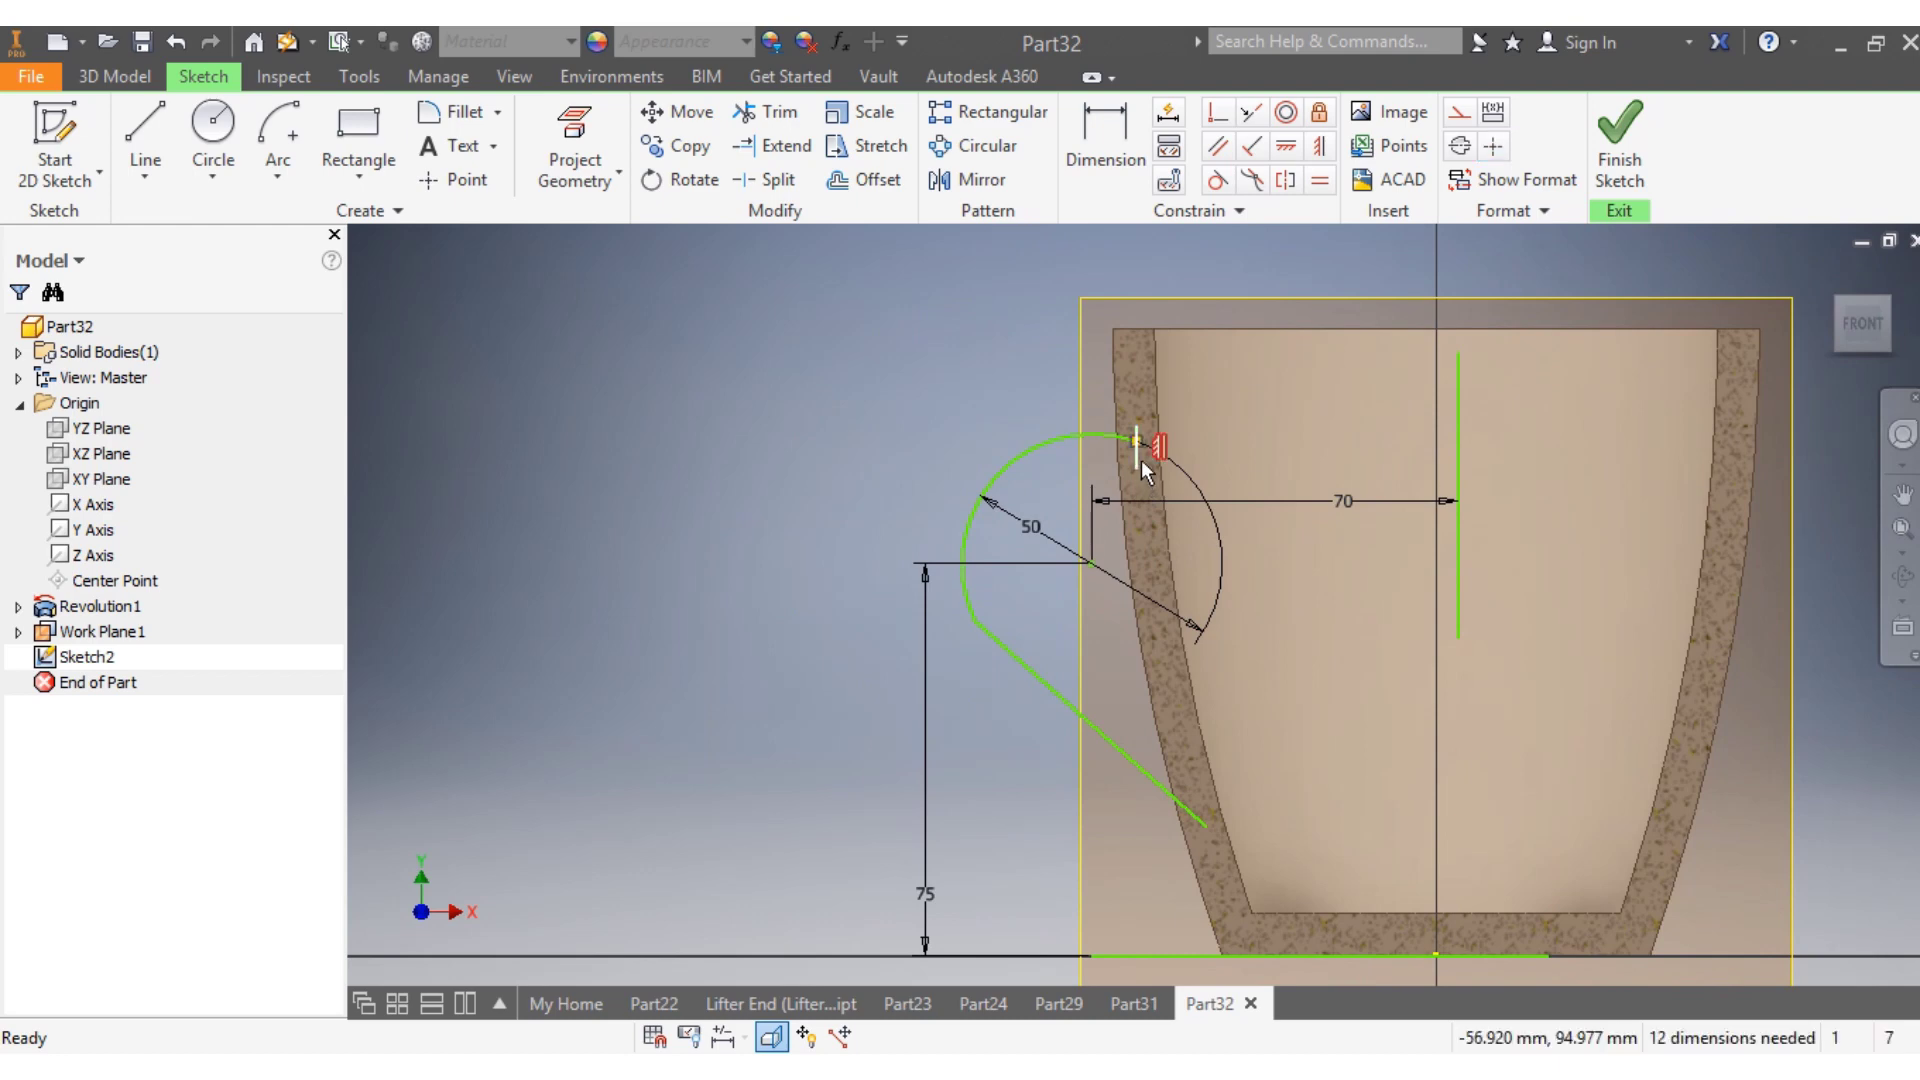
Delete the short line, vertical line and bottom line with its 75 dimension, then finish Sketch2
key("Delete")
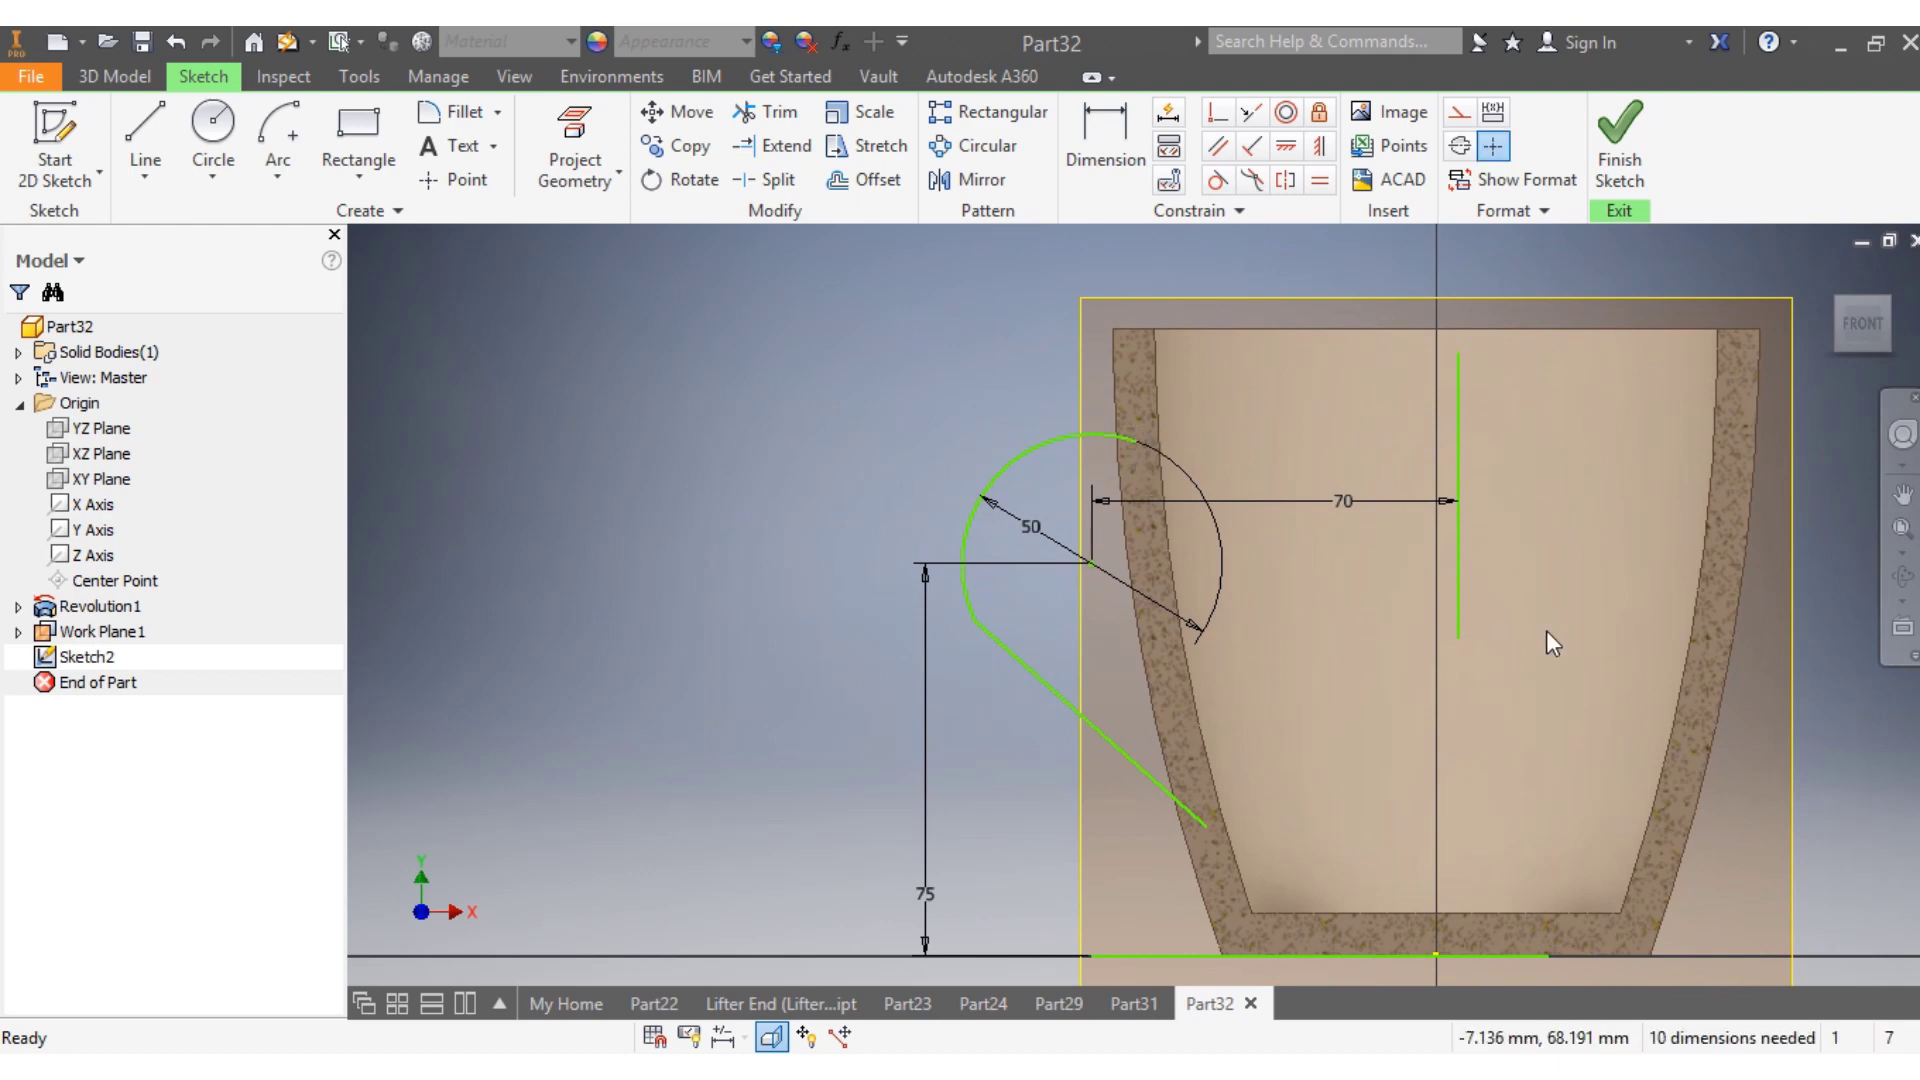
left_click(1456, 602)
key("Delete")
scroll(1406, 712, "down", 5)
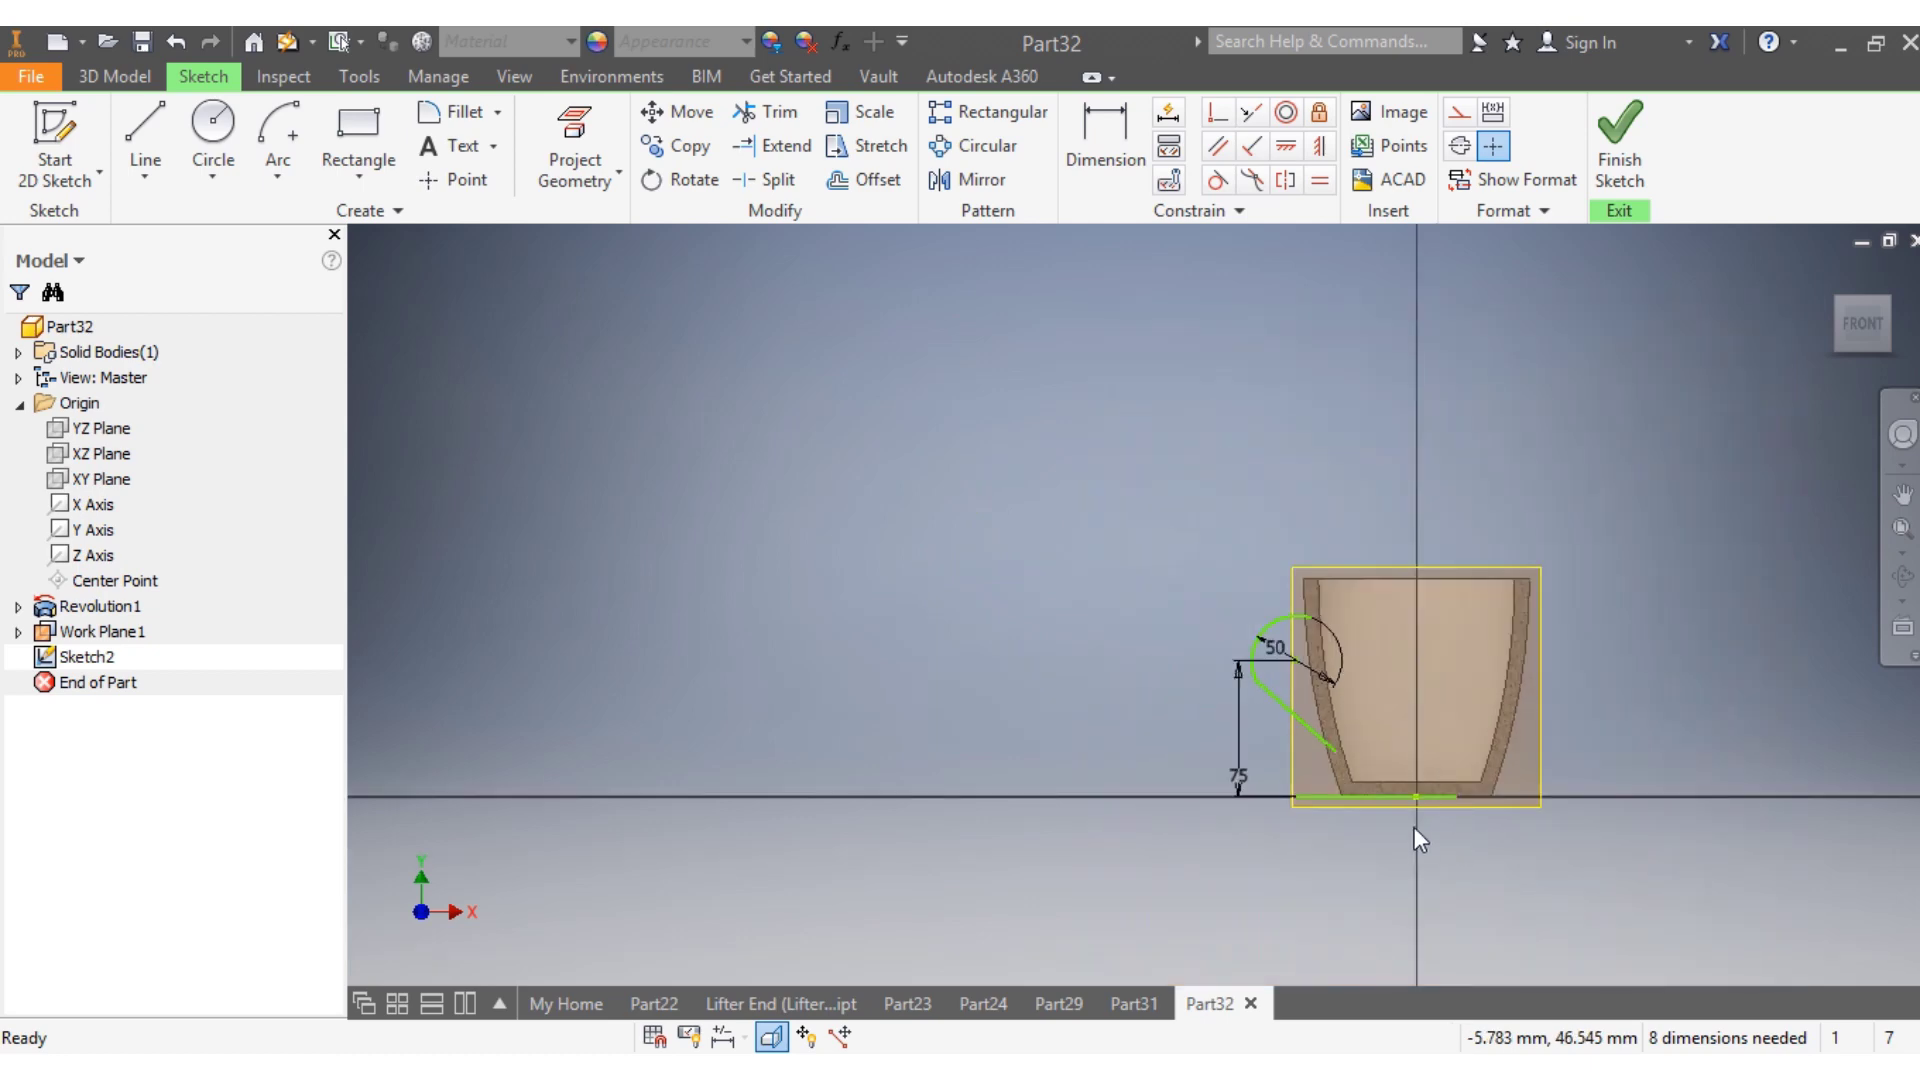
left_click(1312, 794)
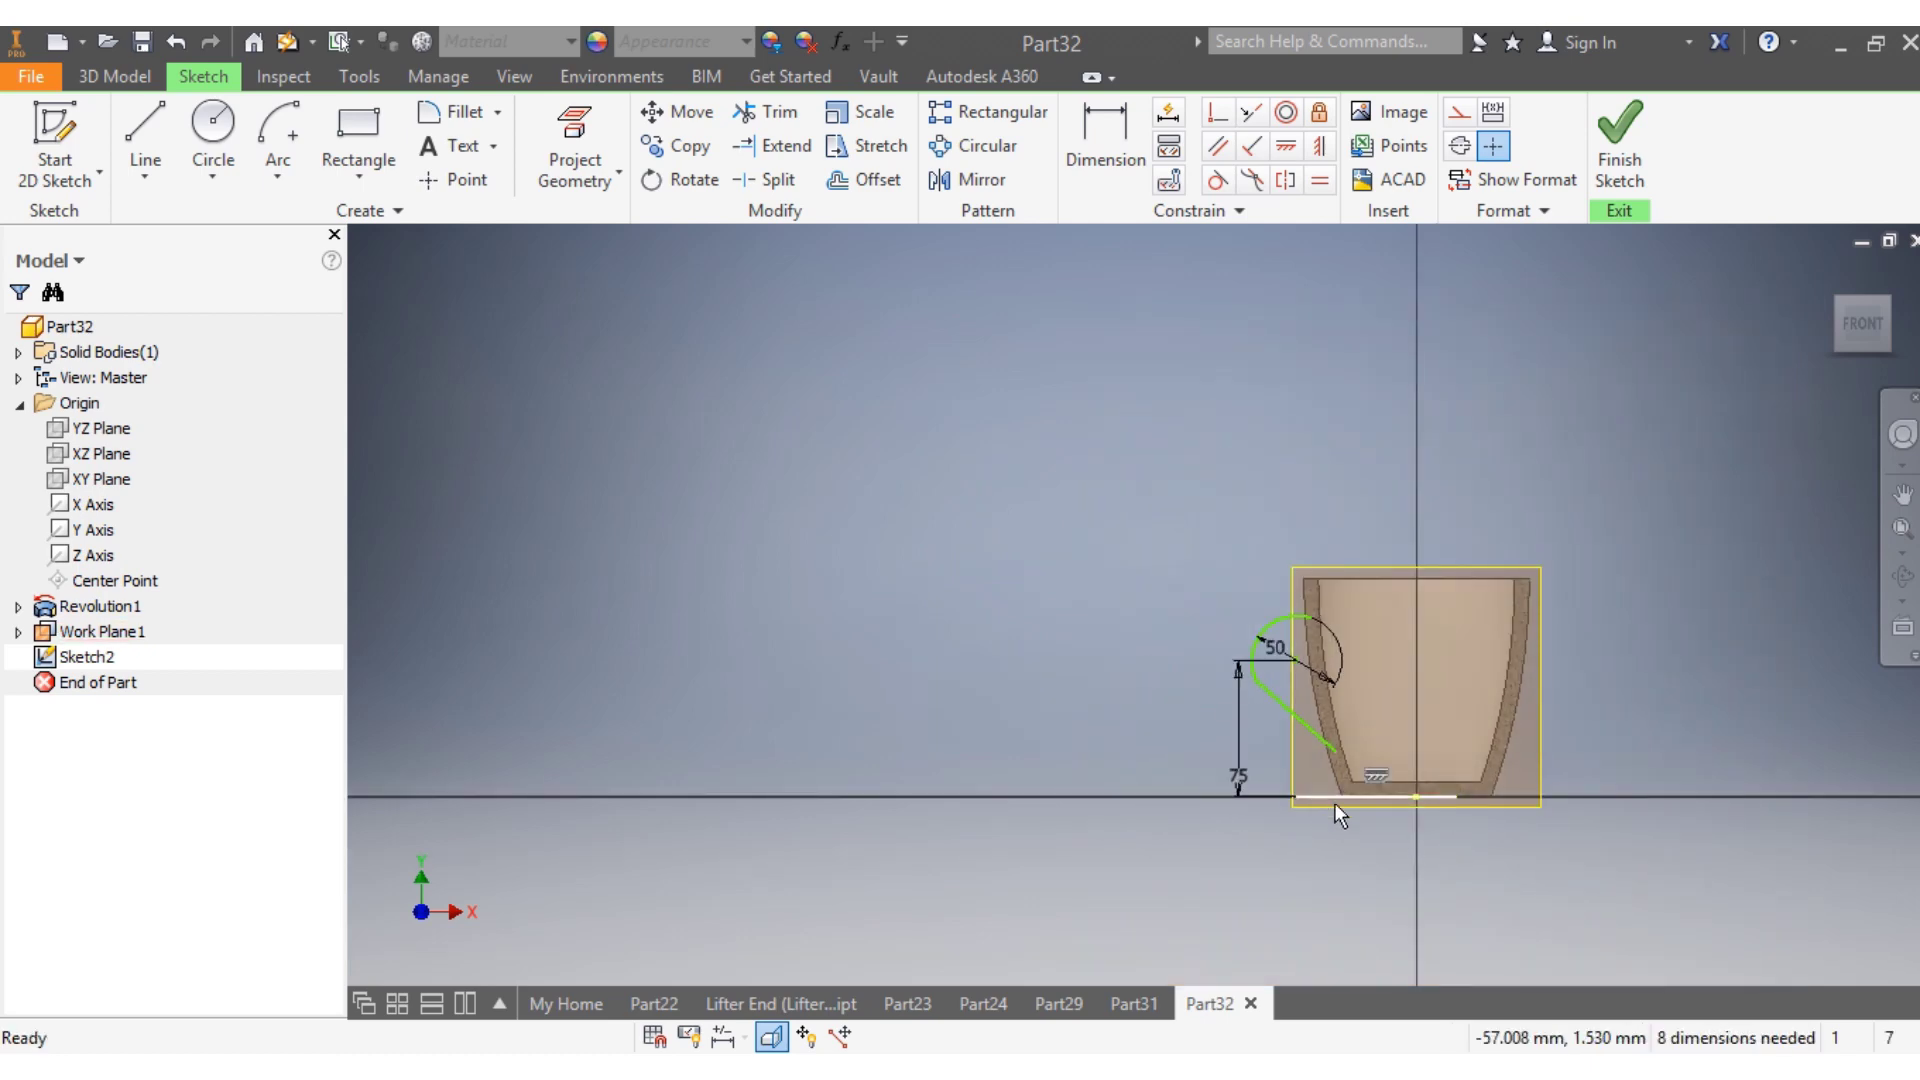
key("Delete")
scroll(1308, 784, "up", 3)
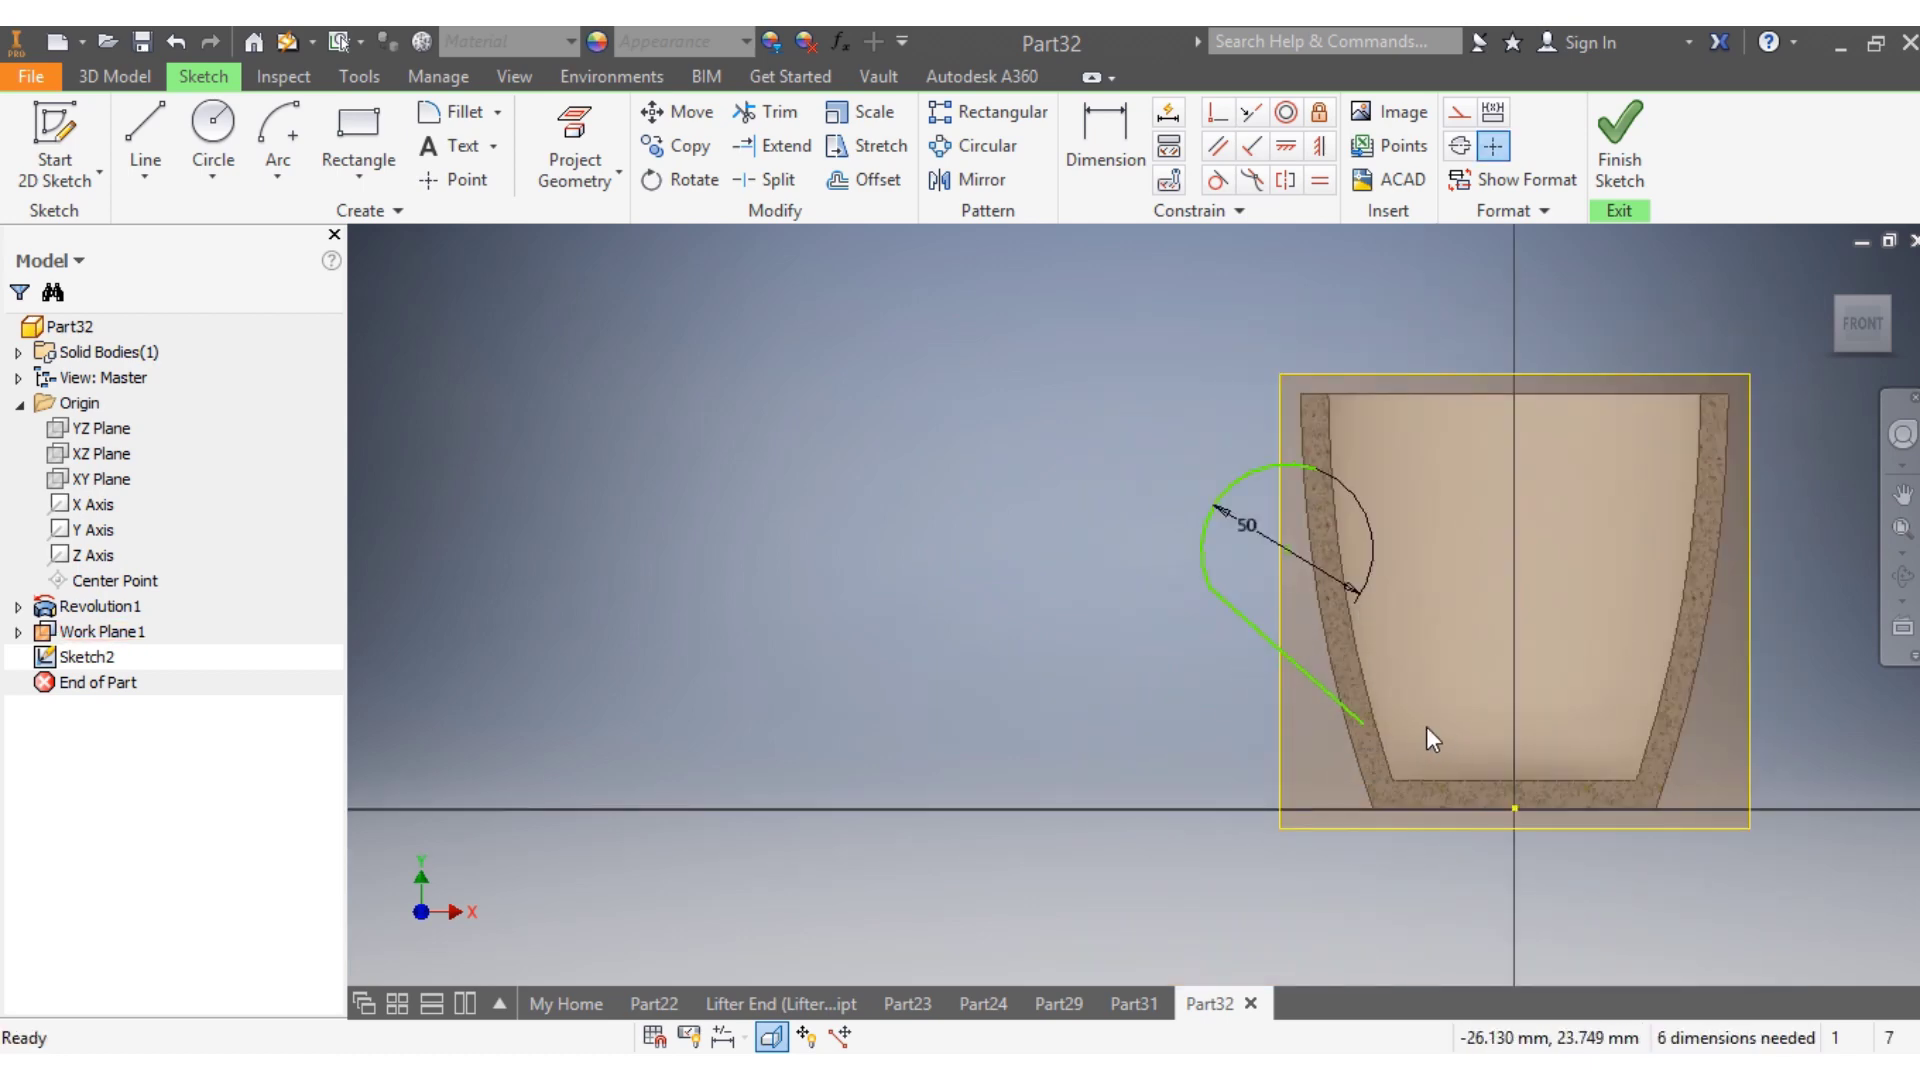
left_click(1620, 153)
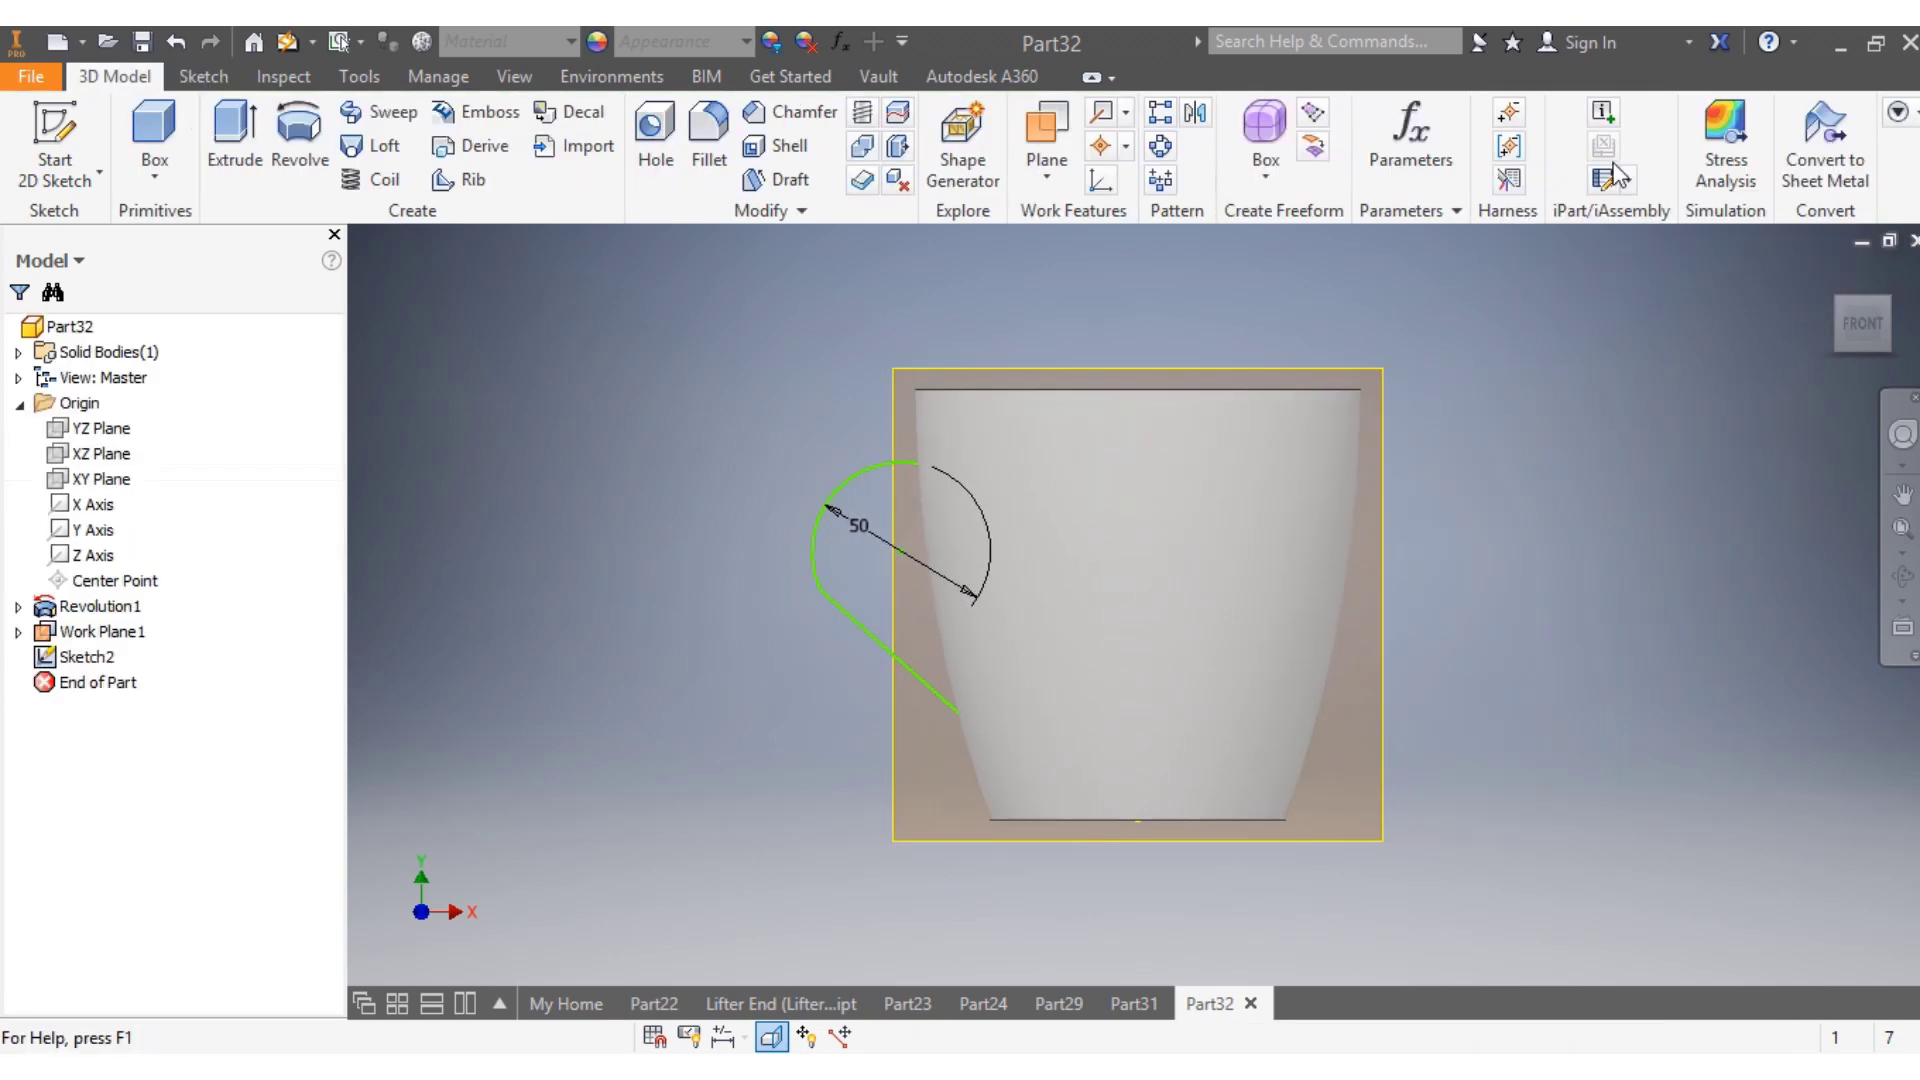
Create Work Plane2 offset 61.5722 mm from the YZ Plane
left_click(1825, 326)
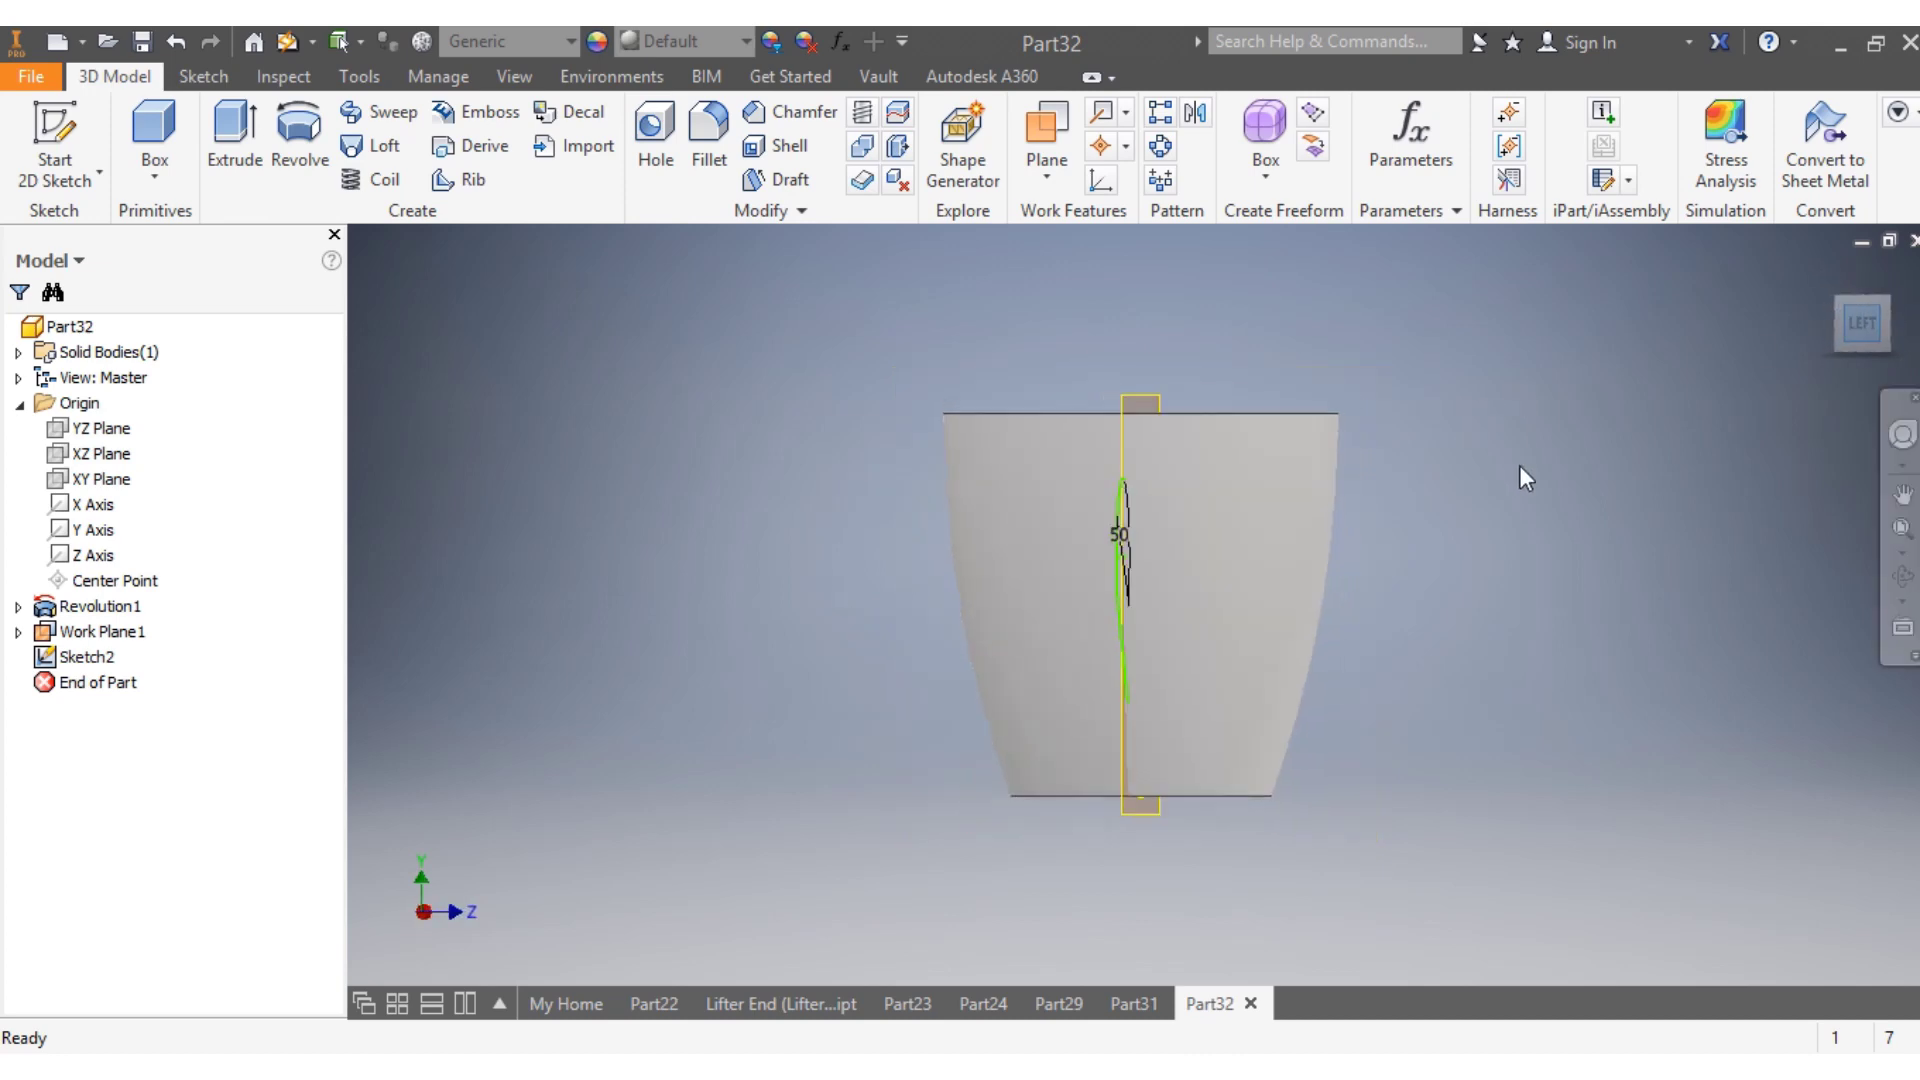
left_click(100, 430)
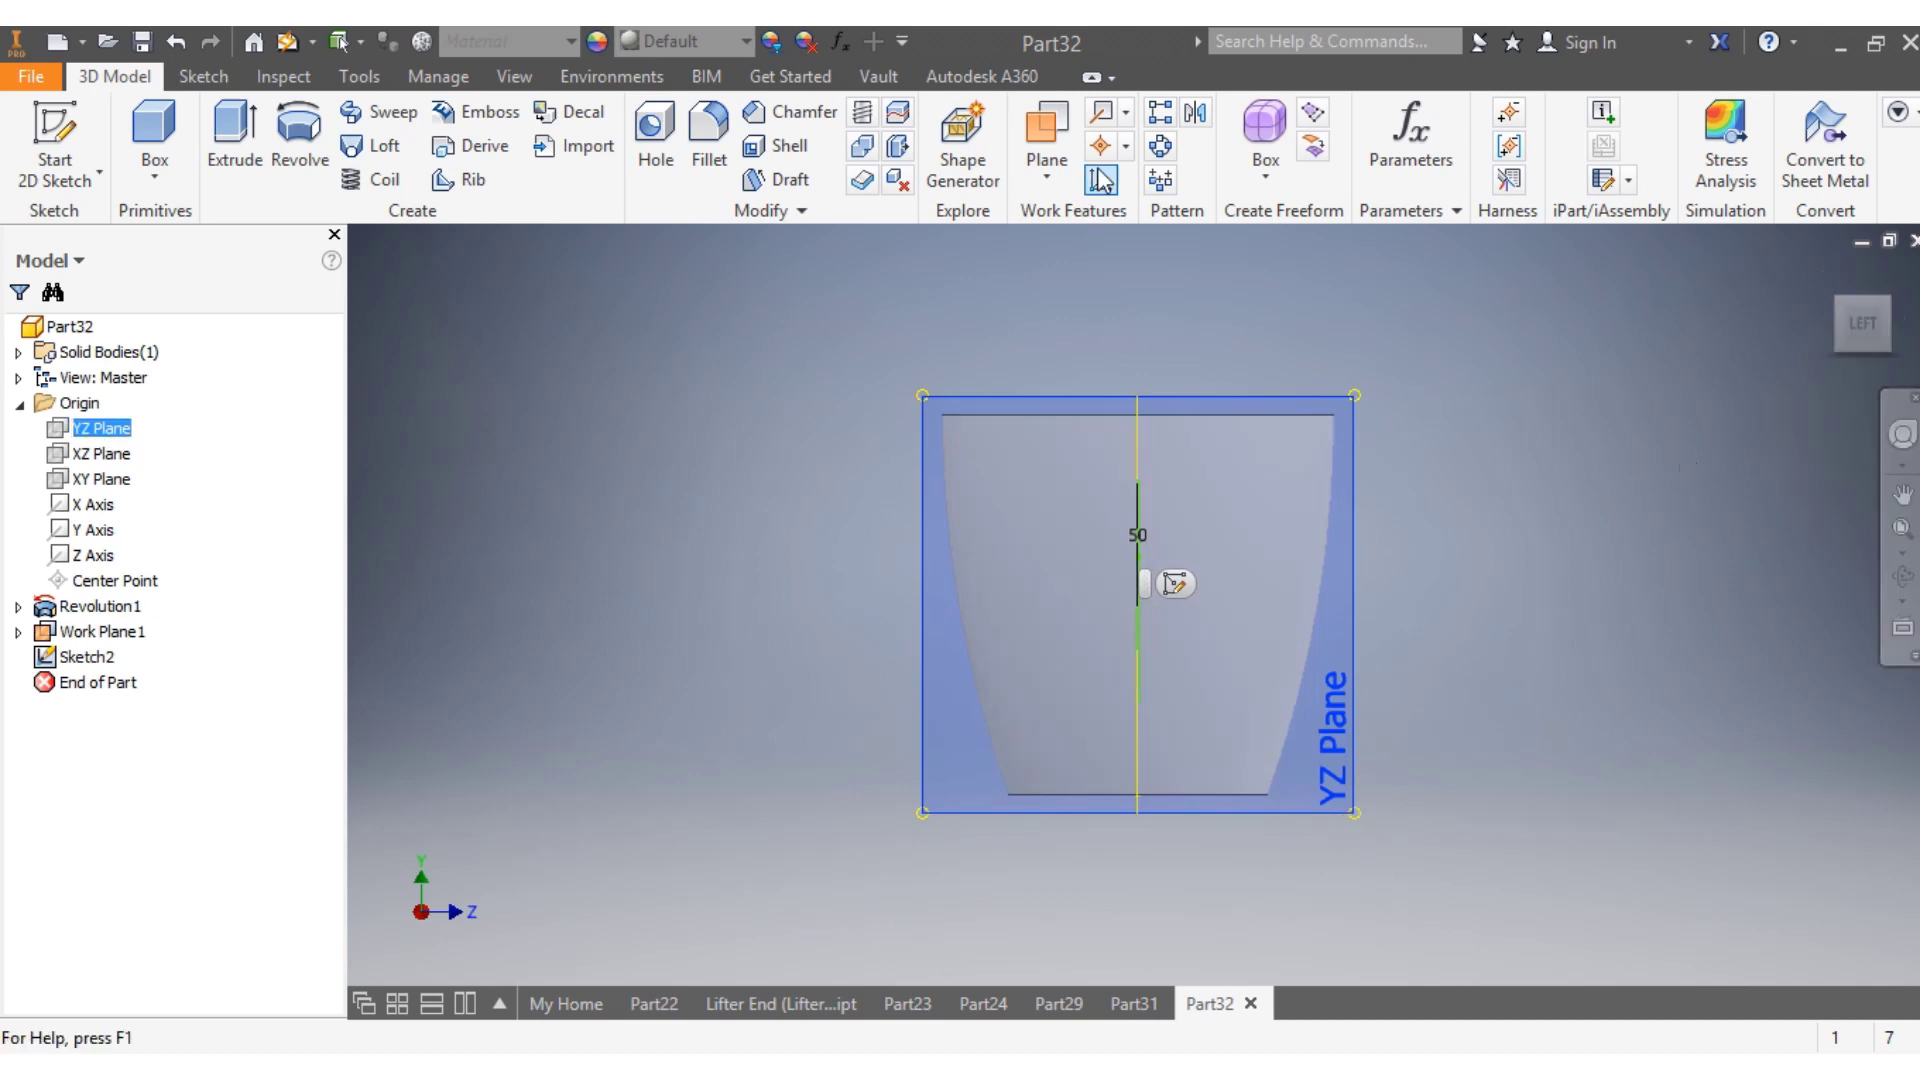
key("]")
left_click(1340, 812)
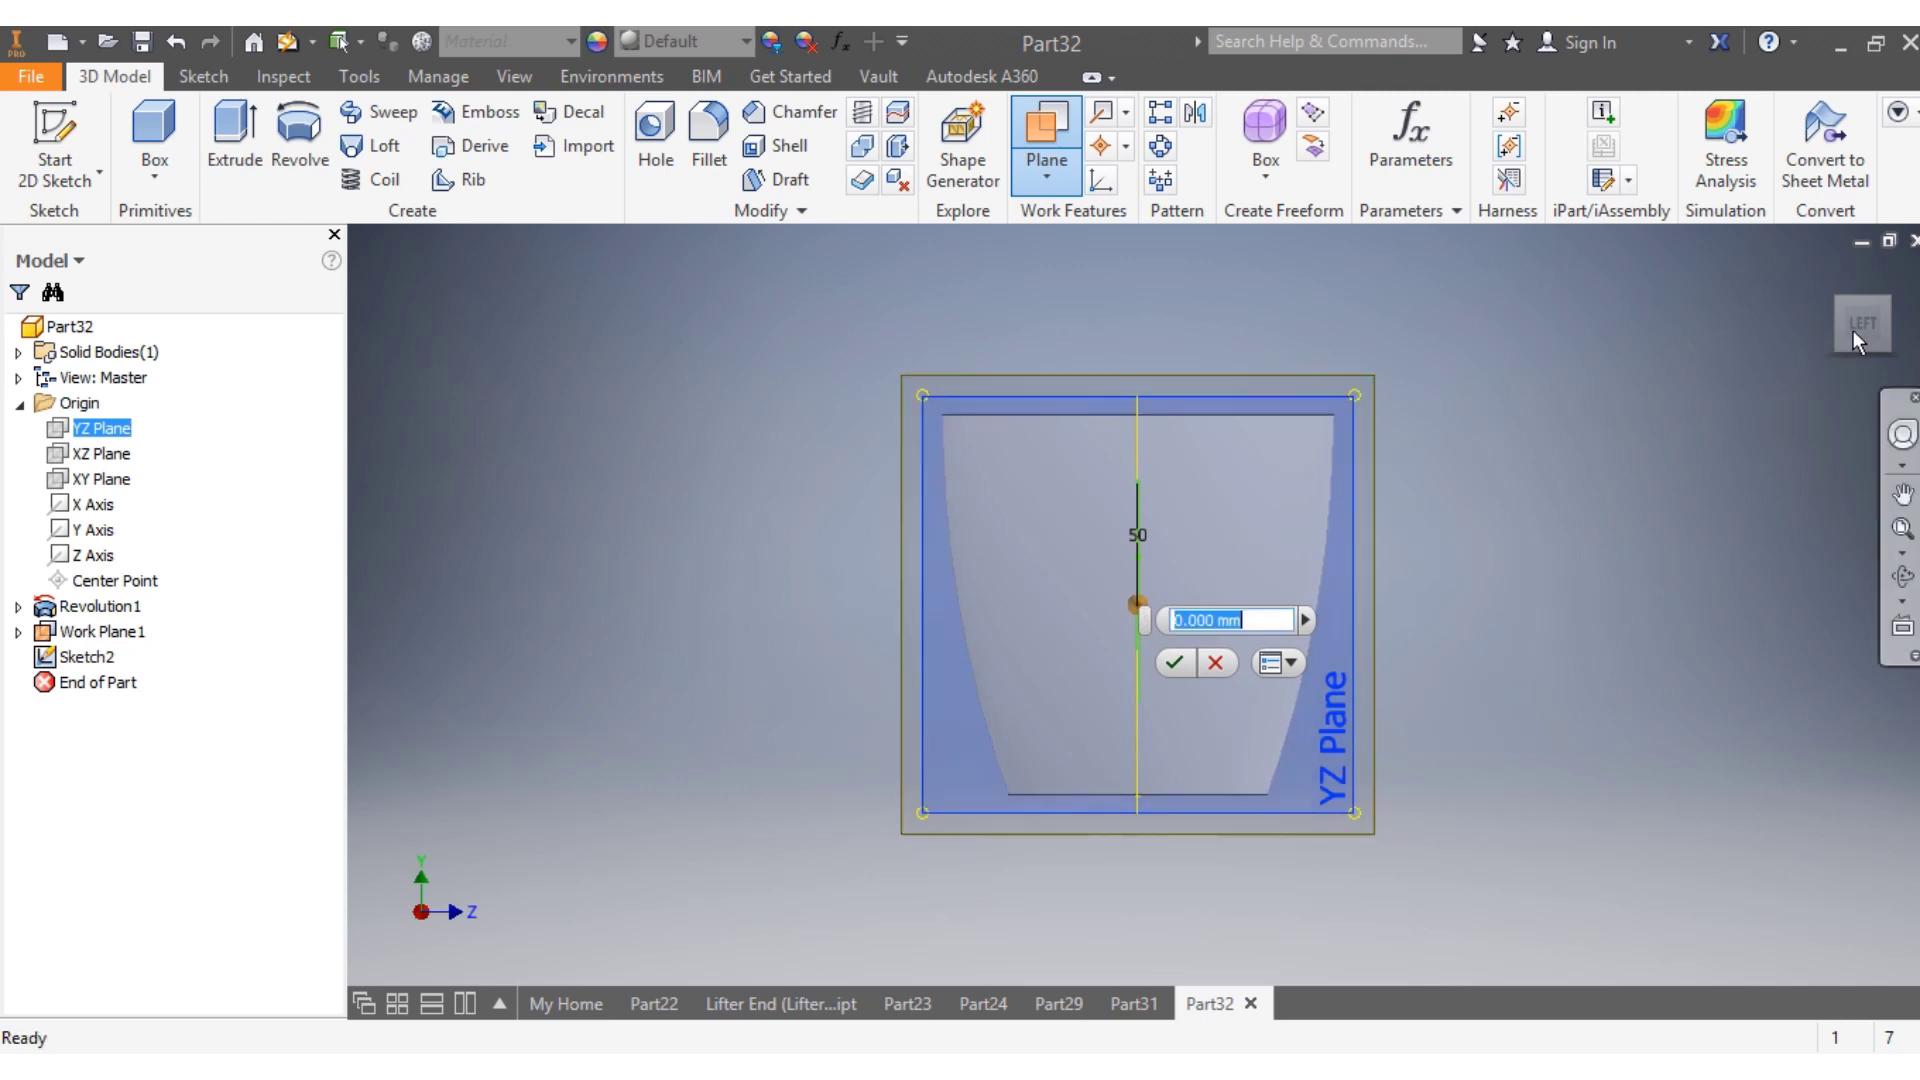
mouse_move(1822, 332)
left_click_drag(1822, 332, 1888, 318)
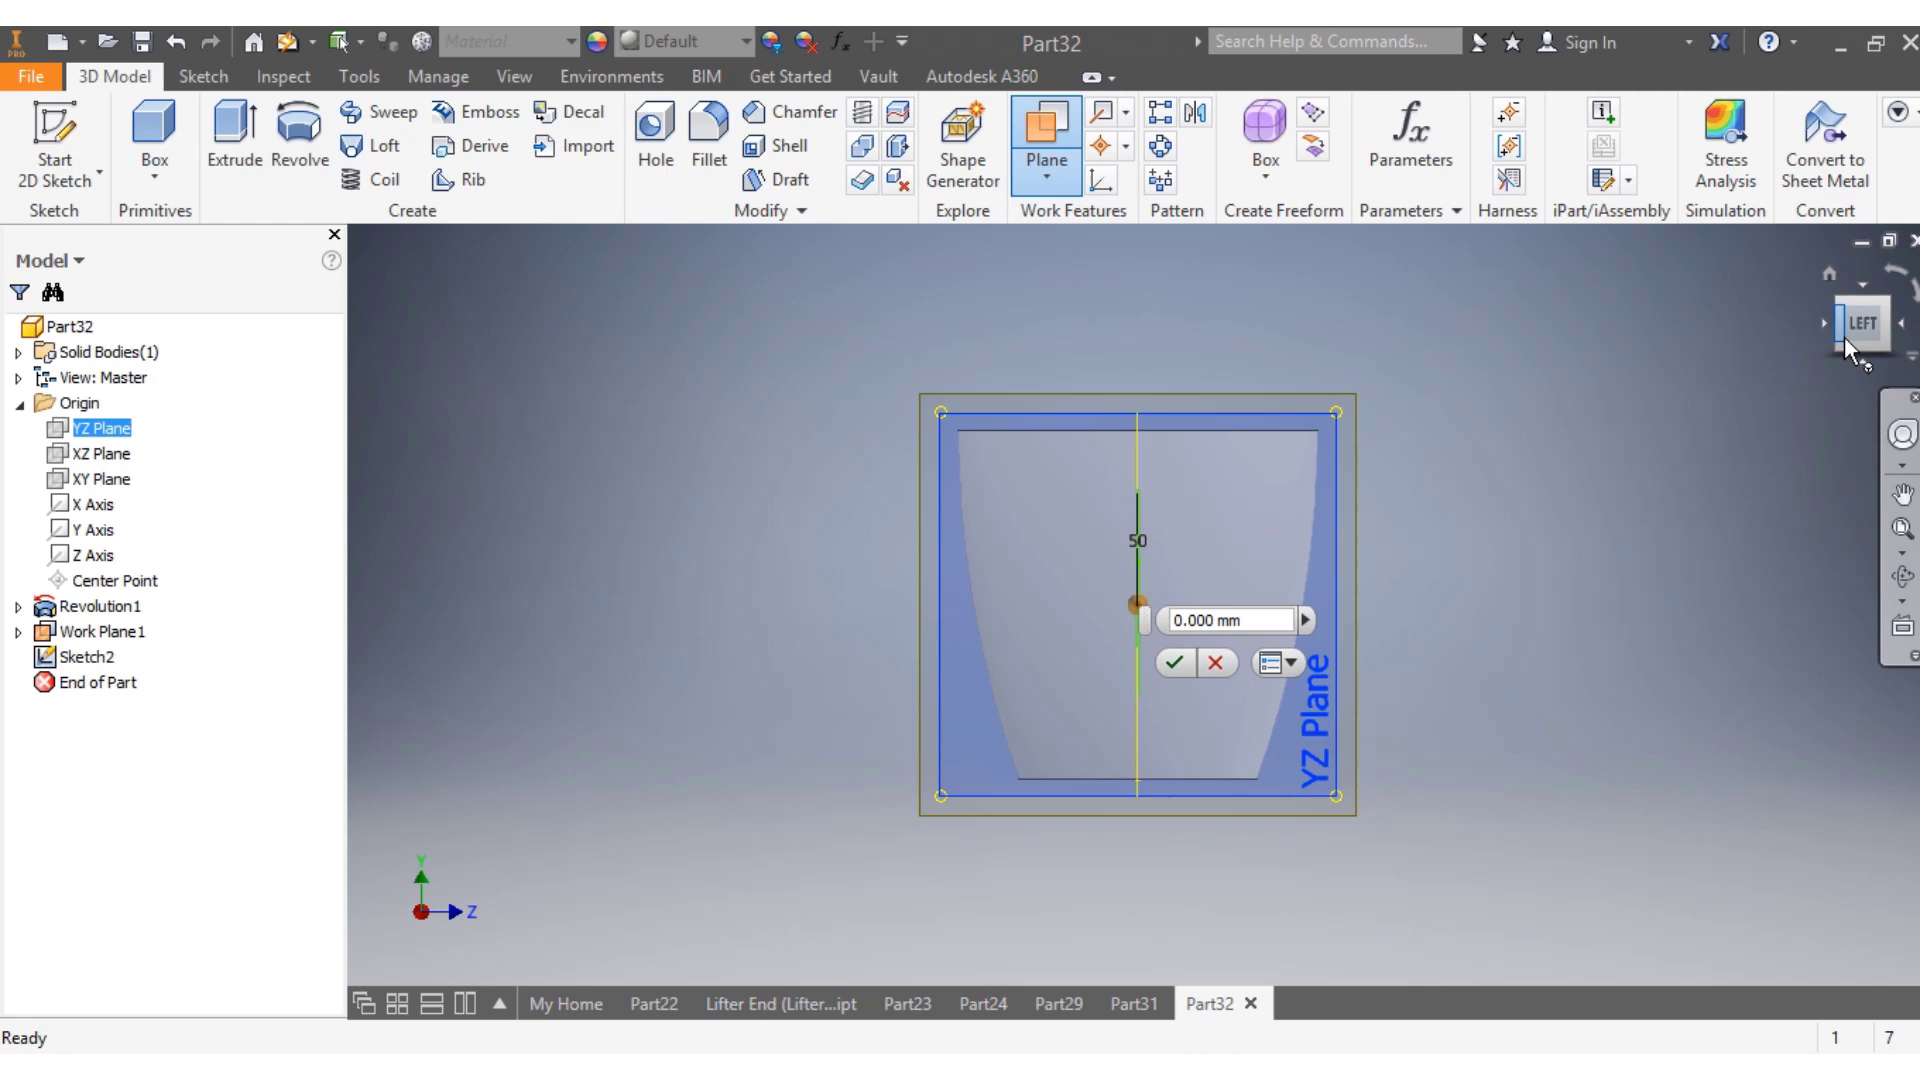
left_click(1844, 336)
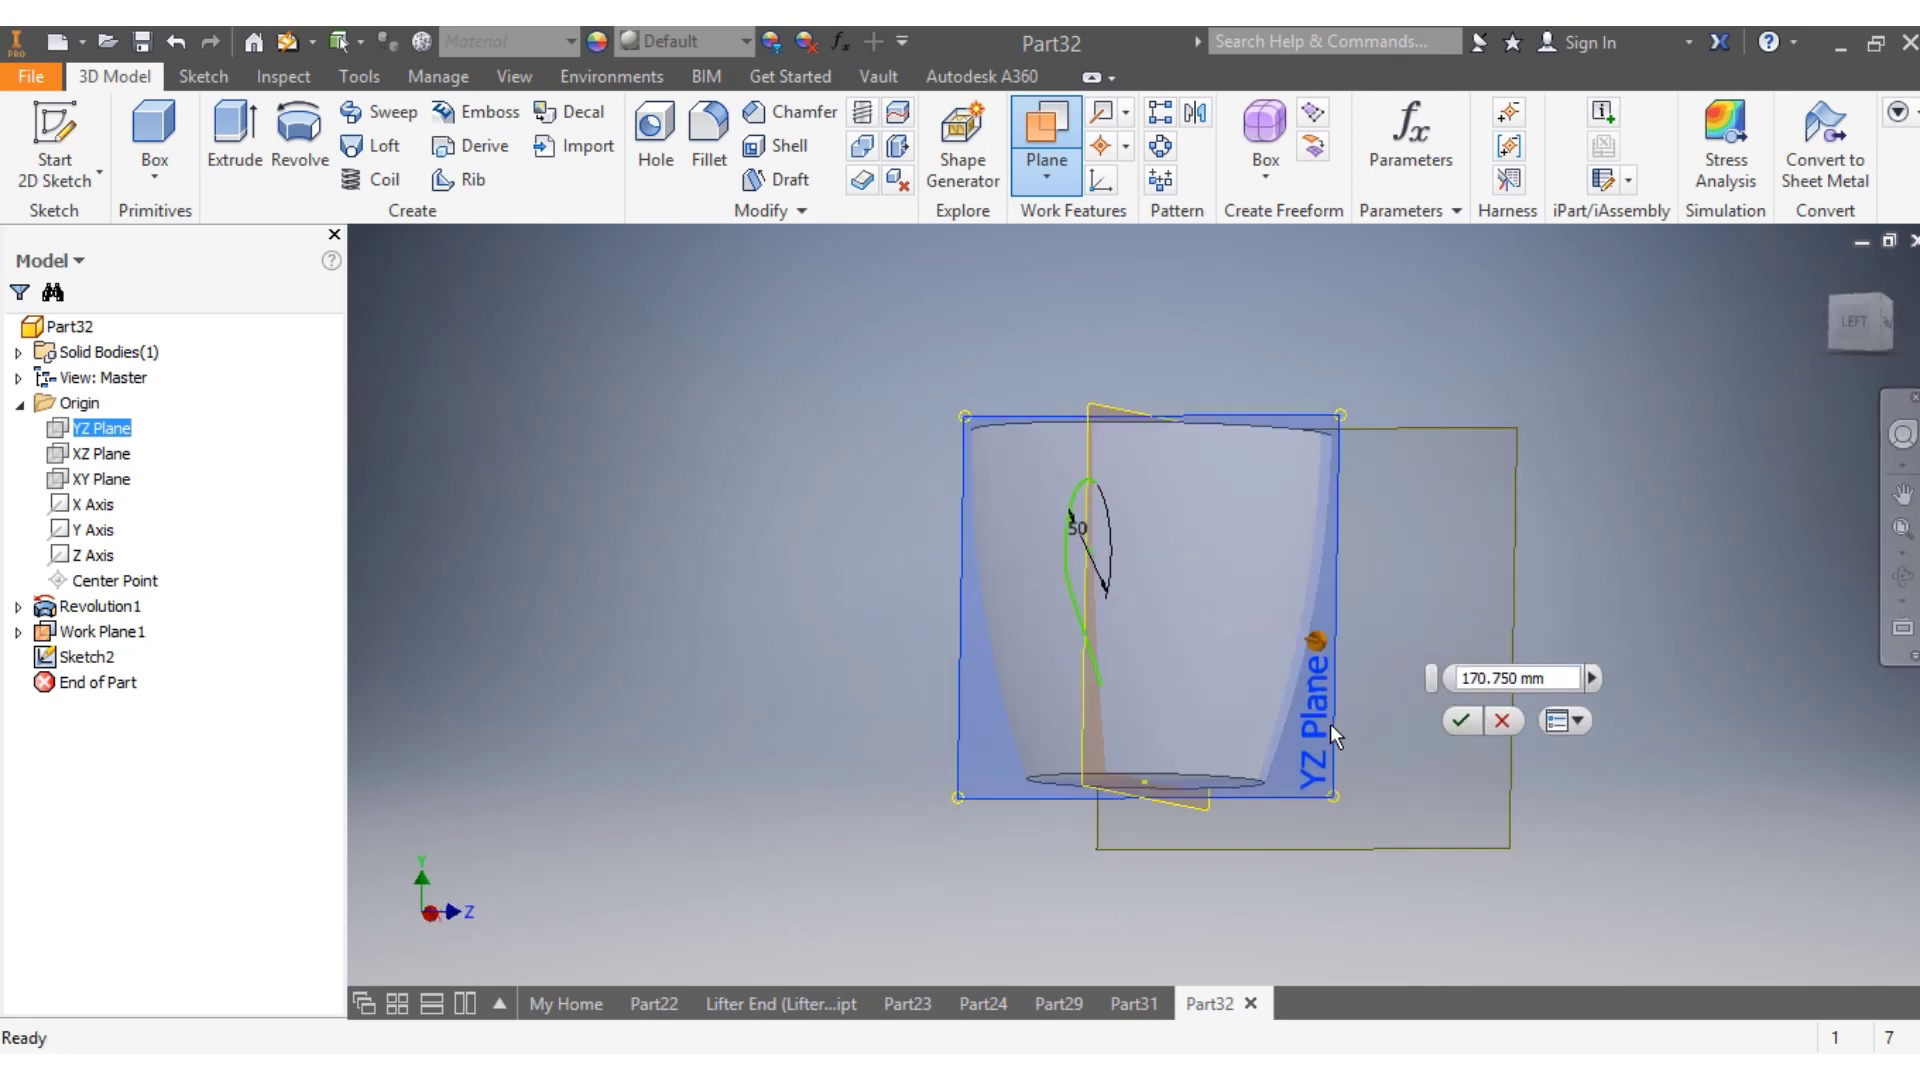
left_click_drag(1514, 678, 1477, 680)
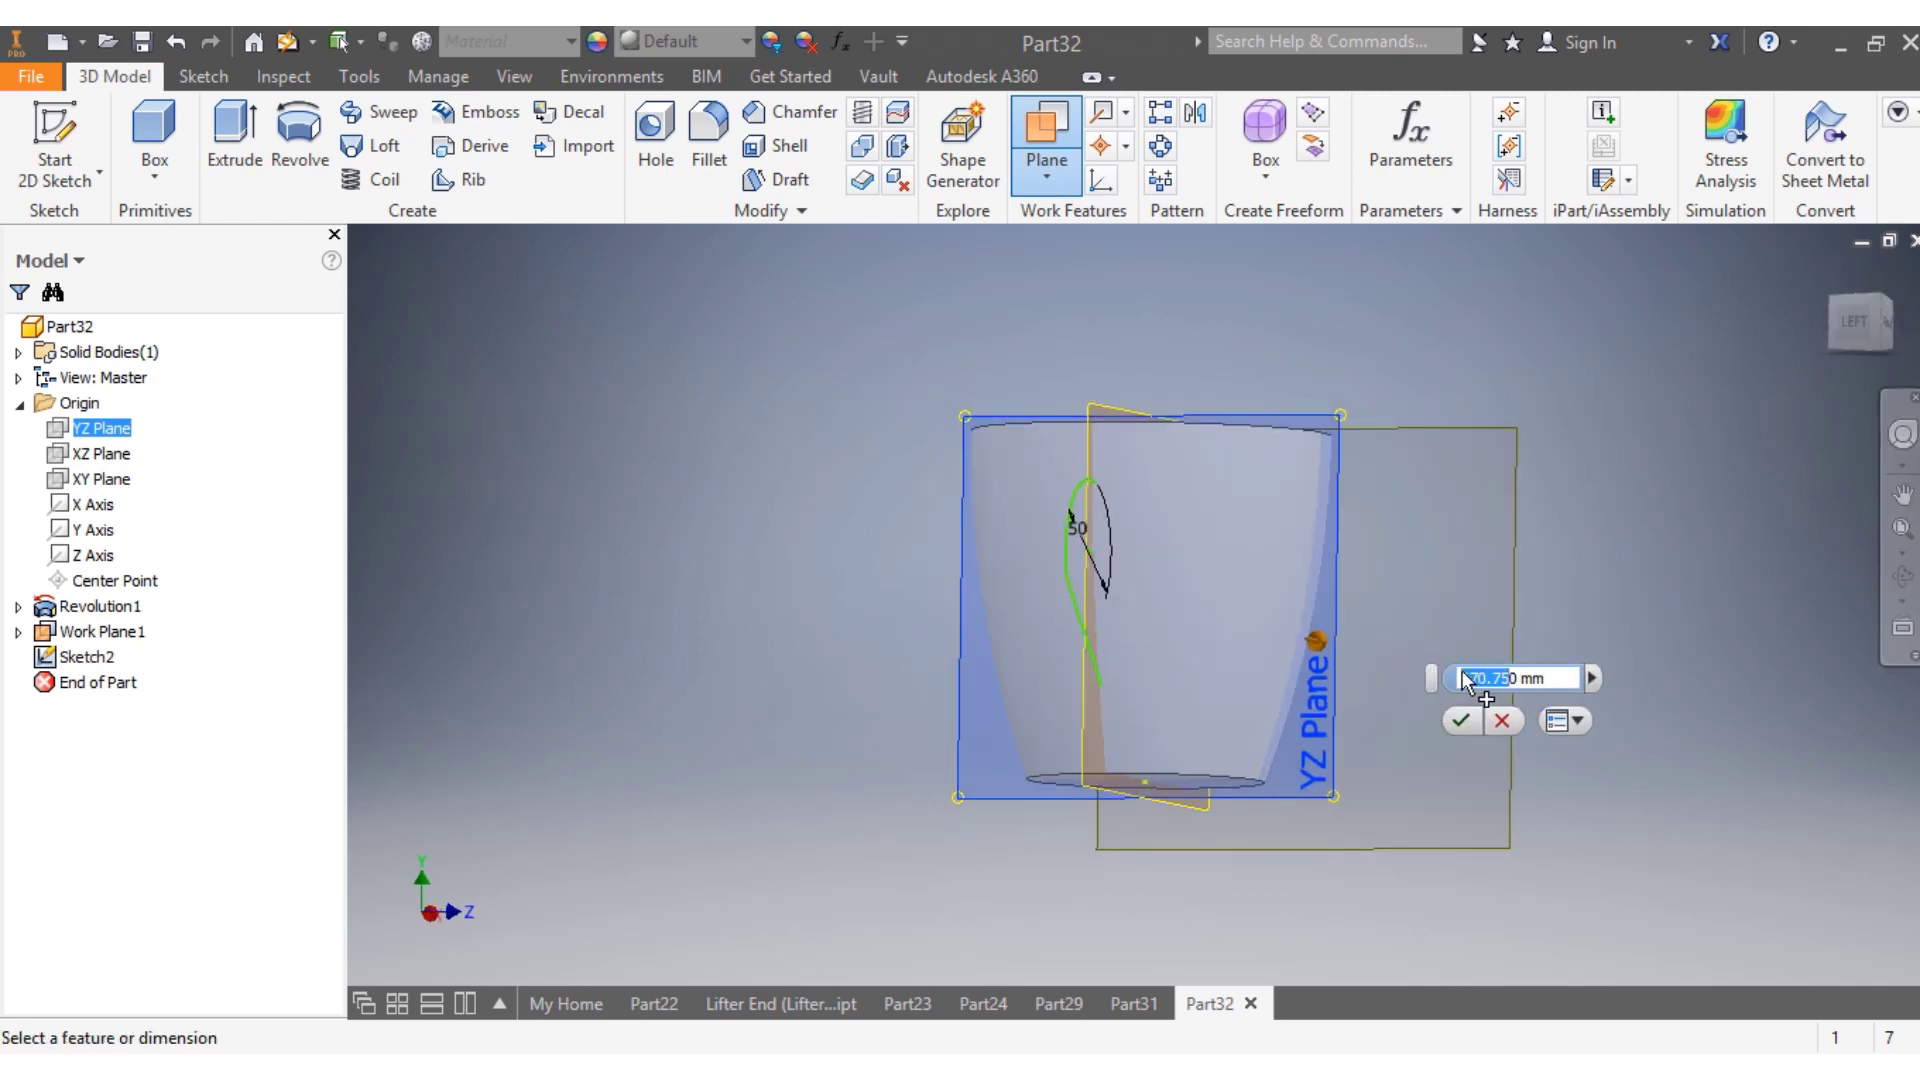
key("BackSpace")
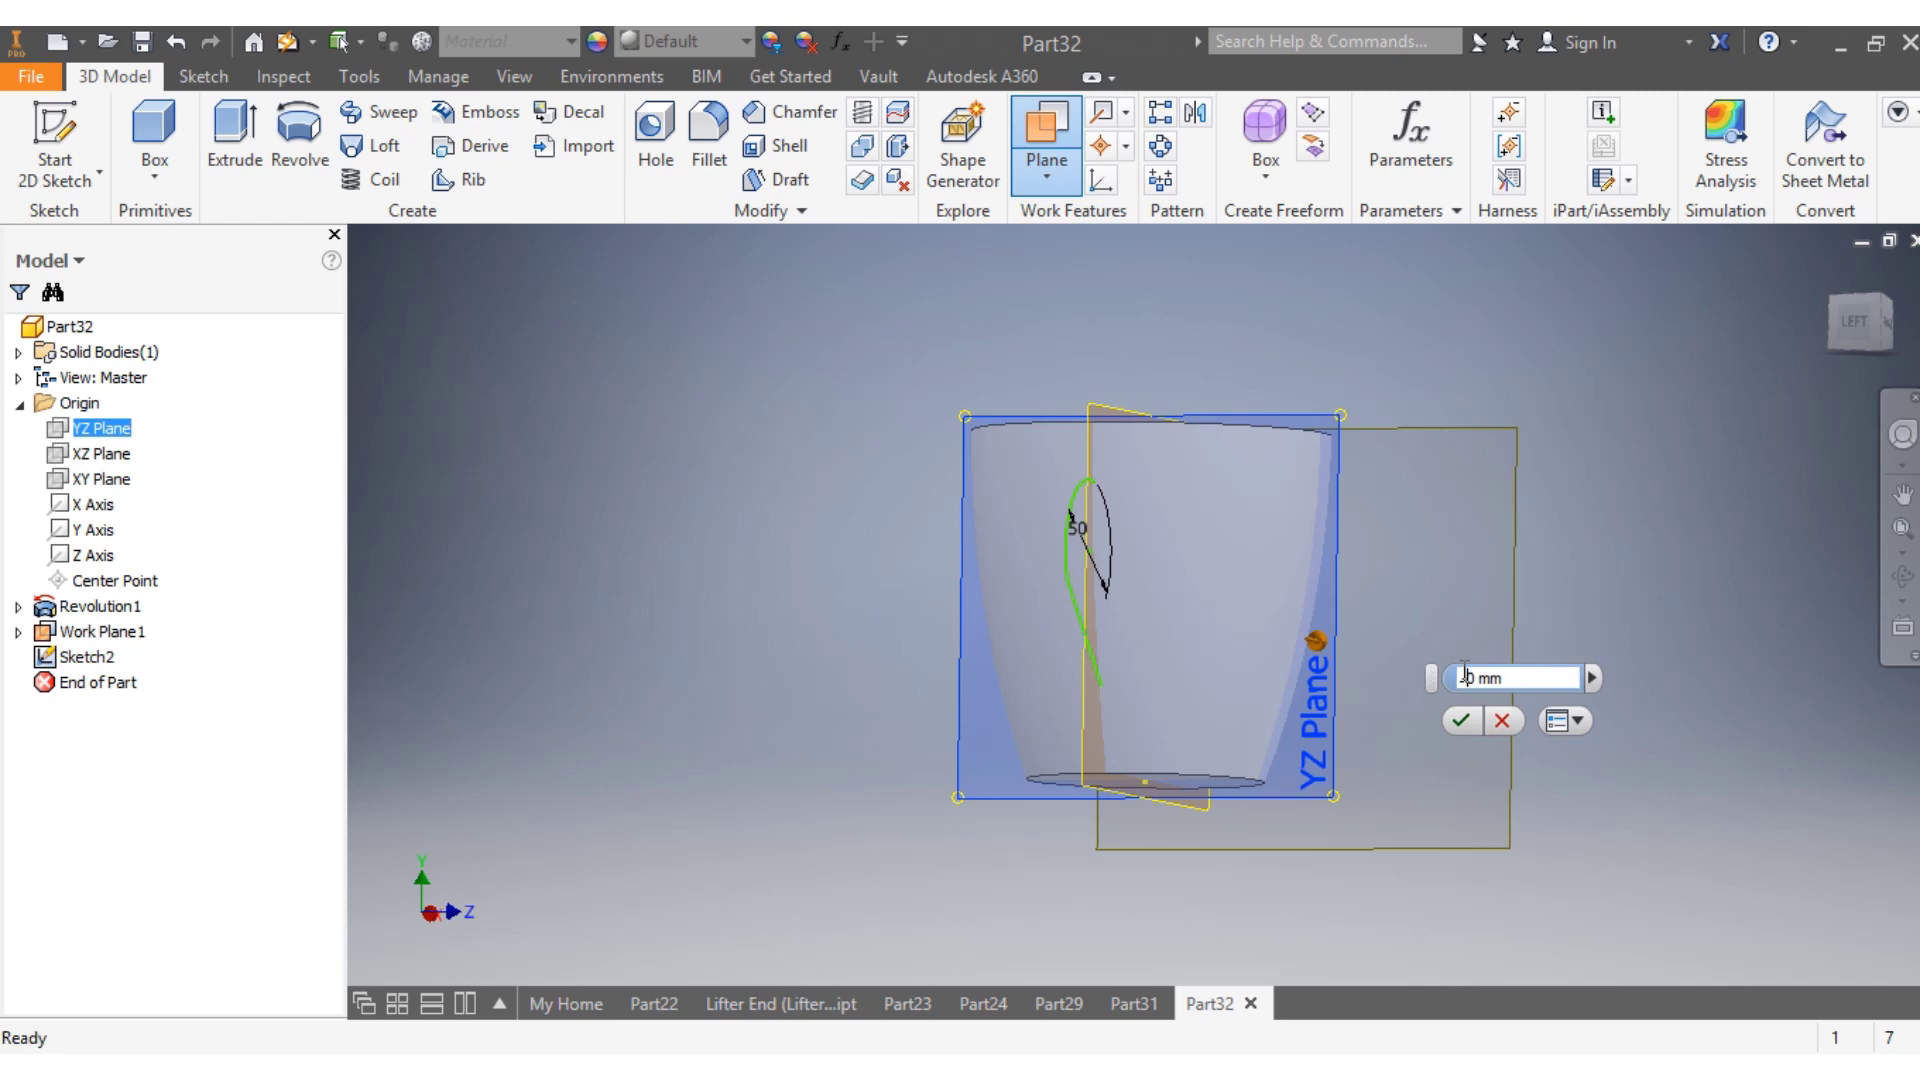
type("1")
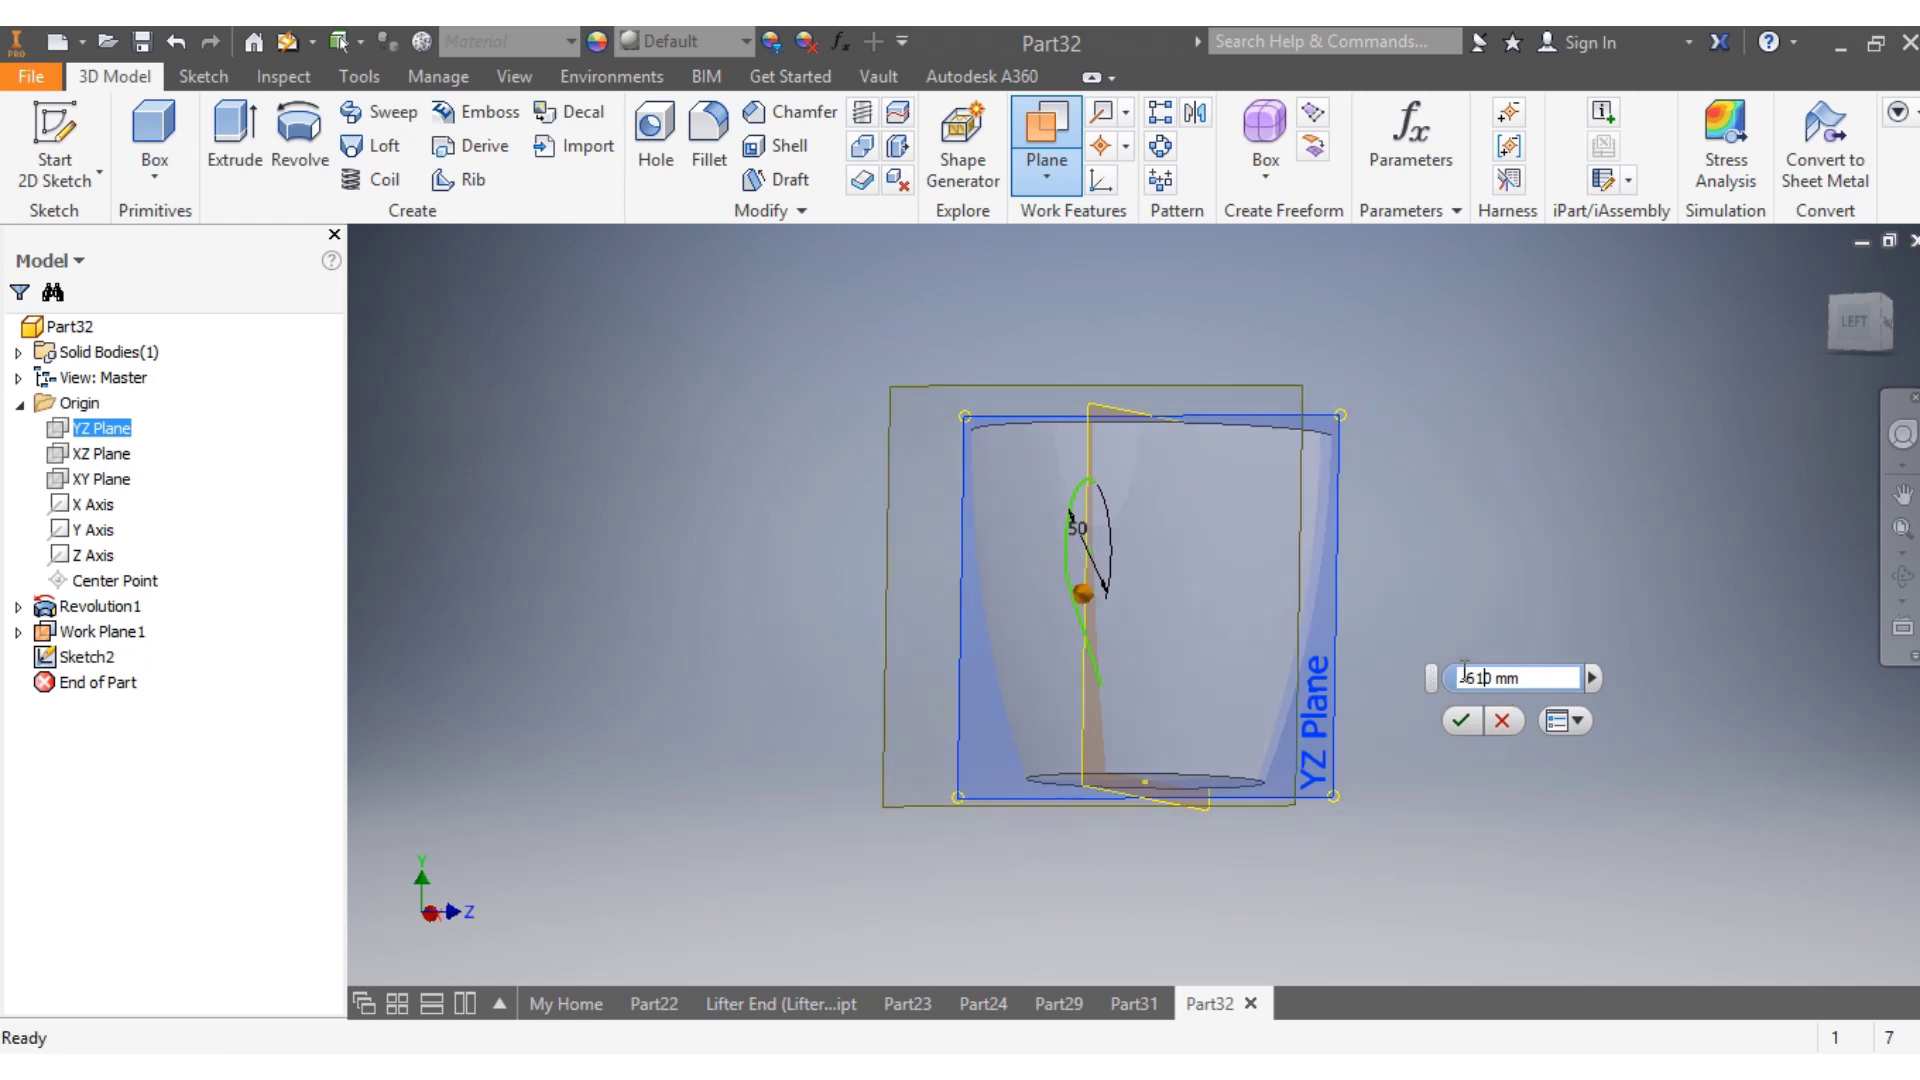
type(".")
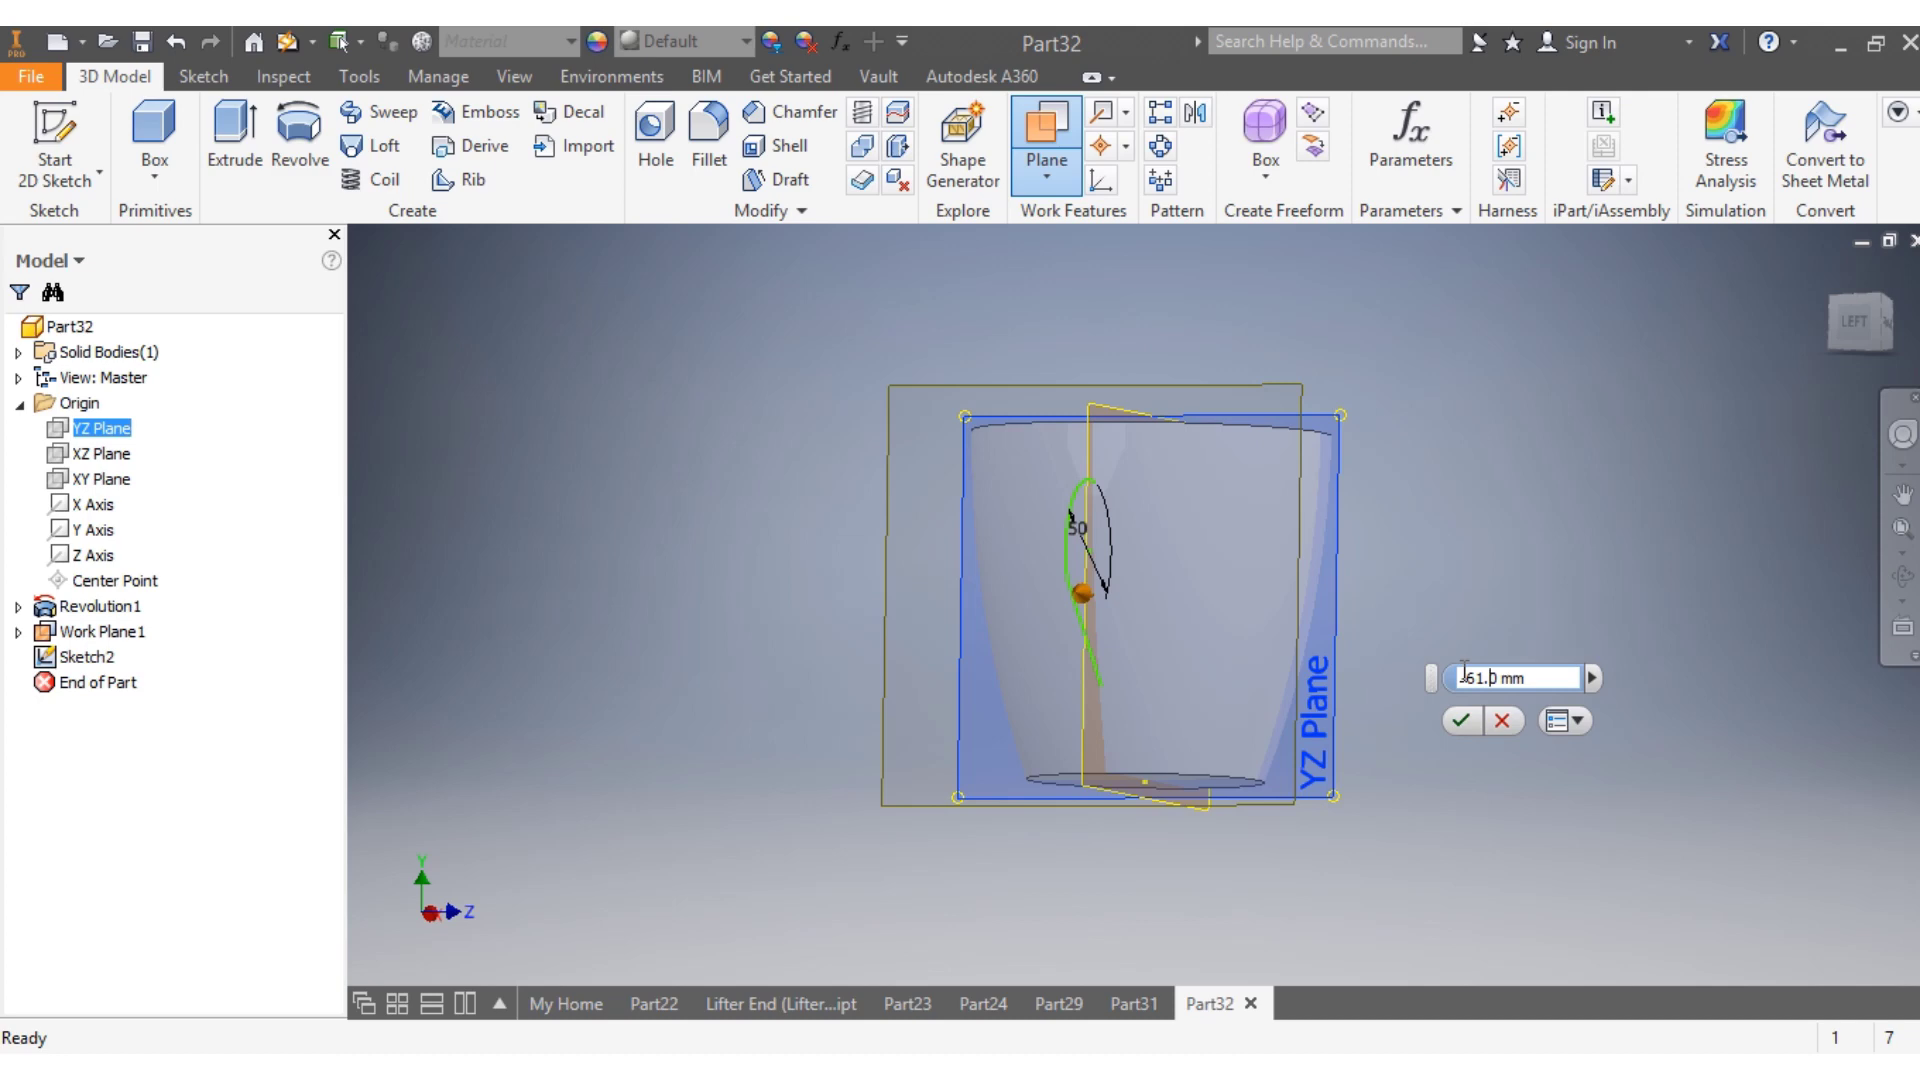
type("5722")
key("Return")
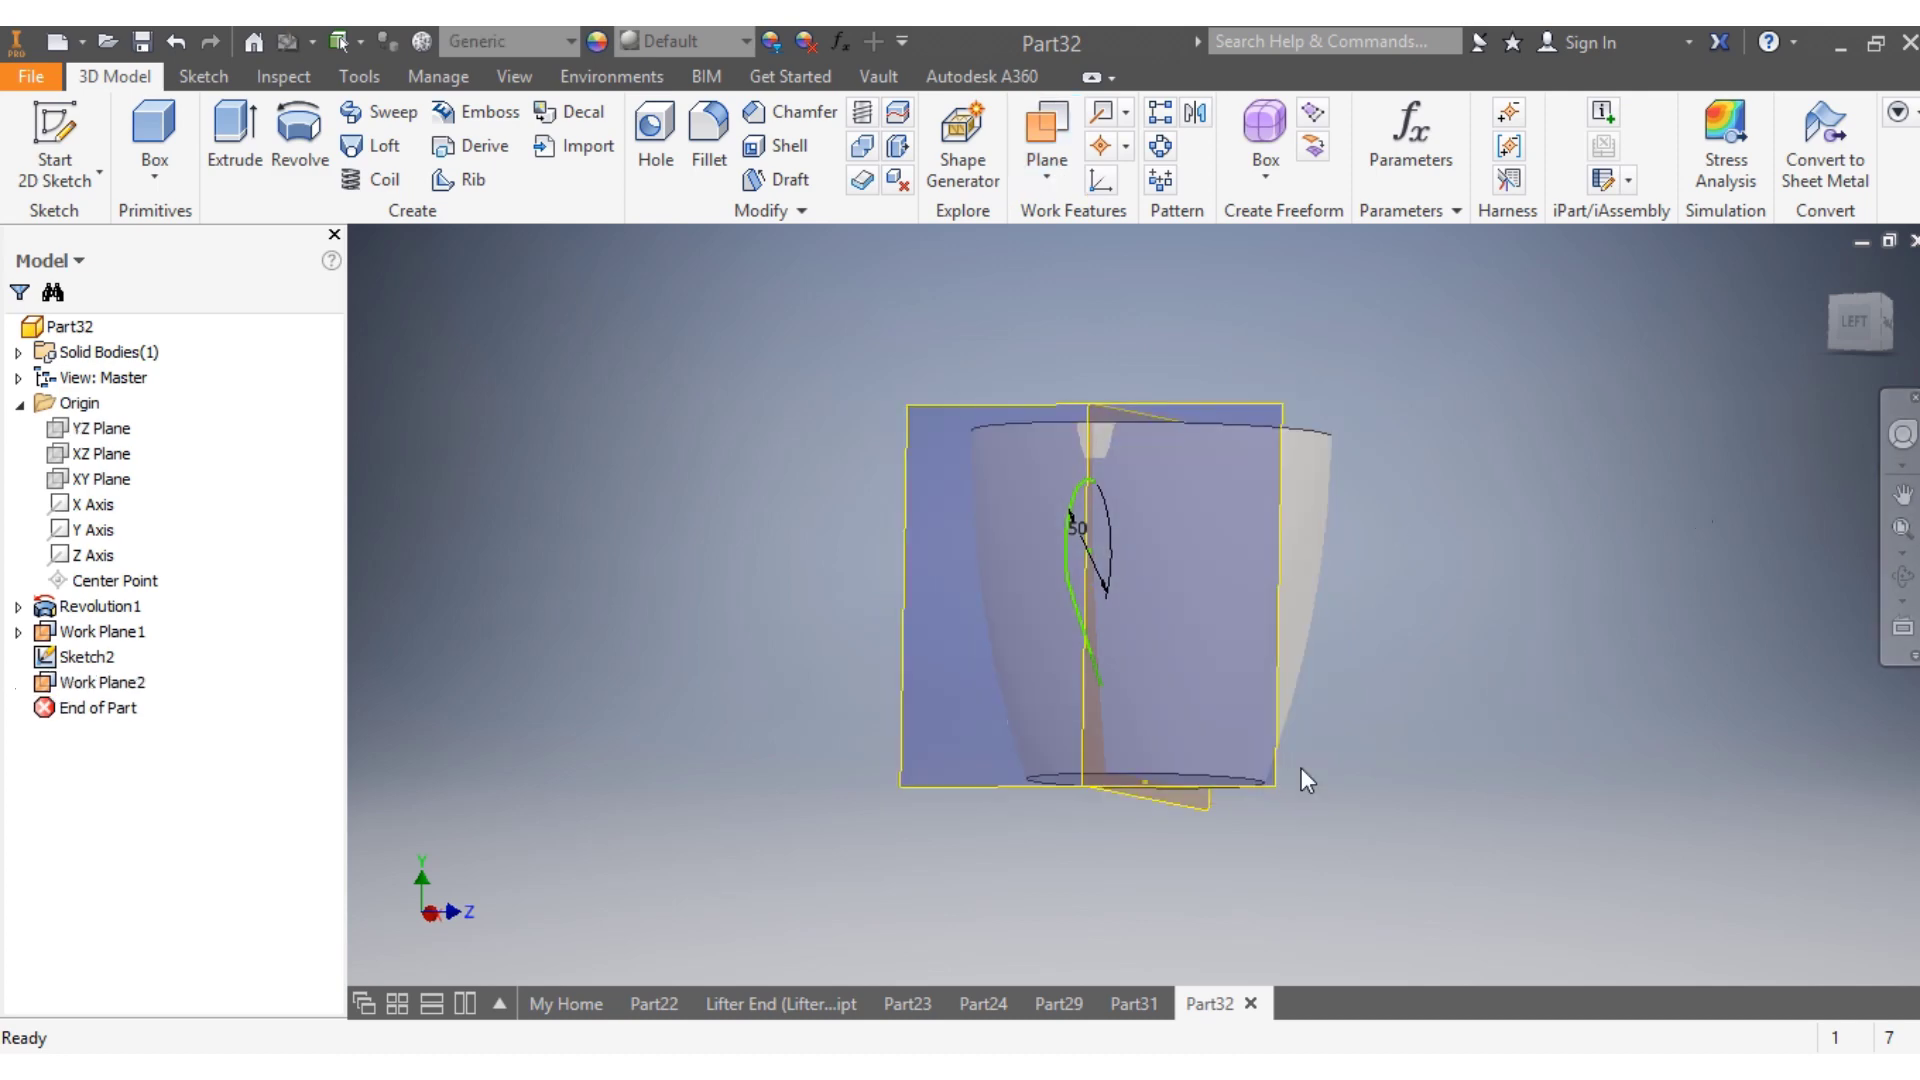
Start Sketch3 on Work Plane2, slice the graphics and orbit to show the handle path
scroll(1200, 776, "up", 3)
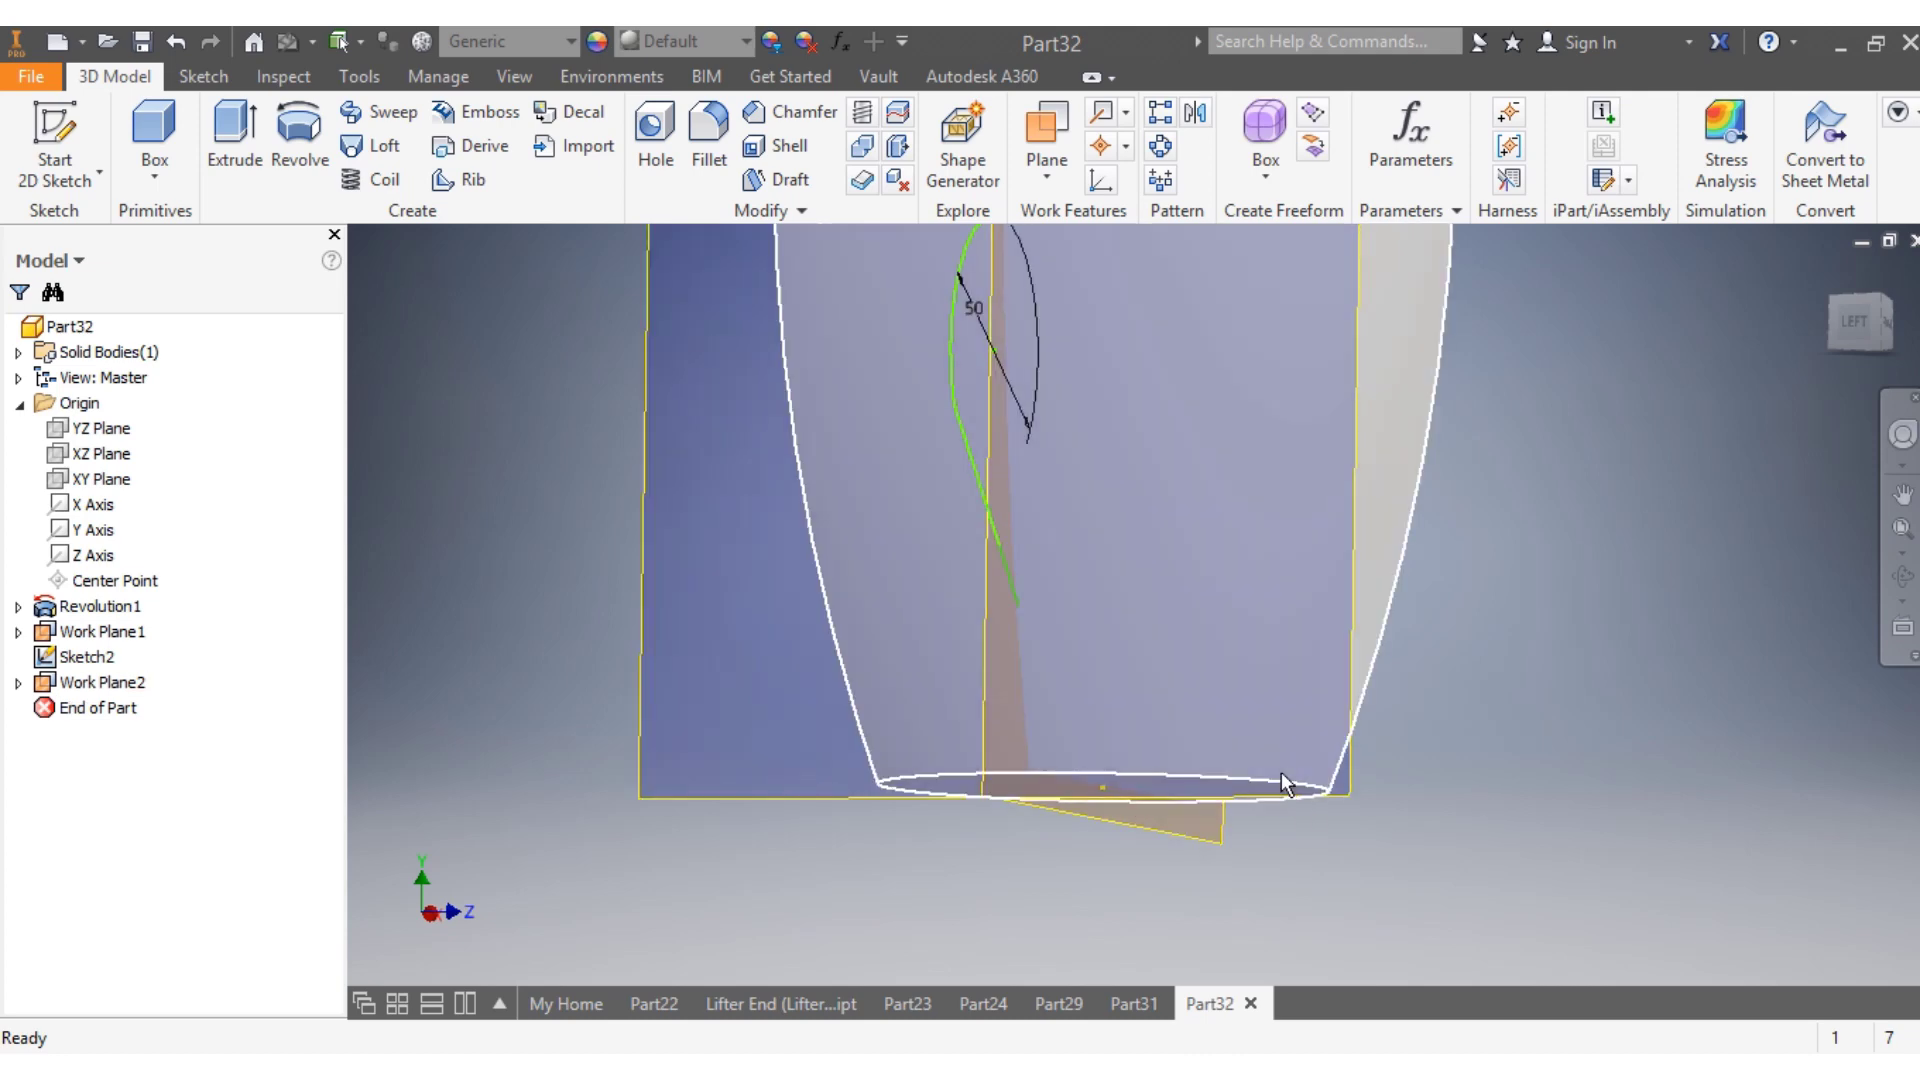
scroll(1287, 783, "down", 3)
right_click(1320, 364)
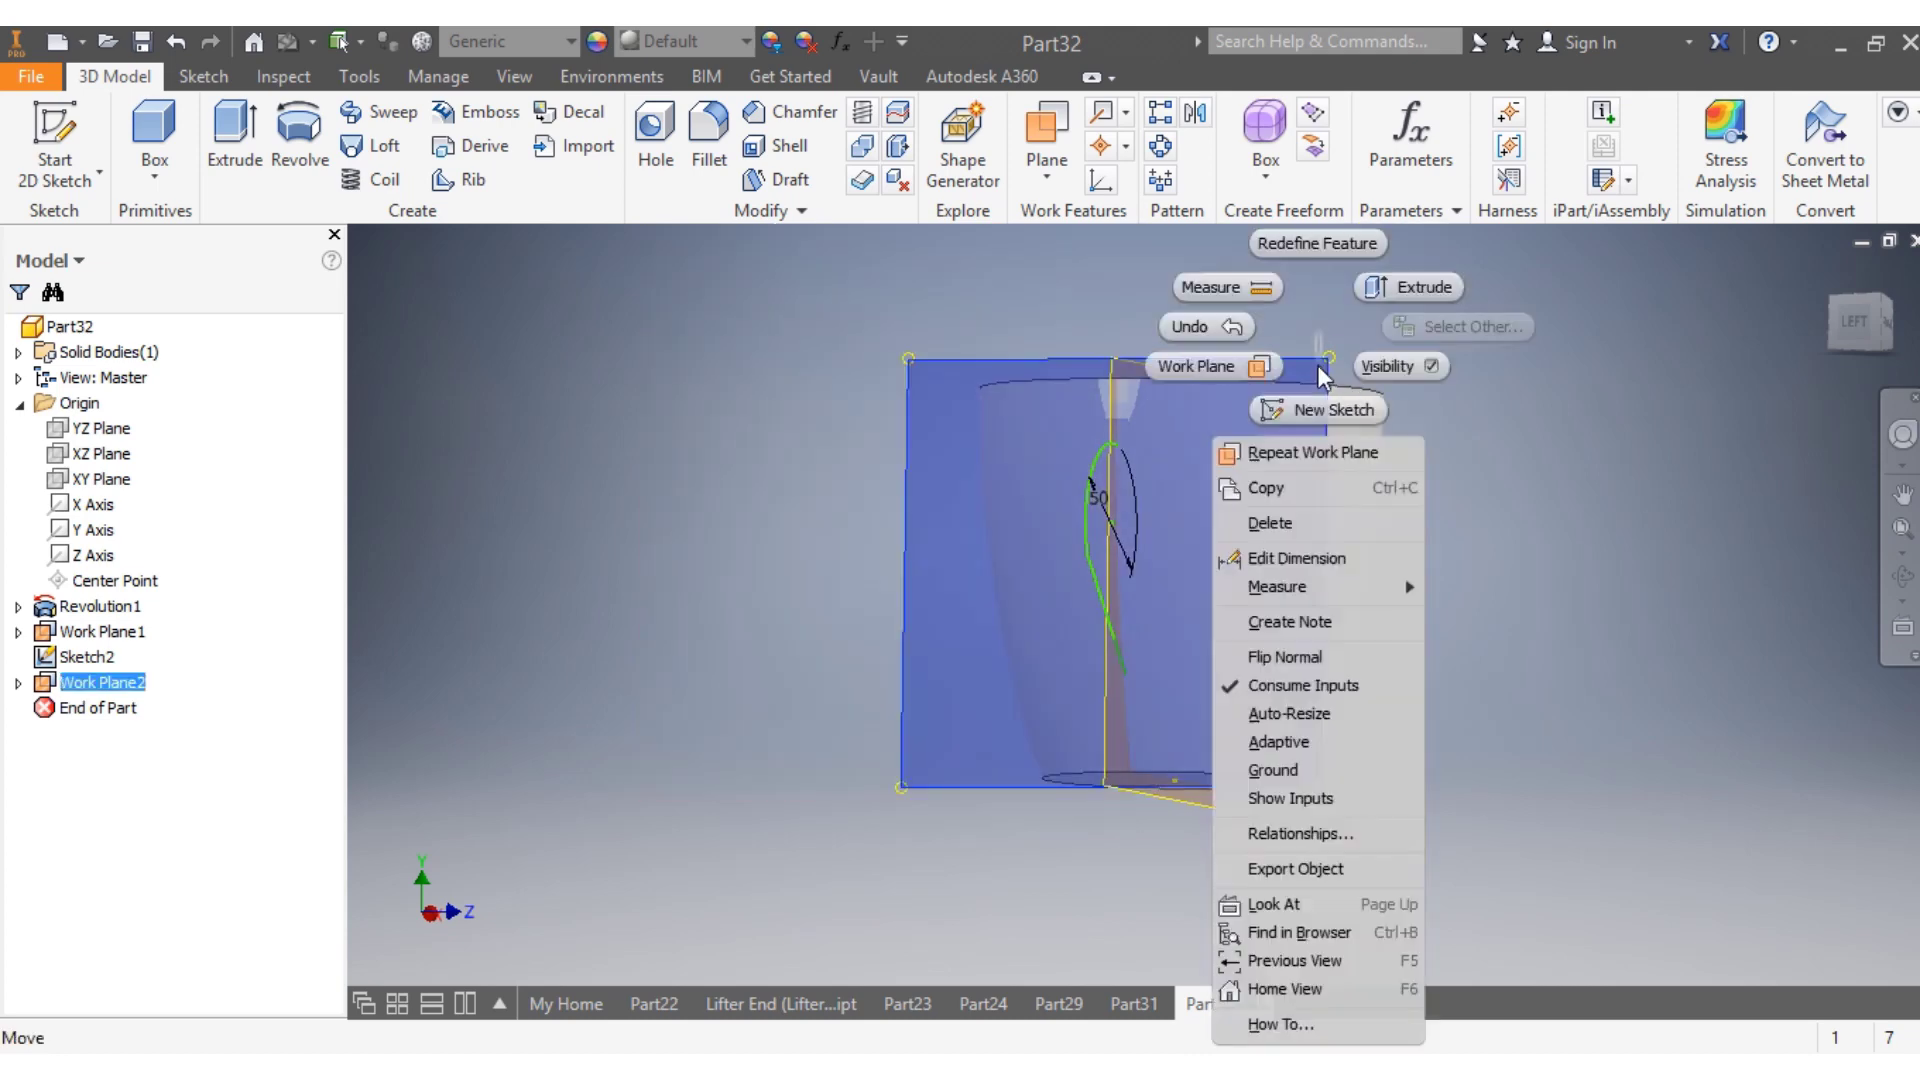
left_click(1312, 410)
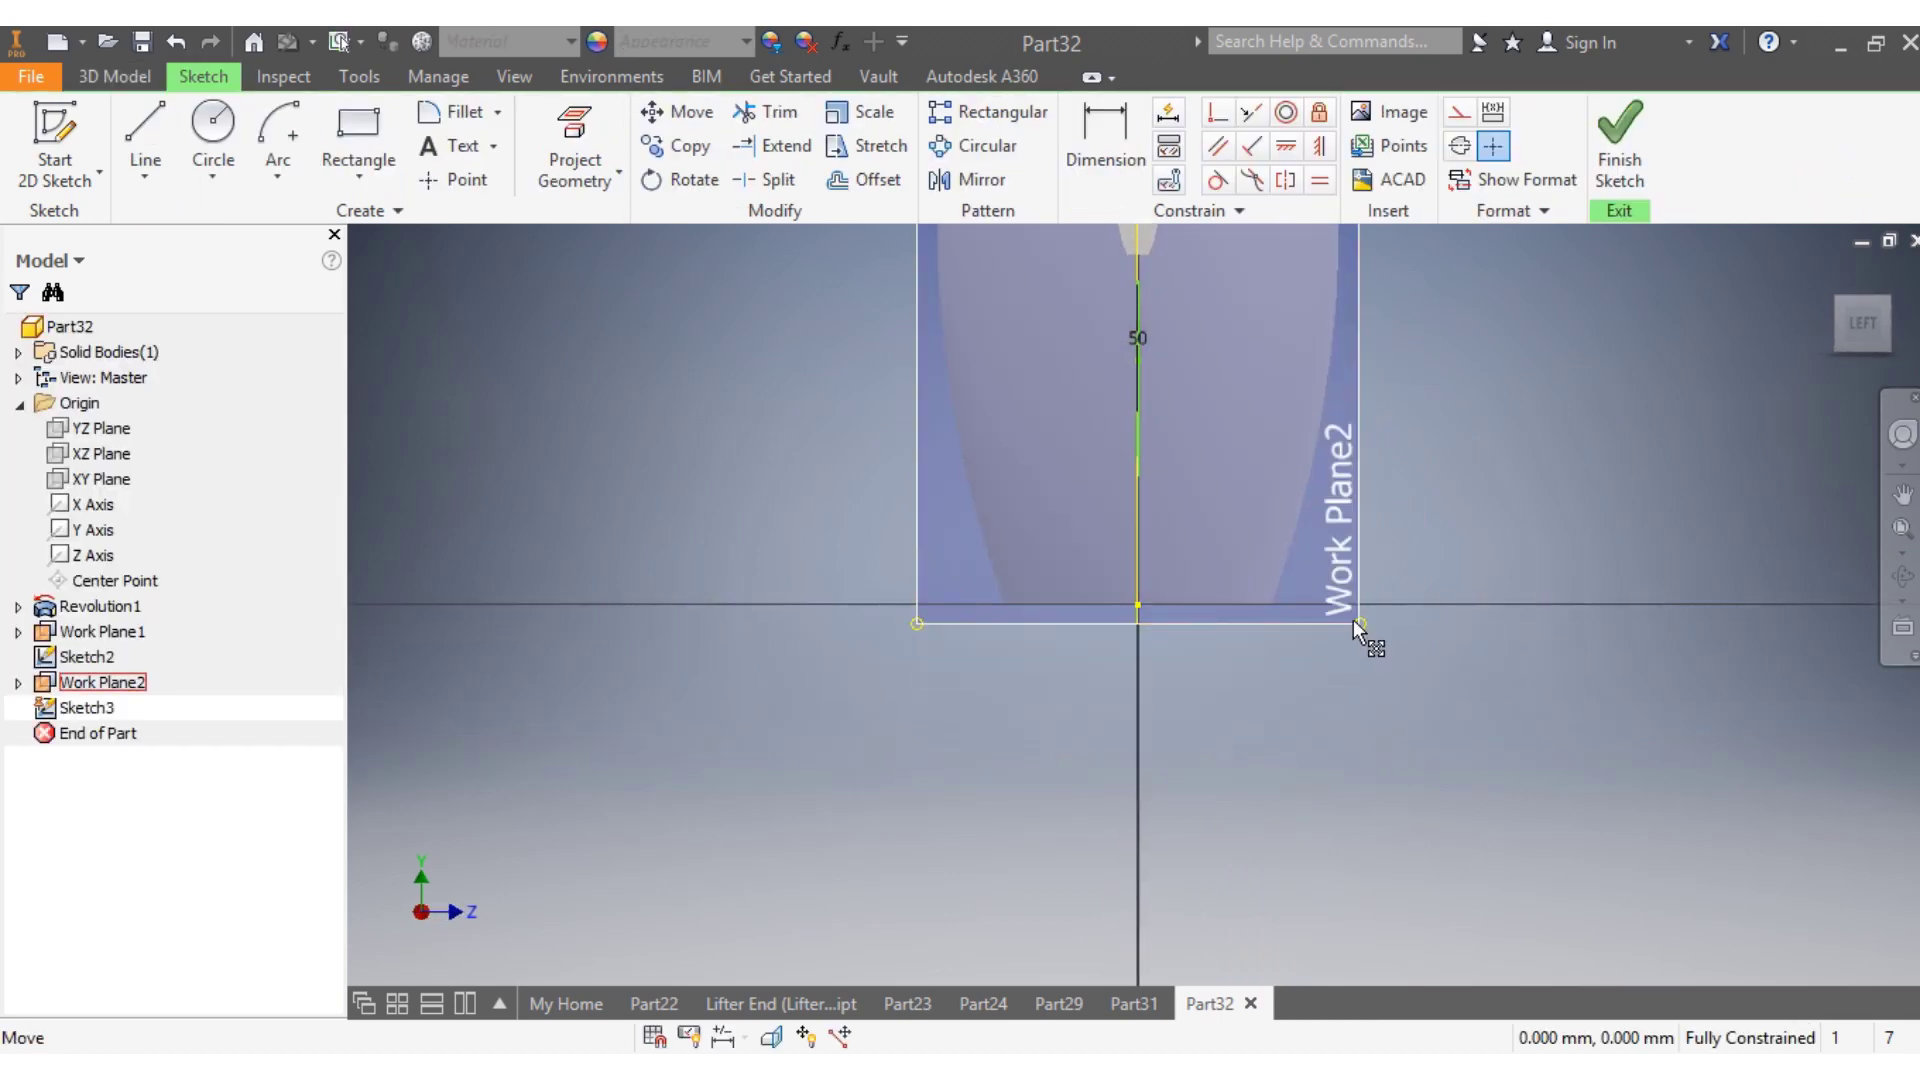
right_click(1353, 619)
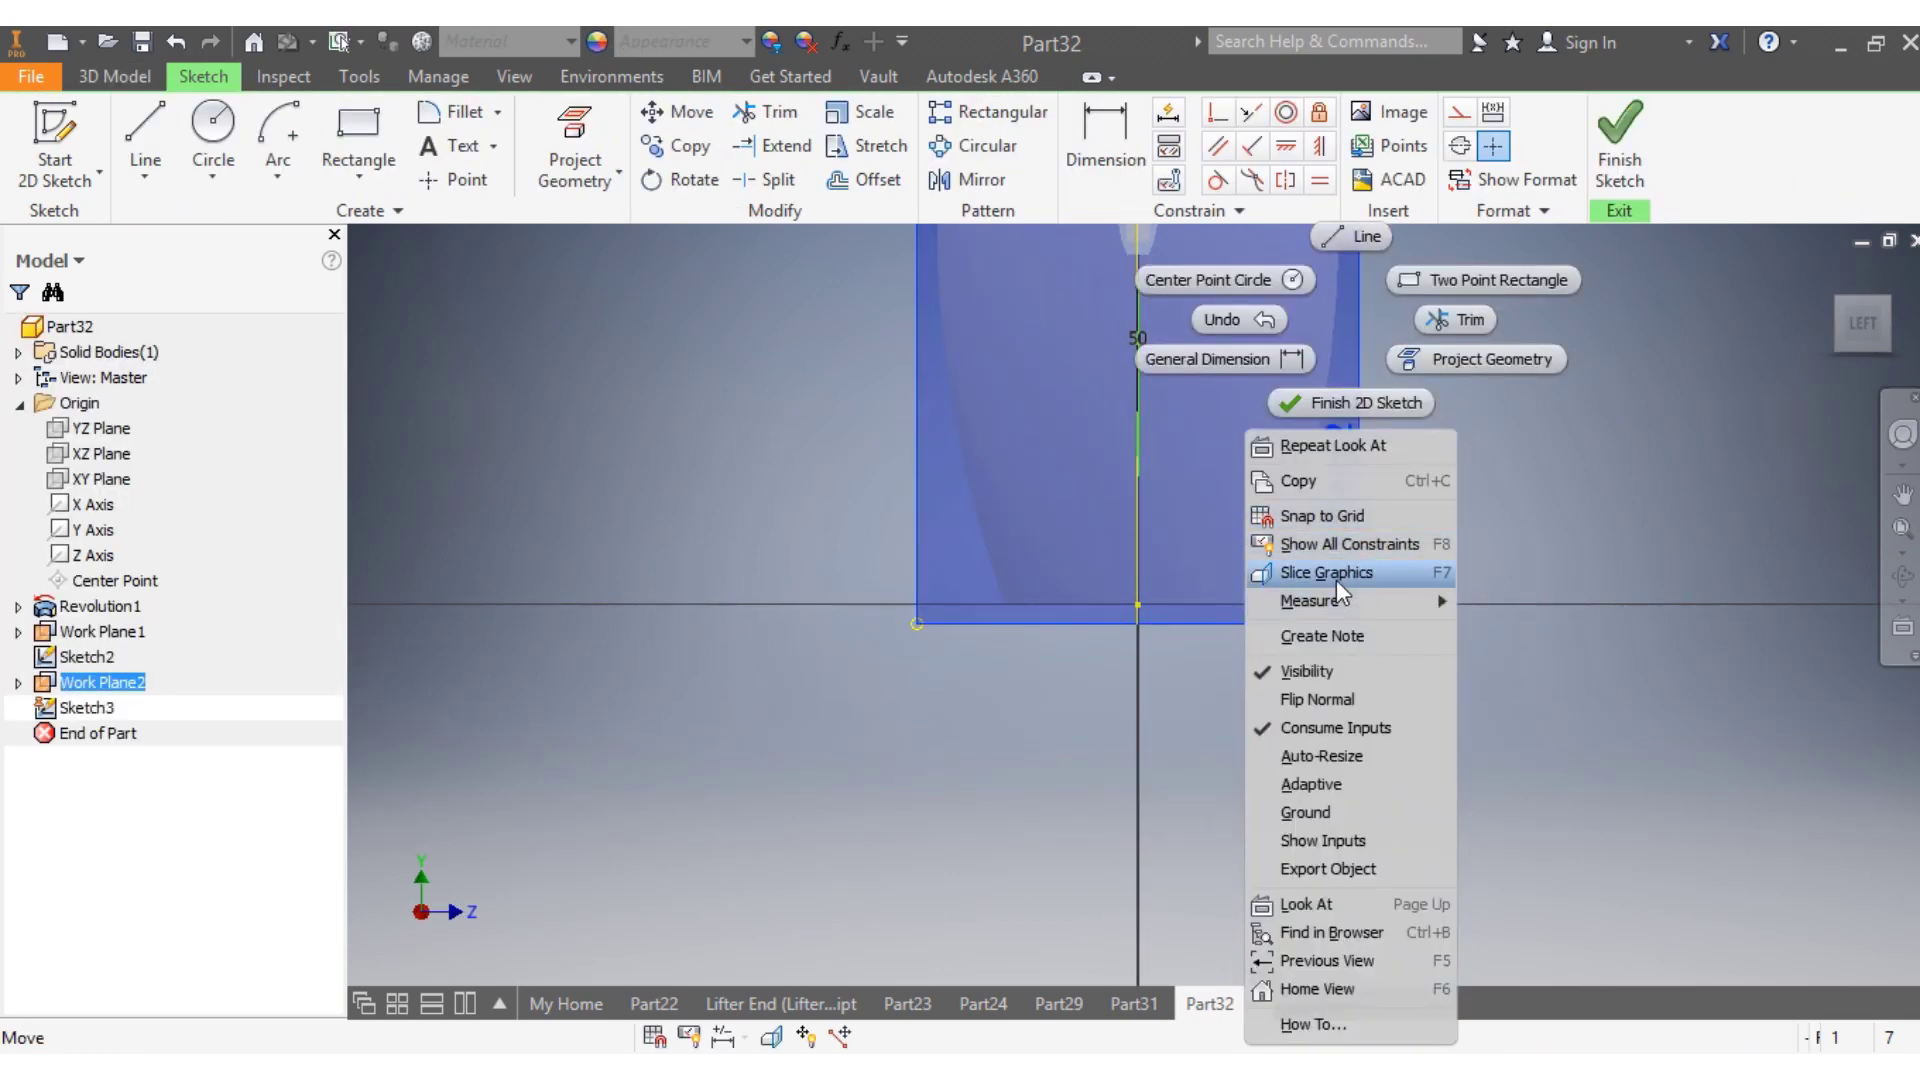
left_click(1335, 579)
scroll(1302, 561, "up", 10)
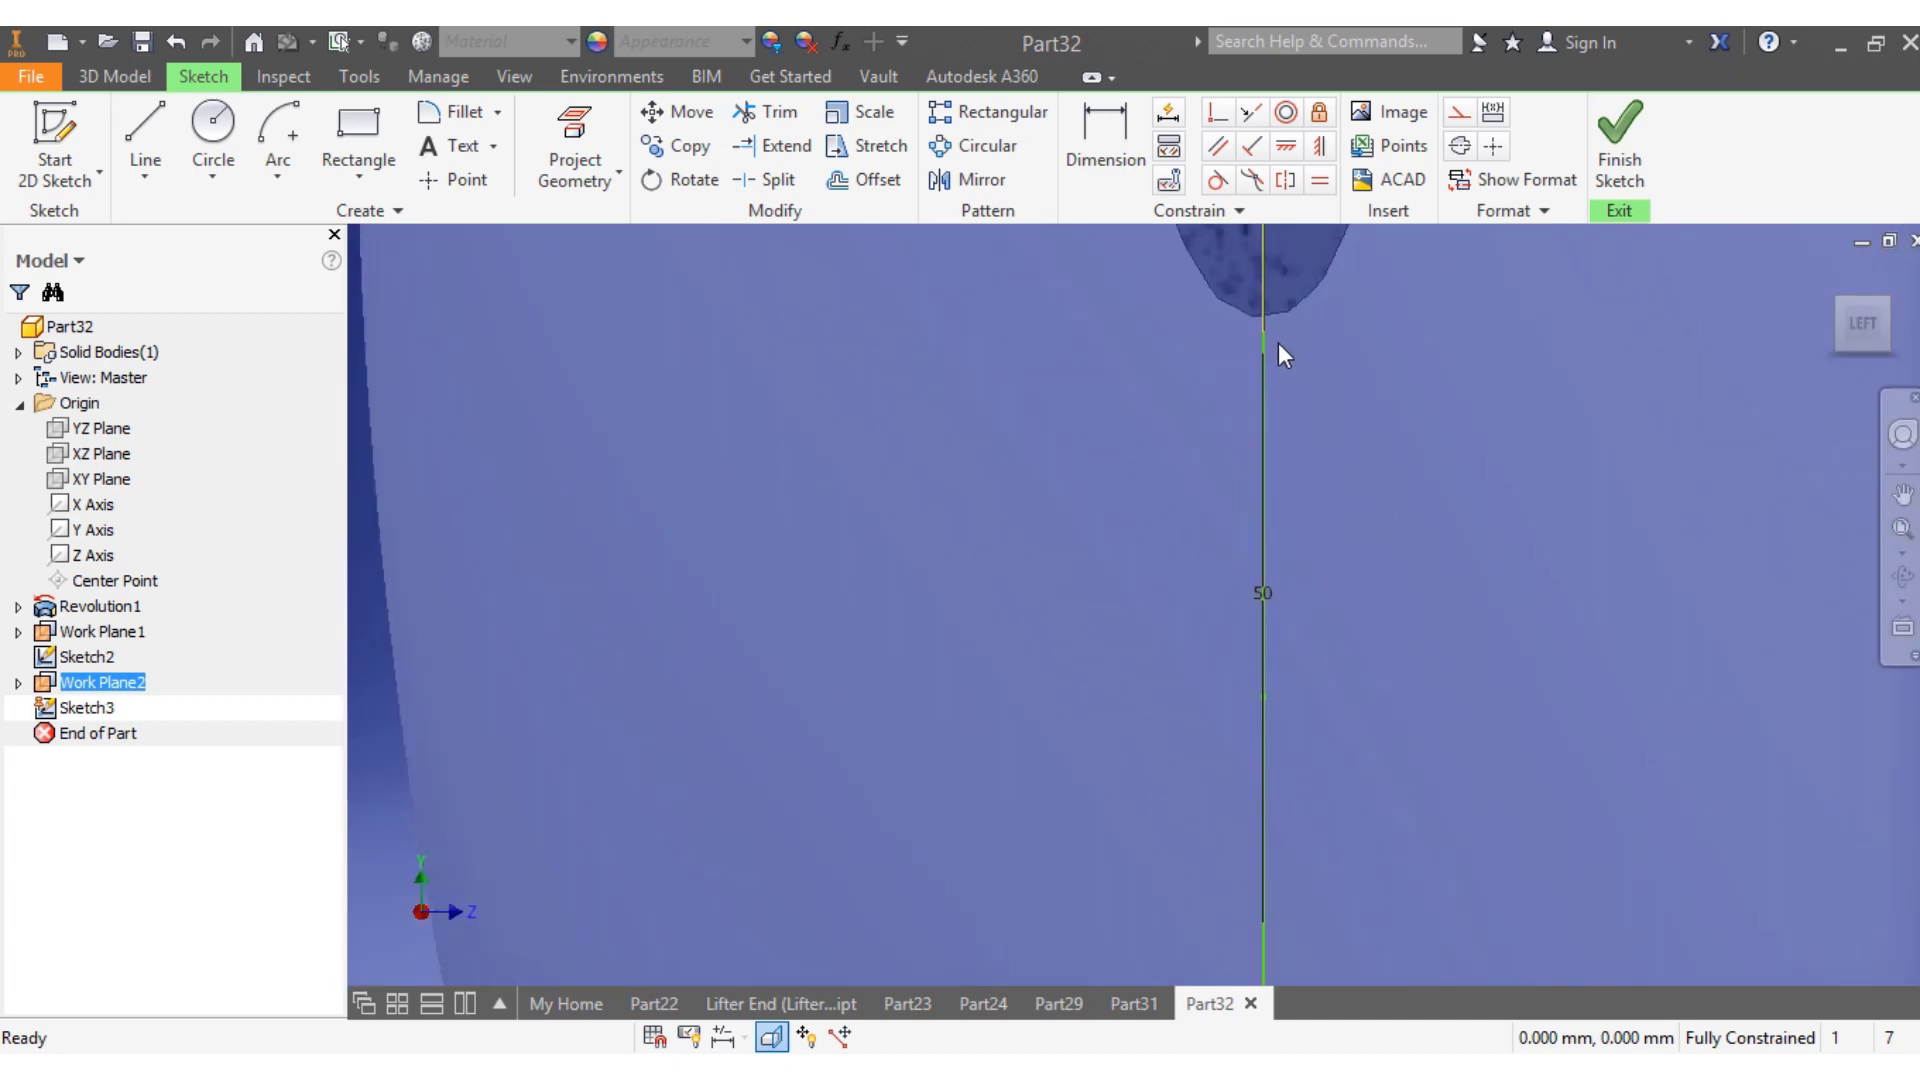
scroll(1278, 342, "down", 3)
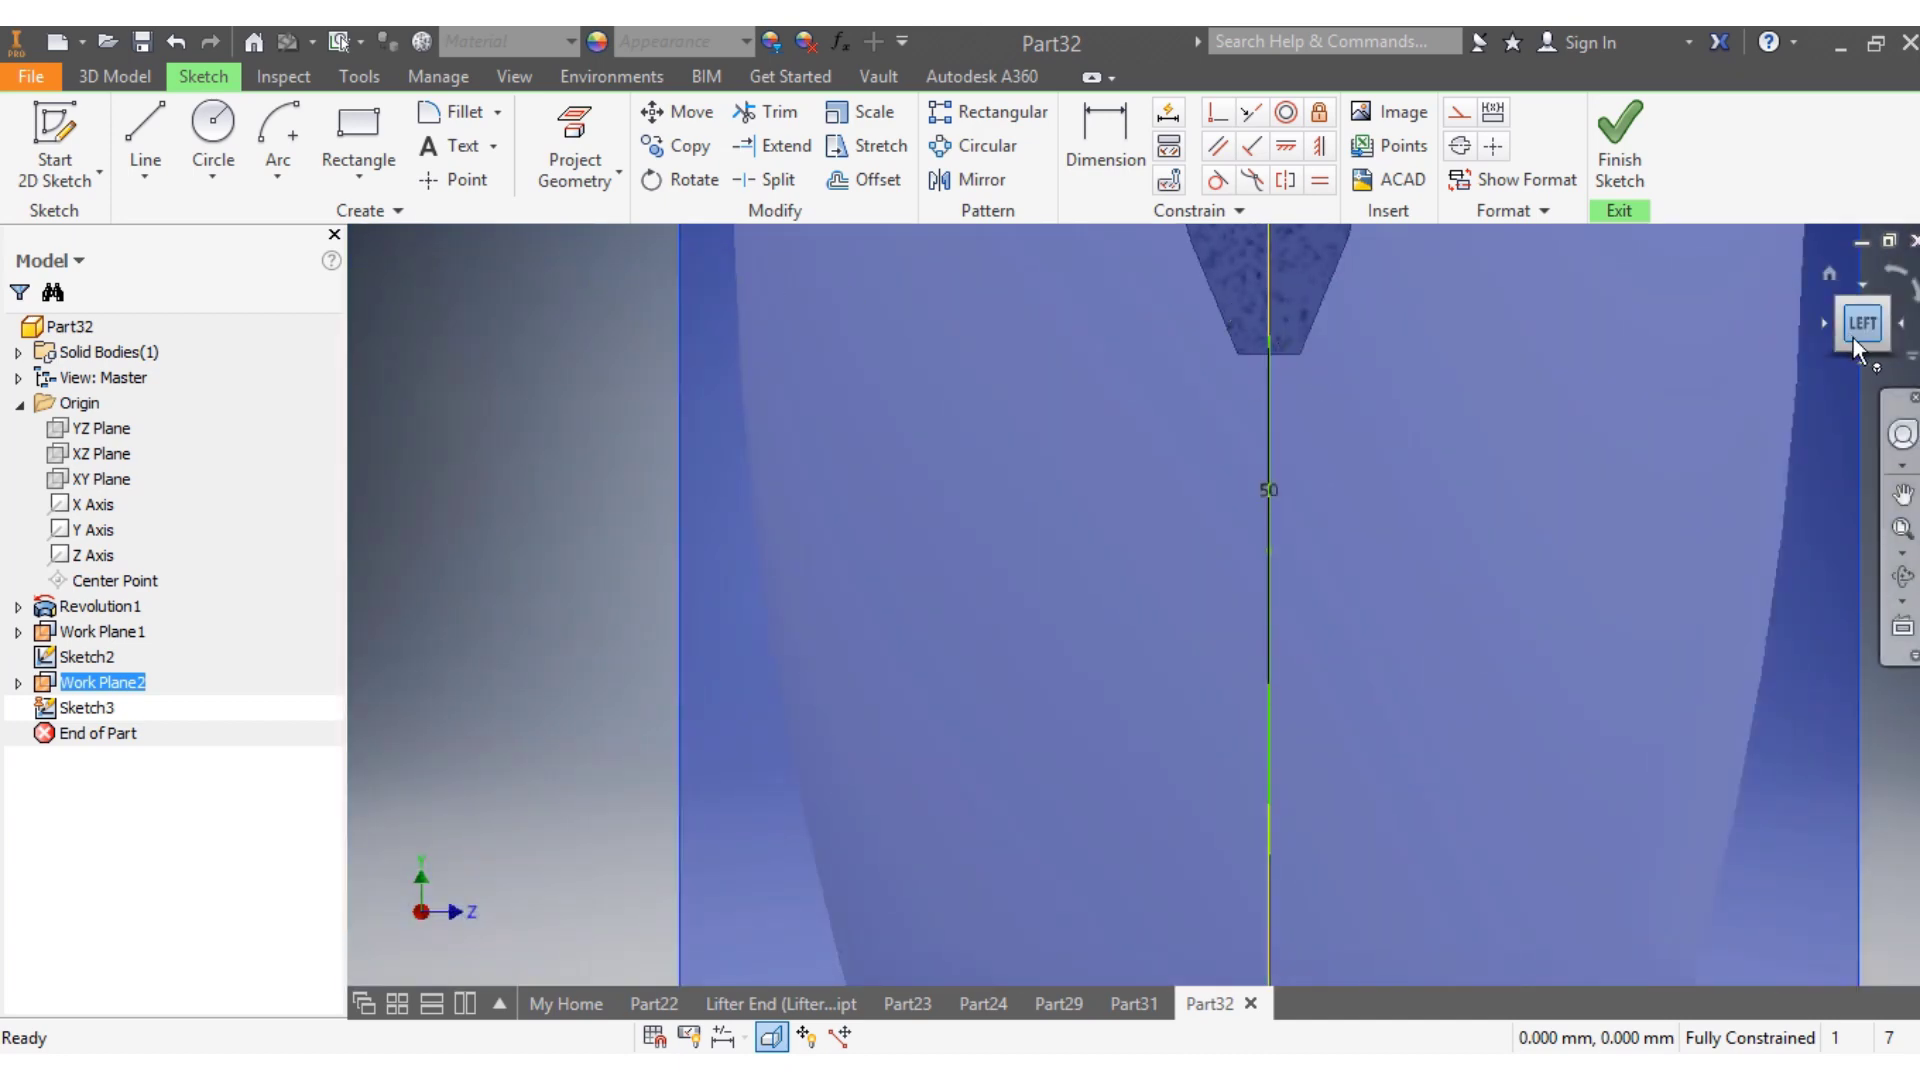
mouse_move(1853, 350)
left_mouse_down()
mouse_move(1700, 300)
mouse_move(1492, 270)
left_mouse_up()
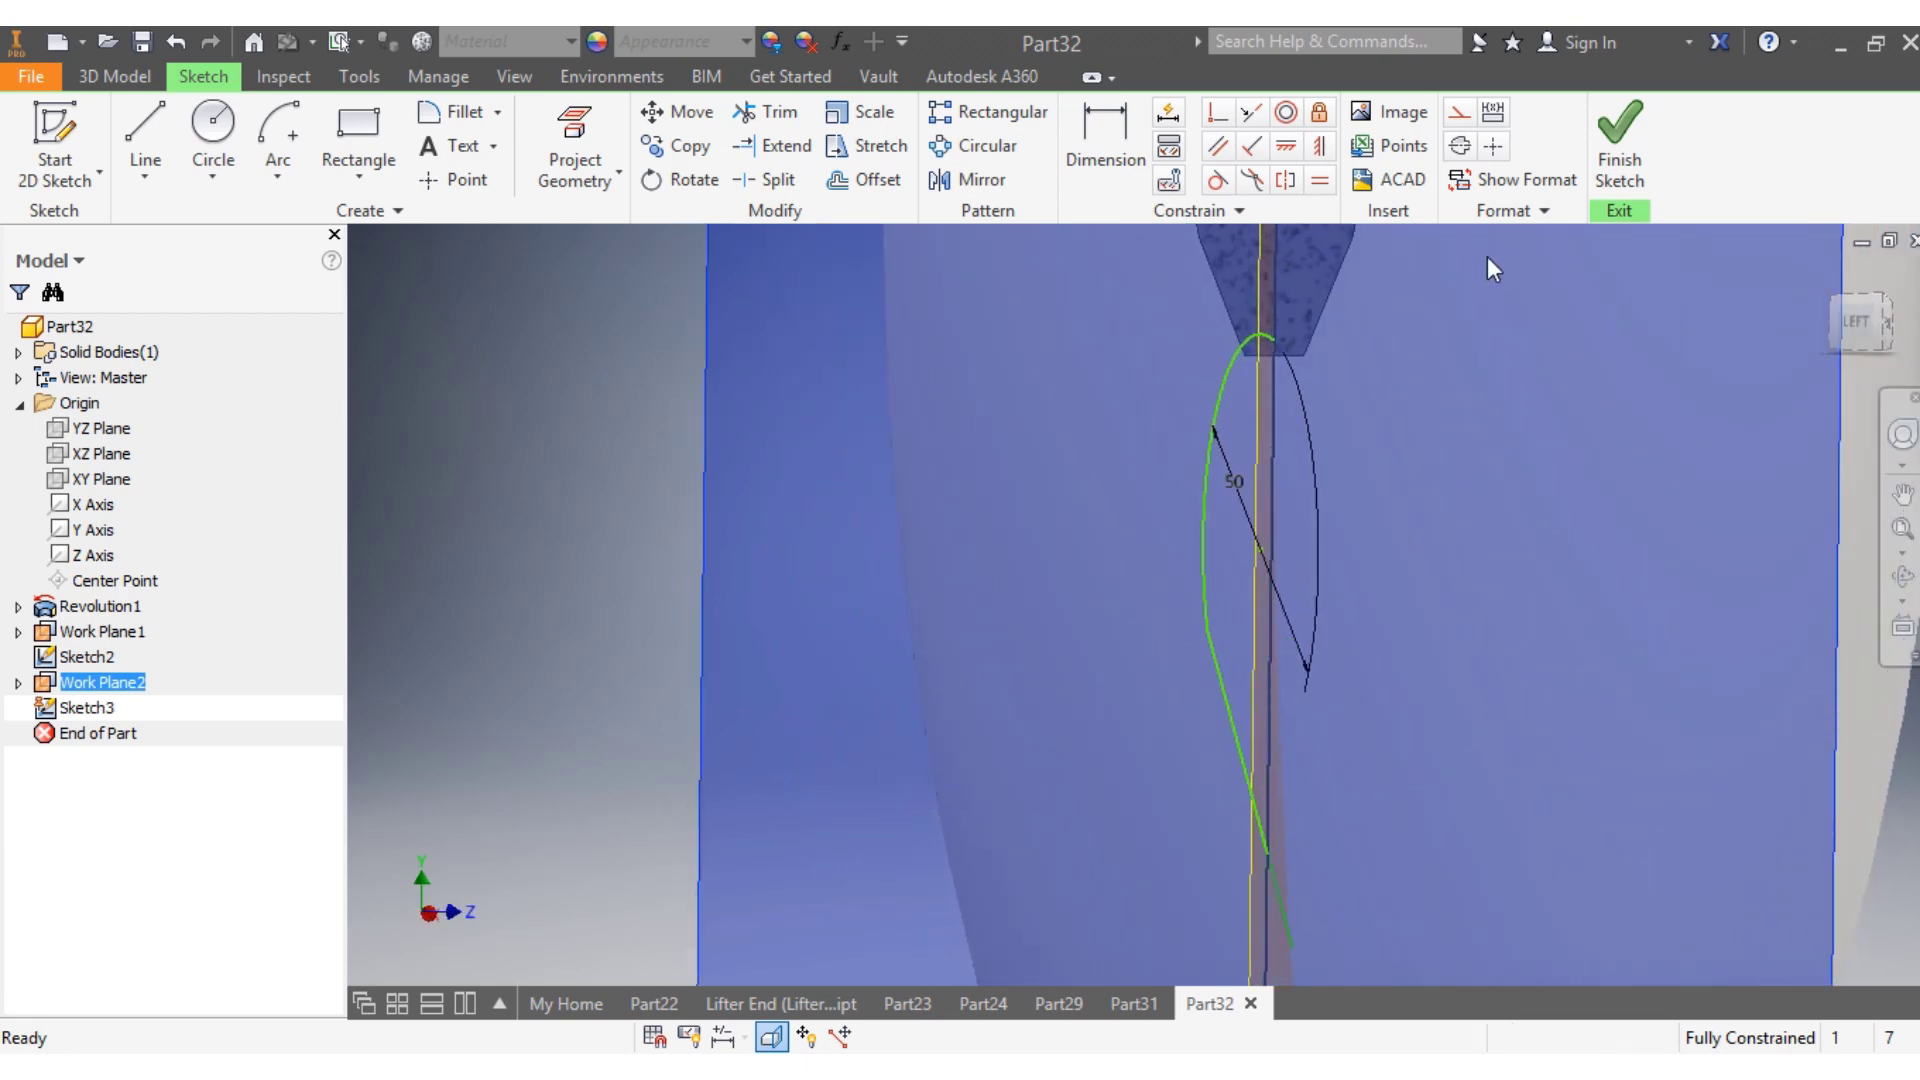
Draw an ellipse centred at the top end of the handle path
left_click(213, 172)
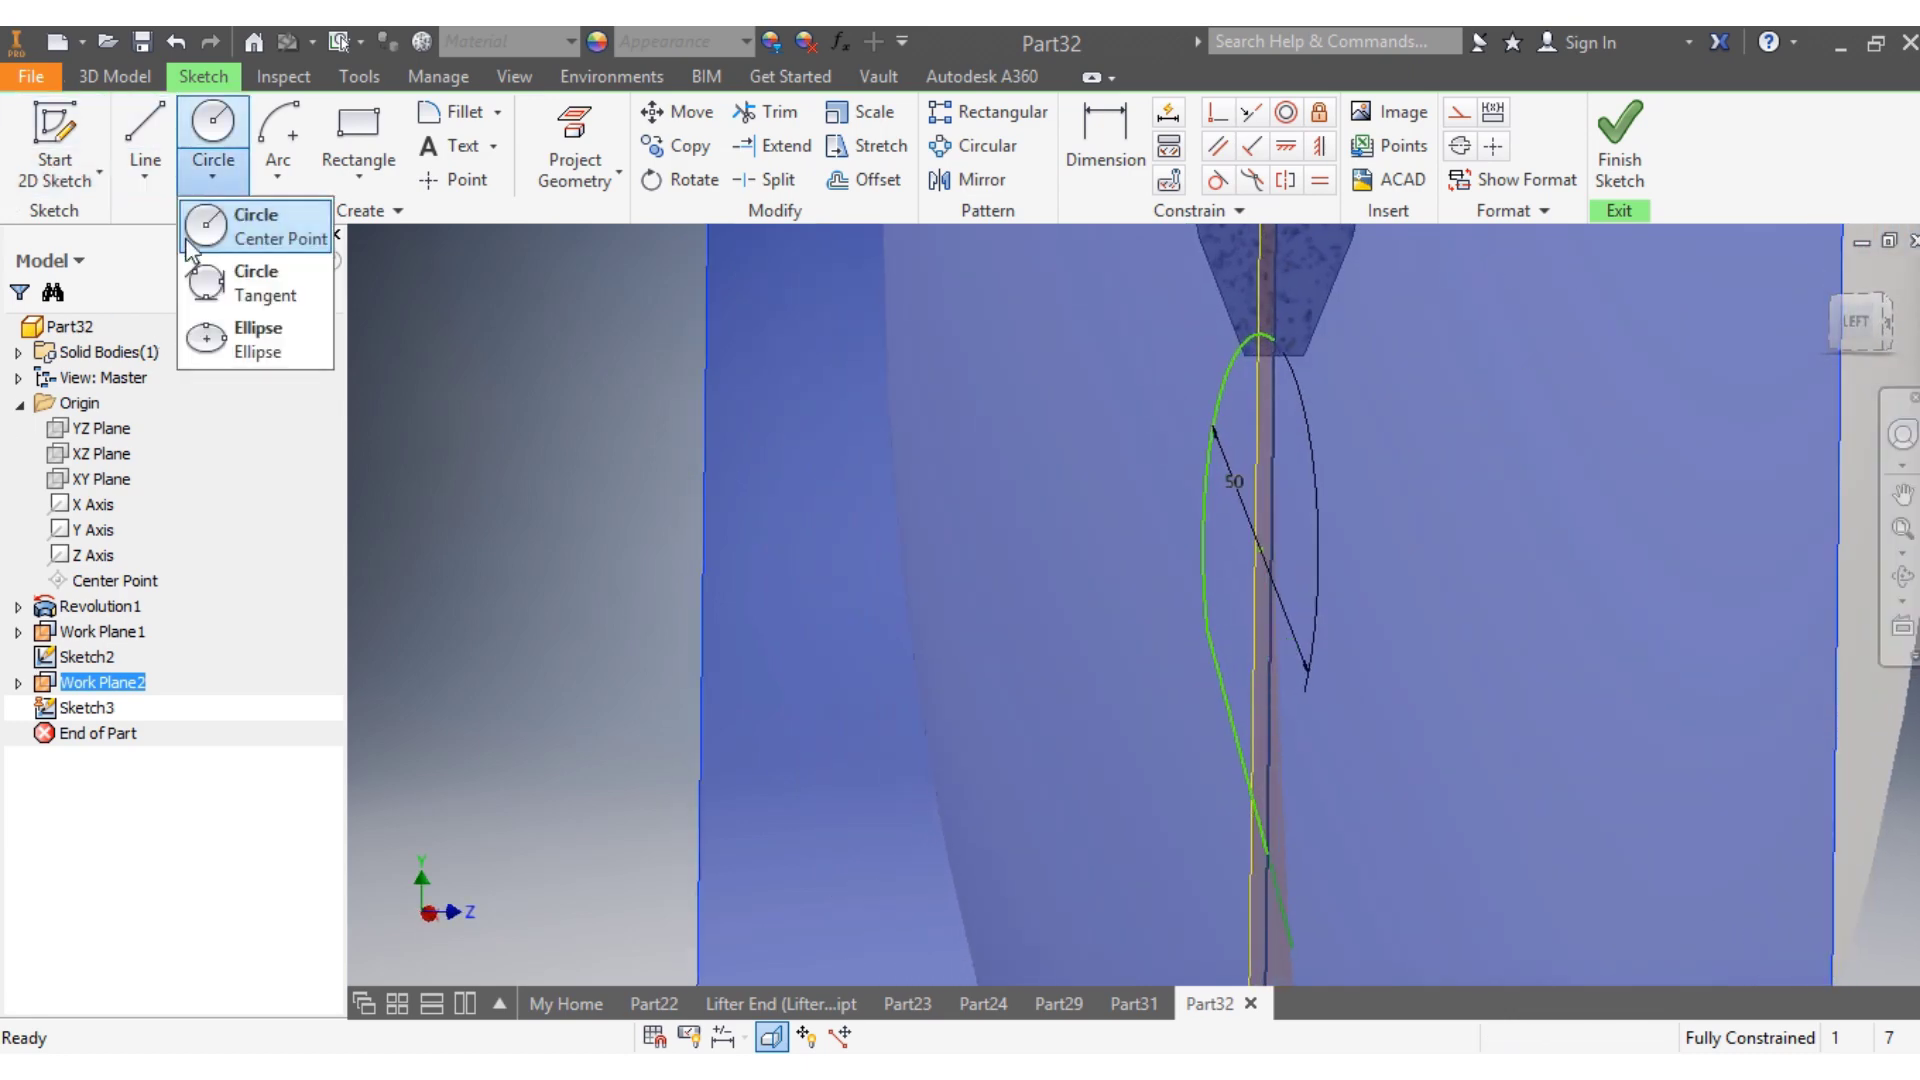
left_click(250, 342)
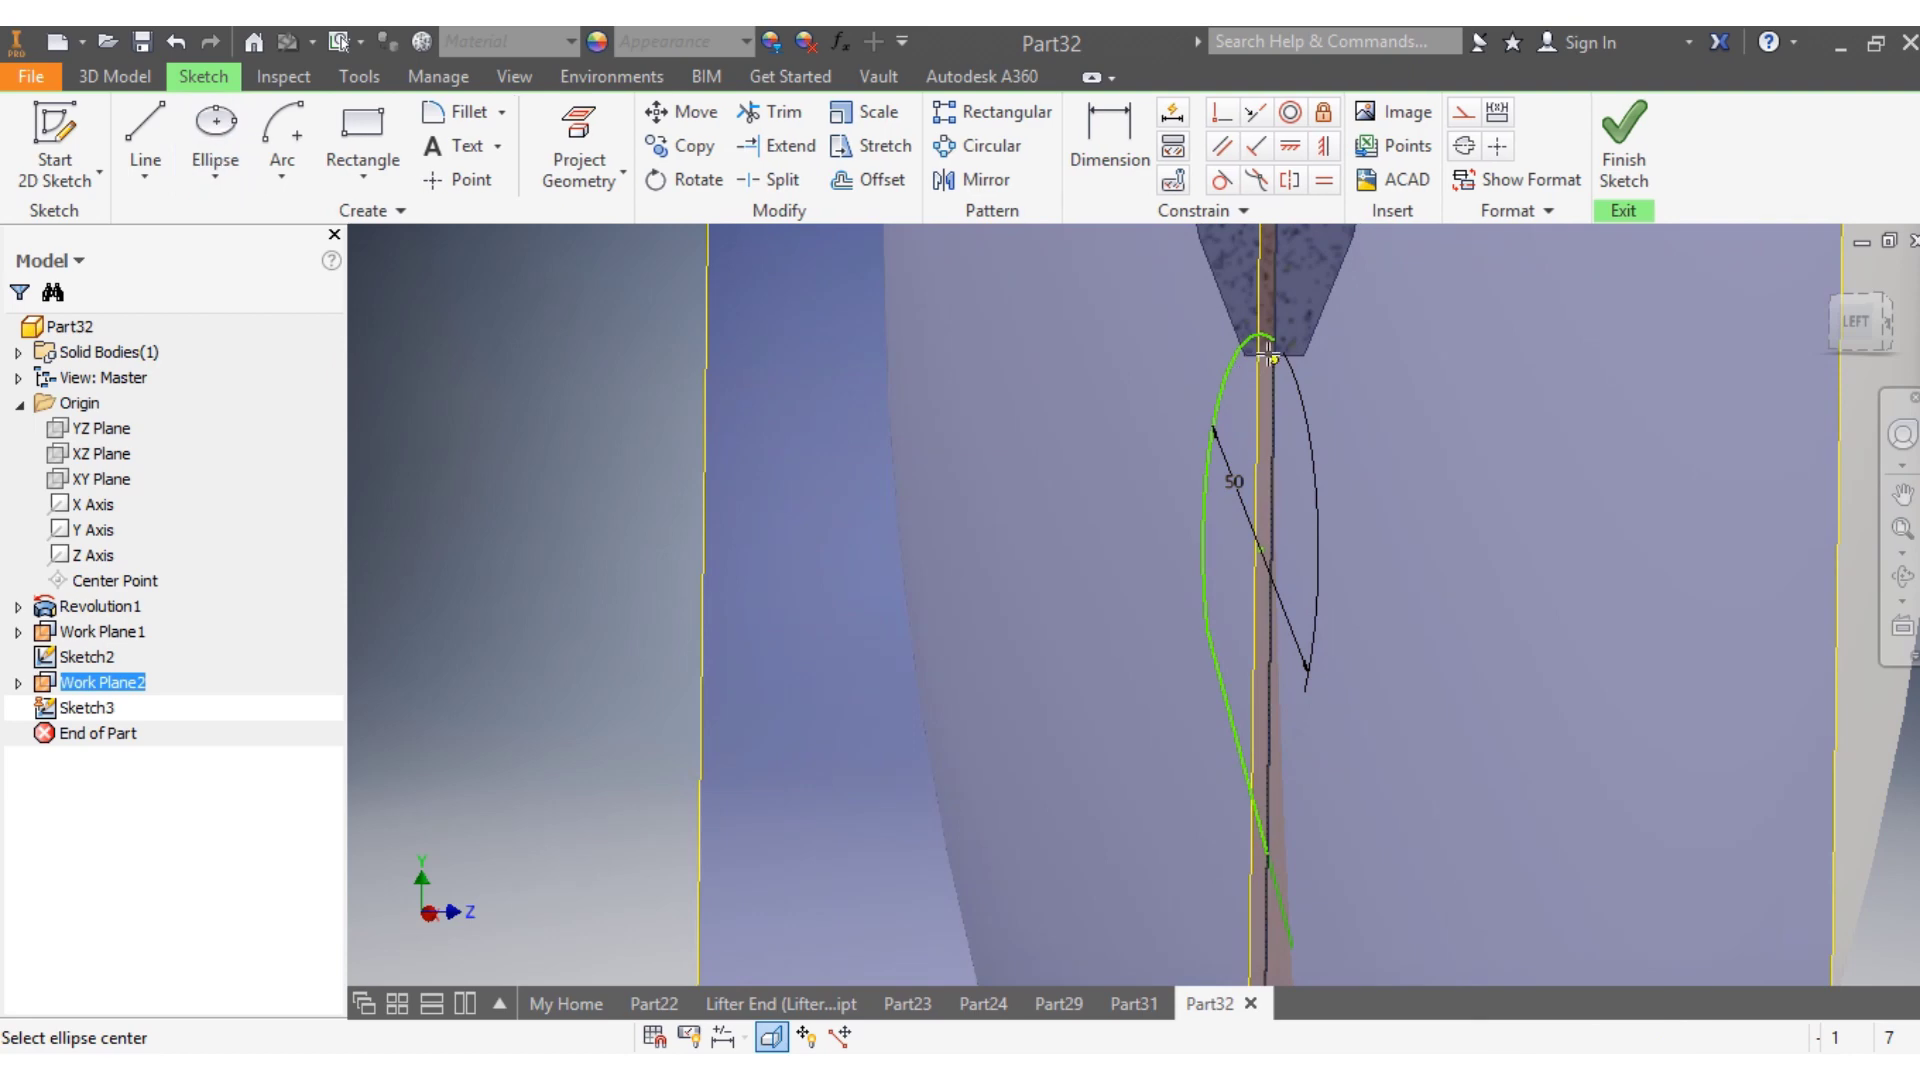
left_click(1270, 339)
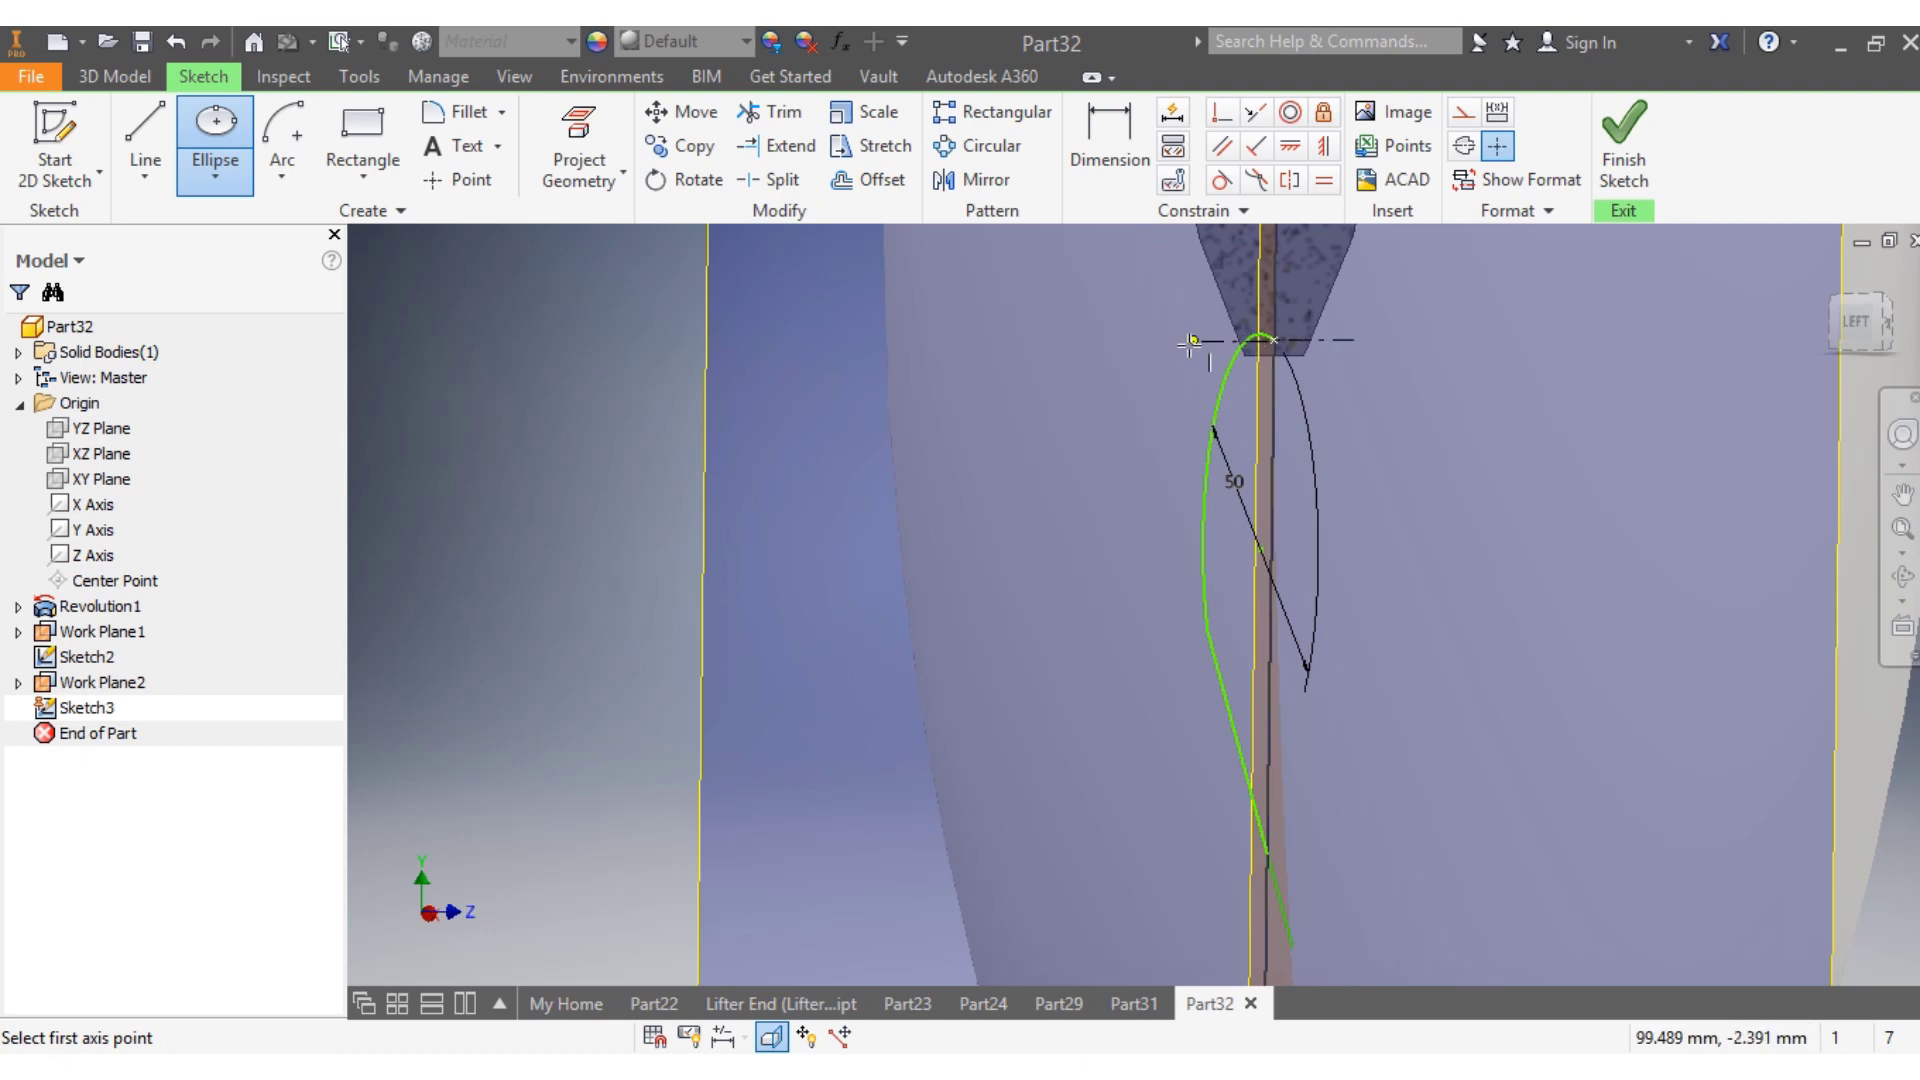
left_click(1158, 343)
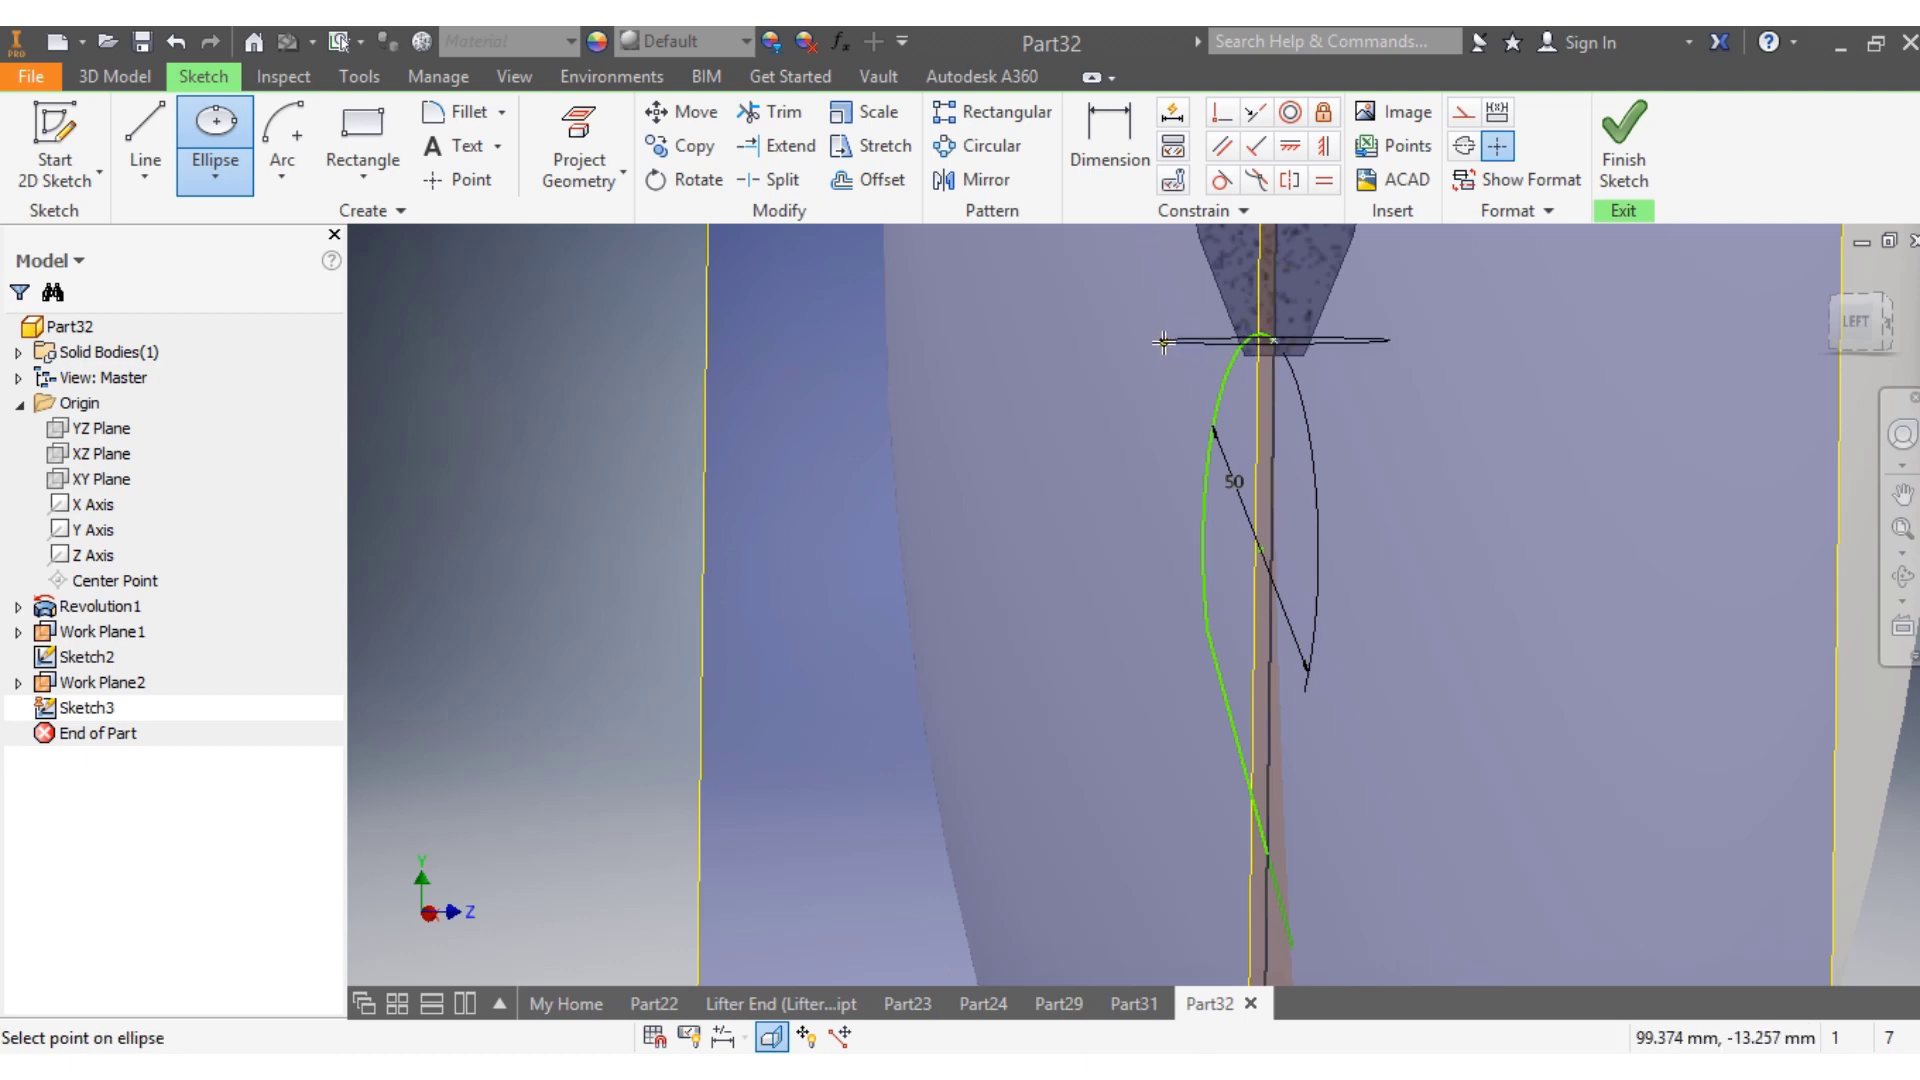
left_click(1180, 371)
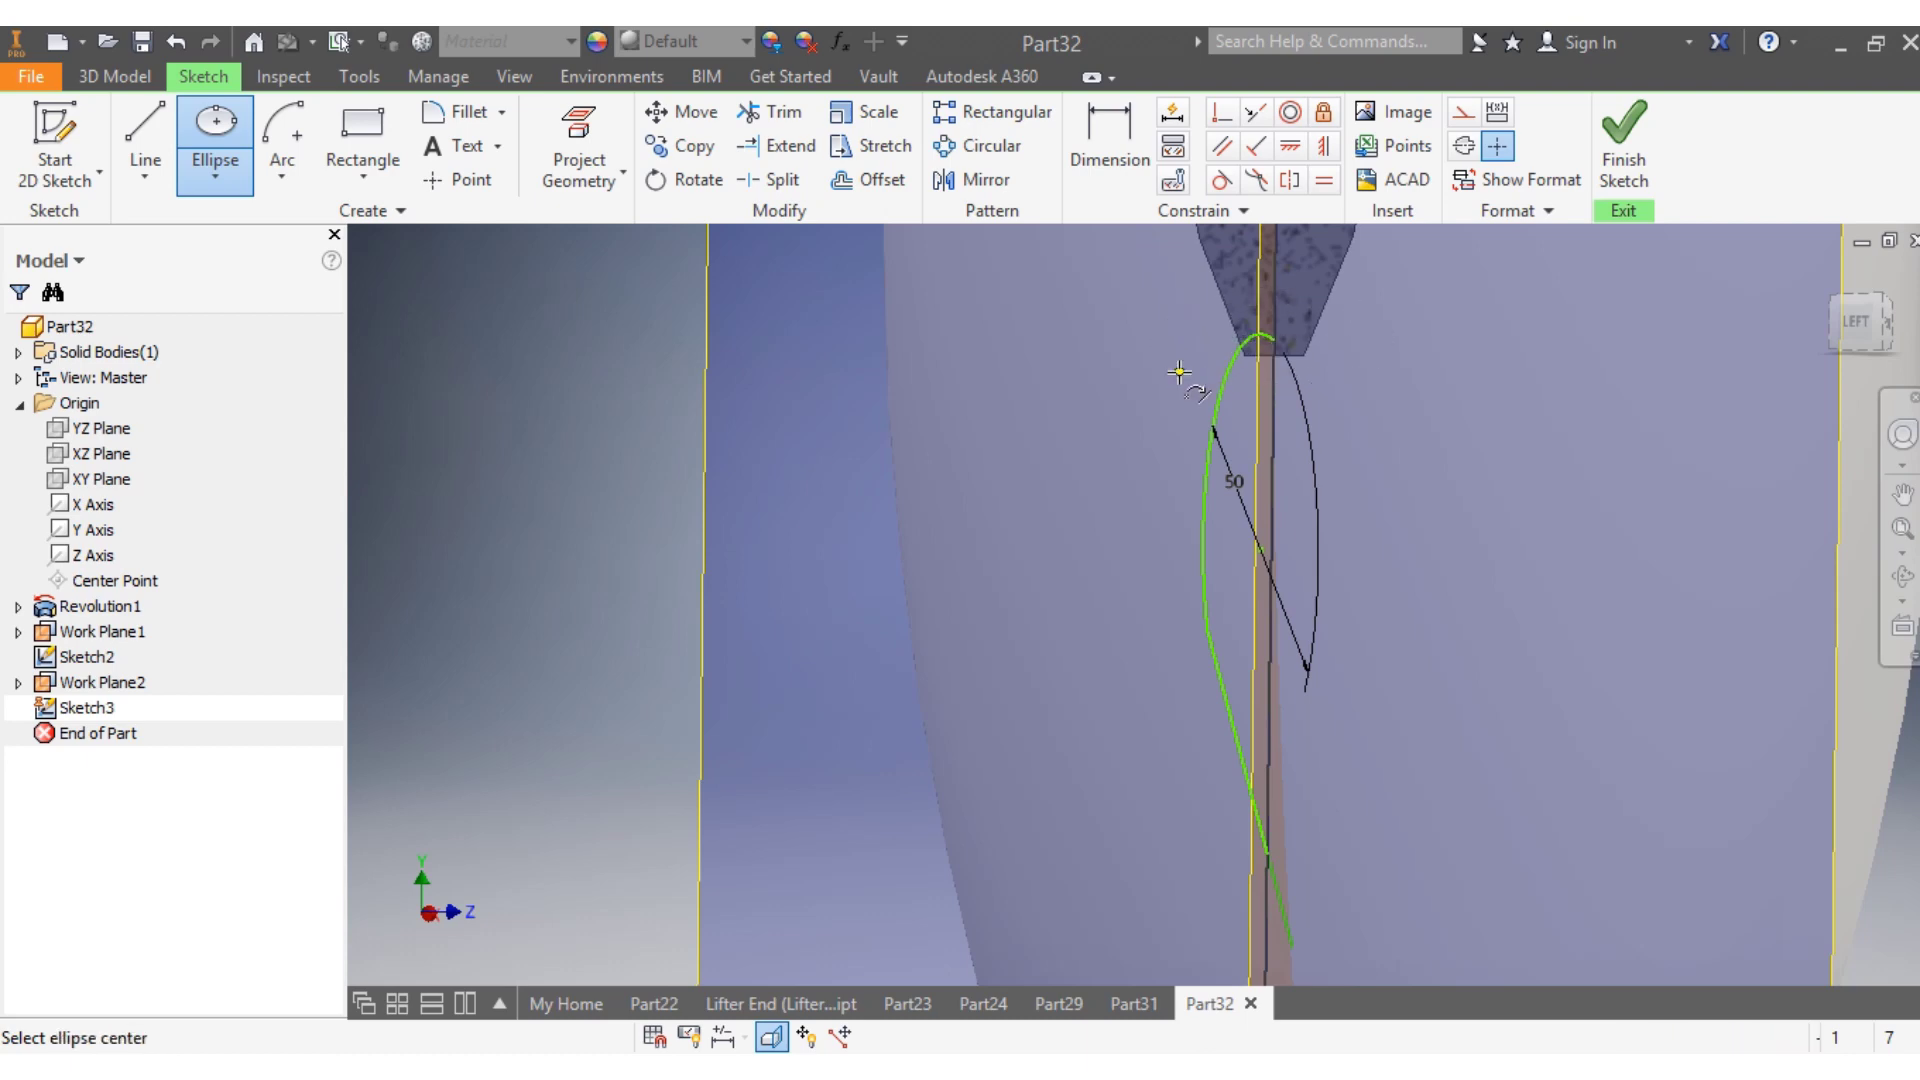
Dimension one ellipse axis to 6.5 and reposition the ellipse at the path end
left_click(1110, 140)
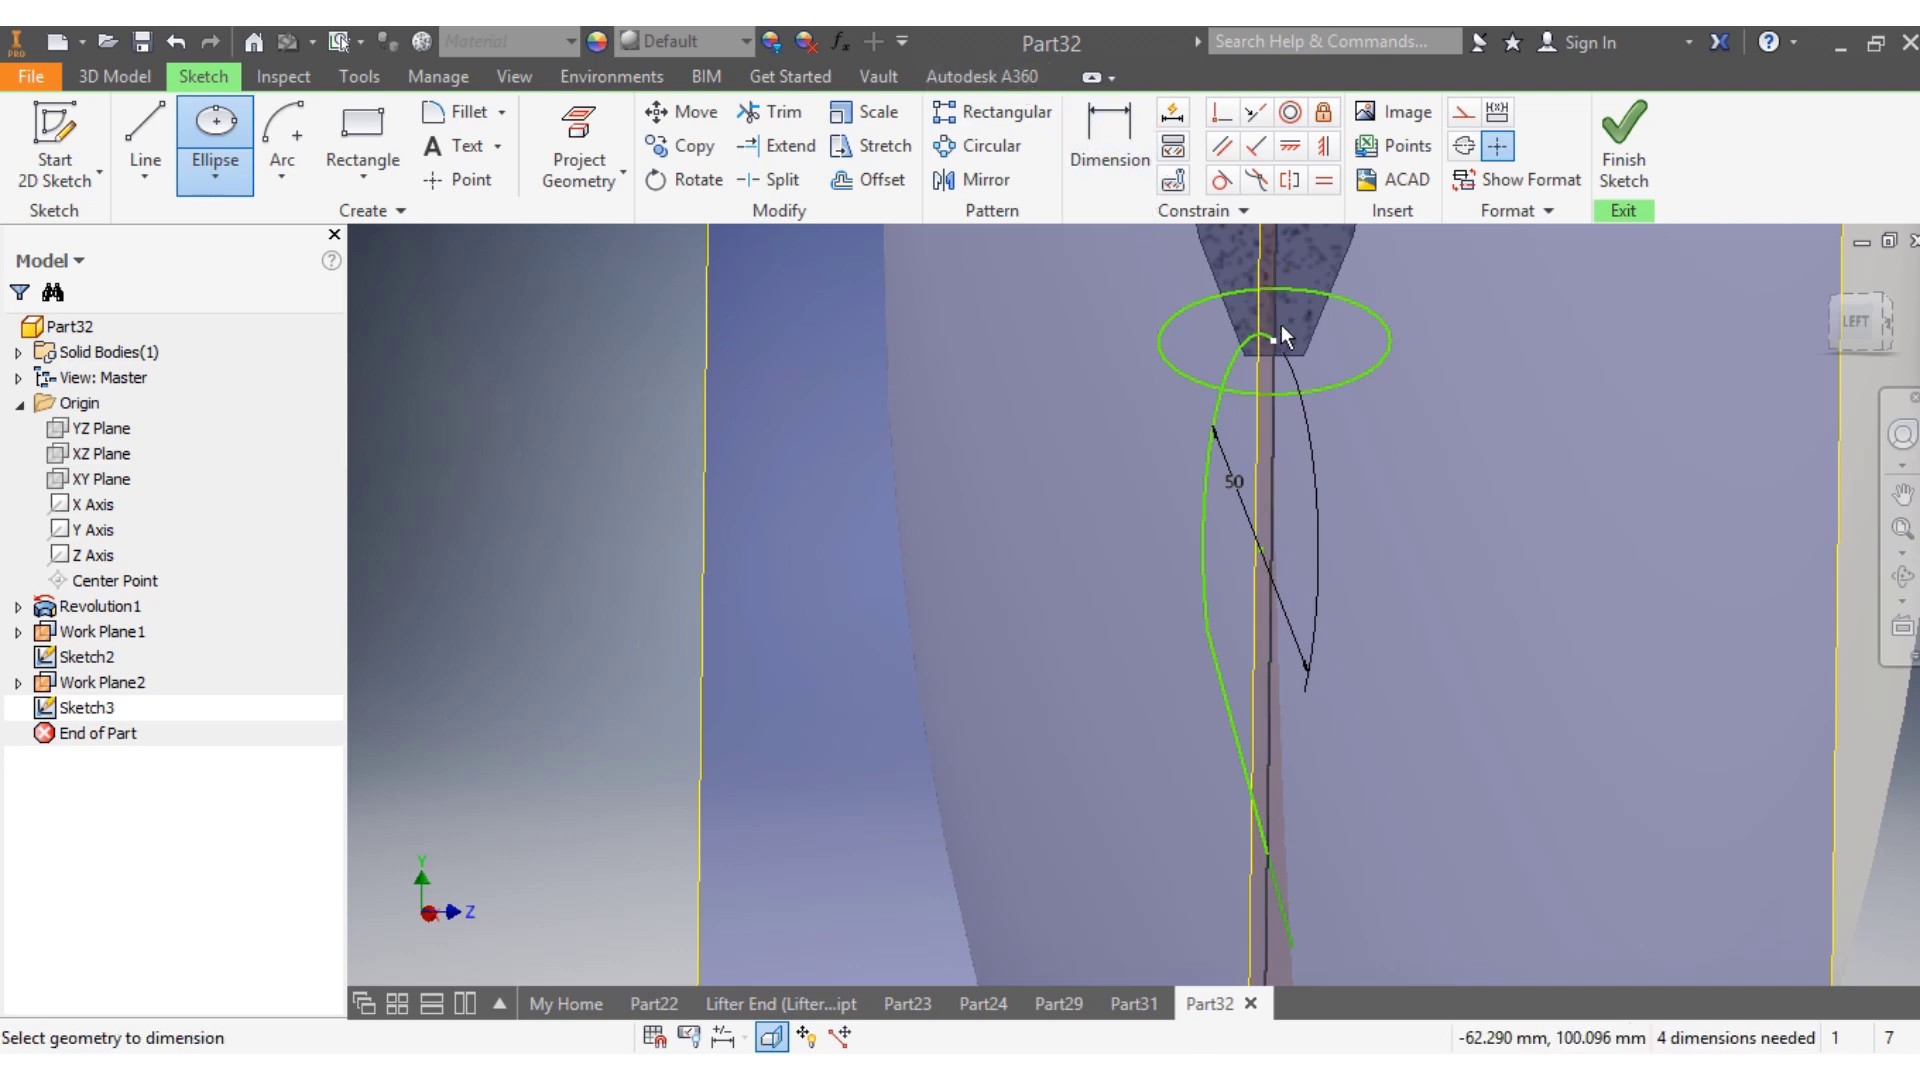
left_click(1364, 314)
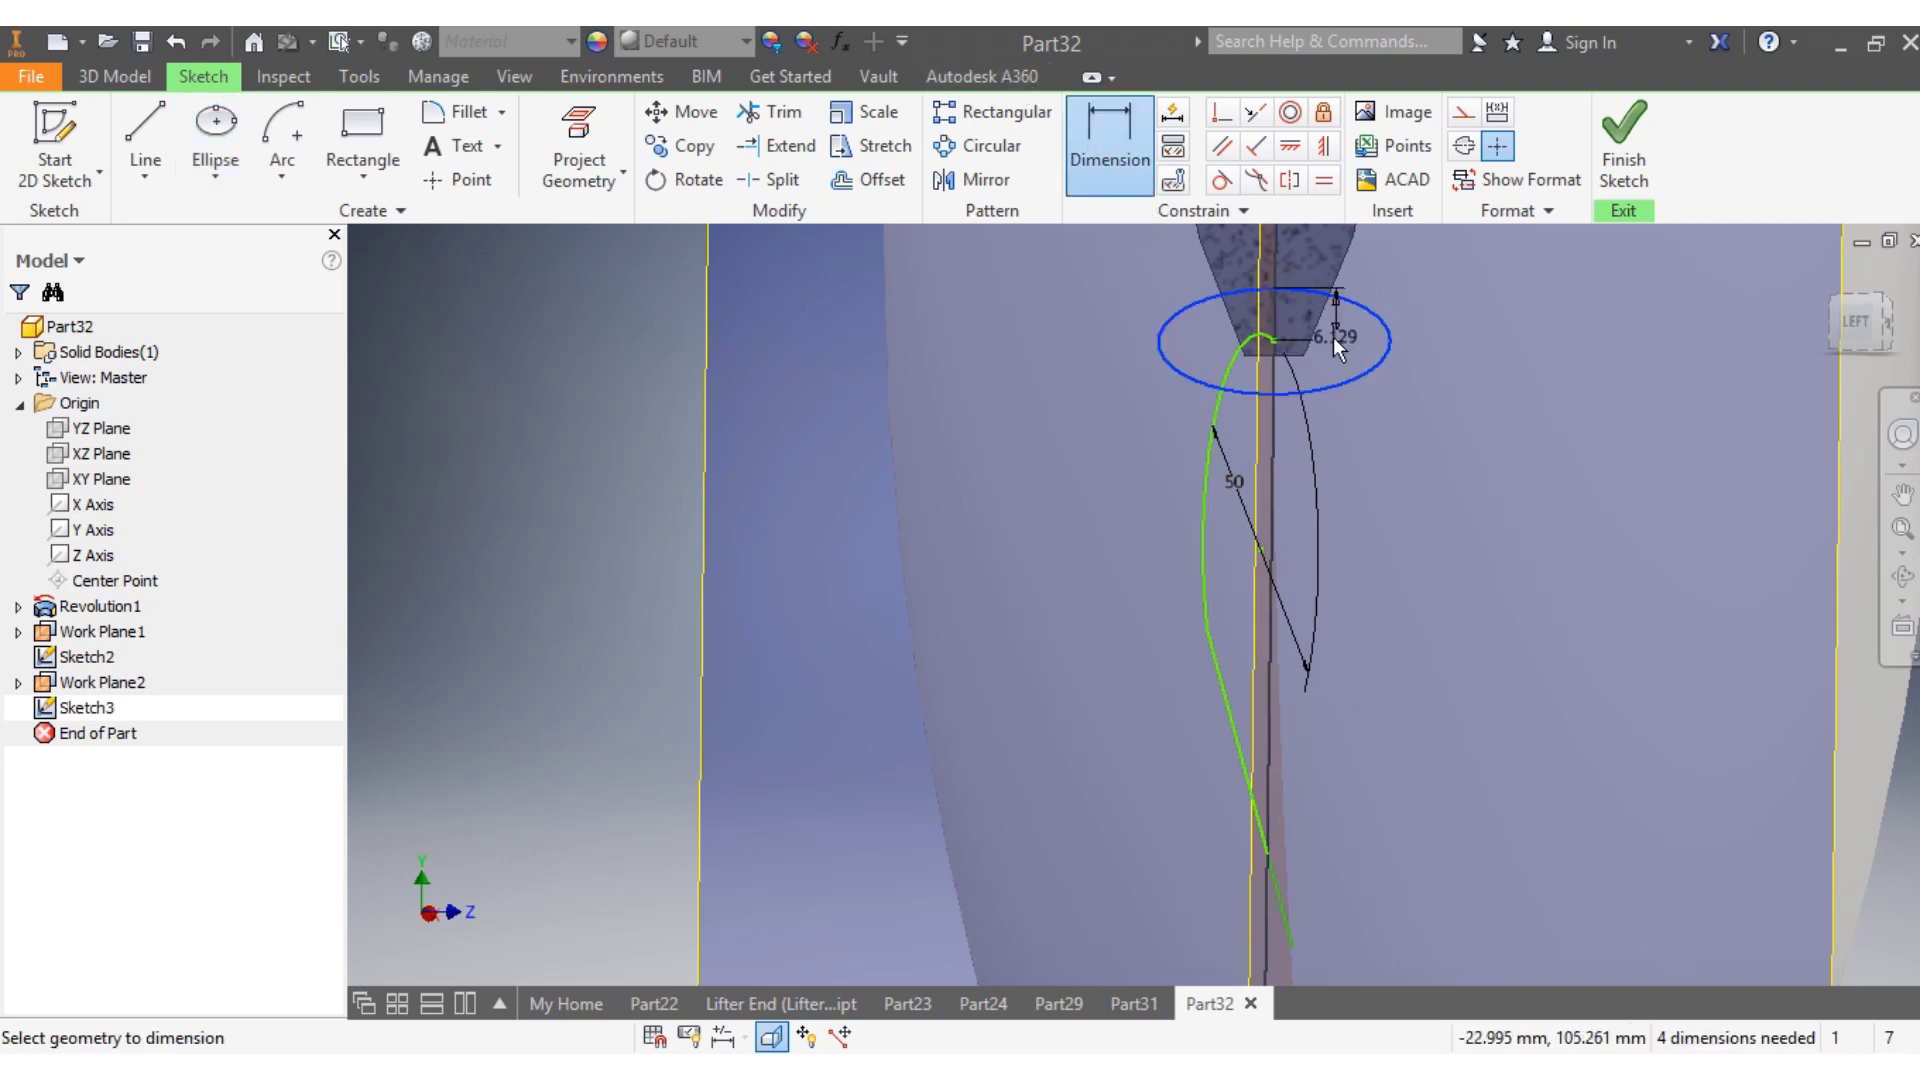
left_click(1342, 338)
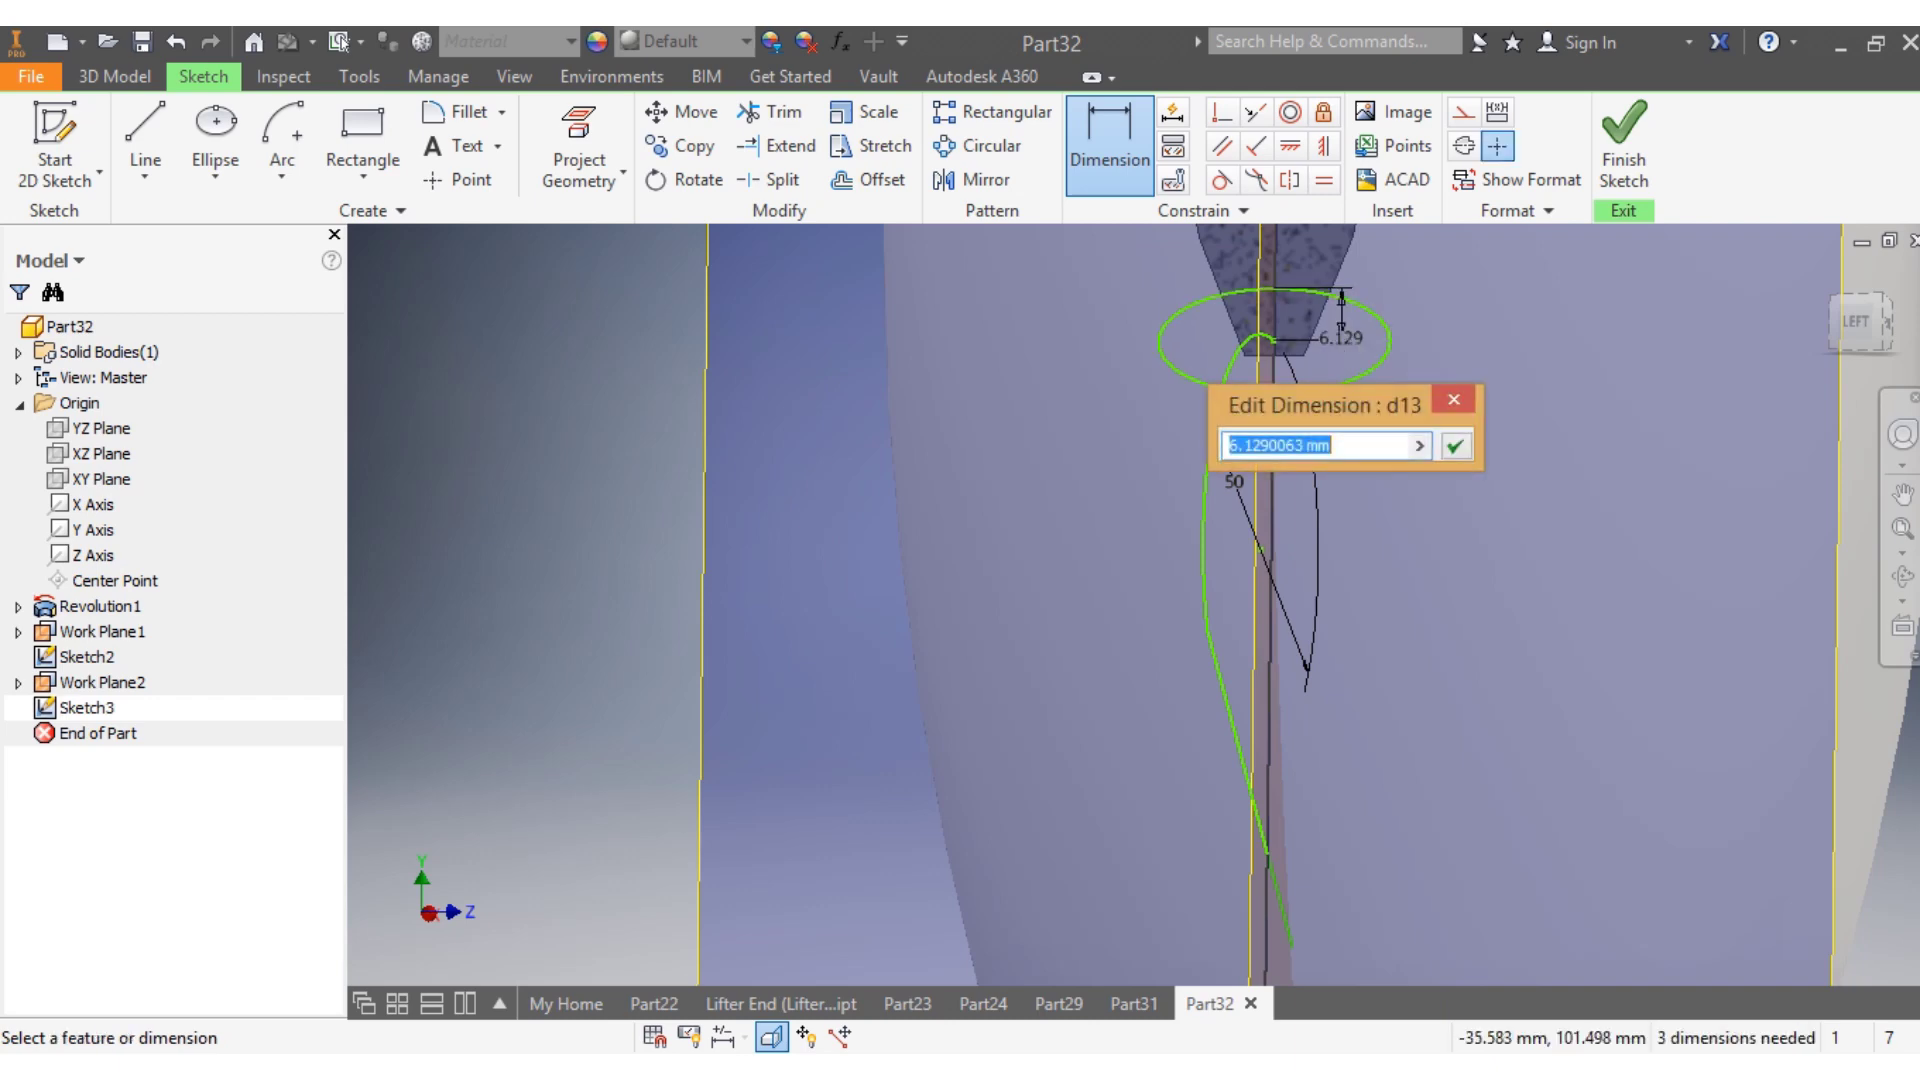
type("7")
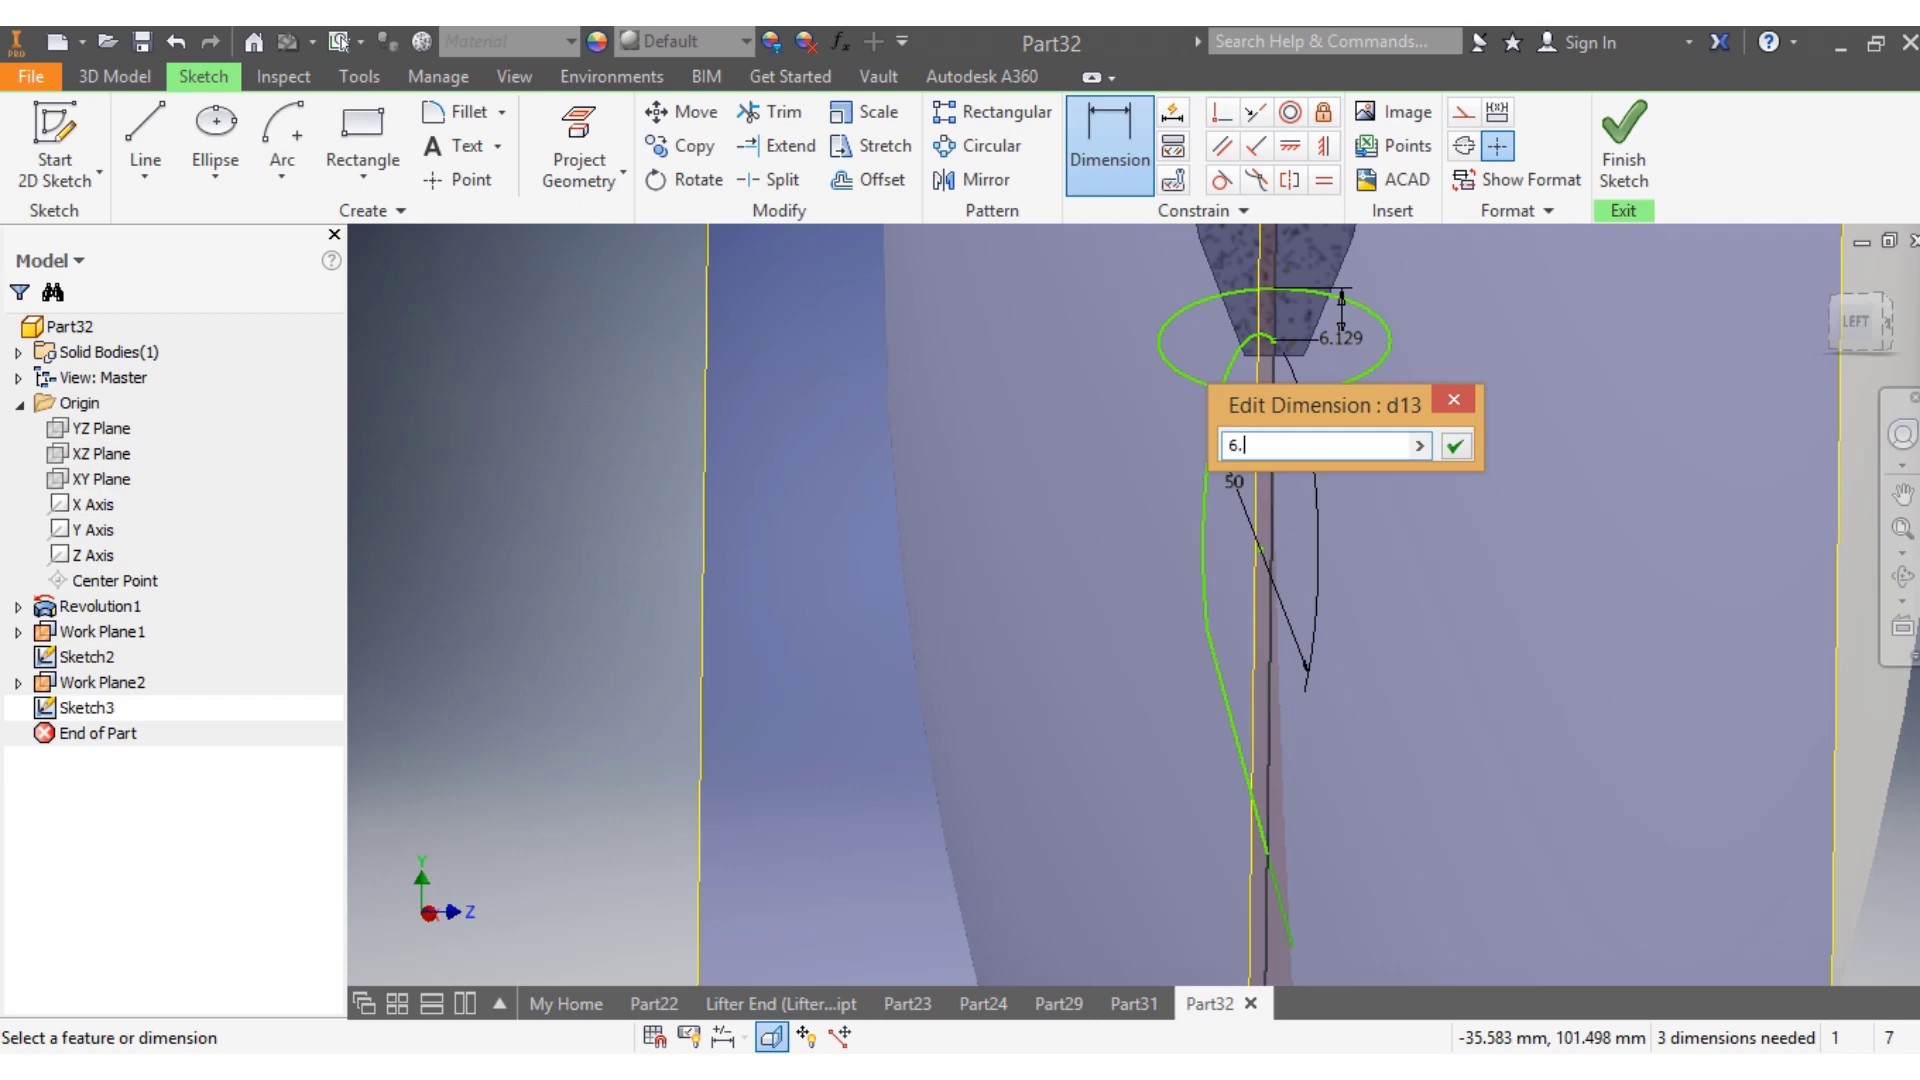
key("Return")
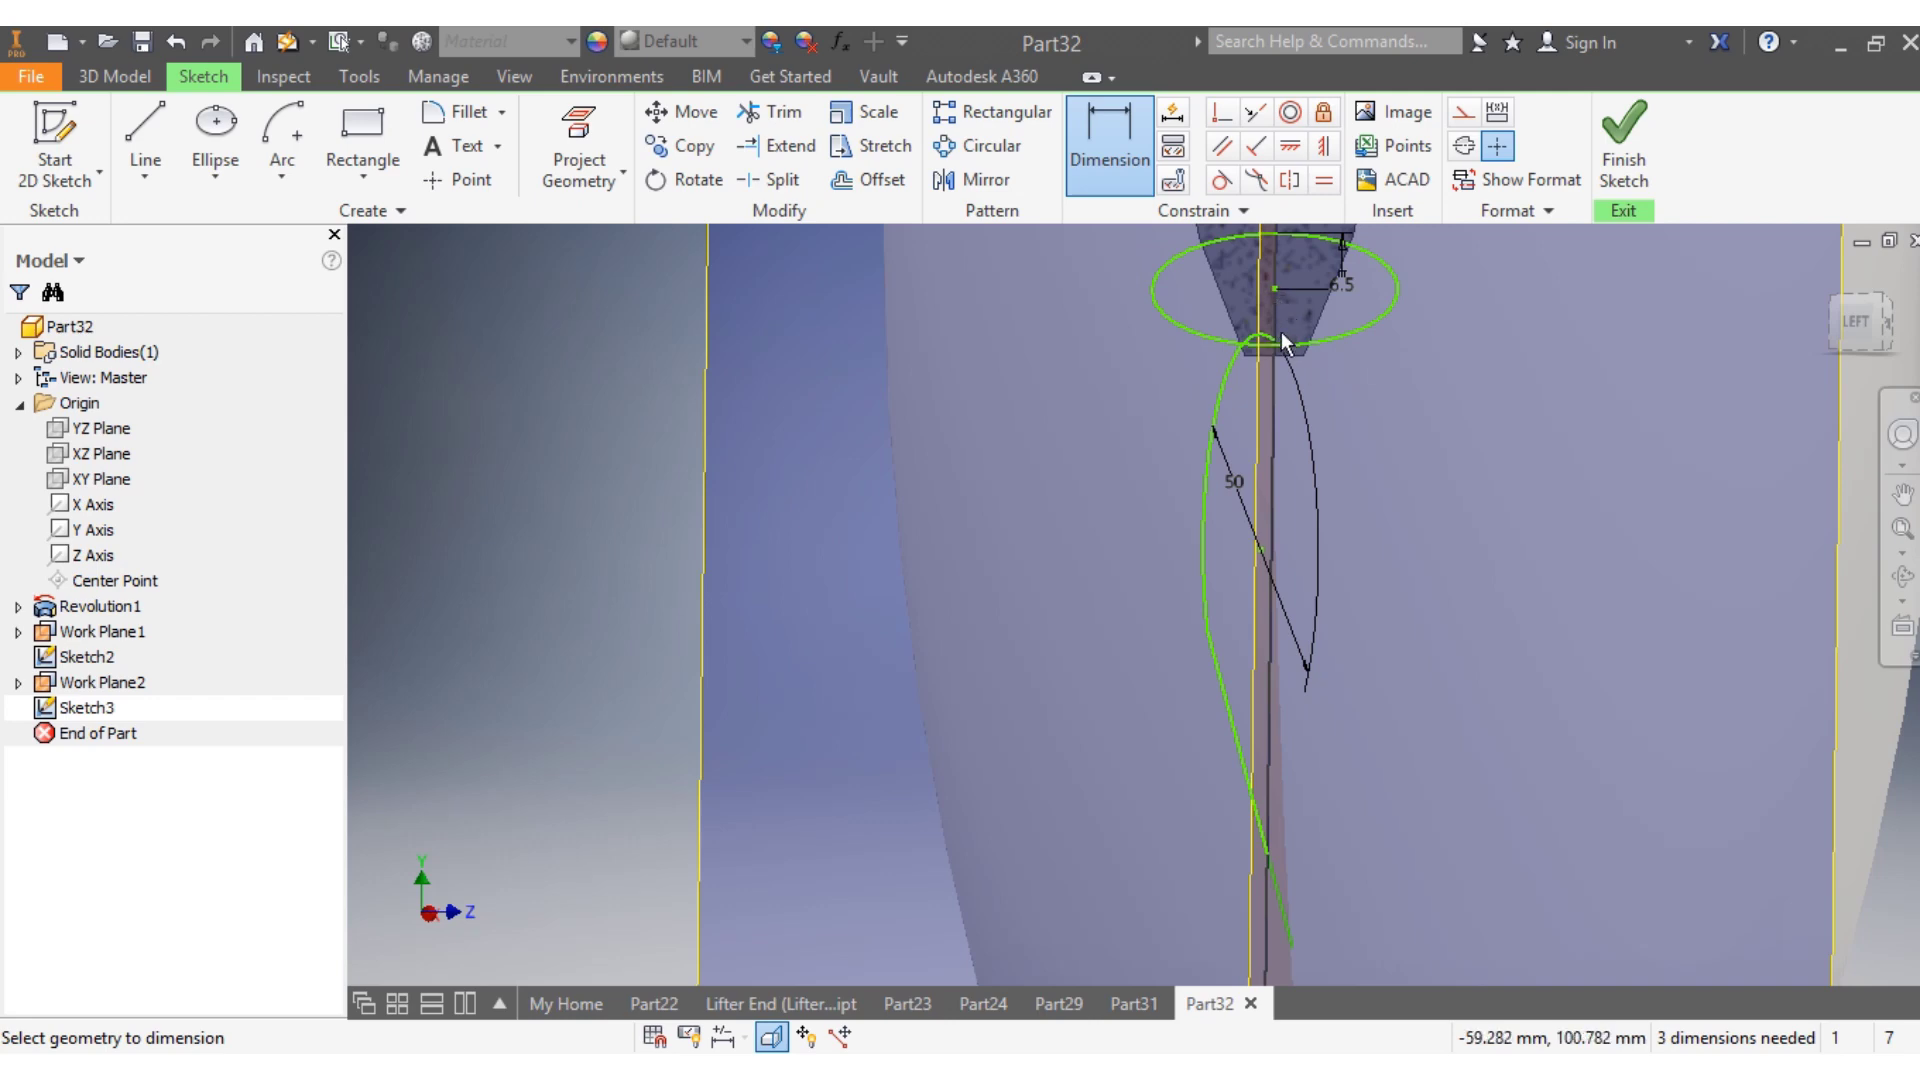
key("Escape")
left_click_drag(1276, 287, 1274, 343)
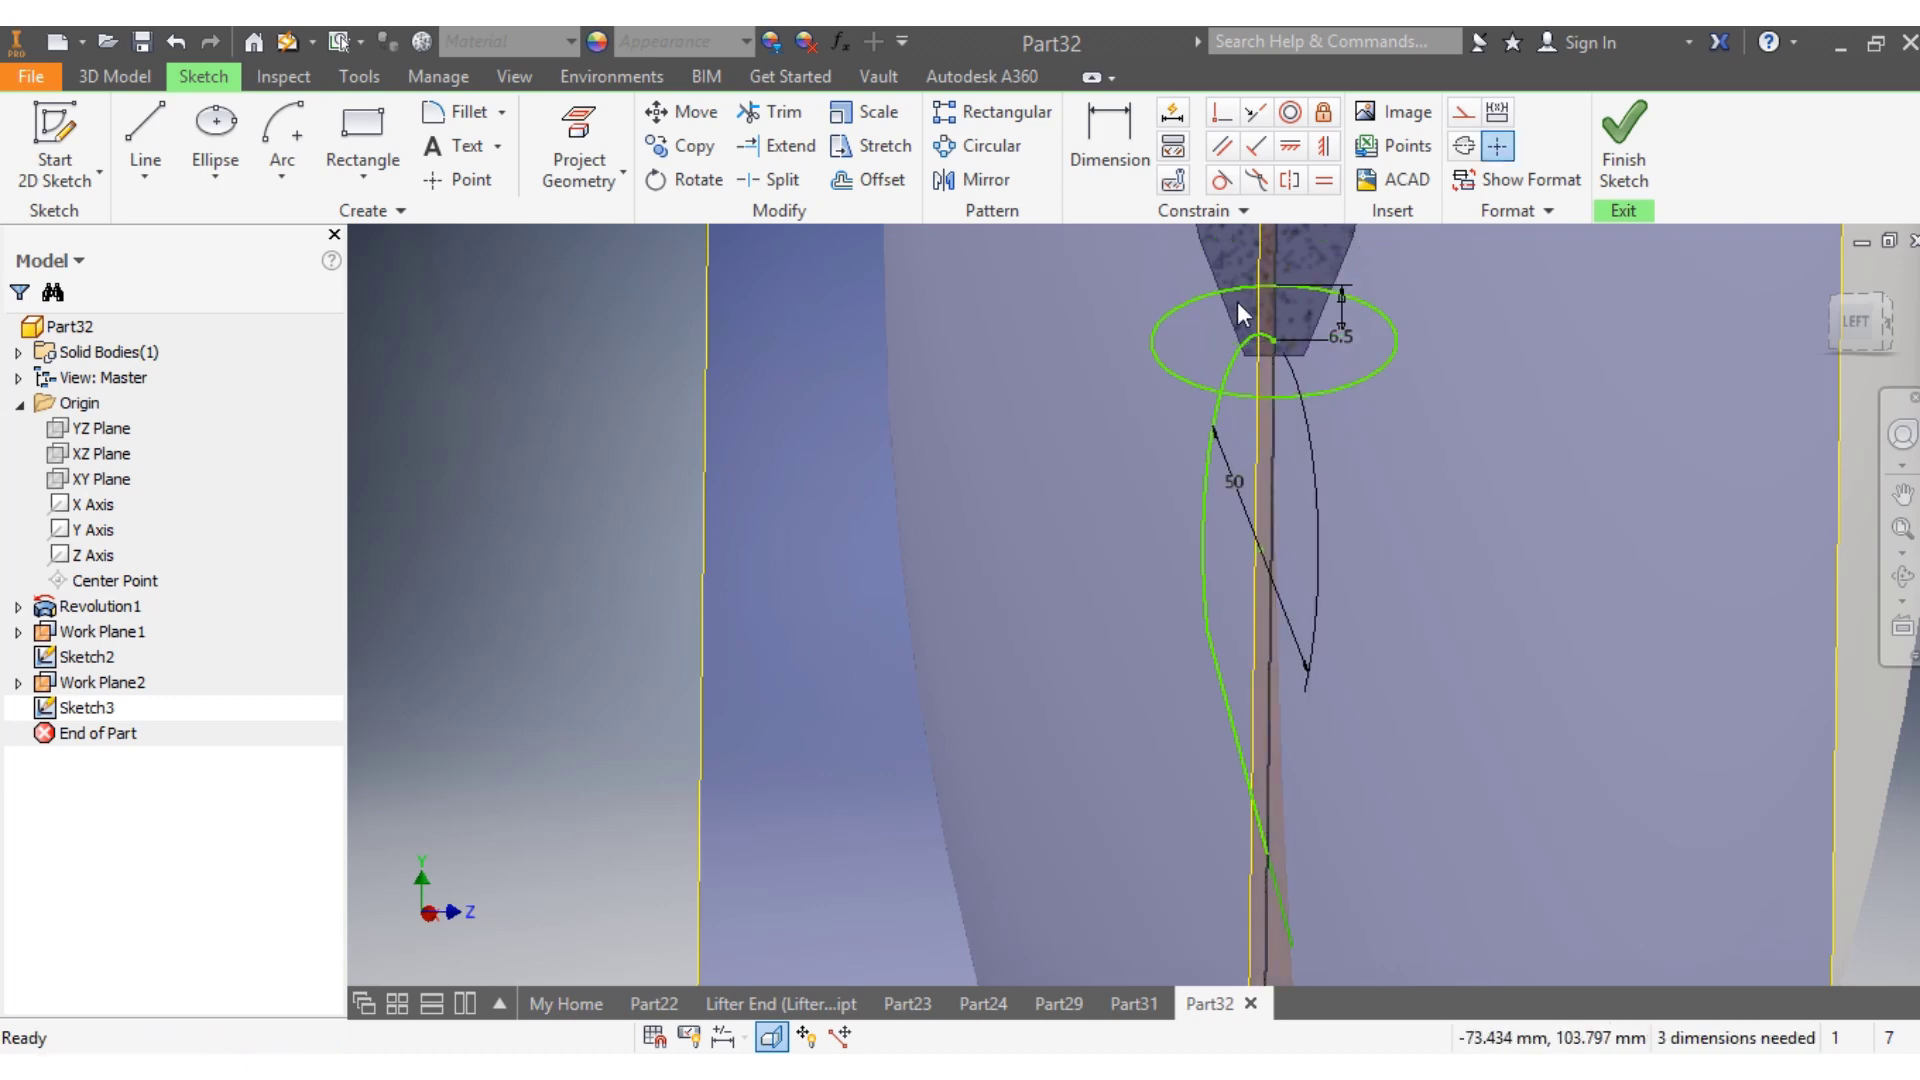
Set the ellipse's width dimension to 8 mm
left_click(1141, 165)
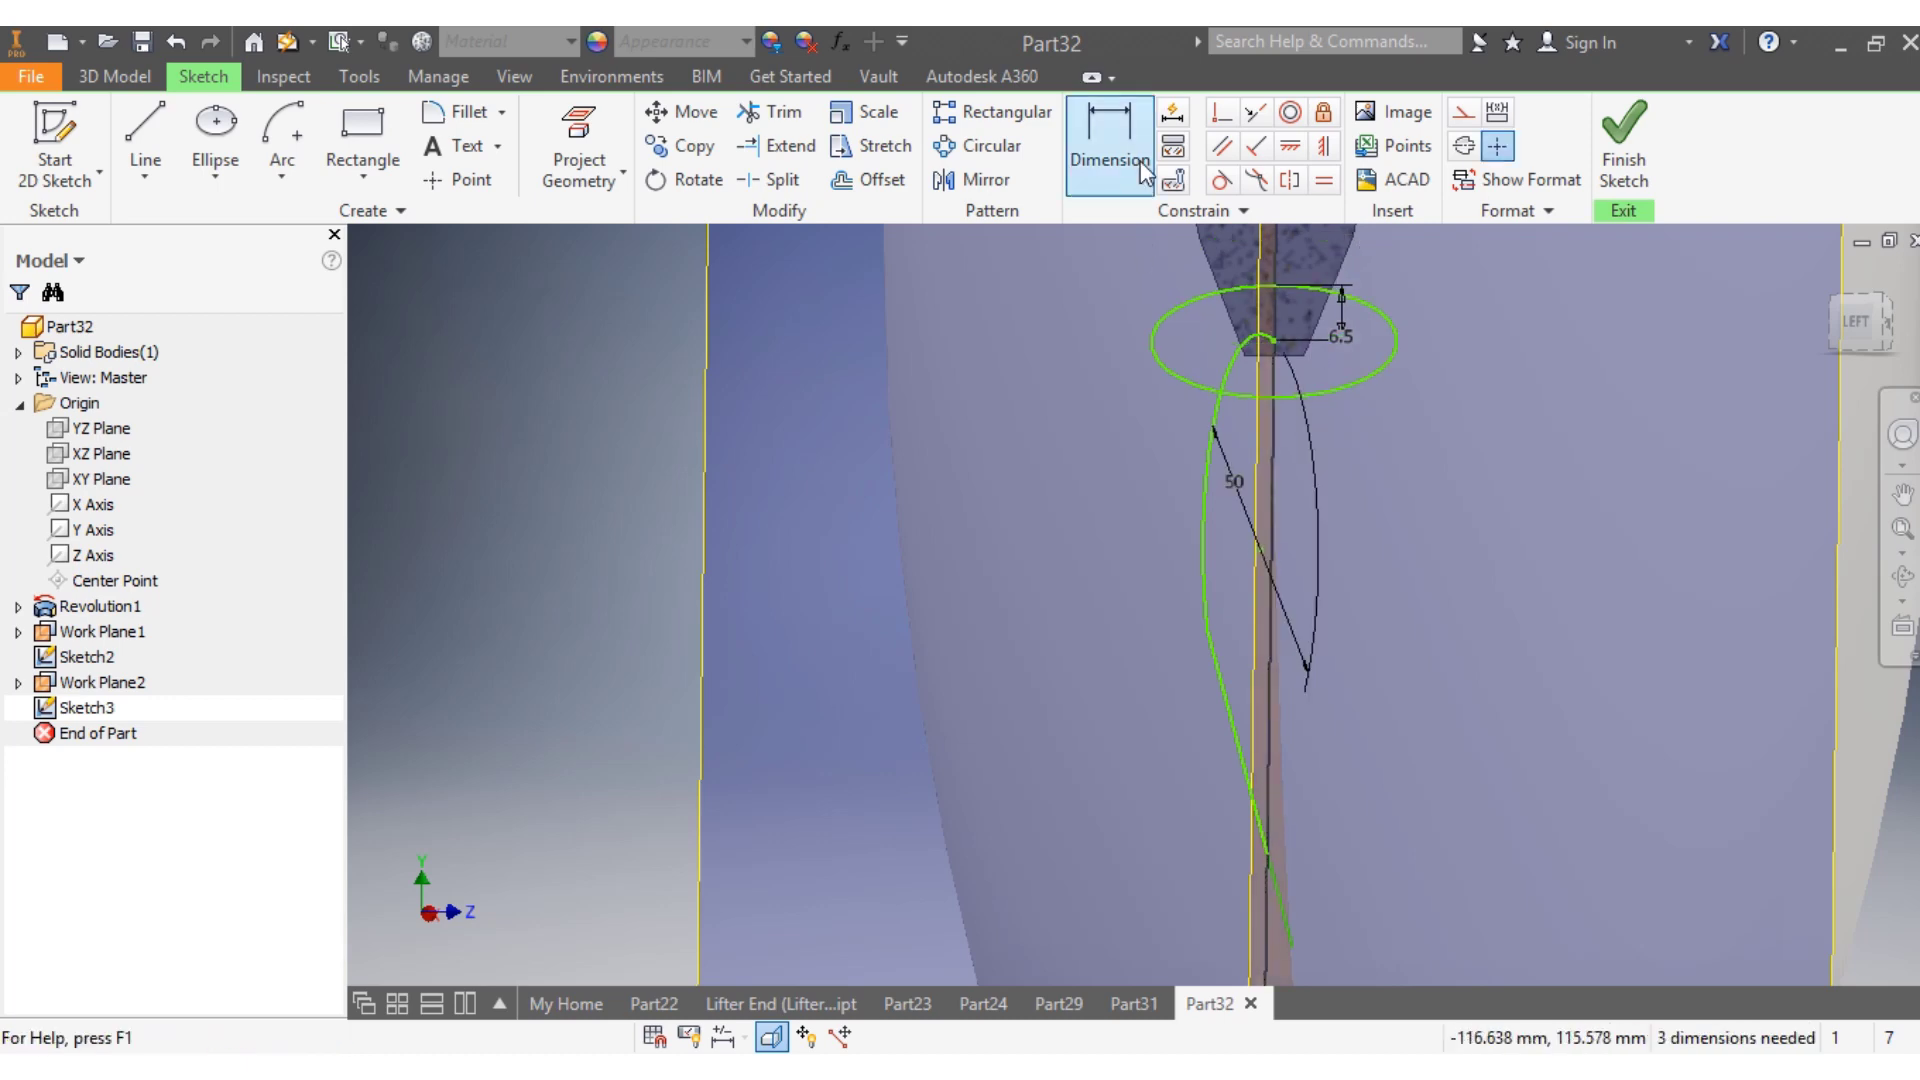
left_click(1275, 397)
key("Escape")
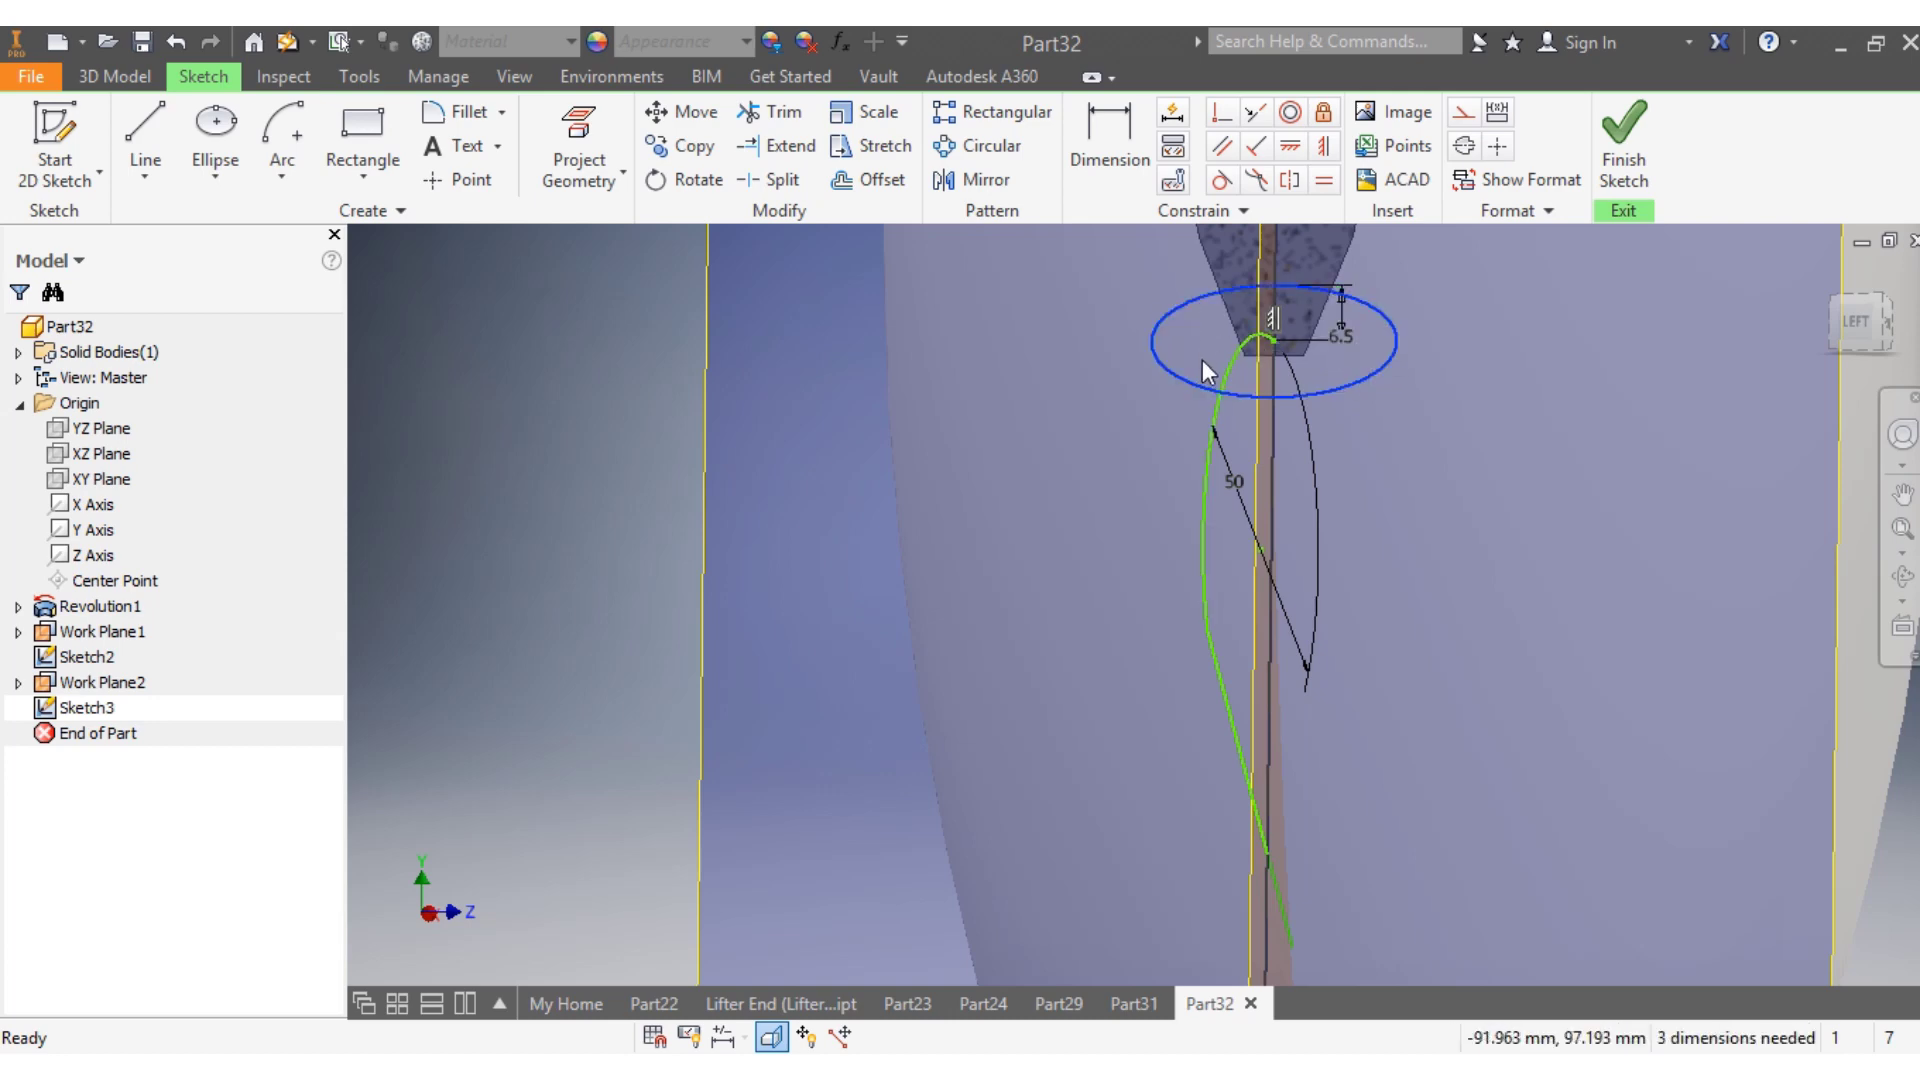
key("d")
left_click(1188, 308)
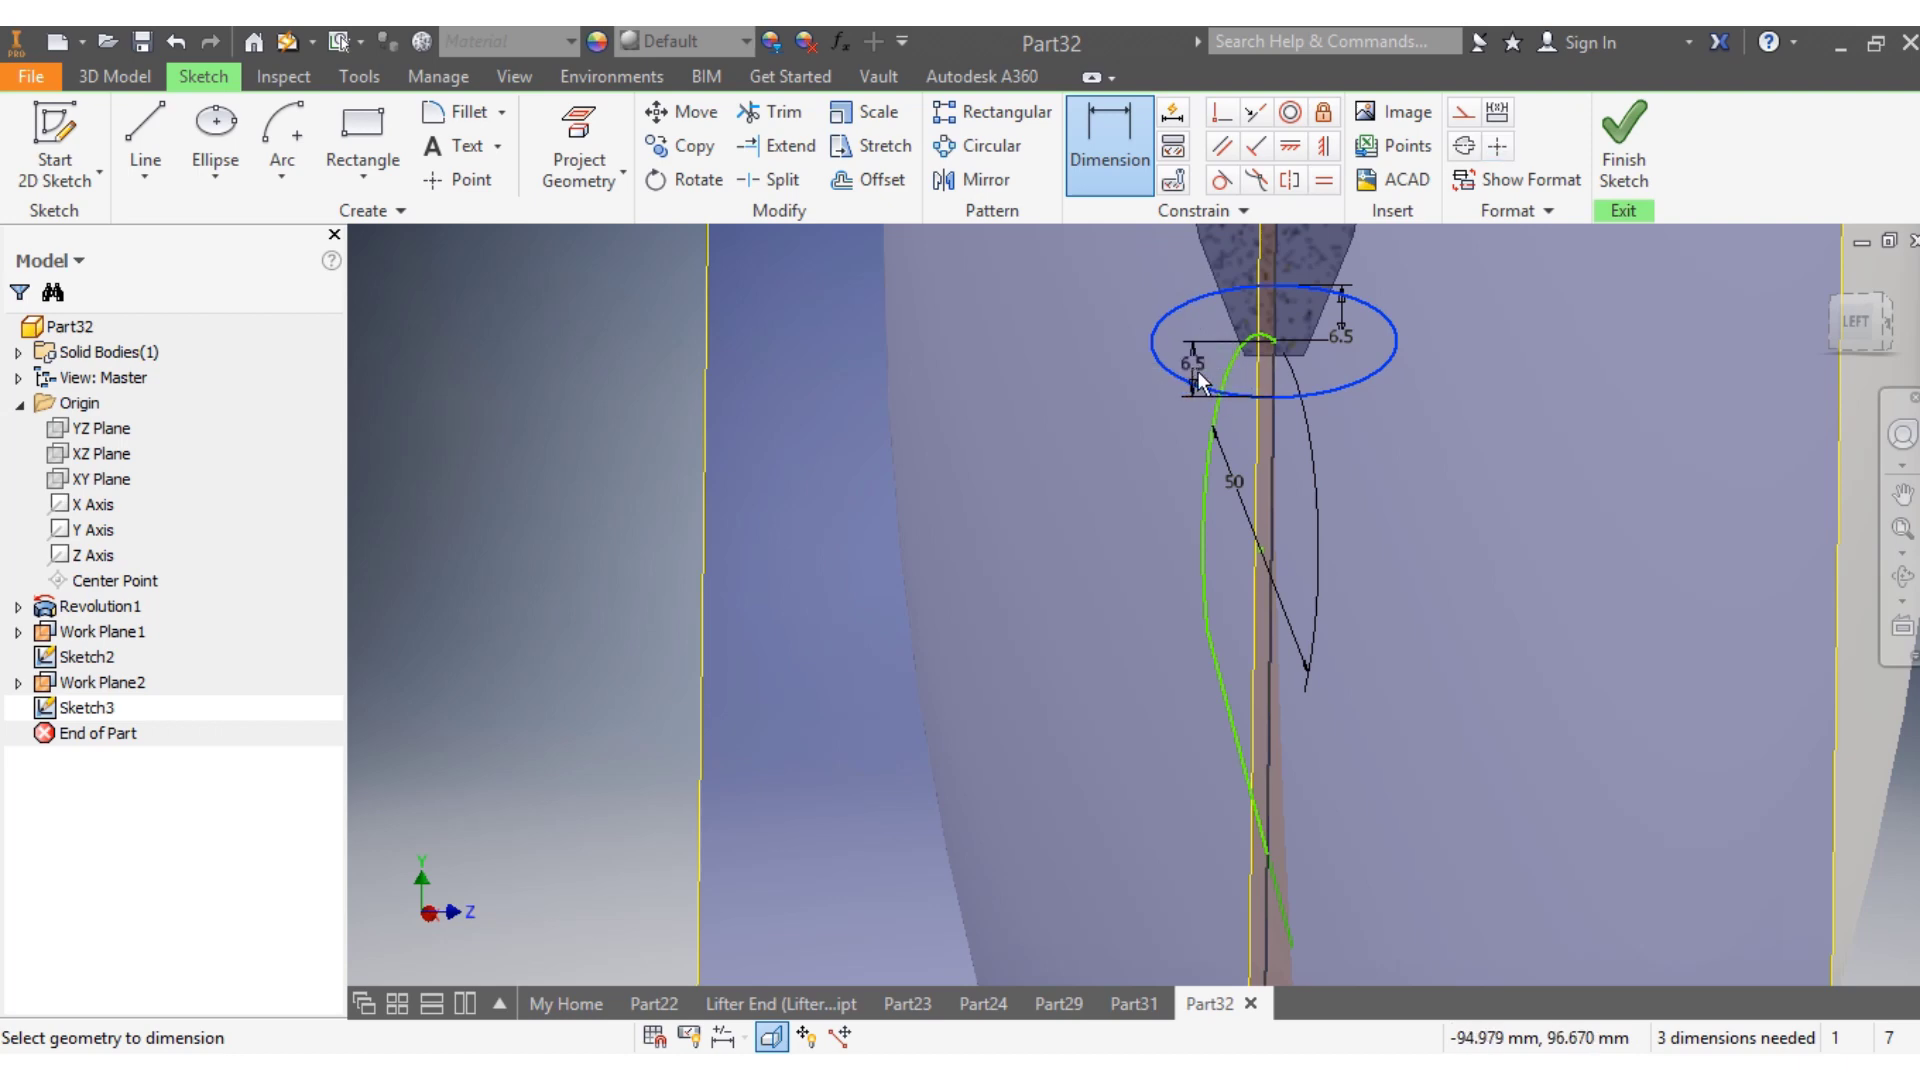
left_click(1234, 388)
left_click(1228, 376)
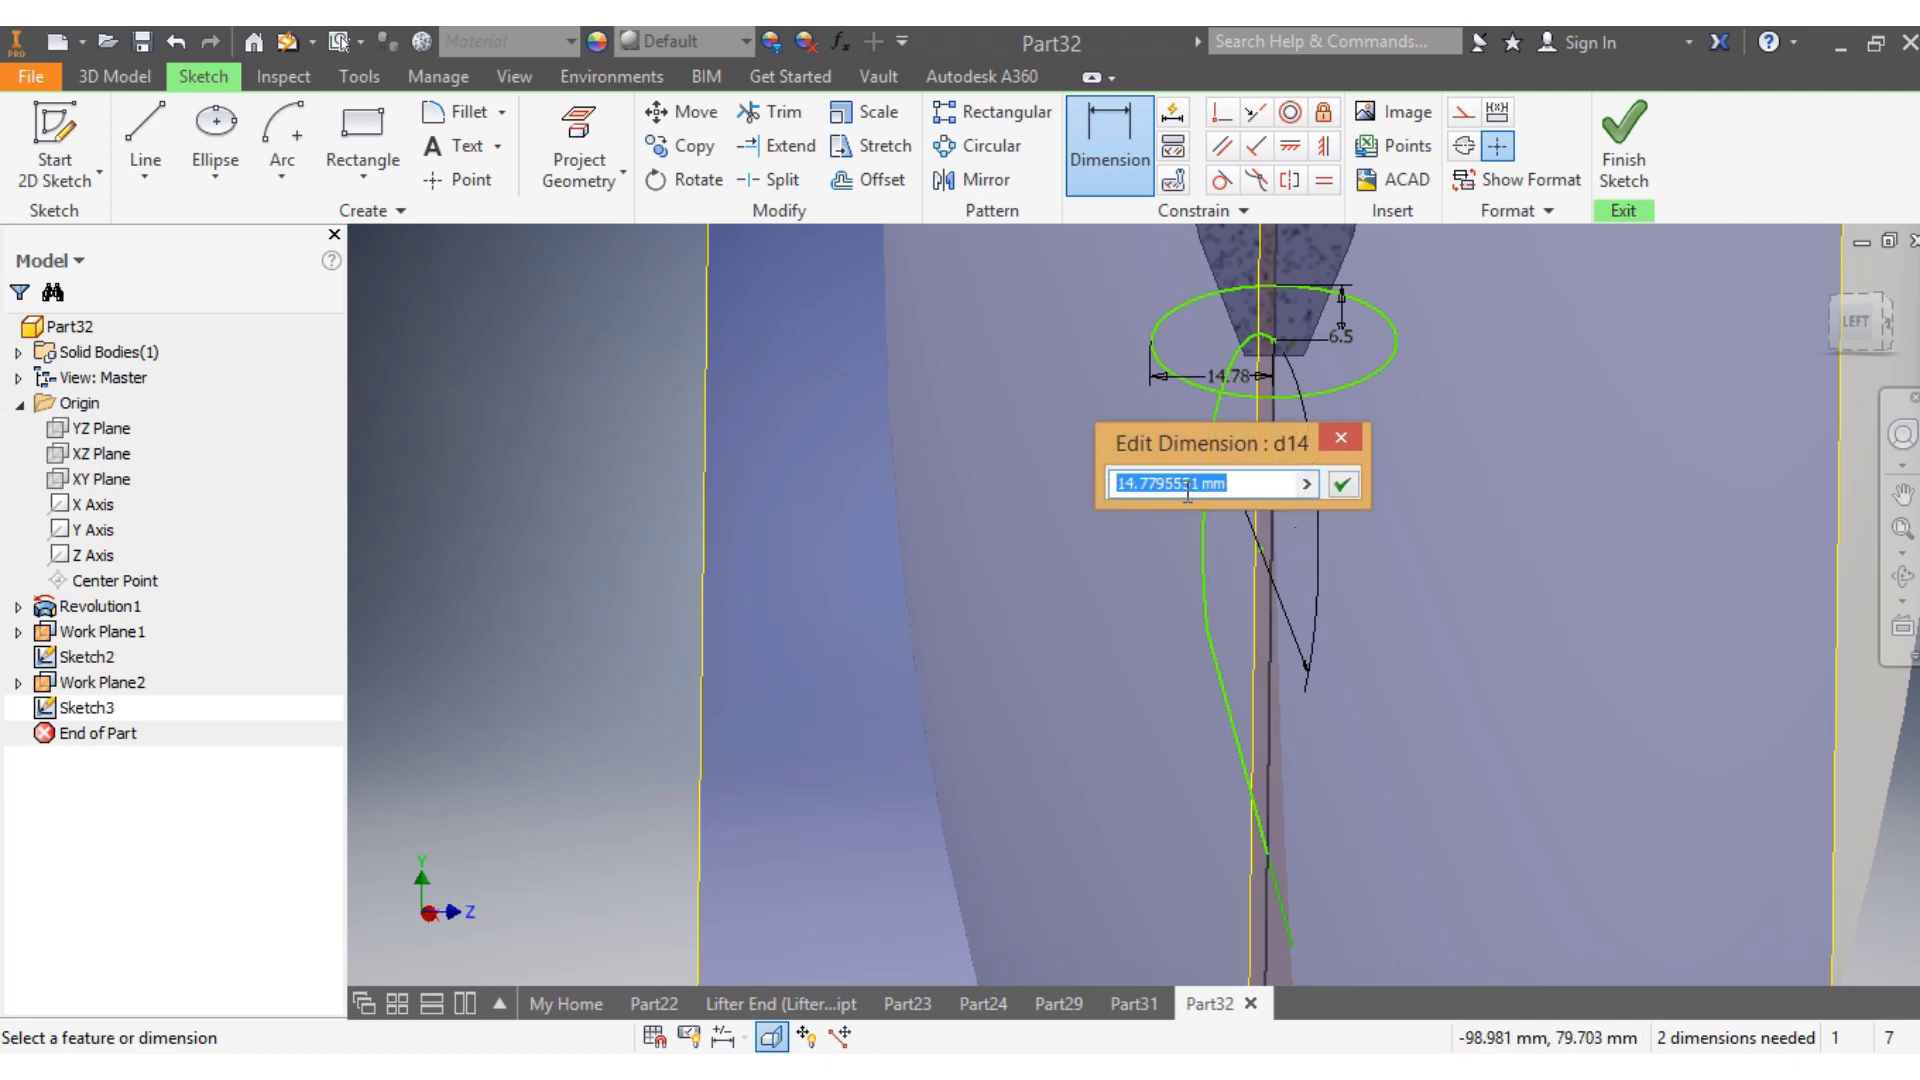
type("8")
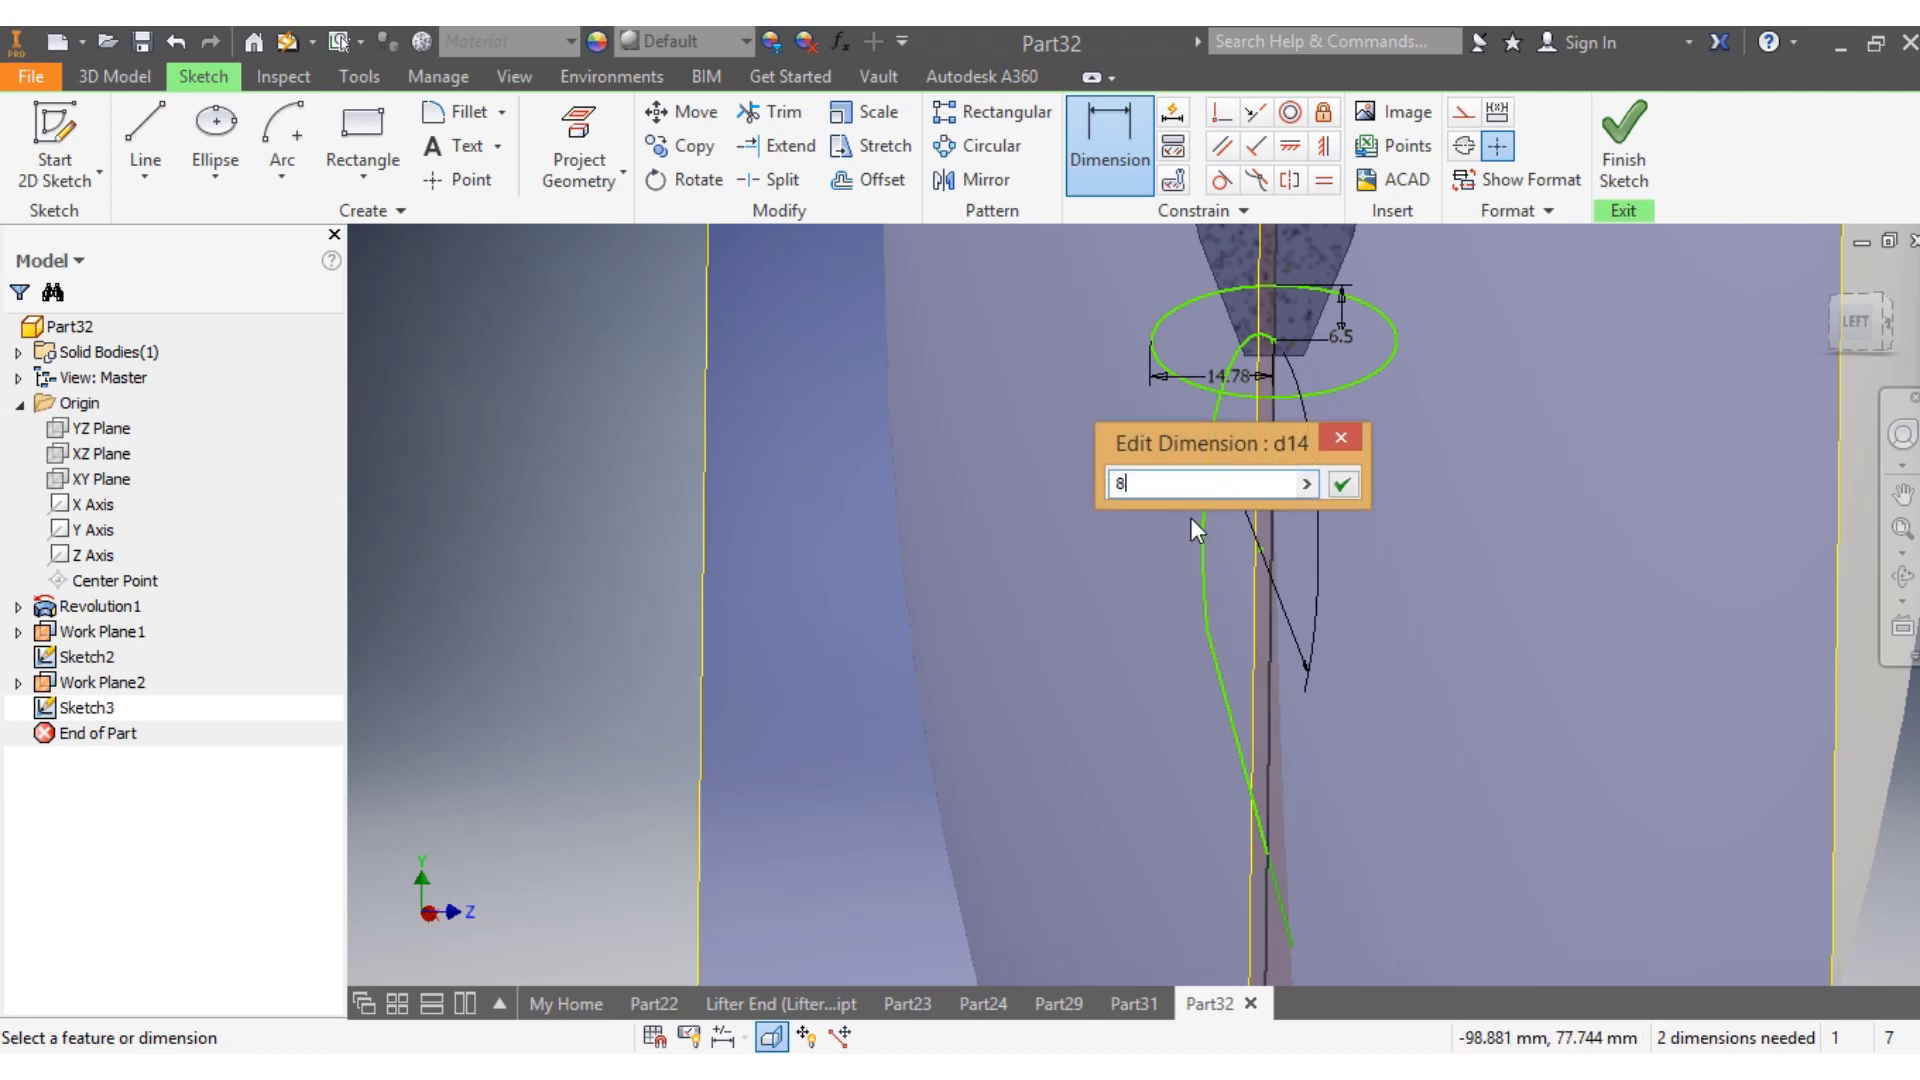
left_click(1342, 485)
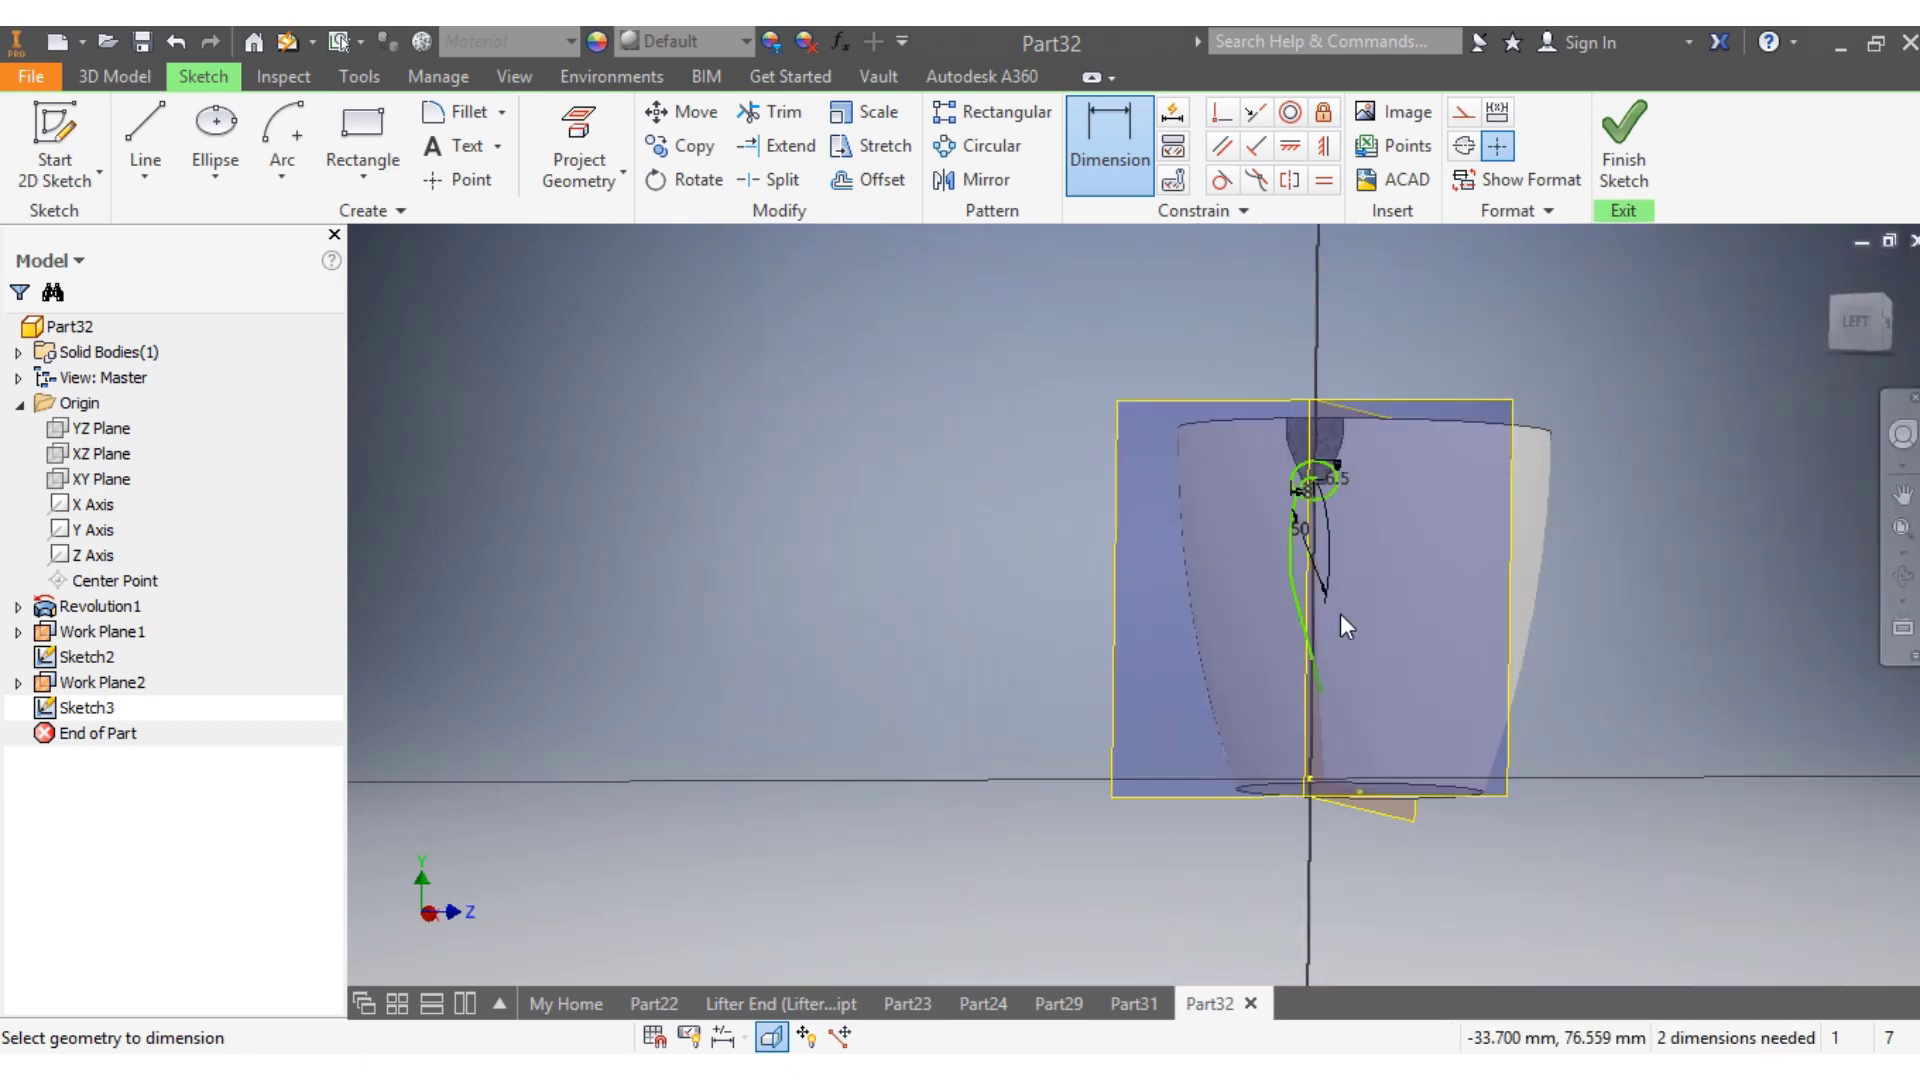
Finish Sketch3 and sweep the ellipse along the curved handle path to create Sweep1
left_click(1624, 140)
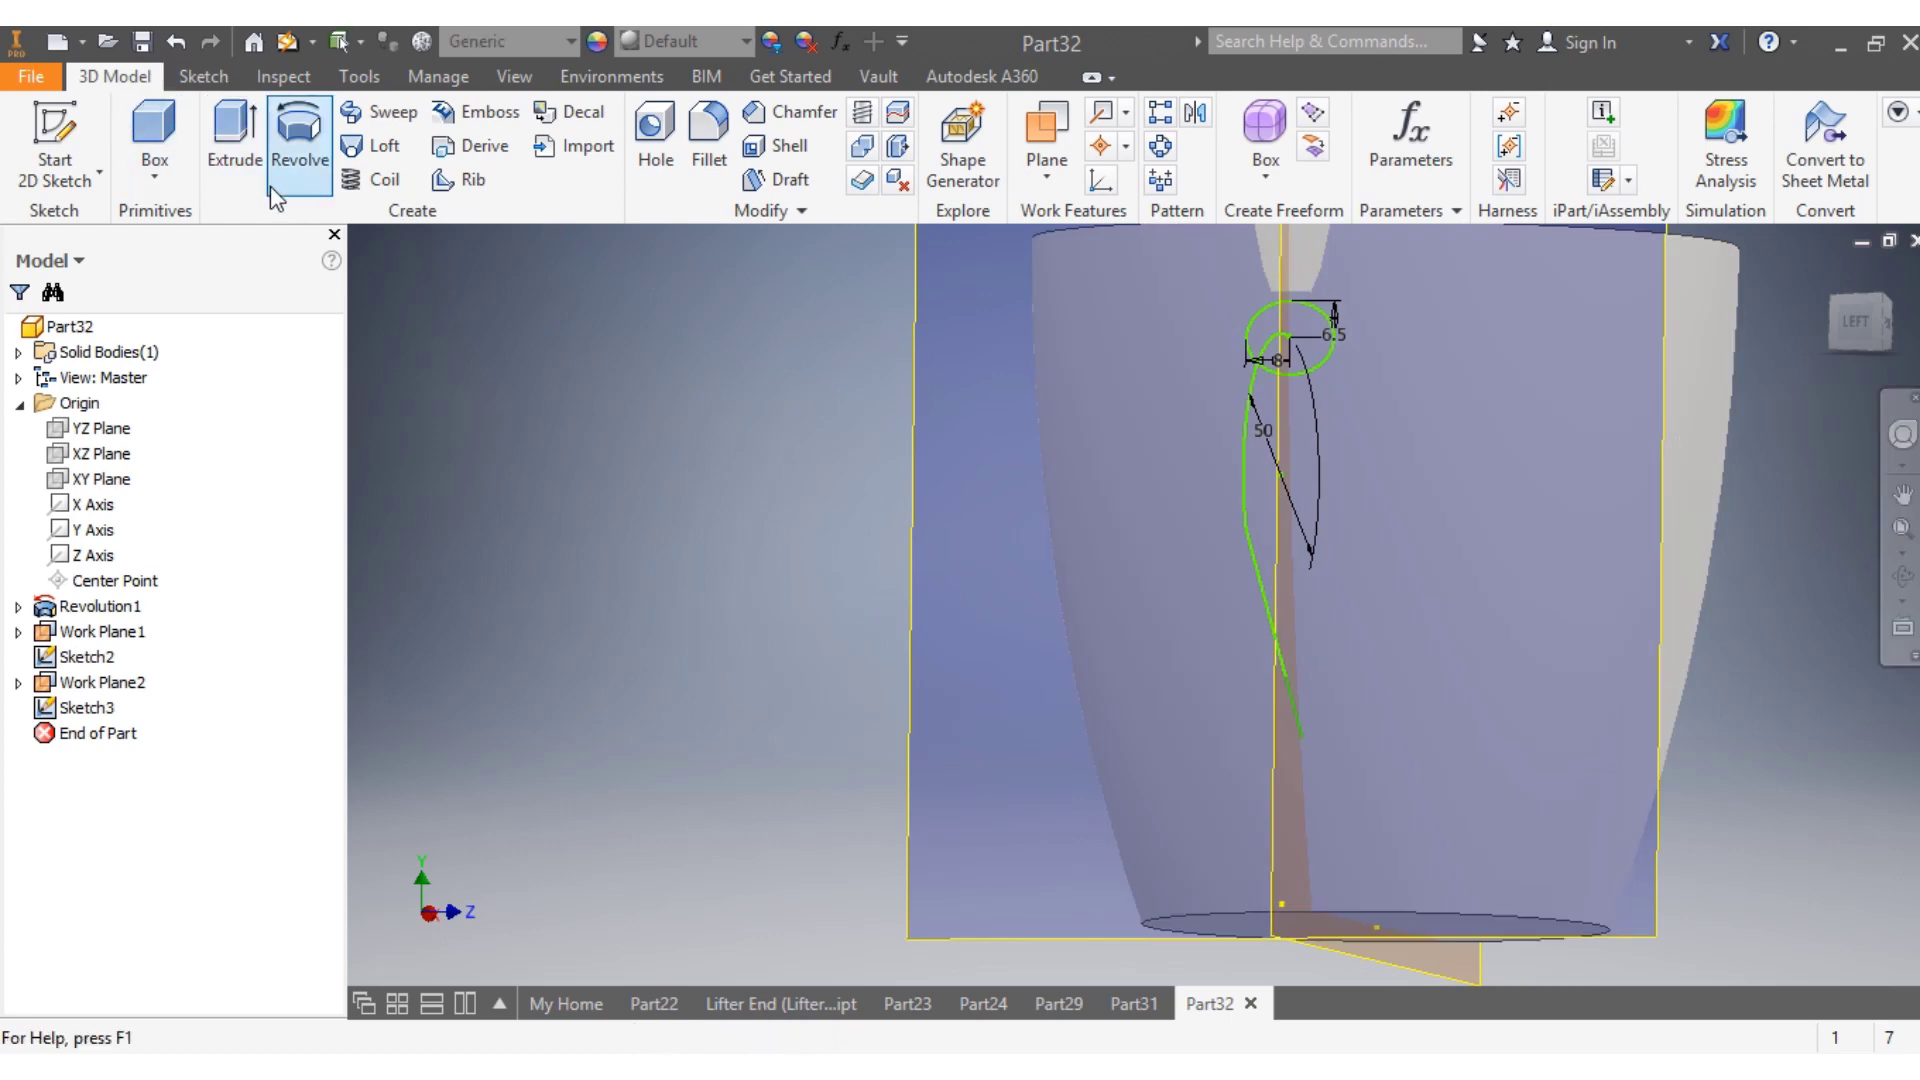
left_click(379, 112)
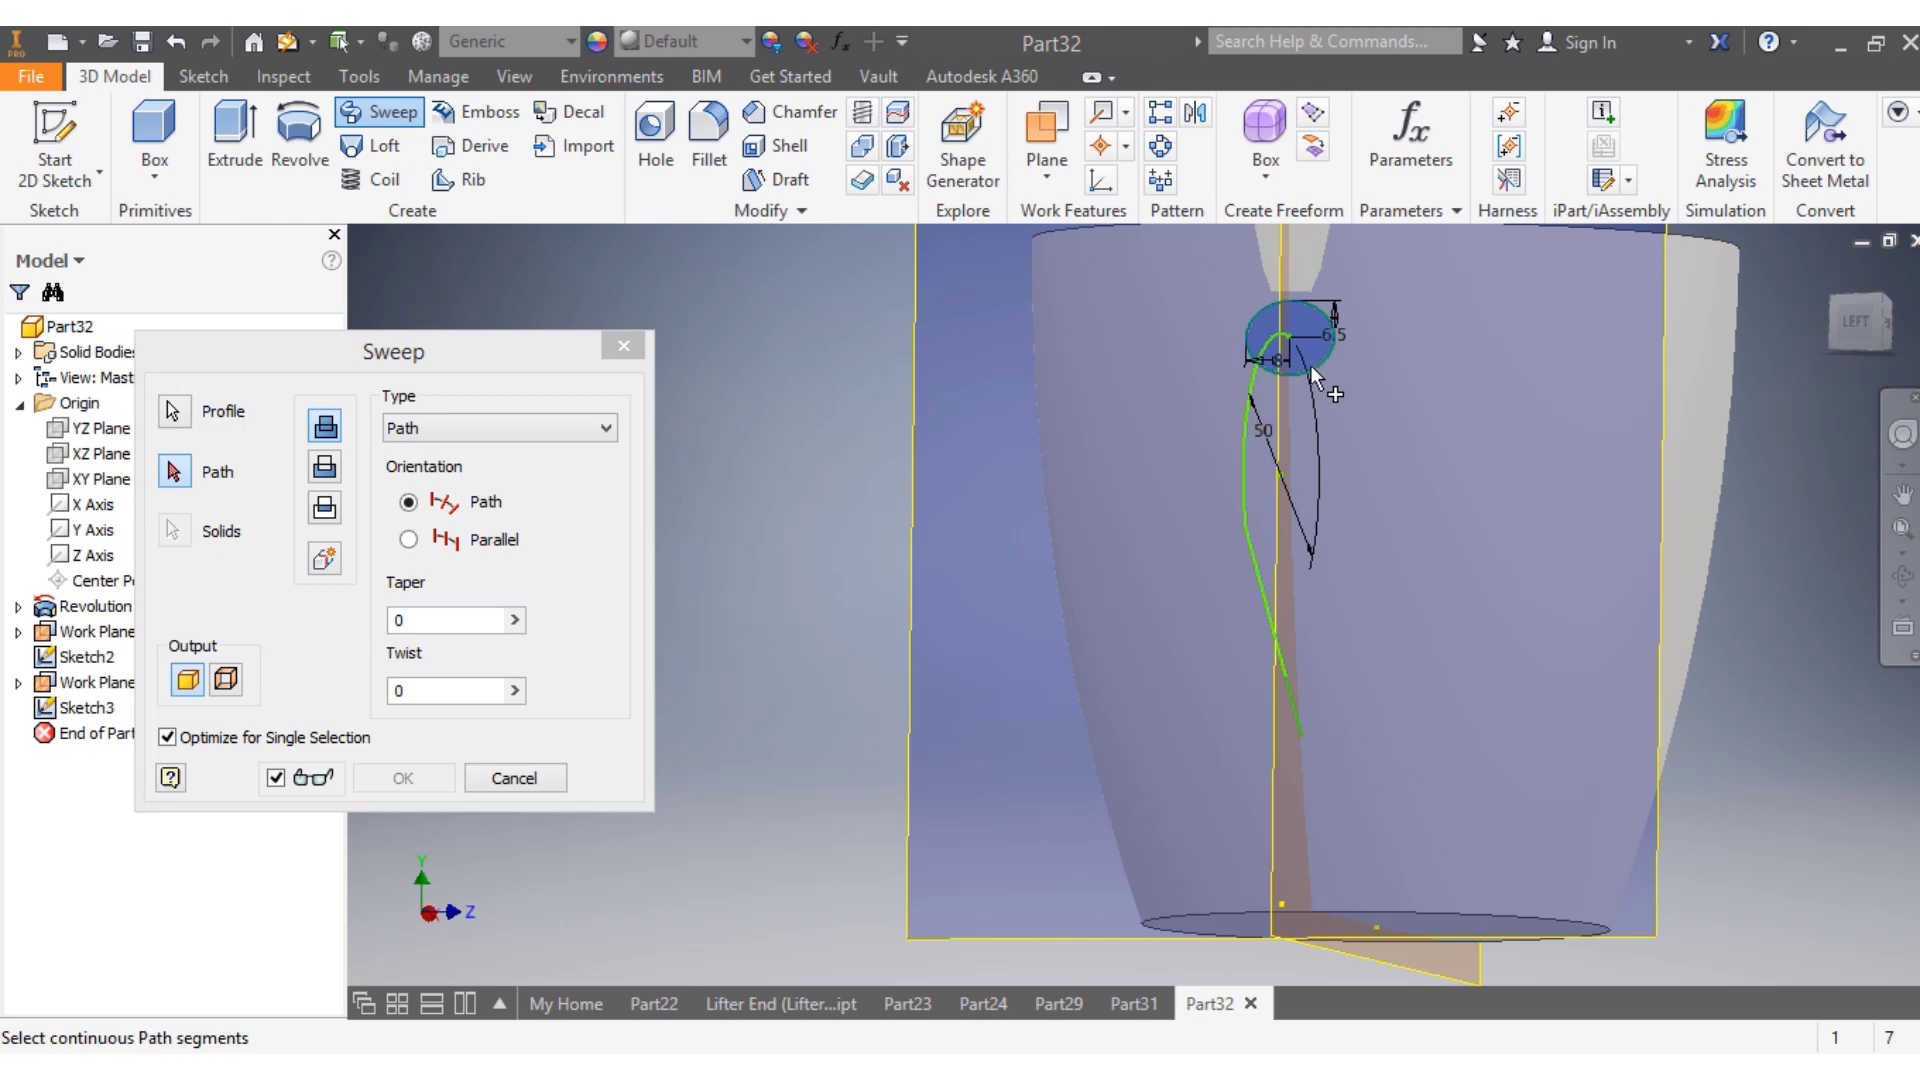
left_click(1244, 567)
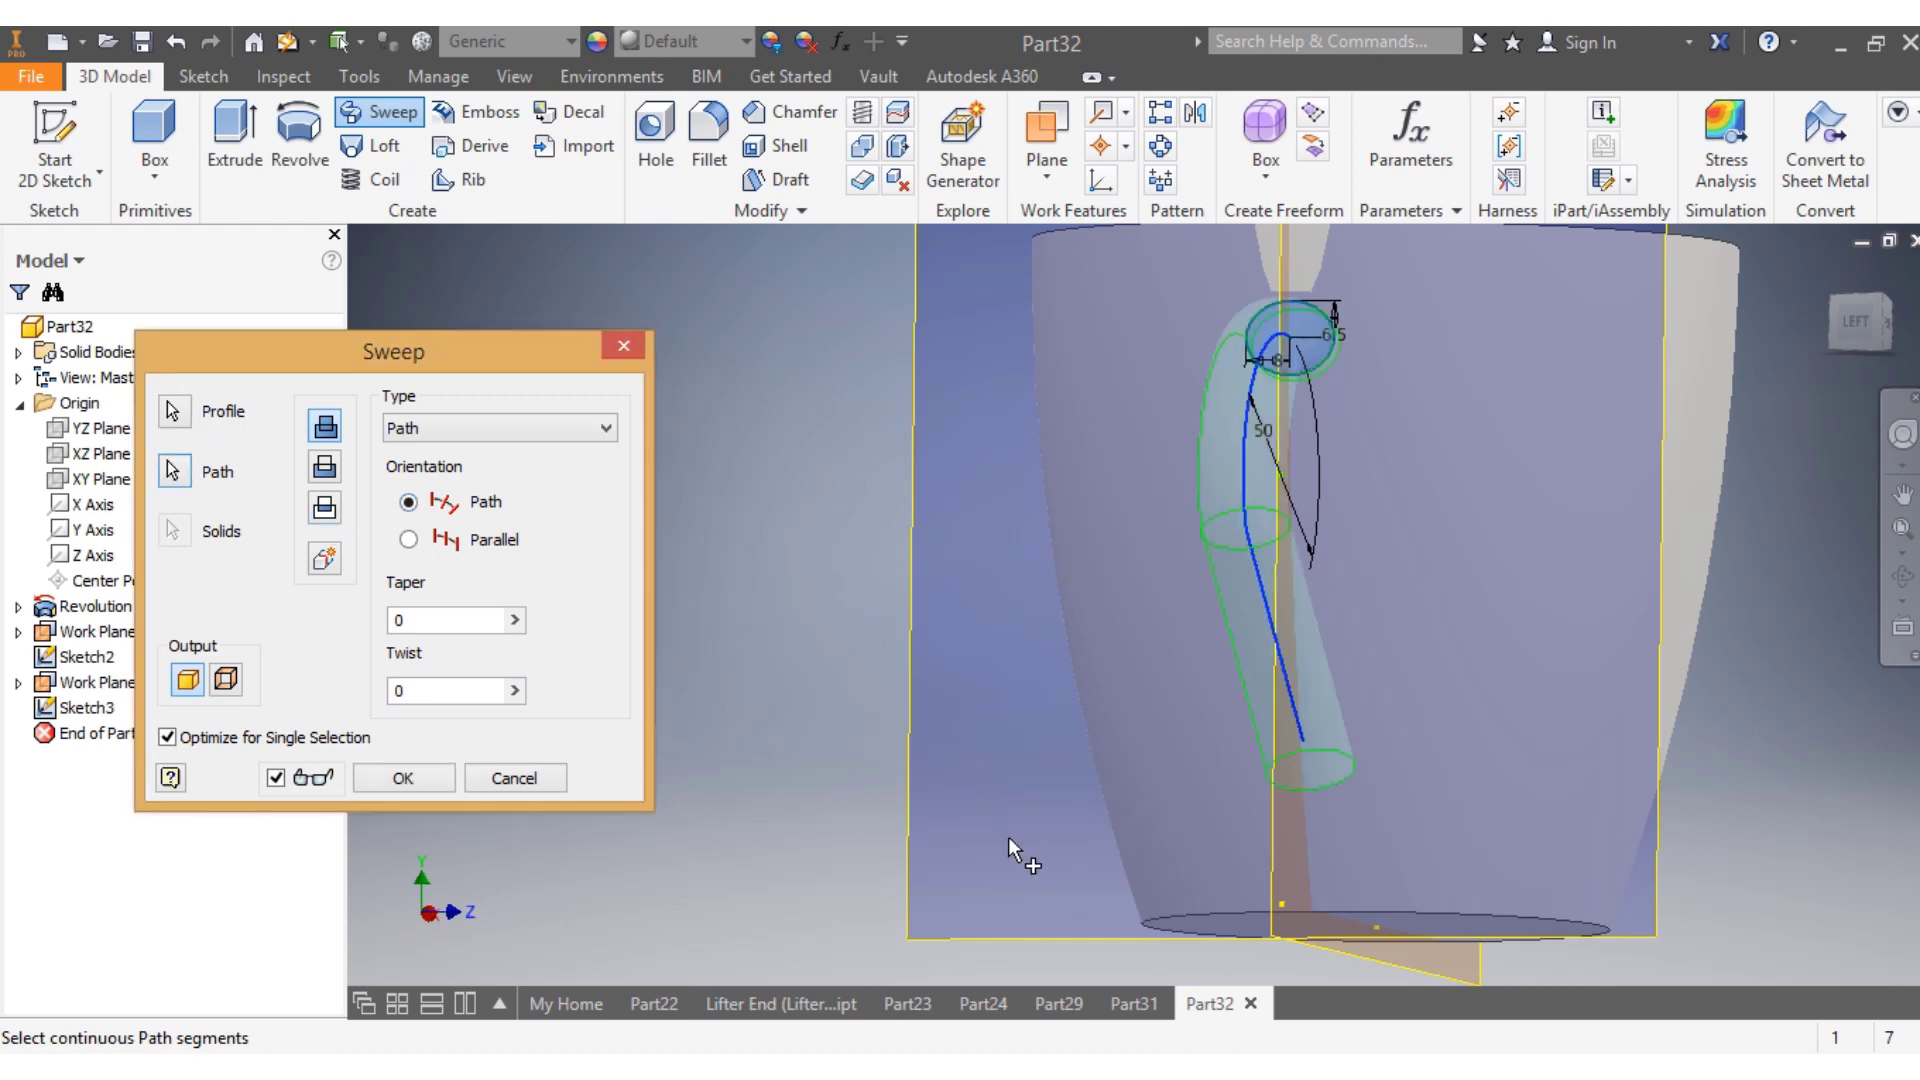
left_click(424, 782)
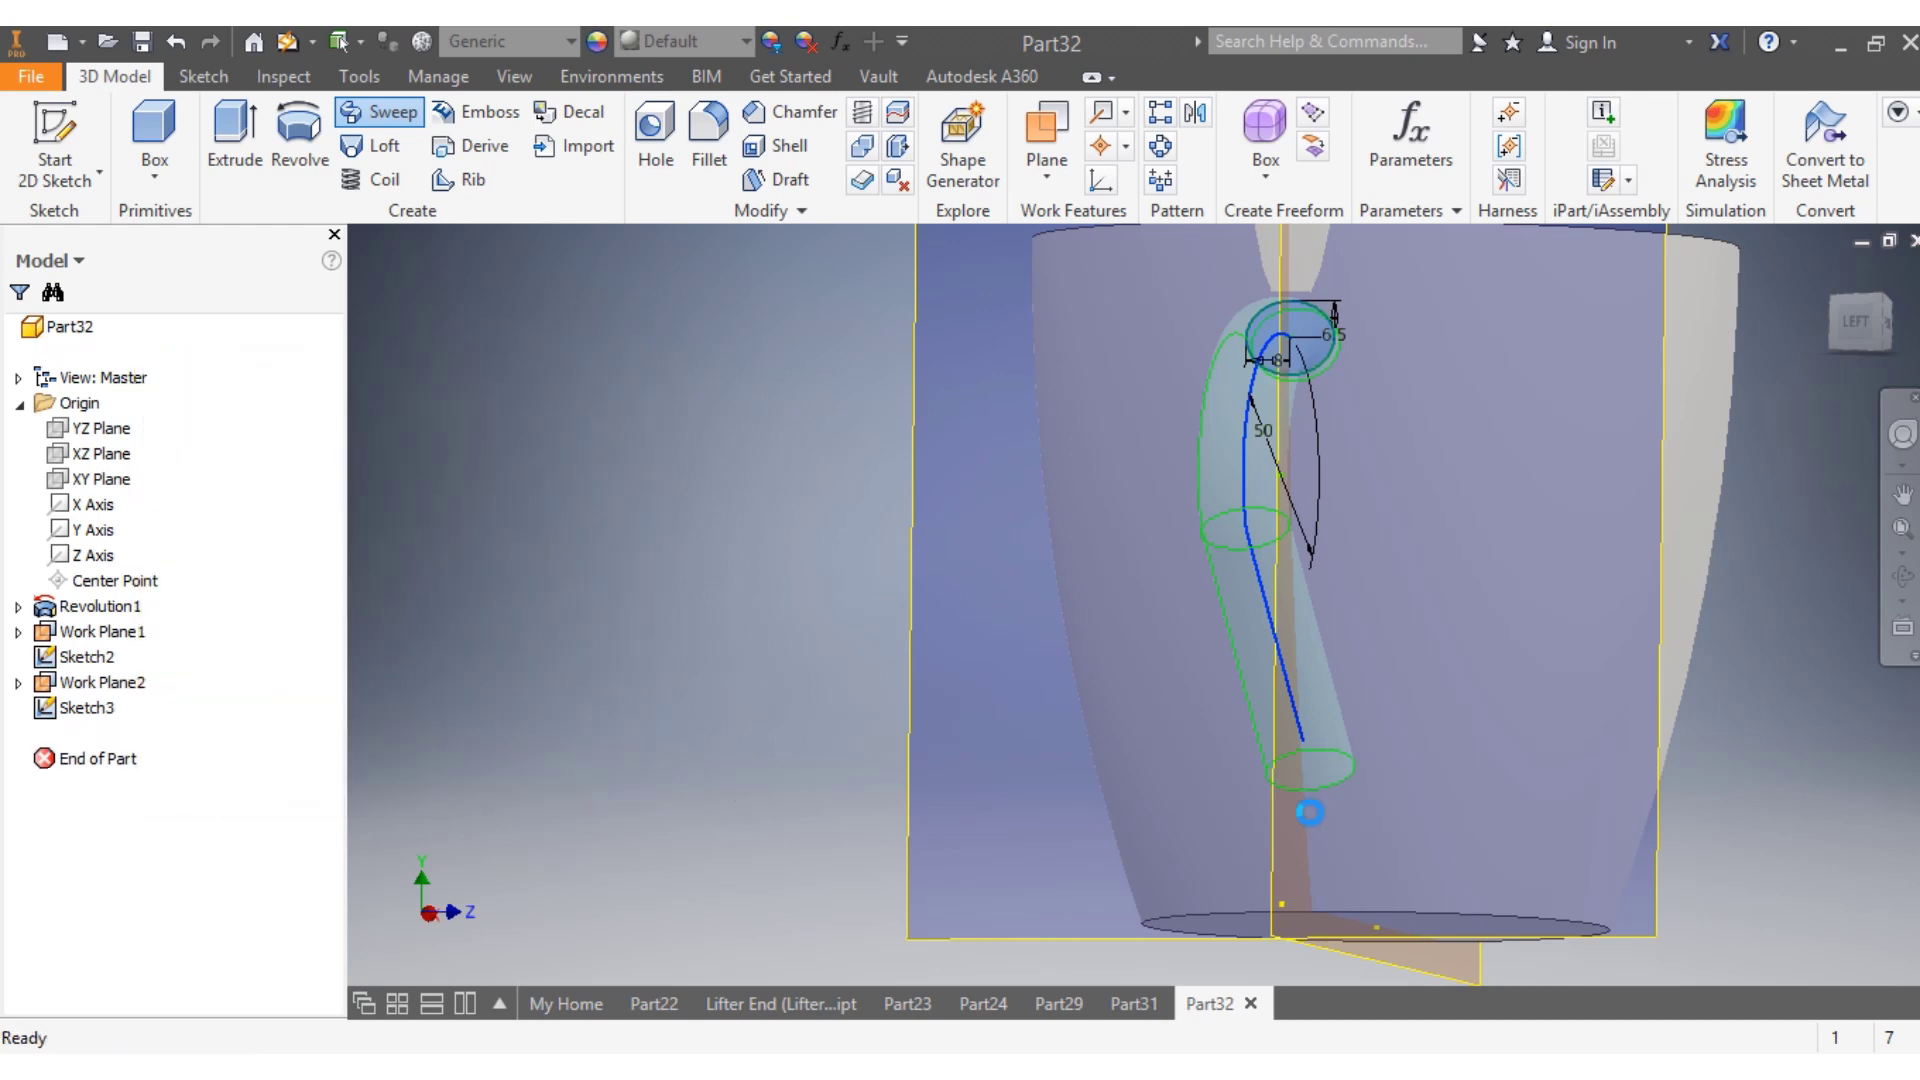
scroll(1308, 813, "down", 5)
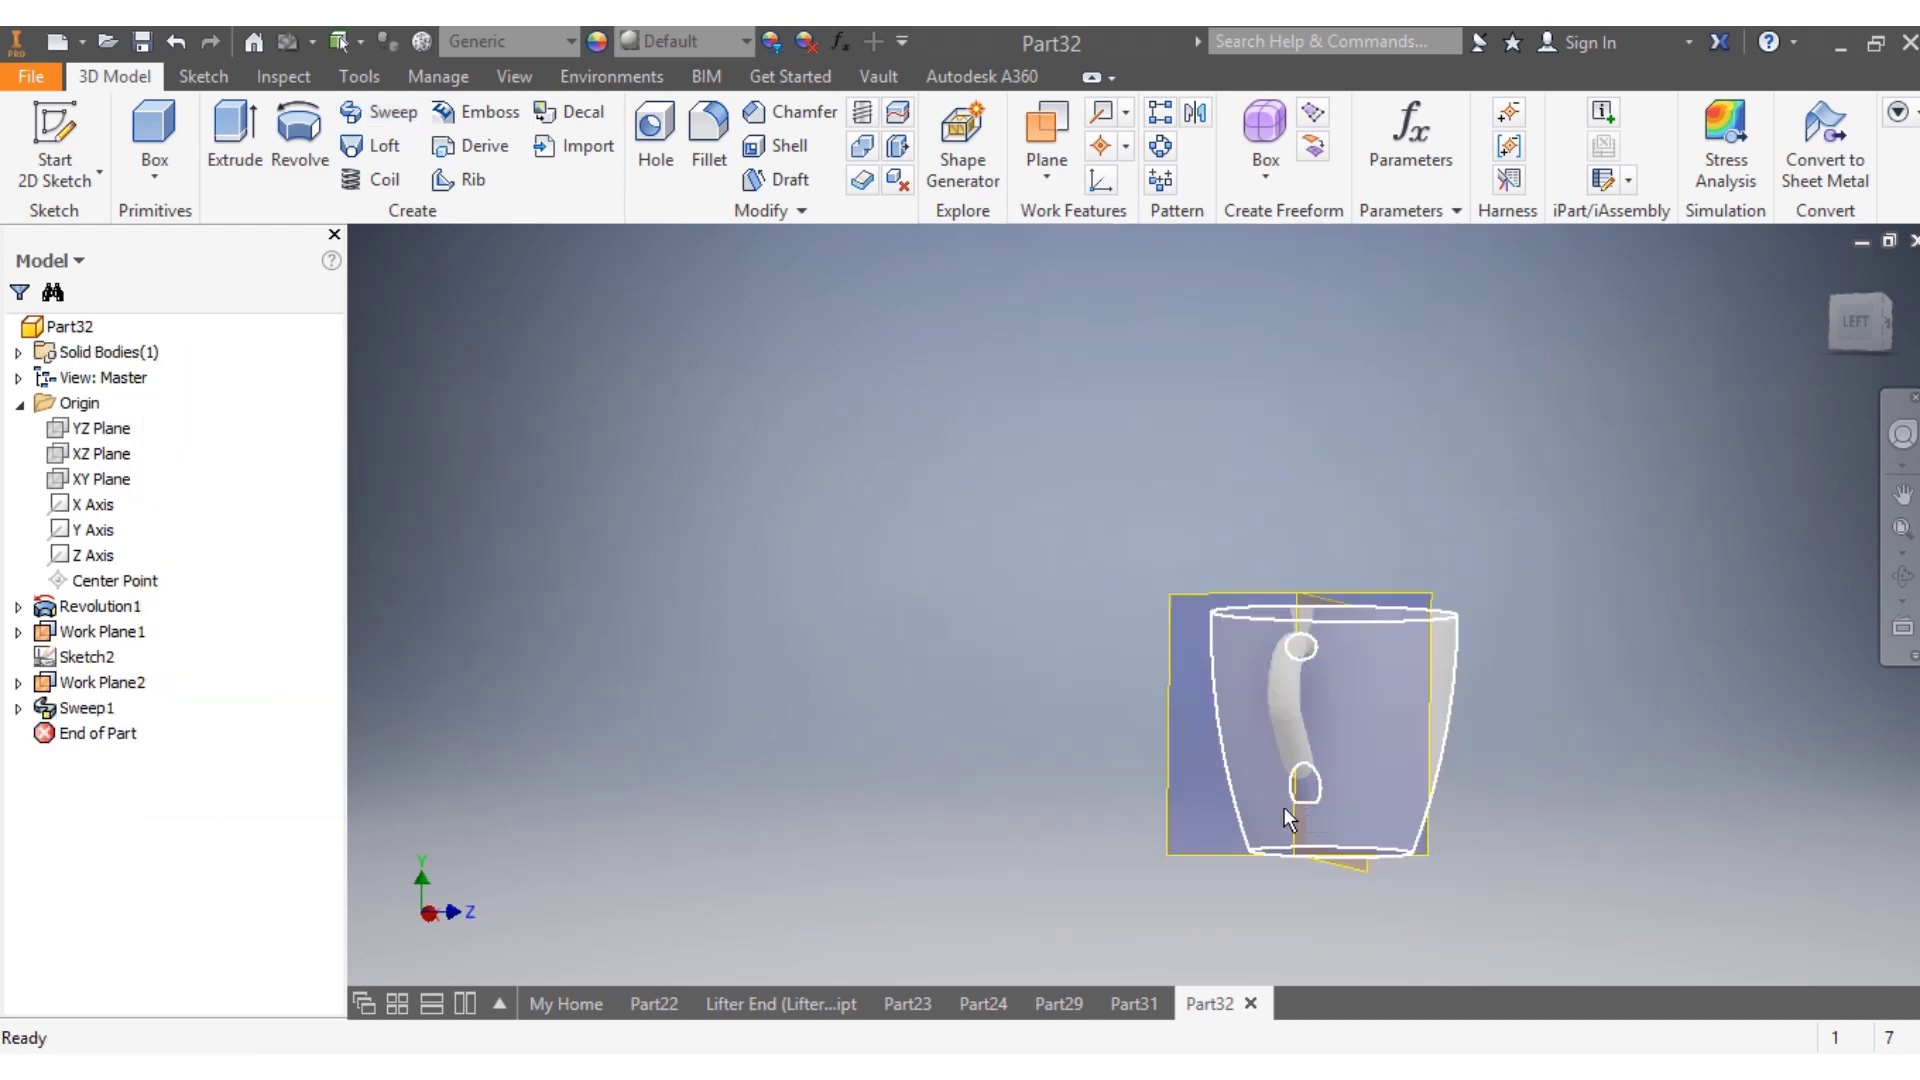
Hide Work Plane2 and Work Plane1 and frame the mug larger from the front
left_click(1845, 346)
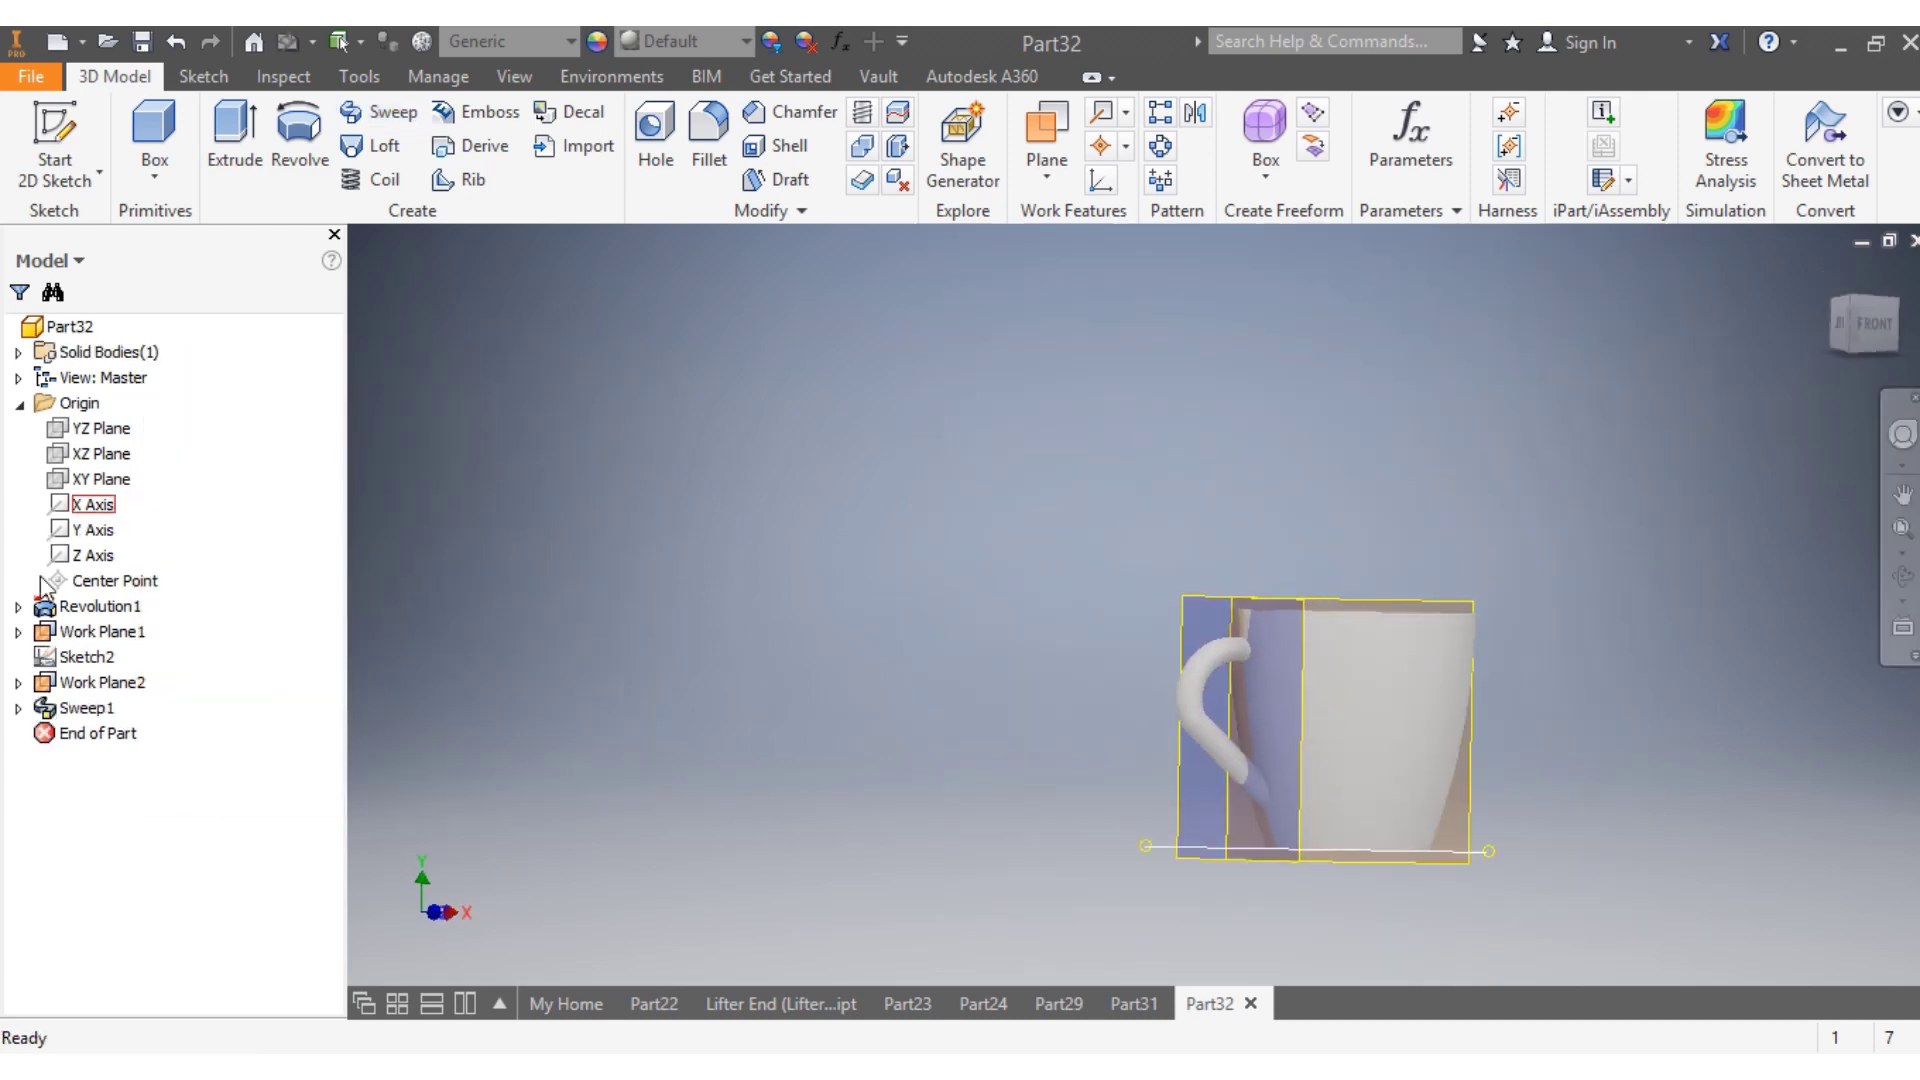
right_click(80, 690)
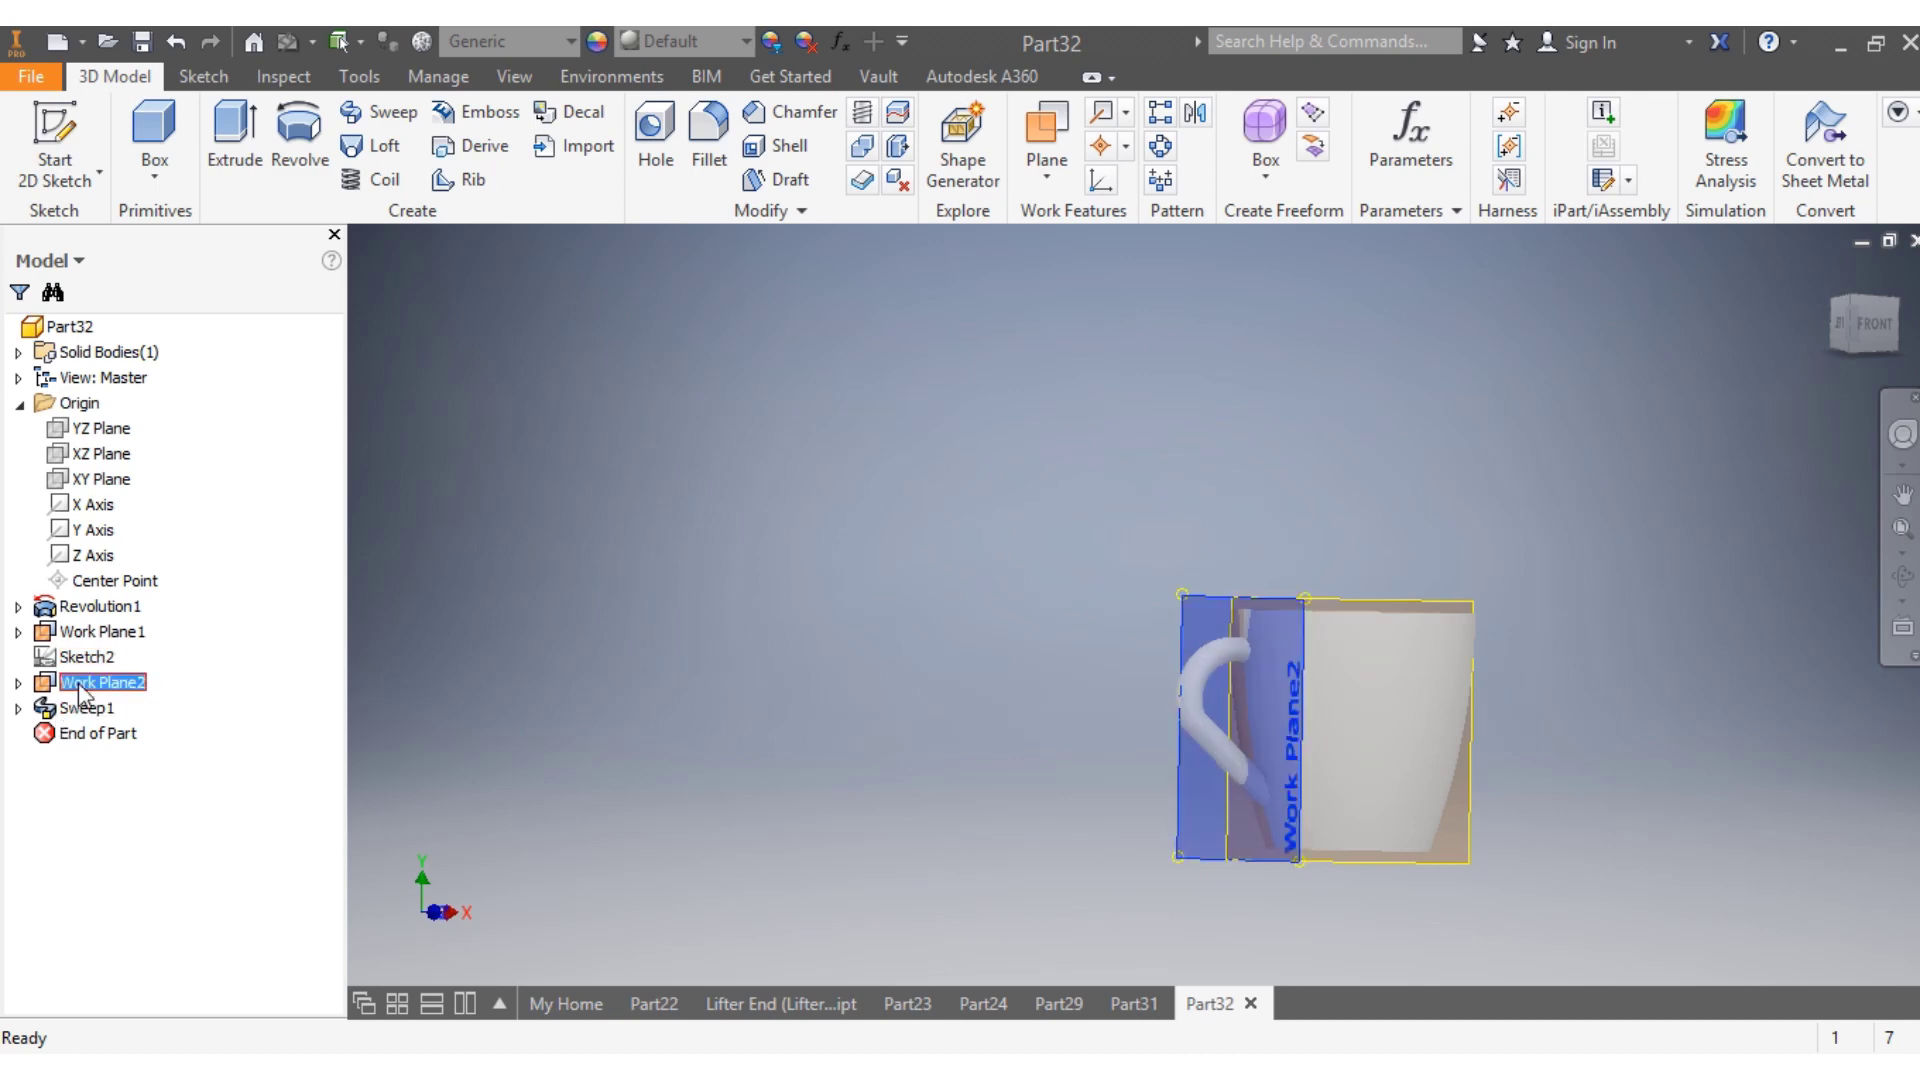
left_click(134, 630)
left_click(137, 630)
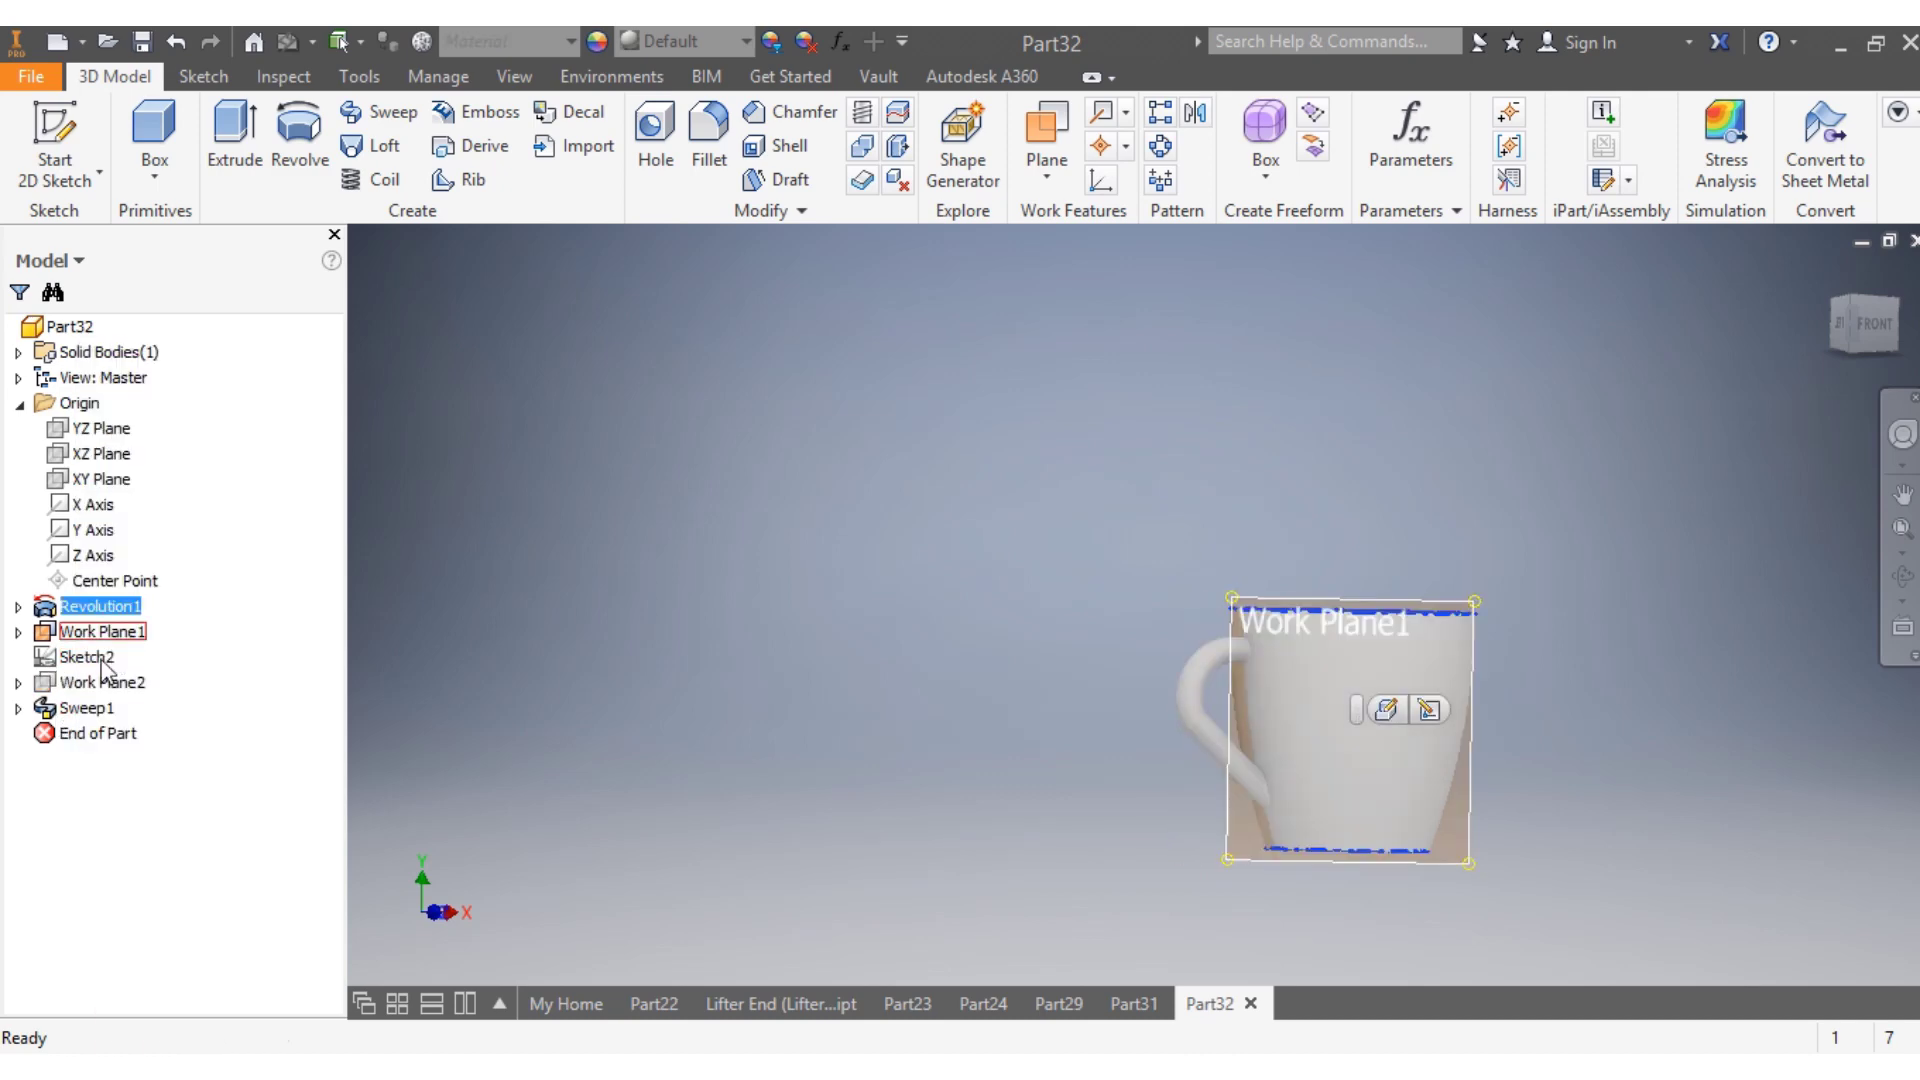
right_click(110, 638)
left_click(165, 613)
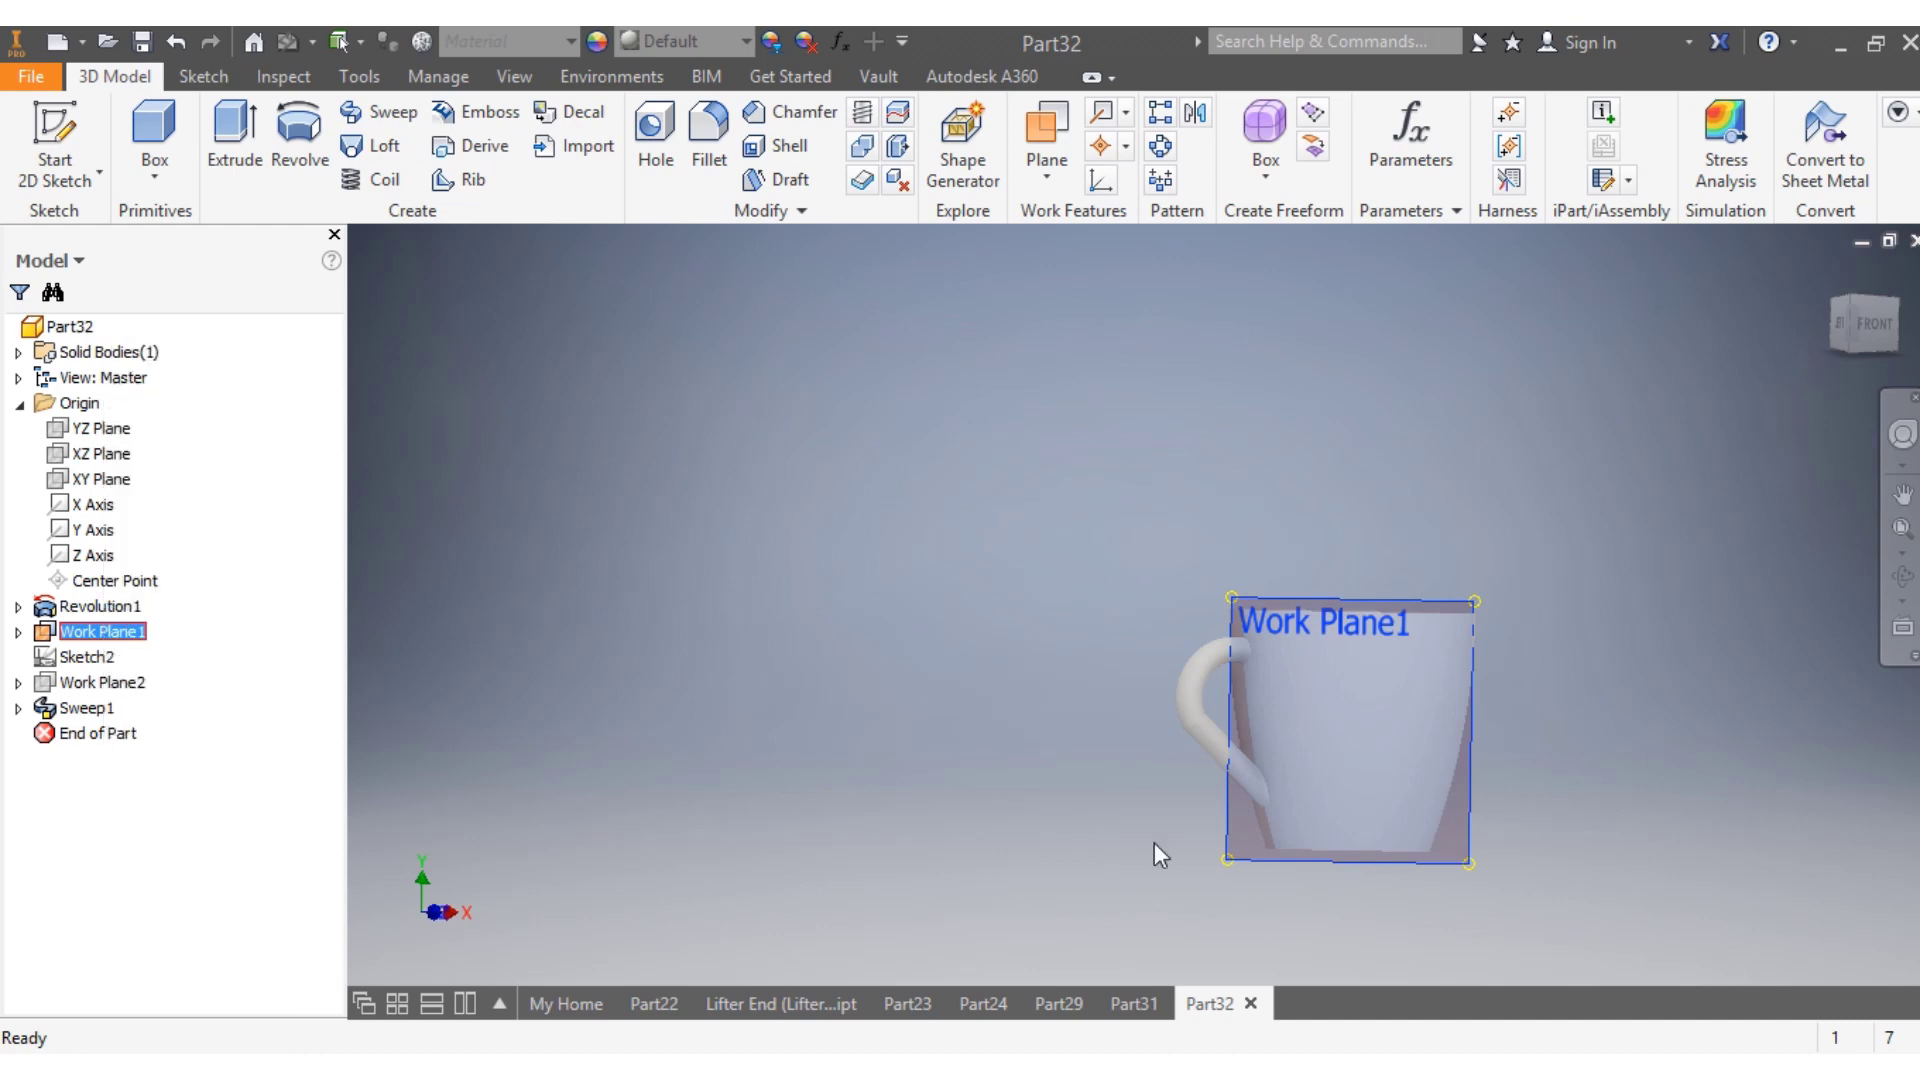
scroll(1779, 907, "up", 4)
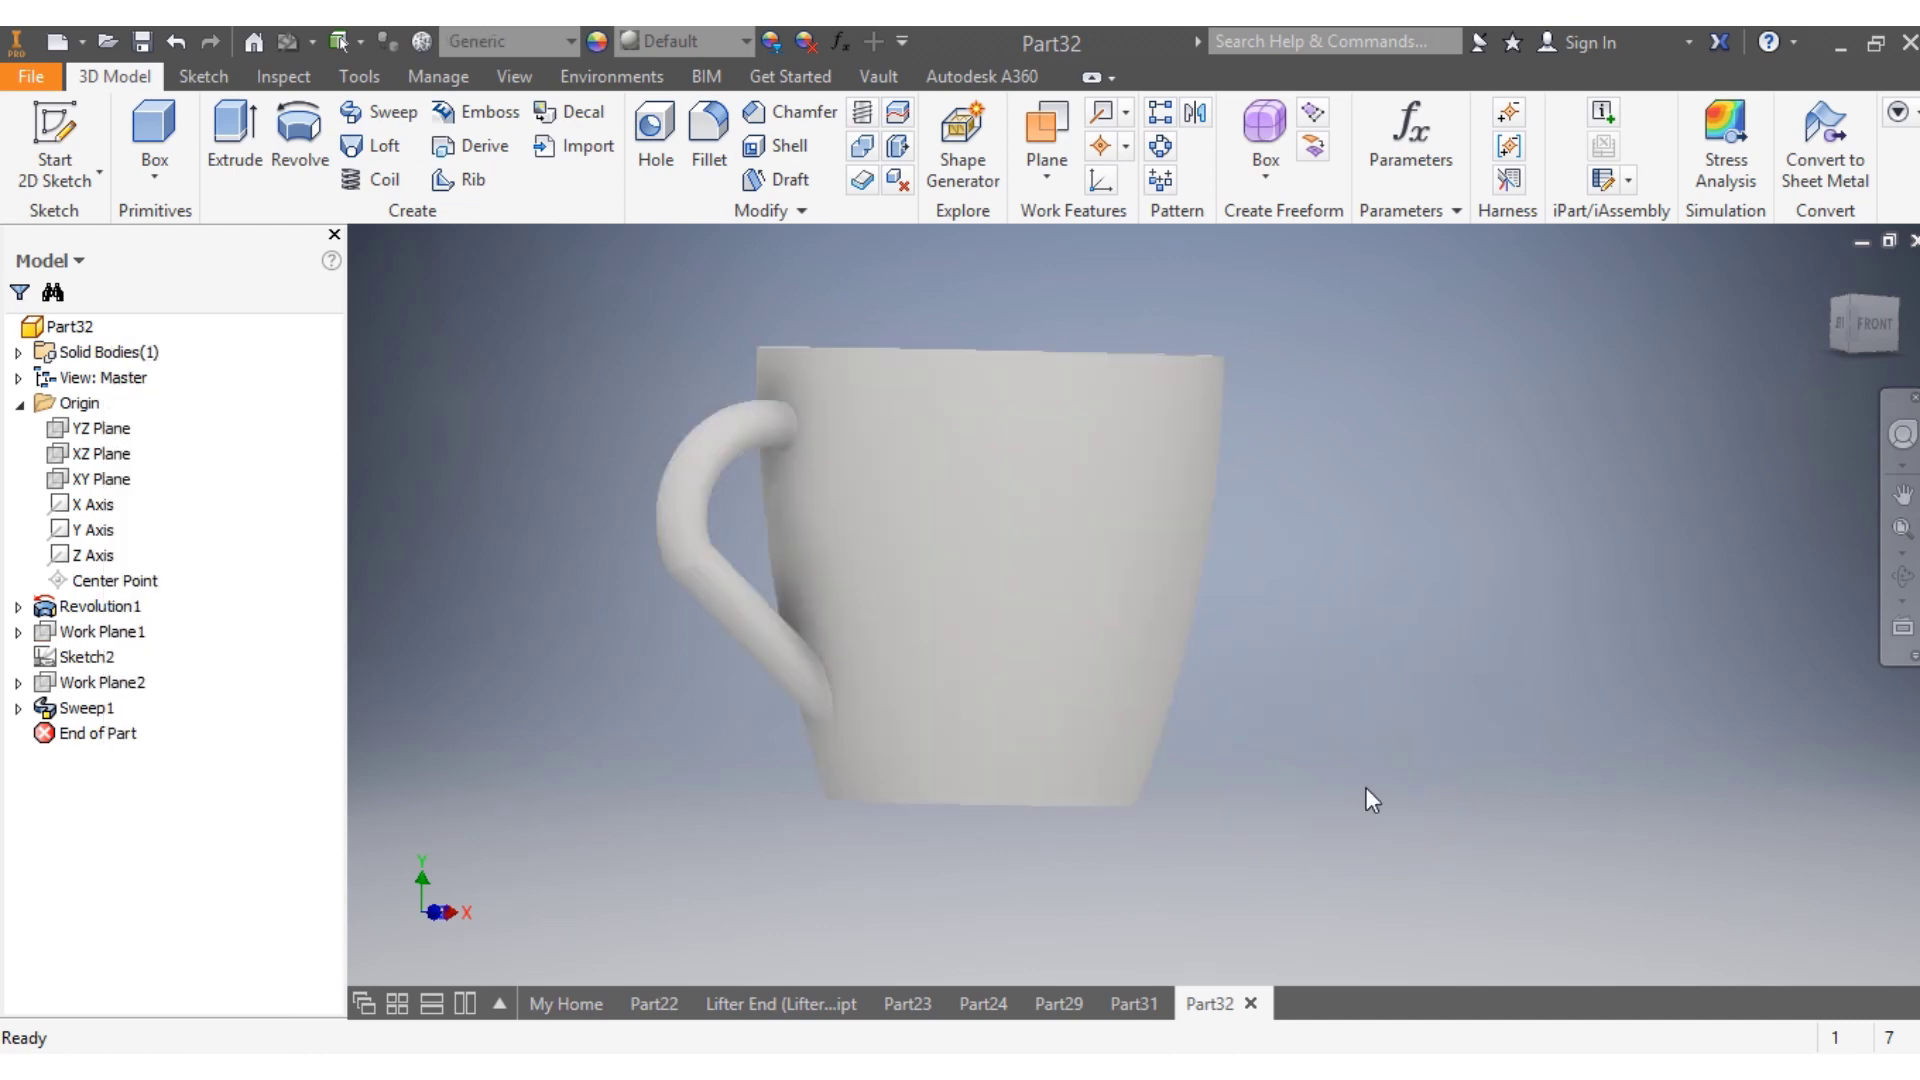
left_click(1863, 330)
middle_click_drag(1328, 545, 745, 660, "shift")
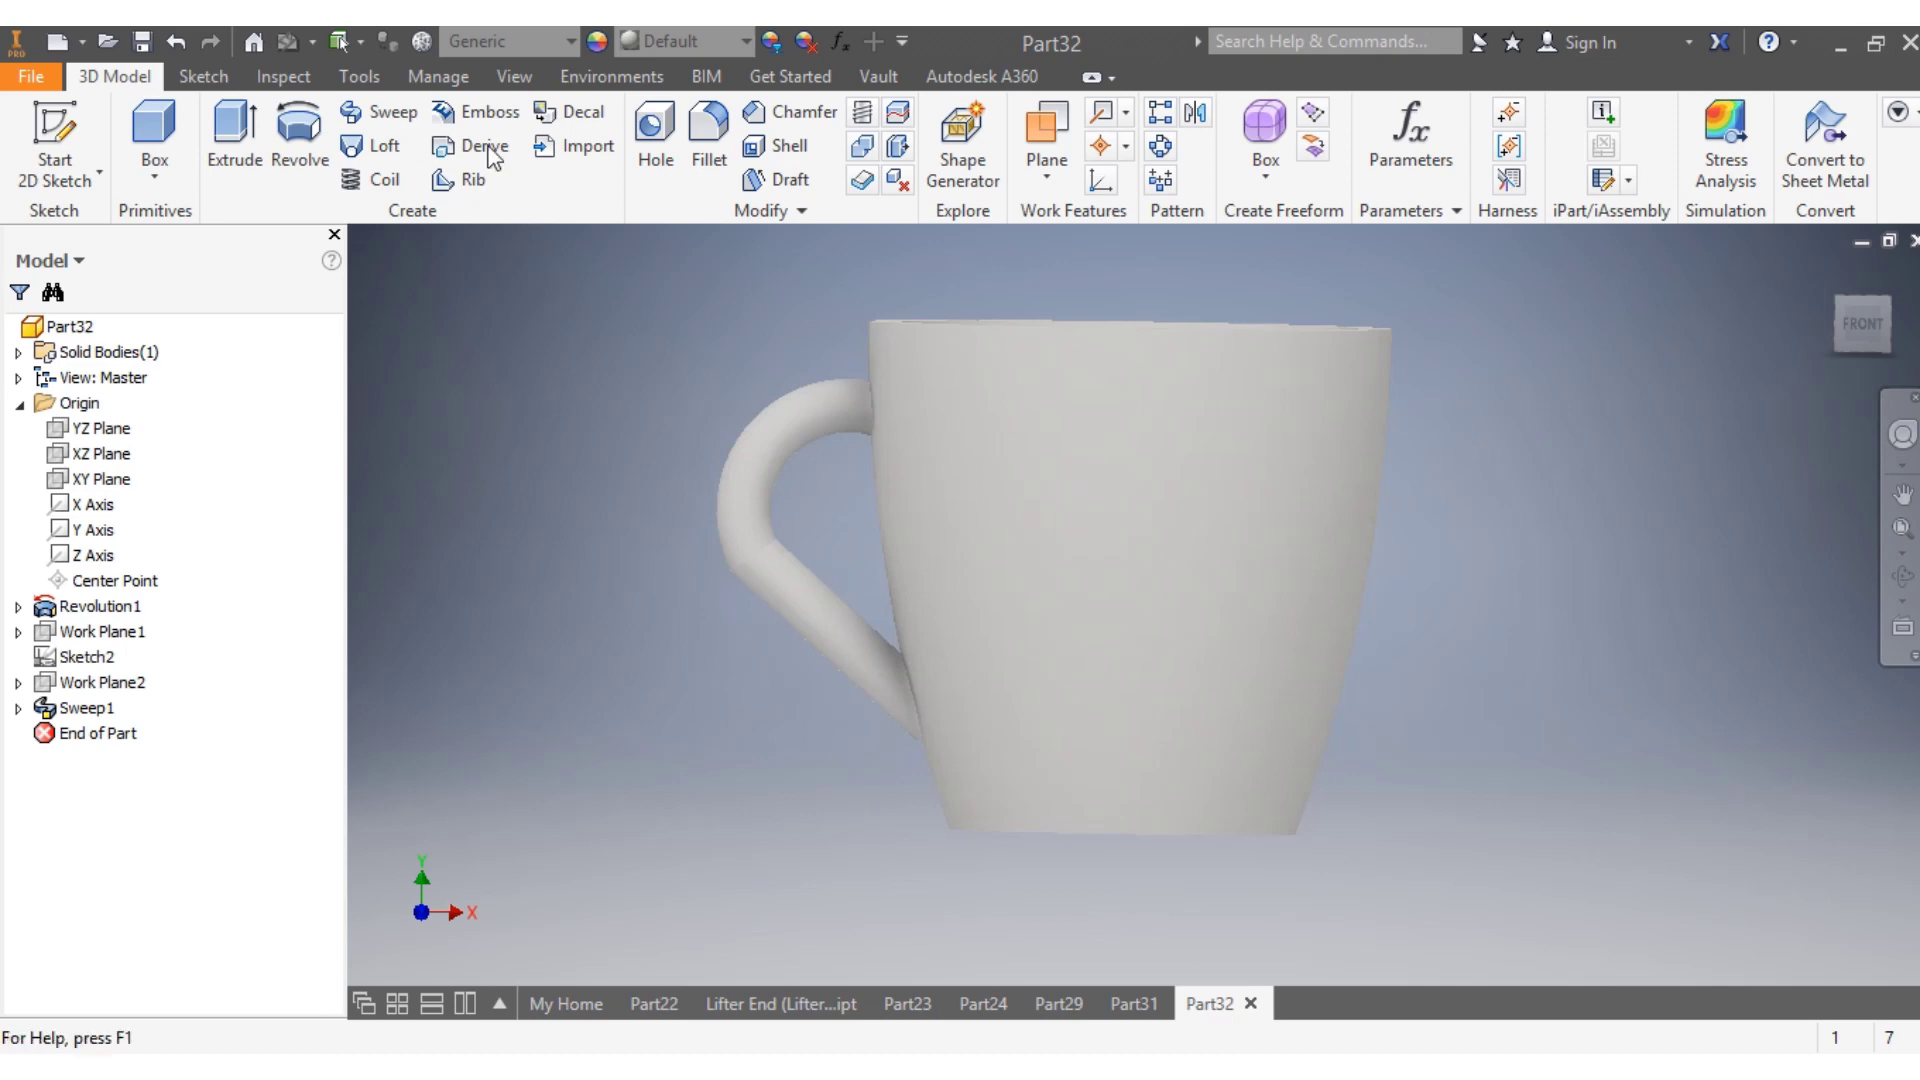
Apply Silicon Nitride from the material list and orbit to look into the shiny mug
left_click(567, 46)
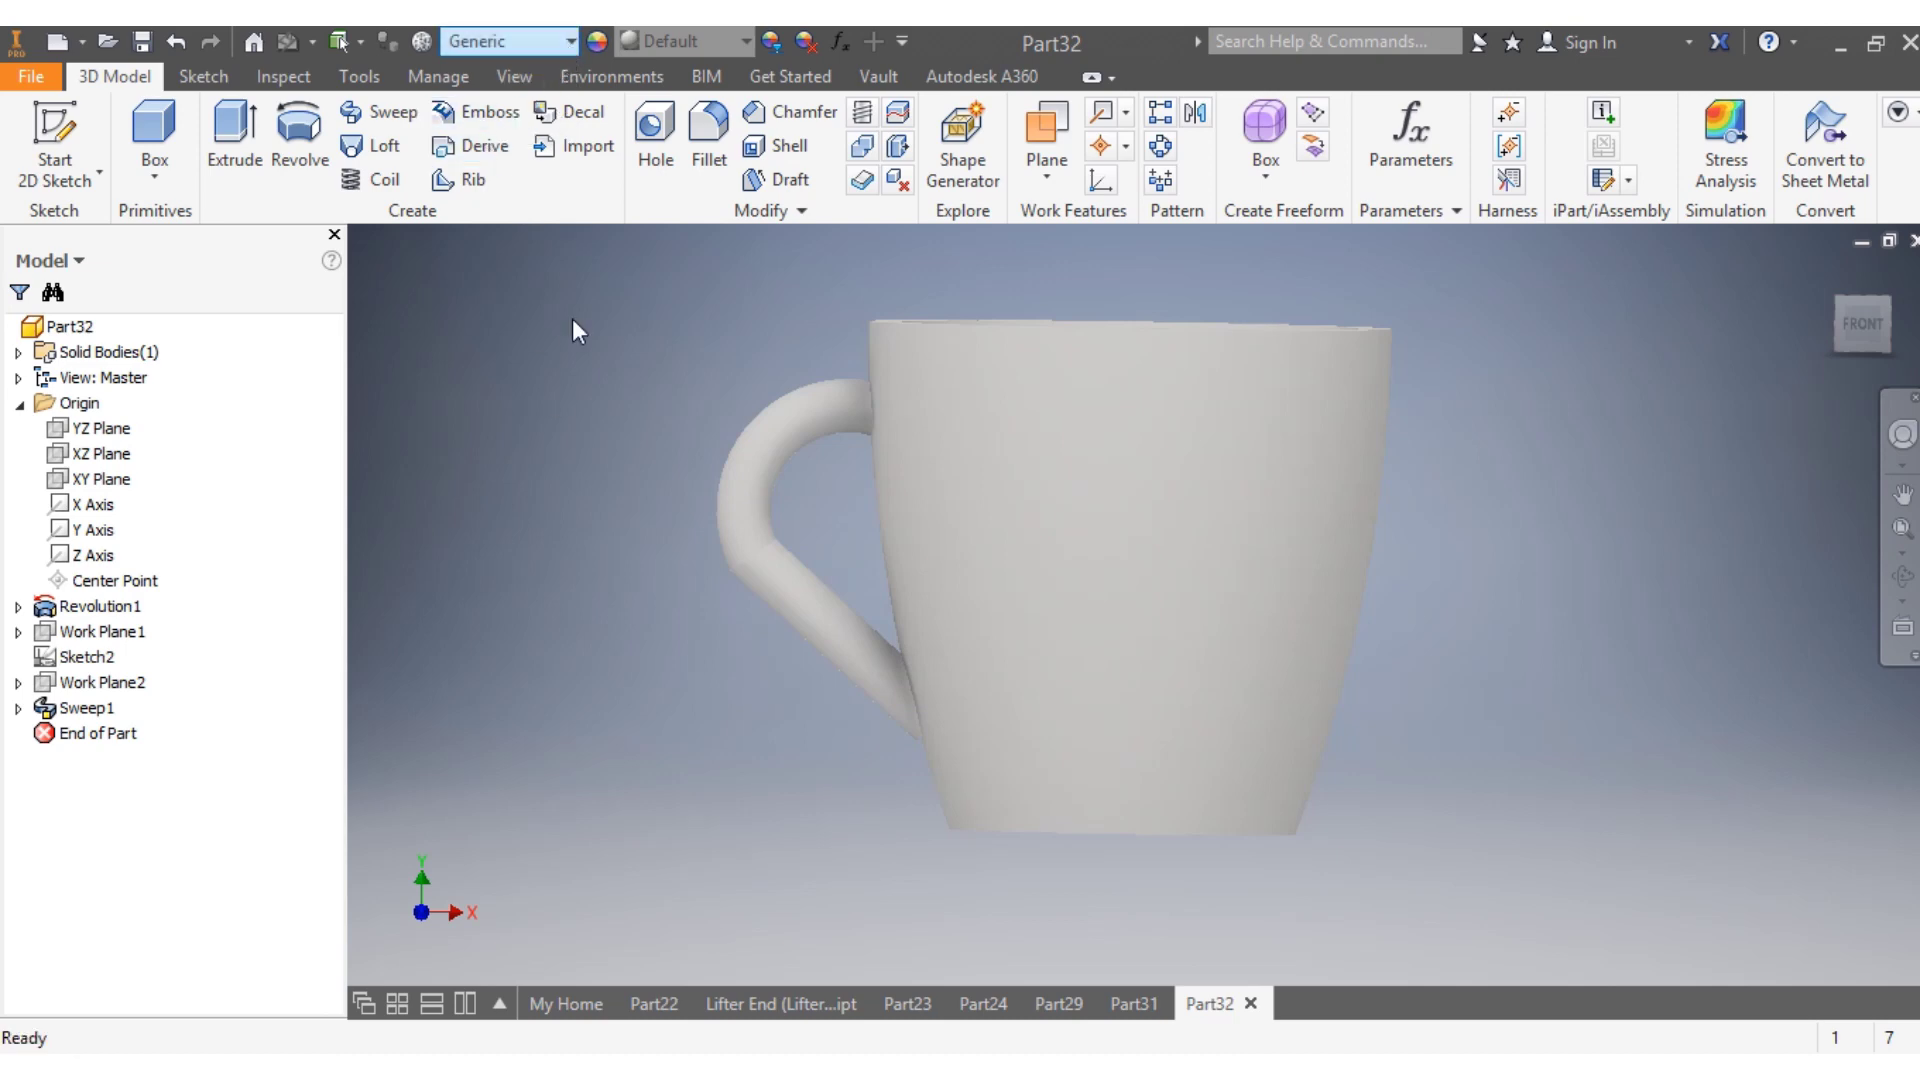
scroll(550, 426, "up", 2)
scroll(550, 440, "up", 2)
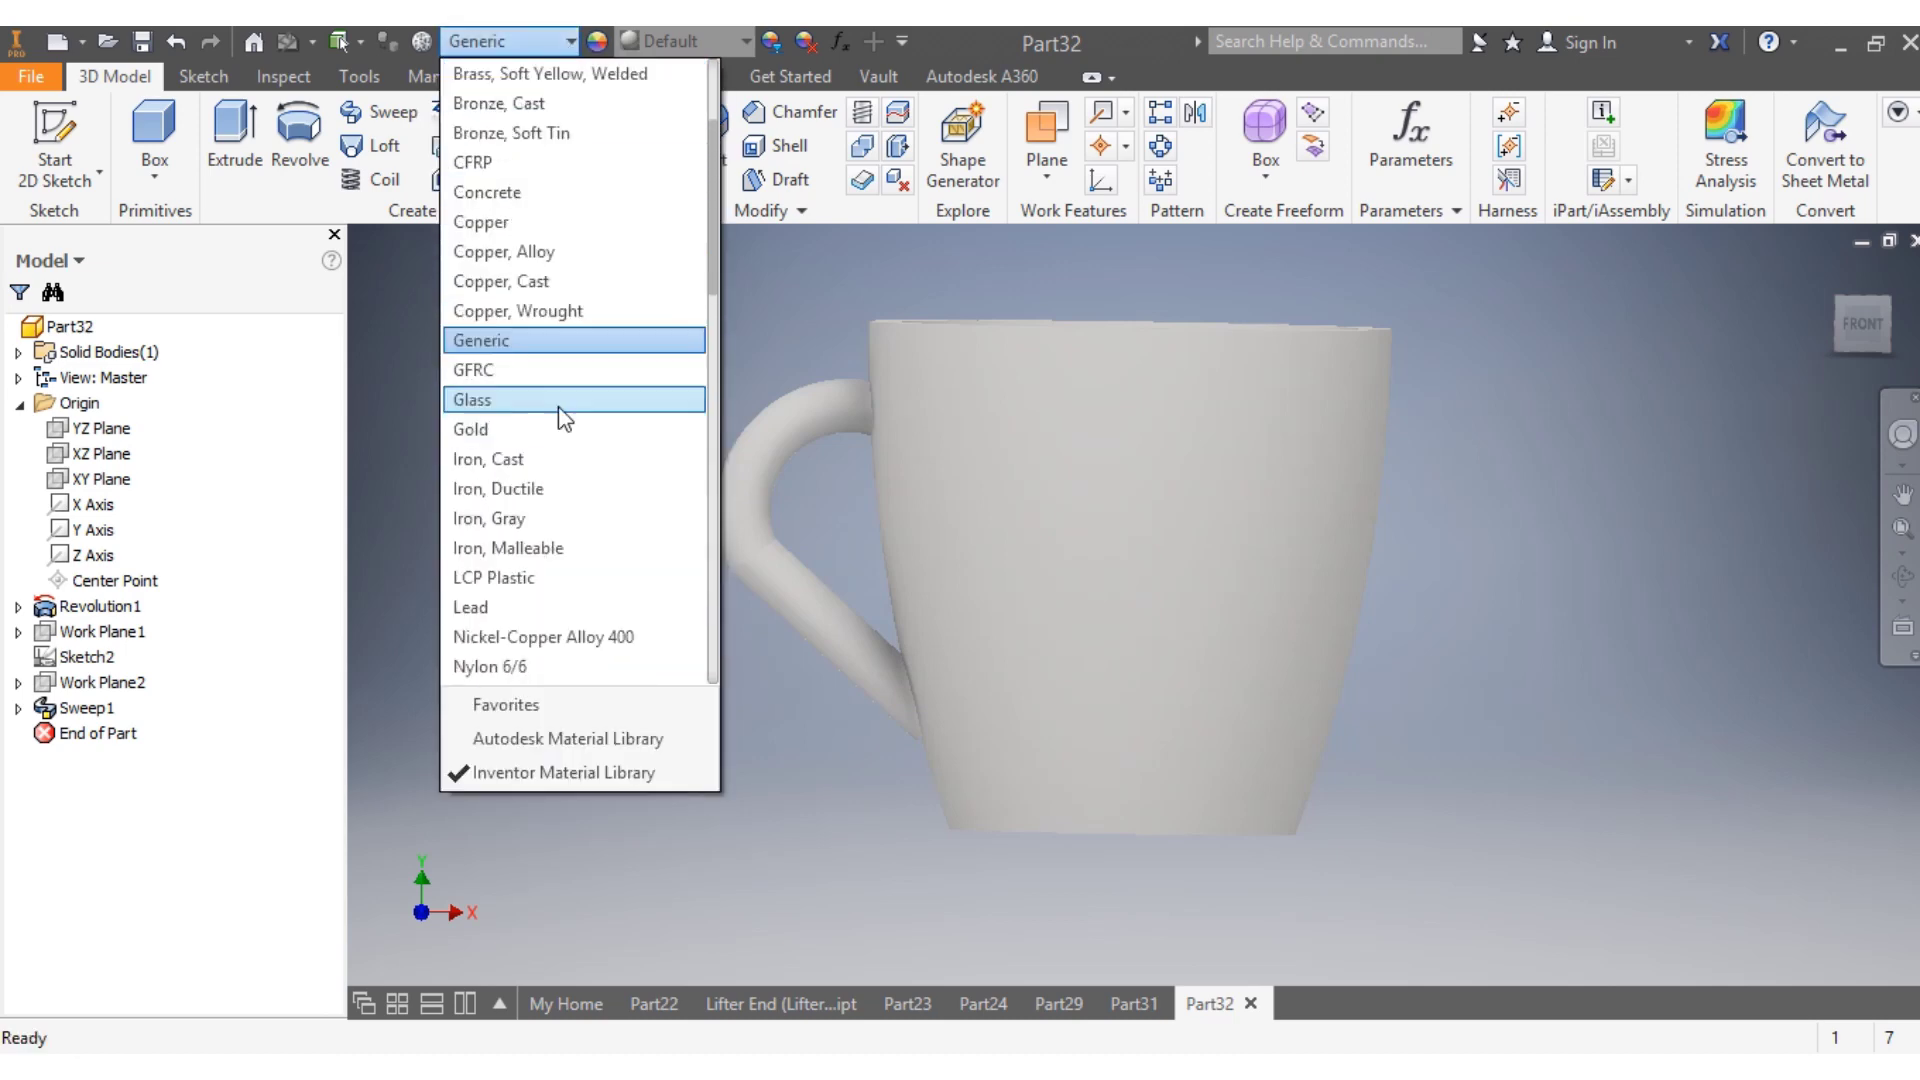
scroll(550, 484, "down", 10)
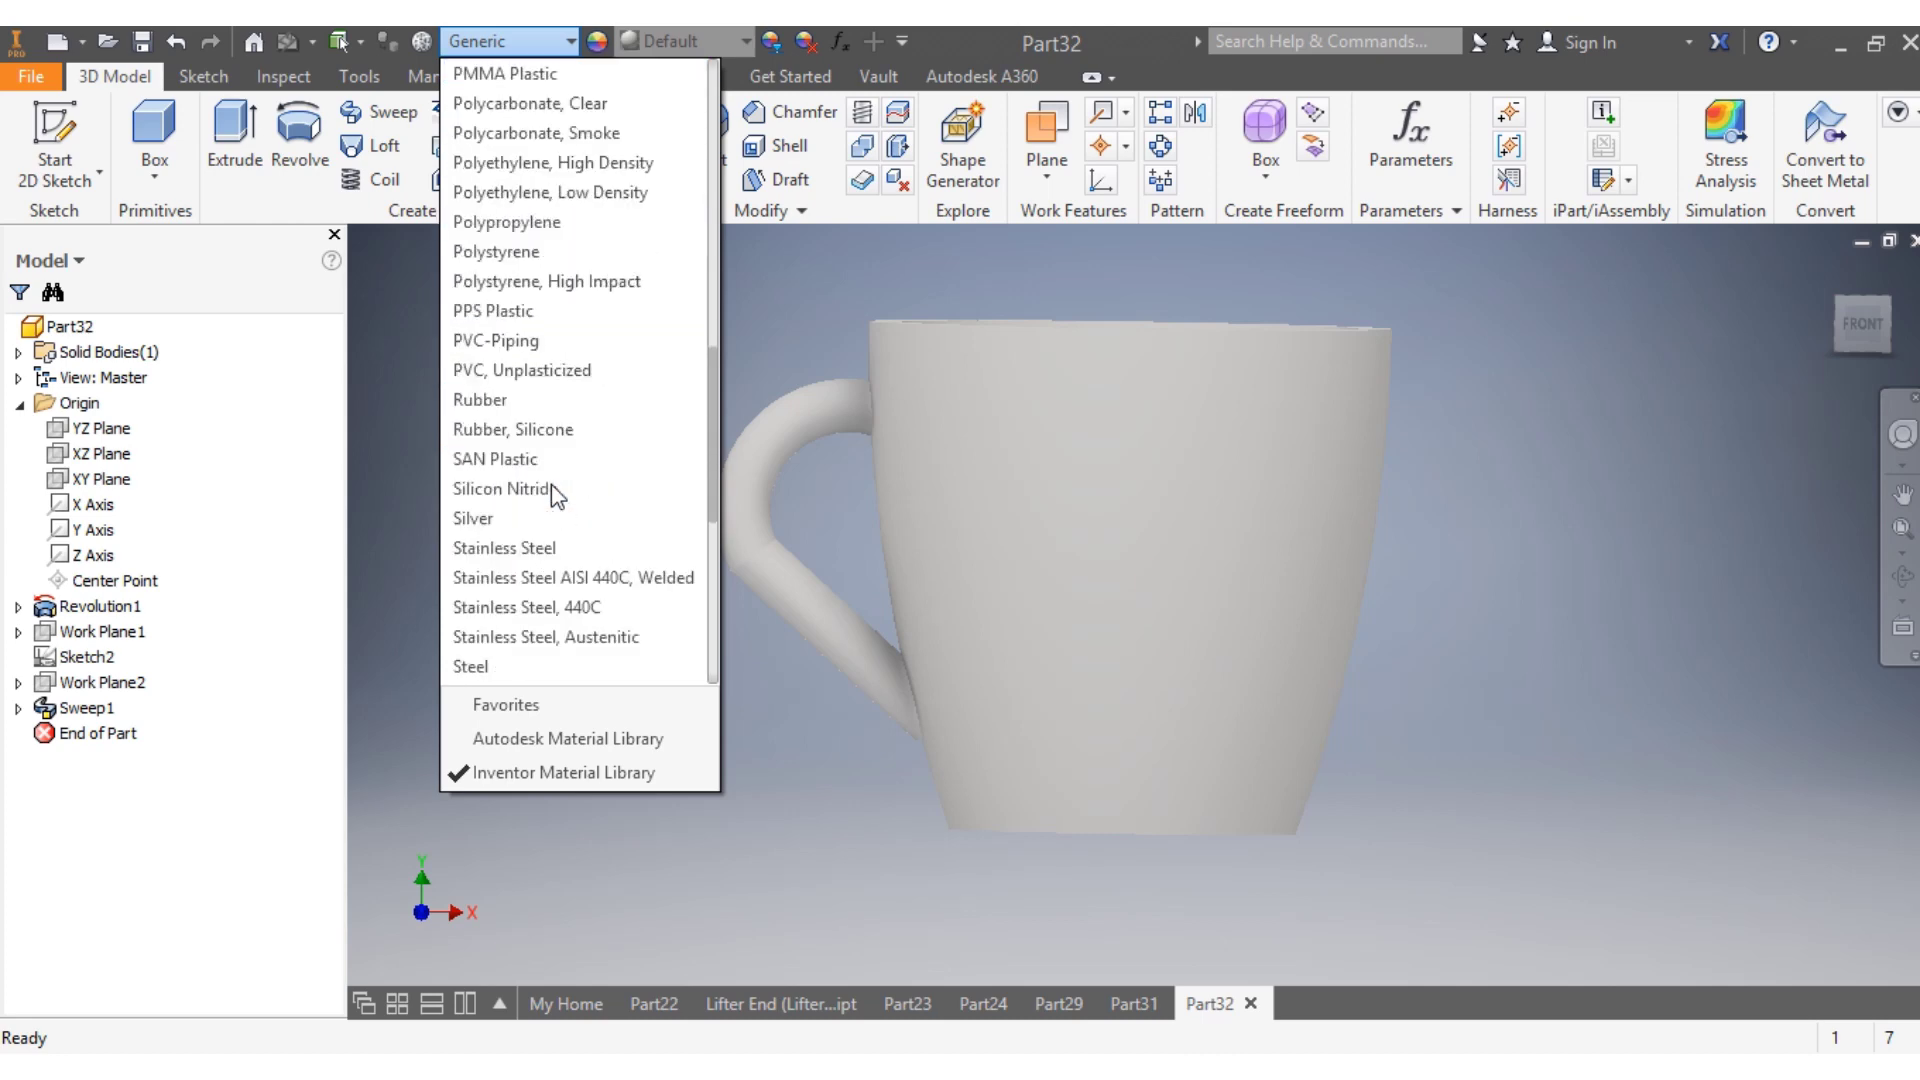
left_click(558, 494)
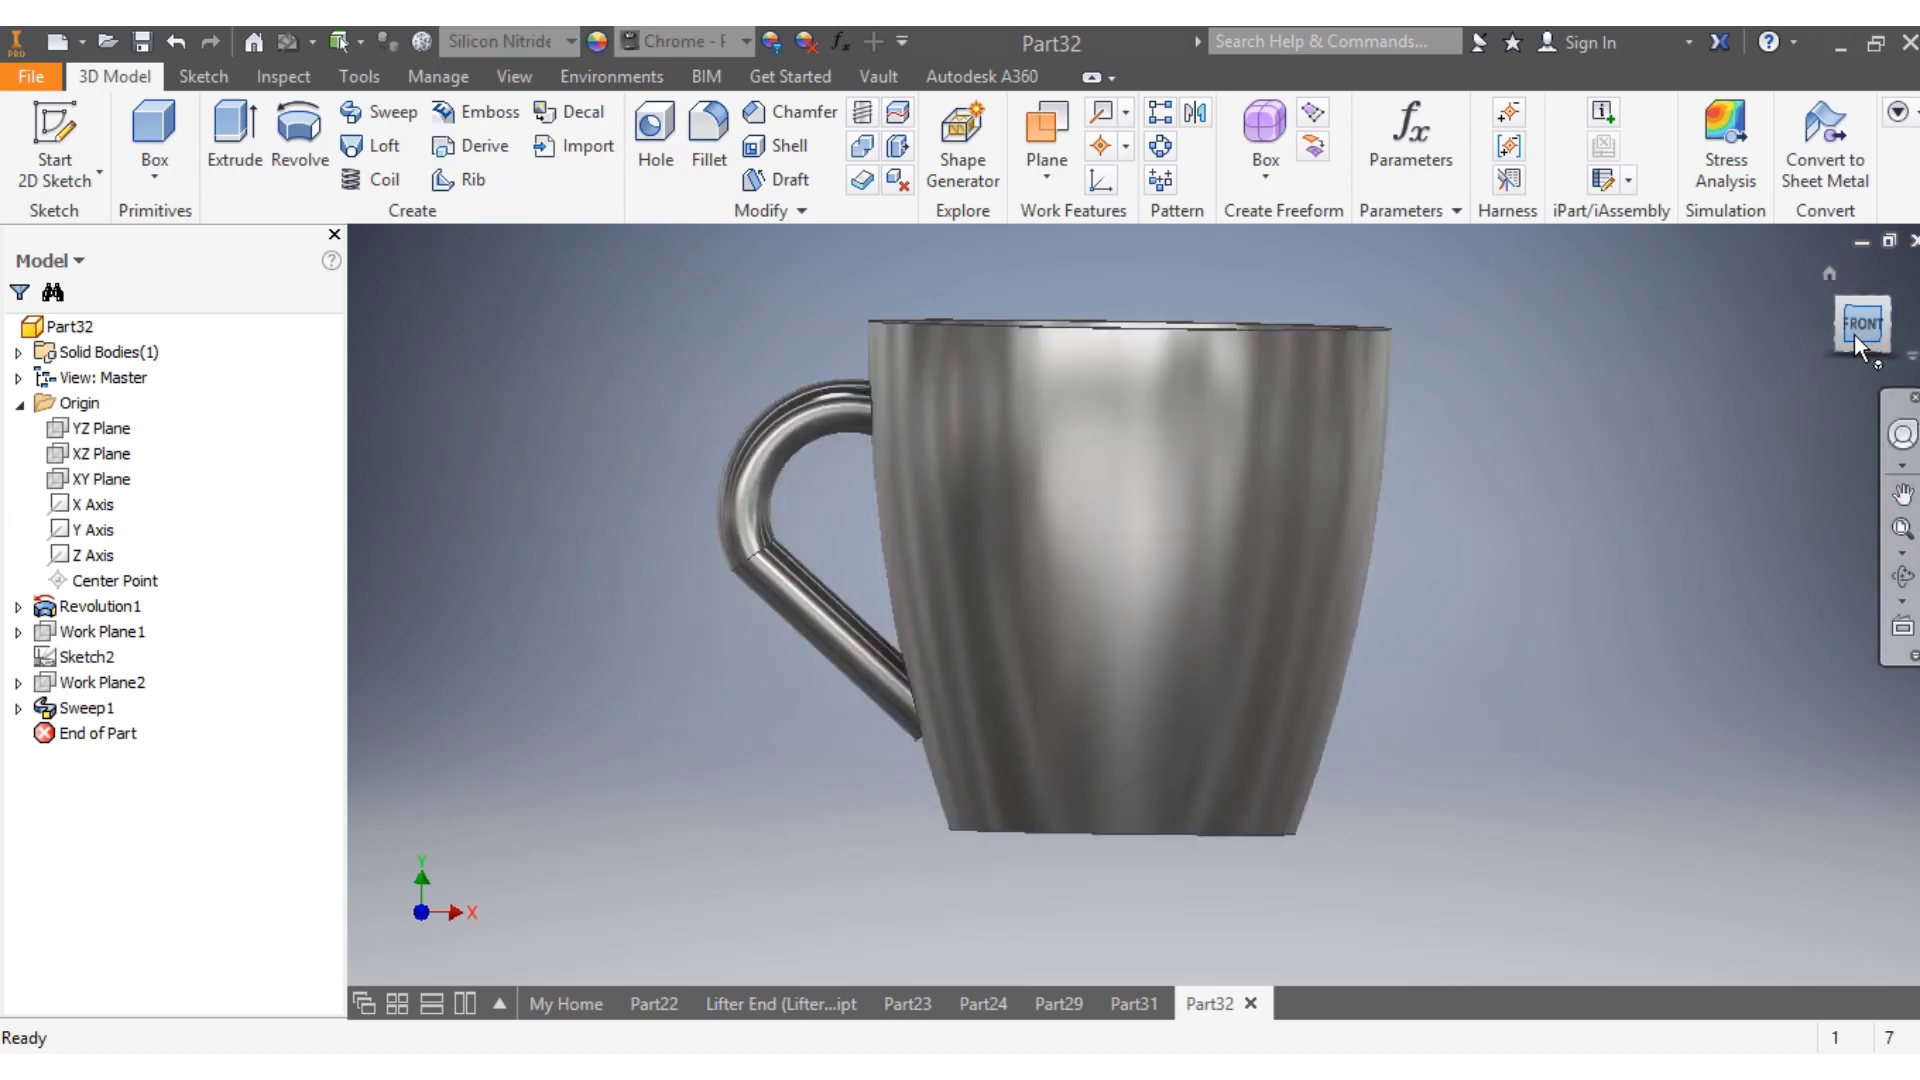
mouse_move(1858, 345)
left_mouse_down()
mouse_move(1850, 420)
mouse_move(1800, 460)
left_mouse_up()
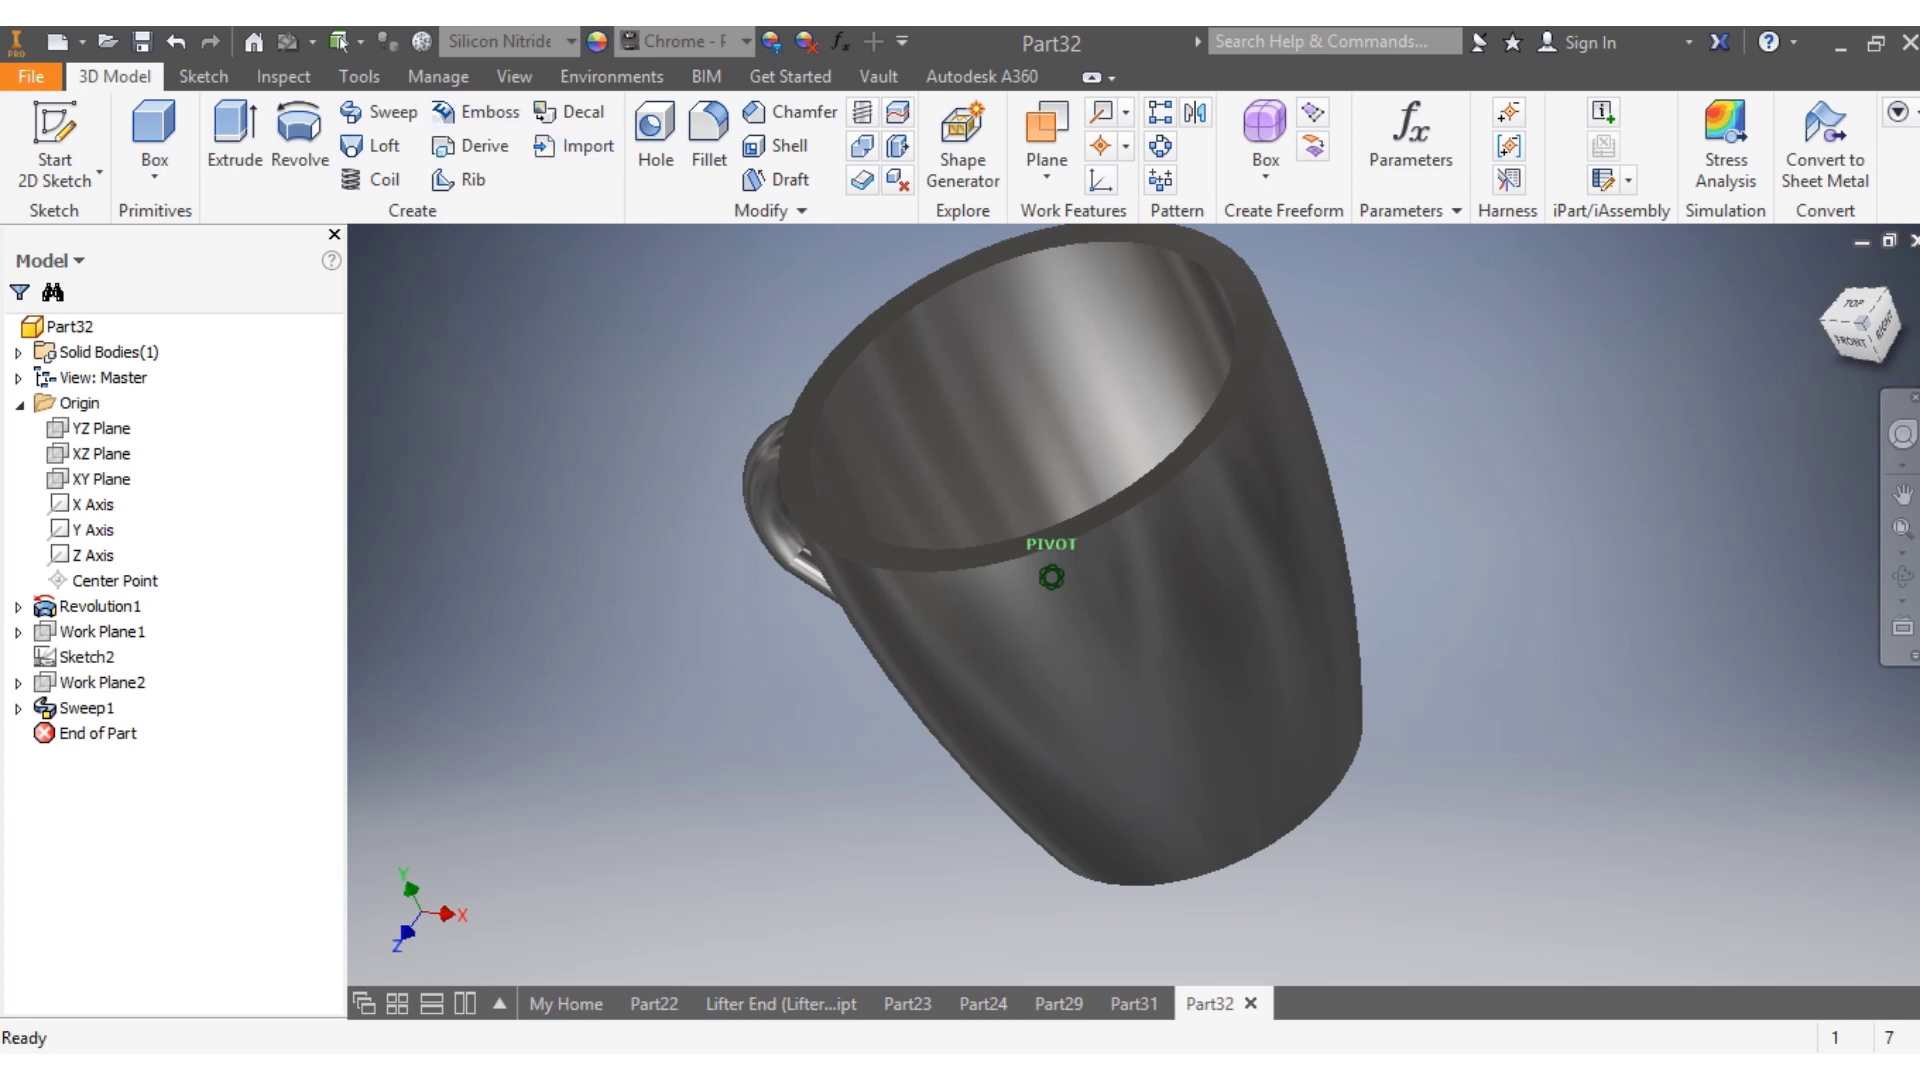
Round the mug's outer rim edge with a fillet, creating Fillet1
key("F5")
scroll(1148, 556, "up", 3)
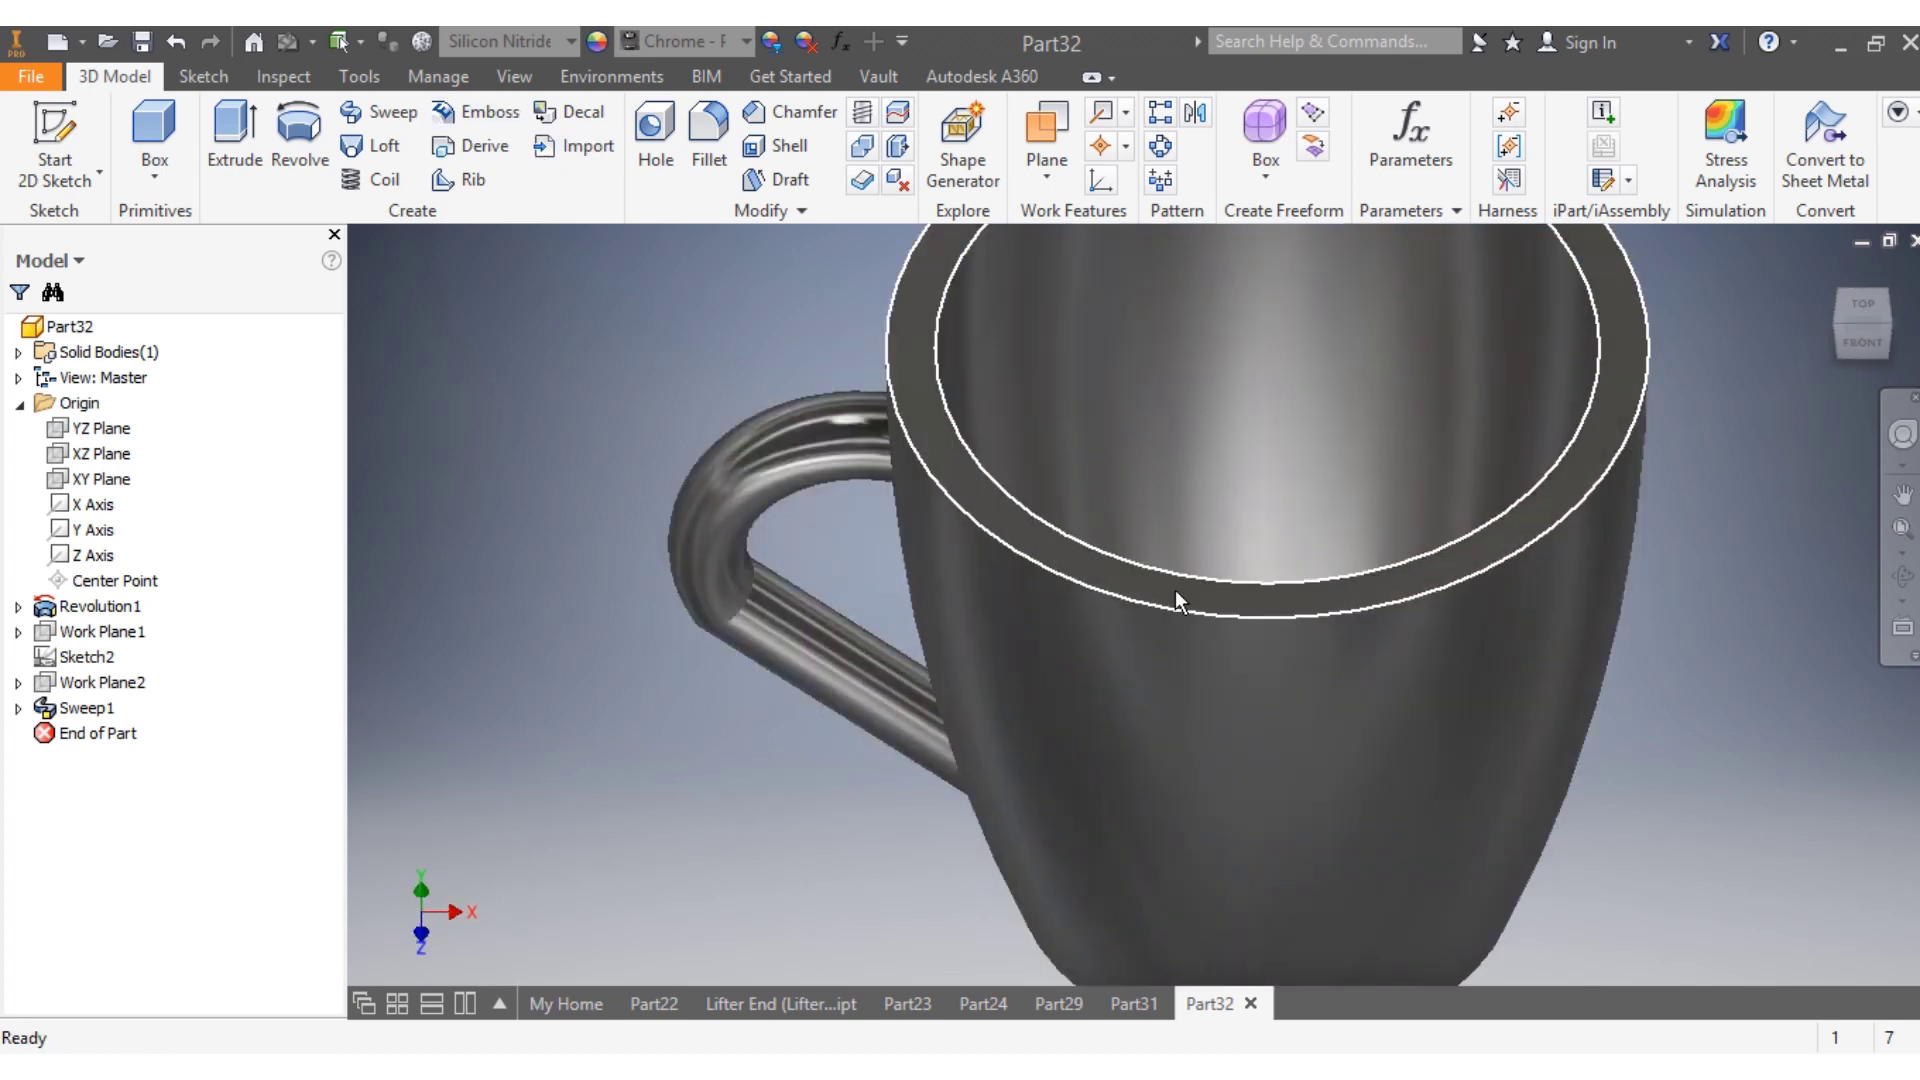
left_click(1174, 594)
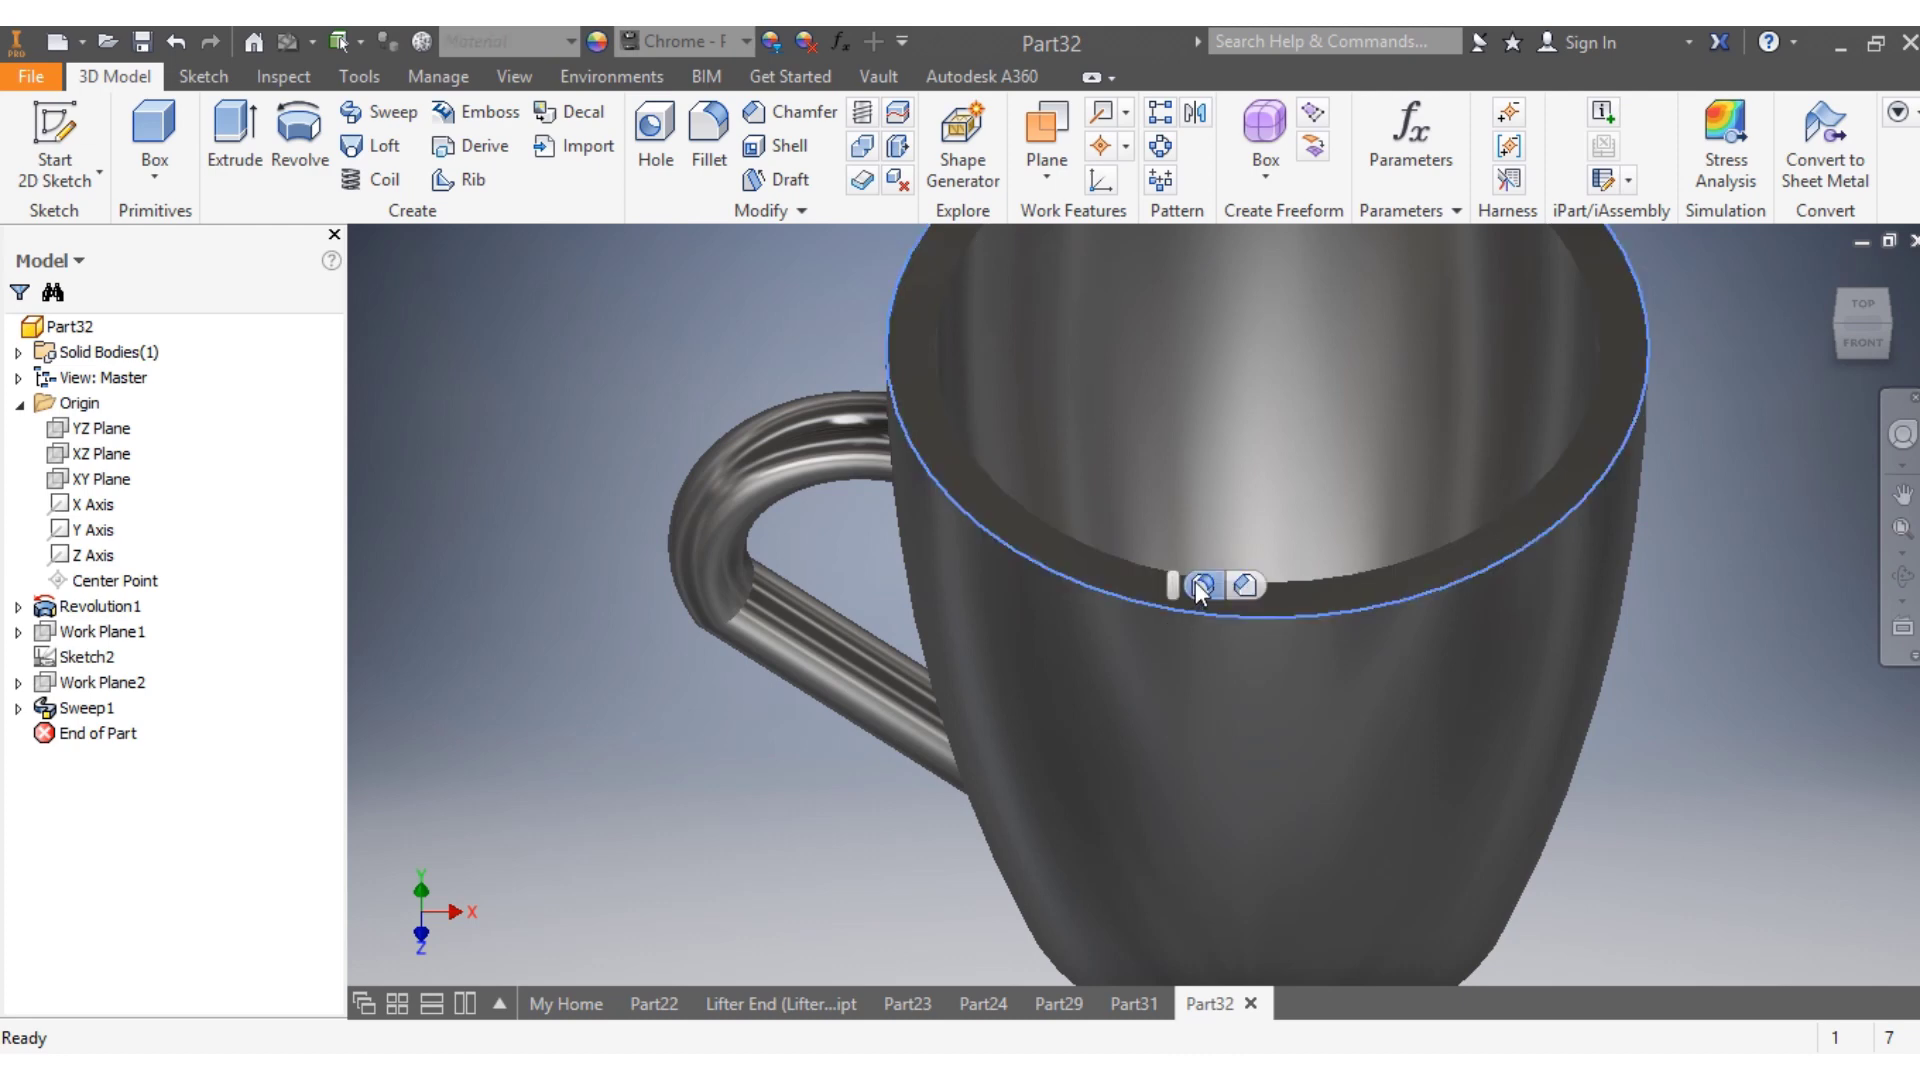
left_click(1200, 584)
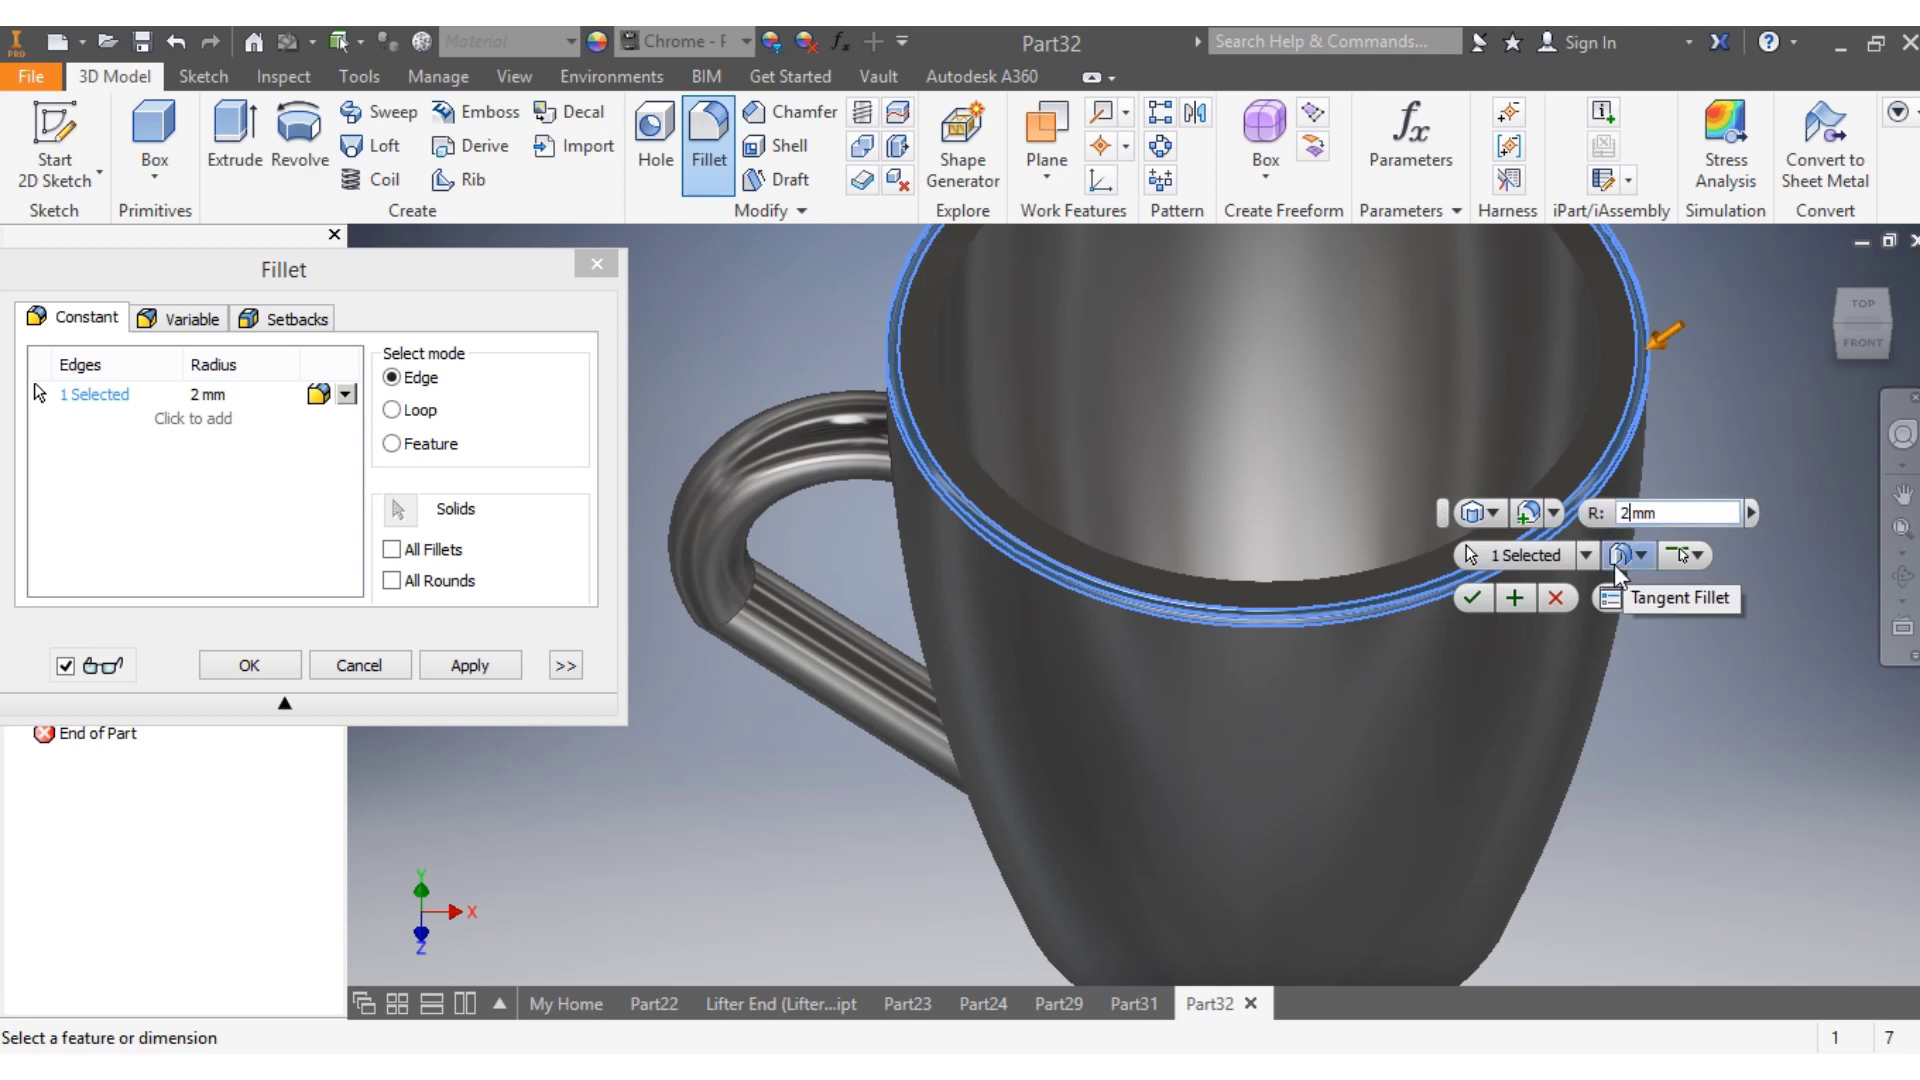
key("BackSpace")
type("1")
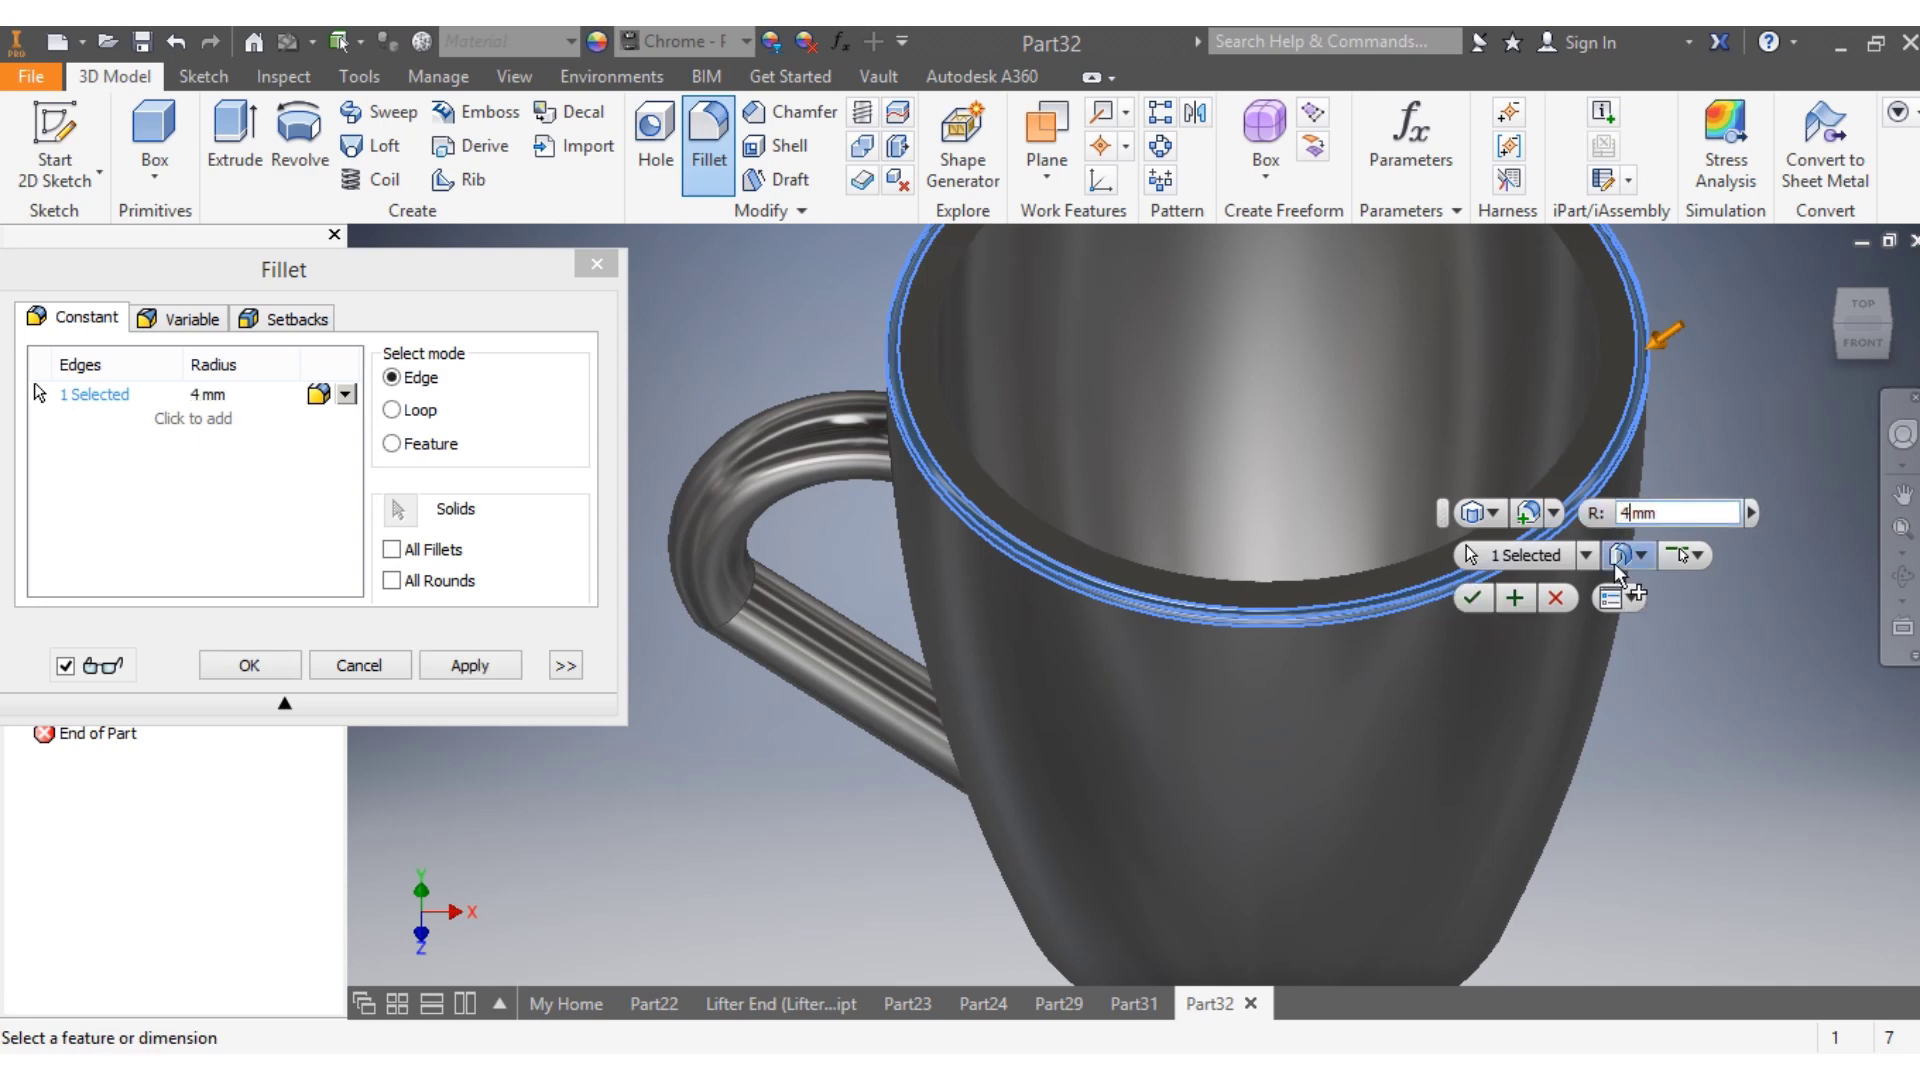
left_click(1473, 598)
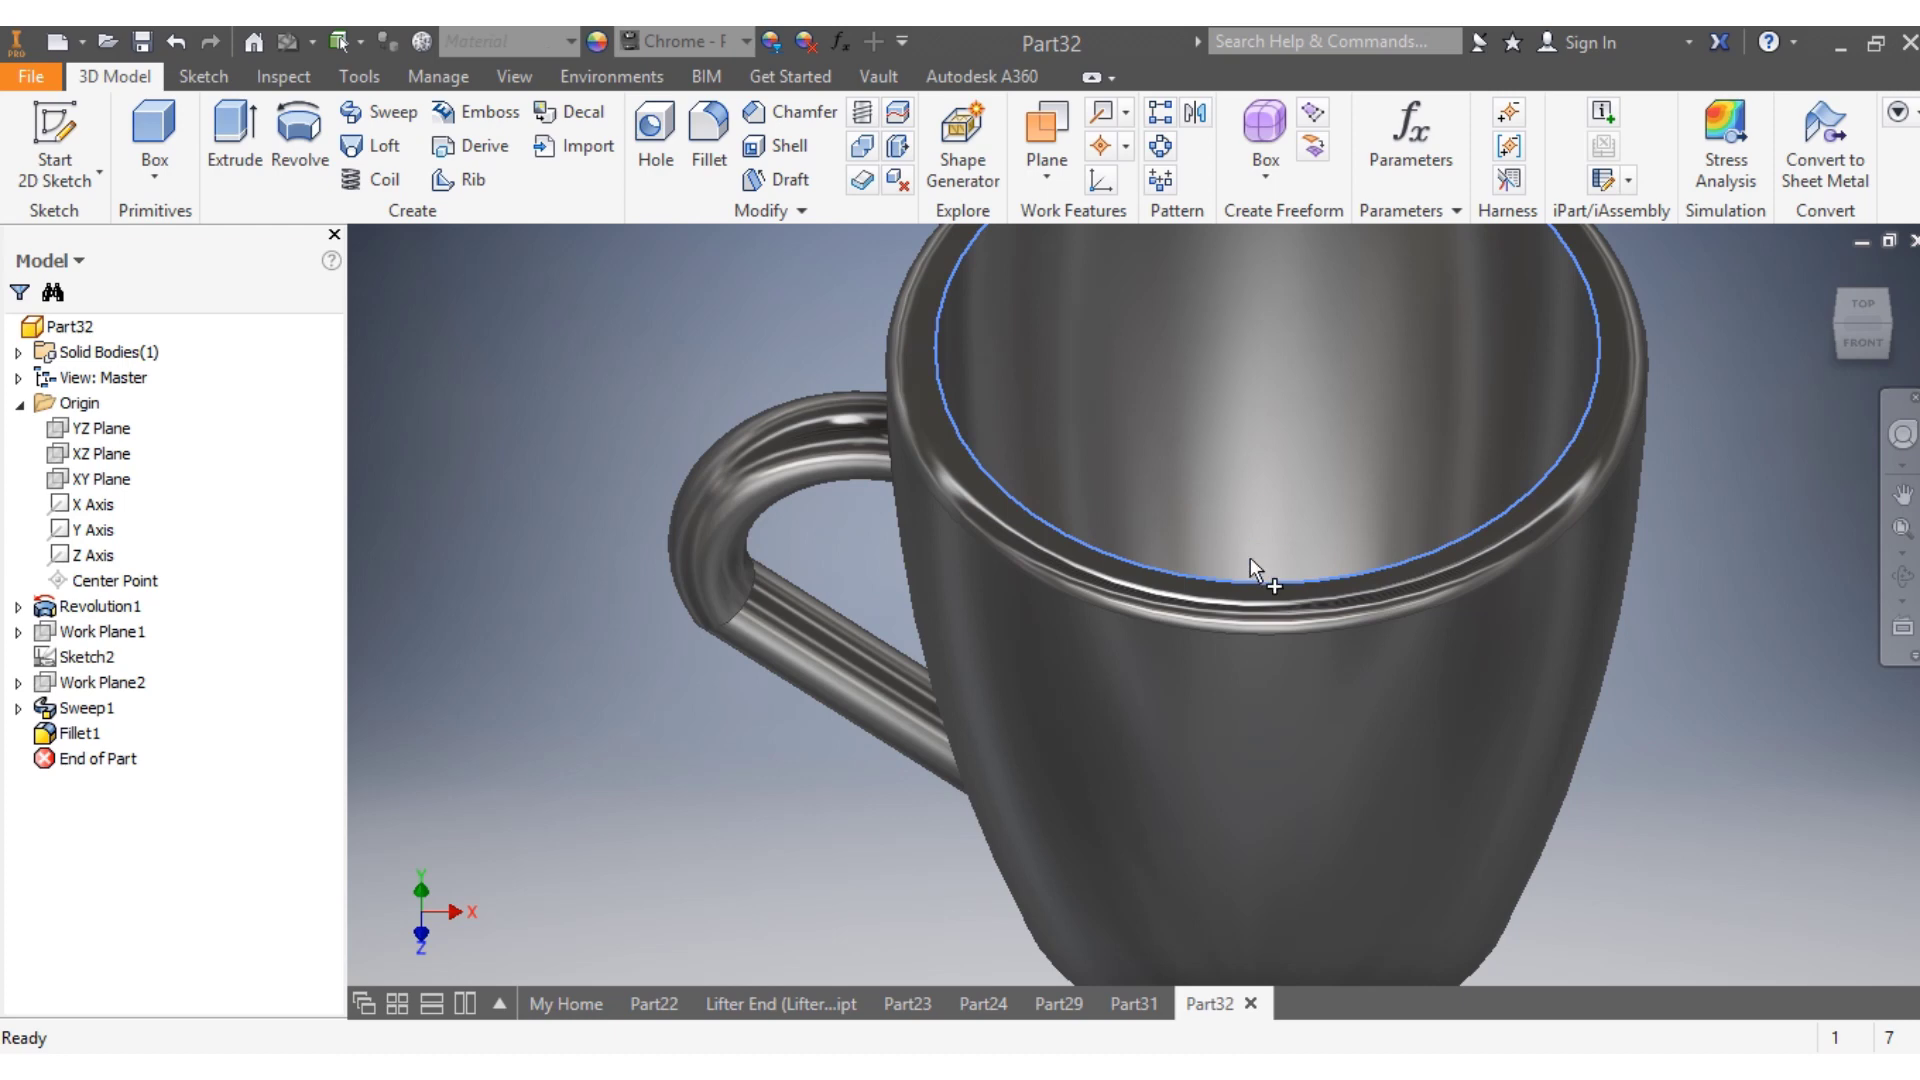
Fillet the inner rim edge with the same radius, creating Fillet2
key("f")
left_click(1250, 556)
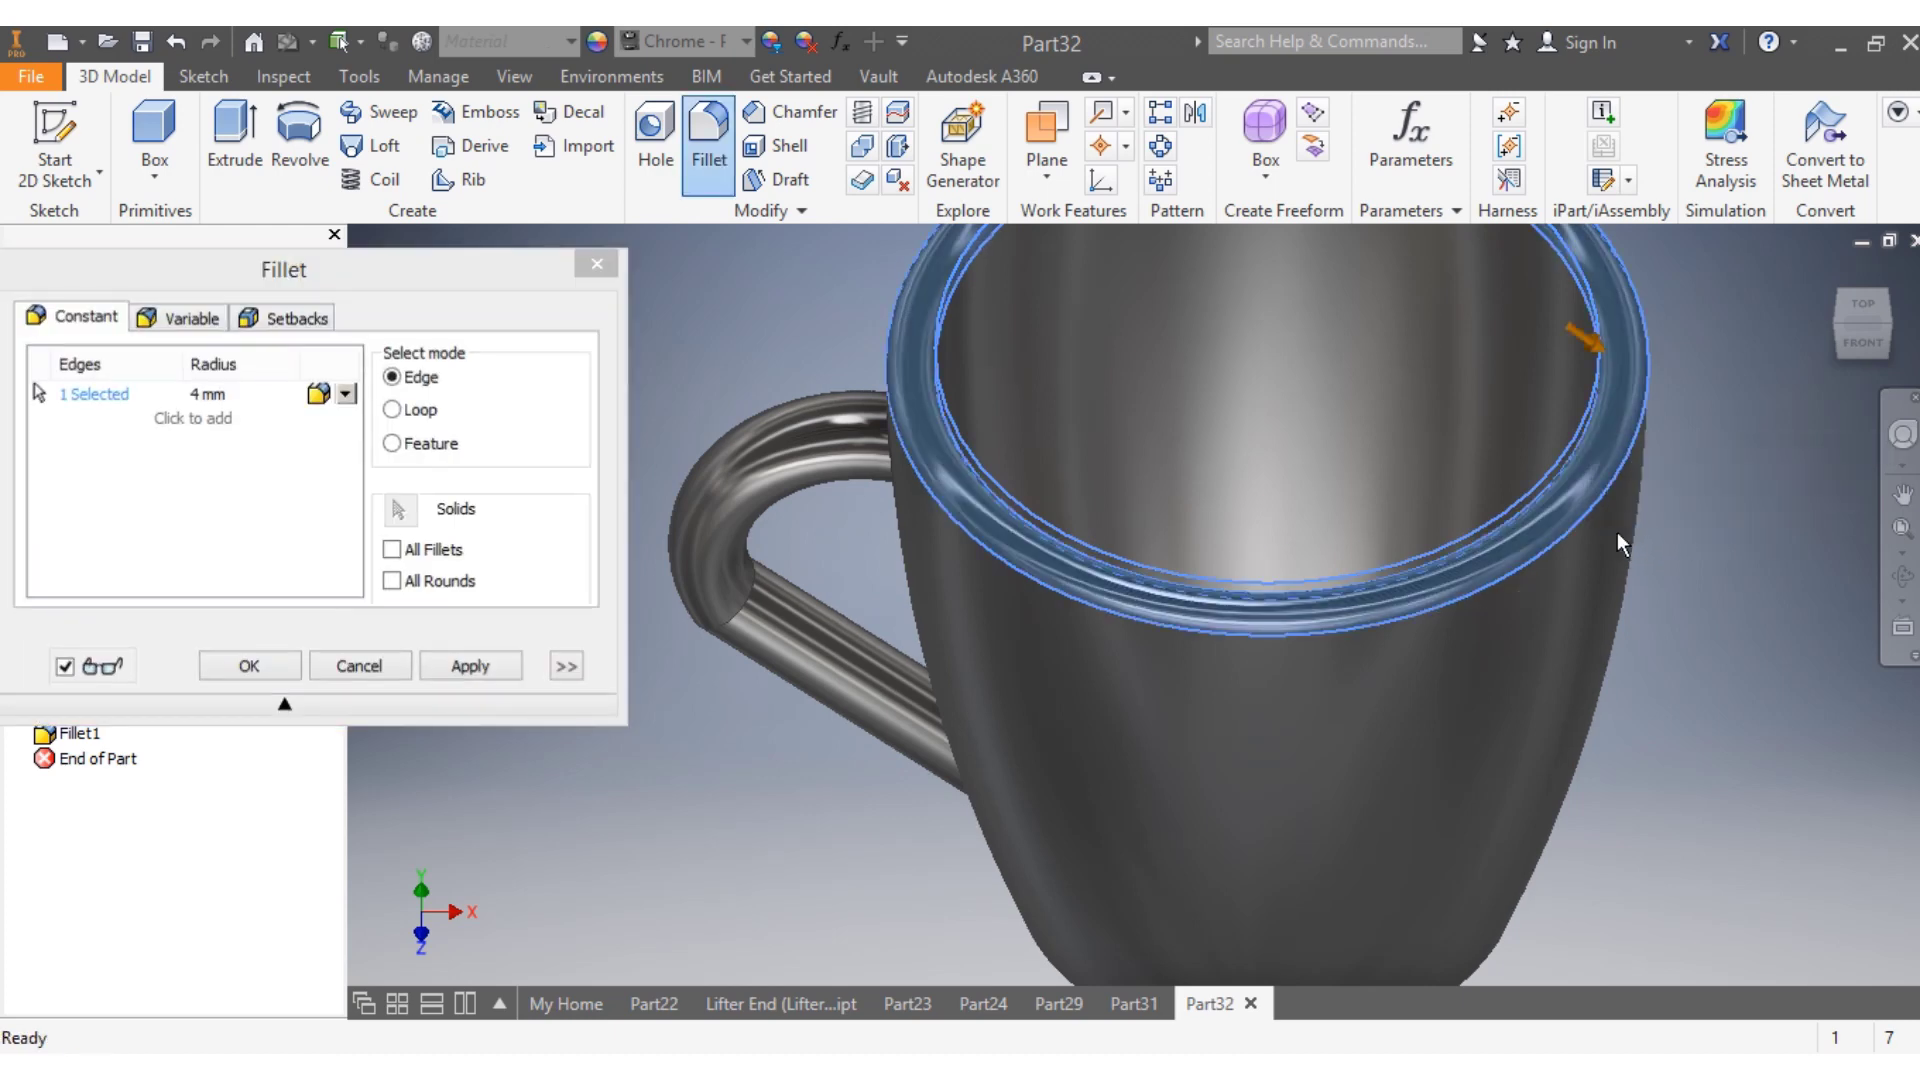
key("Return")
scroll(1605, 556, "down", 5)
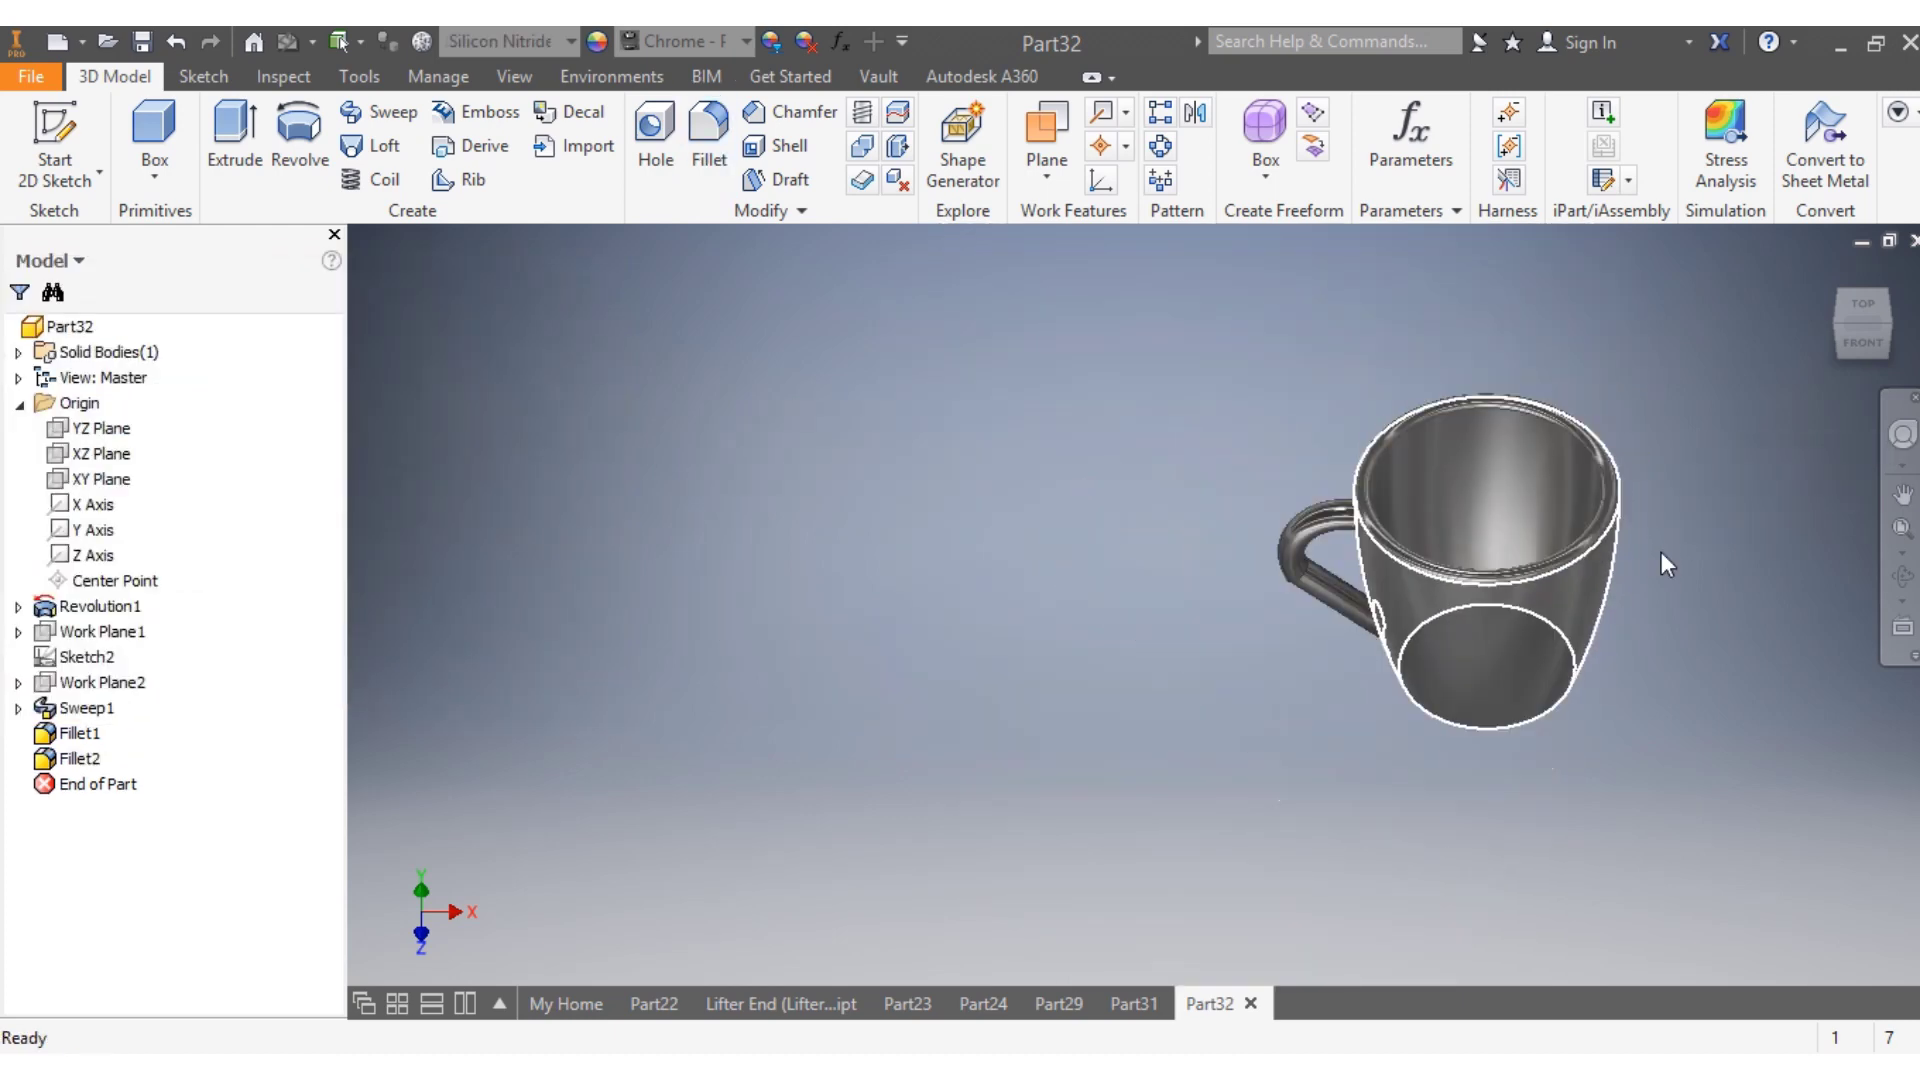
View the mug from above and change its material to Phenolic Resin
left_click(1868, 344)
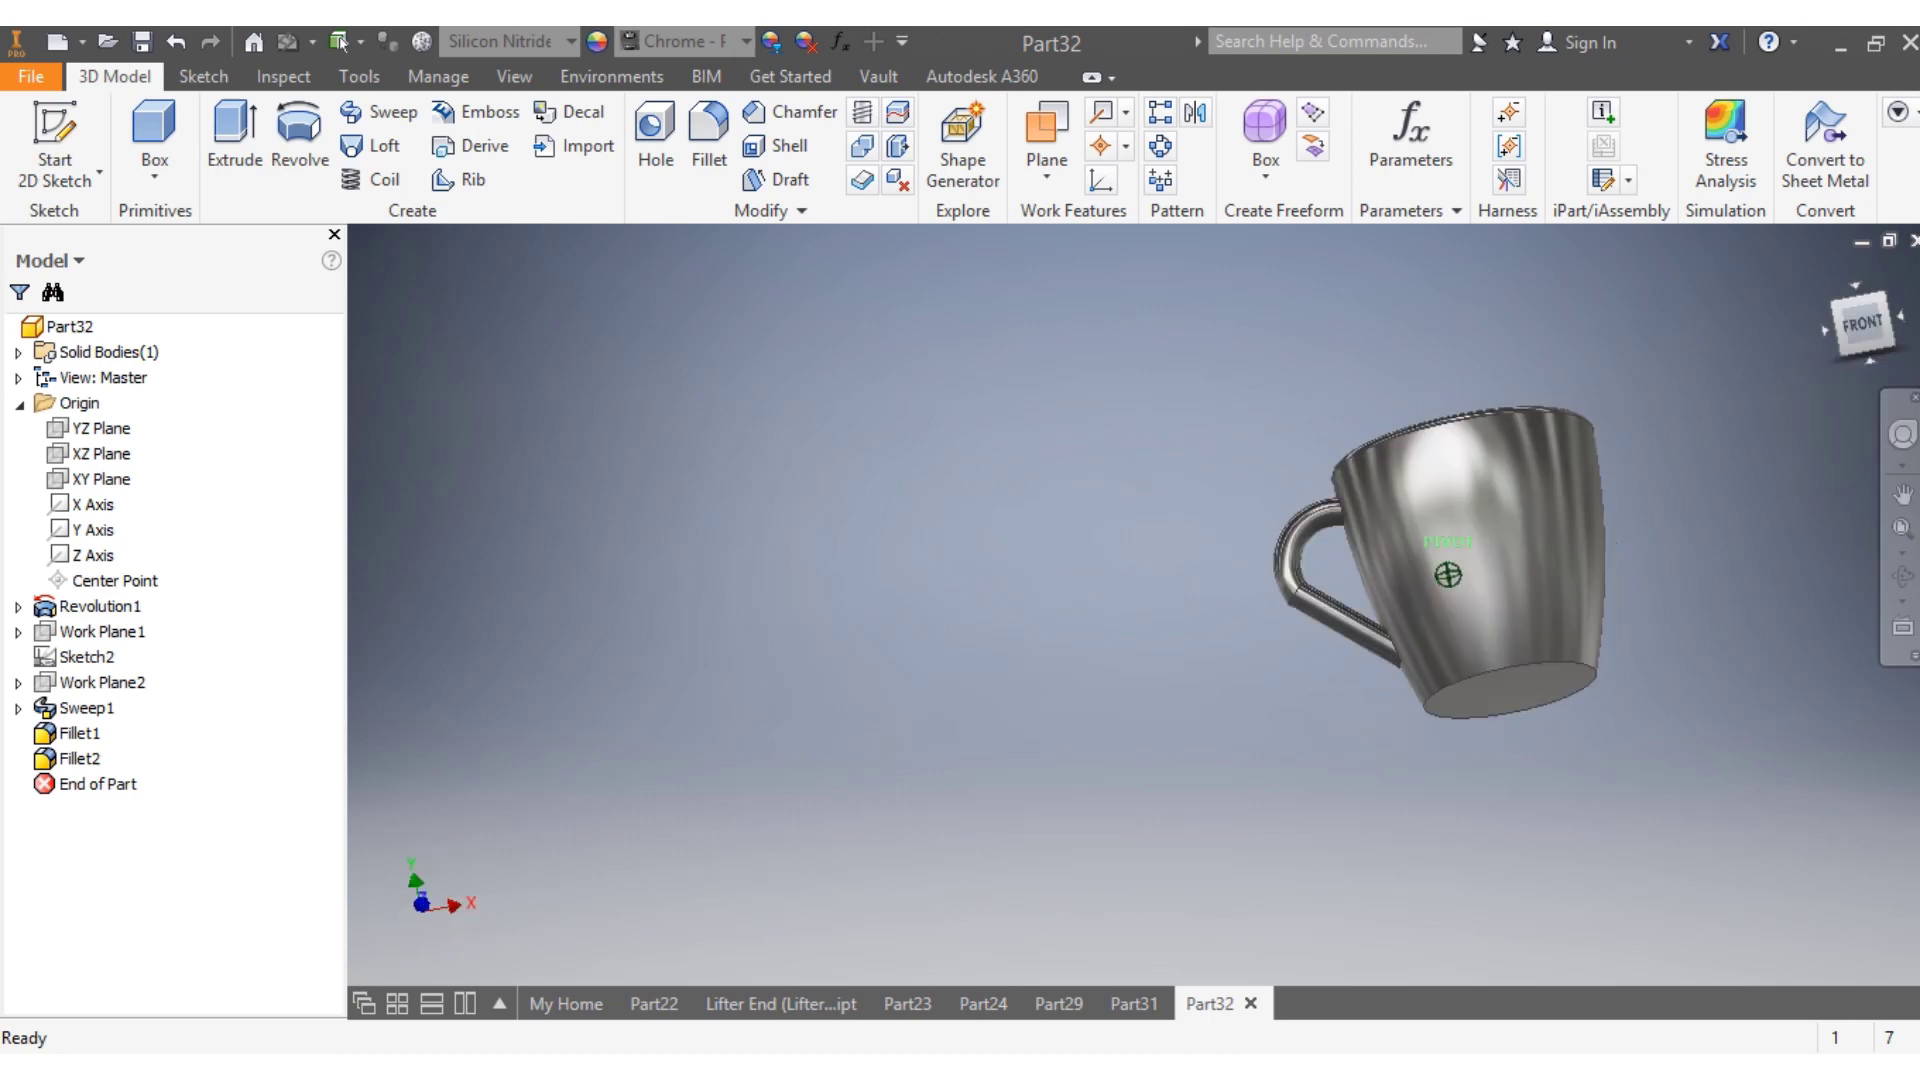
left_click(1862, 300)
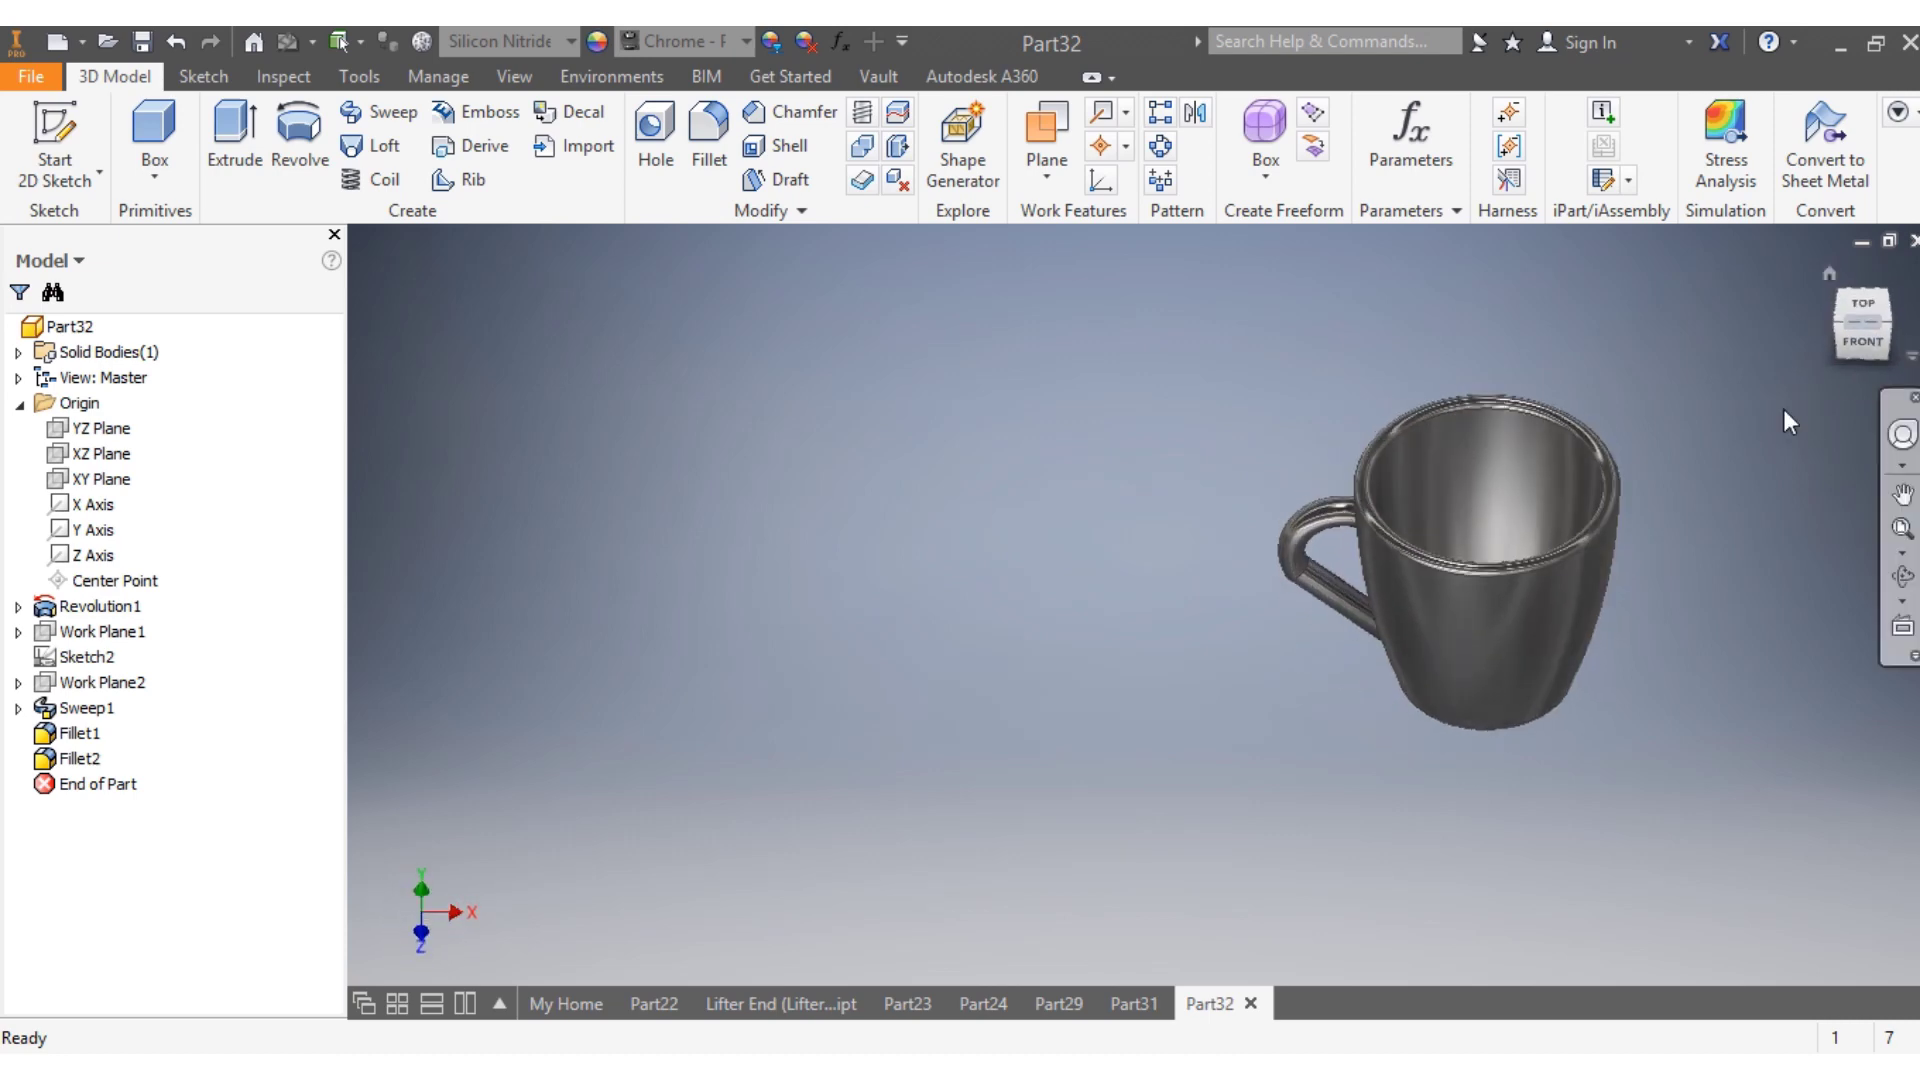
scroll(1667, 495, "up", 4)
scroll(1668, 495, "down", 2)
scroll(1666, 476, "up", 3)
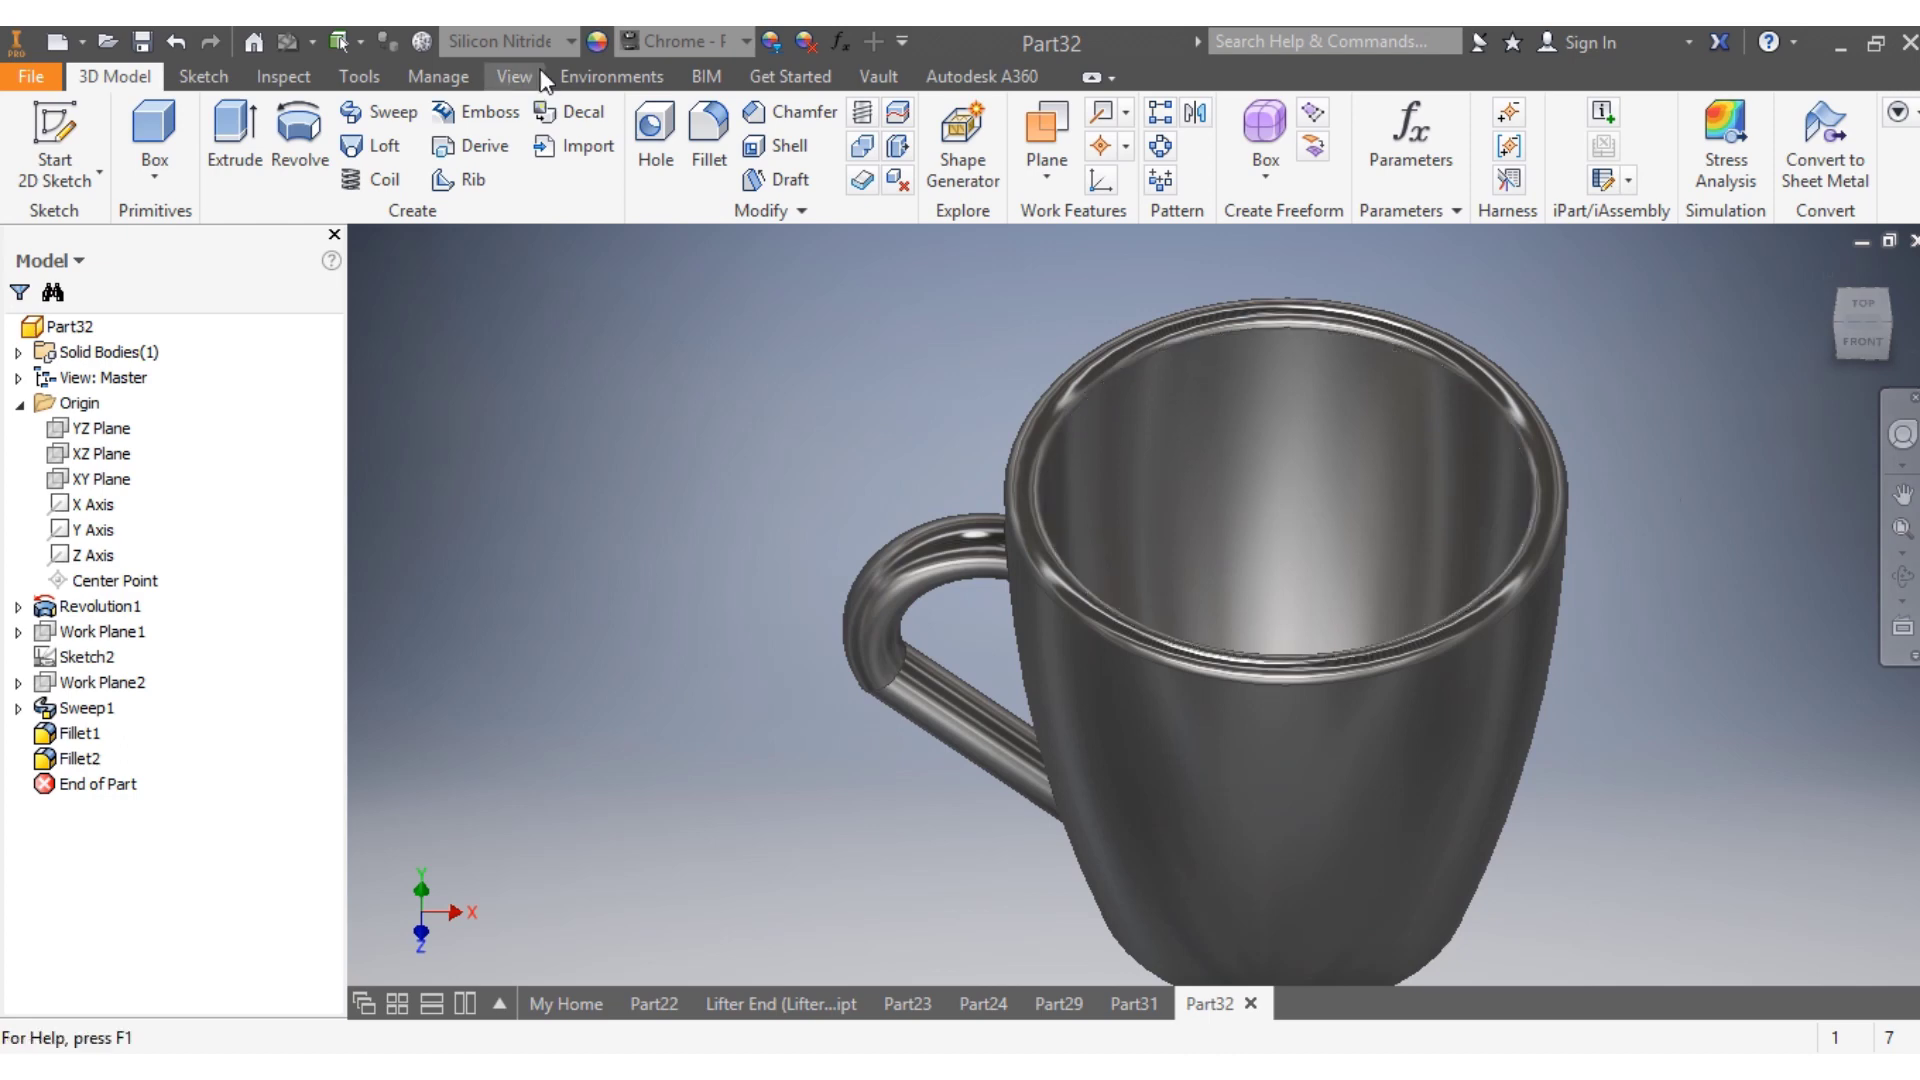
left_click(570, 41)
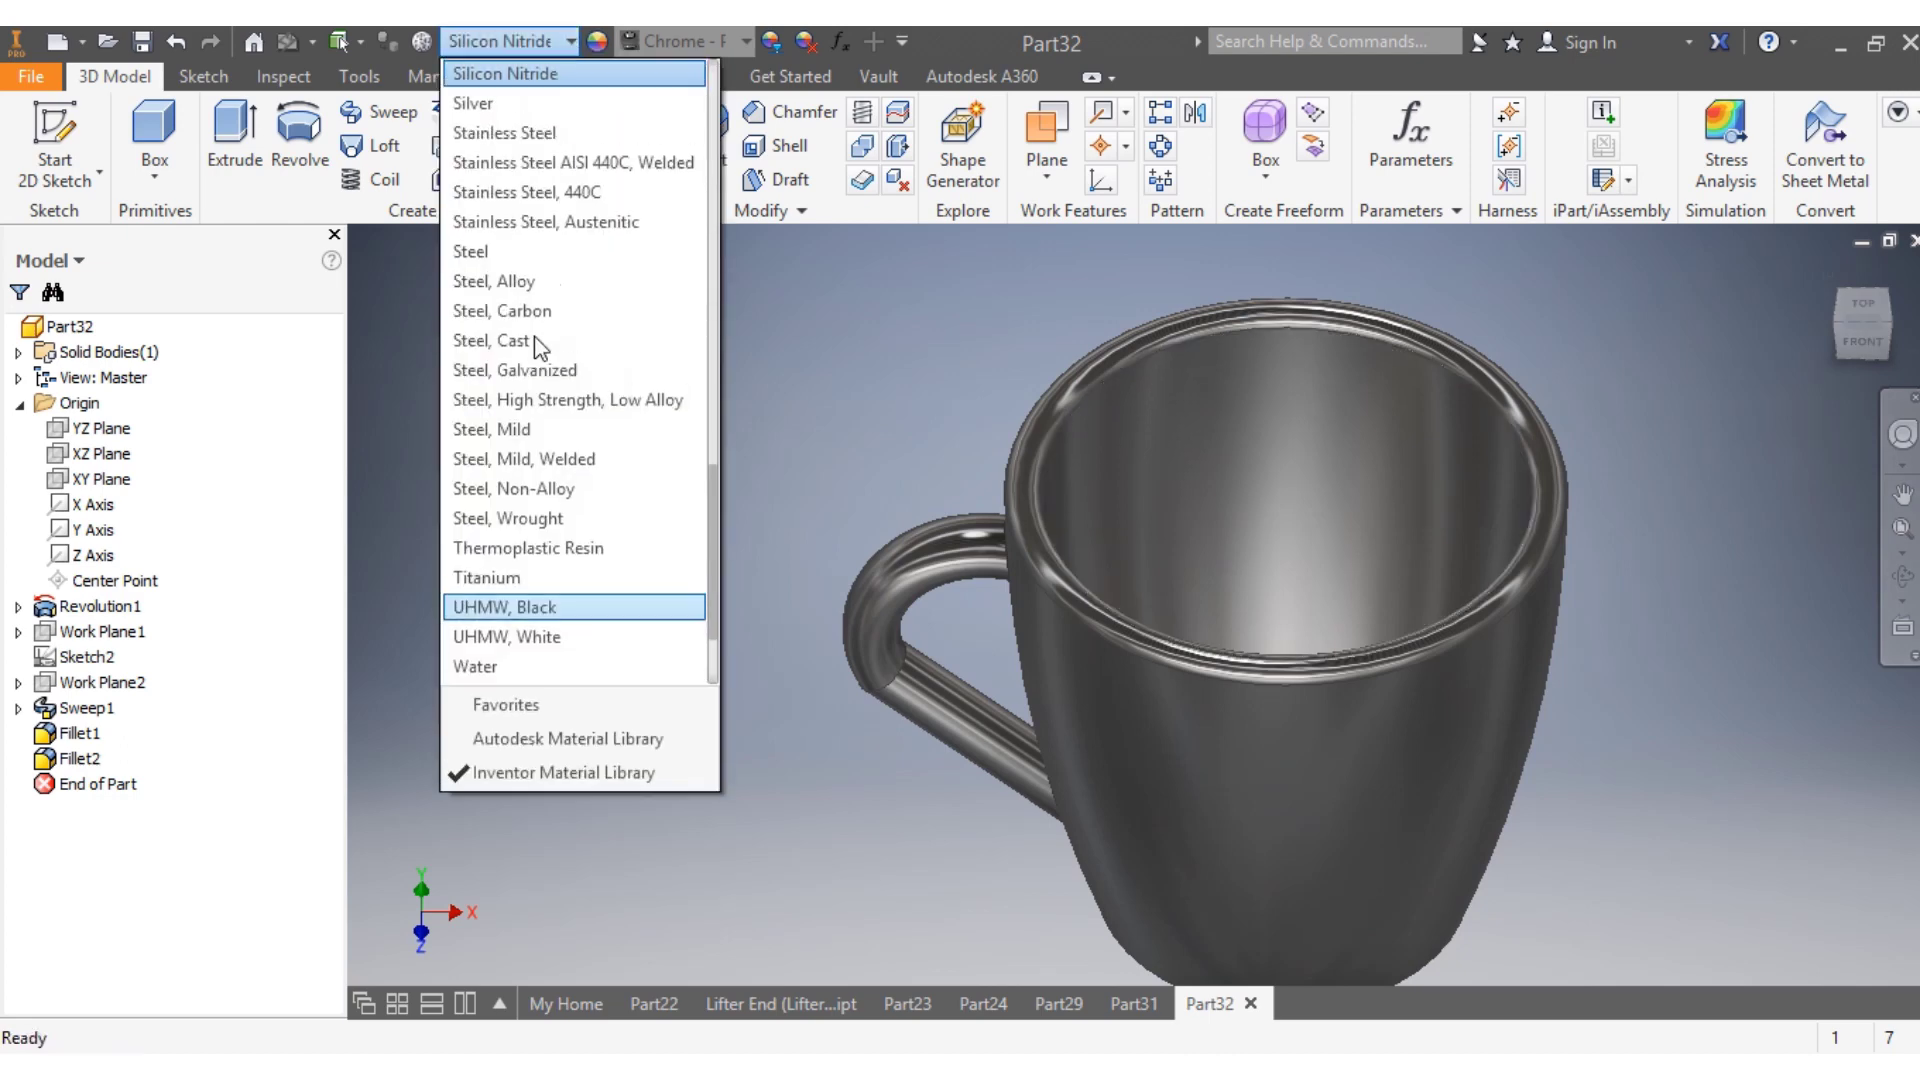
scroll(537, 345, "up", 7)
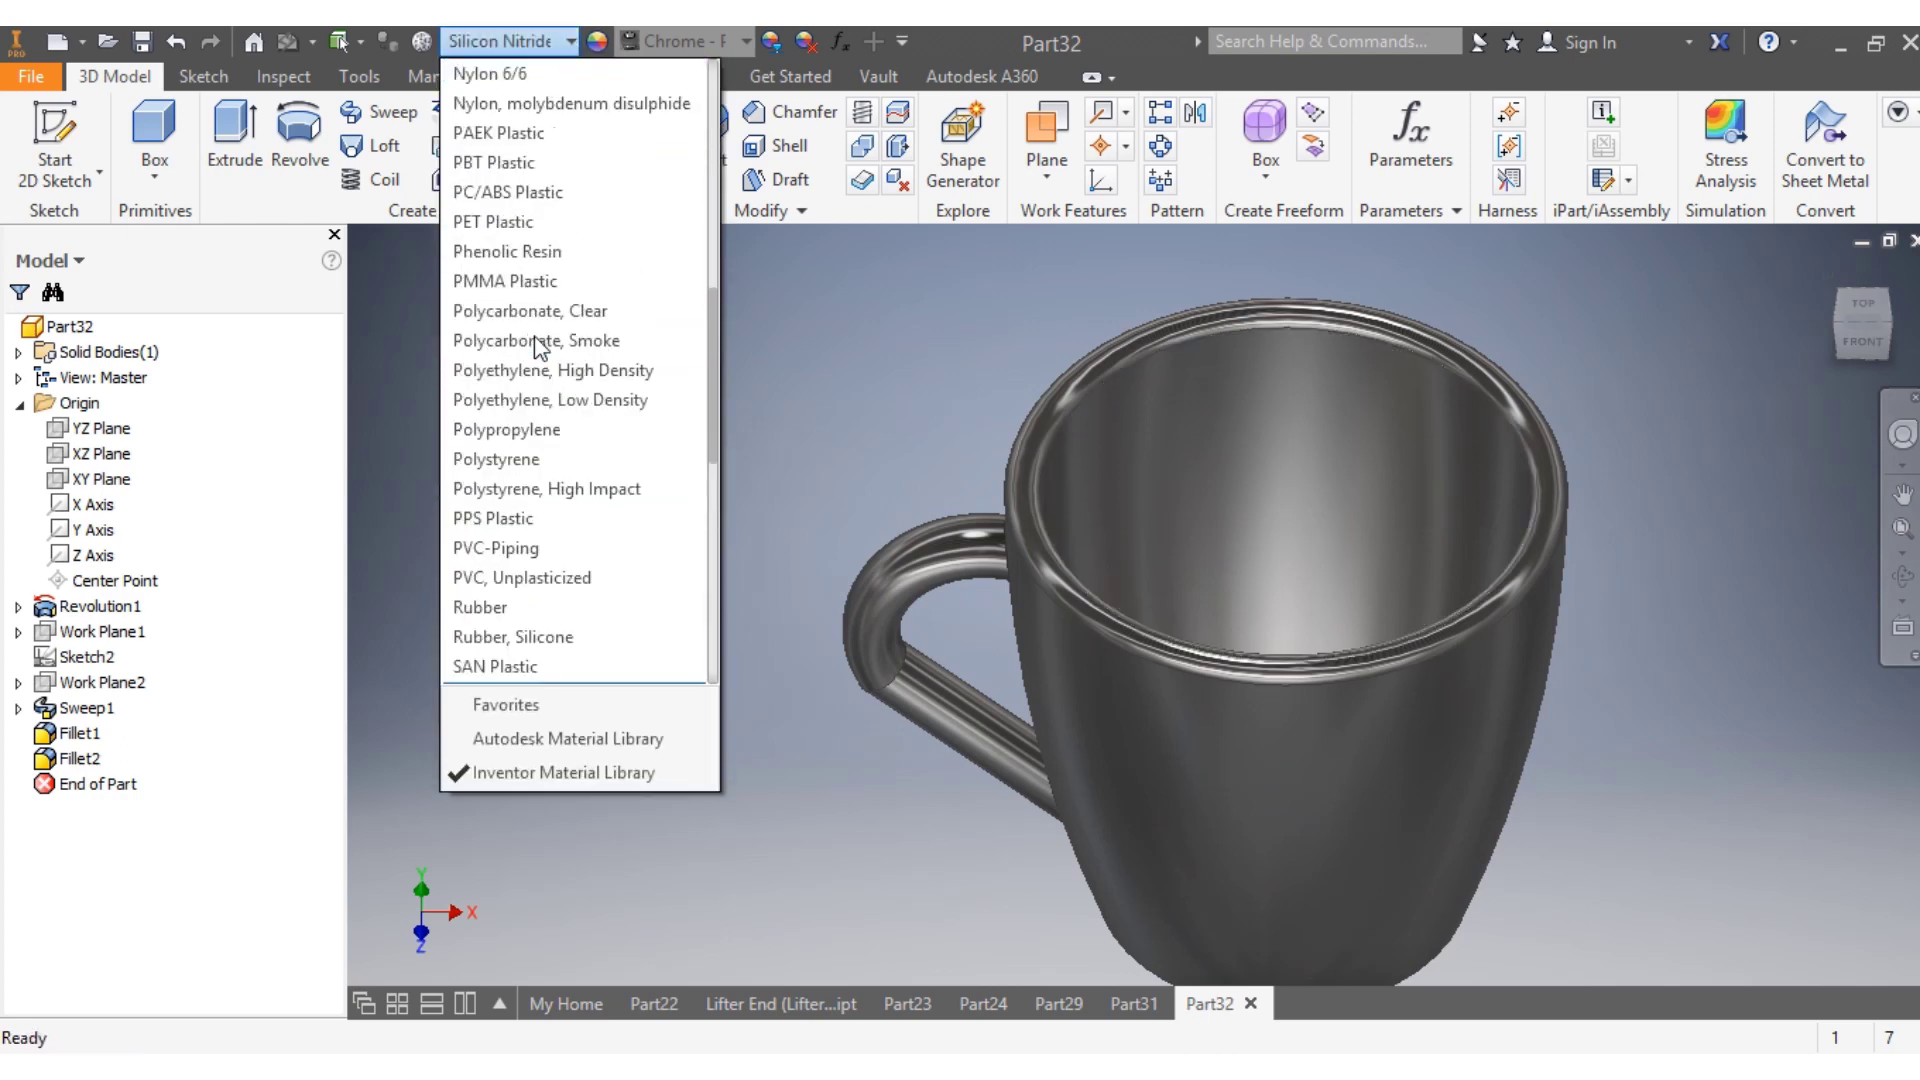
scroll(537, 345, "up", 1)
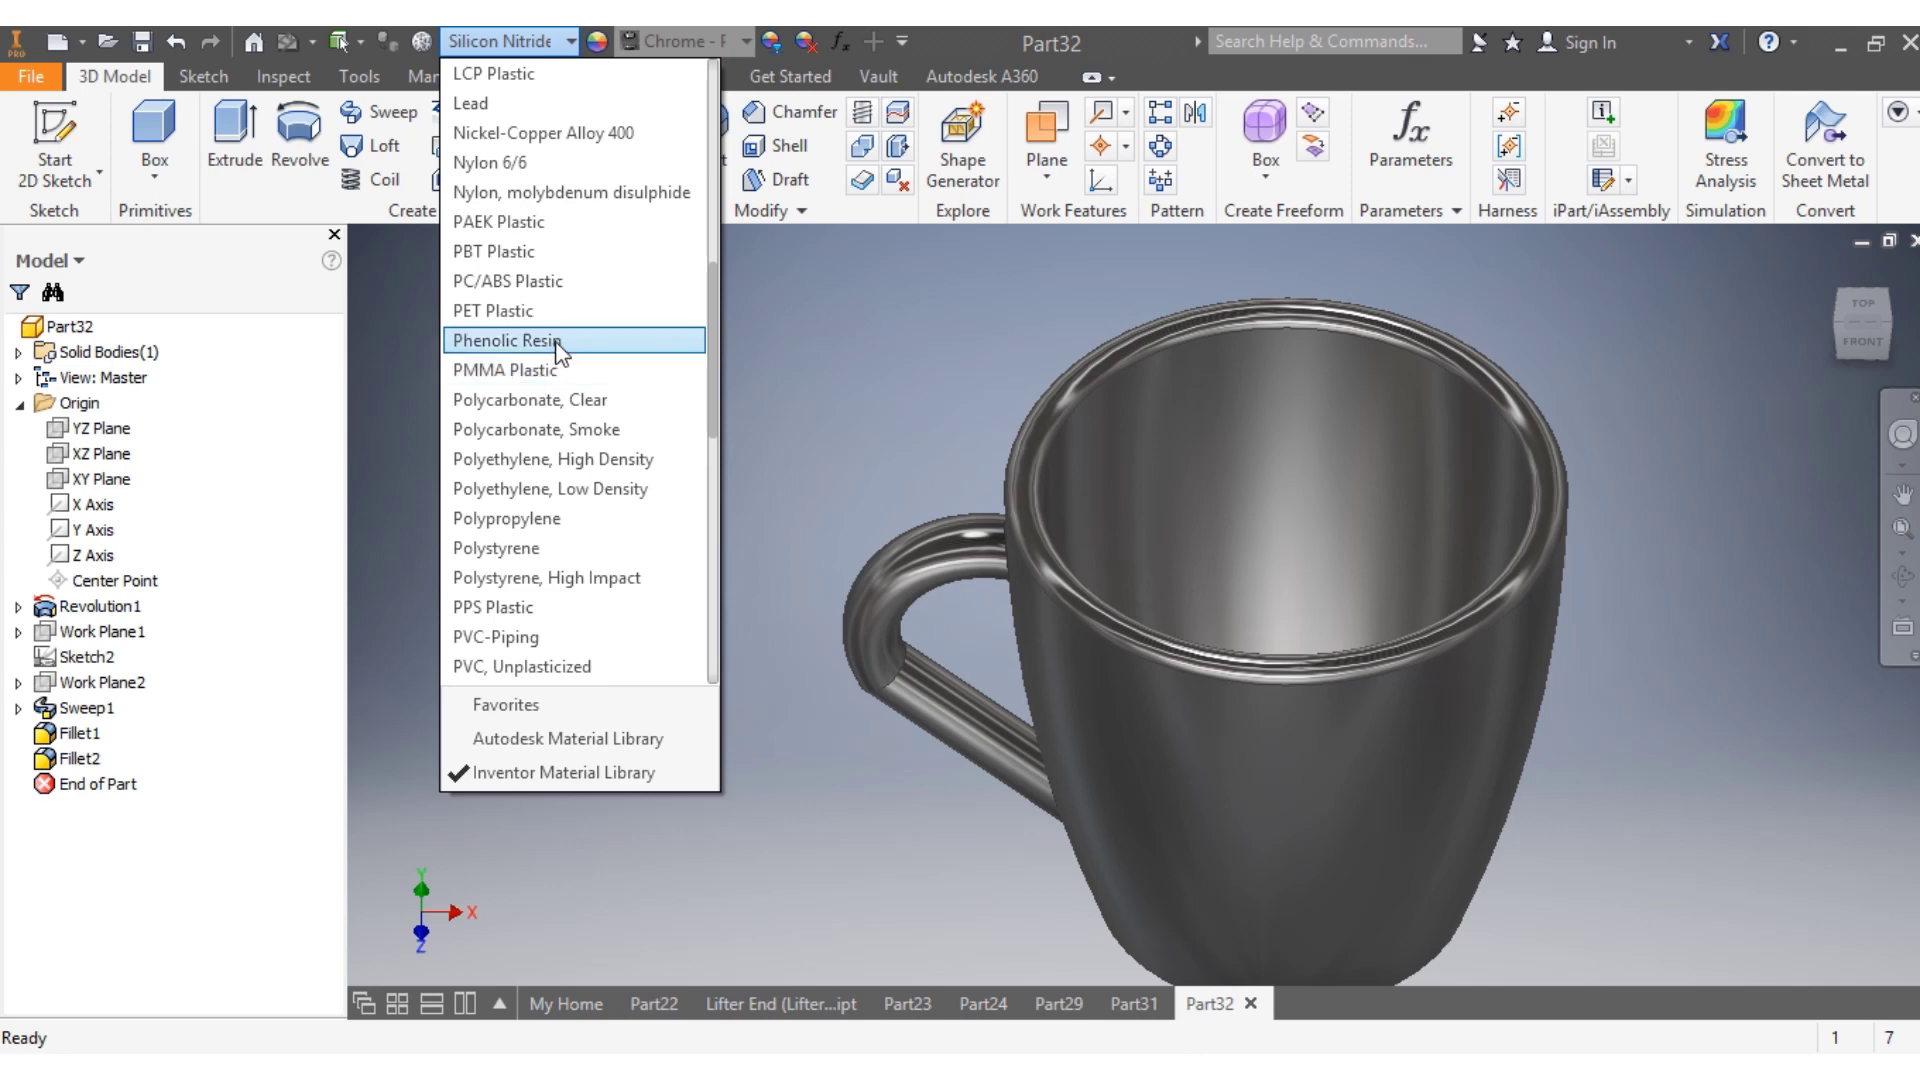
left_click(557, 342)
Orbit the mug and reapply Silicon Nitride from the material list for the Chrome look
scroll(1522, 830, "up", 2)
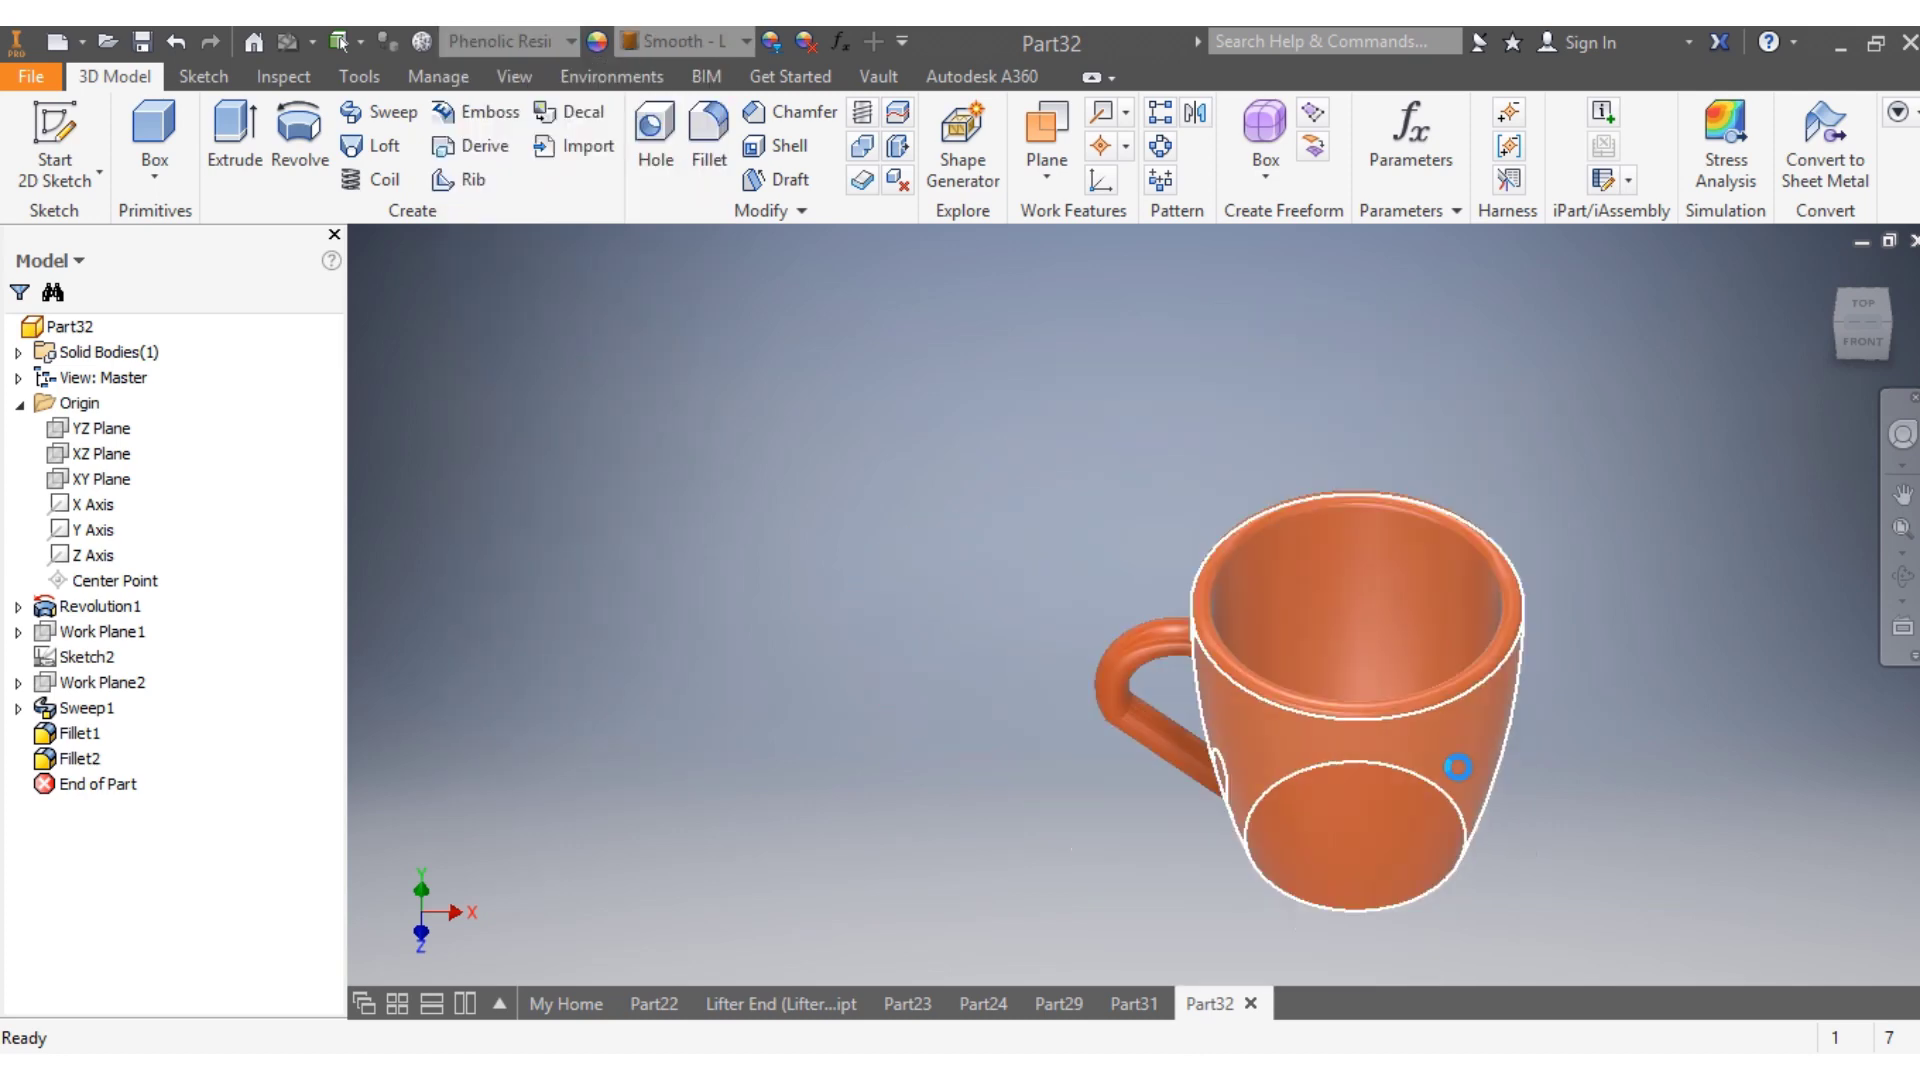
mouse_move(1850, 332)
left_mouse_down()
mouse_move(1760, 470)
mouse_move(1779, 313)
left_mouse_up()
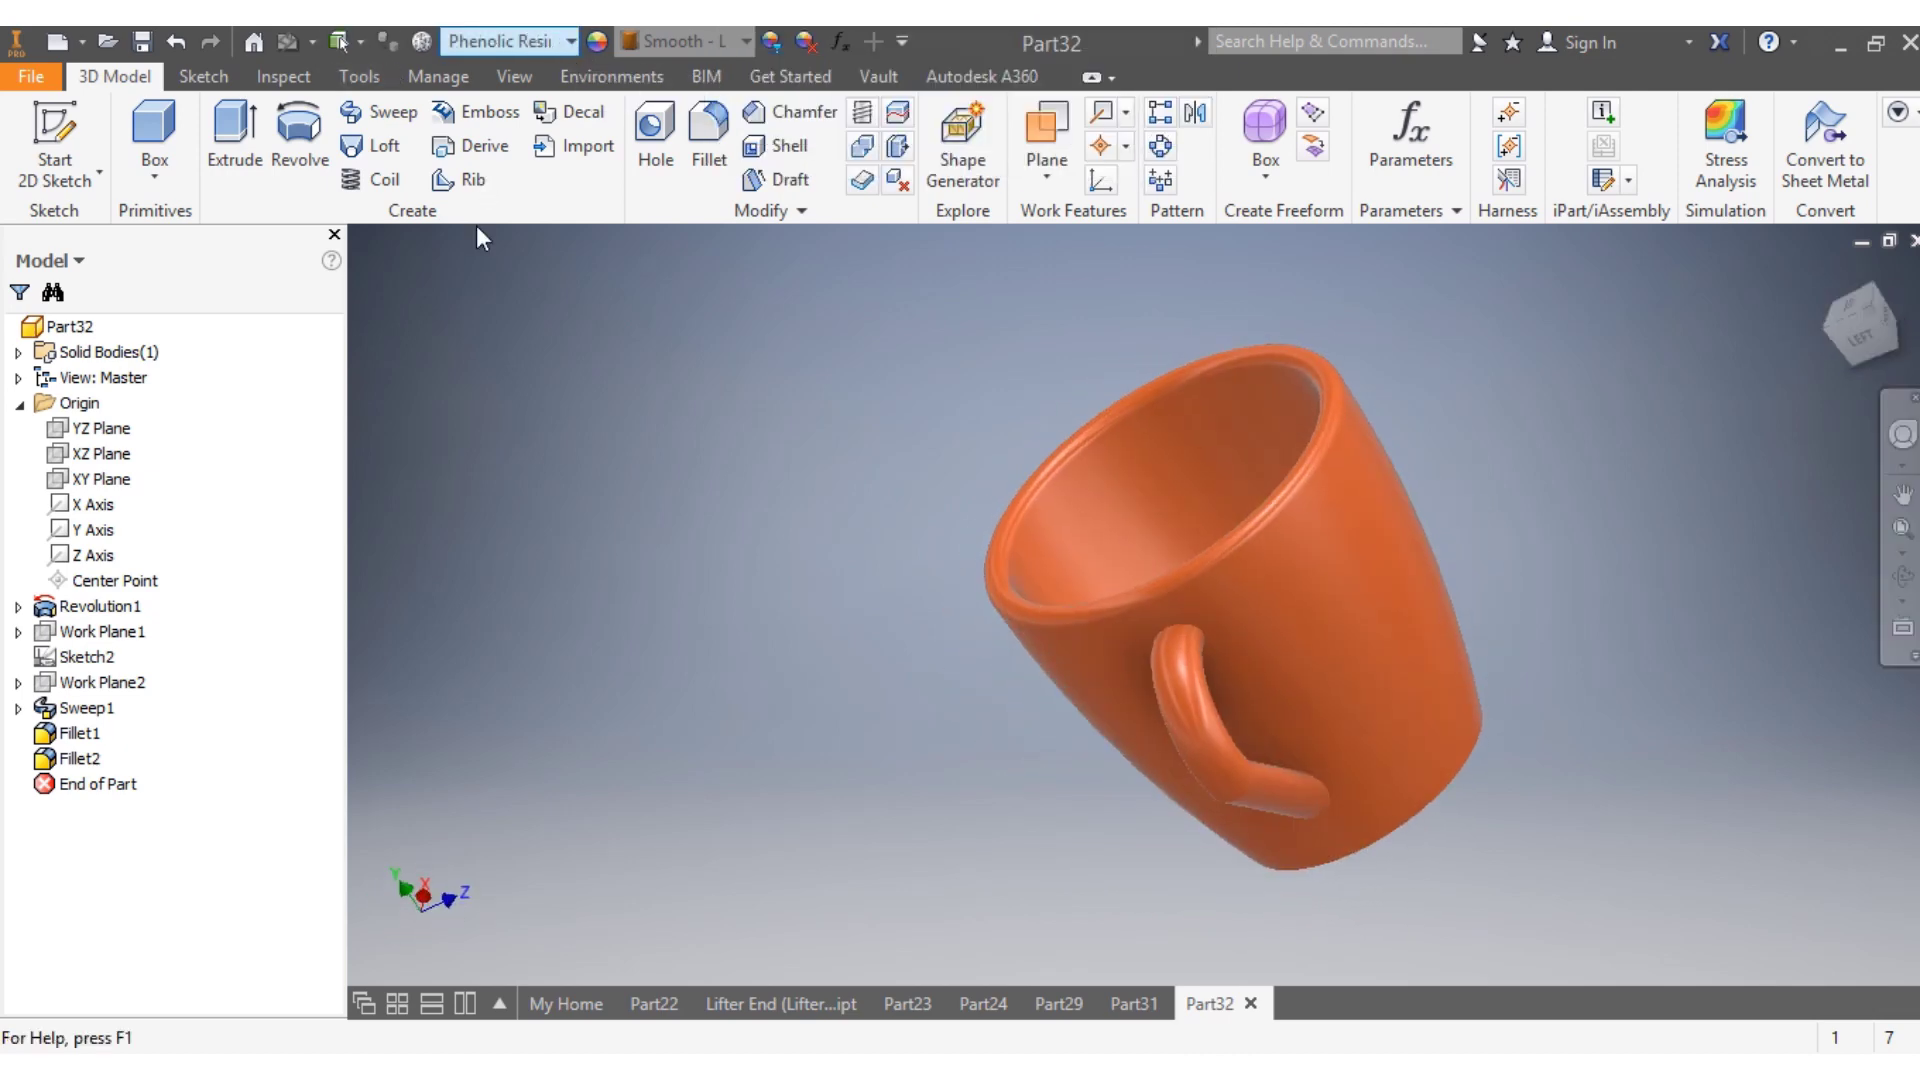
left_click(570, 41)
left_click(545, 532)
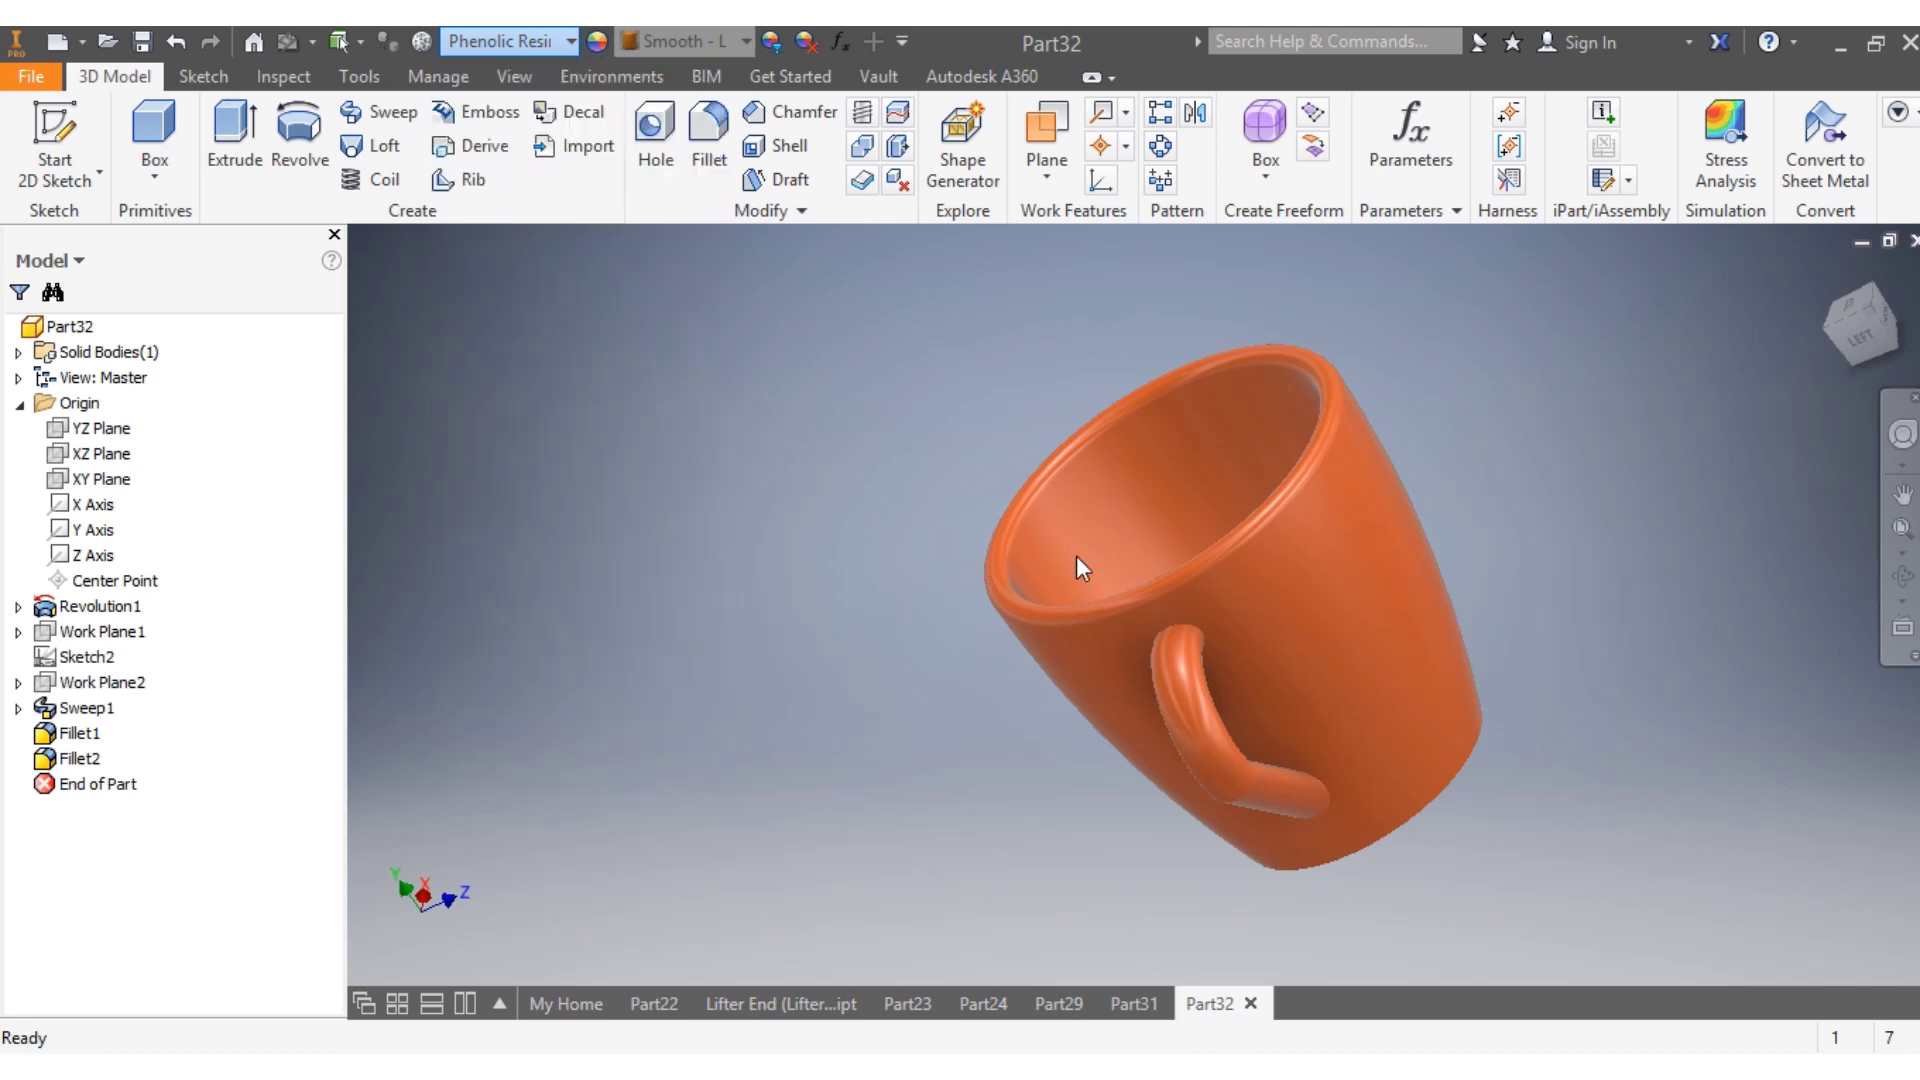
scroll(1592, 688, "down", 3)
scroll(1592, 688, "up", 3)
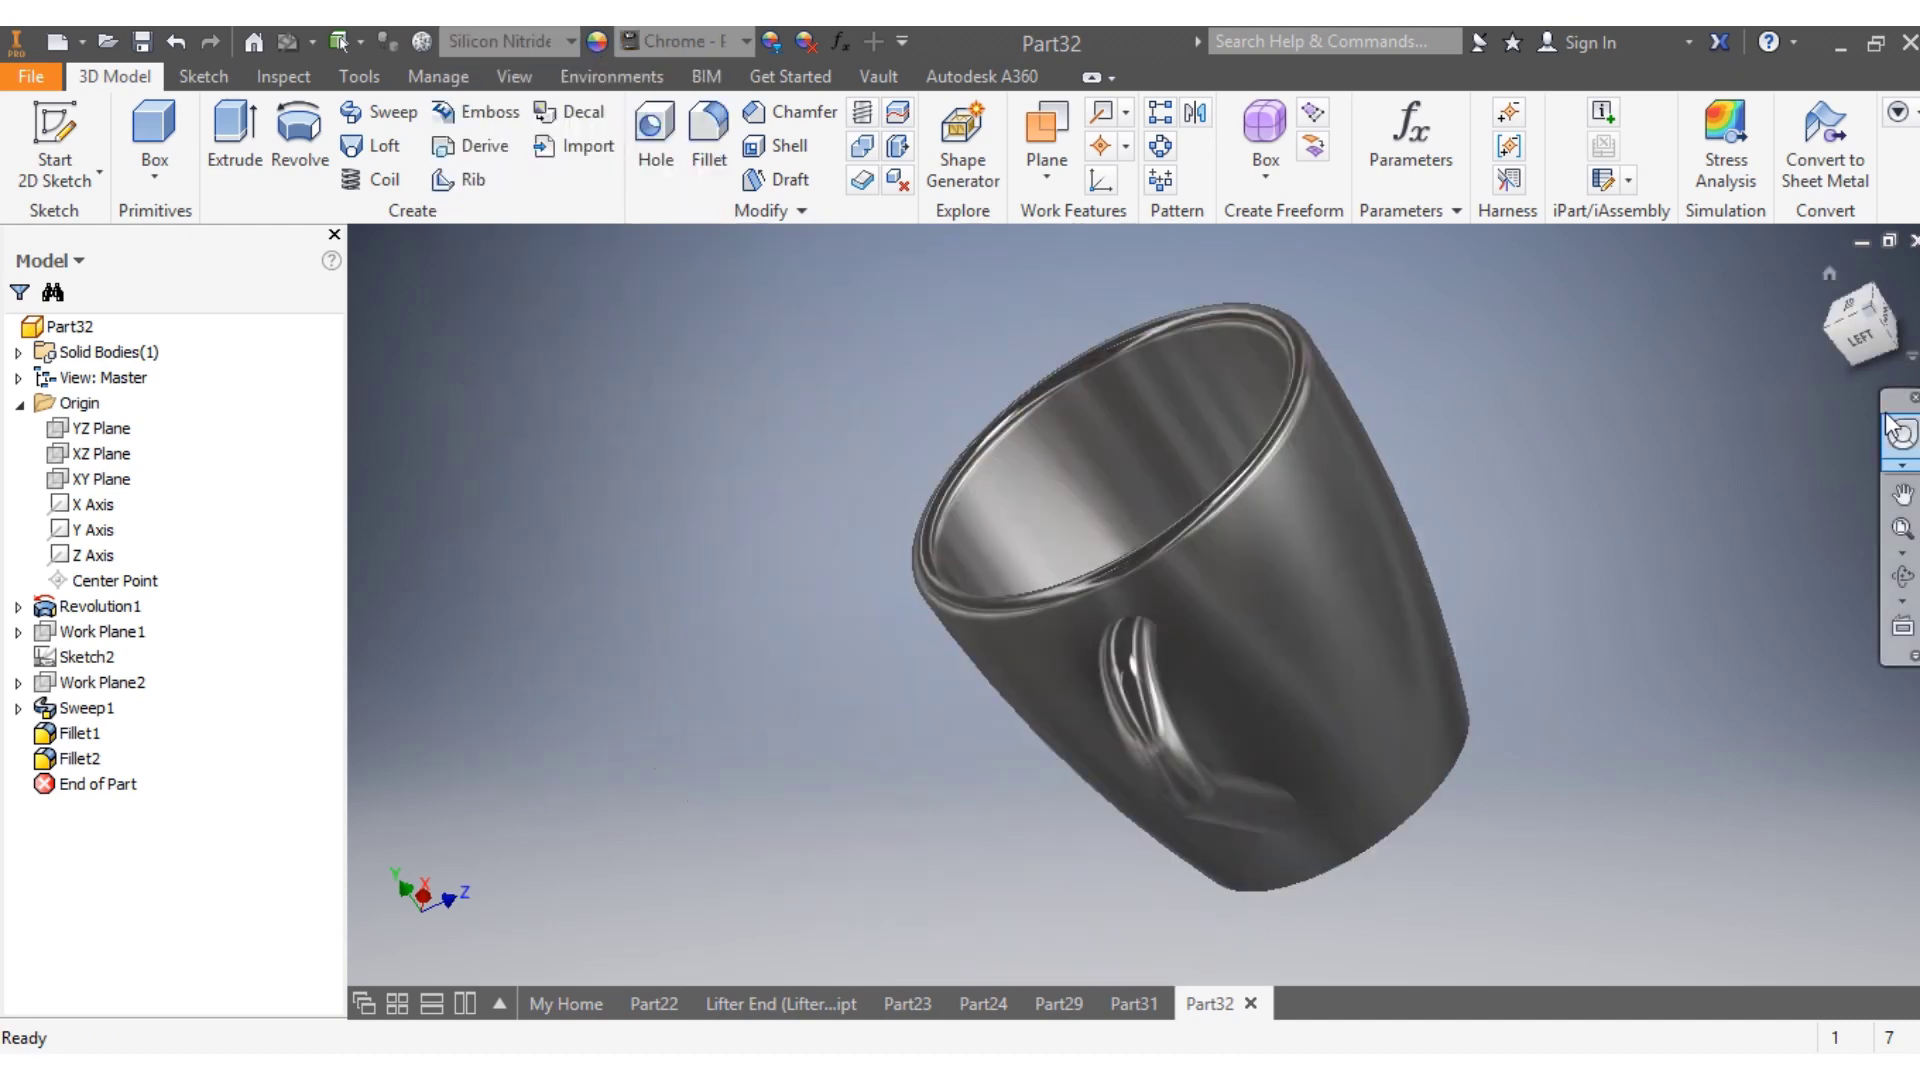